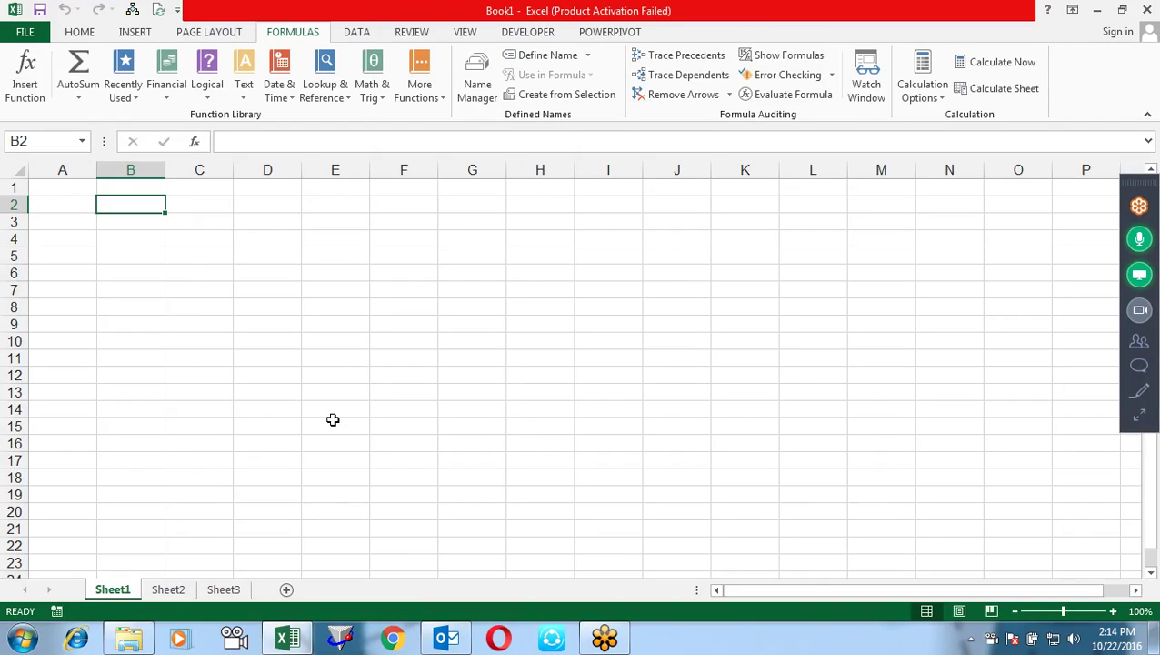
Step: Enter today's date 10/22/2016 in B2 and switch it to General format, showing serial 42665
click(187, 228)
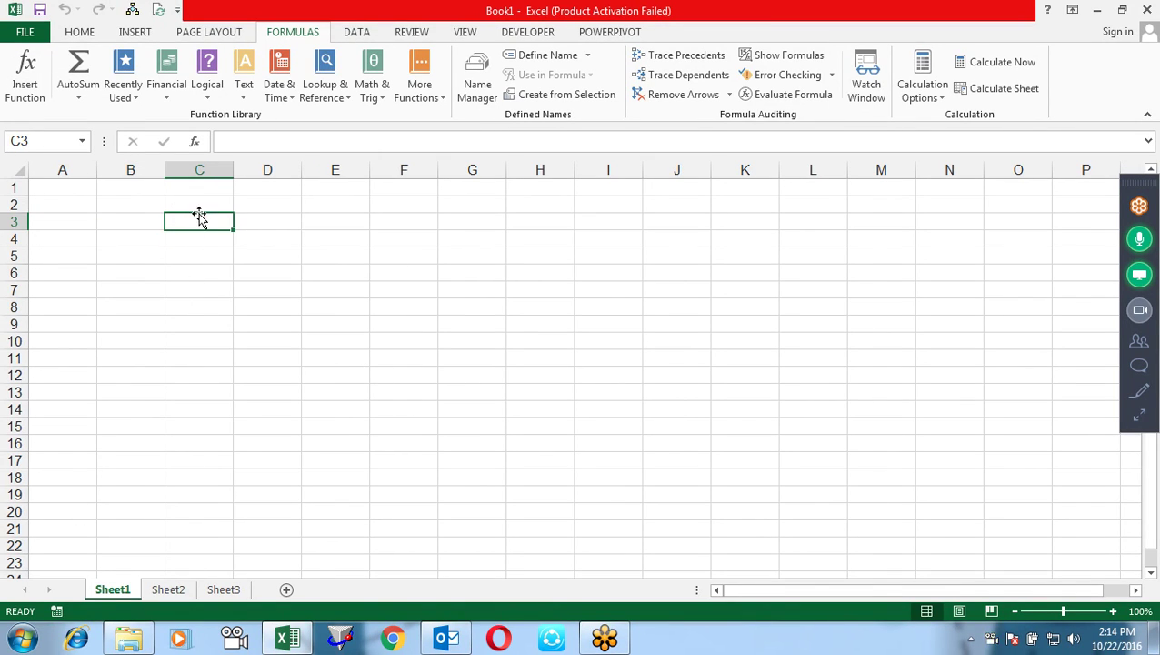
click(141, 200)
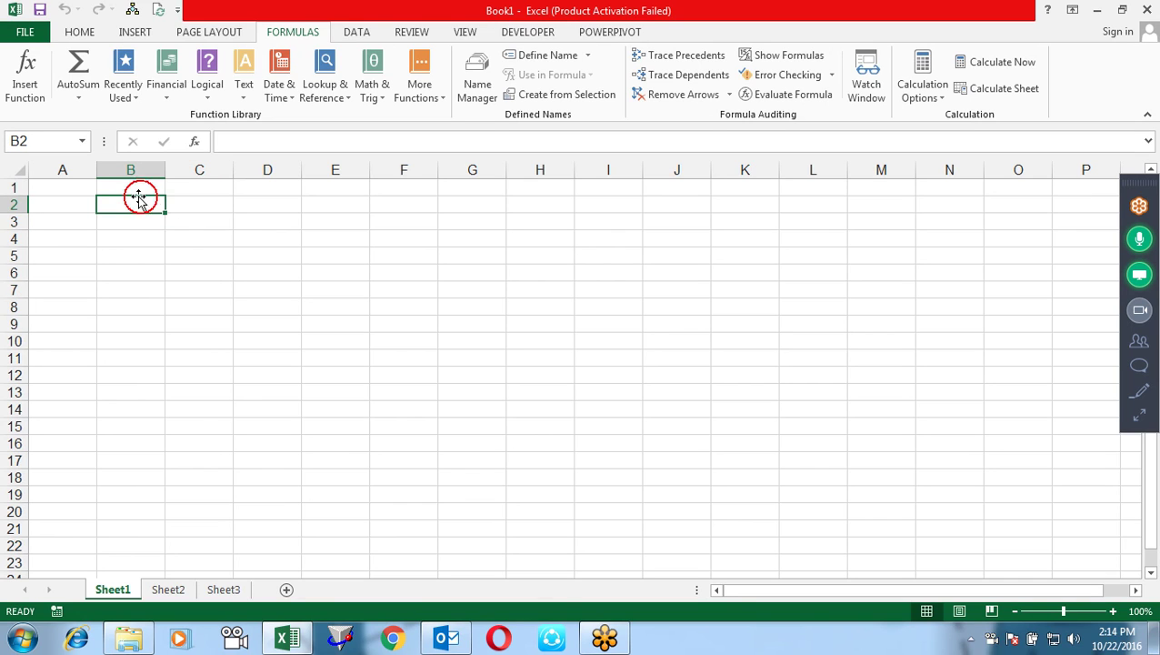
key(ctrl+semicolon)
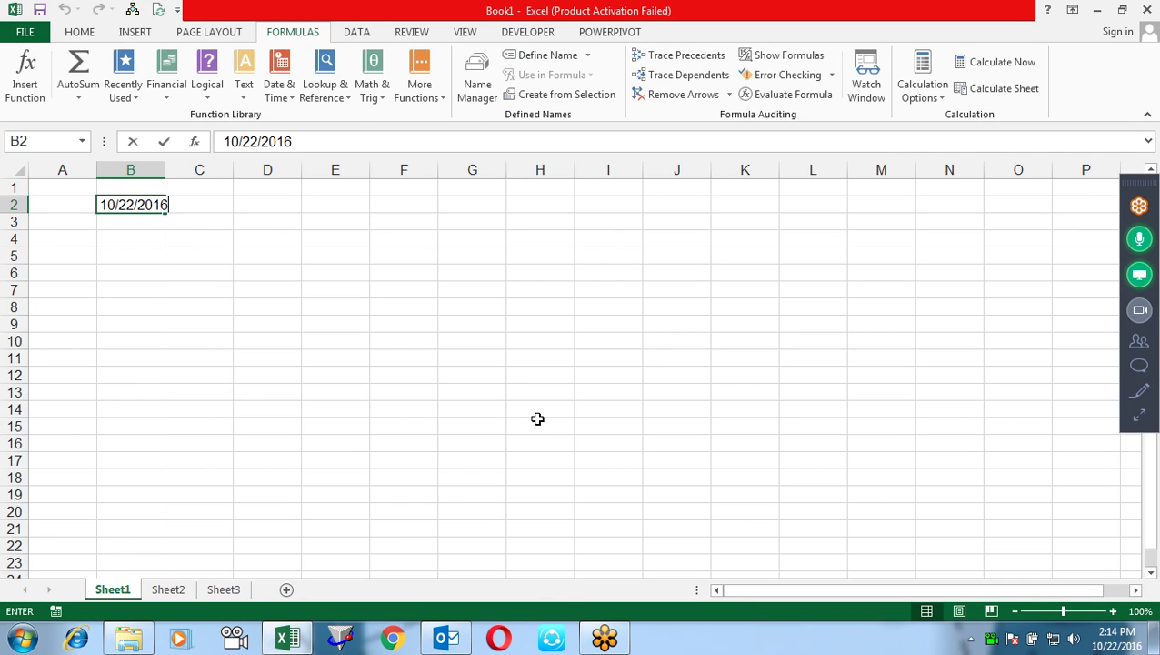
key(Return)
key(Up)
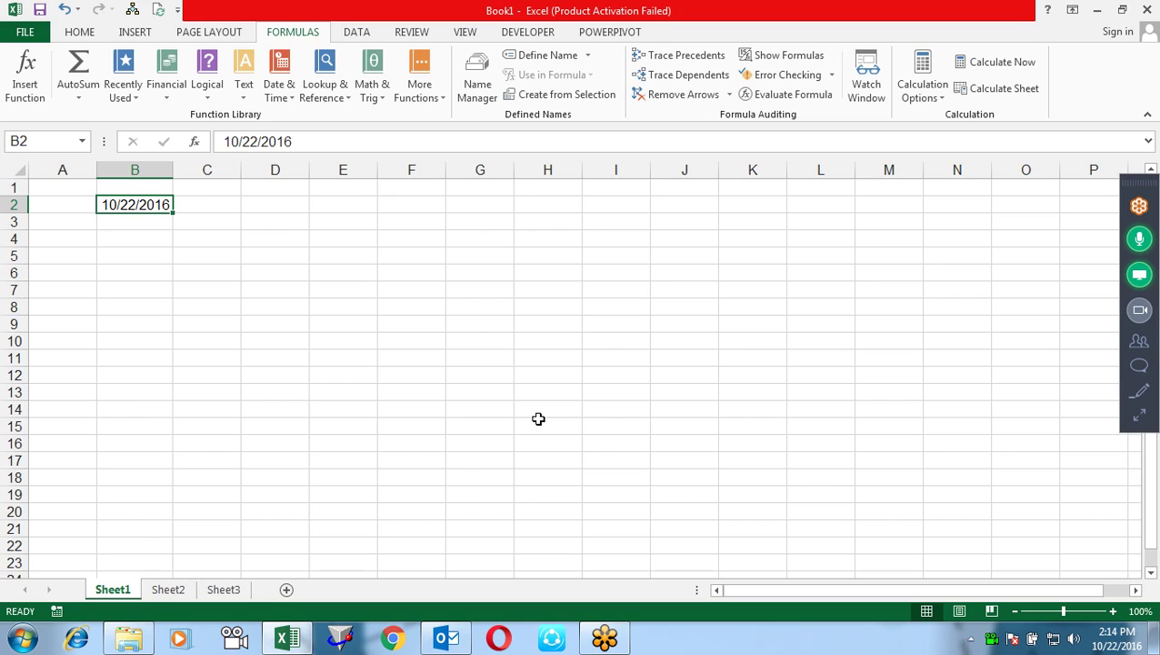
key(ctrl+shift+asciitilde)
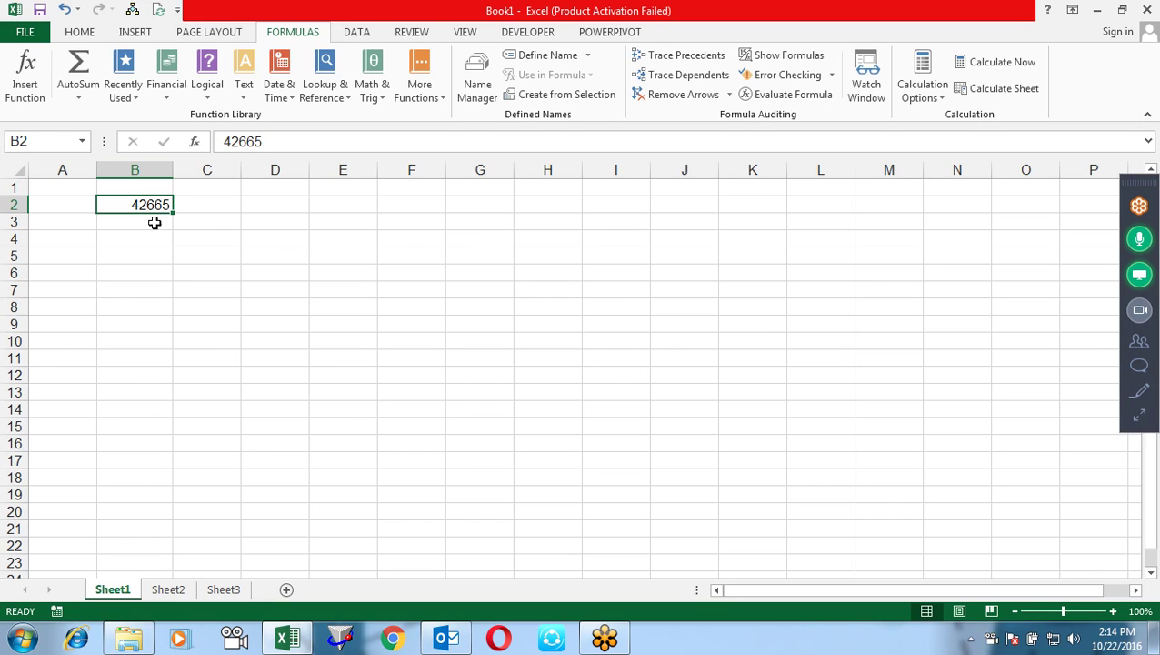
click(210, 209)
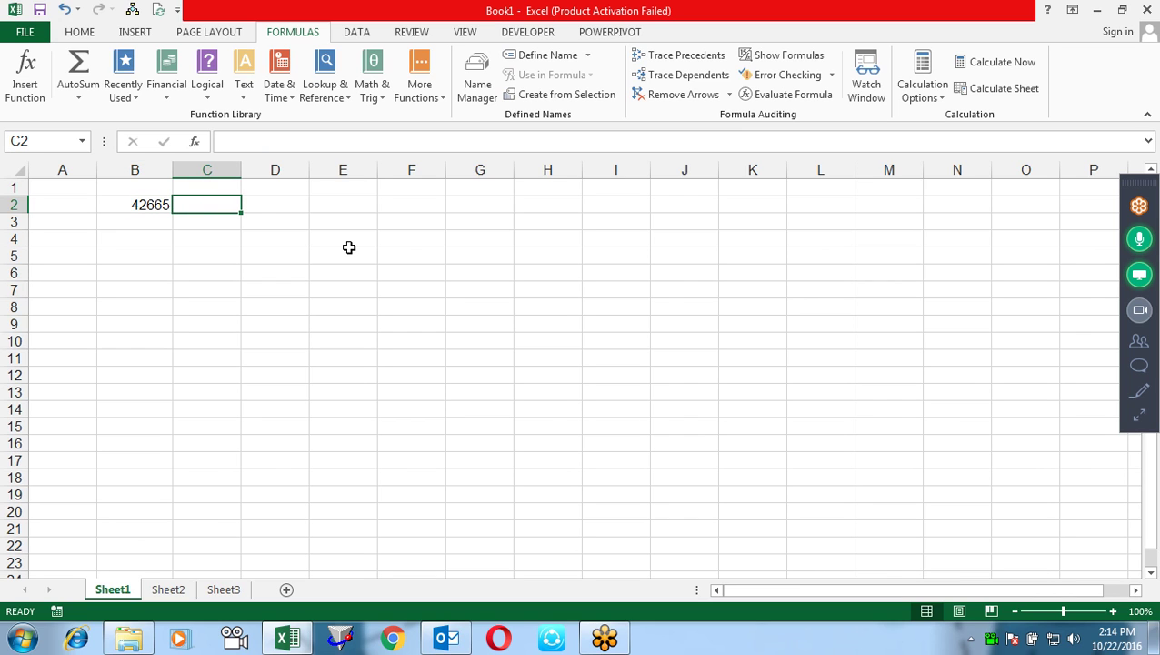
Step: Enter 1 in C2 and format it as a time
text(1)
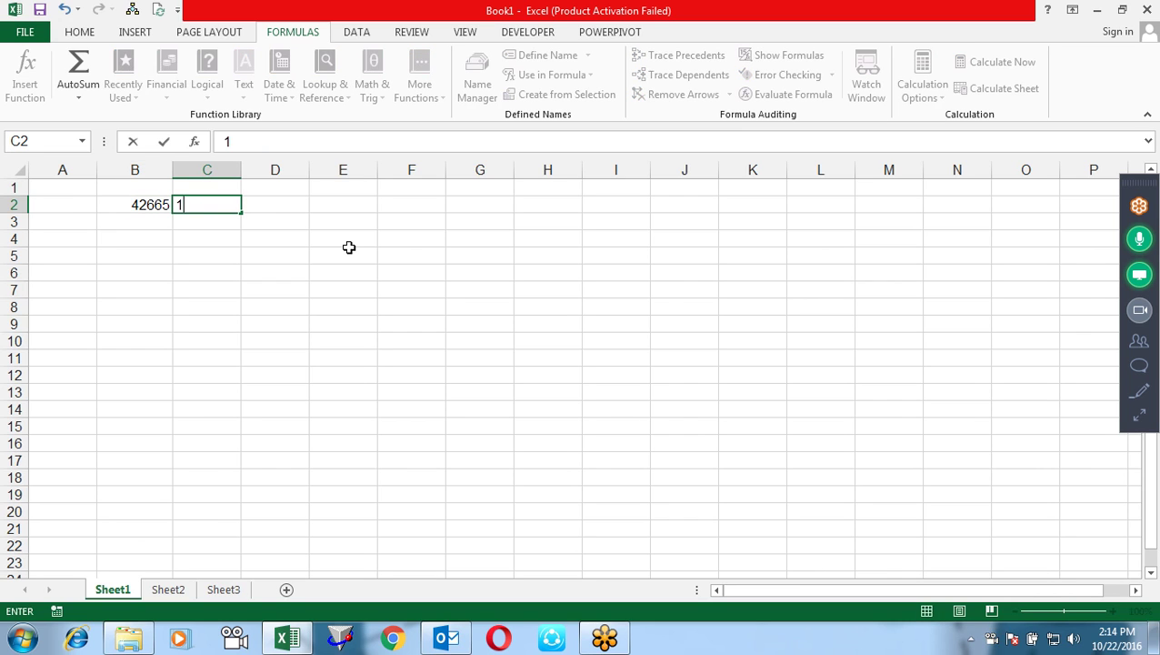
key(Return)
key(Up)
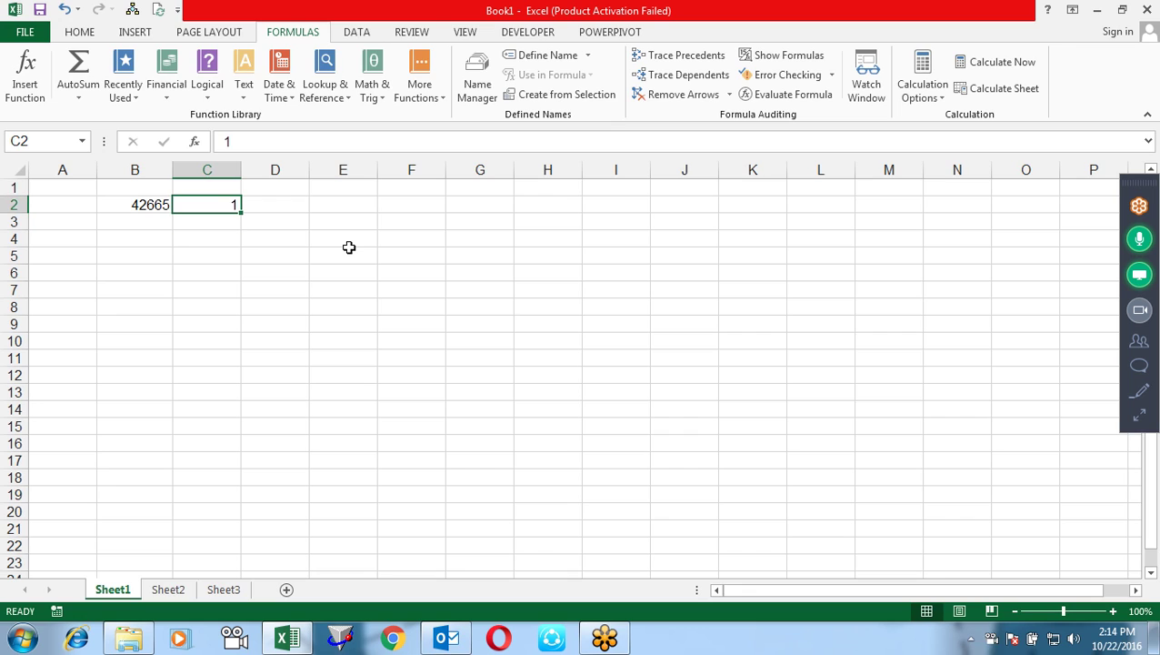
key(ctrl+shift+2)
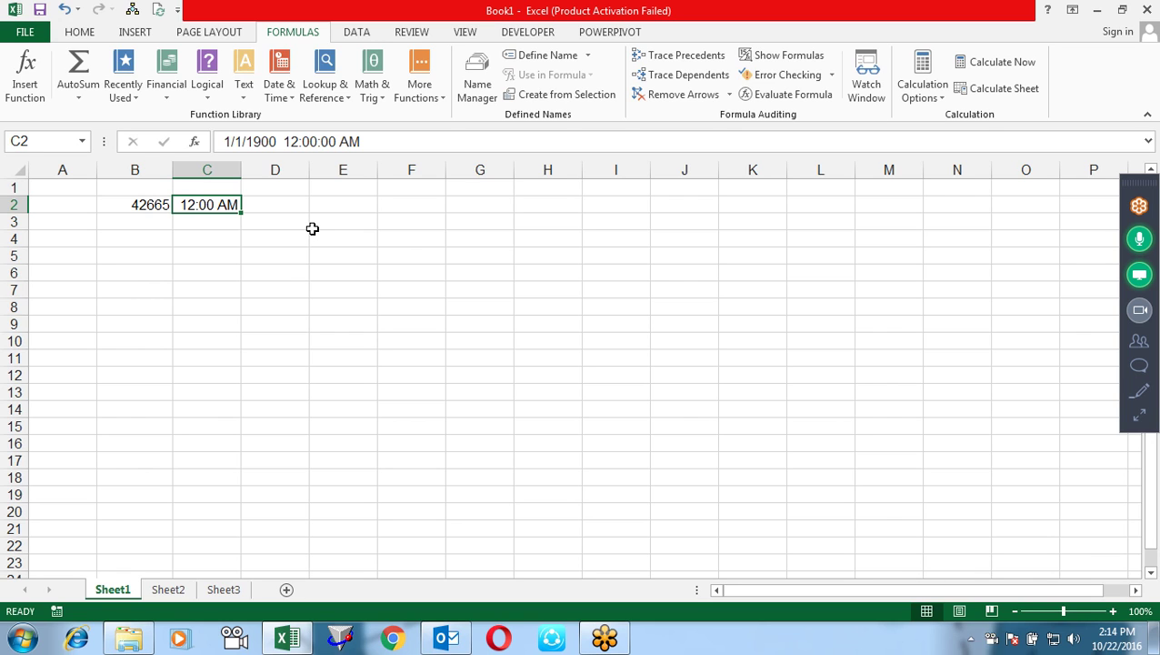
Step: Insert the current time 2:14 PM in C3, show it as 0.593056, then clear B1:C6
key(Down)
key(ctrl+semicolon)
key(Escape)
key(ctrl+shift+semicolon)
key(Return)
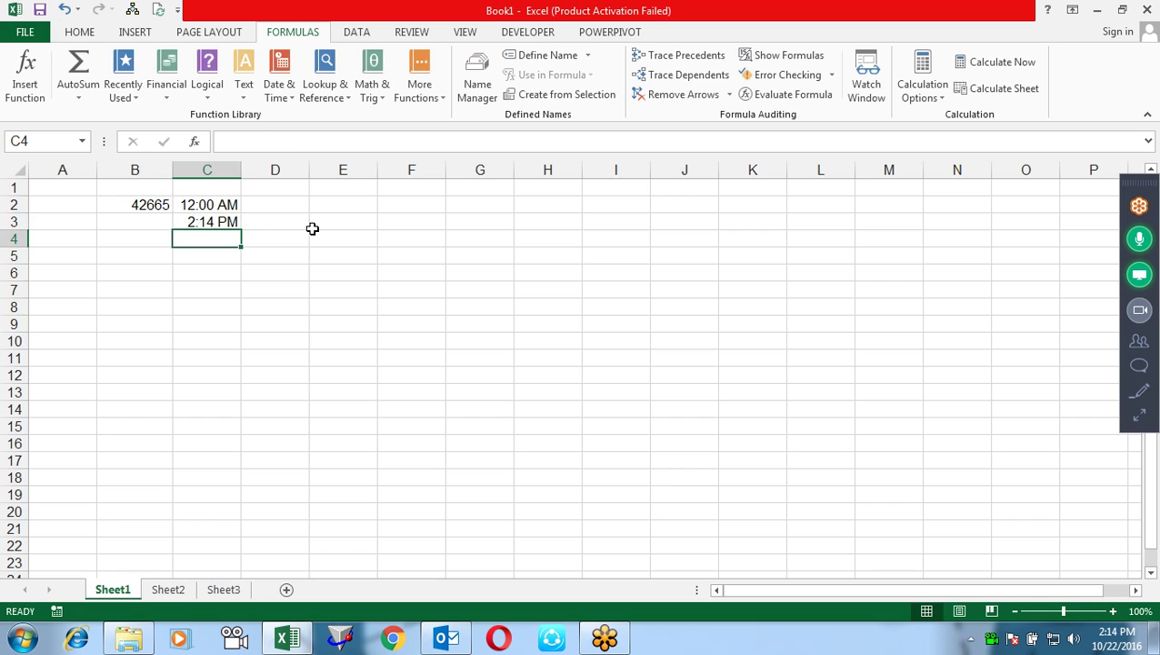
key(Up)
key(ctrl+shift+grave)
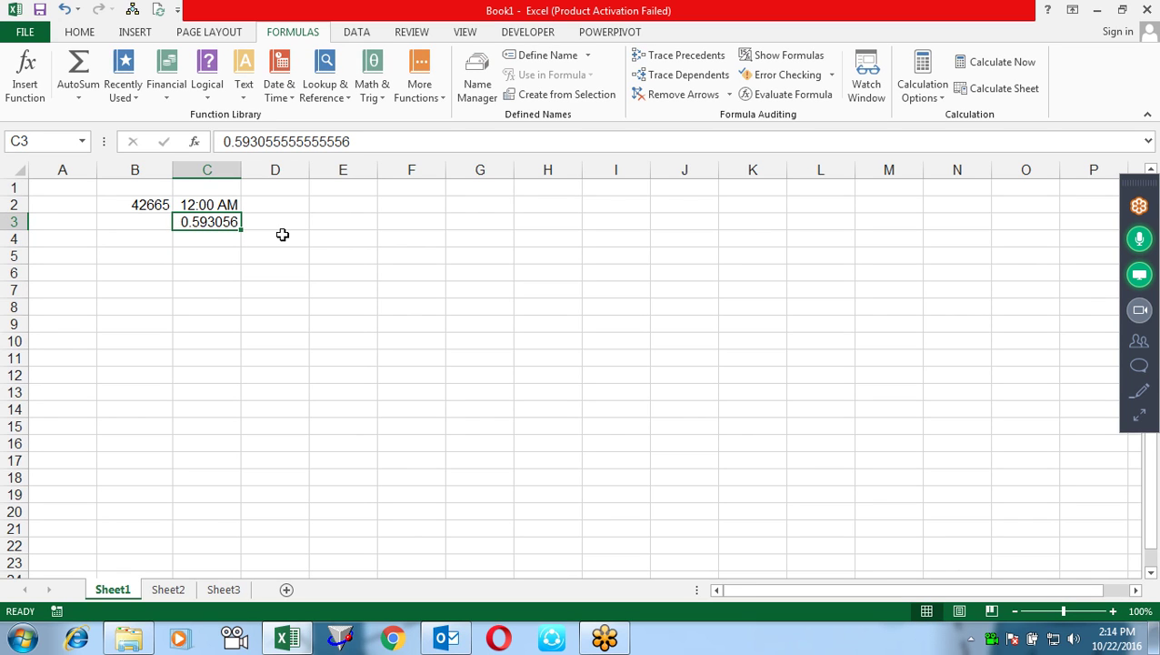
drag(119, 193, 221, 269)
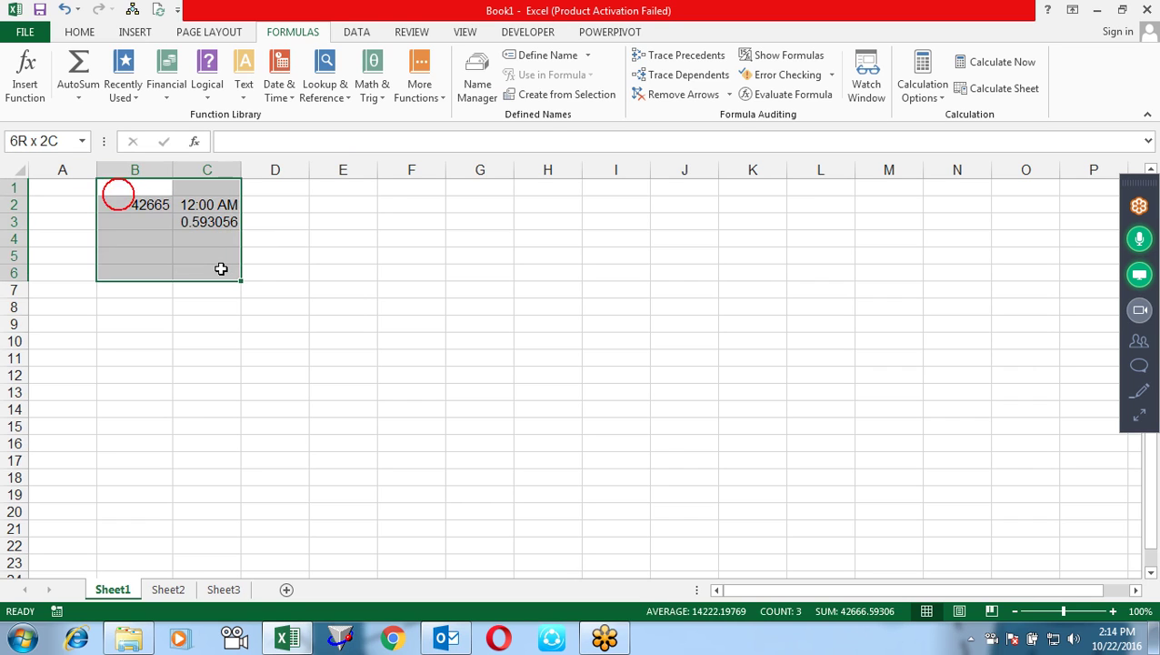
key(Delete)
Step: Insert today's date 10/22/2016 into A2
click(328, 227)
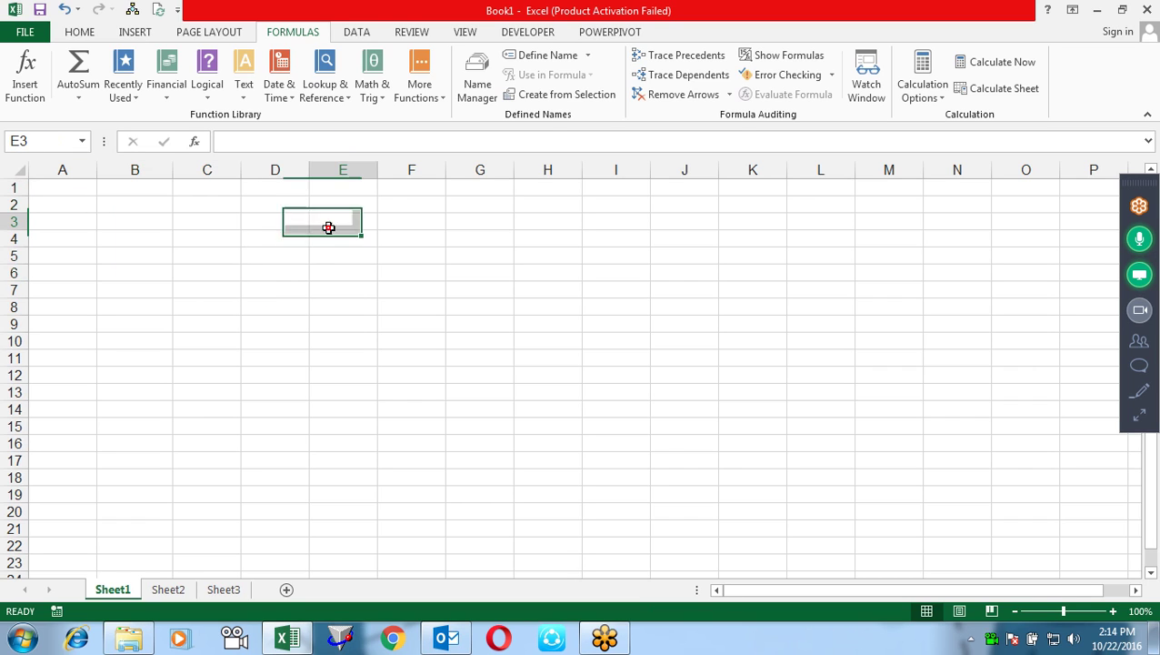
click(84, 200)
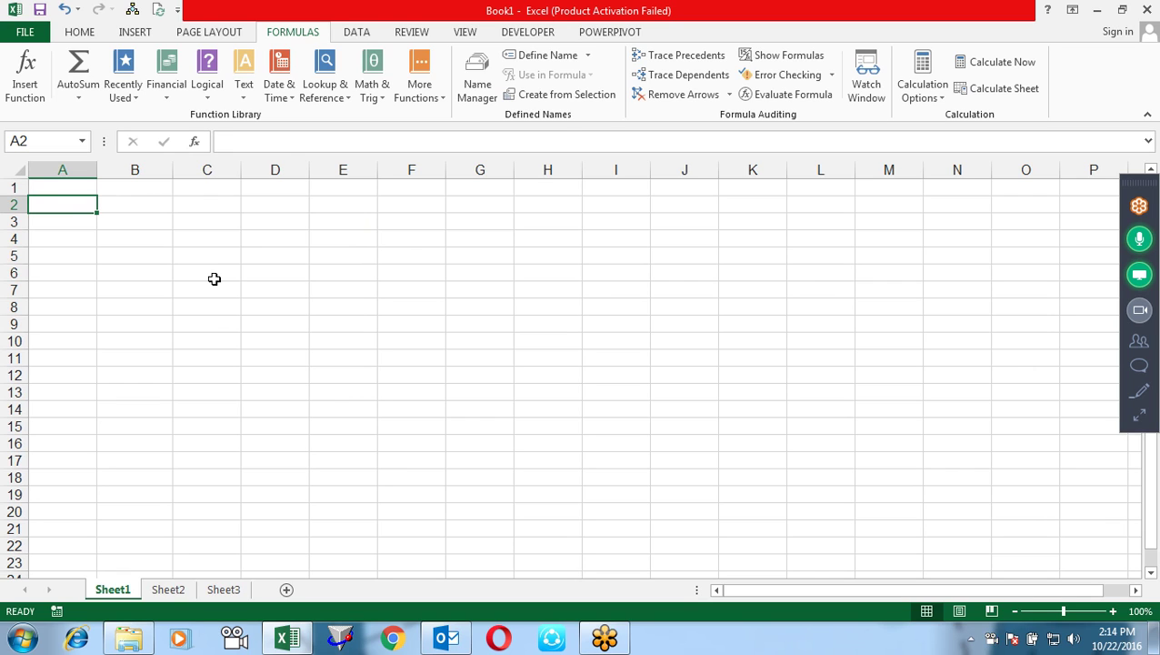
key(ctrl+semicolon)
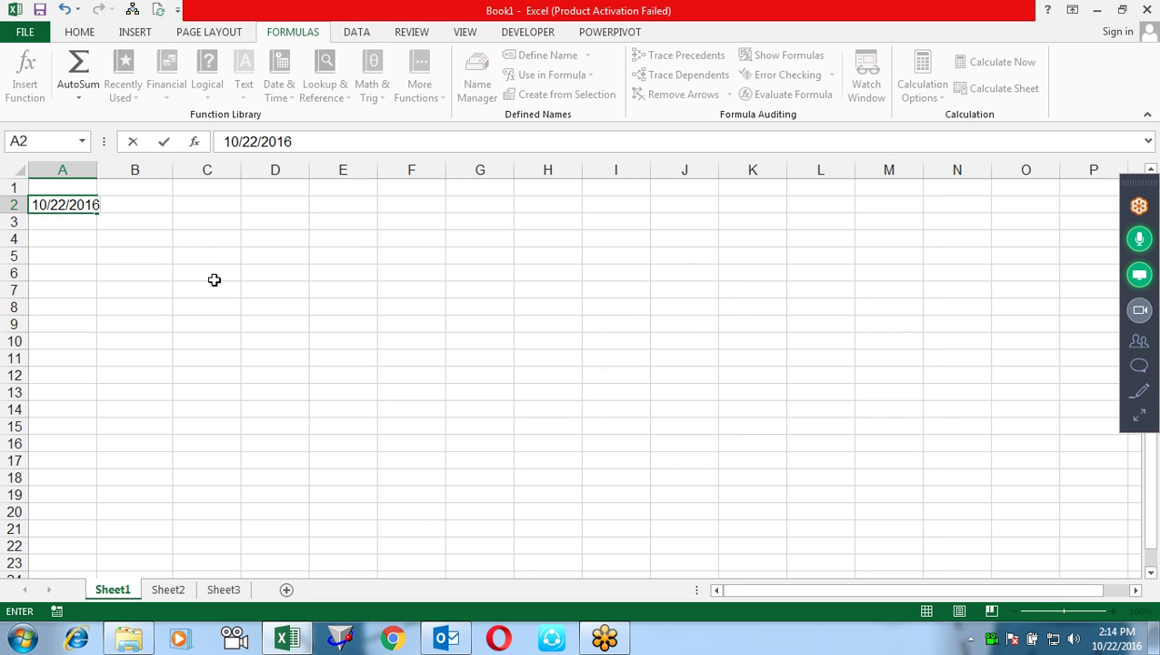
key(Return)
Step: Add the headings day, month and year in B1:D1
key(Up)
key(Up)
key(Right)
text(day)
key(Tab)
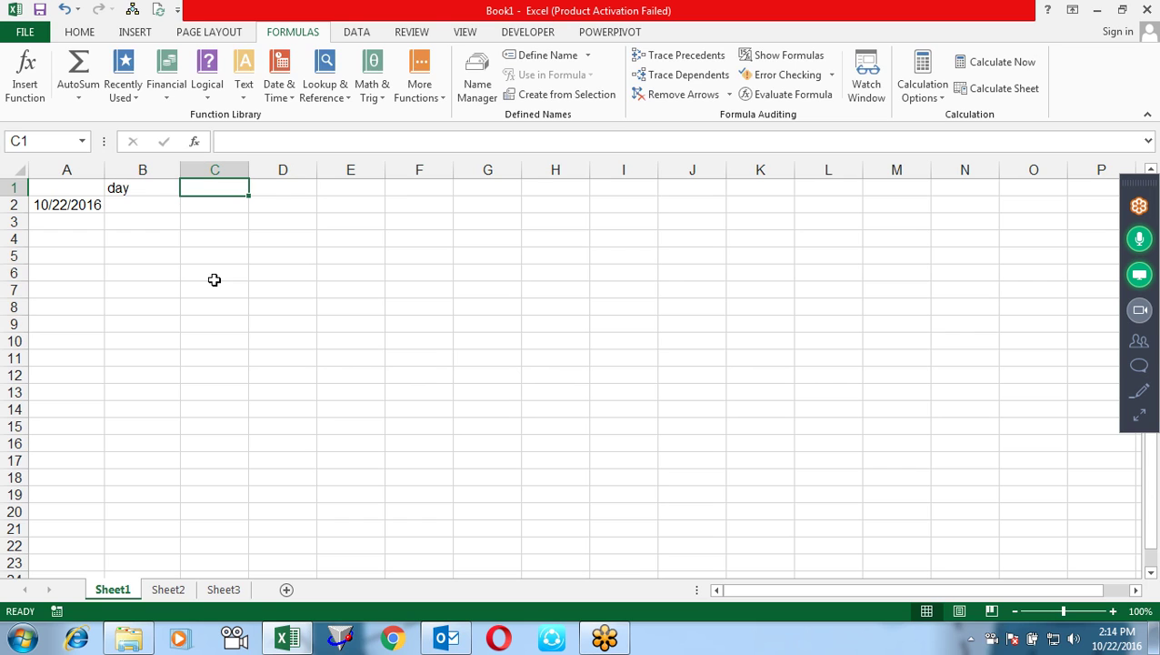
text(month)
key(Tab)
text(year)
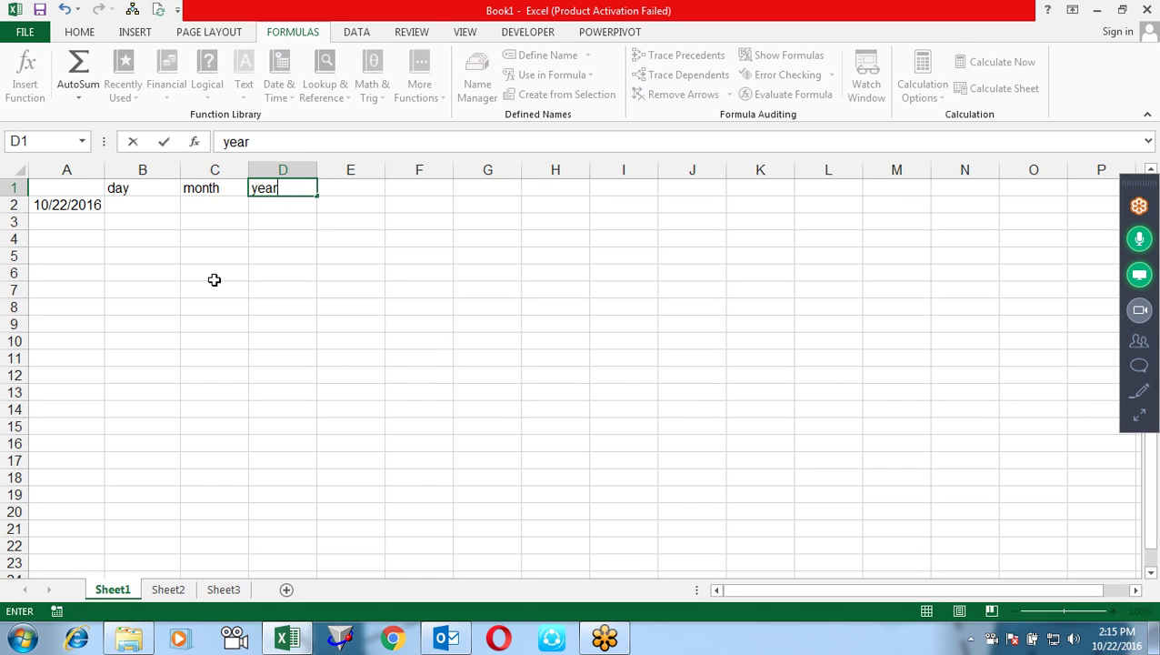
key(Return)
Step: Enter =DAY(A2) in B2 to extract day 22
text(=day)
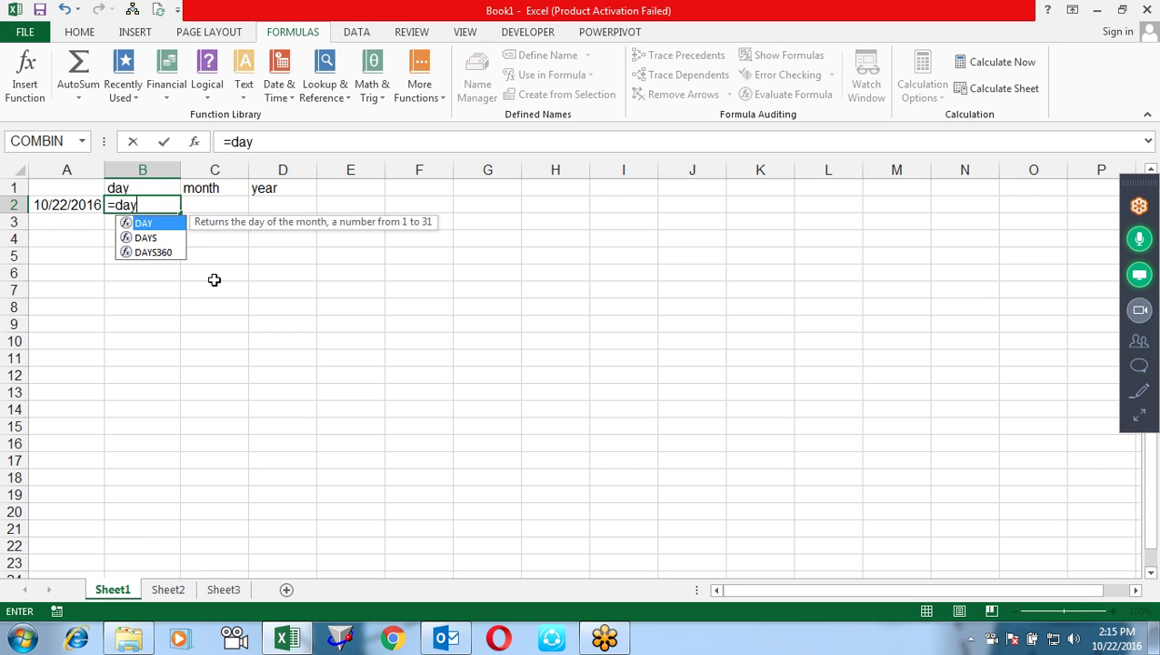
key(Tab)
key(Left)
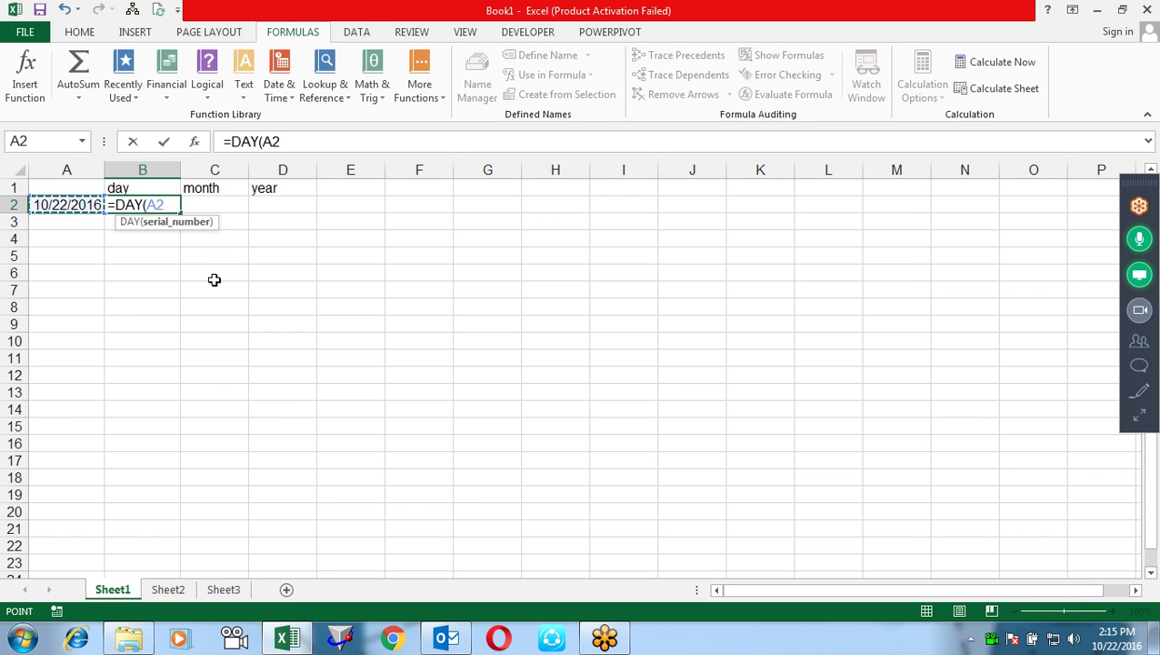
key(Return)
key(Up)
Step: Enter =MONTH(A2) in C2 and show the result 10 as a plain number
key(Right)
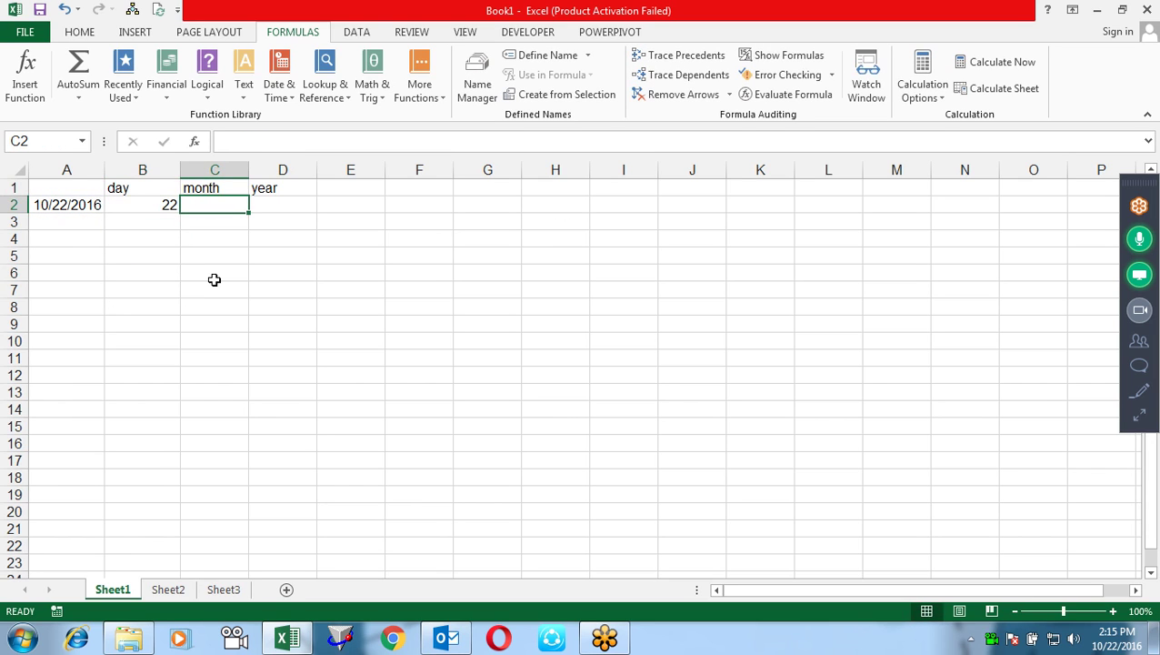
text(=o)
key(BackSpace)
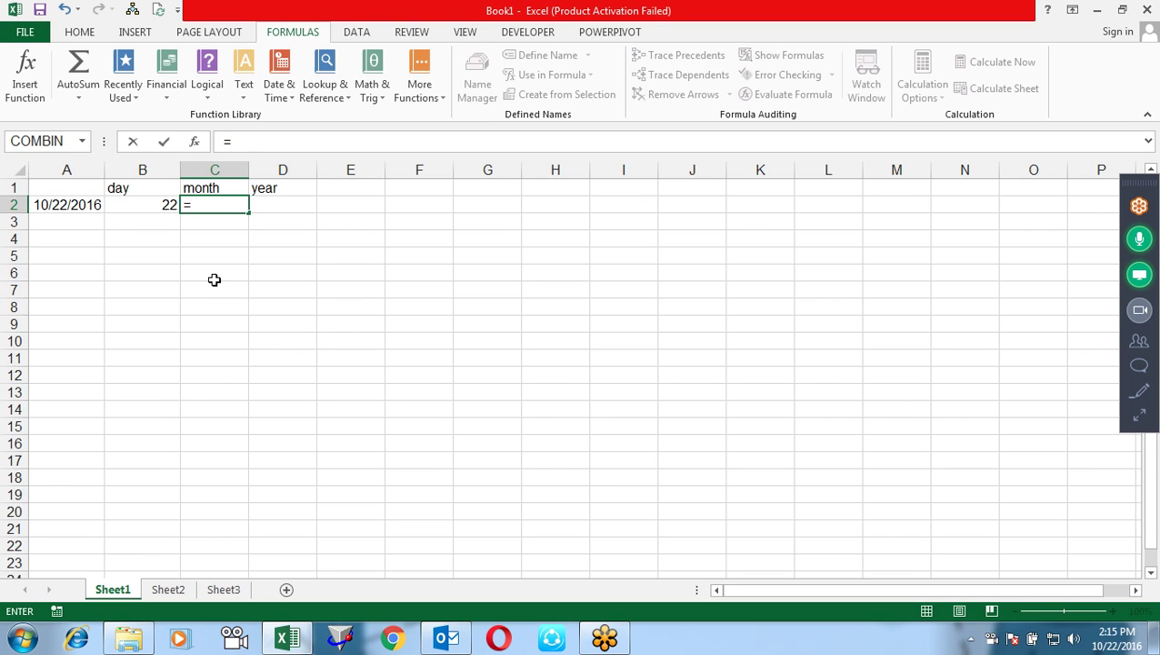
text(mon)
key(Tab)
key(Left)
key(Left)
key(Return)
key(Up)
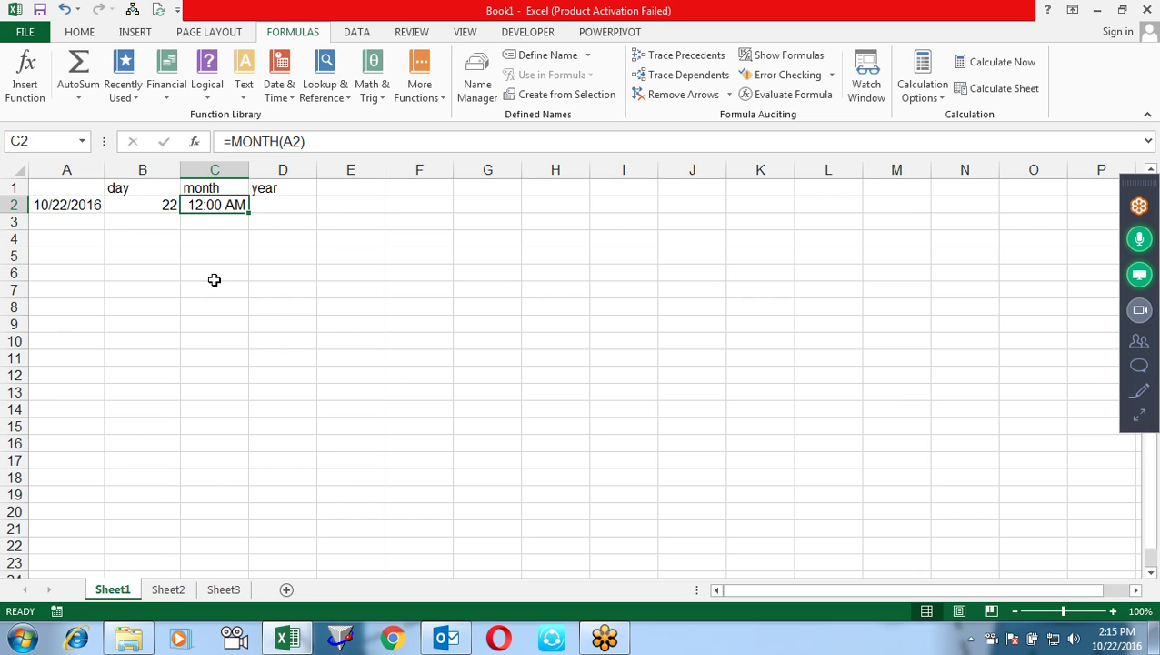
key(ctrl+shift+grave)
Step: Enter =YEAR(A2) in D2 to extract year 2016
key(Right)
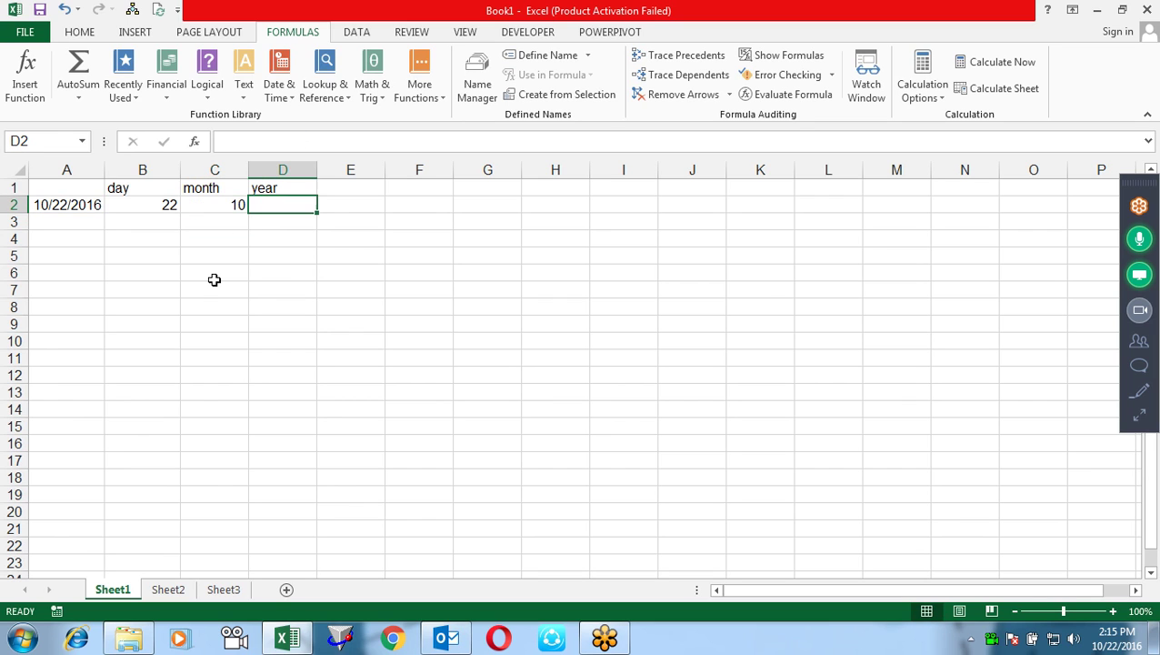
text(=yea)
key(Tab)
key(Left)
key(Left)
key(Left)
key(Return)
key(Up)
key(Left)
key(Right)
key(Right)
key(Up)
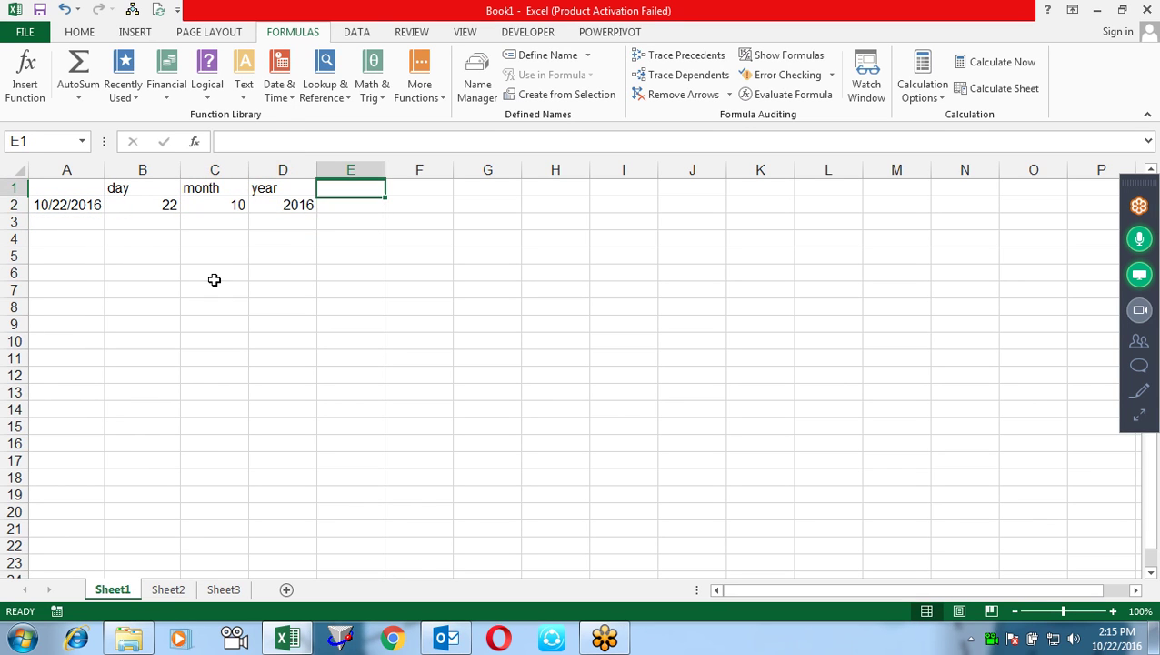
Step: Add a 'Date' heading in E1 and rebuild the date in E2 with =DATE(D2,C2,B2)
text(Date)
key(Return)
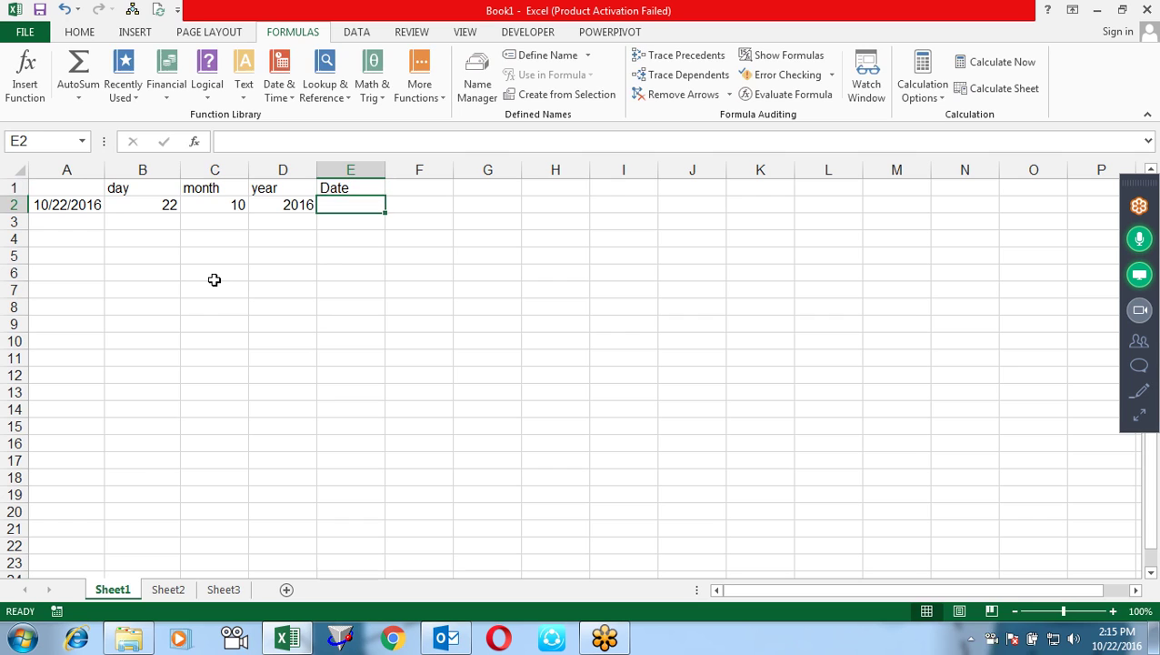
text(=Date)
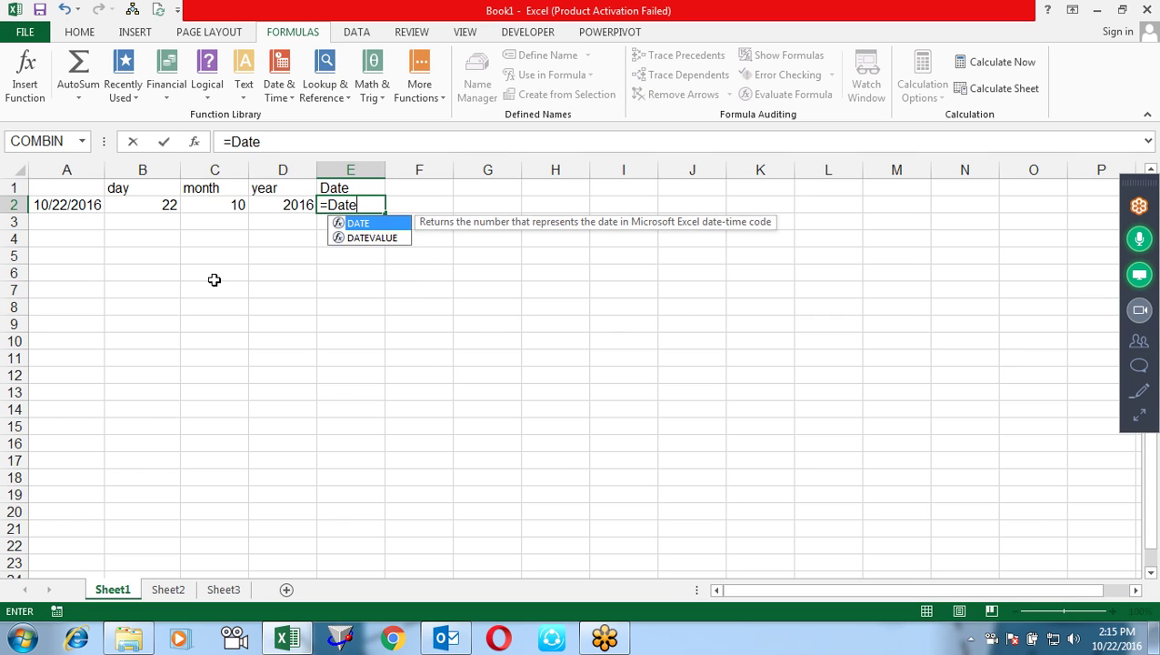
key(Tab)
key(Left)
key(Left)
key(Left)
key(Right)
key(Right)
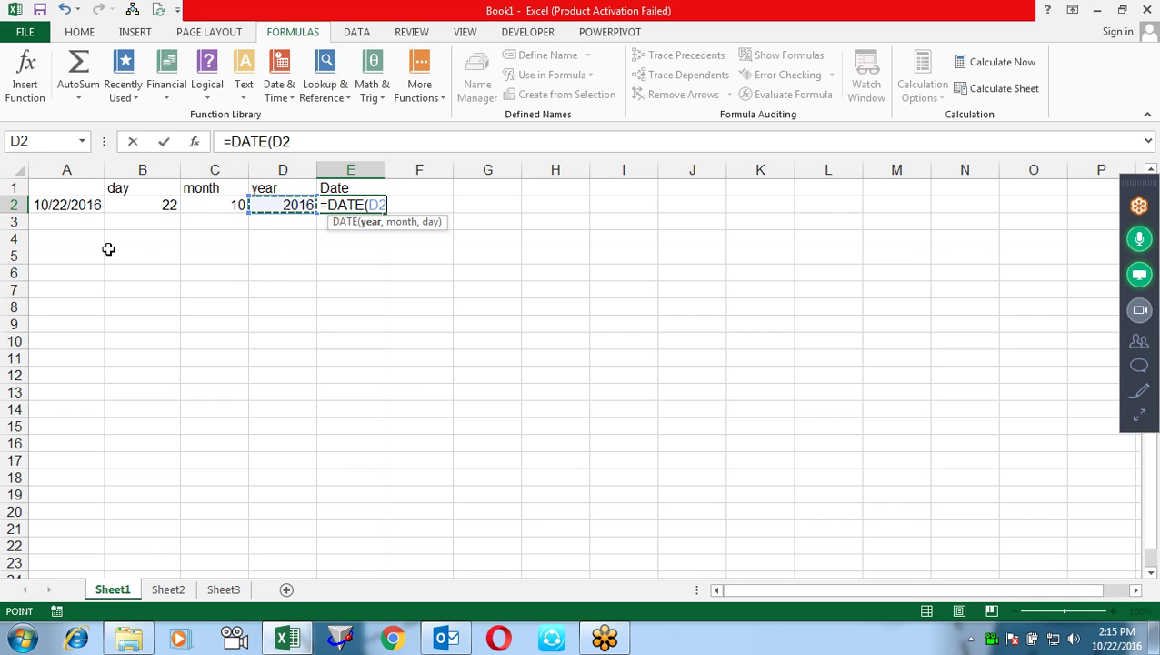
text(,)
key(Left)
key(Left)
text(,)
key(Left)
key(Left)
key(Left)
key(Return)
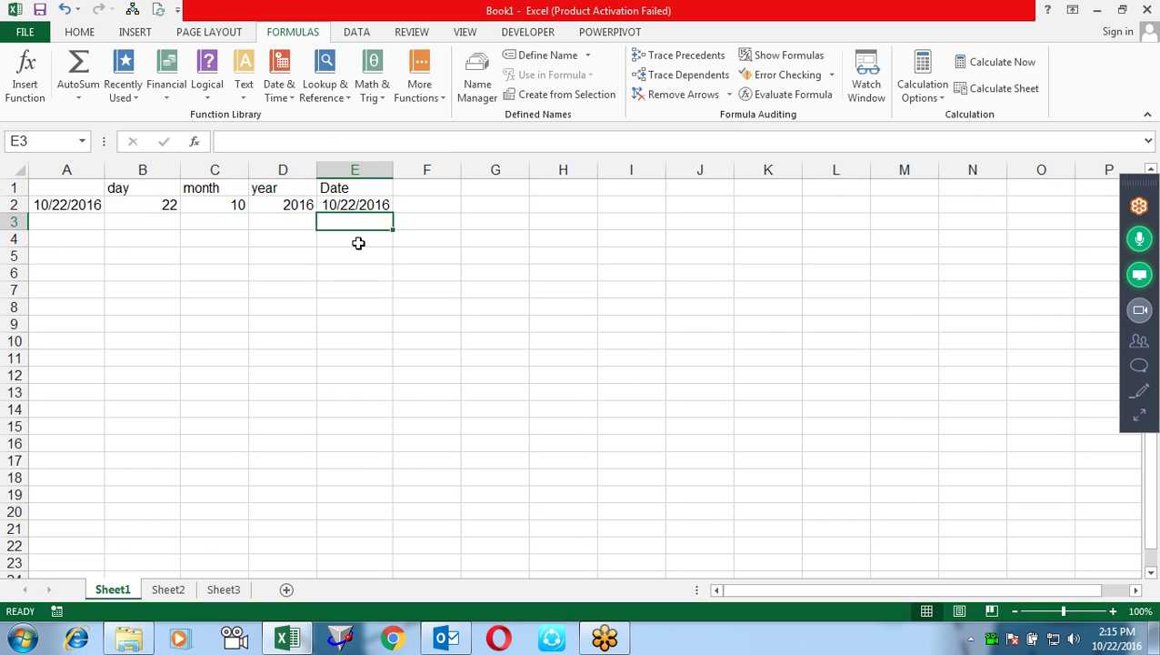
Step: Enter 2 days in B3 and make E3 =E2+2, showing 10/24/2016
key(Left)
key(Left)
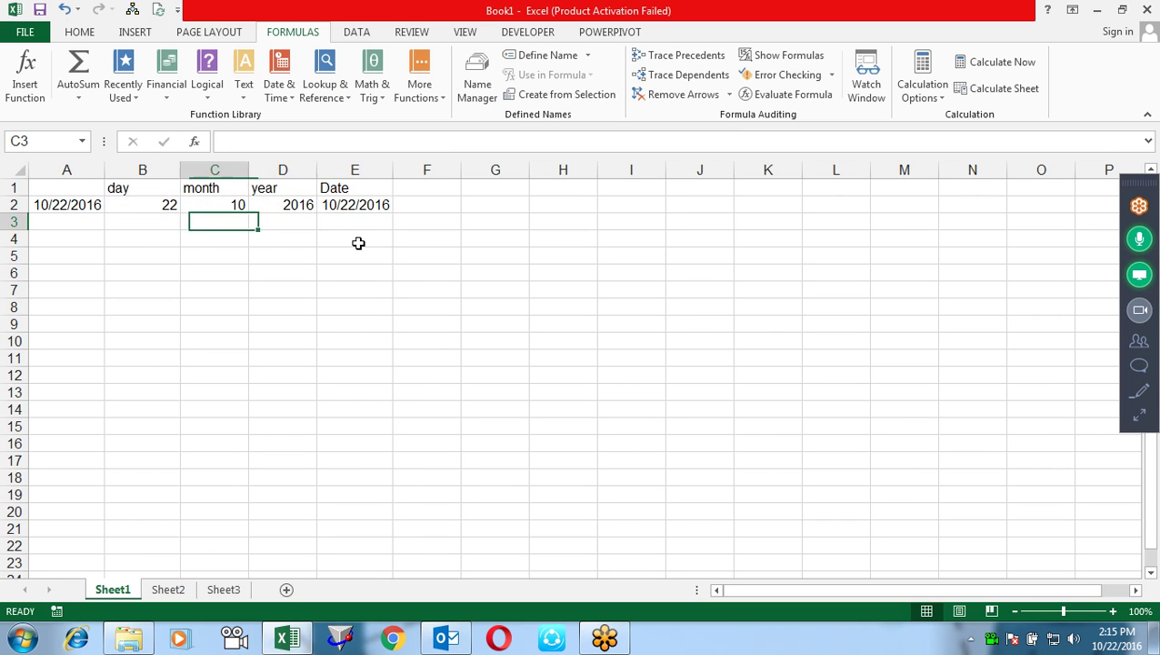
key(Left)
text(2)
key(Right)
key(Right)
key(Right)
text(=)
key(Up)
text(+2)
key(Return)
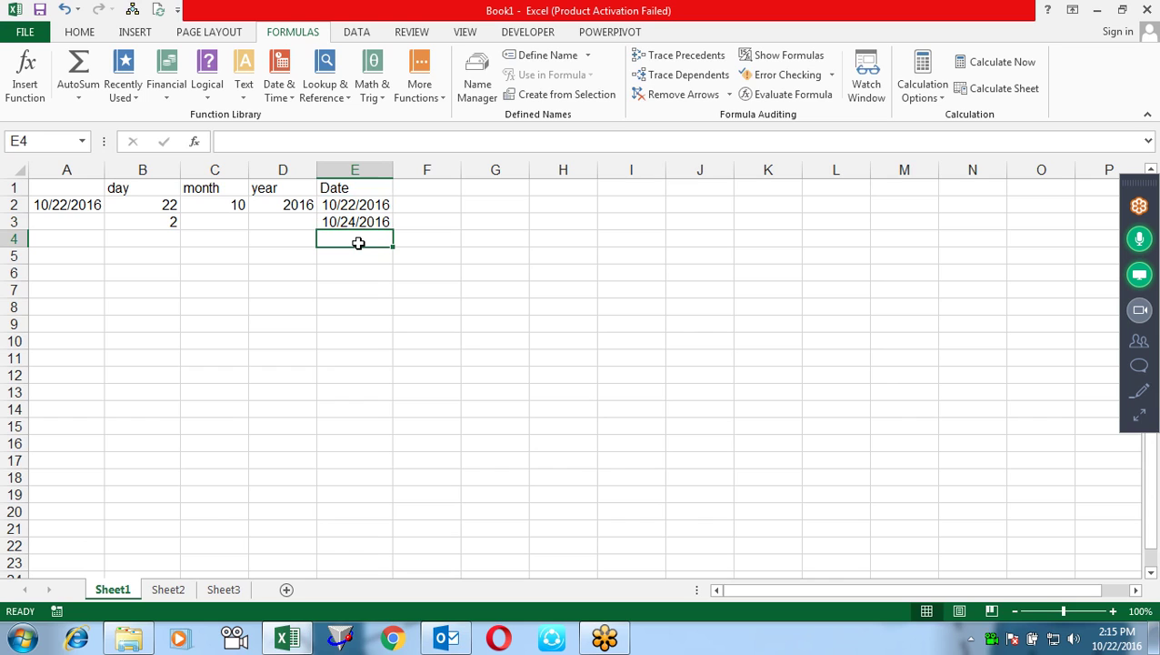
Step: Put 2 in C4 as the months to add, then start an EDATE formula in E4
key(Left)
key(Left)
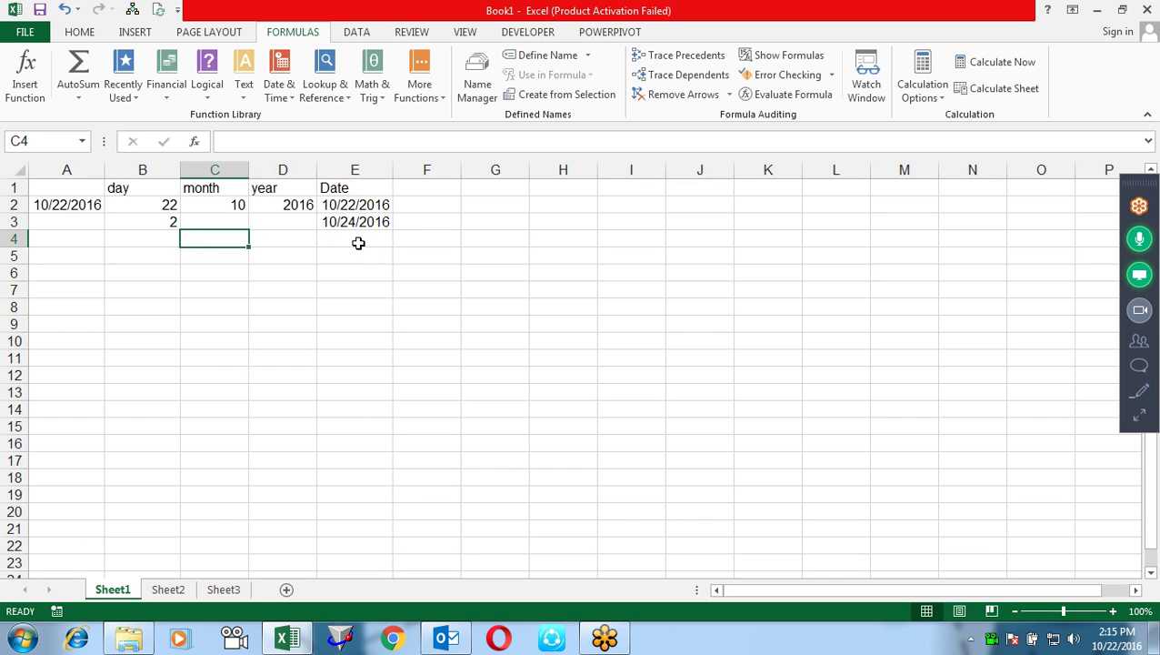
text(2)
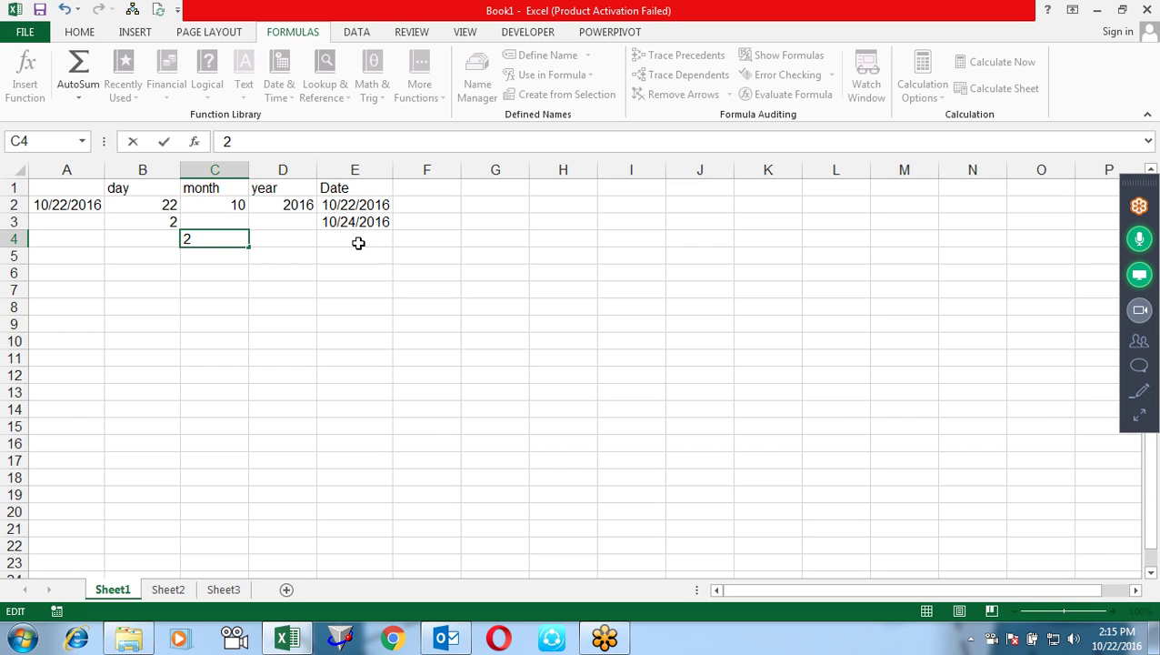
key(Return)
key(Up)
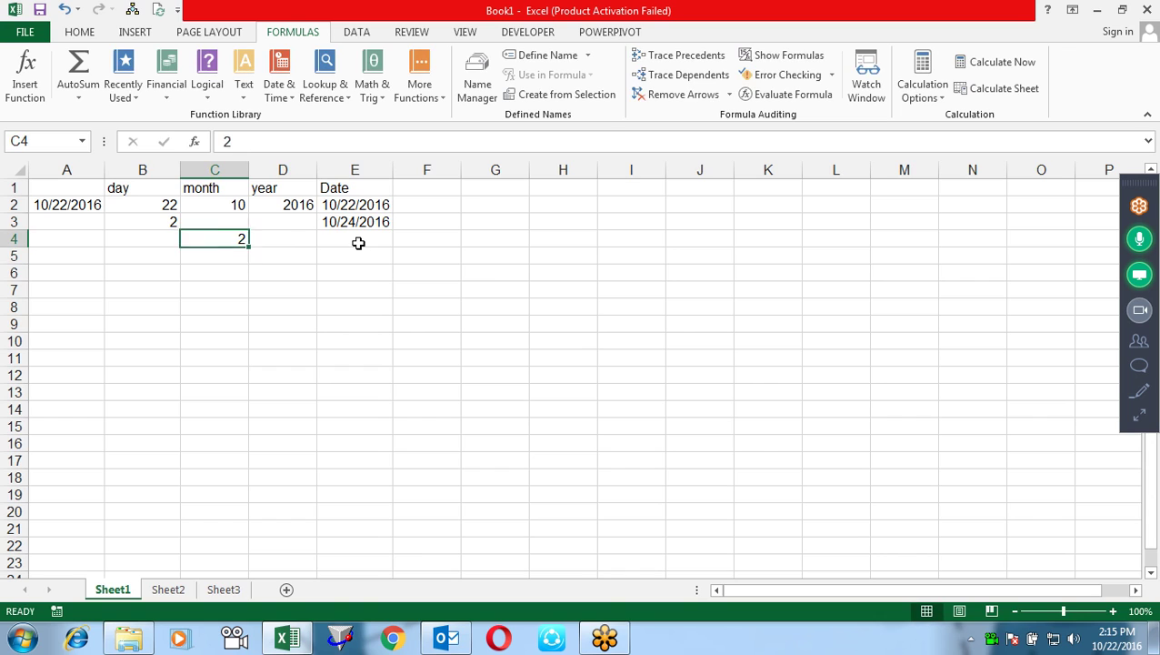
key(Right)
key(Right)
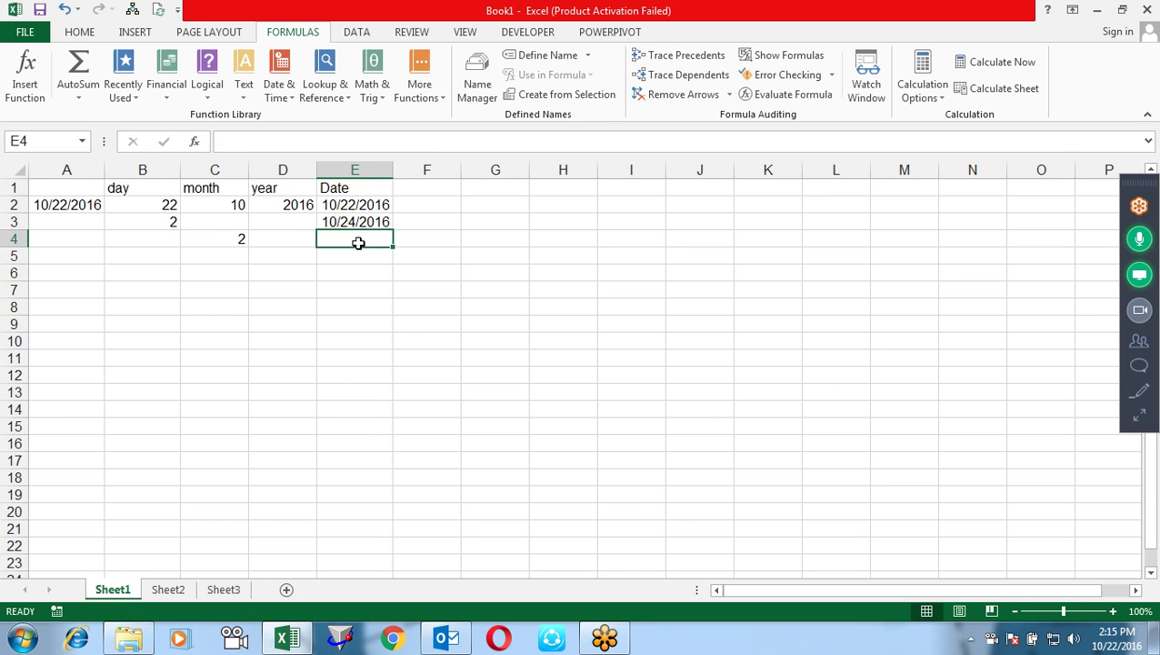
text(=ed)
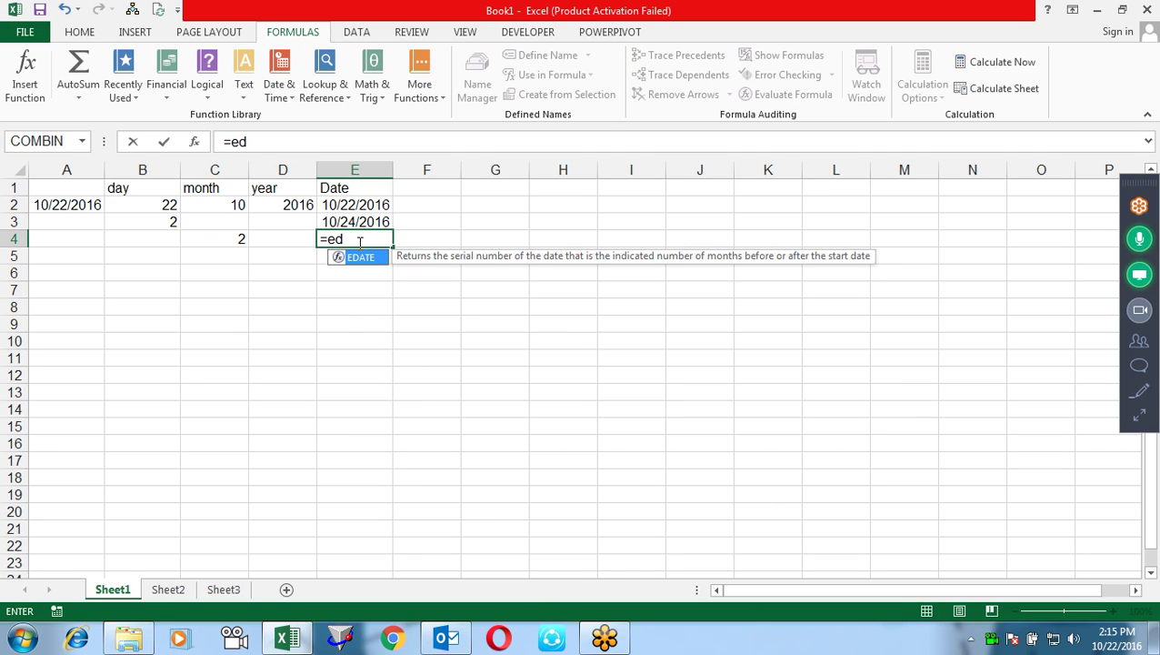
Step: Complete =EDATE(E3,C4) in E4 and format it as a date, showing 24-Dec-16
key(Tab)
key(Up)
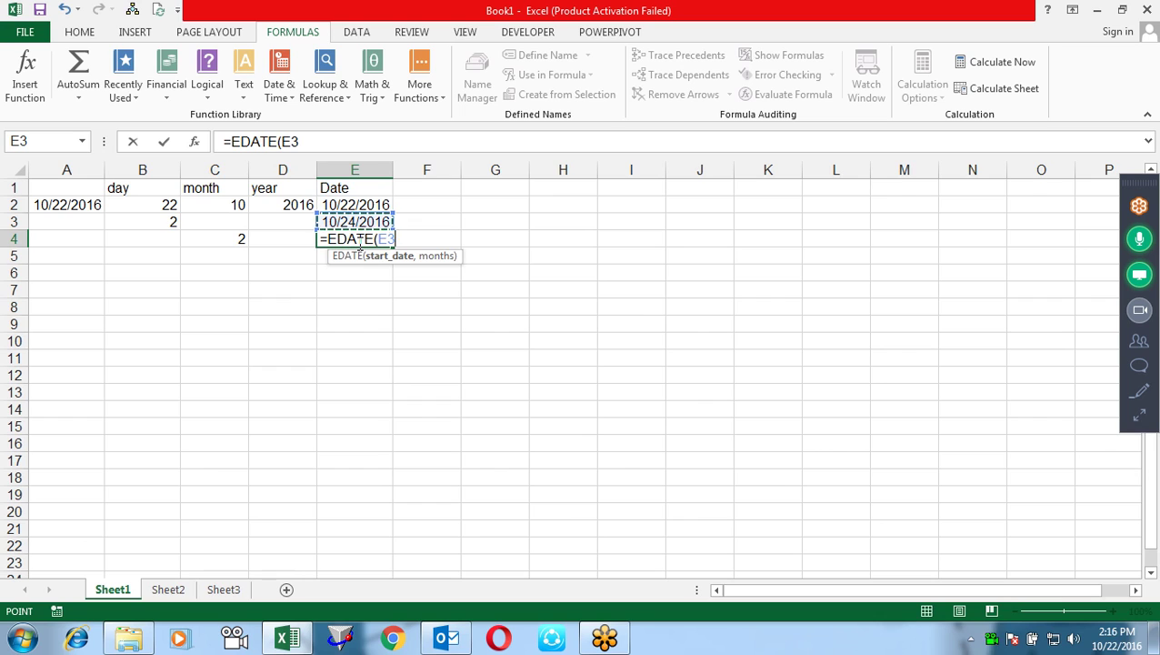
text(,)
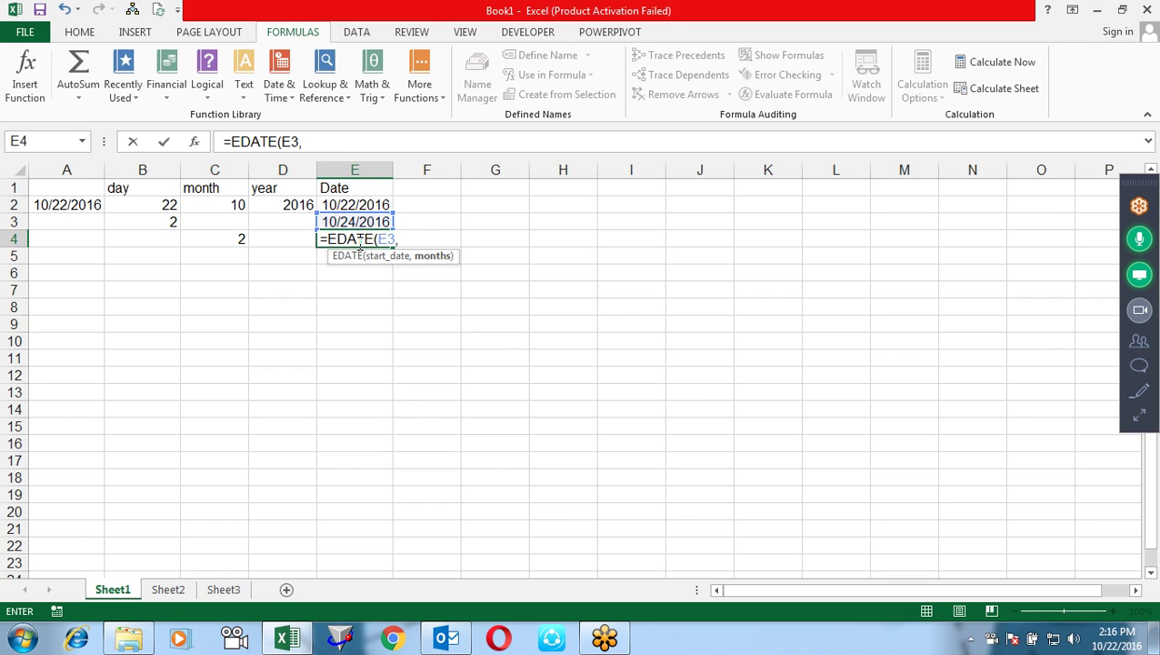
click(226, 238)
key(Return)
key(Up)
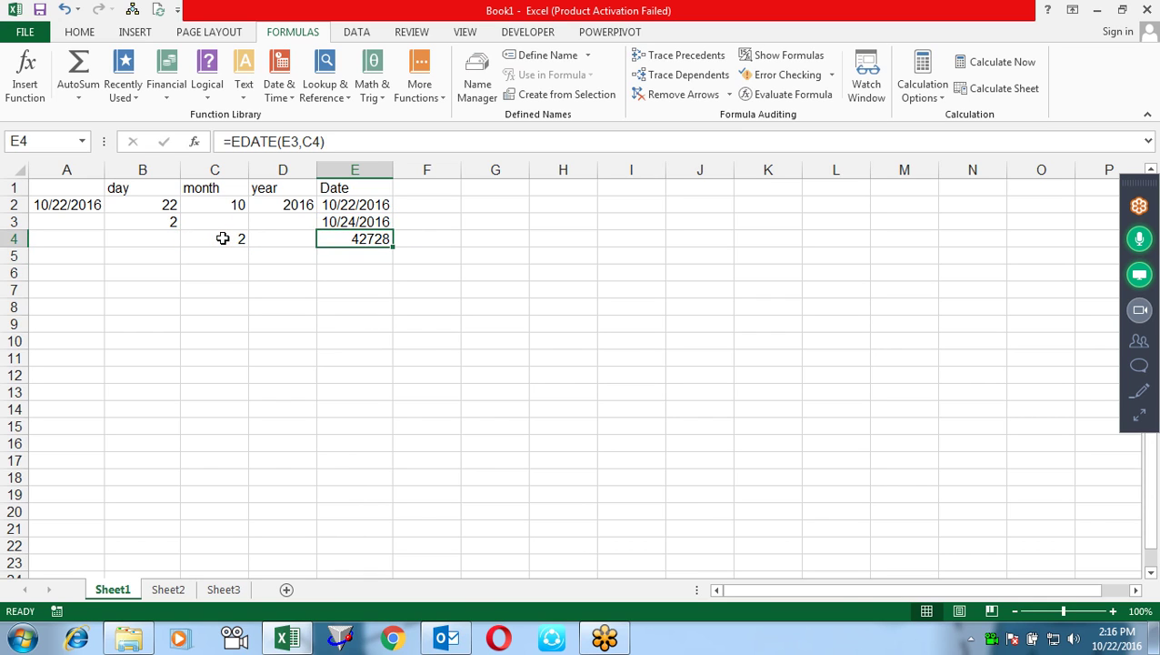
key(ctrl+shift+3)
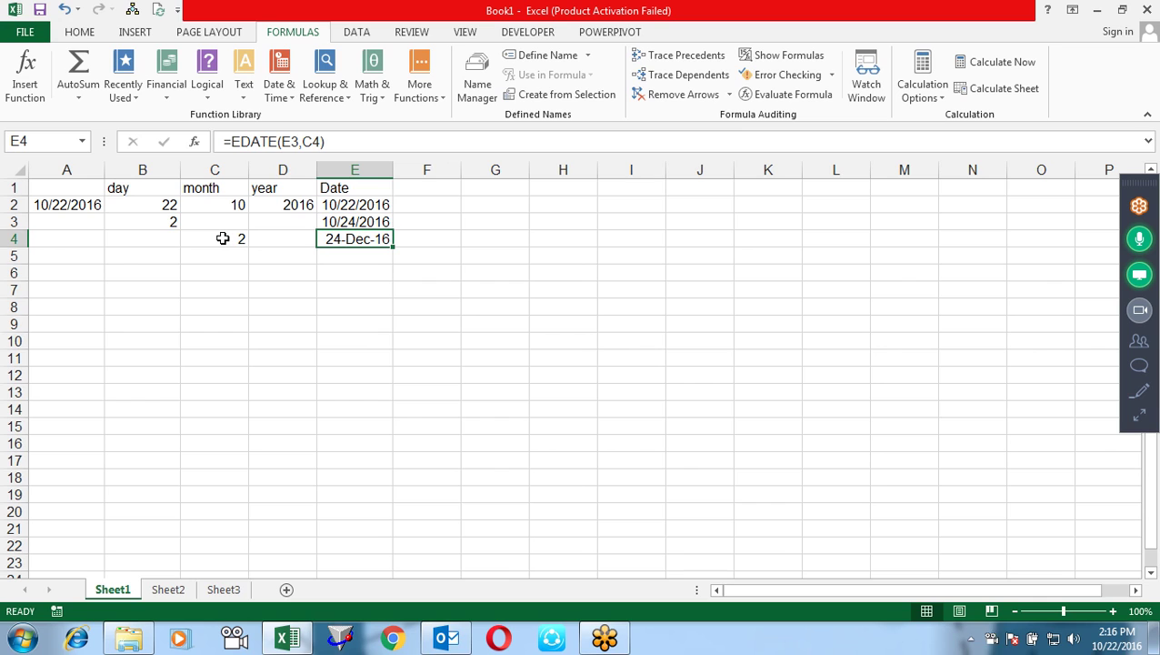
Step: Enter 2 in D5 as the number of years to add
key(Left)
key(Down)
text(2)
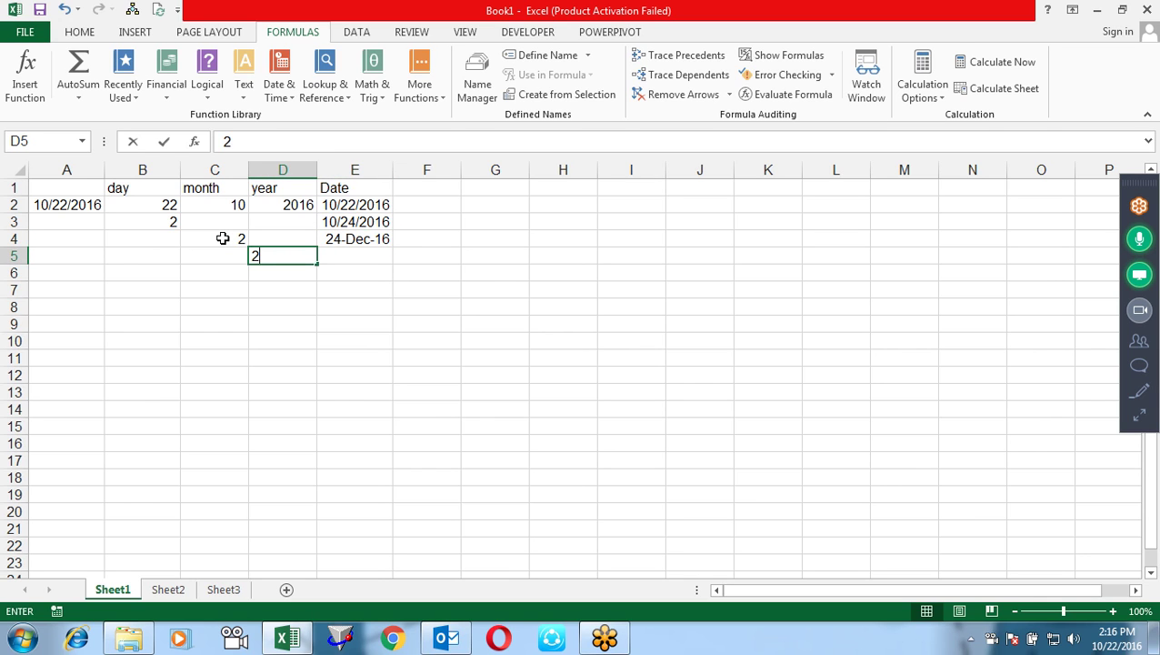
key(Tab)
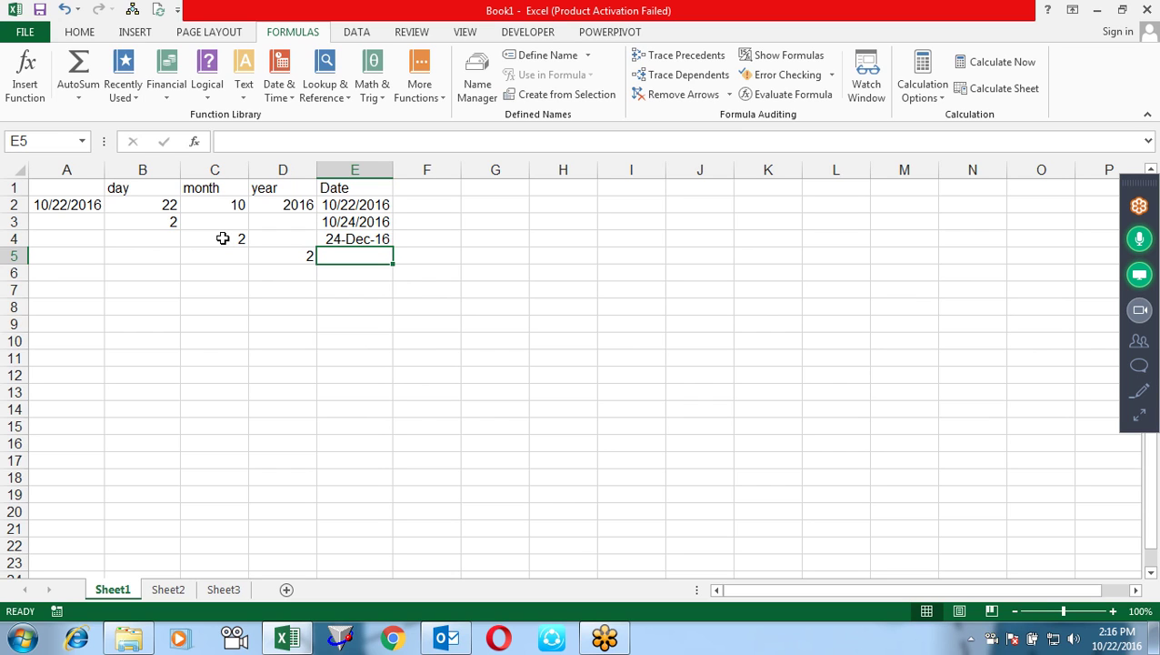
Step: Enter =EDATE(E4,D5*12) in E5 and format it as a date, giving 24-Dec-18
text(=ed)
key(Tab)
key(Up)
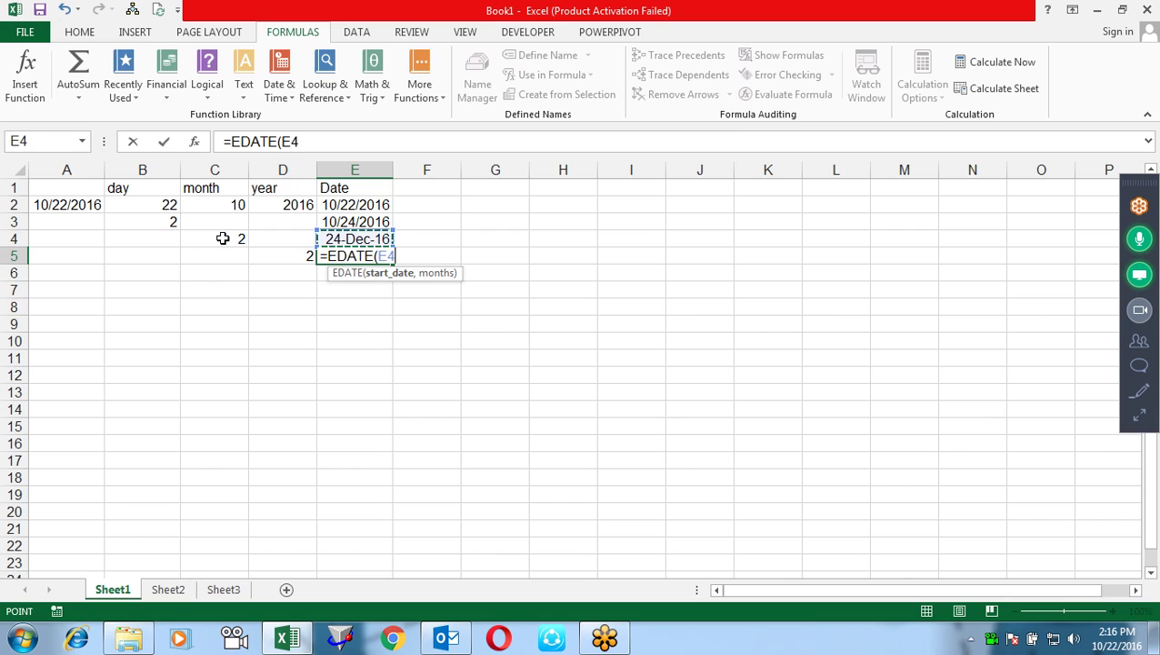
text(,)
key(Left)
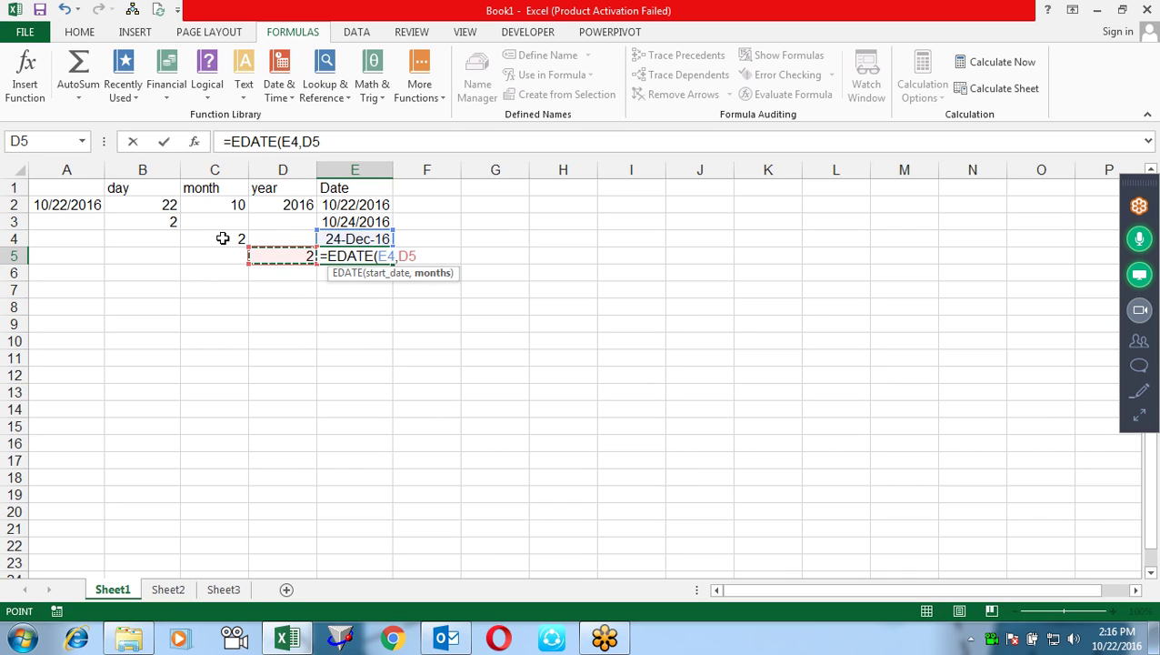
text(*12)
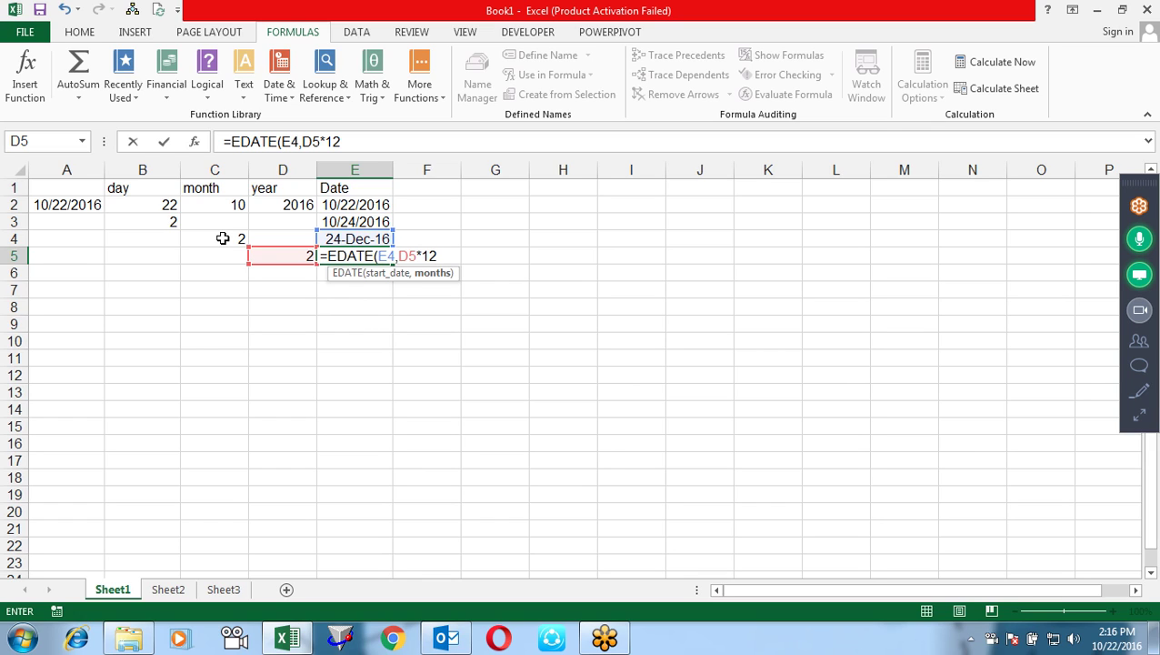
text())
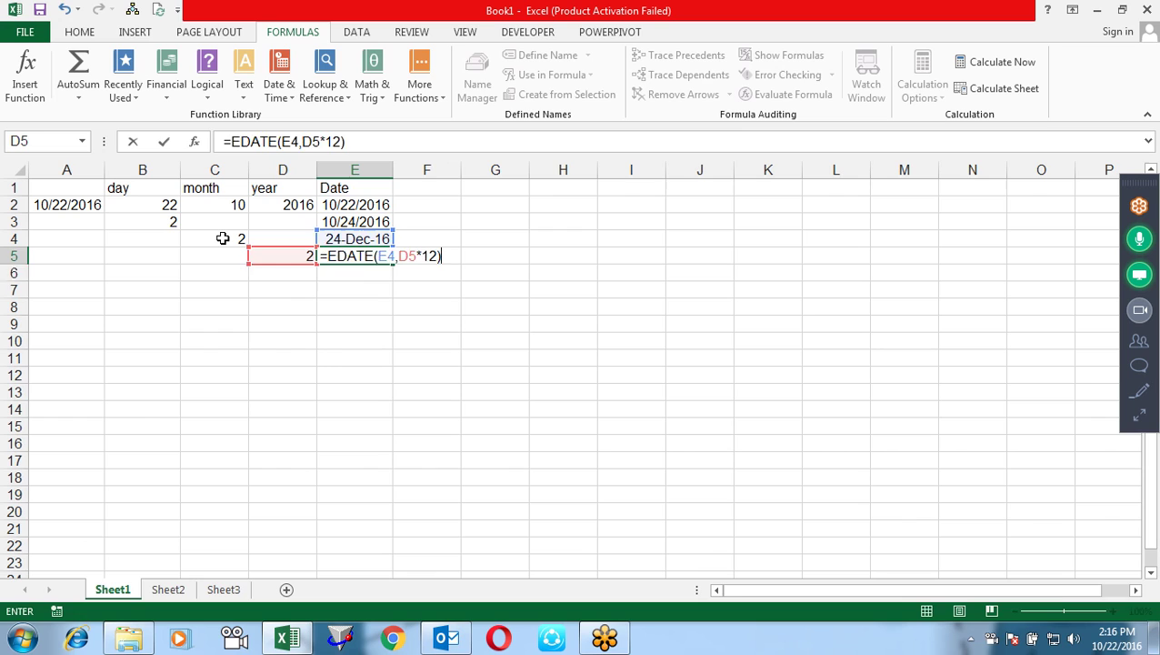
key(Return)
key(Up)
key(ctrl+shift+3)
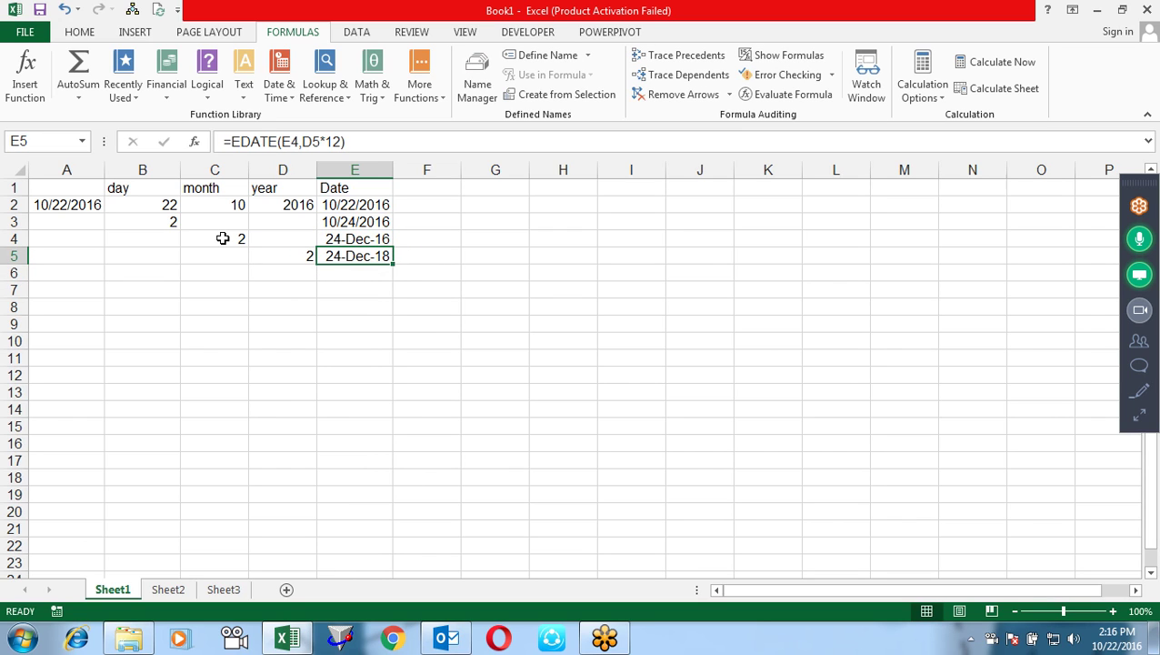
Step: Enter =DATE(D2+D5,C2+C4,B2+B3) in E6, adding the year, month and day offsets
key(Down)
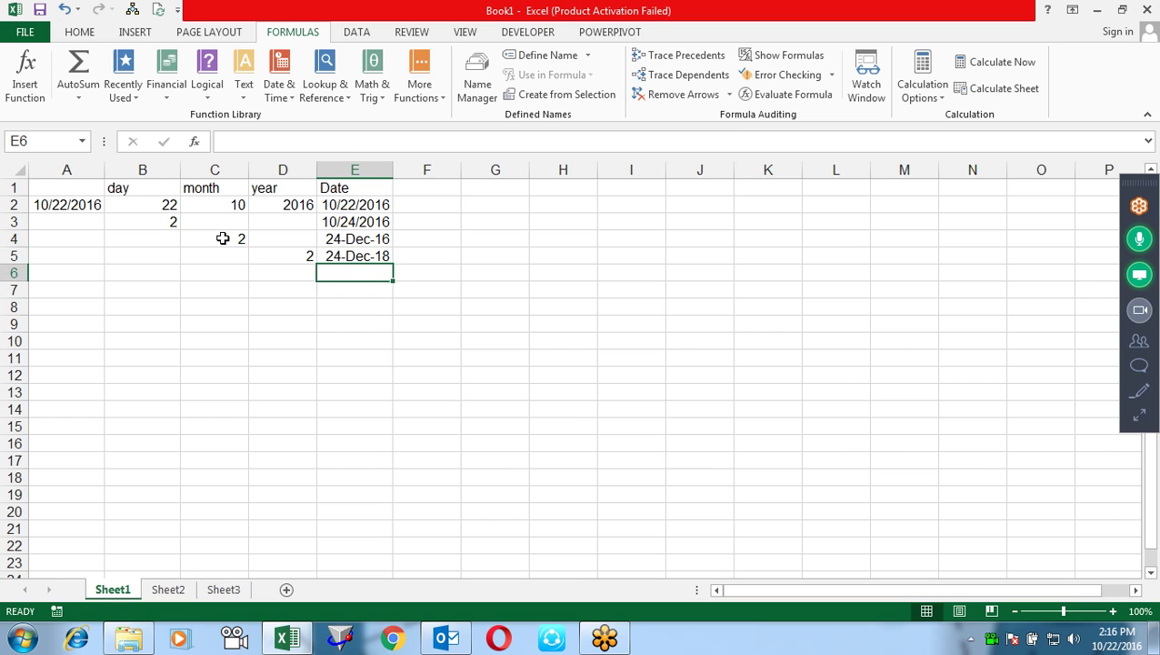
text(=Dat)
key(Tab)
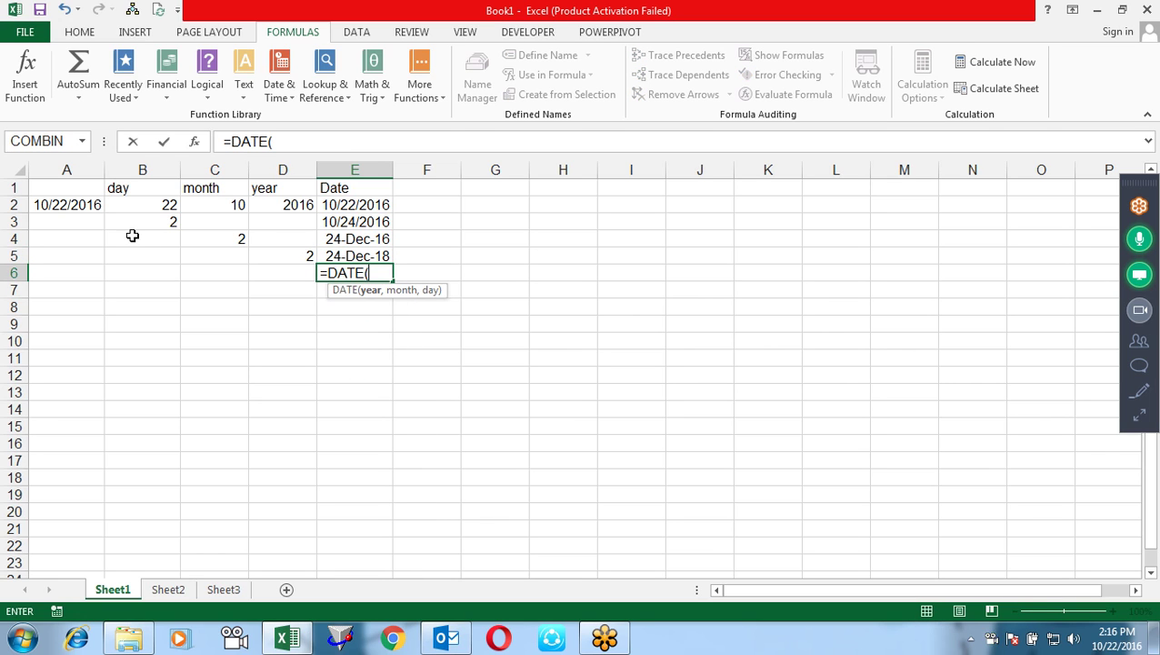
click(278, 207)
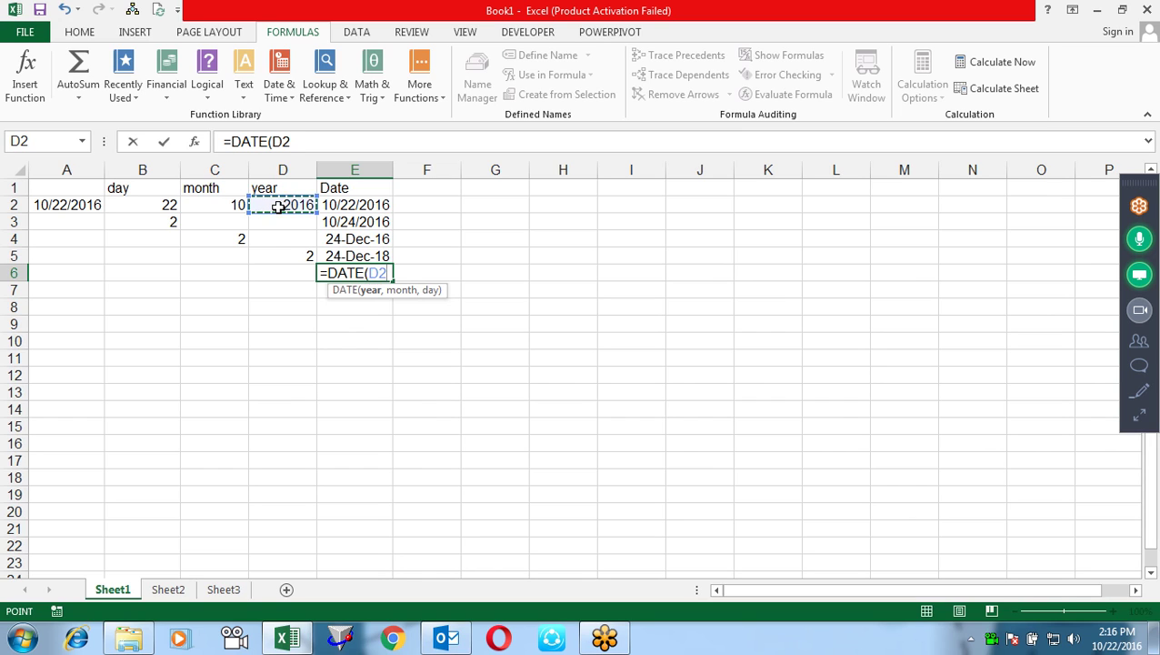
text(+)
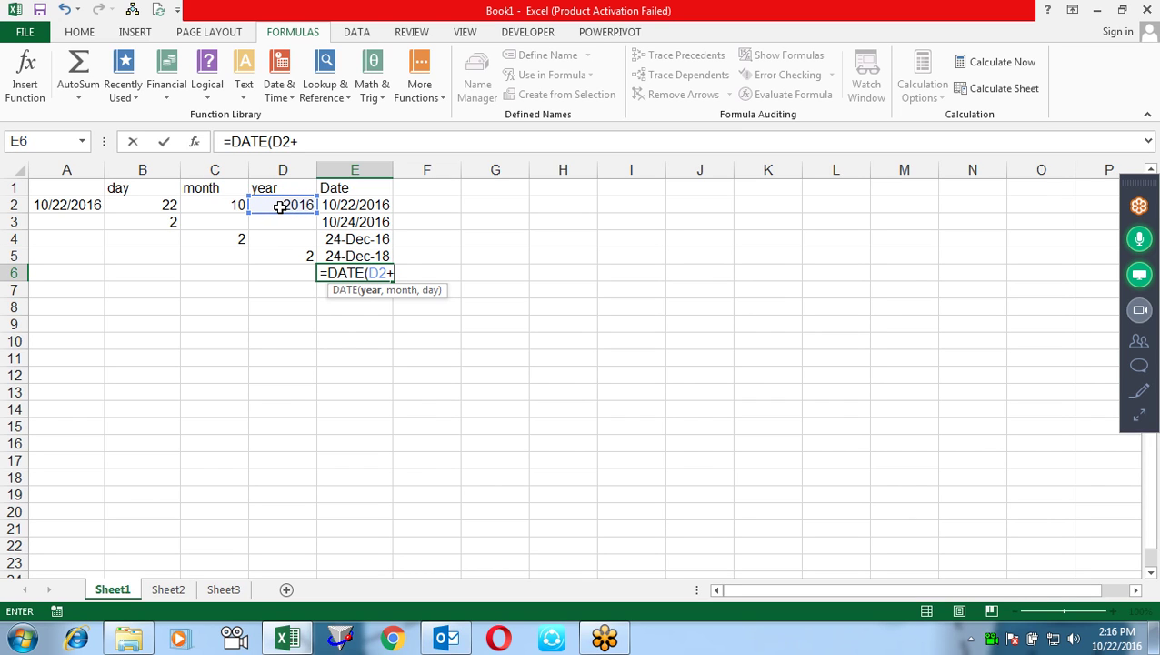
click(283, 255)
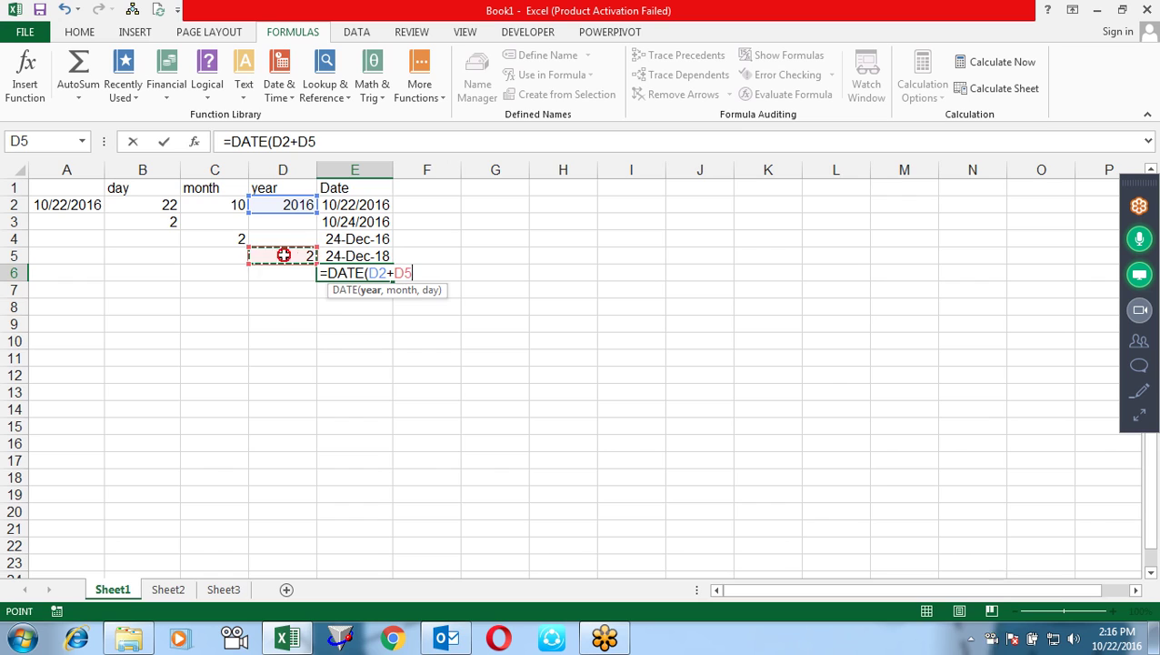
text(,)
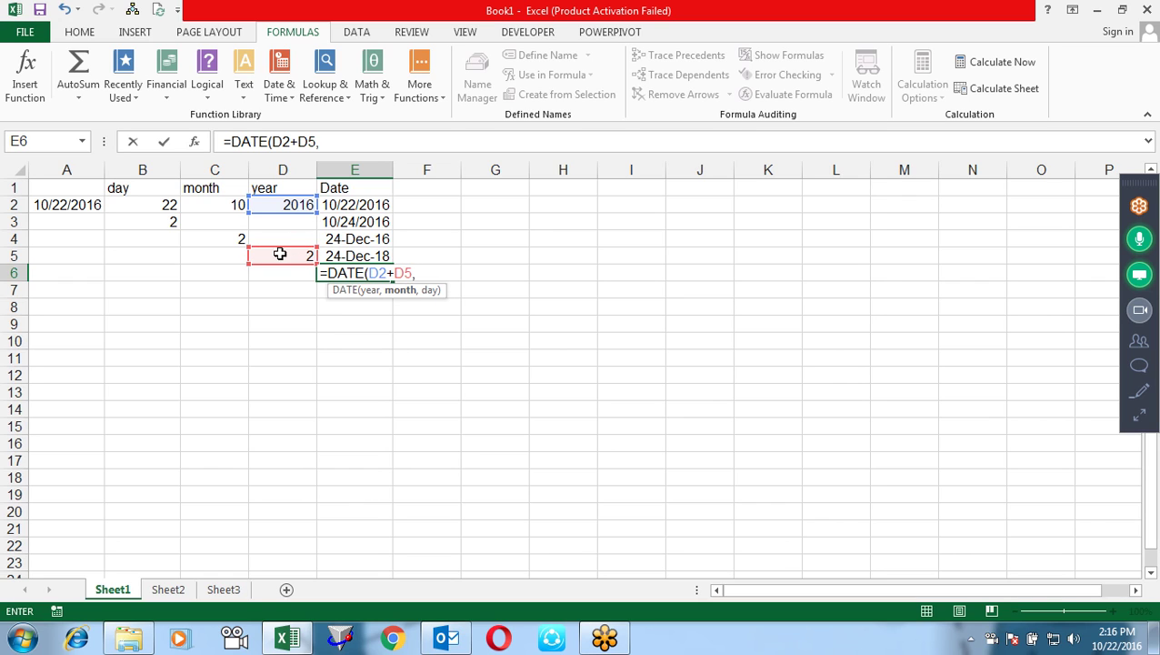
click(211, 200)
text(+)
click(234, 237)
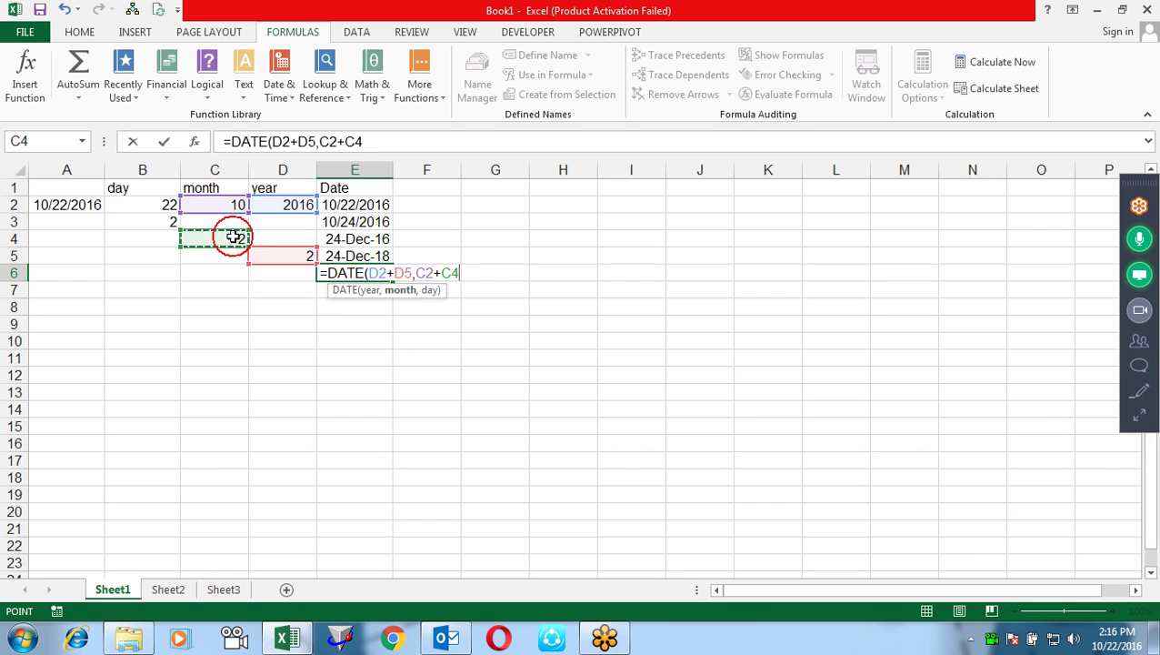
text(,)
click(164, 202)
text(+)
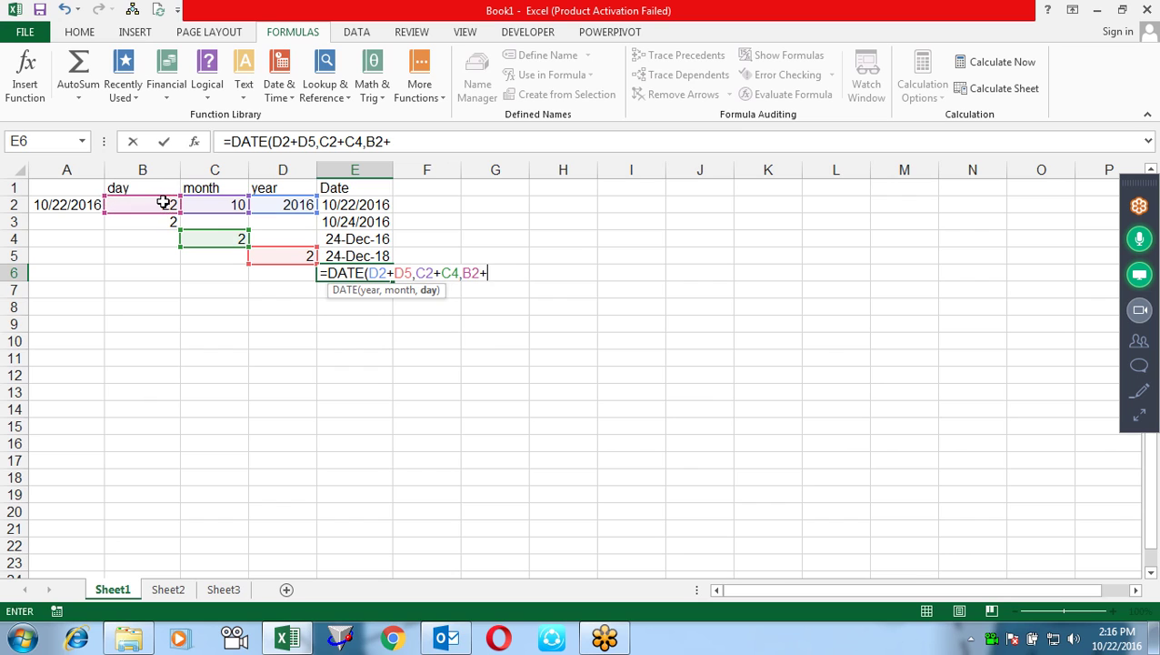
click(159, 220)
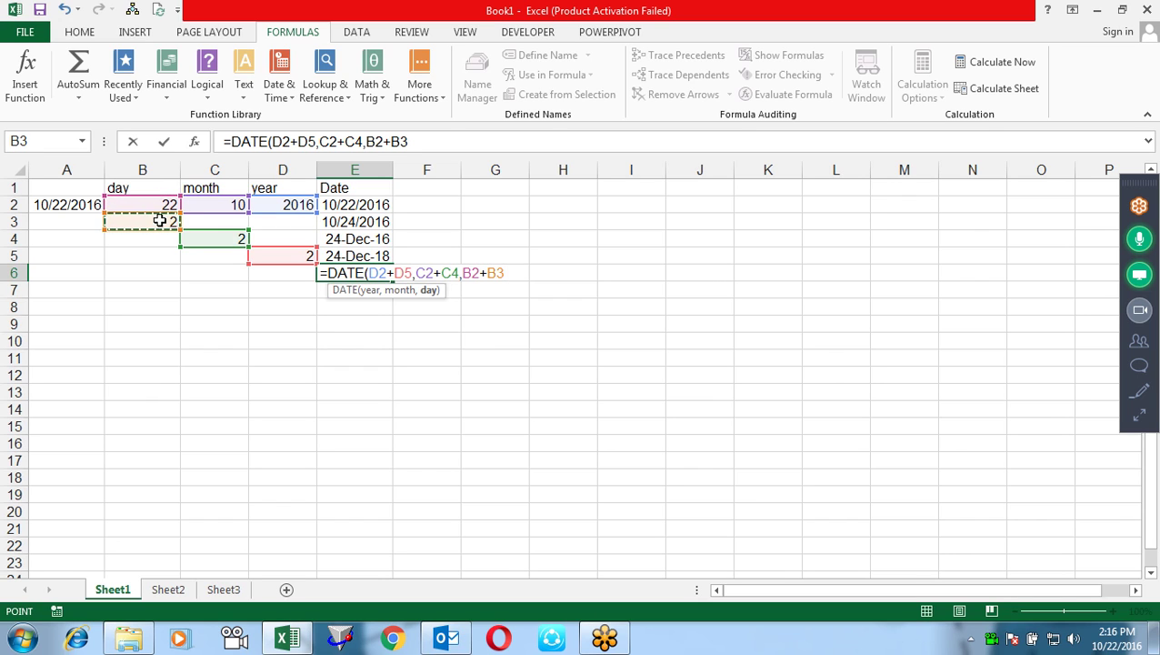
text())
key(Return)
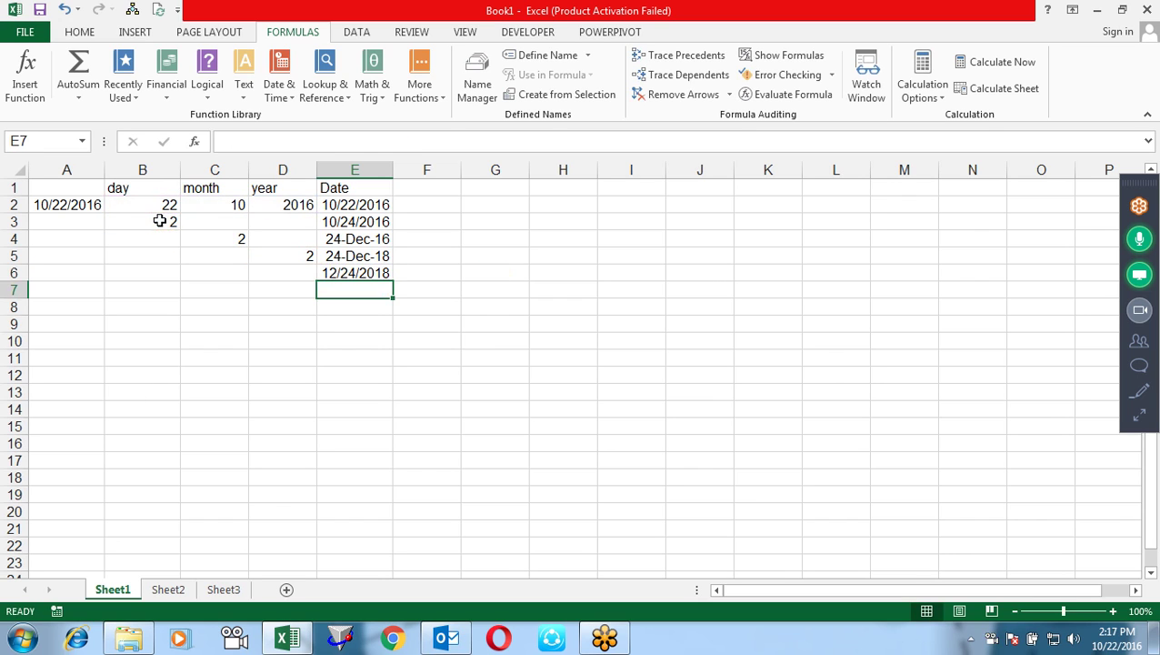
Step: Format E6 as a date so it shows 24-Dec-18
key(Up)
key(ctrl+shift+3)
key(Down)
key(Up)
key(Up)
key(Up)
key(Up)
key(Up)
key(Right)
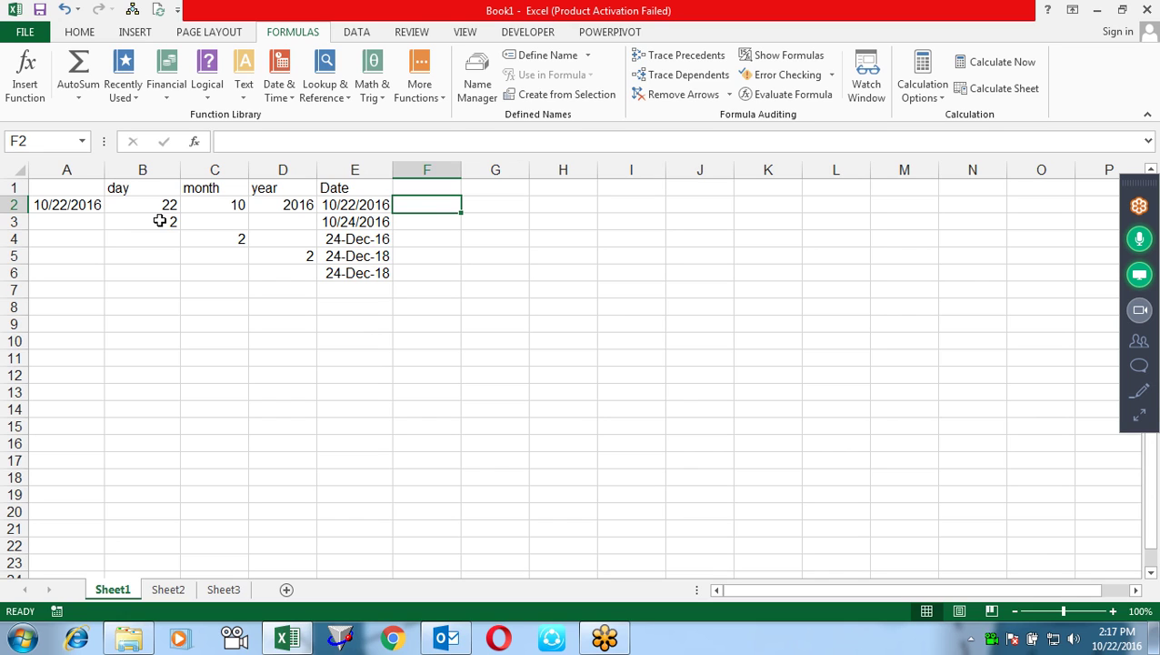
Step: Enter =EOMONTH(E2,0) in F2 and format the result as a date
text(=)
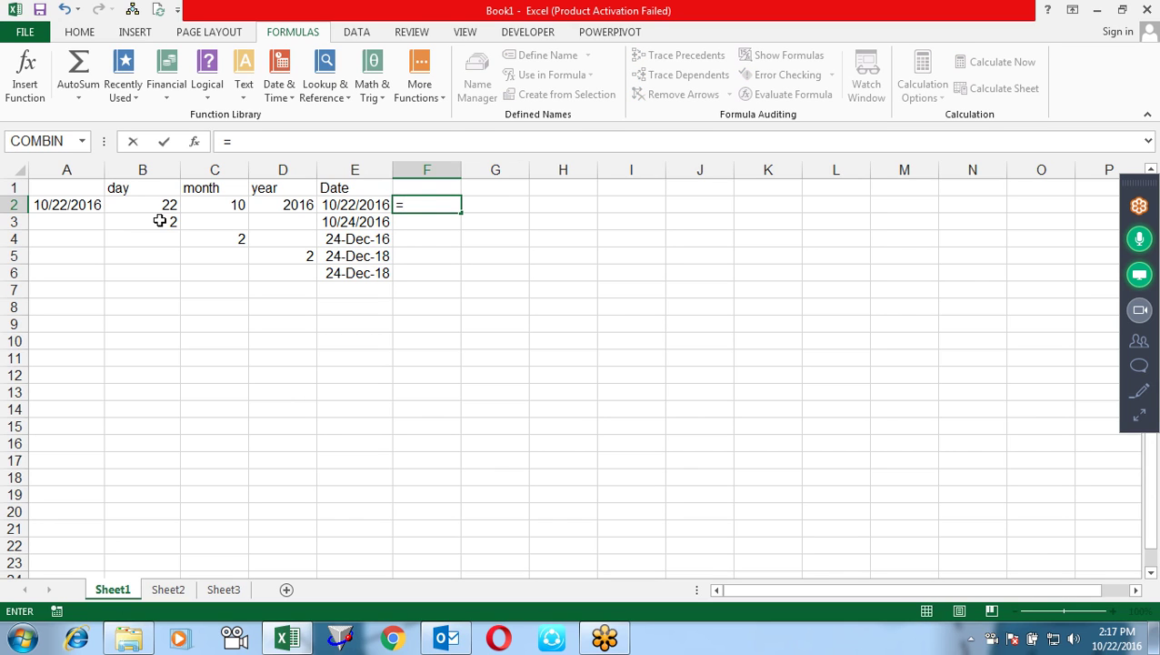
text(eo)
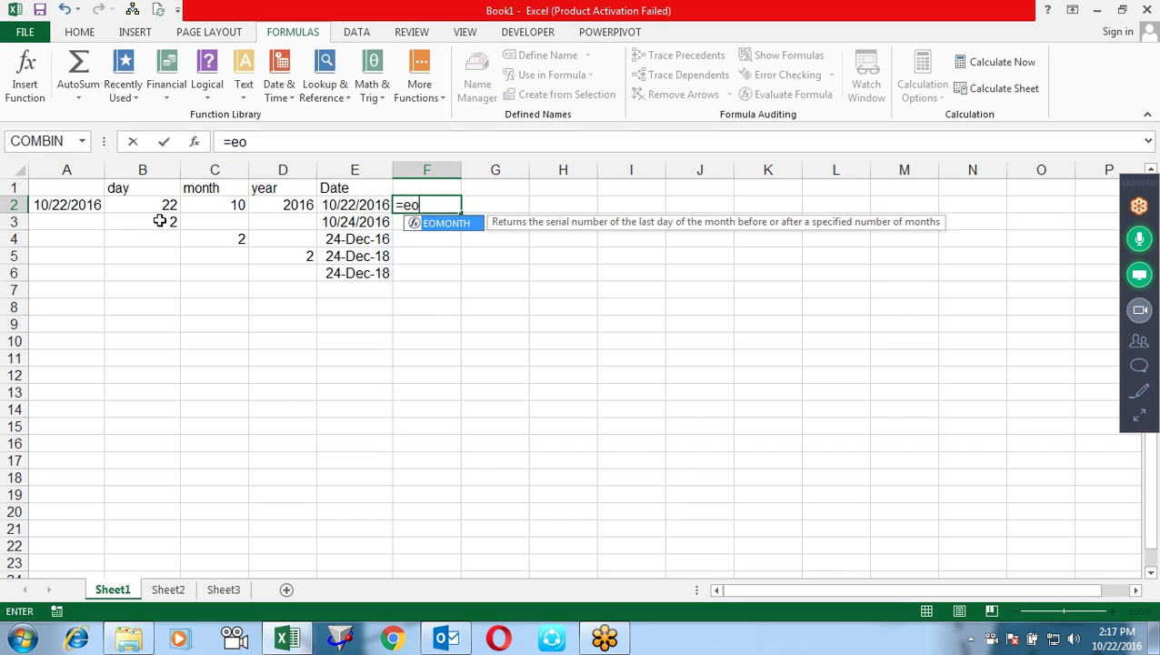
key(Tab)
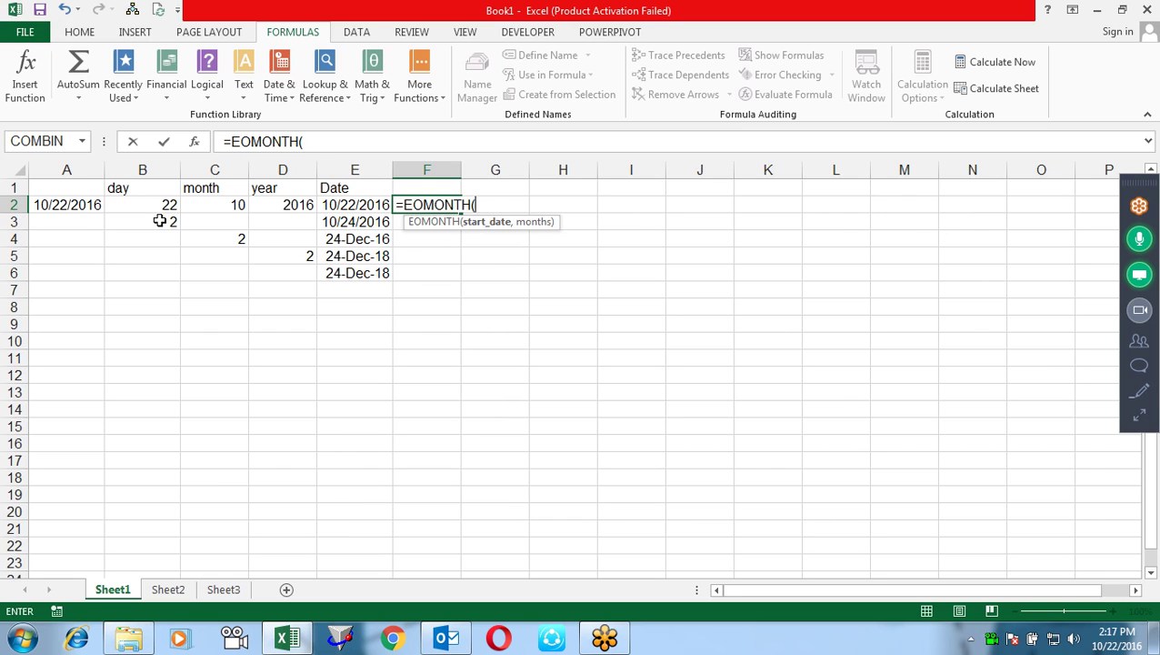
key(Left)
text(,)
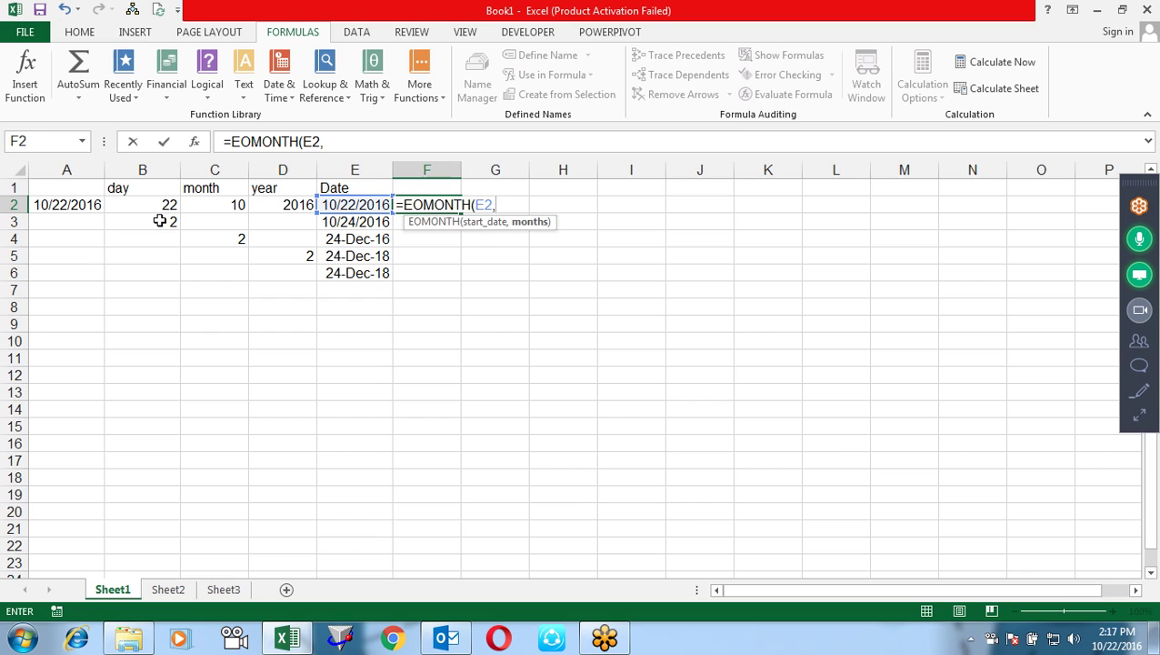
text(0)
key(Return)
key(Up)
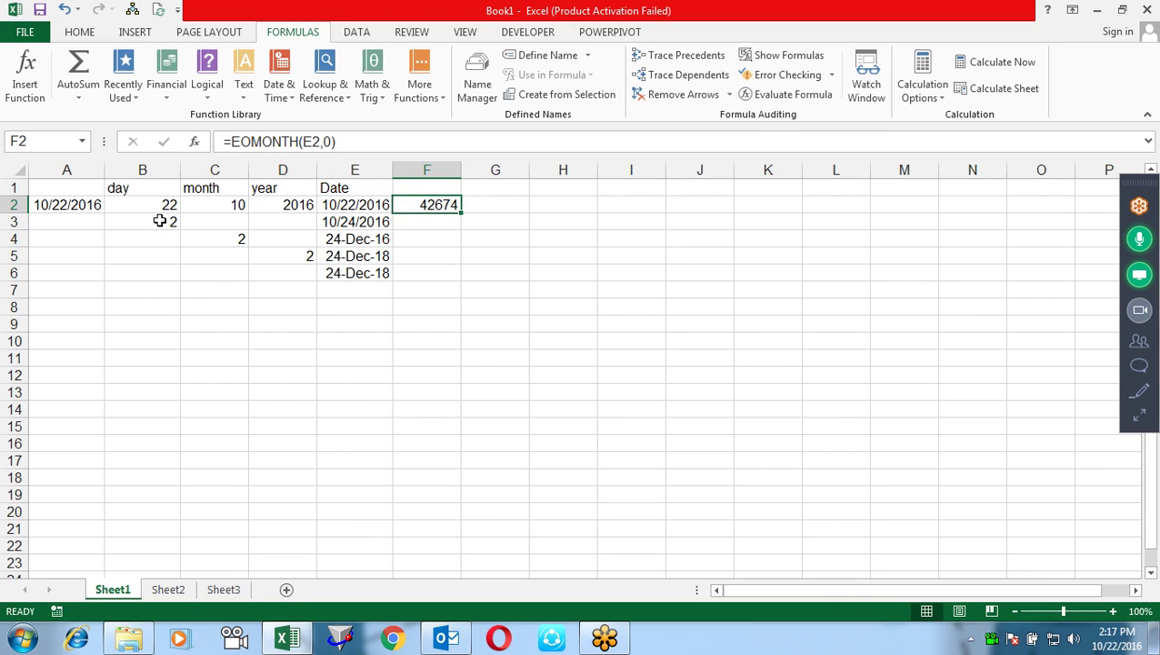
key(ctrl+shift+3)
Step: Change the EOMONTH month offset in F2 to 1
key(F2)
key(Left)
key(BackSpace)
text(1)
key(Return)
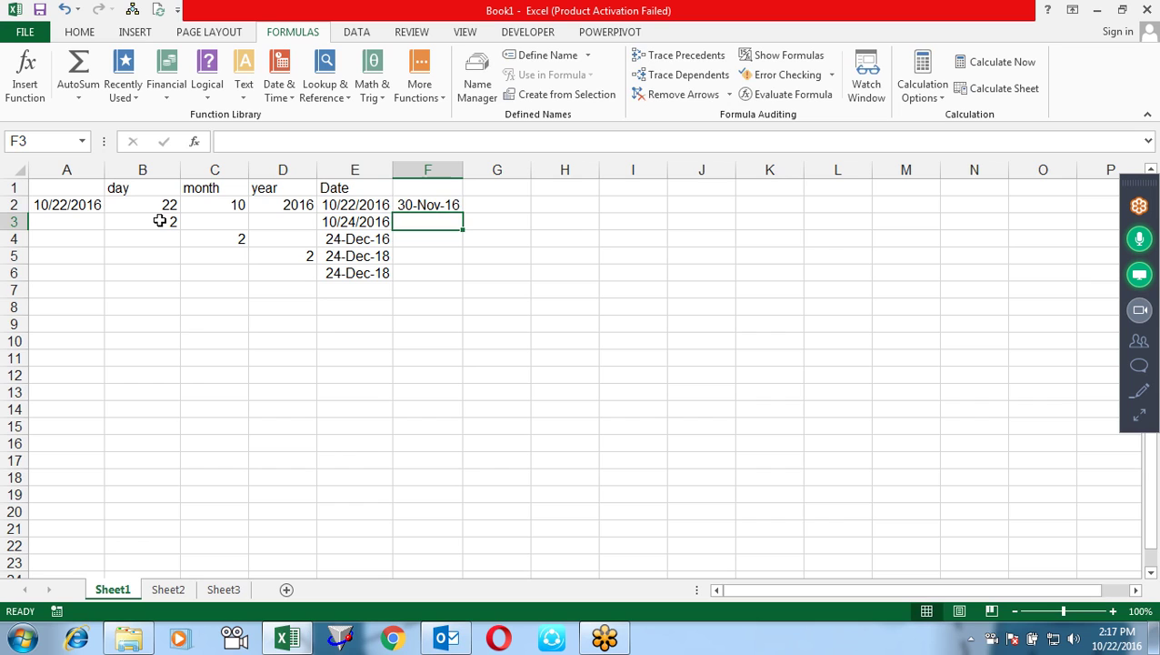
Step: Change F2's offset to -1 so it shows 30-Sep-16, the previous month's end
key(Up)
key(F2)
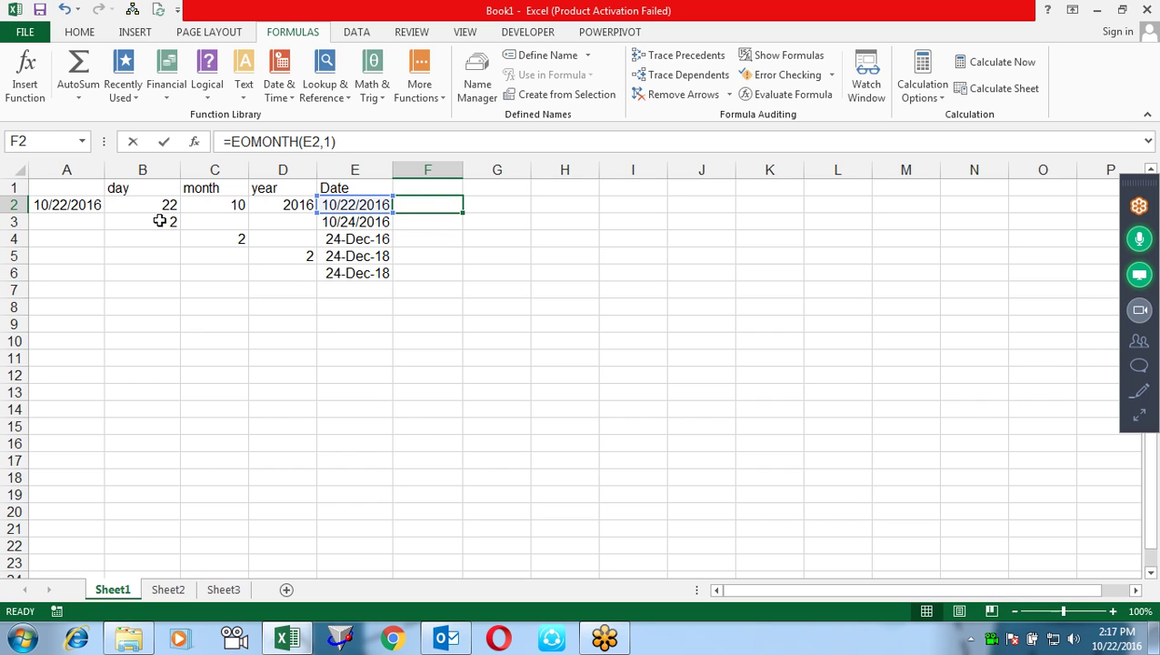
key(Left)
key(BackSpace)
text(-1)
key(Return)
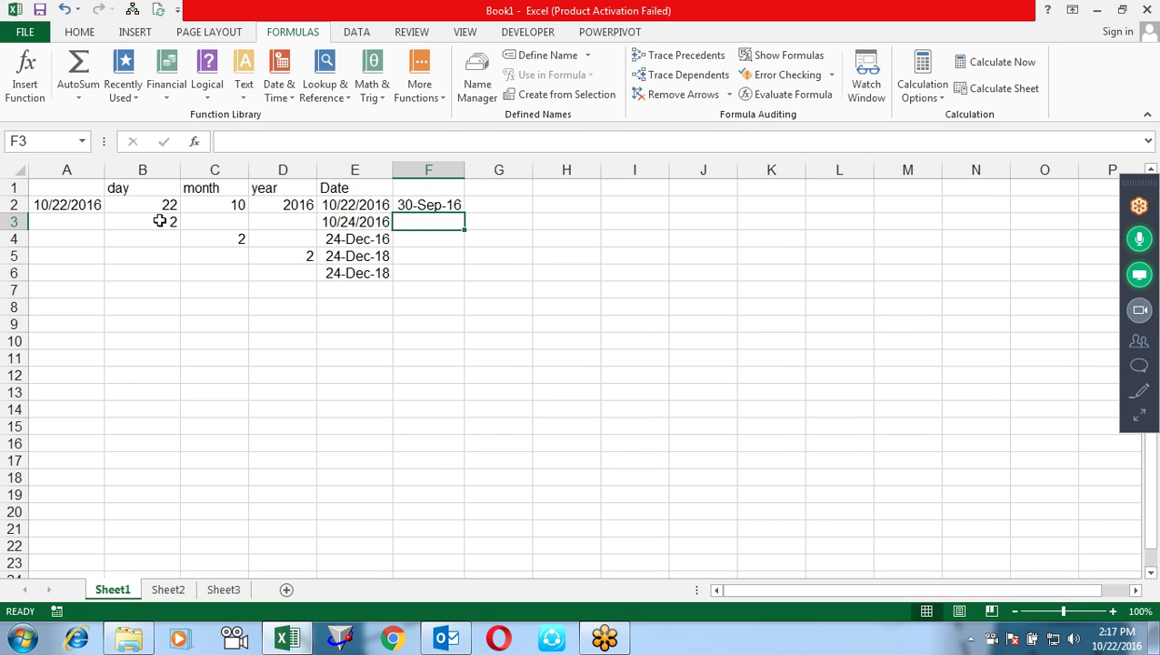
key(Up)
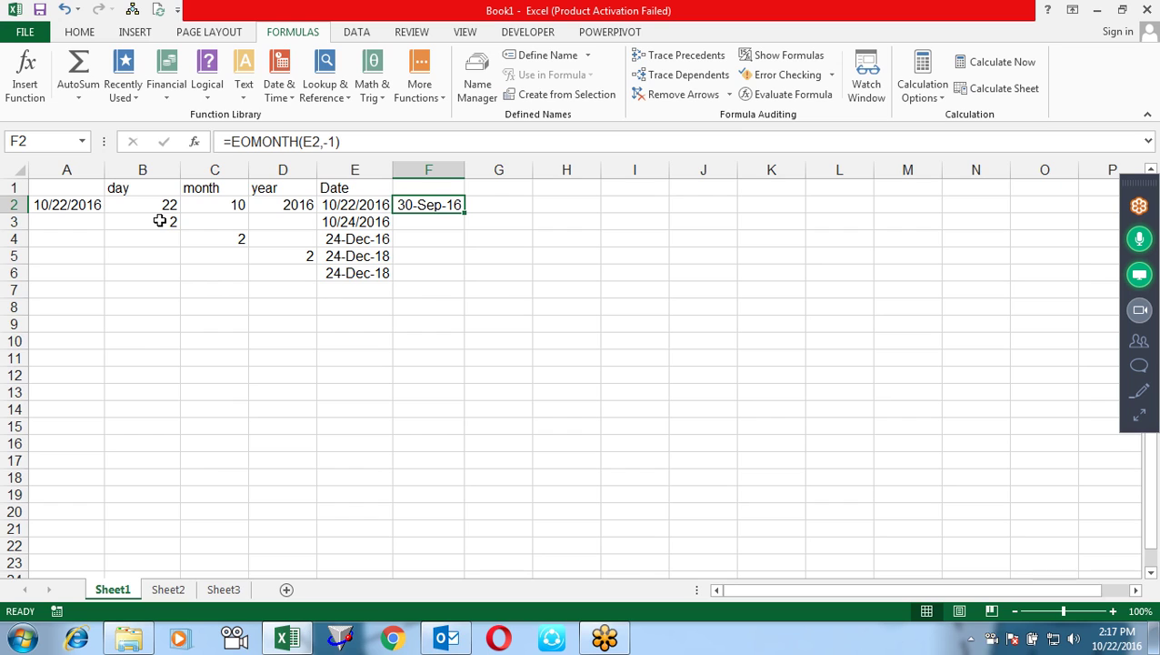
key(Return)
key(Up)
key(Right)
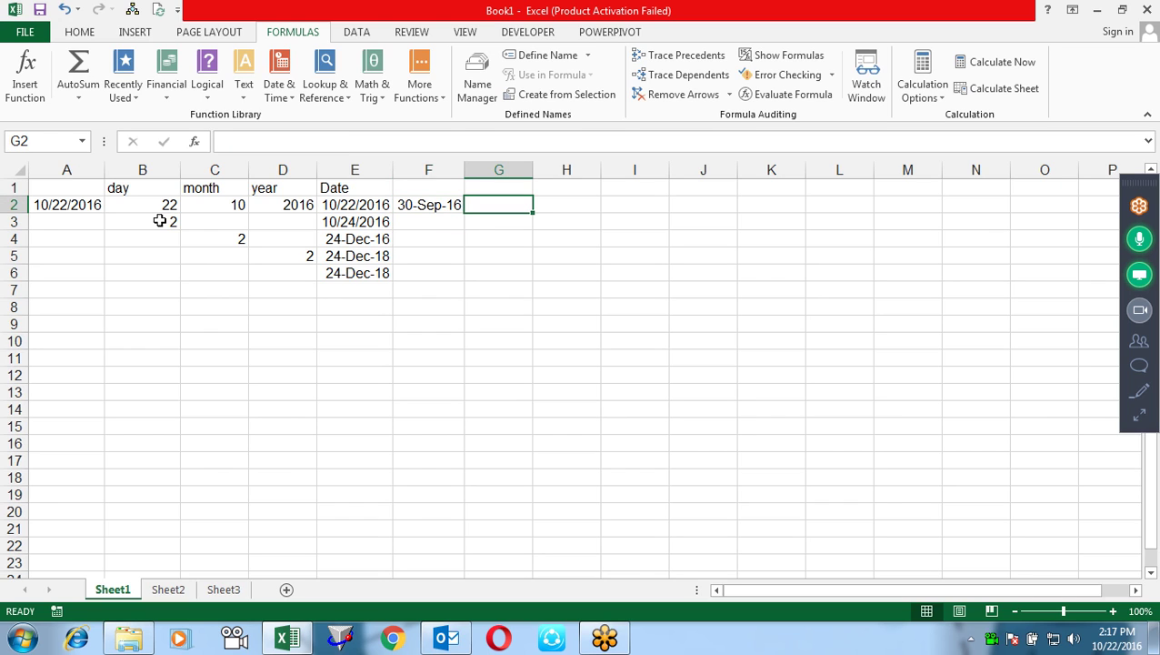
Step: Enter =TEXT(F2,"ddd") in G2 to display the weekday abbreviation Fri
text(=te)
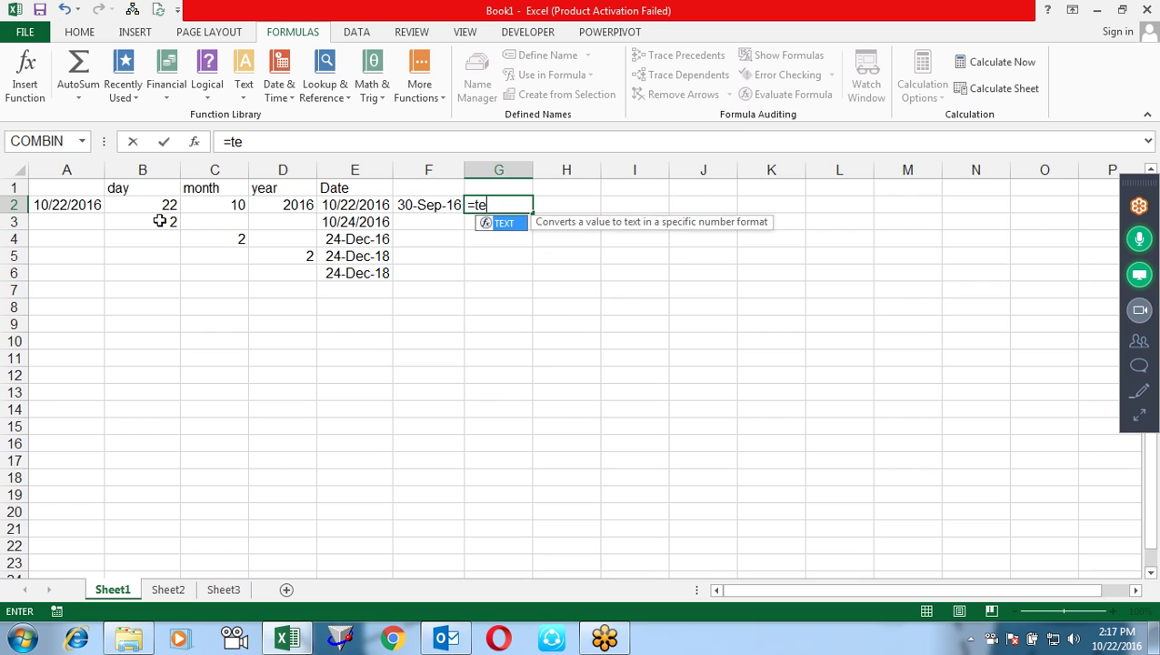
key(Tab)
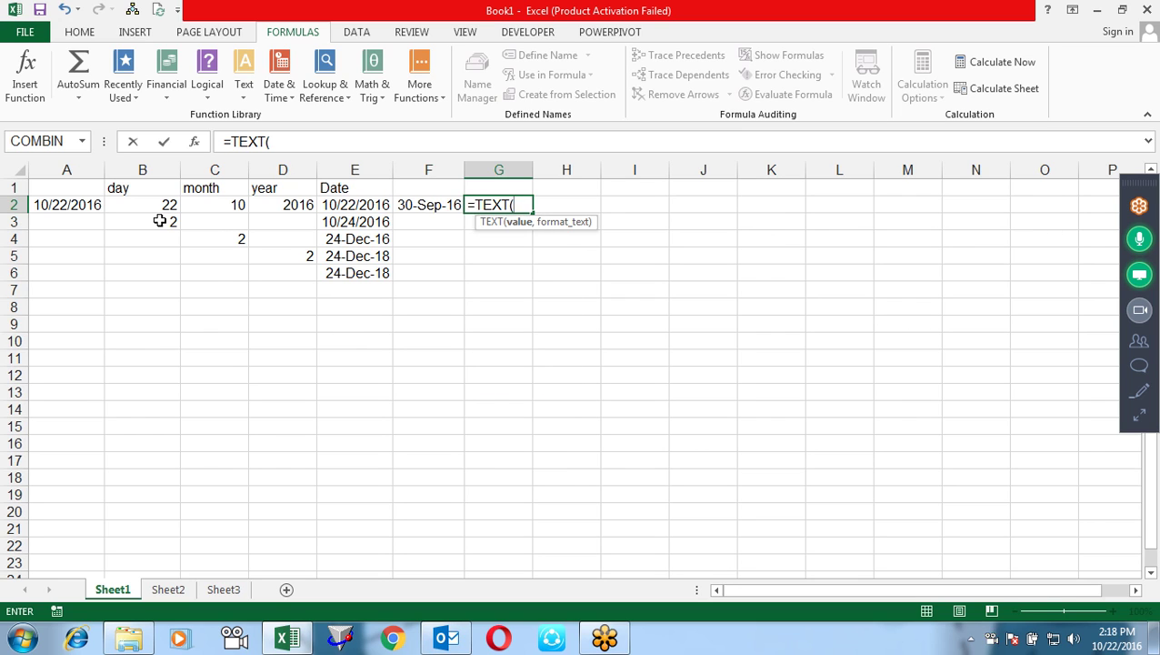
key(Left)
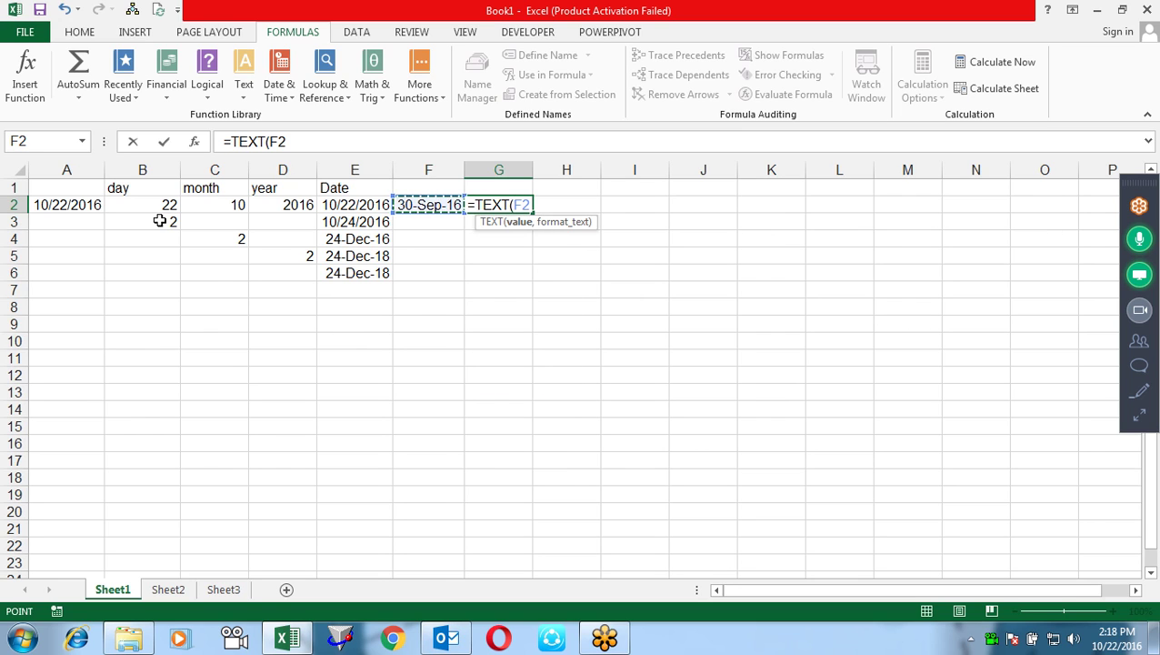
text(,")
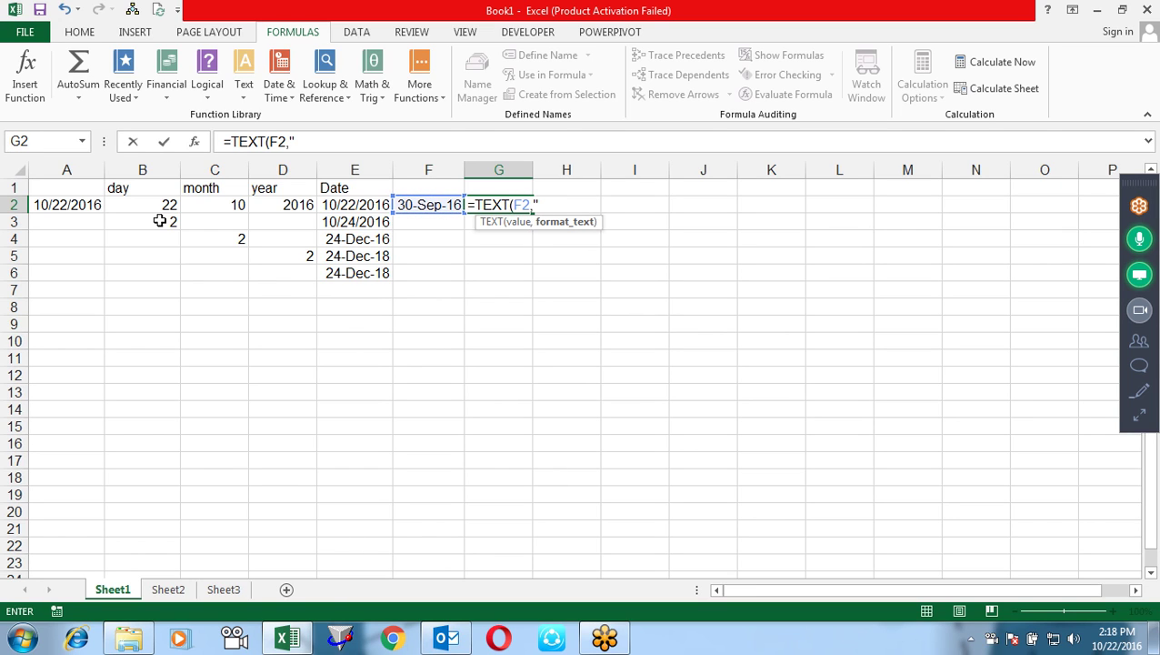
text(dd)
text(d)
text("))
key(Return)
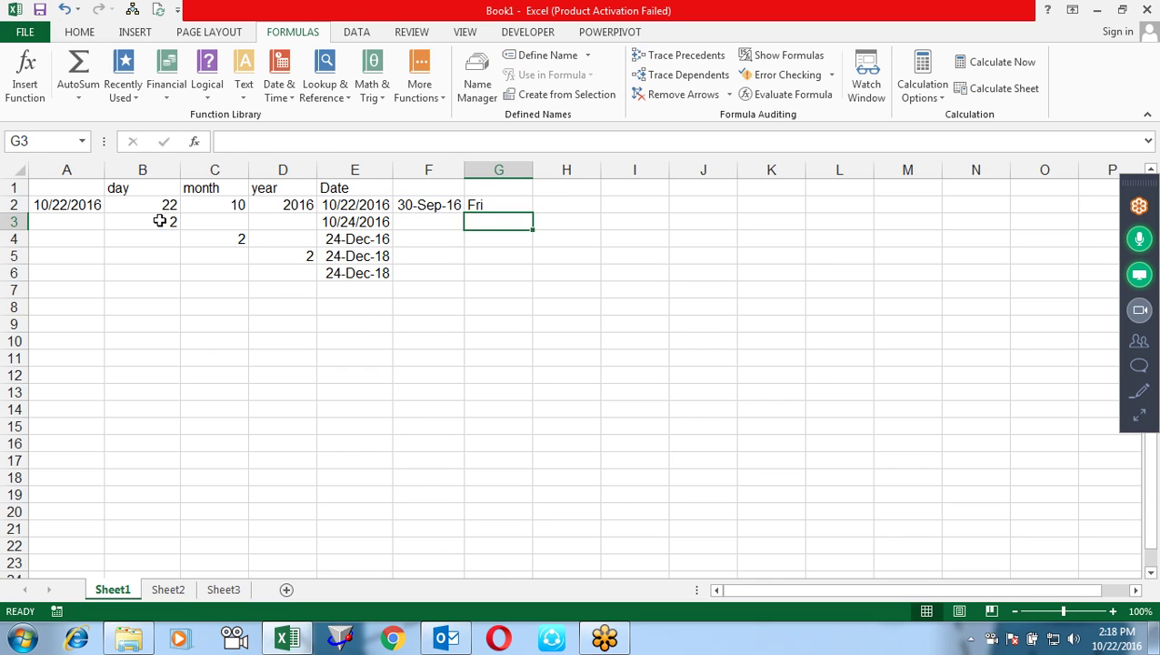
key(Up)
key(Right)
Step: Enter =WEEKDAY(F2,1) in H2, returning 6 for Friday
text(=)
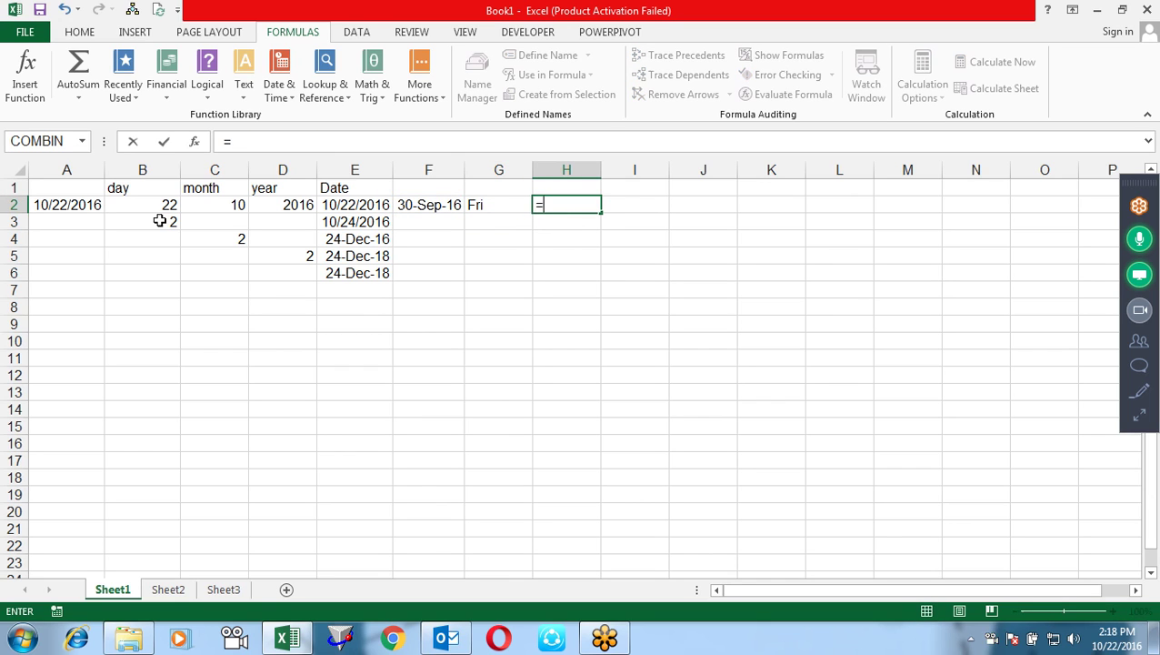
text(we)
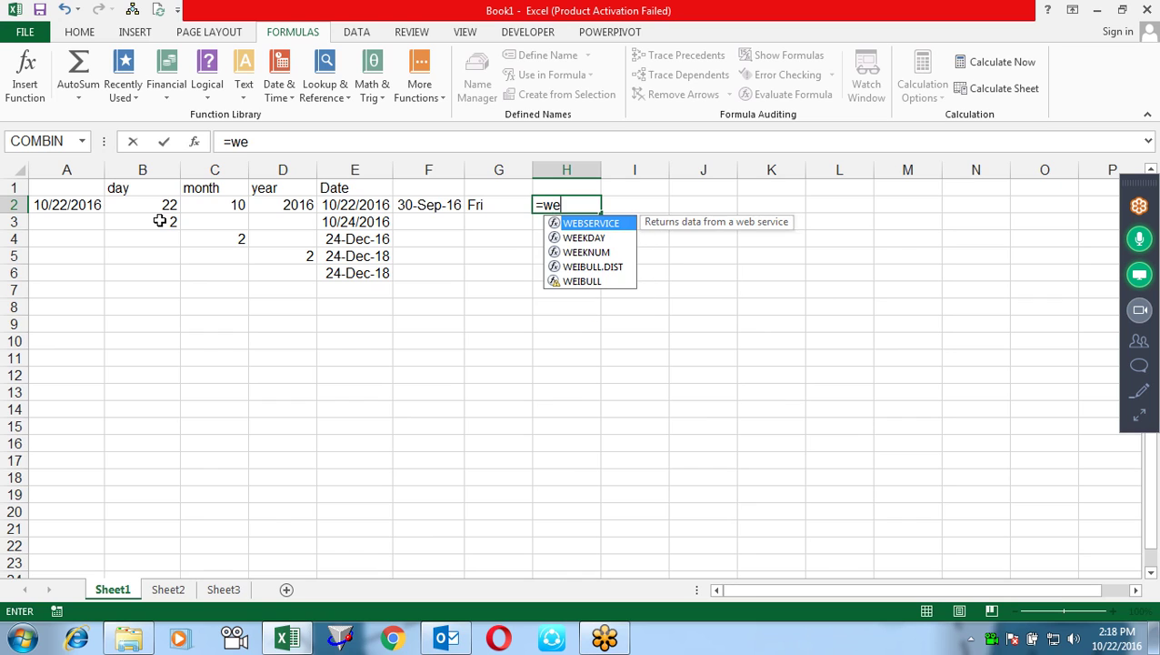
key(Down)
key(Tab)
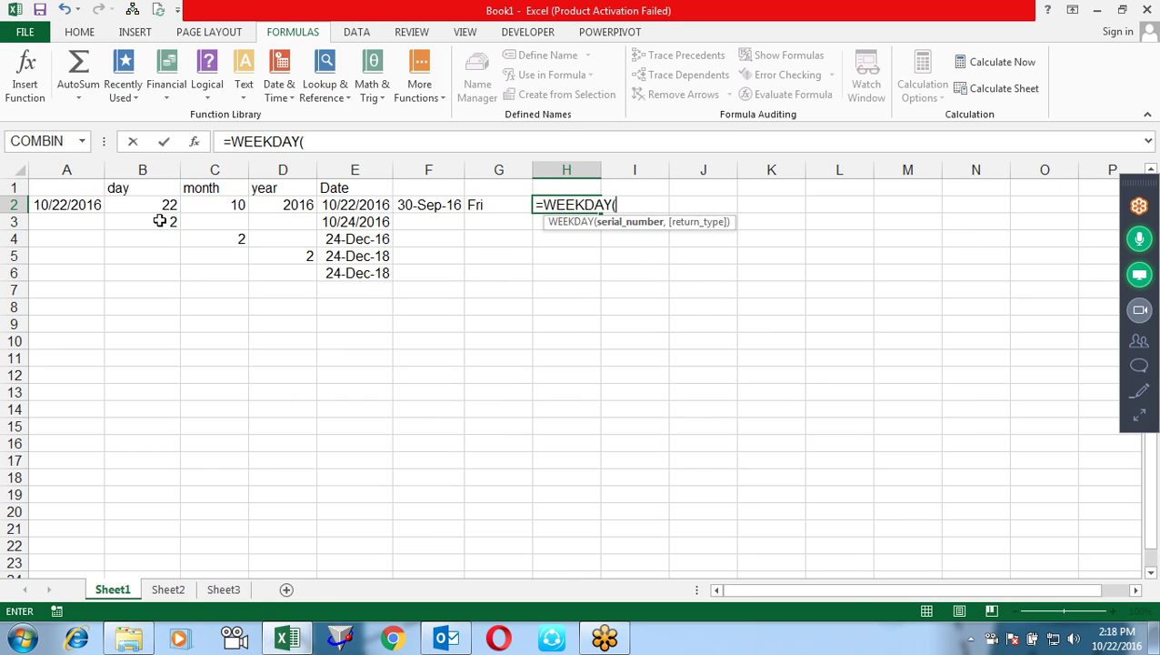
key(Left)
key(Left)
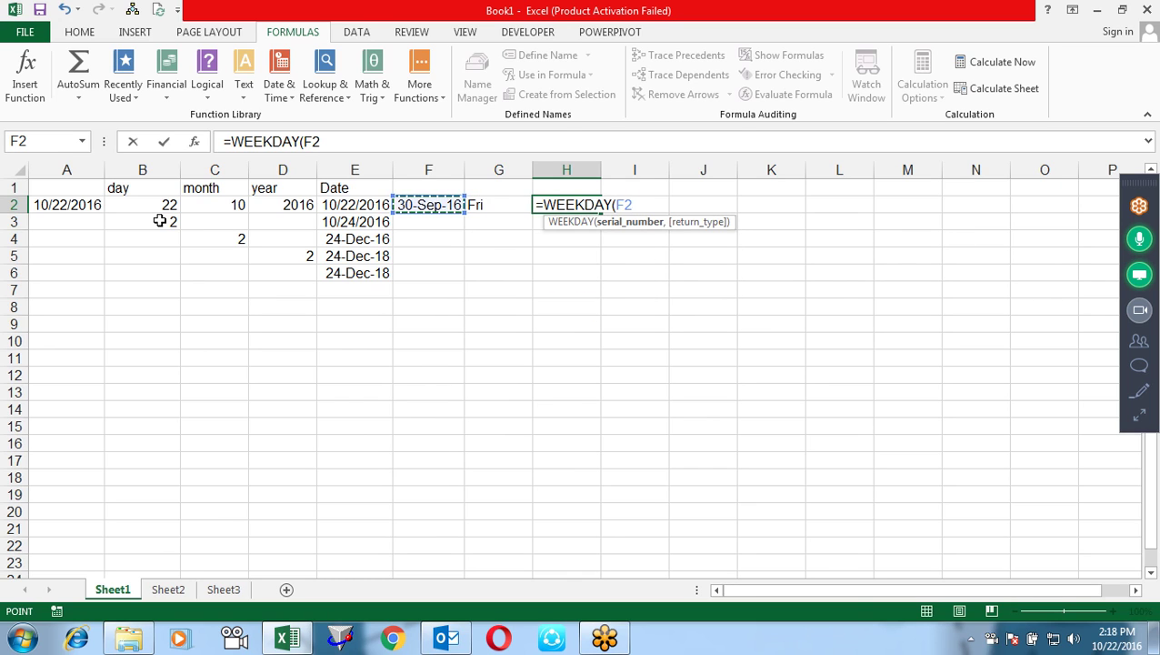
text(,)
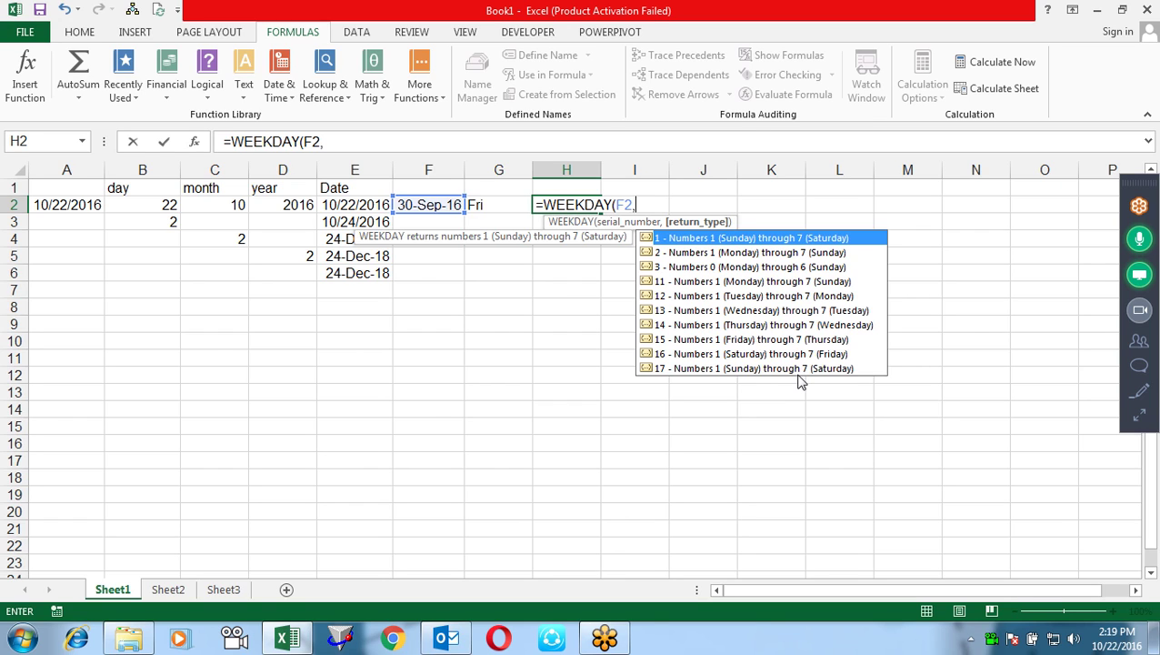
text(1)
key(Return)
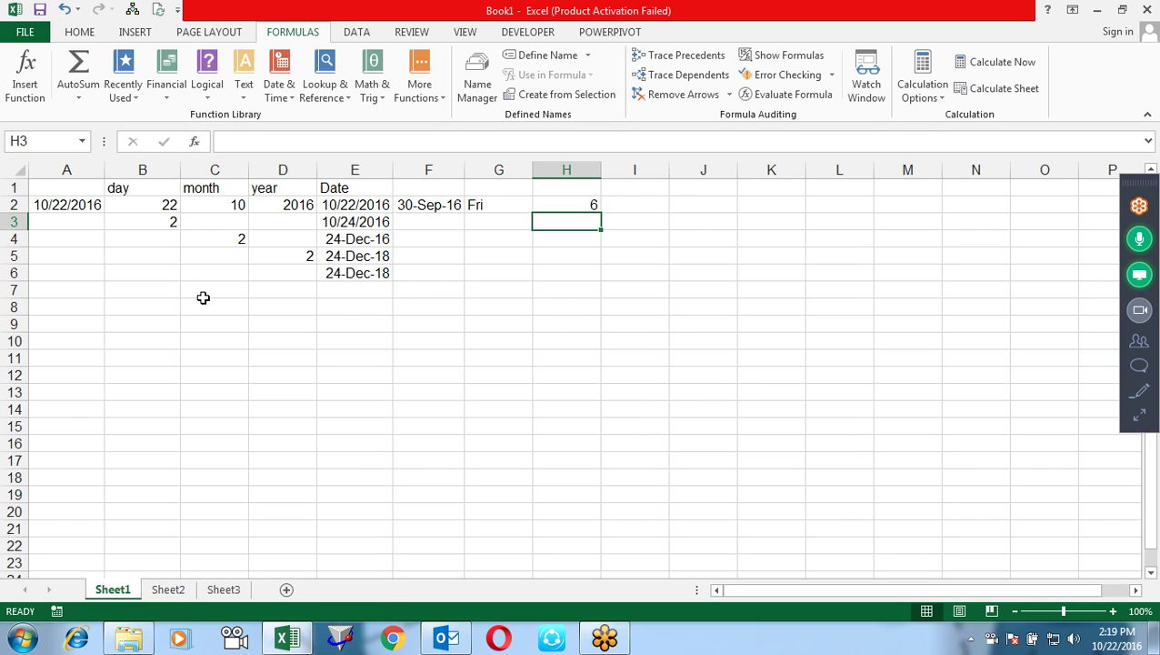
Step: Insert today's date, 10/22/2016, into B8 with Ctrl+;
click(172, 308)
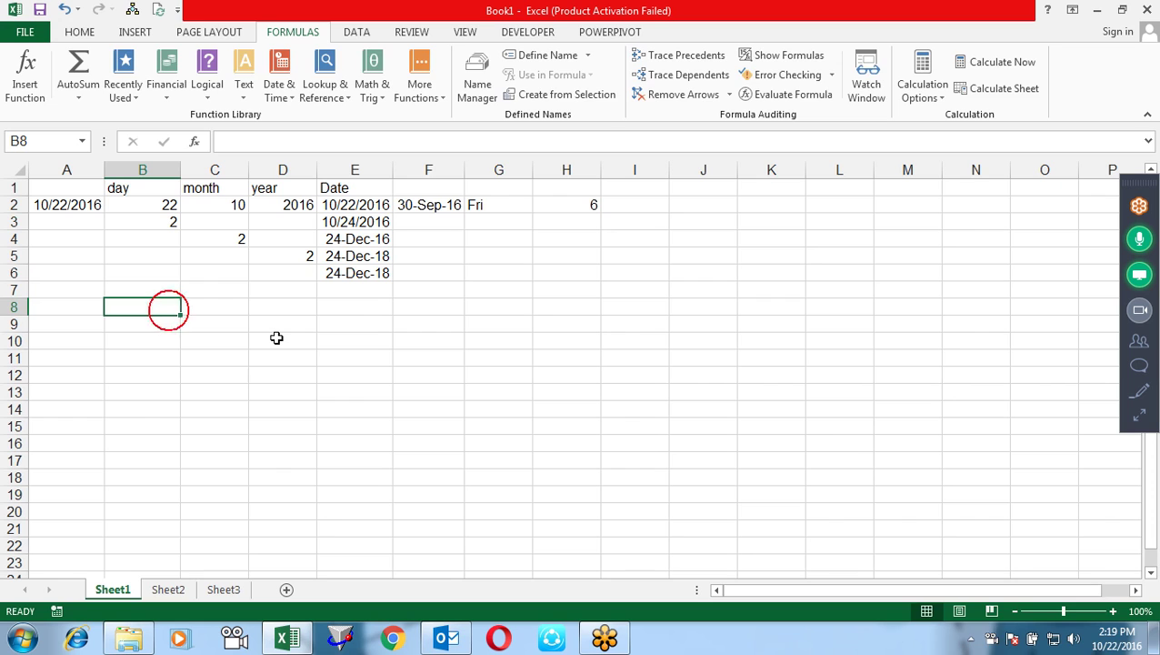
key(ctrl+semicolon)
key(Return)
key(Up)
key(Right)
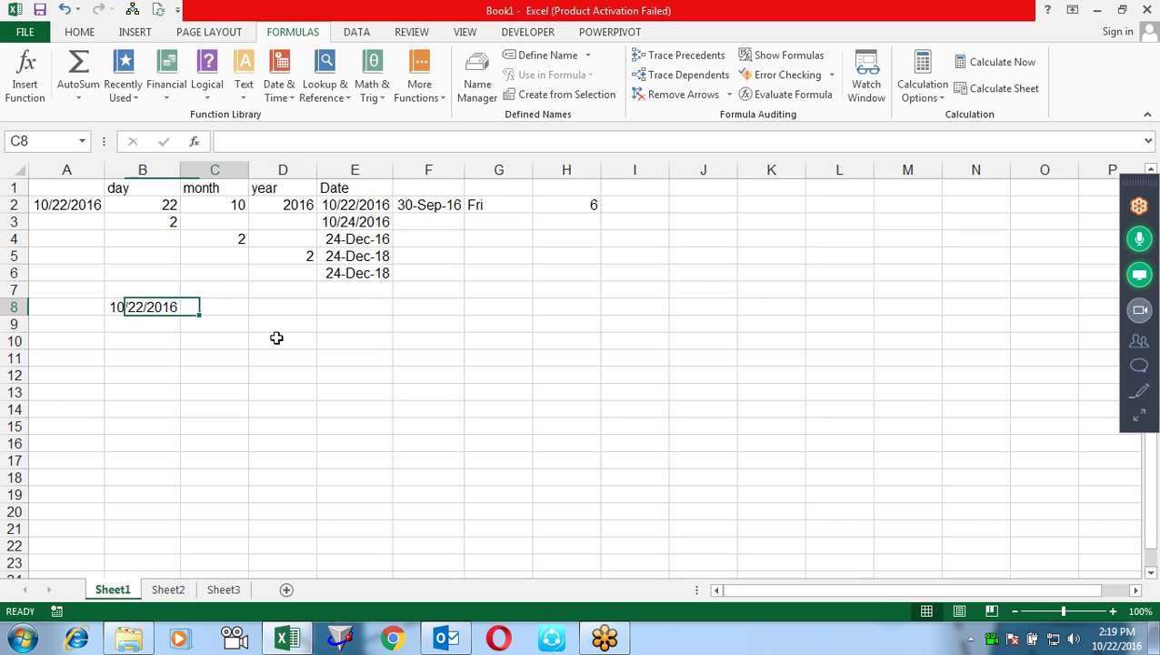
Step: Enter =WEEKNUM(B8) in C8, returning week 43
text(=we)
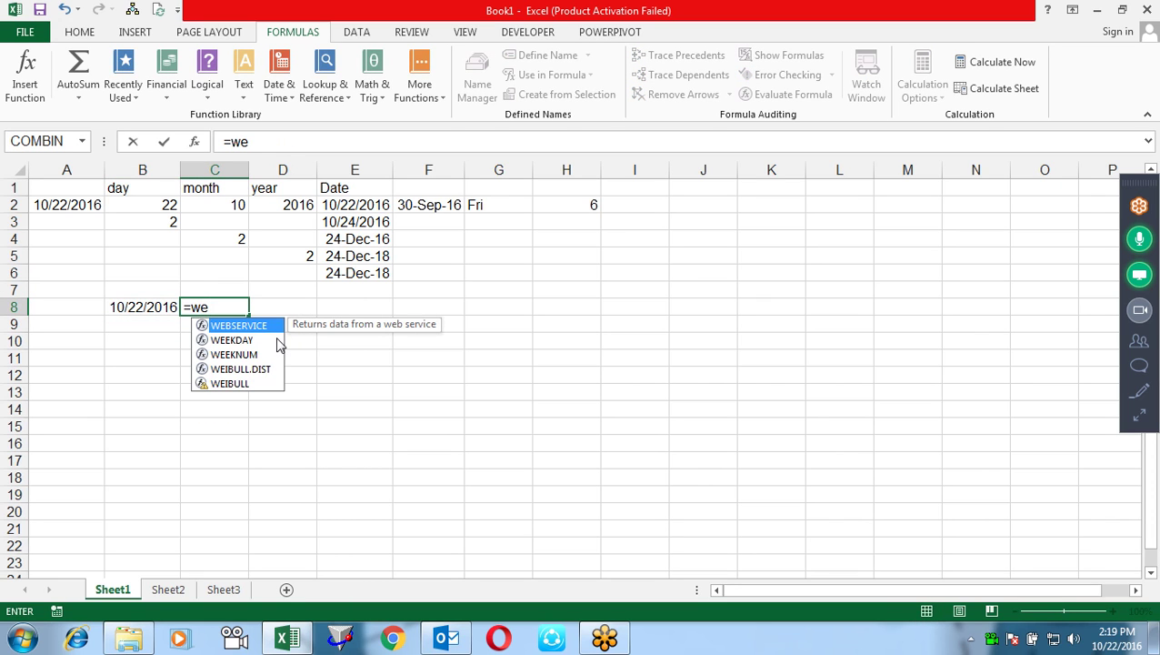
click(278, 340)
key(Down)
key(Tab)
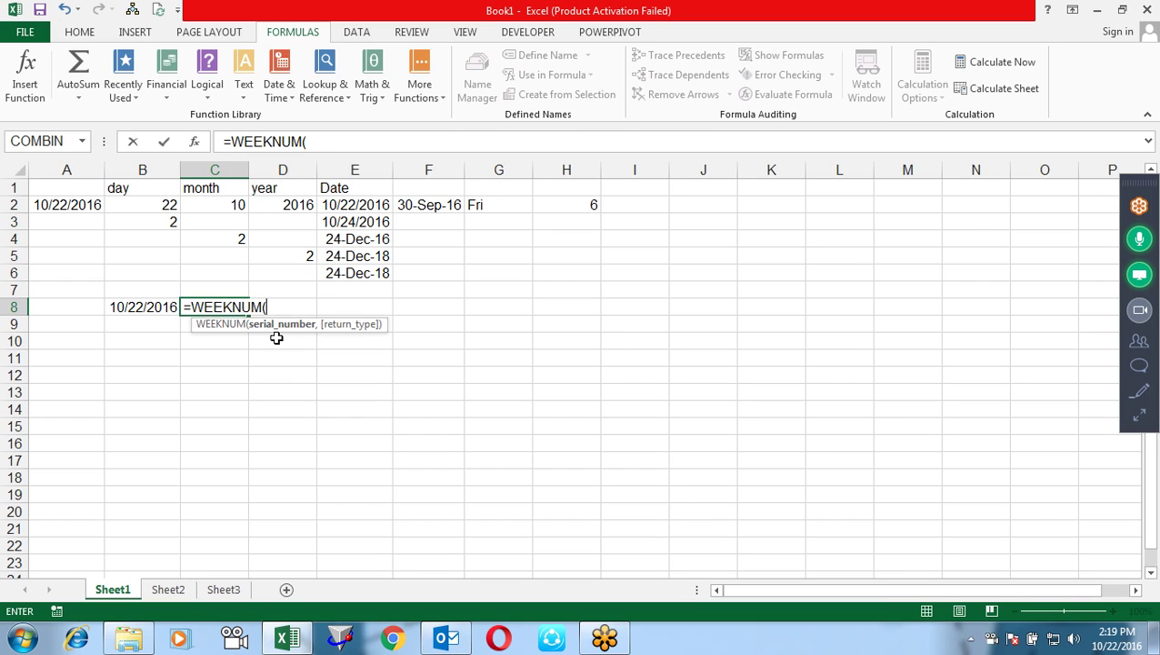
key(Left)
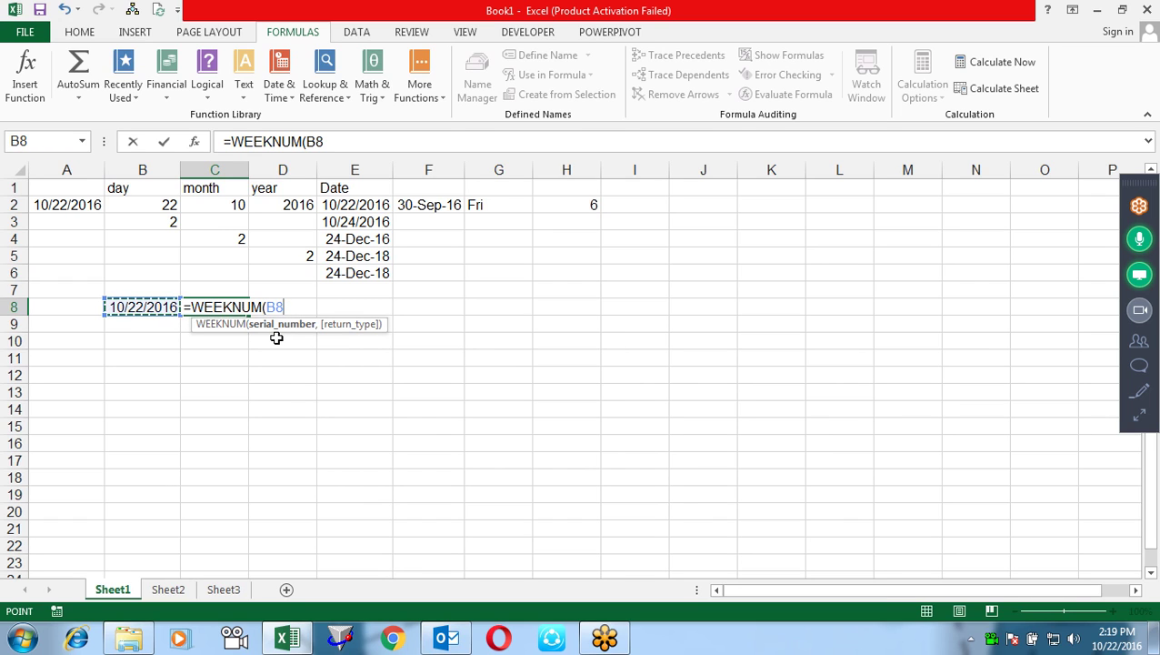
text(,)
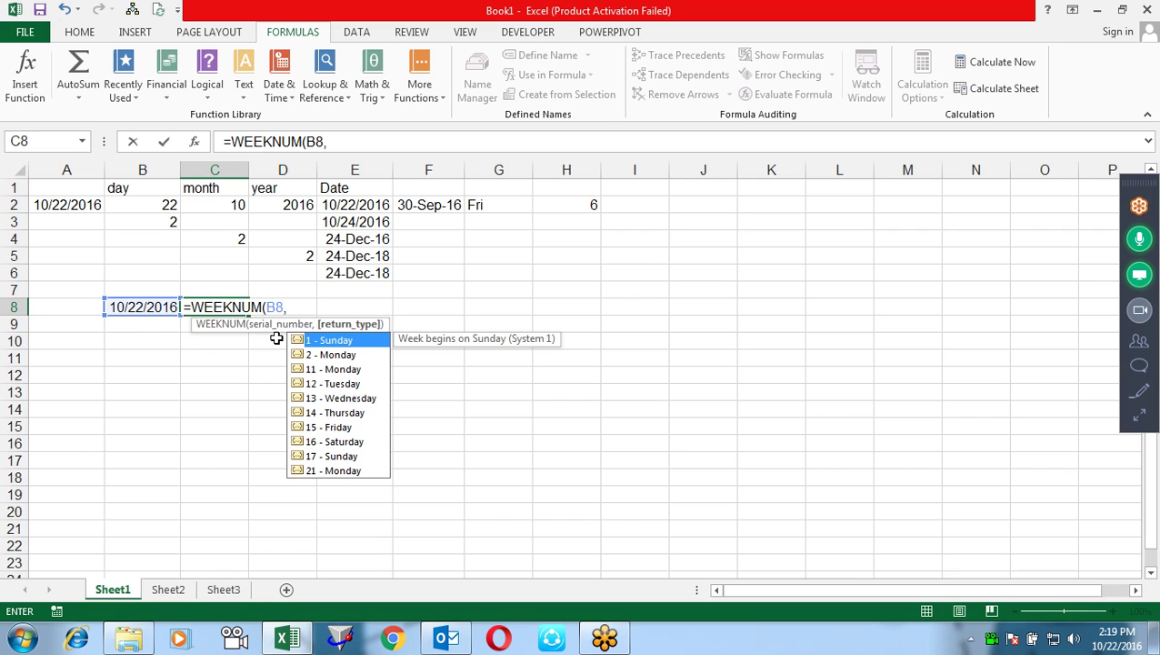
key(BackSpace)
text())
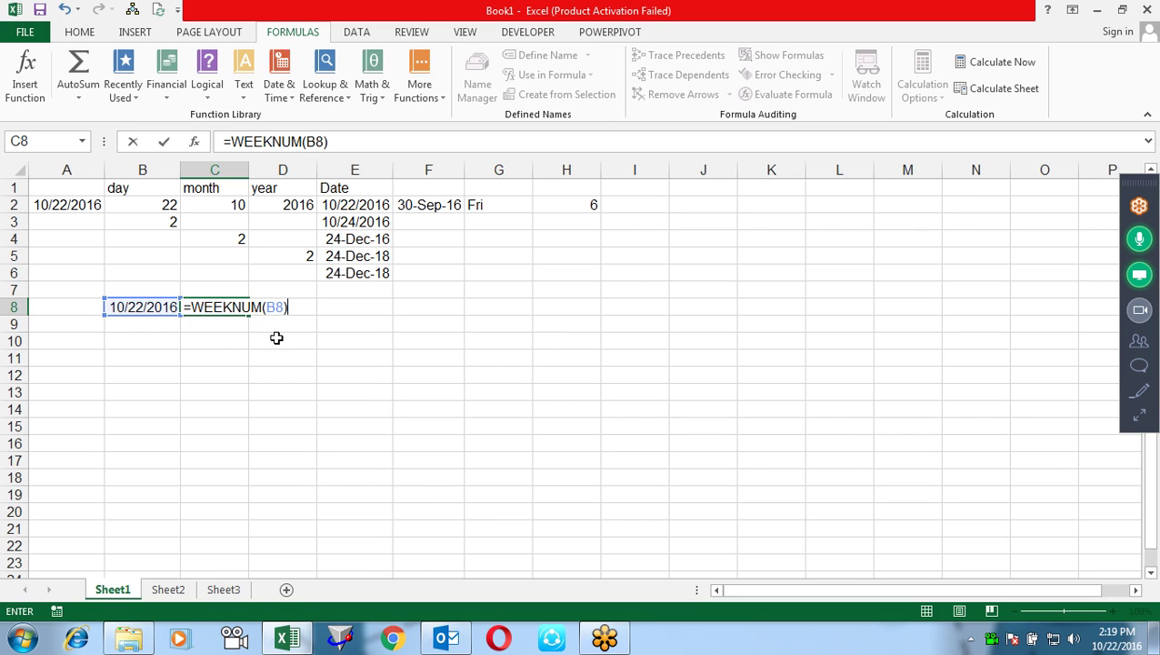
key(Return)
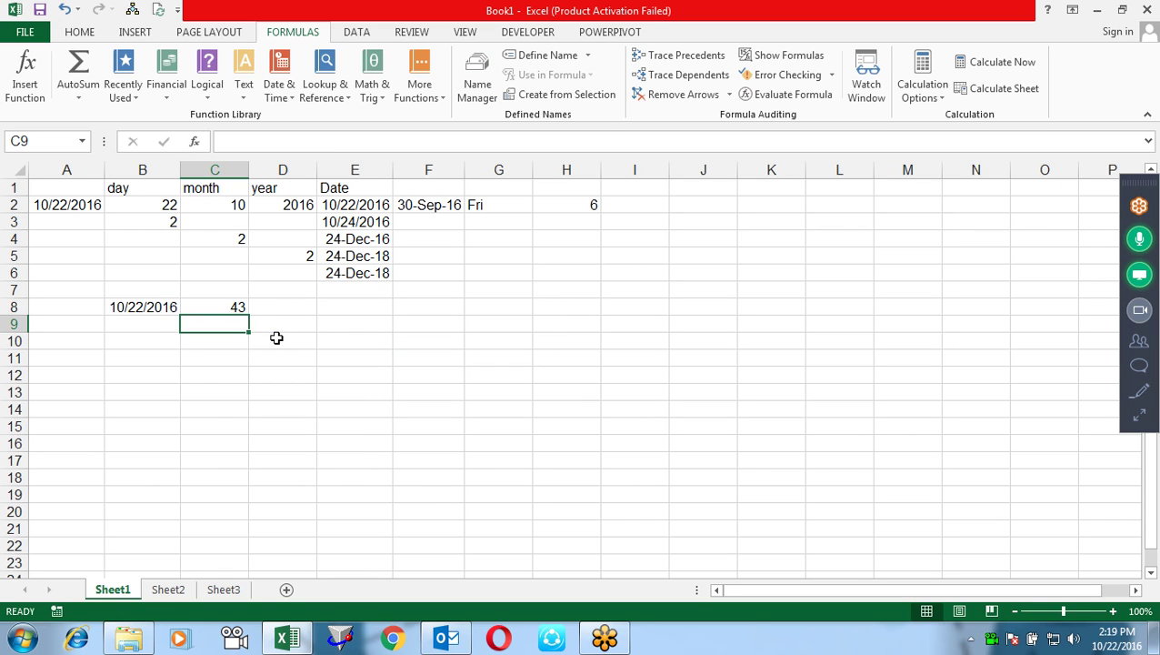
Step: Review WEEKNUM's return-type options and check the system calendar, leaving C8's formula unchanged
key(Up)
key(F2)
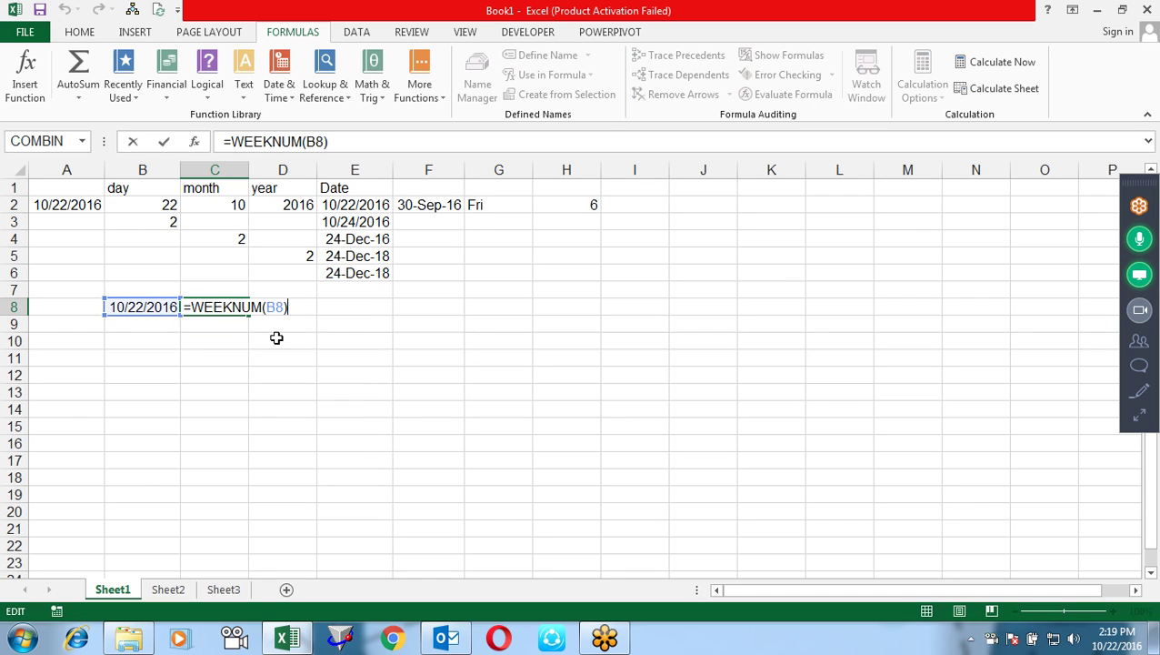
key(Left)
text(,)
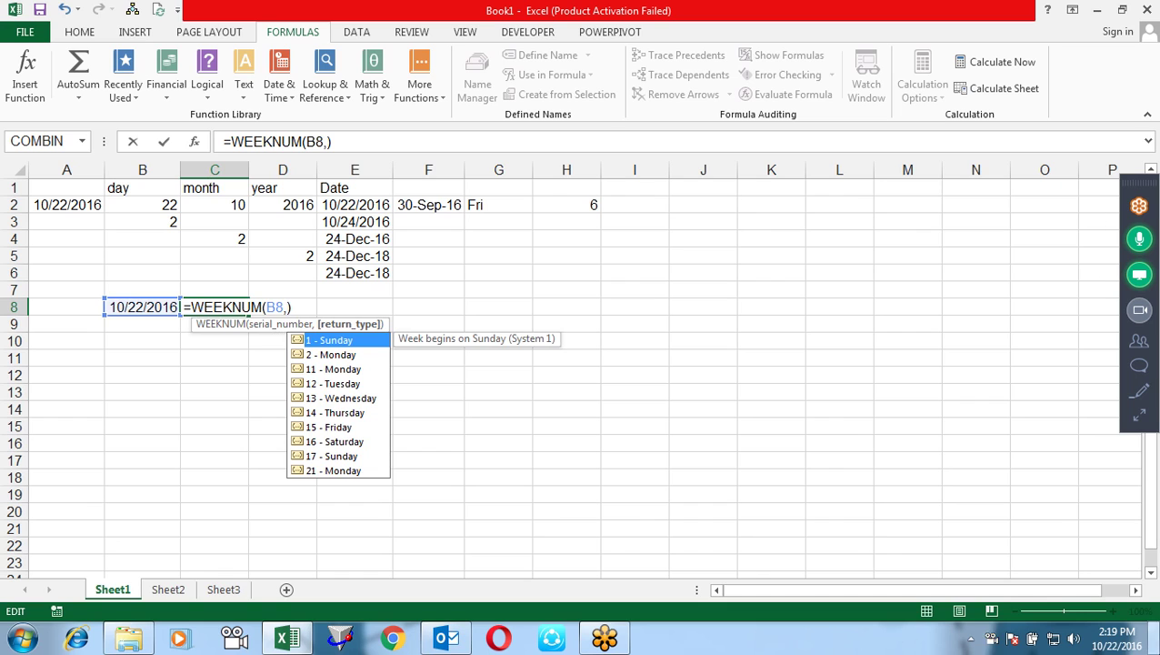
click(1115, 638)
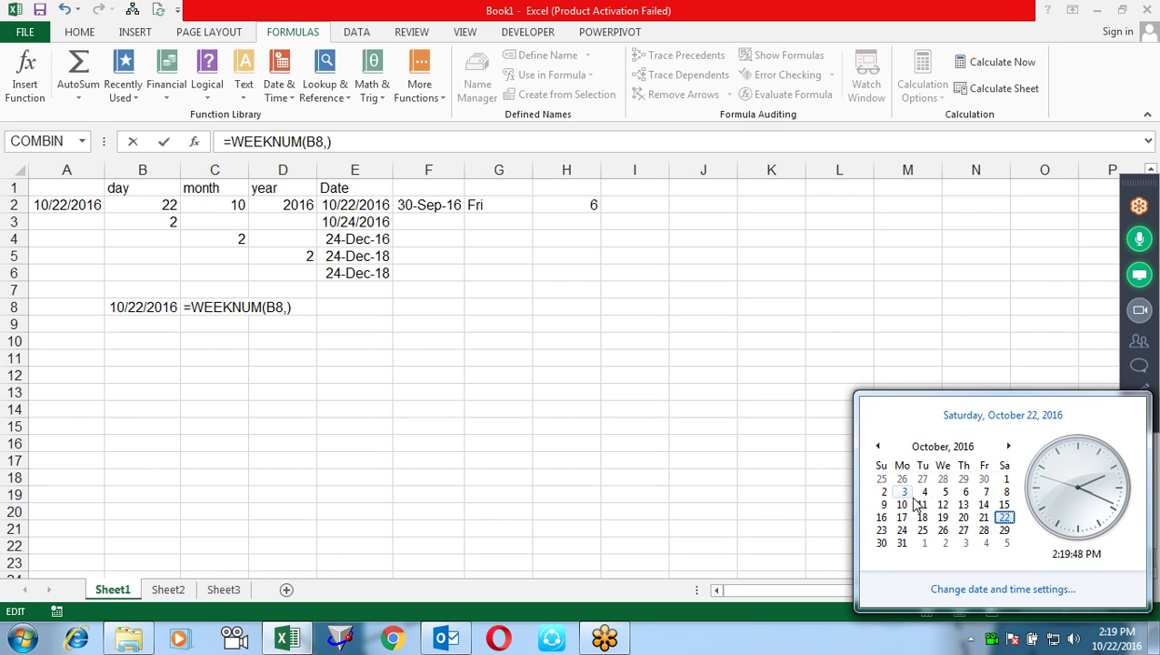
click(378, 303)
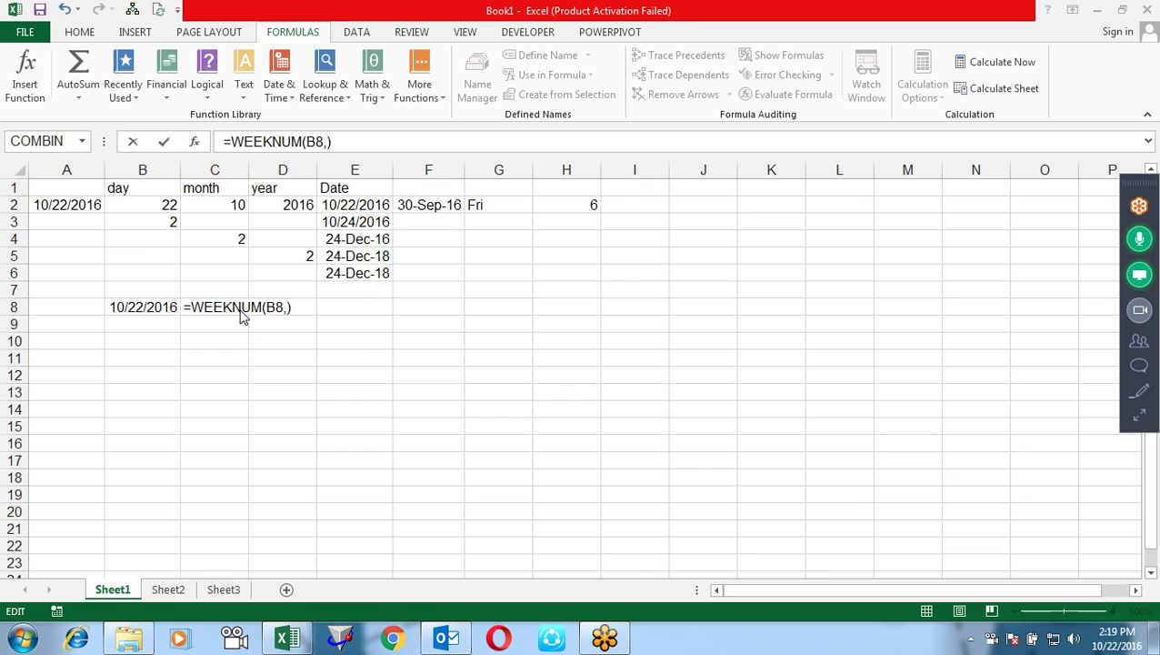
key(Escape)
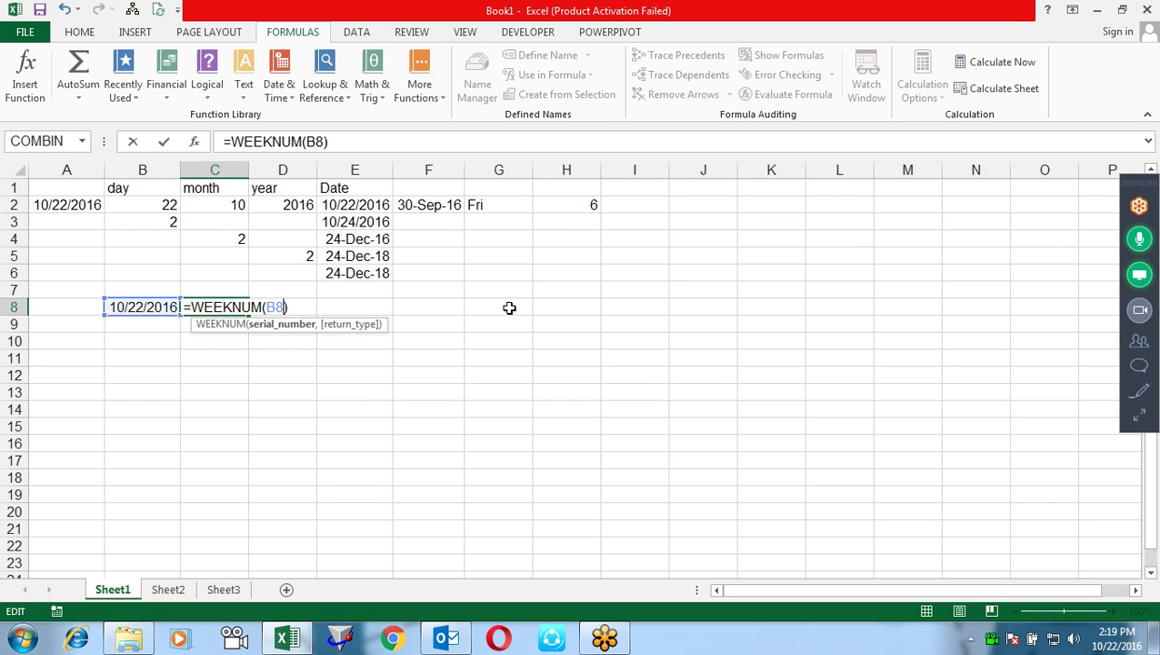
key(Return)
key(Up)
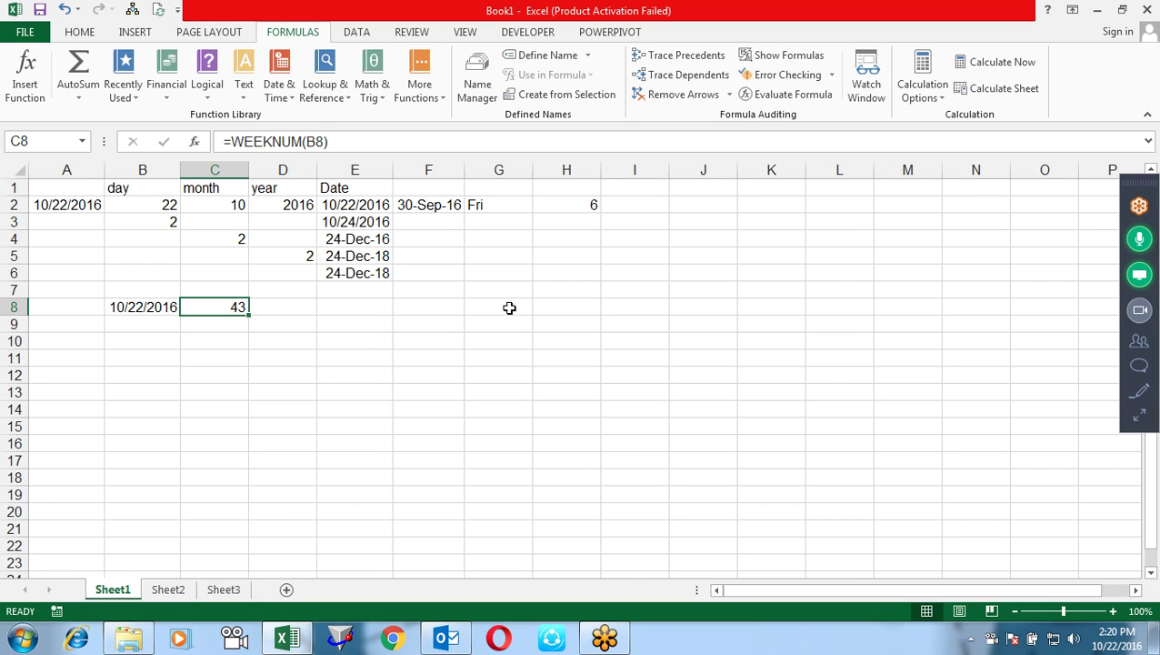
Step: Format B8 to show 22-Oct-16 and enter the date 1-Oct-16 in A8
key(Left)
key(Left)
key(Right)
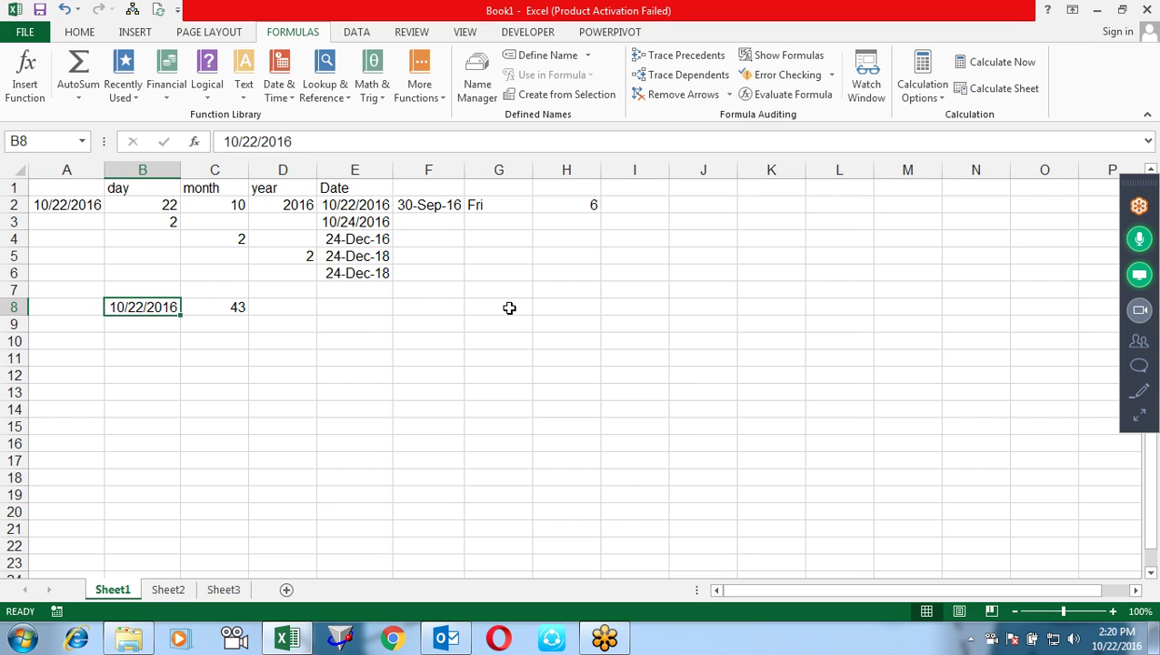
key(ctrl+shift+3)
key(Left)
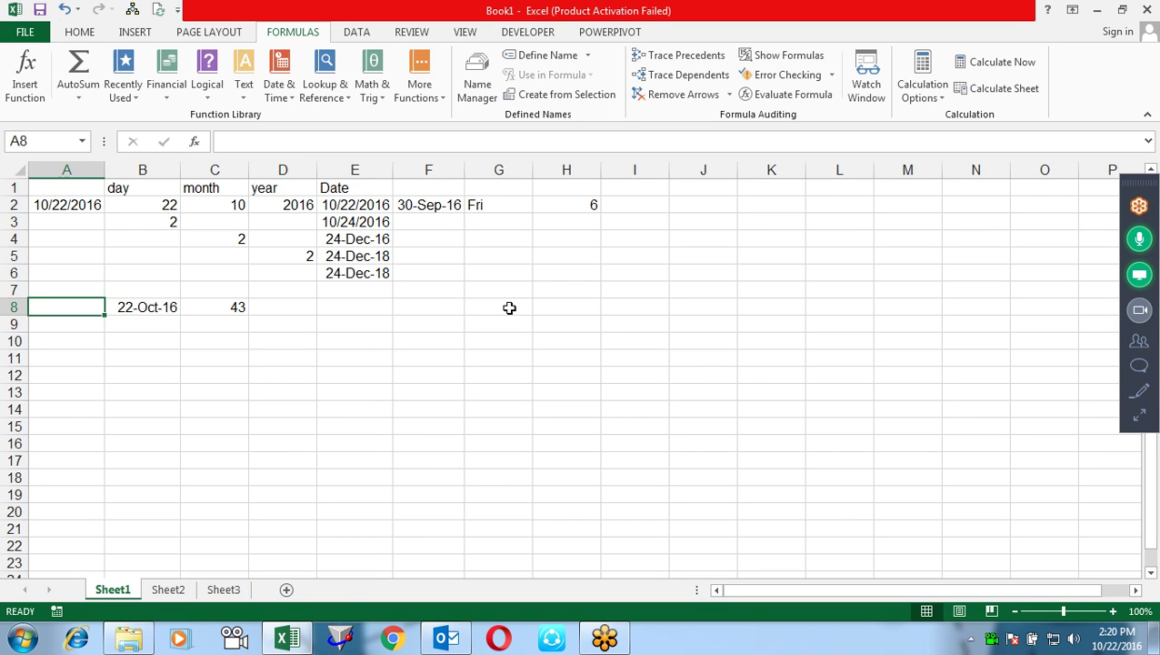
text(1-)
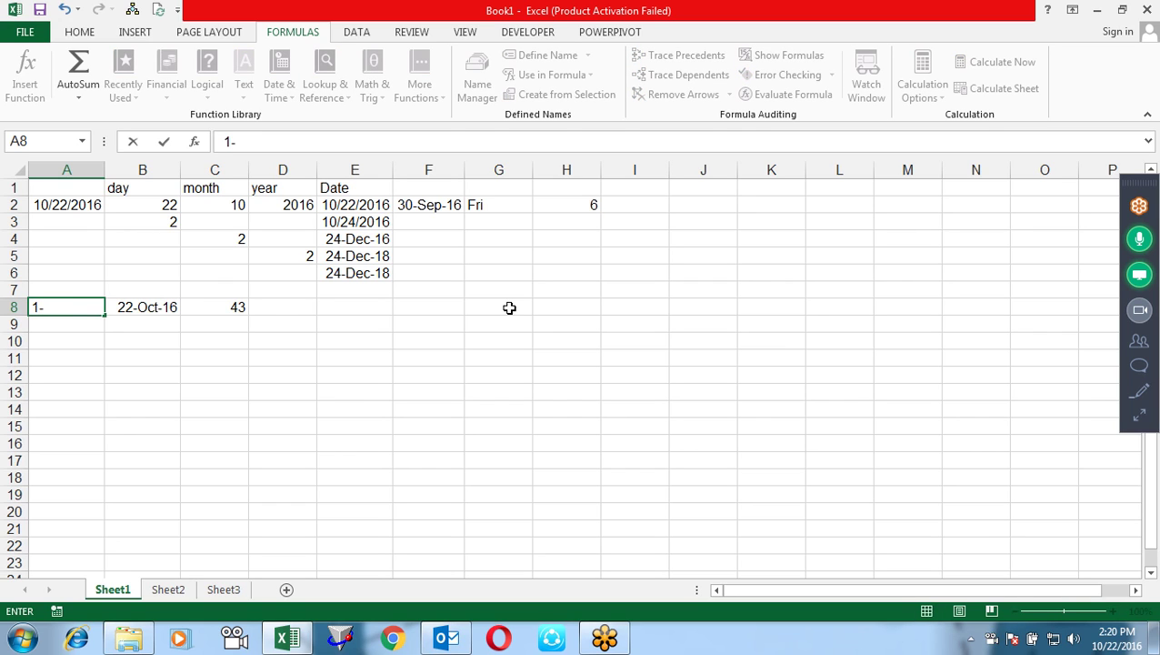
text(oct-16)
key(Return)
key(Up)
Step: Enter =WEEKNUM(A8) in D8, returning week 40
key(Right)
key(Right)
key(Right)
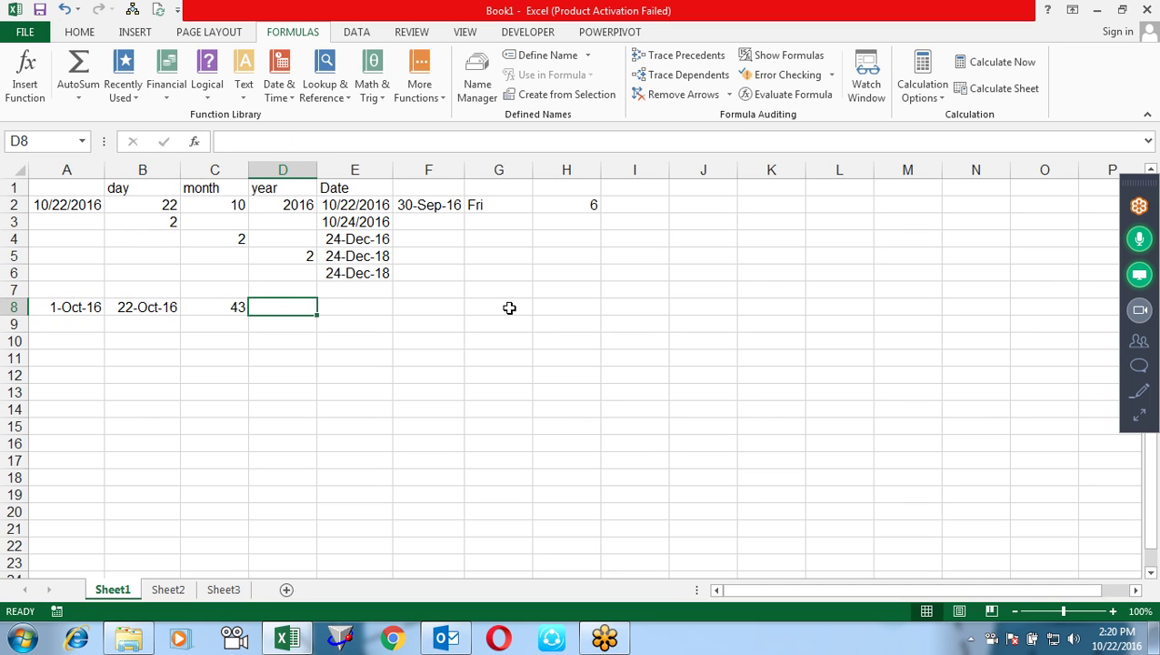
text(=we)
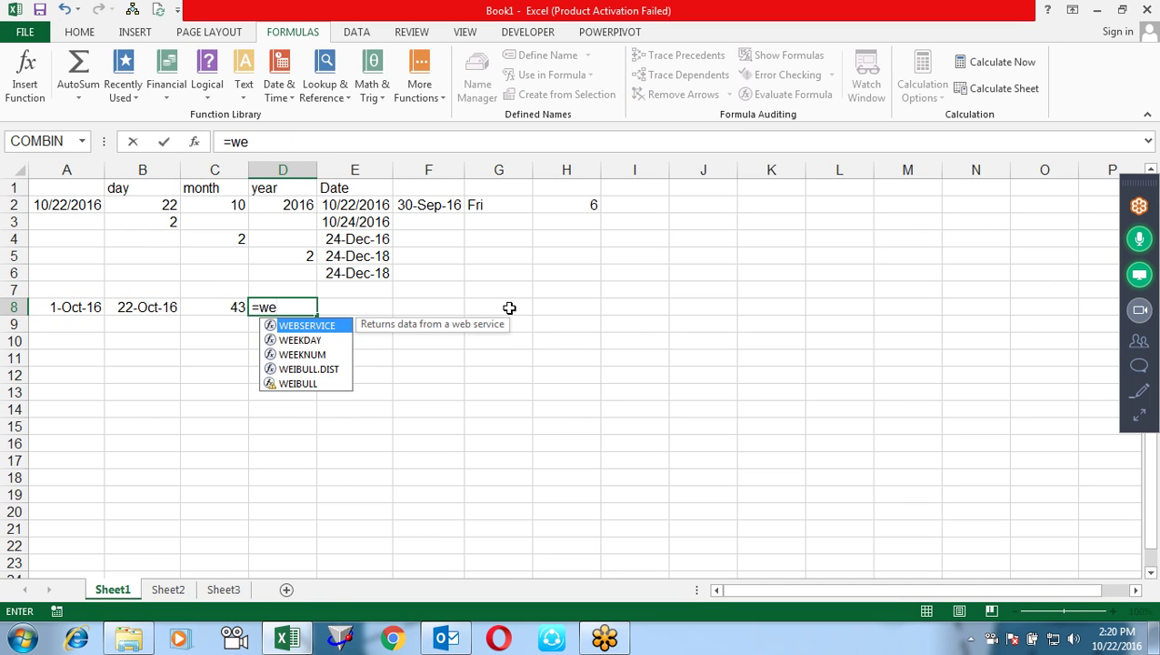
key(Down)
key(Down)
key(Tab)
key(Left)
key(Left)
key(Left)
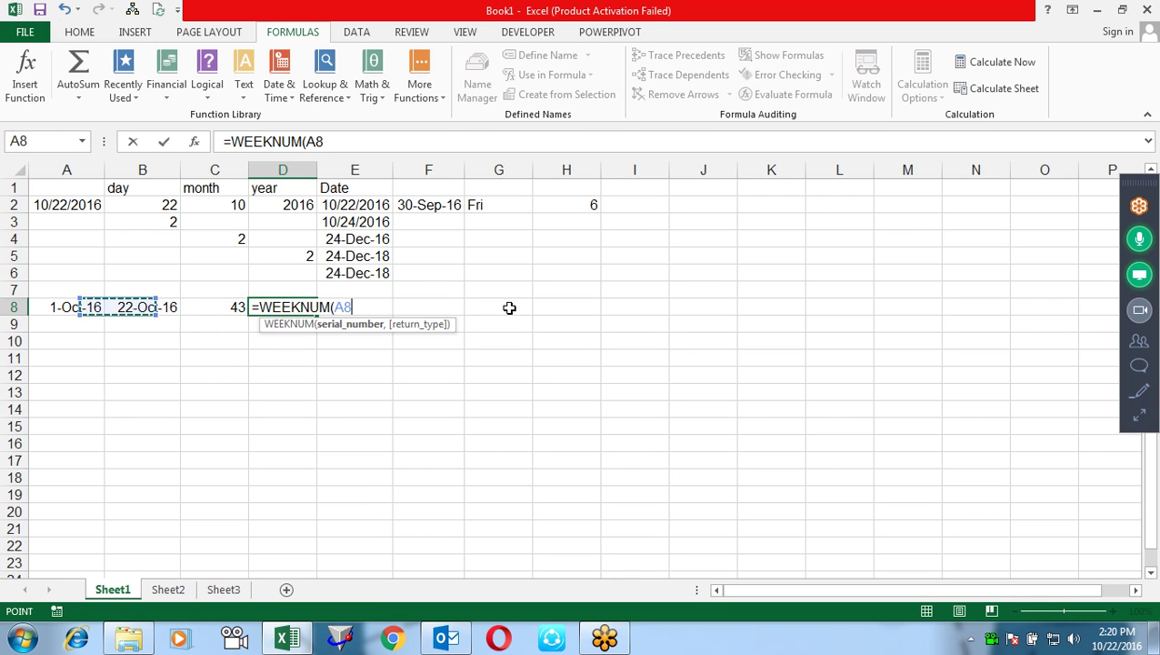
key(Return)
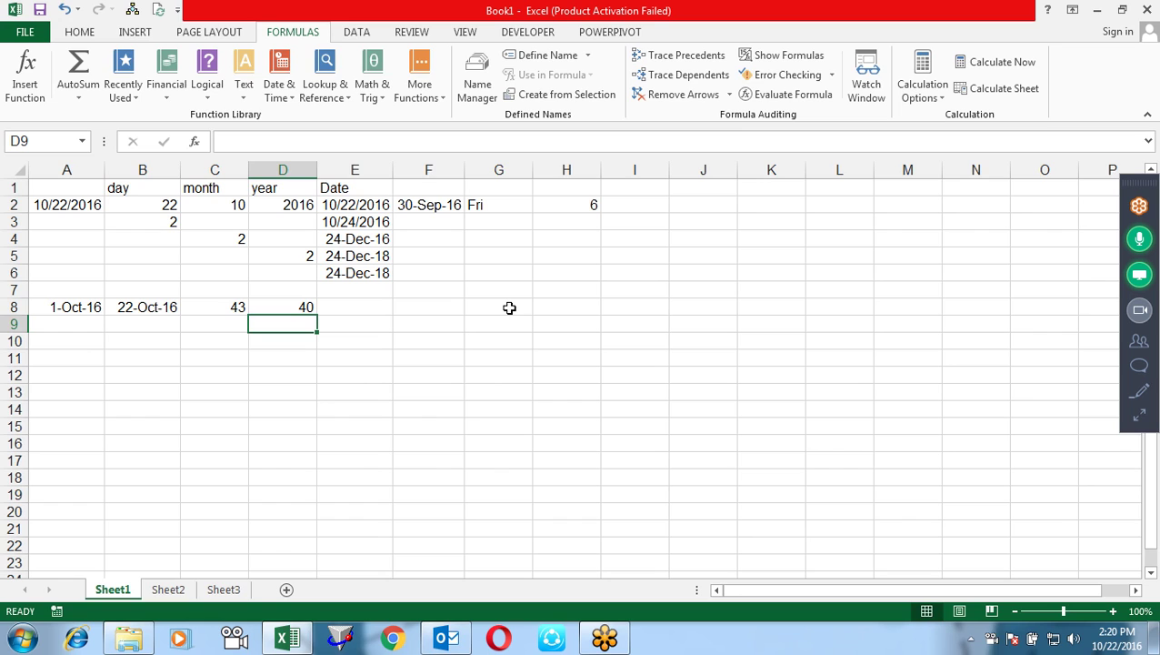
key(Up)
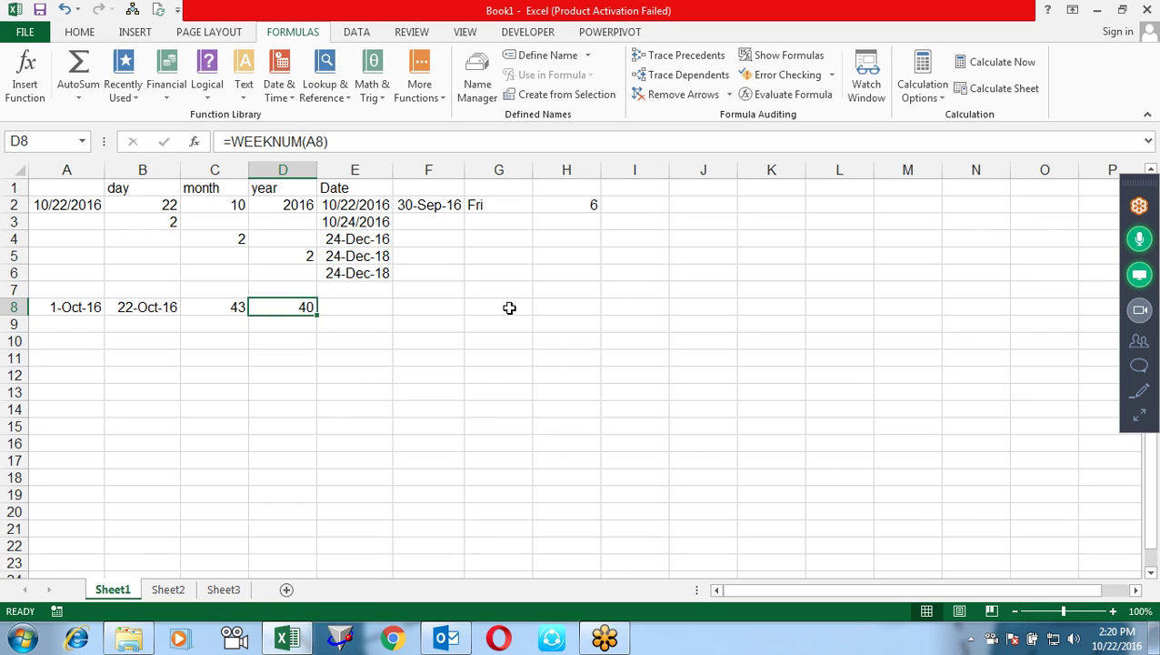
key(Left)
key(F2)
Step: Change C8 to =WEEKNUM(B8)-39 and apply General format so it shows 4
text(-39)
key(Return)
key(Up)
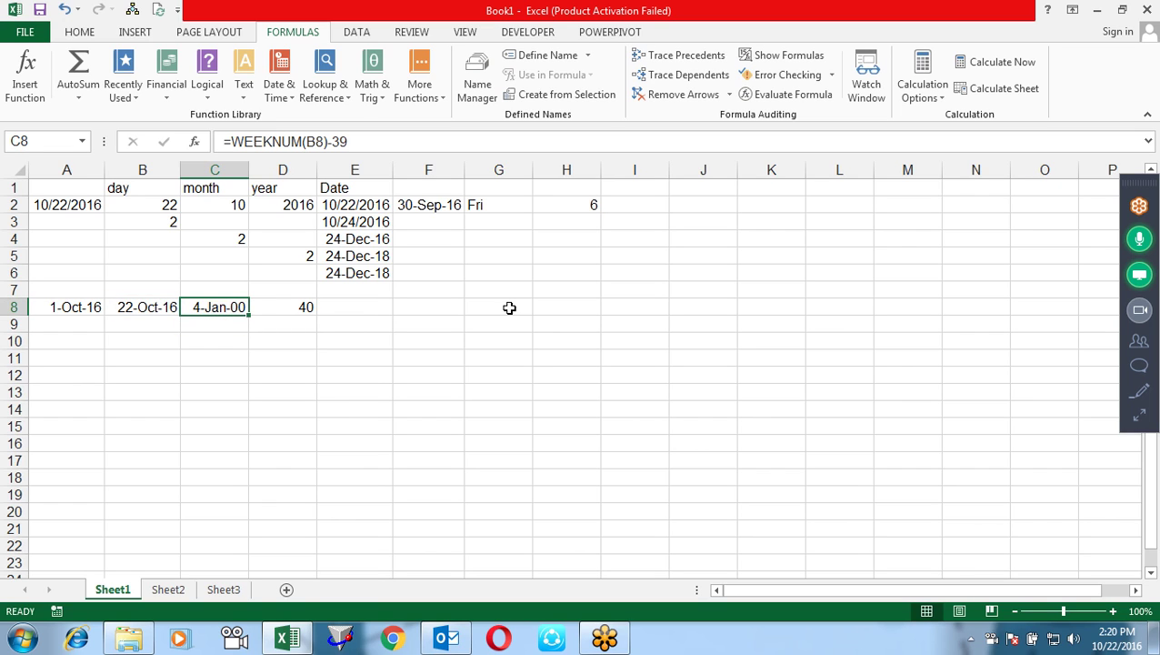
key(ctrl+shift+asciitilde)
Step: Inspect the formulas in D8 and C8 without changing them
key(Right)
key(F2)
key(Escape)
key(Left)
key(F2)
key(Escape)
key(Right)
key(Right)
key(Right)
key(Left)
key(Left)
key(Left)
key(Right)
key(Right)
key(Right)
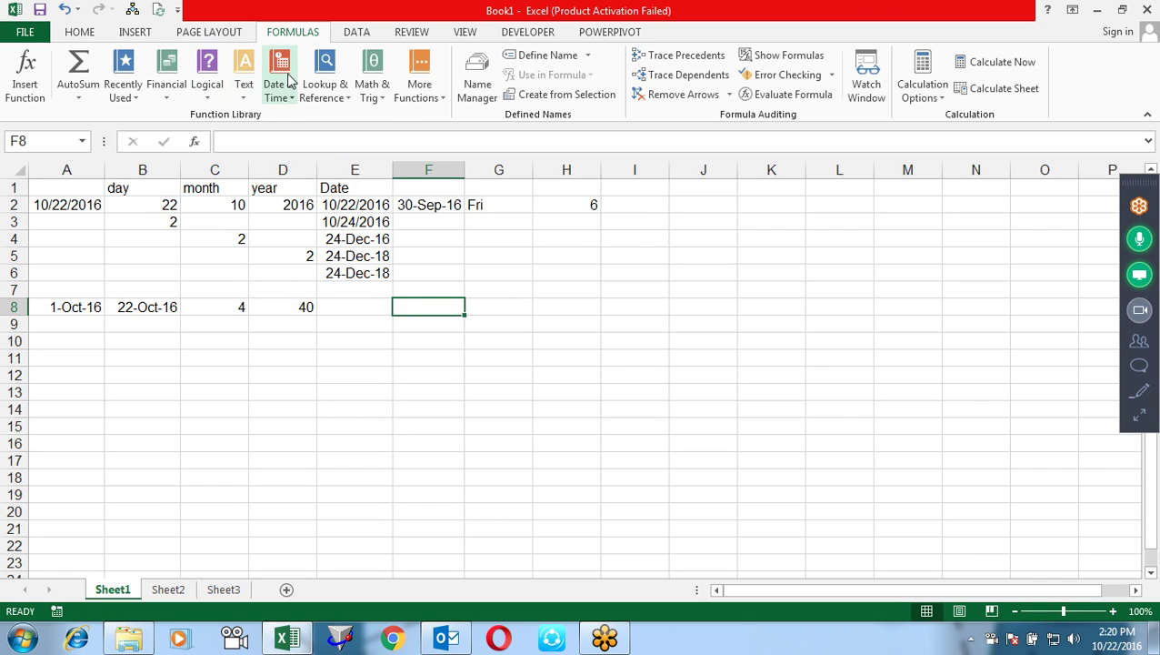
Step: Browse the Date & Time function list, then close it
click(278, 66)
drag(401, 142, 404, 280)
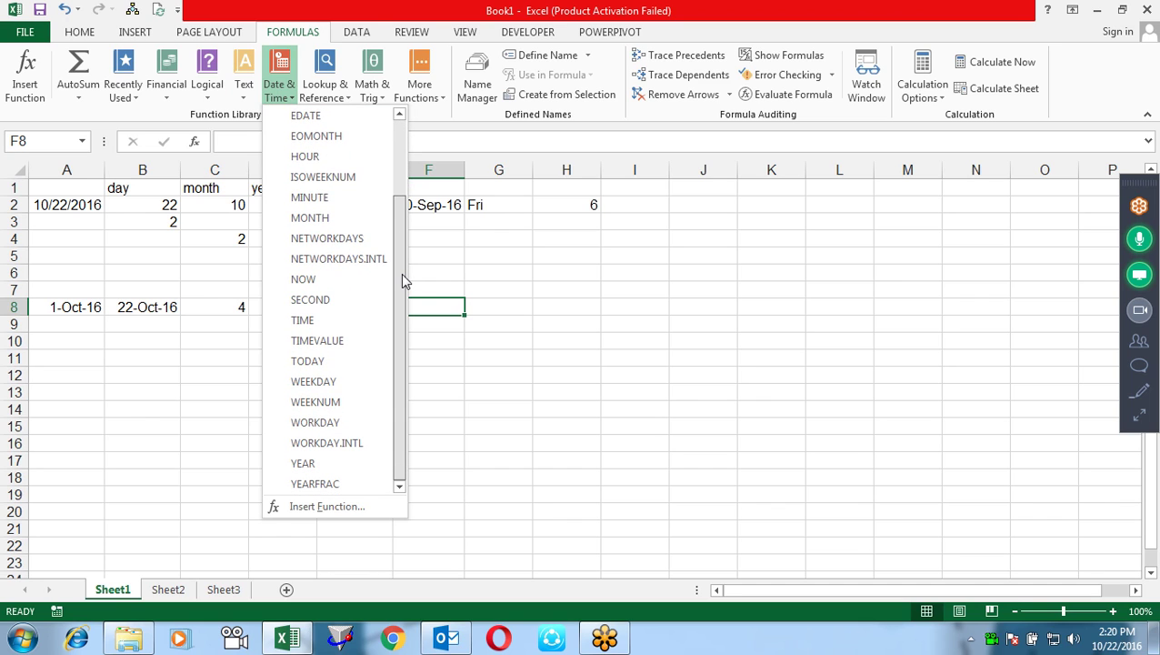
key(Escape)
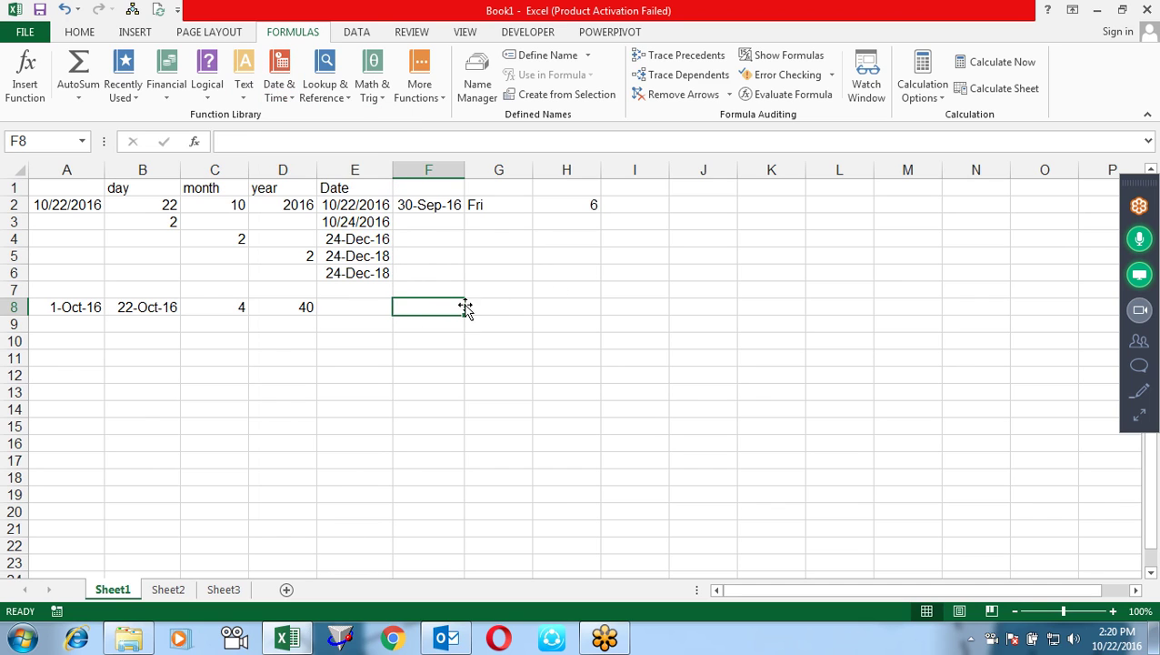
drag(465, 309, 422, 338)
Step: Enter start date 1-Jun-15 in E10 and 30 days in F10
click(321, 343)
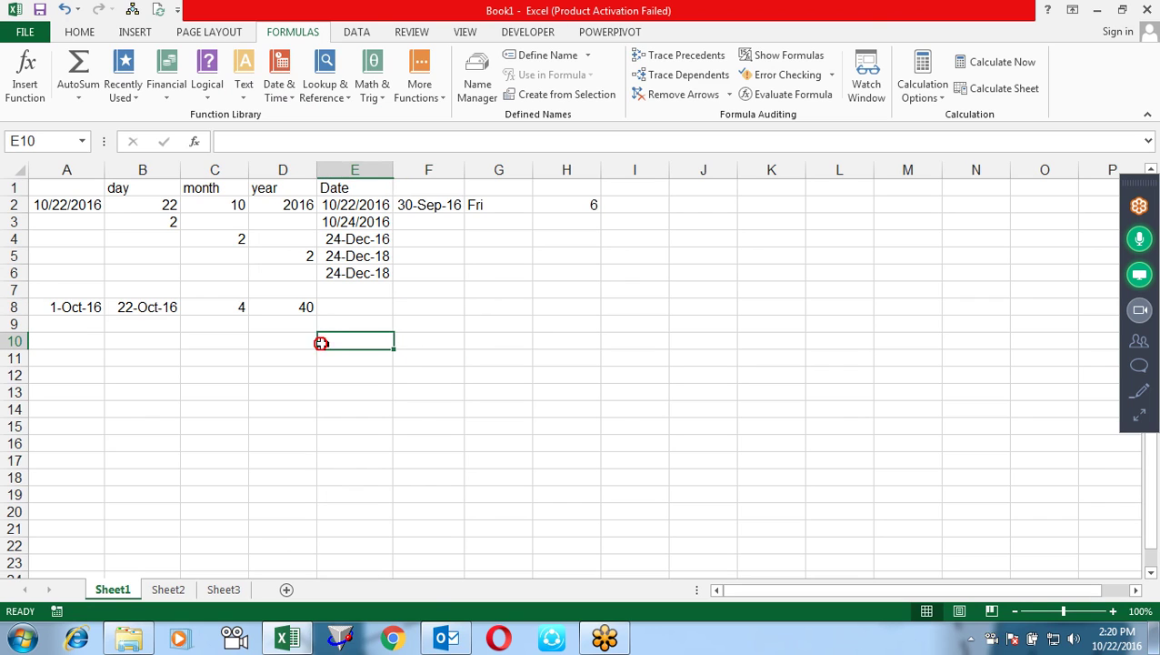
text(1-jun-2015)
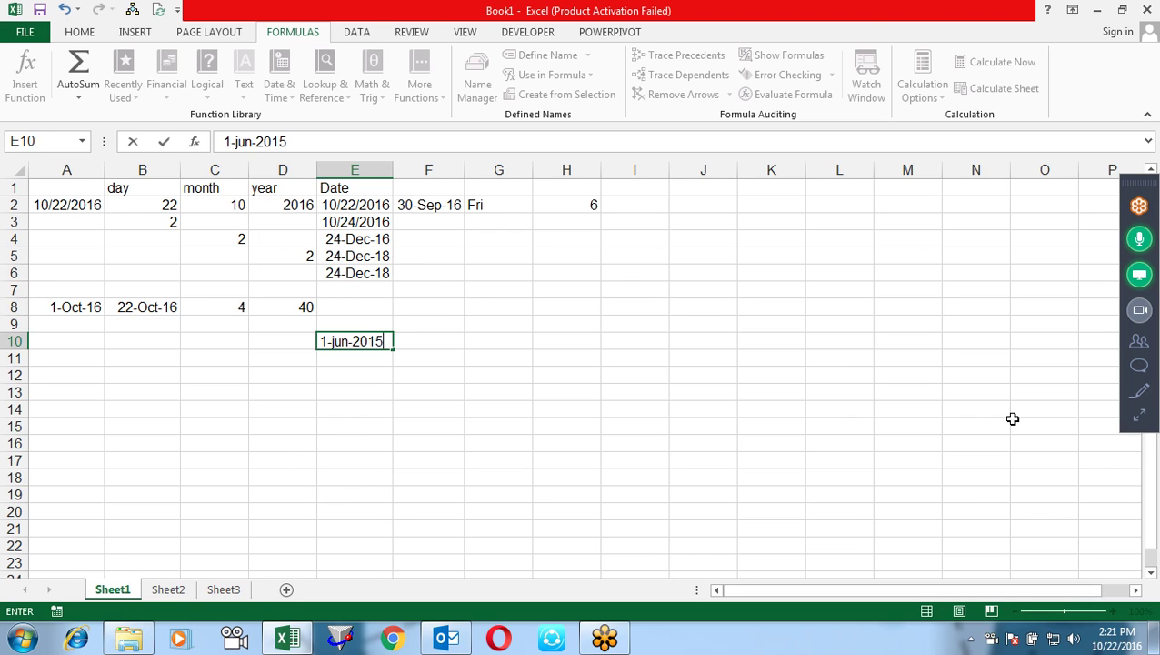
key(Return)
key(Up)
key(Right)
key(Right)
key(Right)
key(Left)
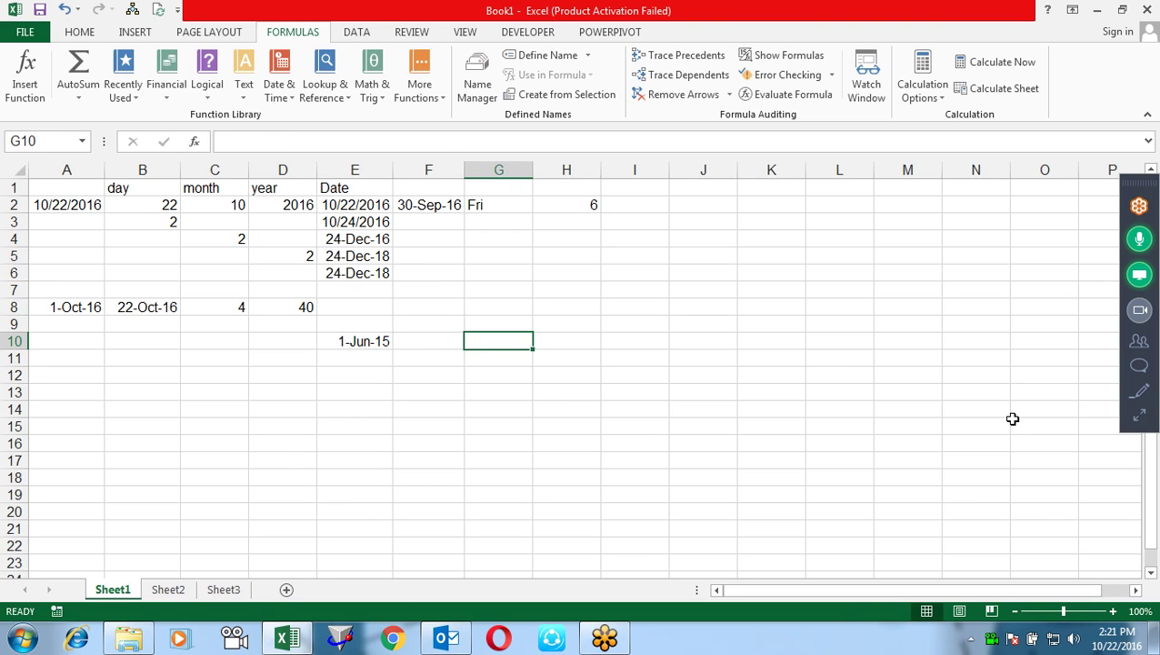
key(Left)
text(30)
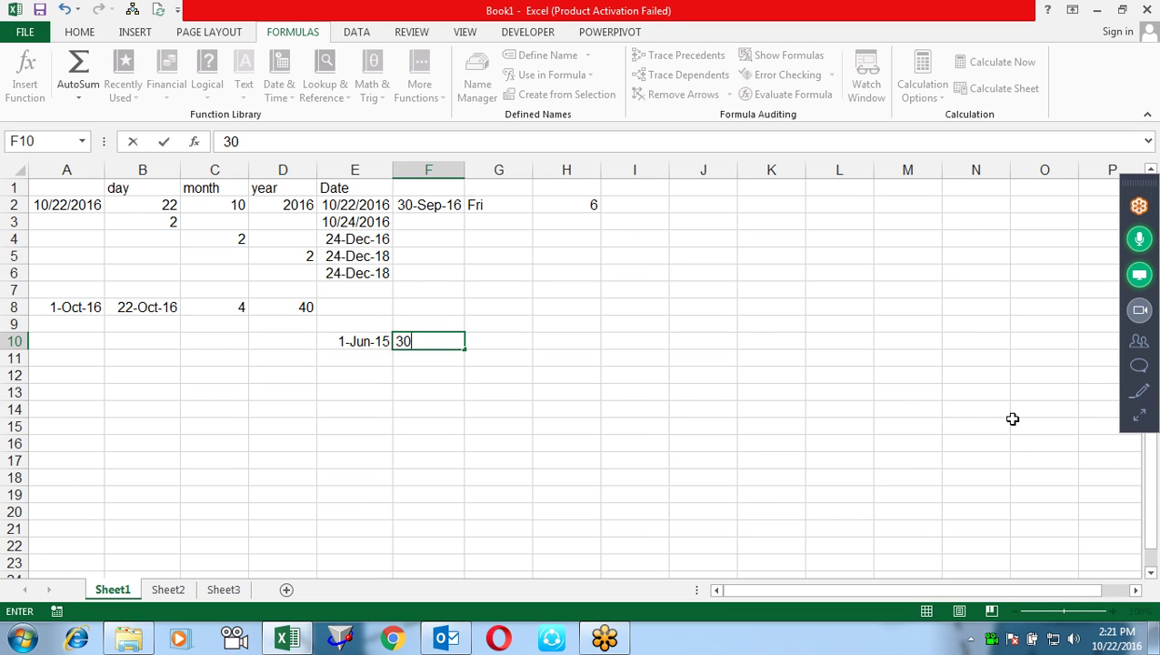
key(Tab)
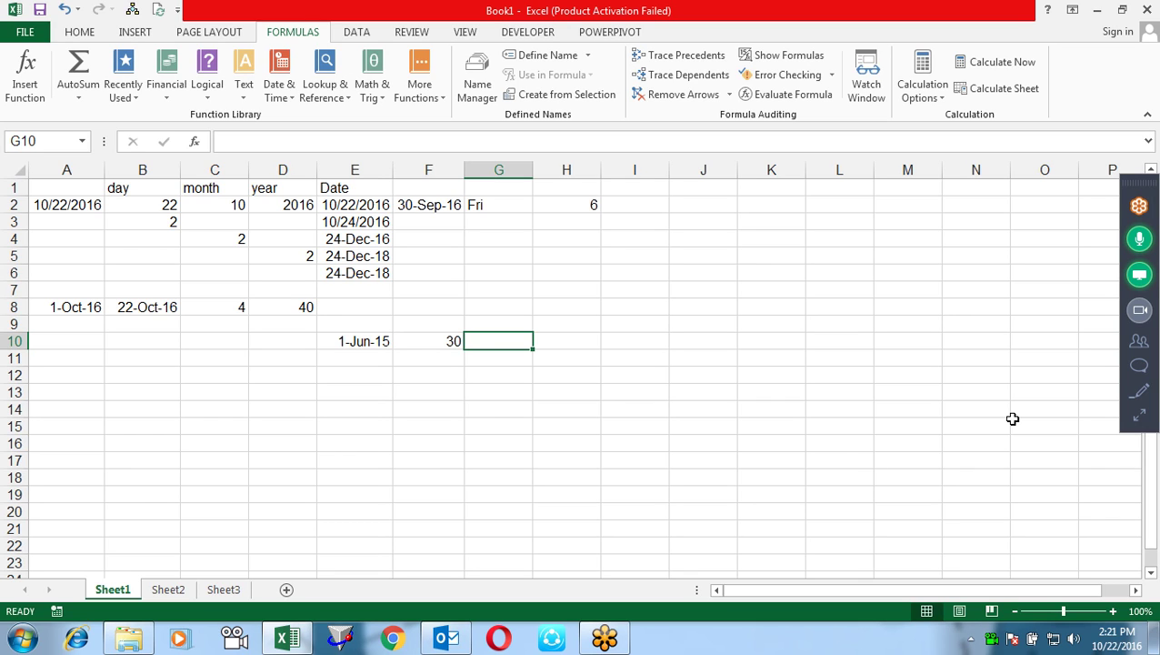
Step: Begin a WORKDAY formula in G10 referencing E10 and F10
text(=)
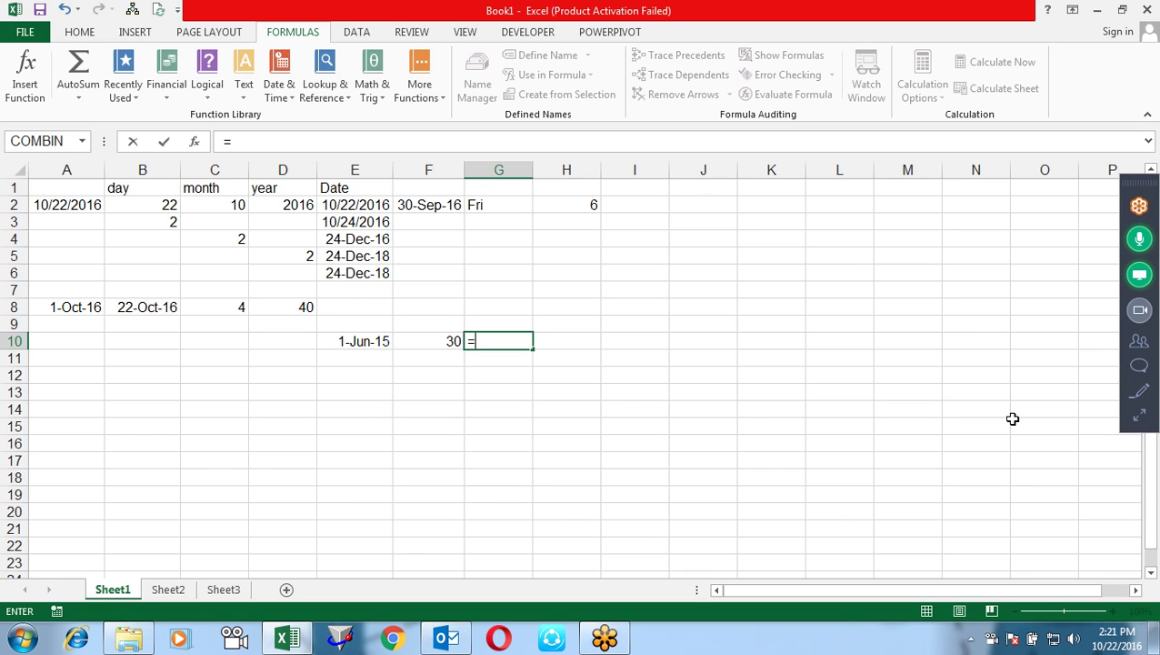
text(wok)
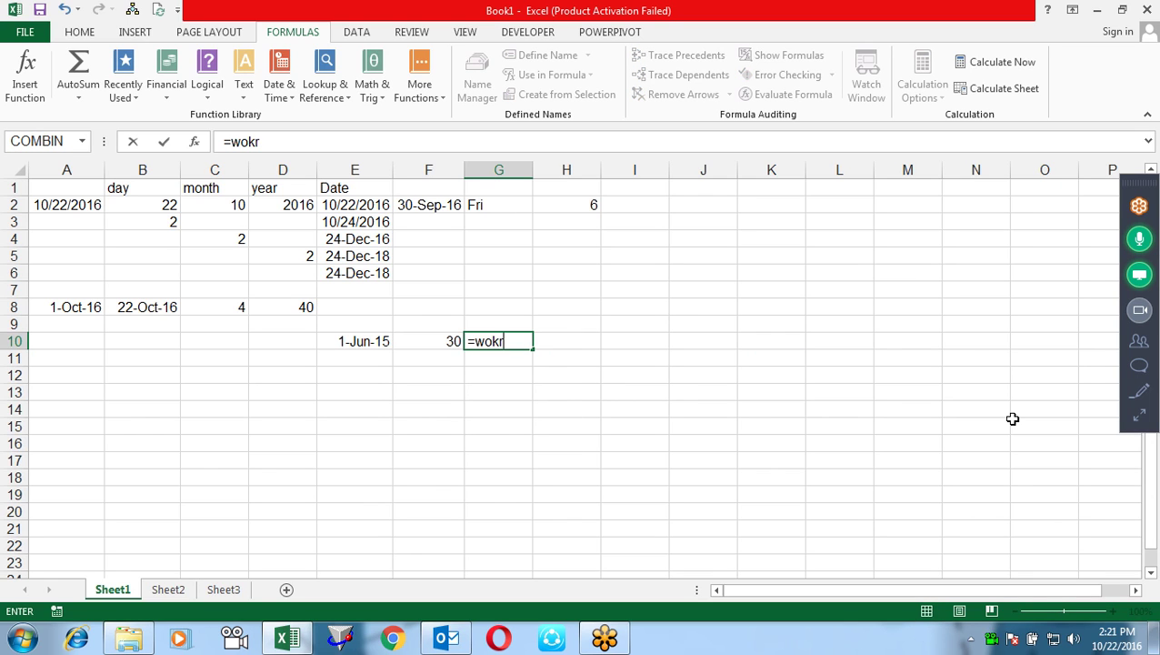
key(BackSpace)
key(Tab)
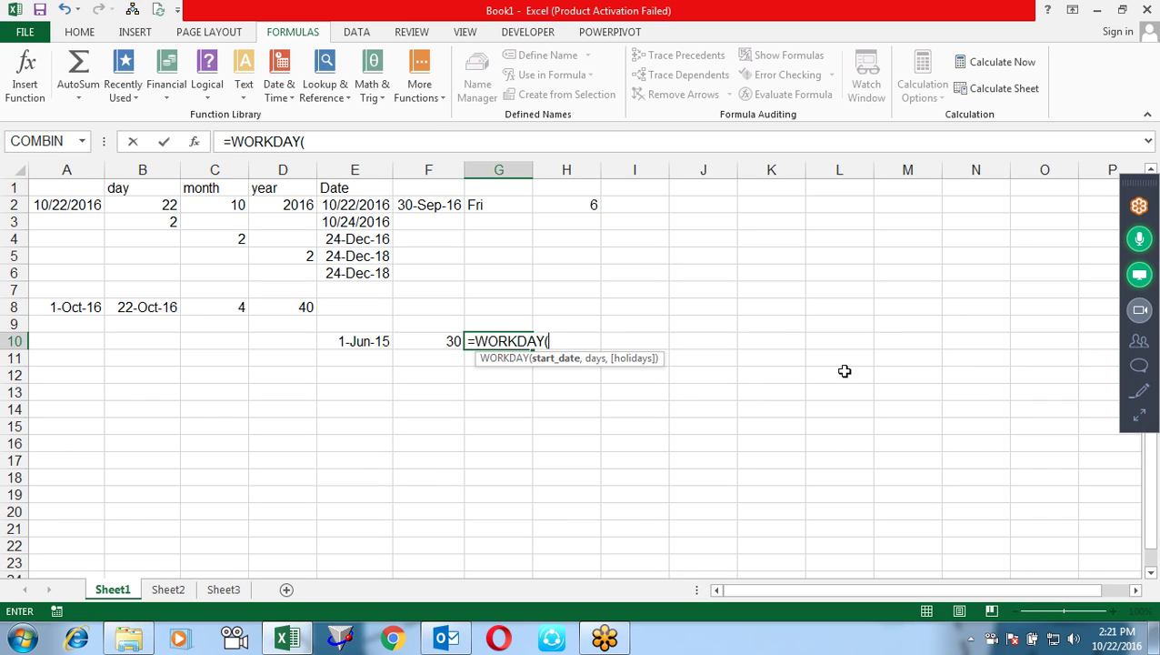
click(369, 341)
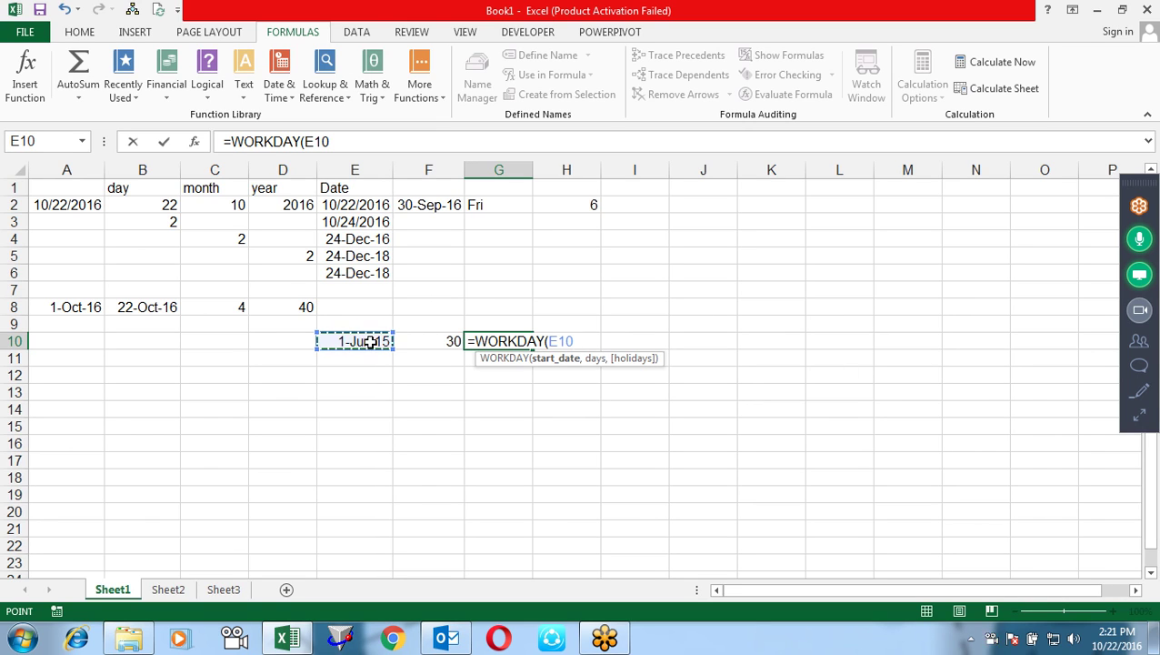
text(,)
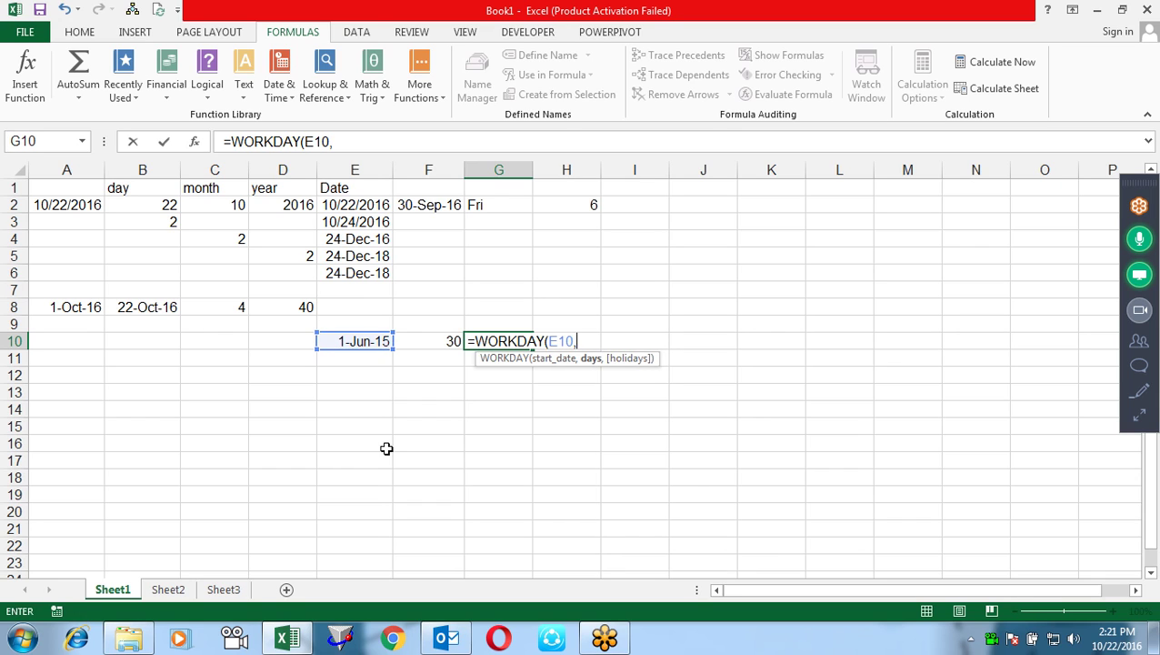
click(446, 341)
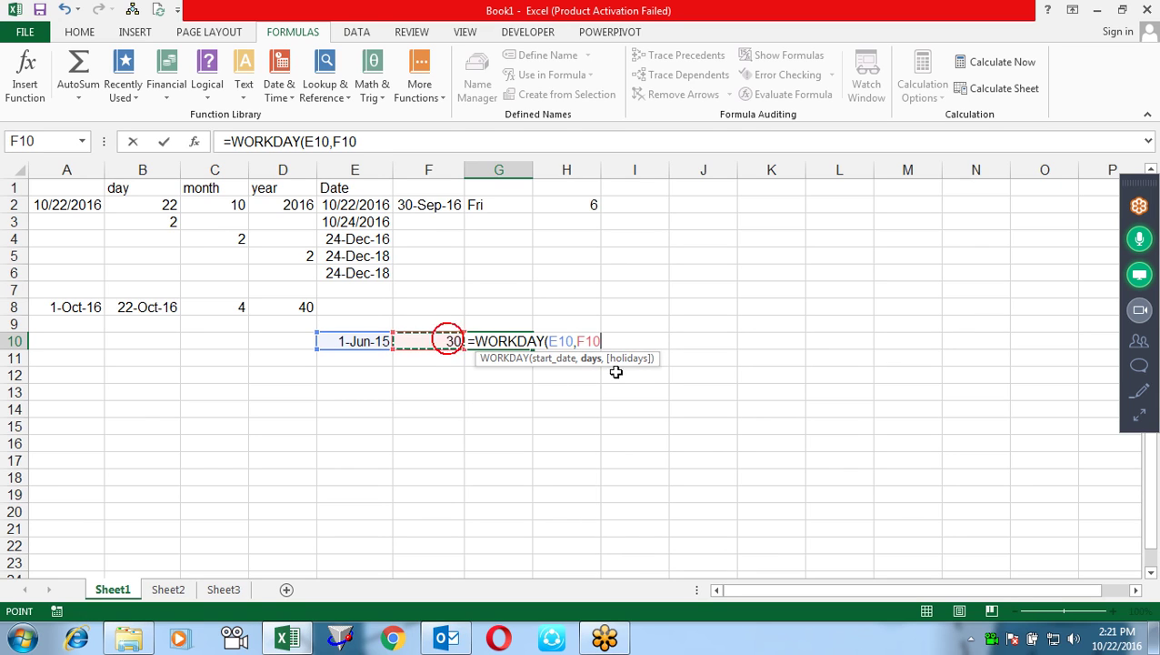
Step: Commit =WORKDAY(E10,F10) in G10 and format the result as a date
key(Return)
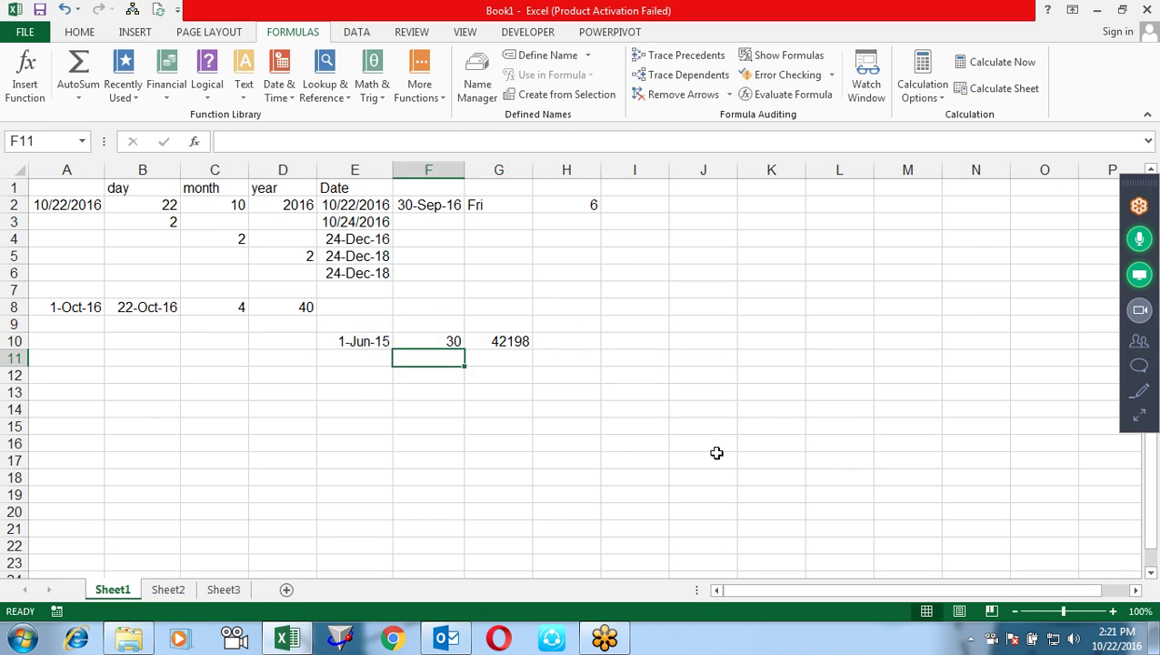
key(Up)
key(Right)
key(ctrl+shift+numbersign)
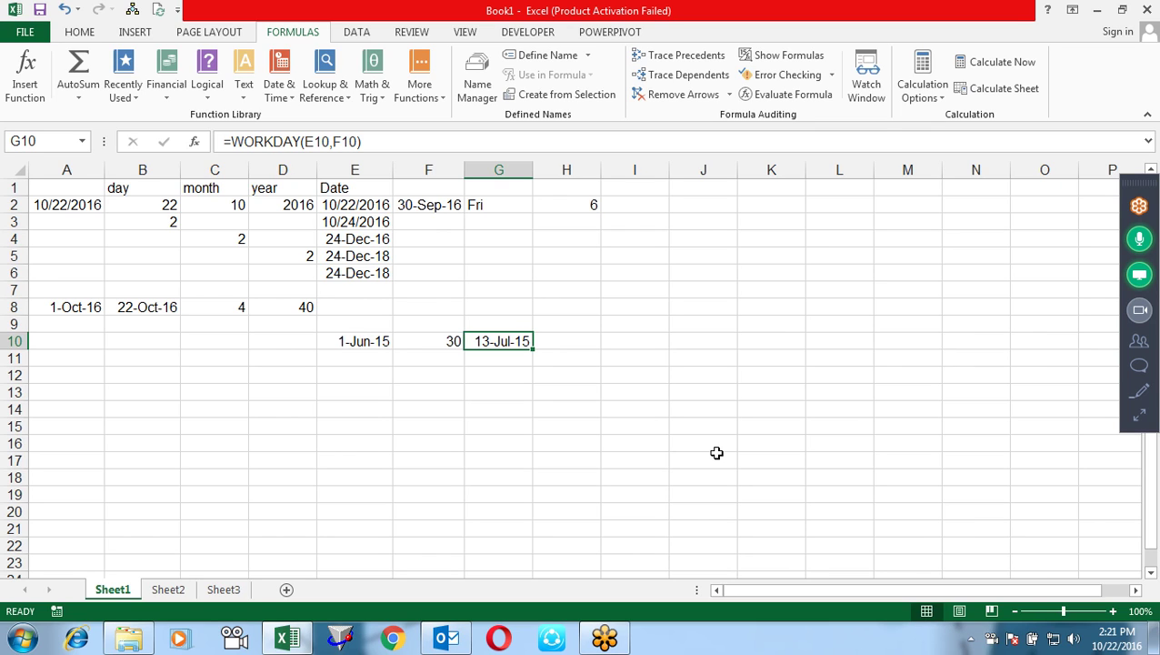
key(F2)
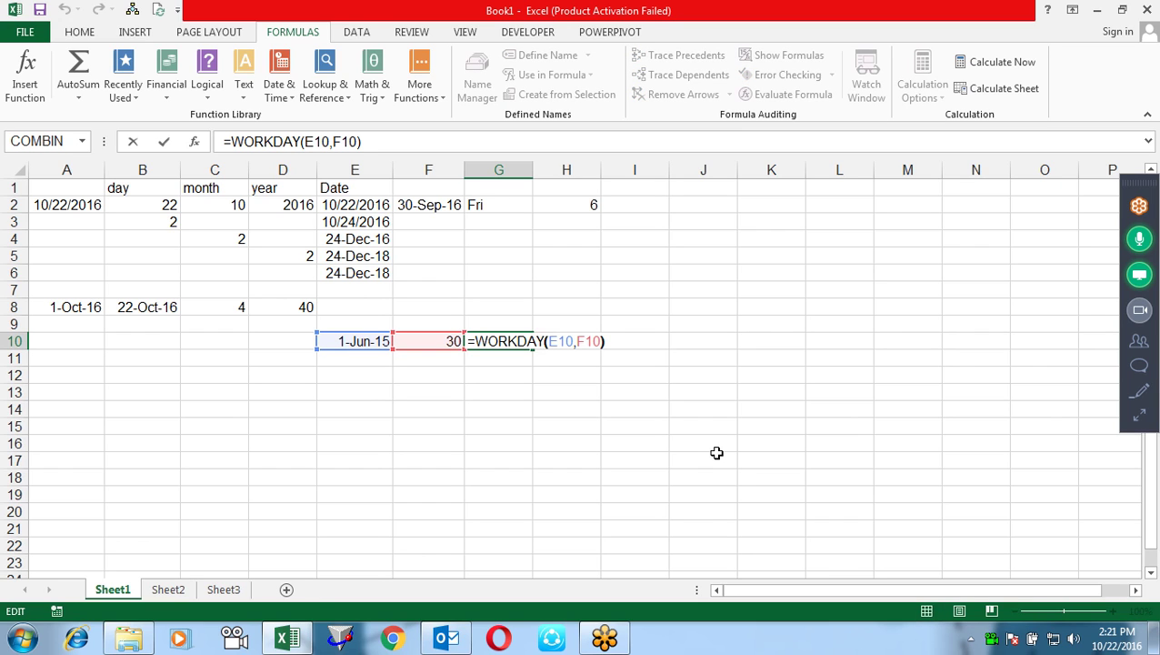
text(,)
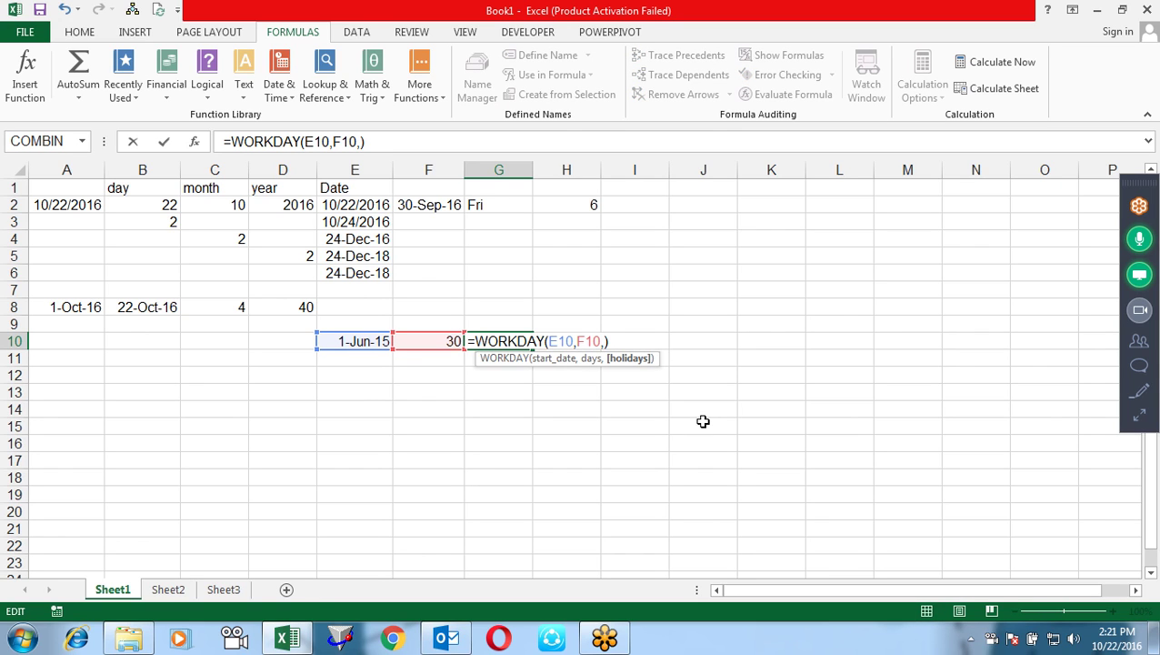
key(BackSpace)
key(Return)
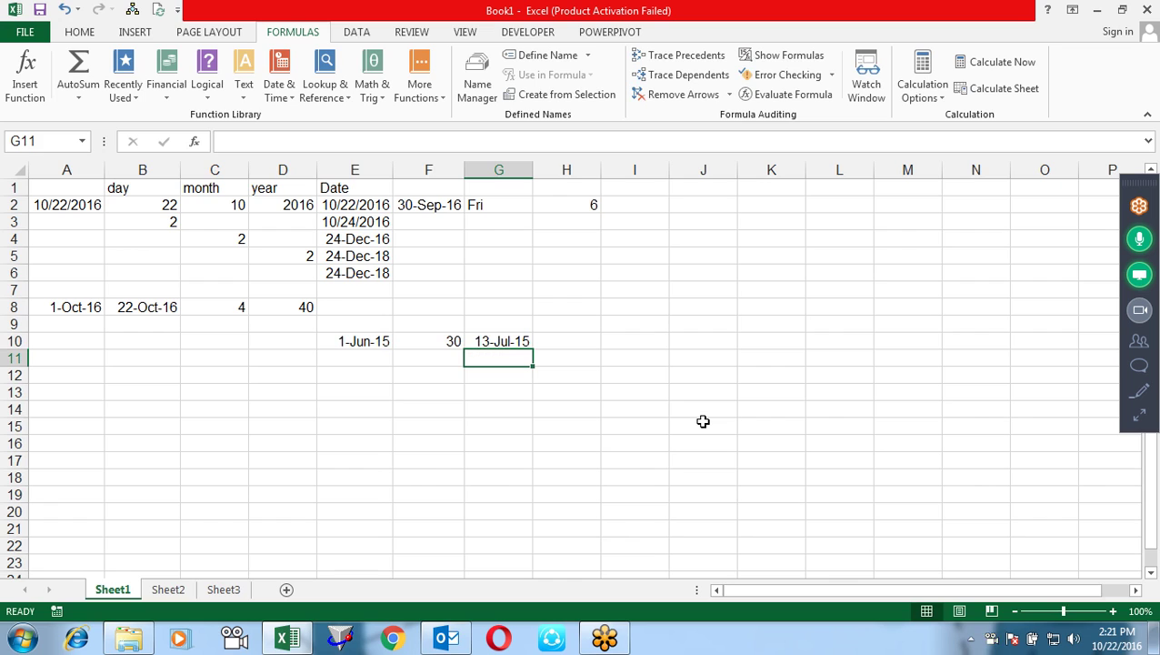
key(Up)
key(Up)
key(Right)
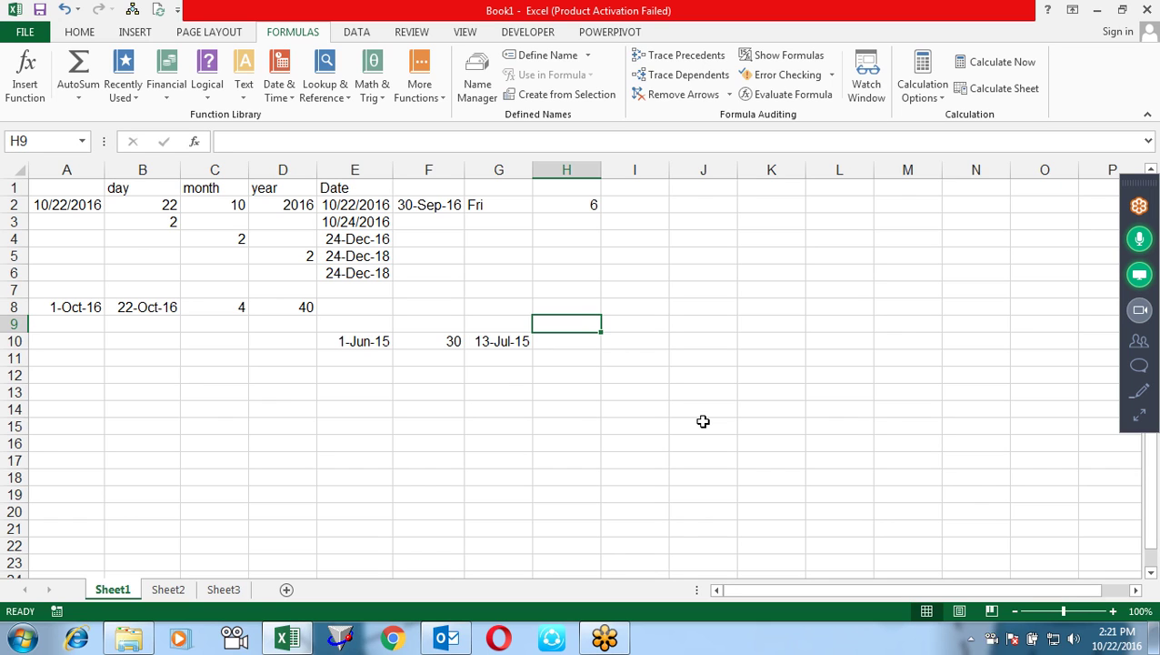
Step: Enter the holiday date 15-Jun-15 in H8
key(Up)
text(15-jul)
key(BackSpace)
text(n-201)
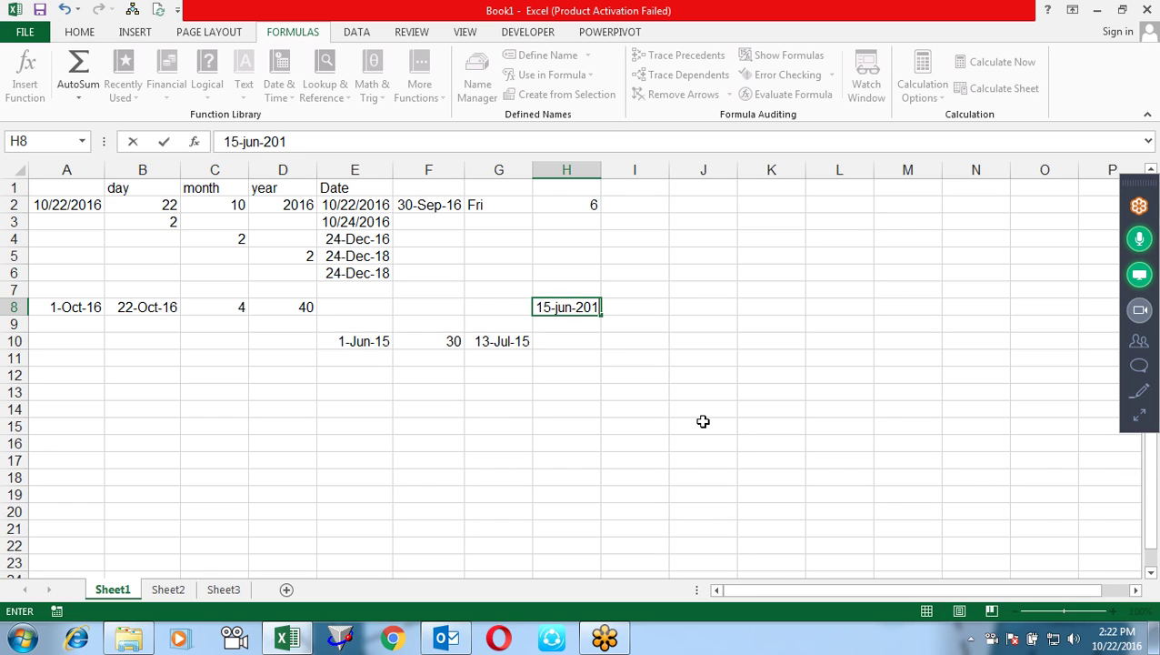
text(5)
key(Return)
Step: Add H8 as the holidays argument so G10 returns 14-Jul-15
key(Up)
key(Down)
key(Down)
key(Left)
key(F2)
text(,)
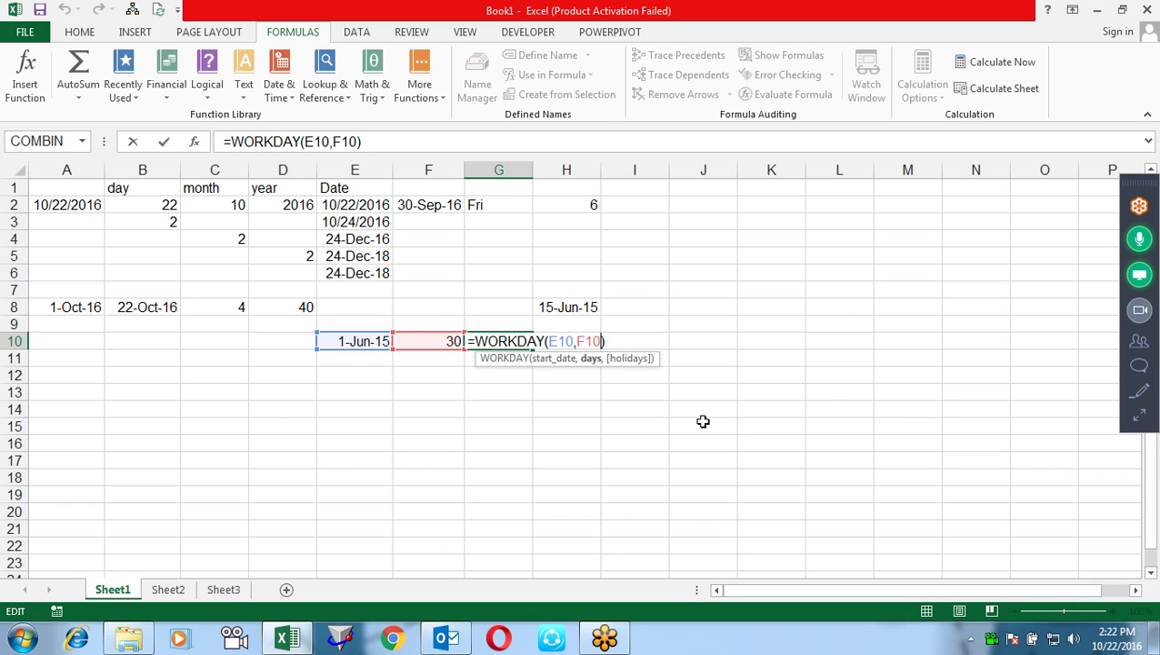
click(585, 305)
key(ctrl+Return)
key(Return)
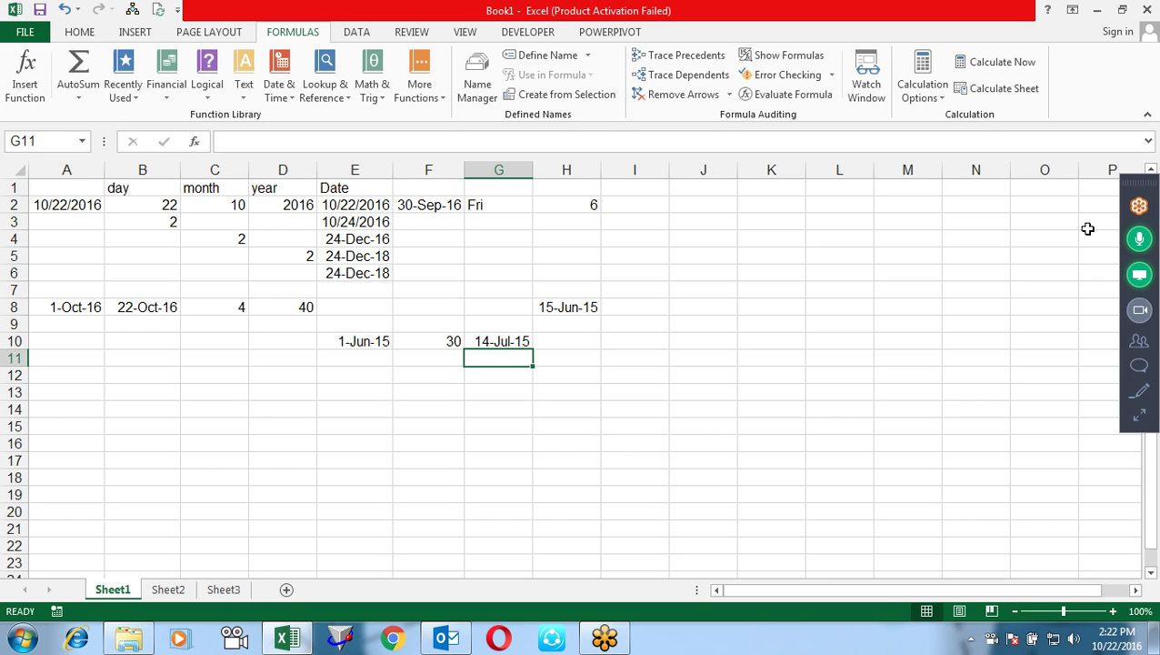
Step: Move the selection to E11 for the next formula
key(Up)
key(Up)
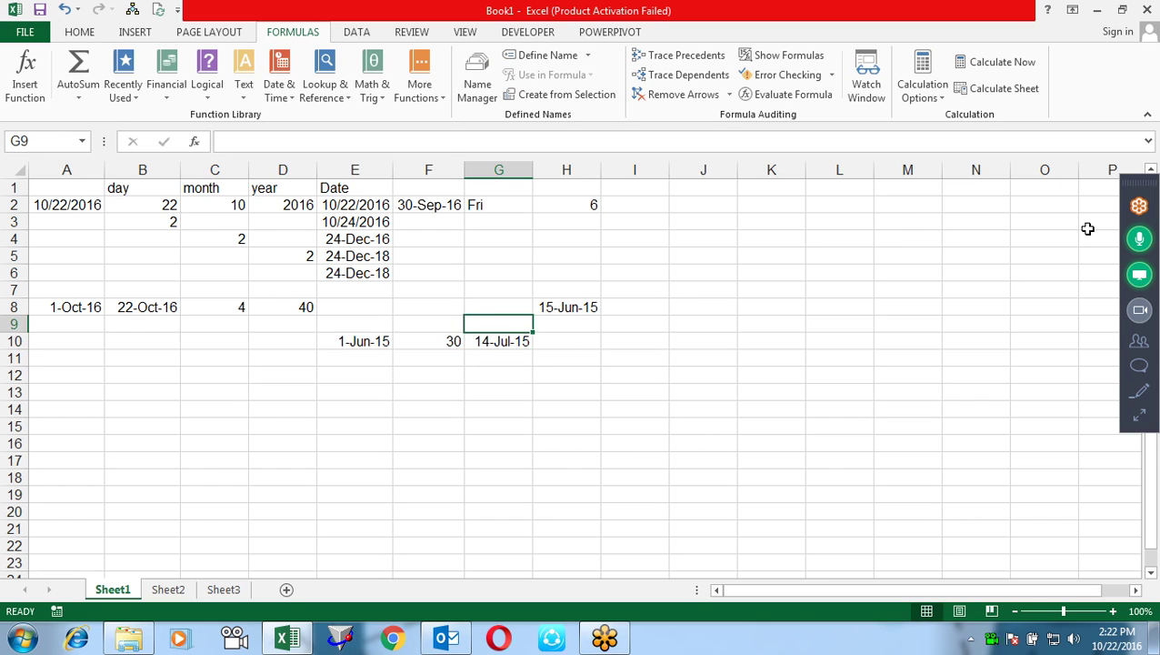
key(Right)
key(Down)
key(Down)
key(Left)
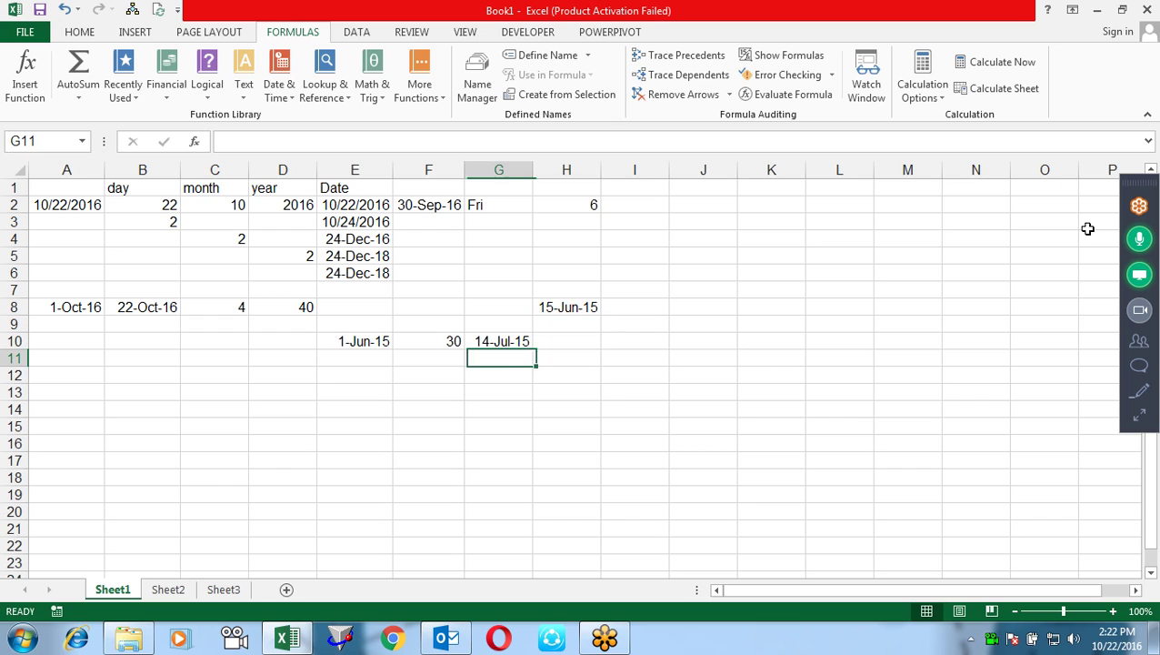
key(Left)
key(Left)
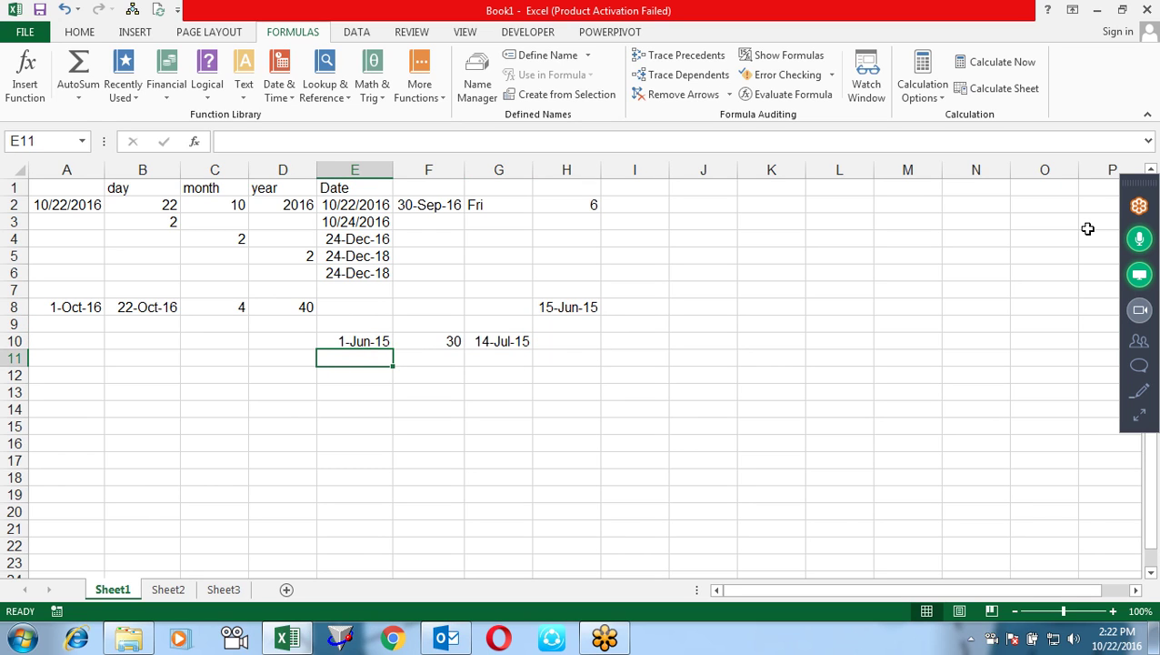
Step: Enter =WORKDAY.INTL(E10,F10,11,H8) in E11, with a Sunday-only weekend and H8 as the holiday
text(=)
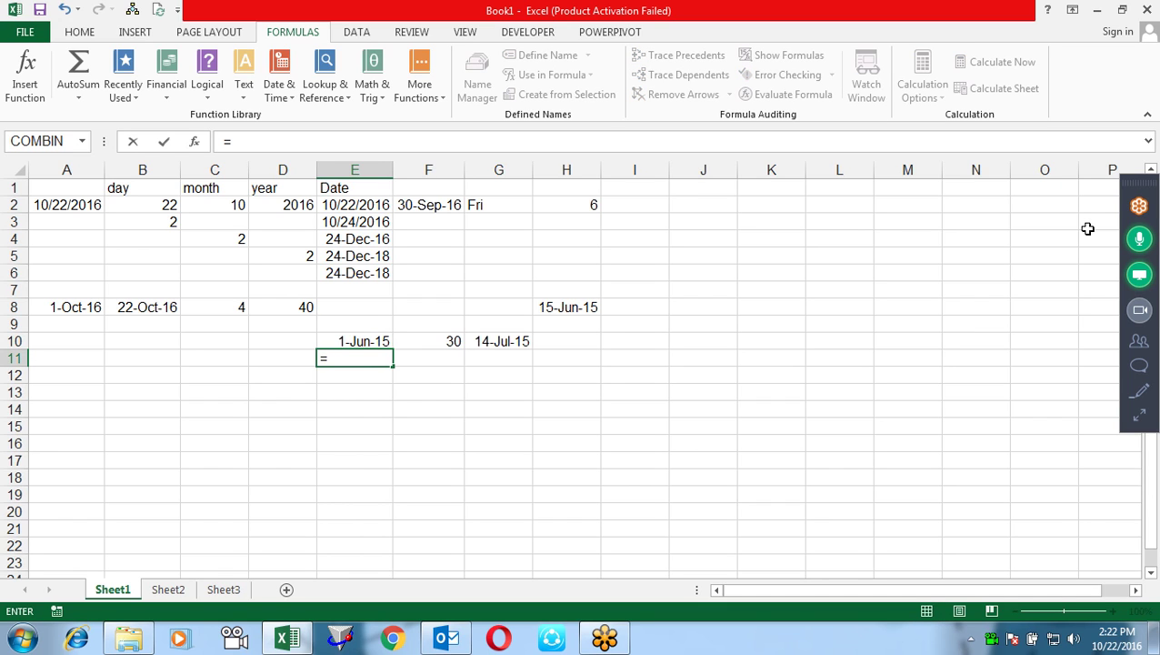
text(work)
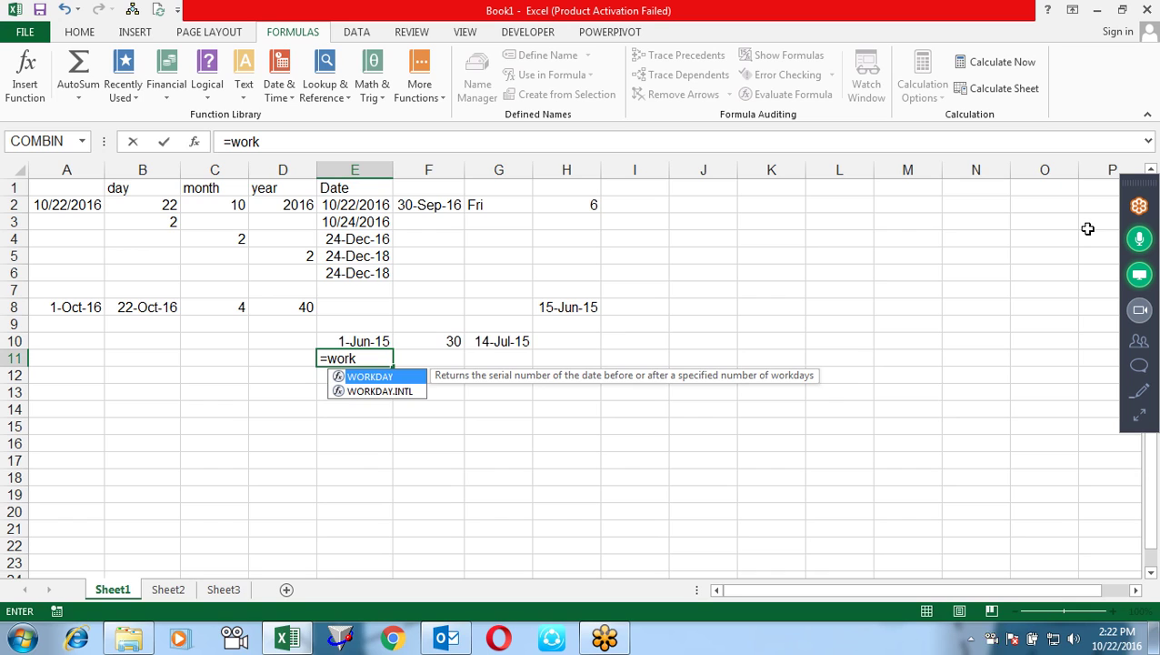
key(Down)
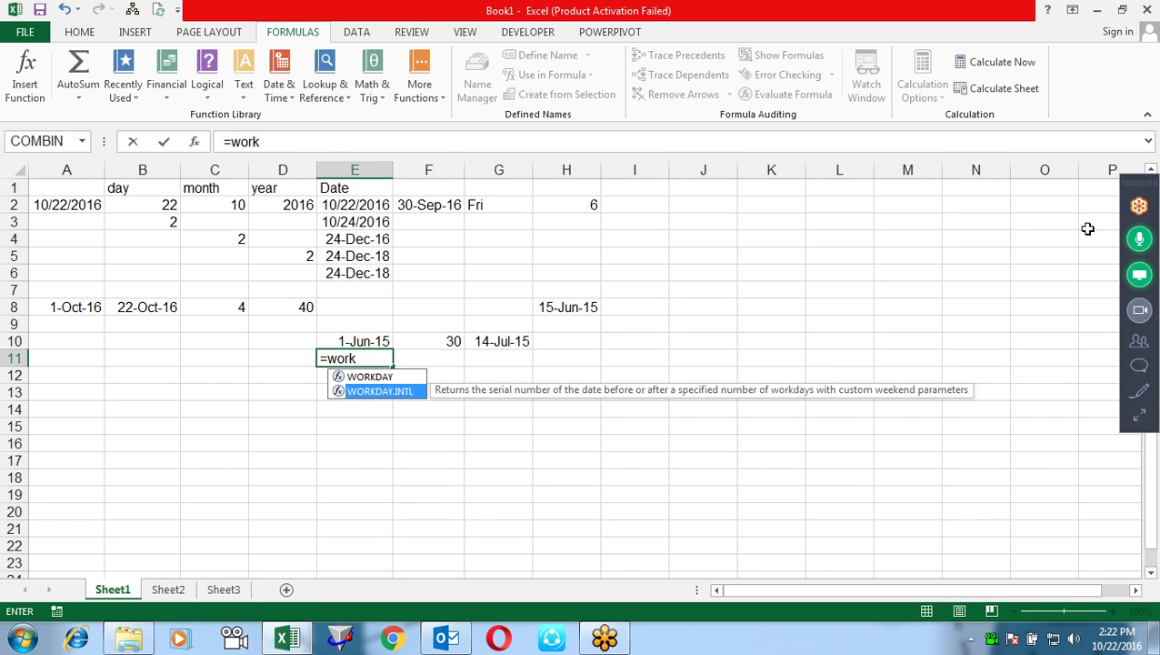
key(Tab)
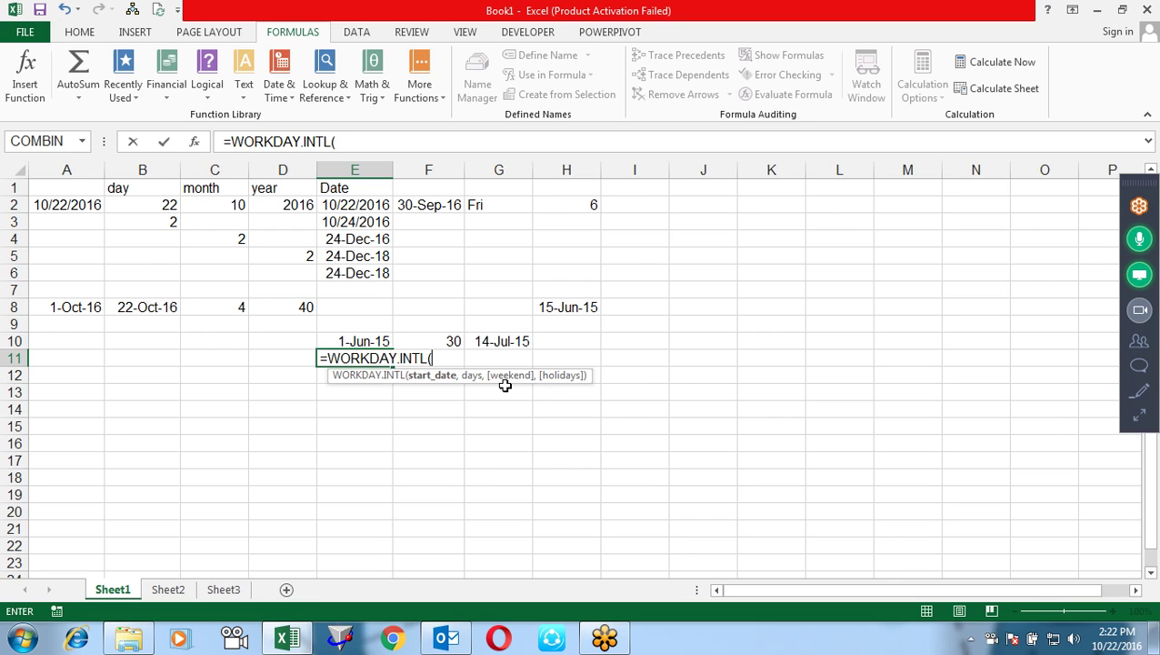
click(368, 339)
text(,)
click(434, 341)
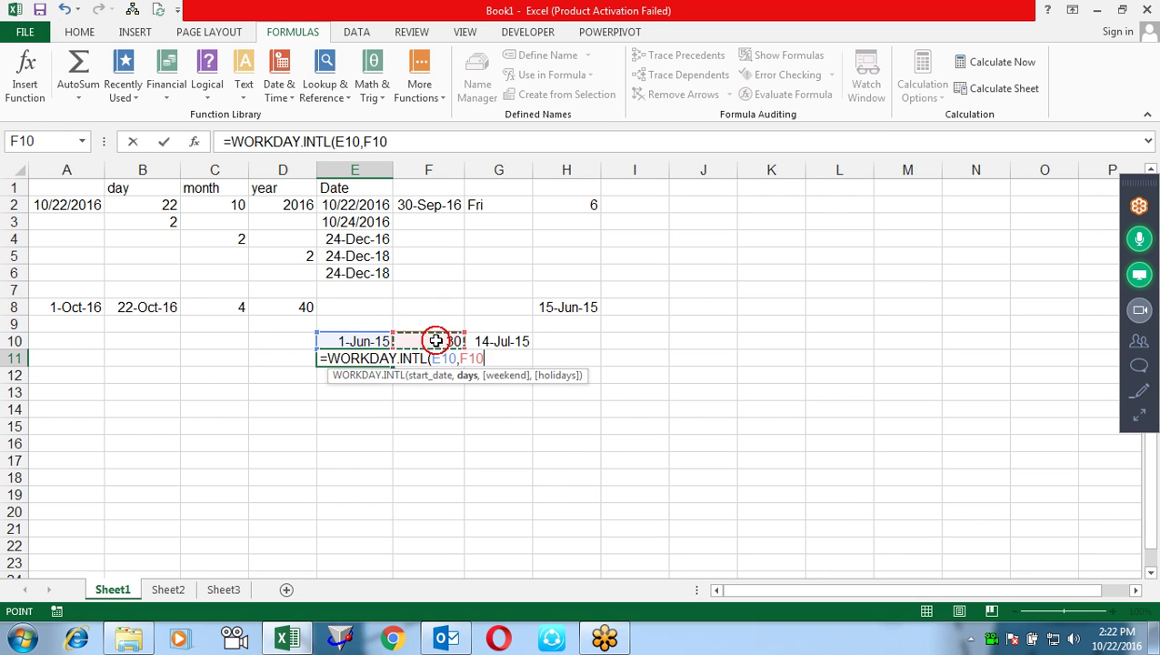
text(,)
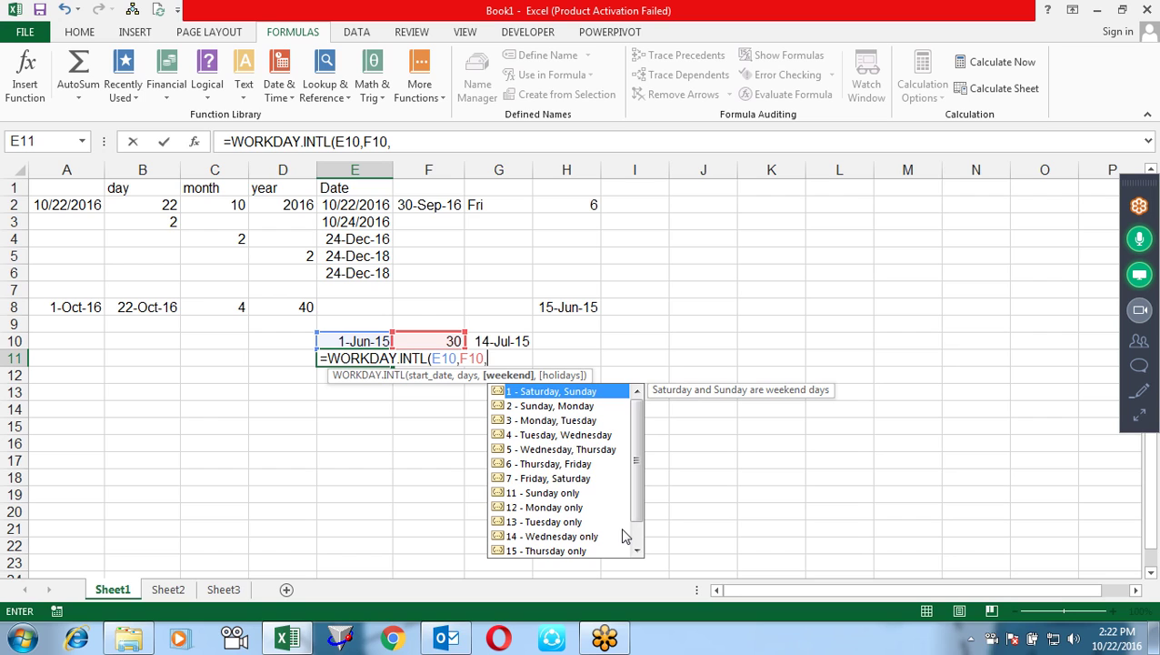
key(Down)
key(Down)
key(Down)
key(Down)
key(Down)
key(Down)
key(Down)
key(Tab)
text(,)
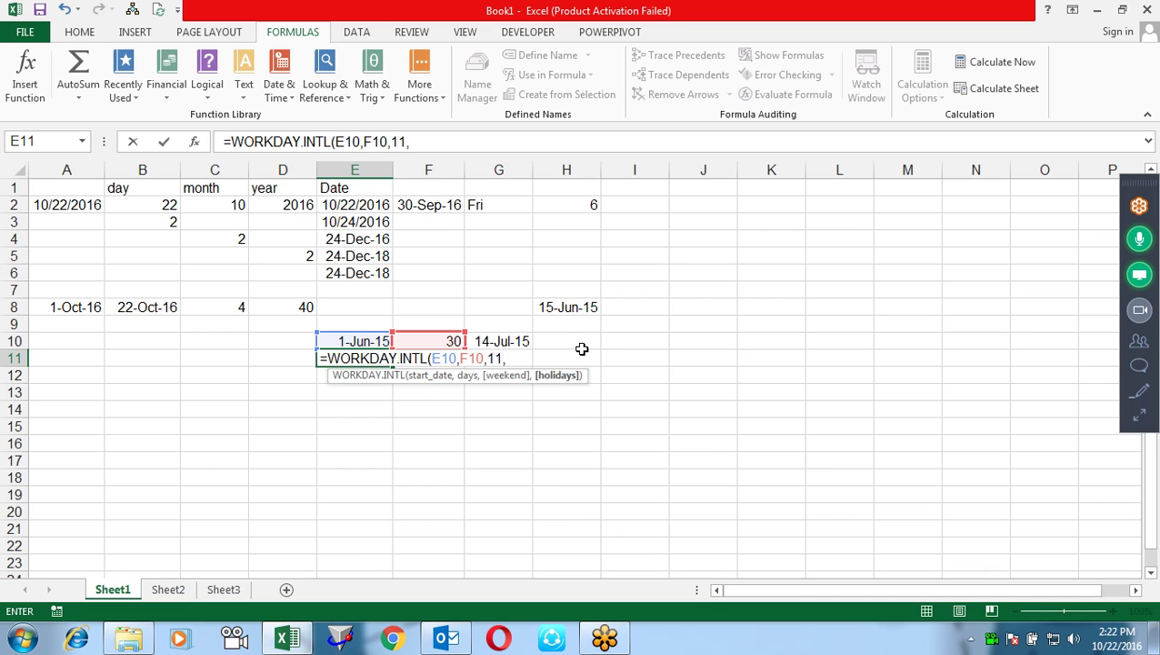
click(562, 306)
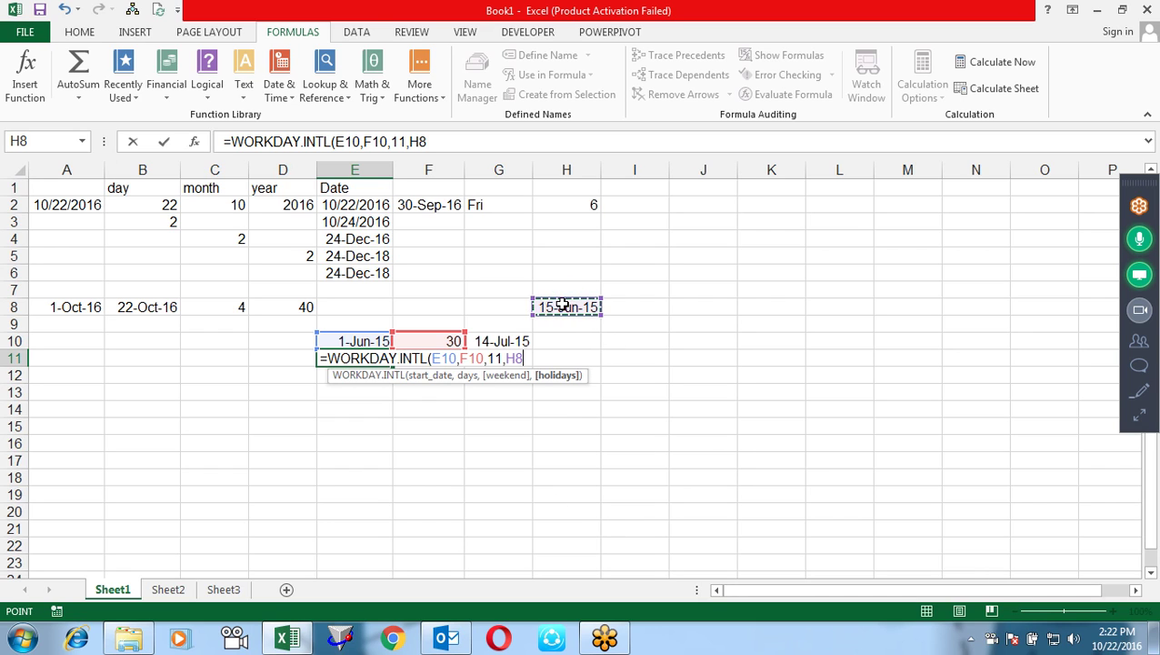
key(Return)
Step: Format E11 as a date so it shows 7-Jul-15
key(Up)
key(ctrl+shift+3)
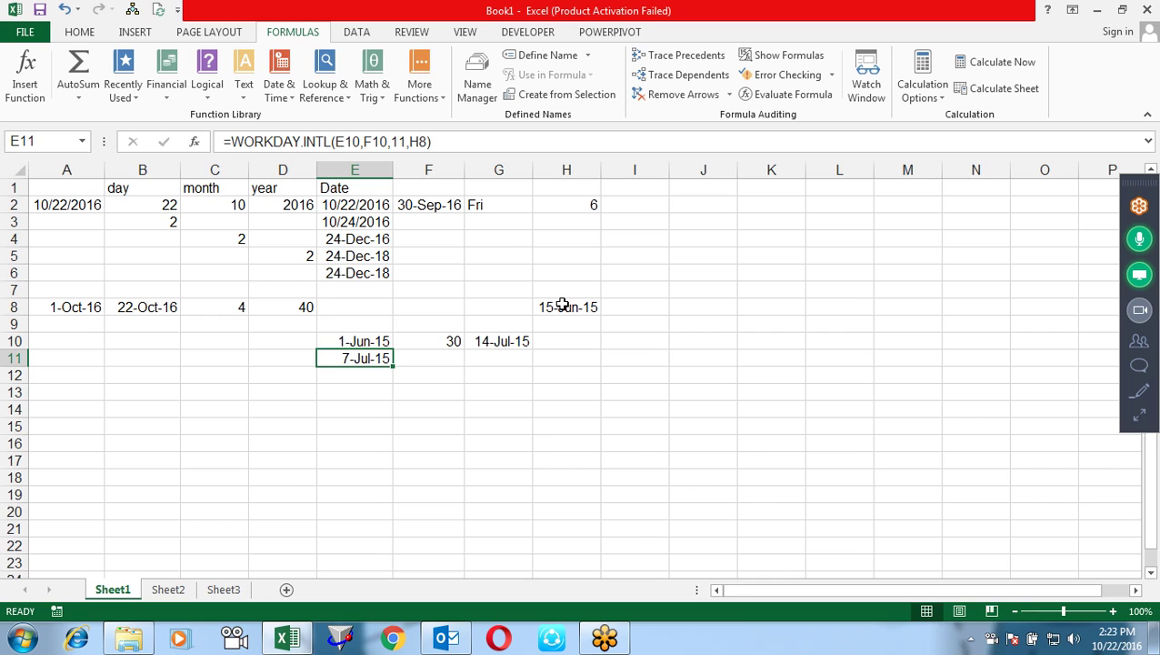
key(Down)
key(Down)
Step: Review the input dates and day count in row 10, then move to E13
key(Up)
key(Up)
key(Up)
key(Right)
key(Right)
key(Left)
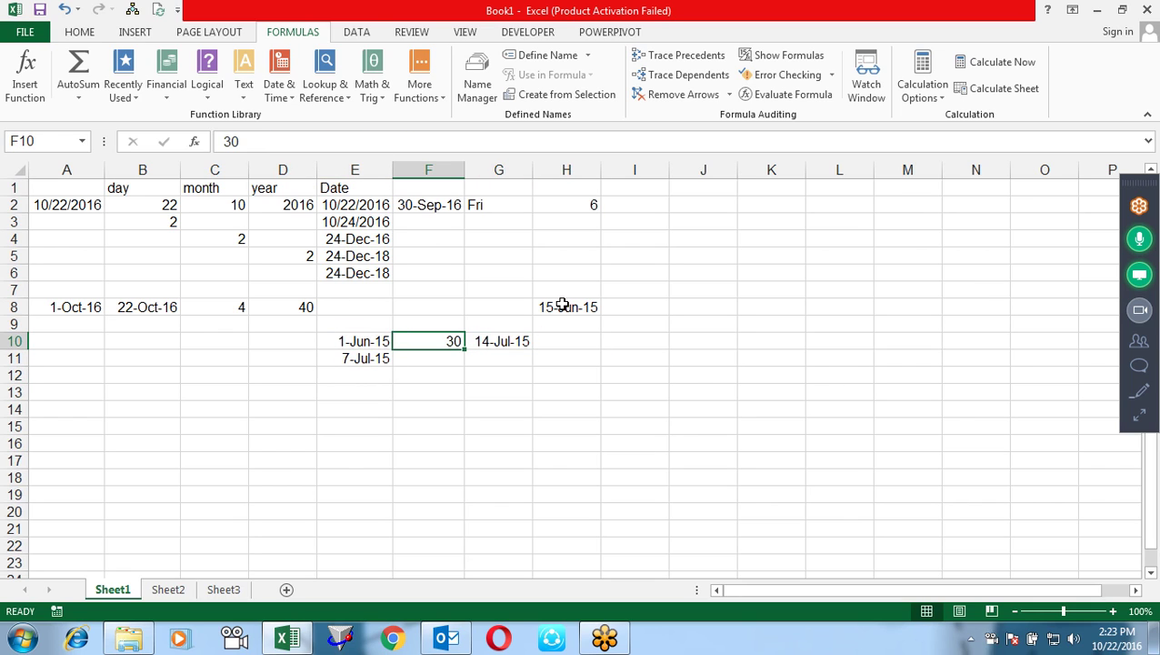
key(Down)
key(Up)
key(Left)
key(Down)
key(Down)
key(Down)
key(Up)
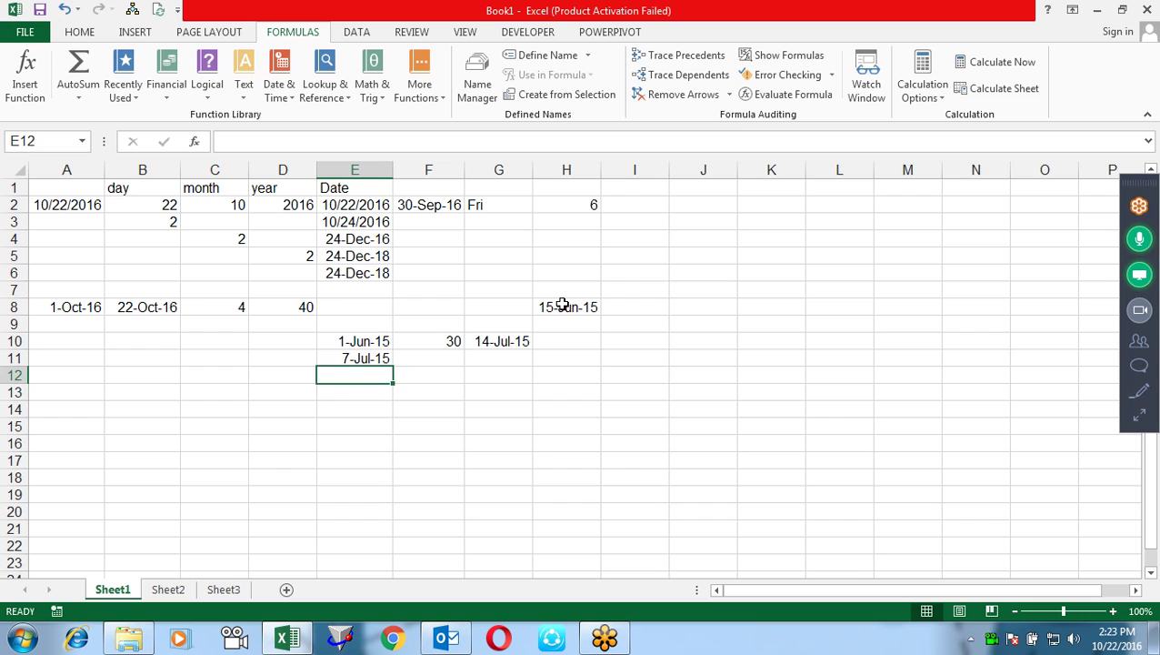
text(=)
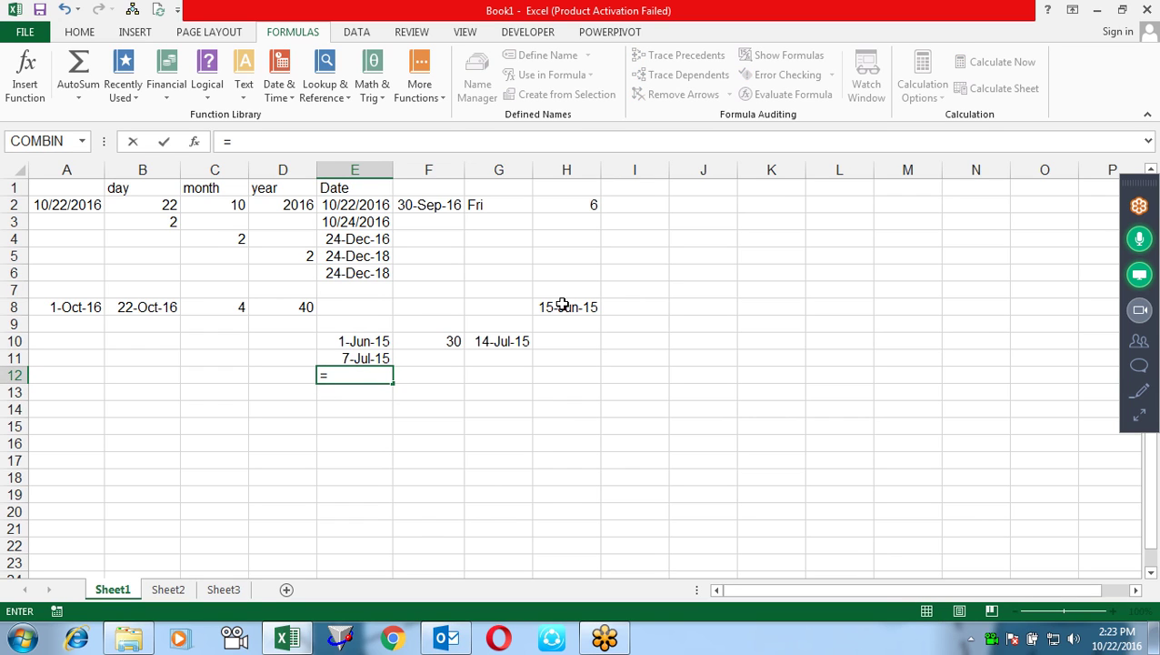
key(Escape)
key(Down)
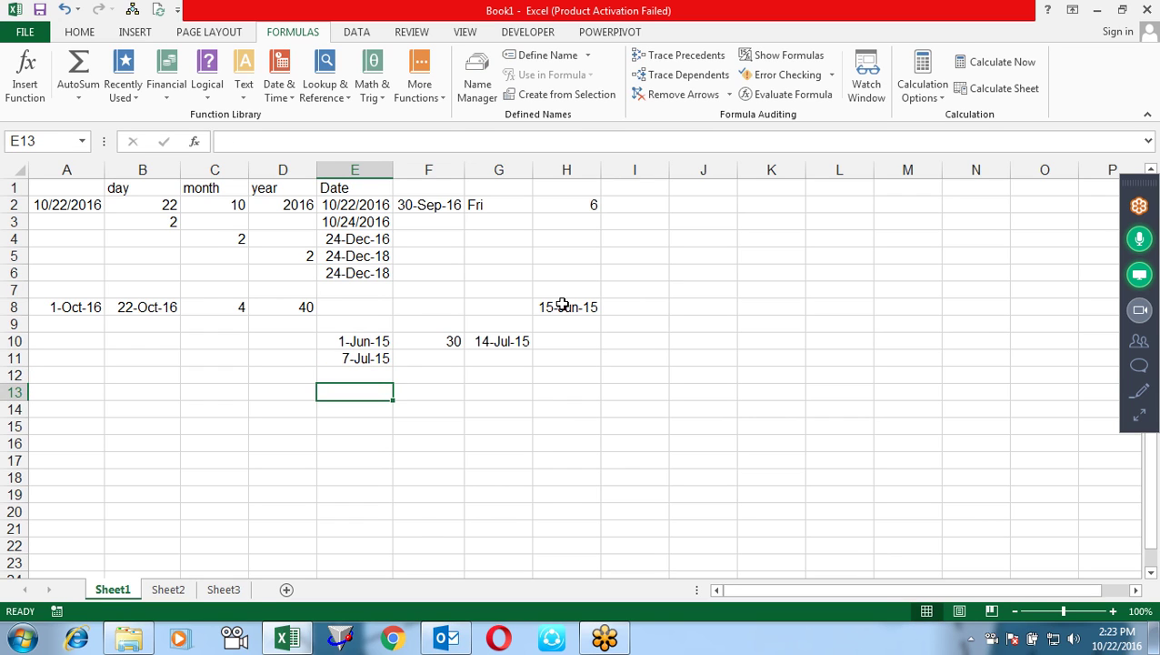
Step: Enter =NETWORKDAYS(E10,G10,H8) in E13, excluding the 15-Jun-15 holiday
text(=net)
key(Tab)
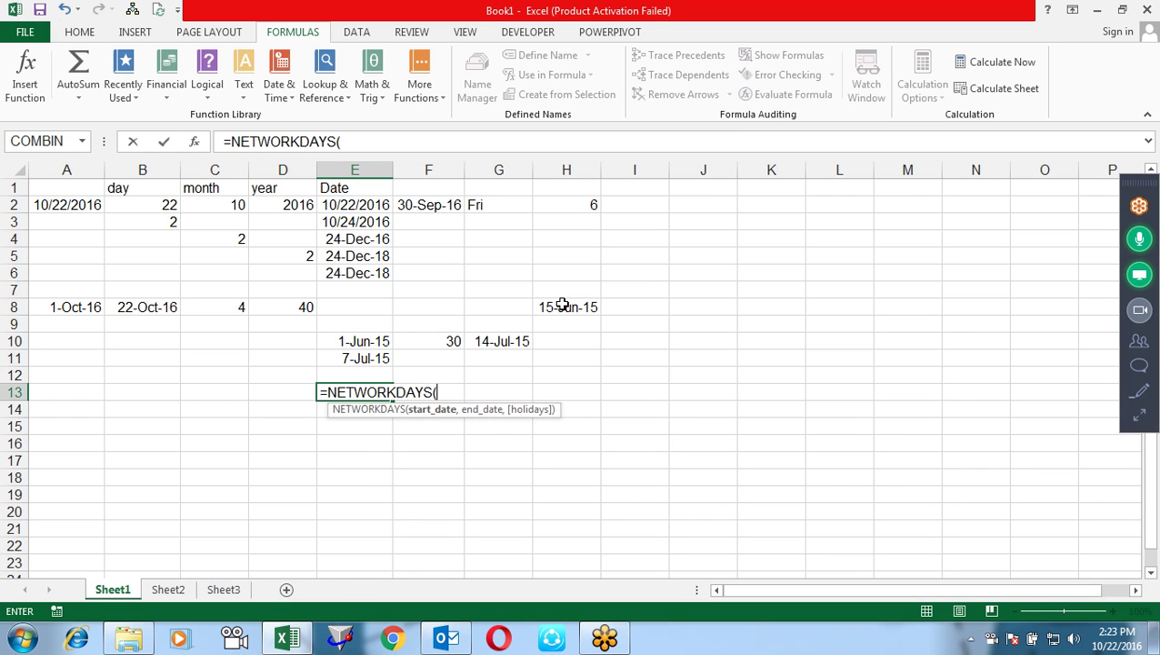
key(Up)
key(Up)
key(Up)
key(Up)
key(Down)
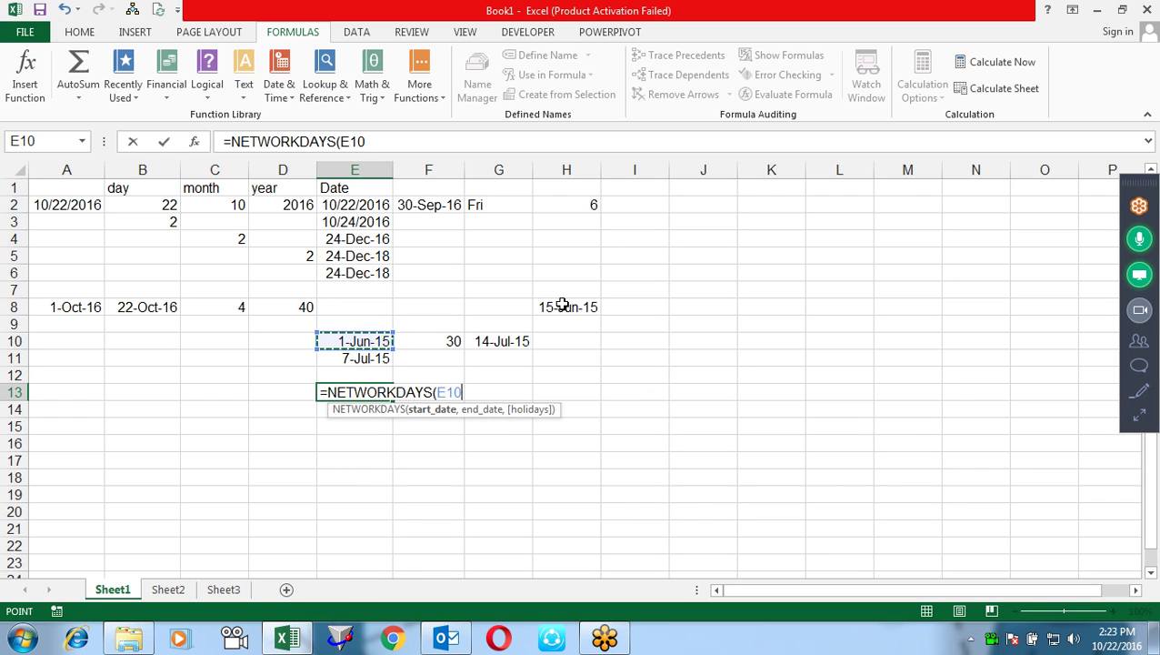
text(,)
key(Up)
key(Up)
key(Up)
key(Right)
key(Right)
text(,)
key(Up)
key(Up)
key(Up)
key(Up)
key(Right)
key(Right)
key(Right)
key(Right)
key(Left)
key(Up)
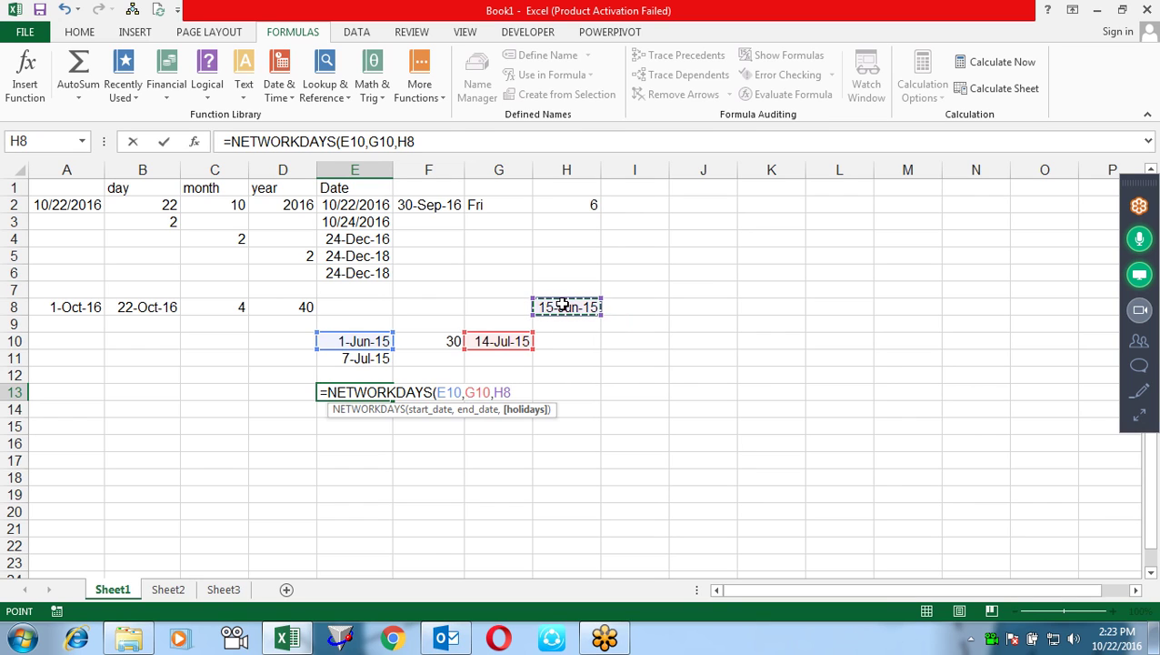
key(Return)
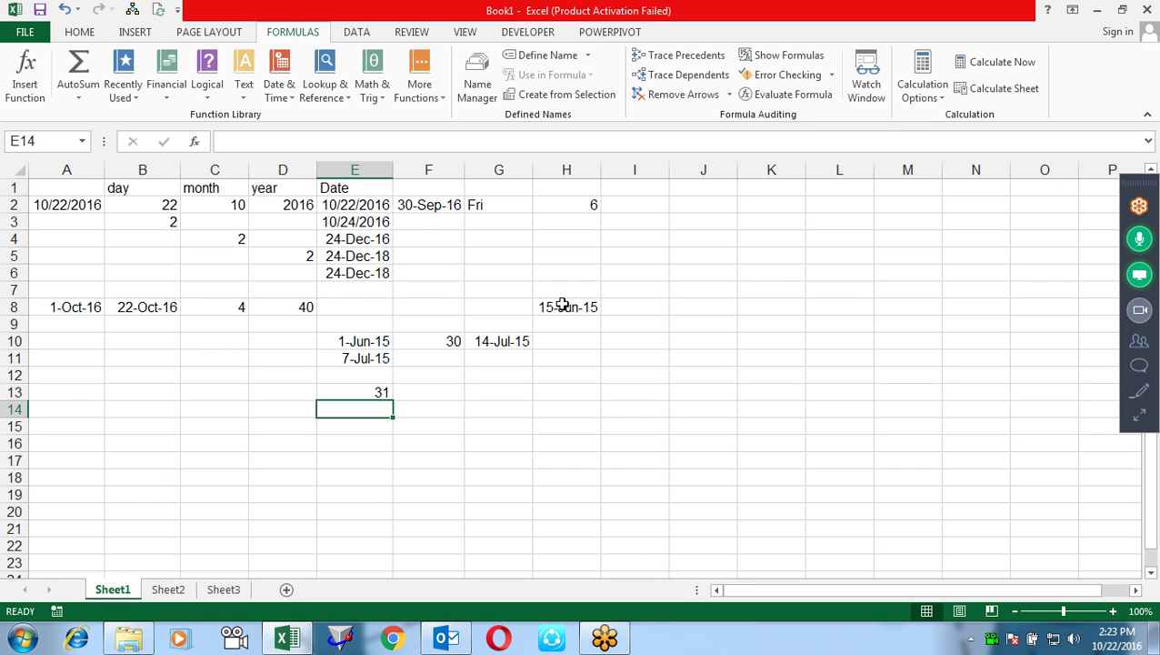
Step: Enter =NETWORKDAYS.INTL(E10,E11,11,H8) in E14, with only Sunday as the weekend
text(=)
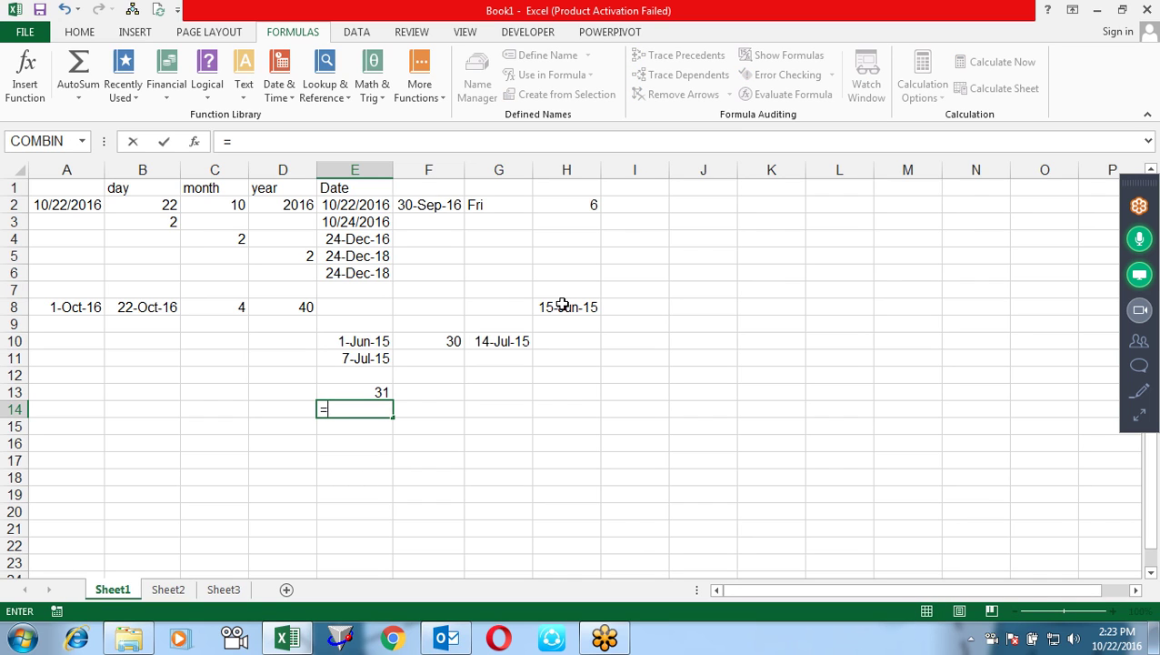
text(net)
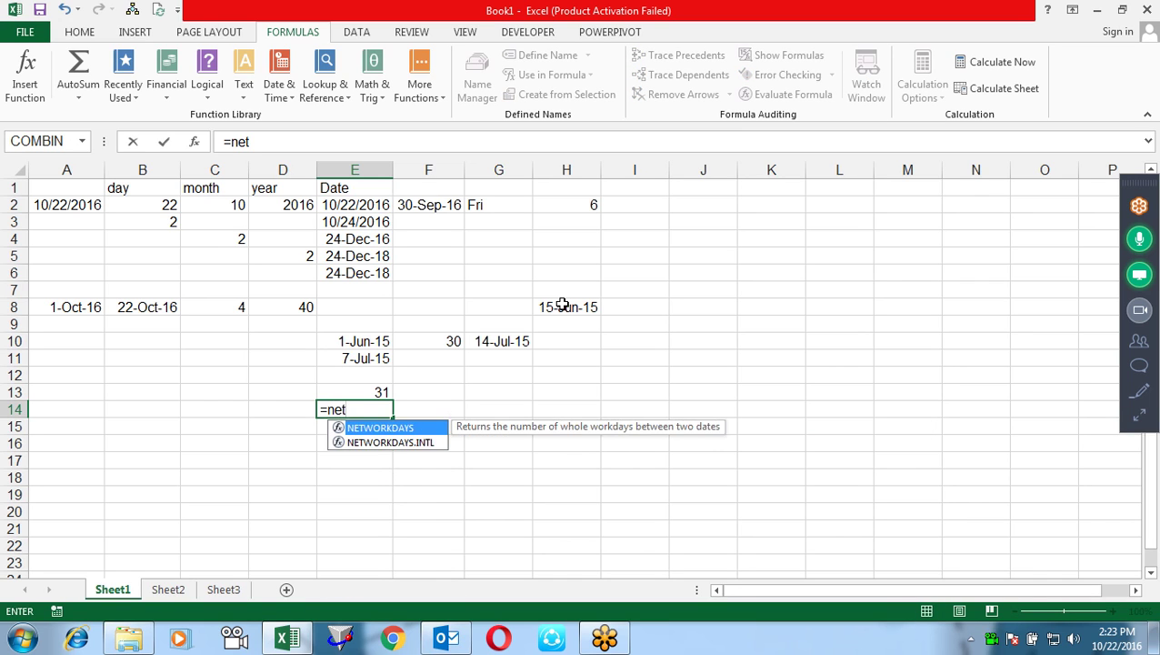
key(Down)
key(Tab)
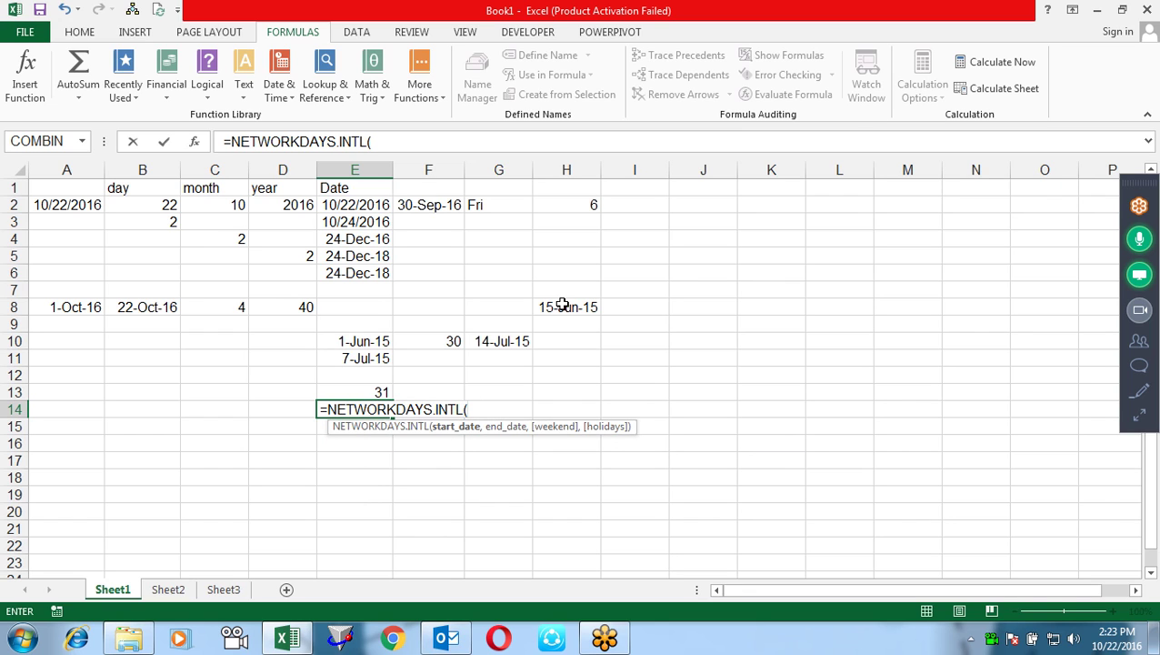
key(Up)
key(Up)
key(Up)
key(Up)
text(,)
key(Up)
key(Up)
key(Up)
text(,)
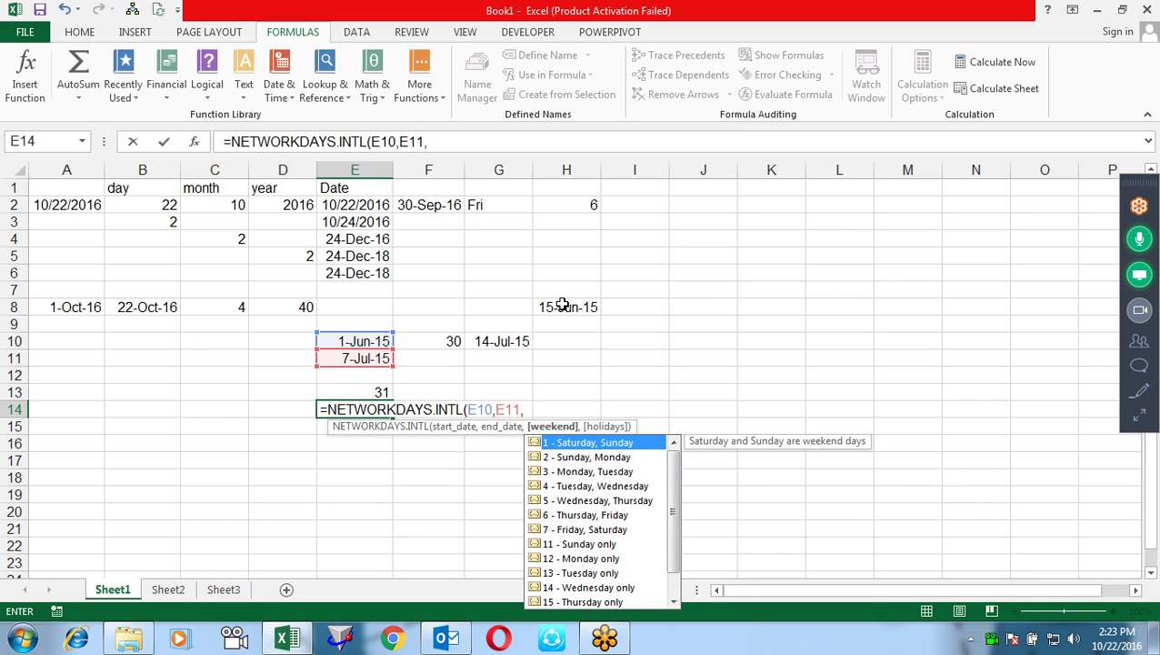
key(Down)
key(Down)
key(Down)
key(Down)
key(Down)
key(Down)
key(Down)
key(Tab)
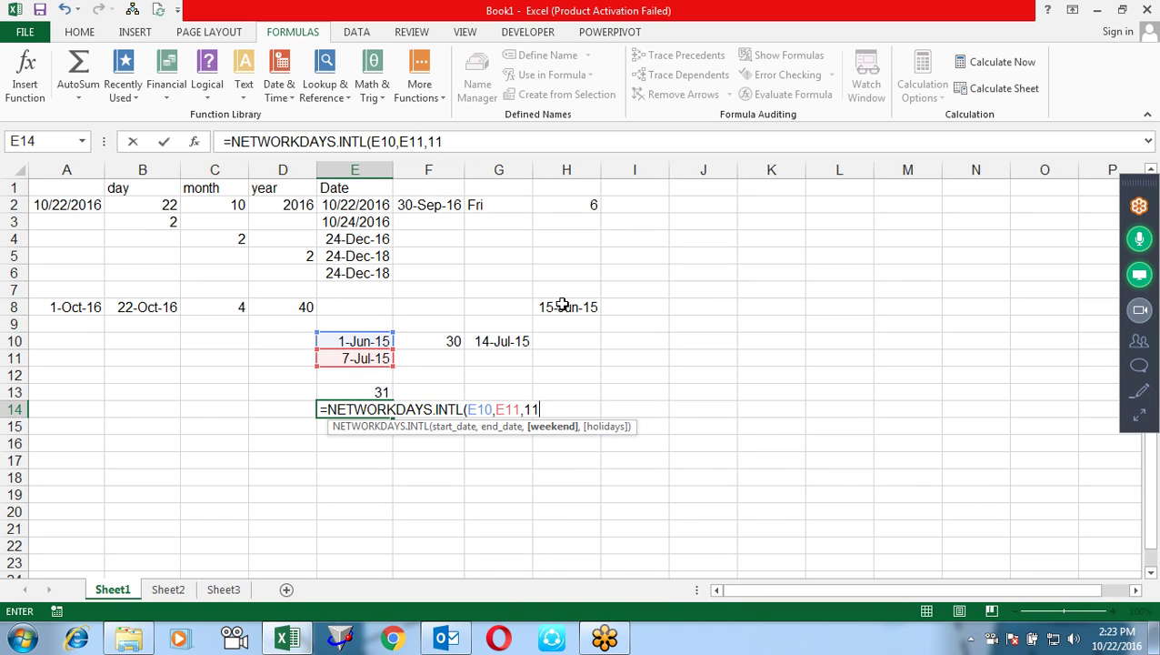
text(,)
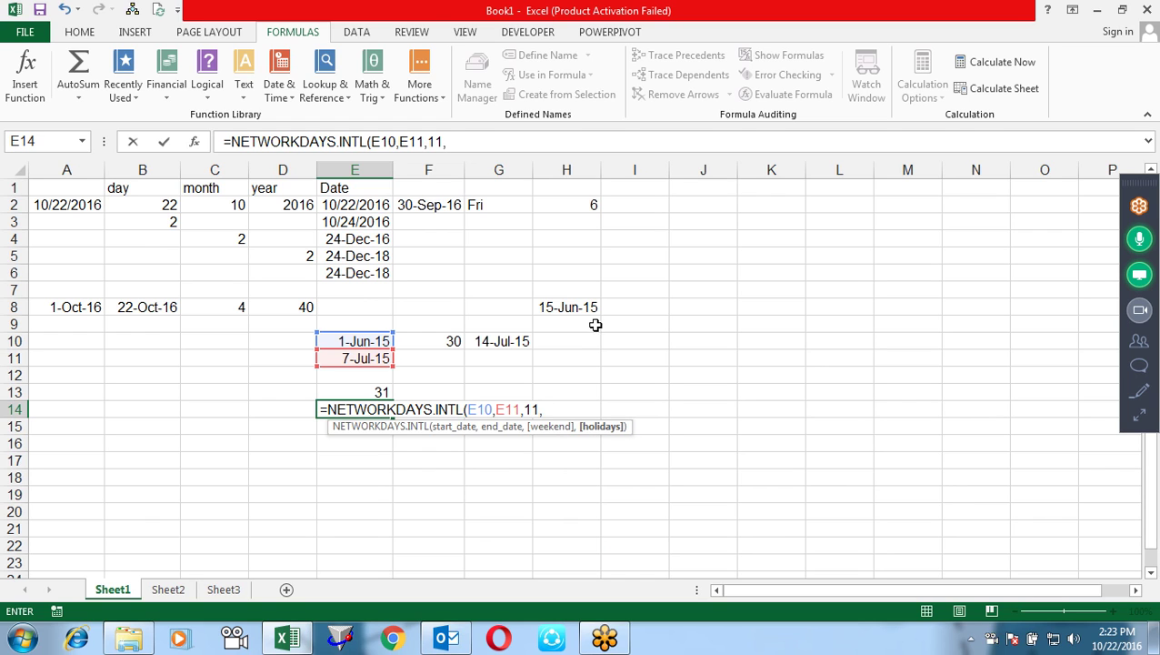
click(580, 309)
key(Return)
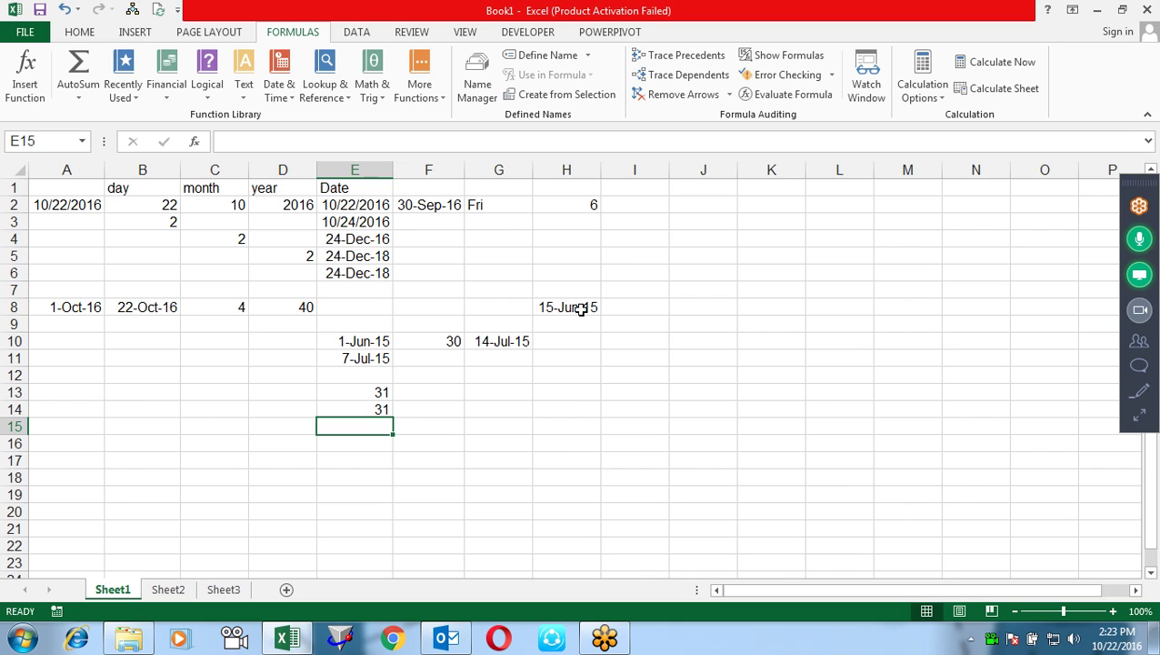
key(Up)
key(Up)
Step: Enter the date 17-Sep-1986 in A15
key(Down)
key(Down)
key(Up)
key(Up)
key(Down)
key(Down)
key(Left)
key(Left)
key(Left)
key(Left)
key(Right)
key(Left)
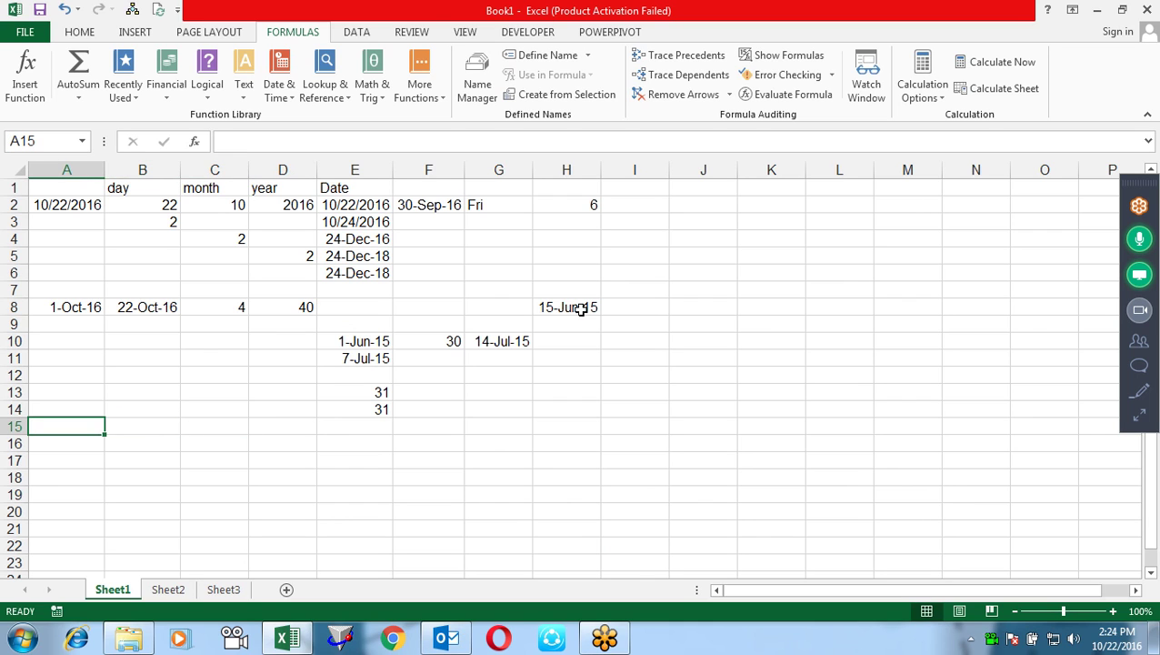
text(17-sep-1986)
key(Return)
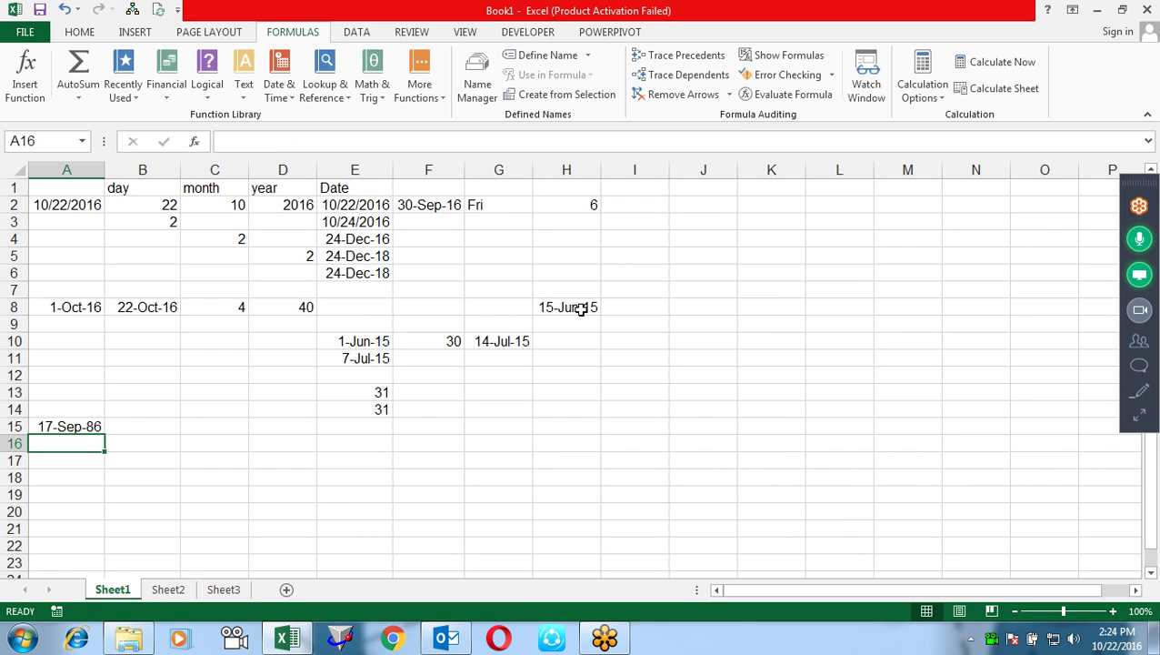
Step: Put today's date in A17 with the d-mmm-yy format, showing 22-Oct-16
key(Down)
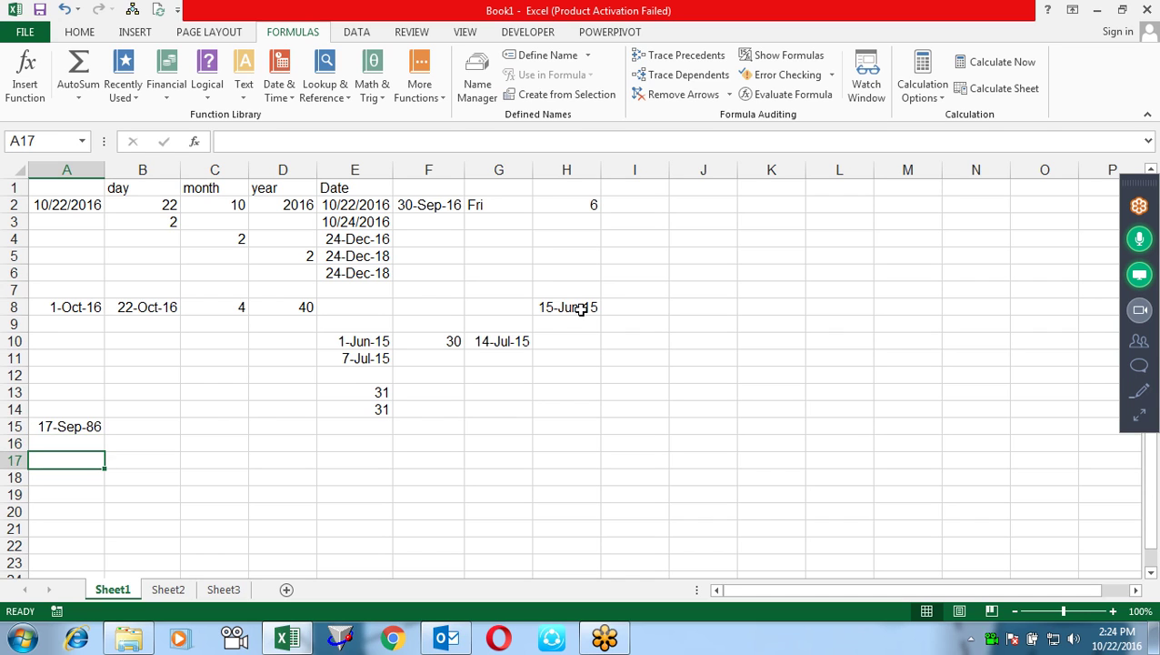
key(ctrl+semicolon)
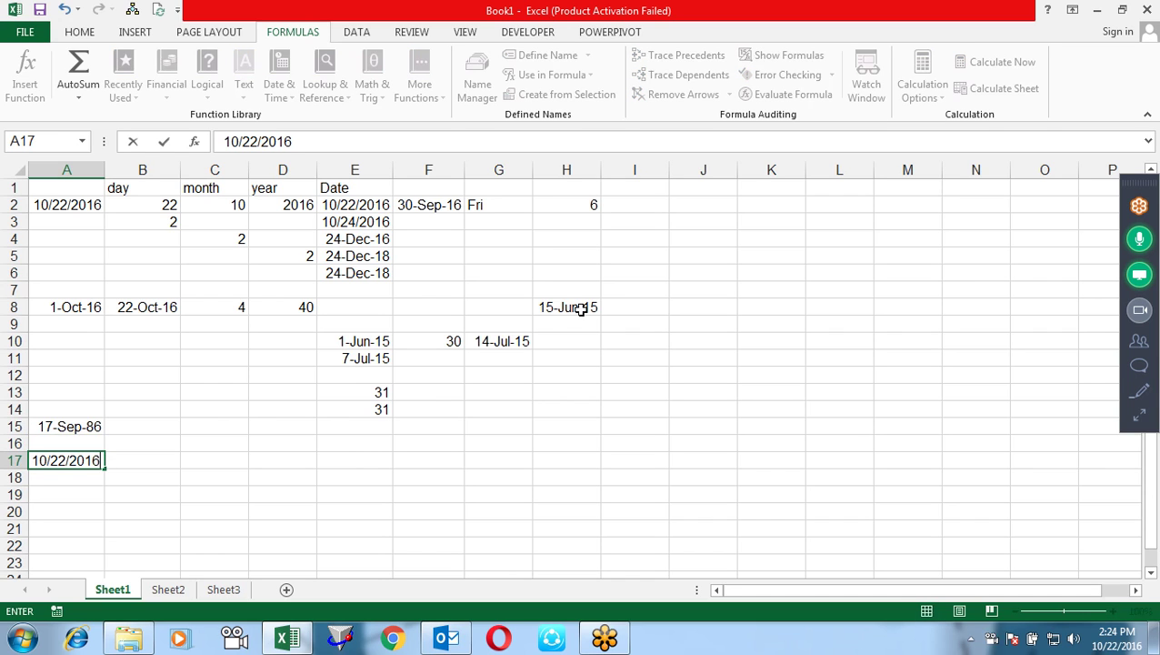
key(Return)
key(Up)
key(ctrl+shift+3)
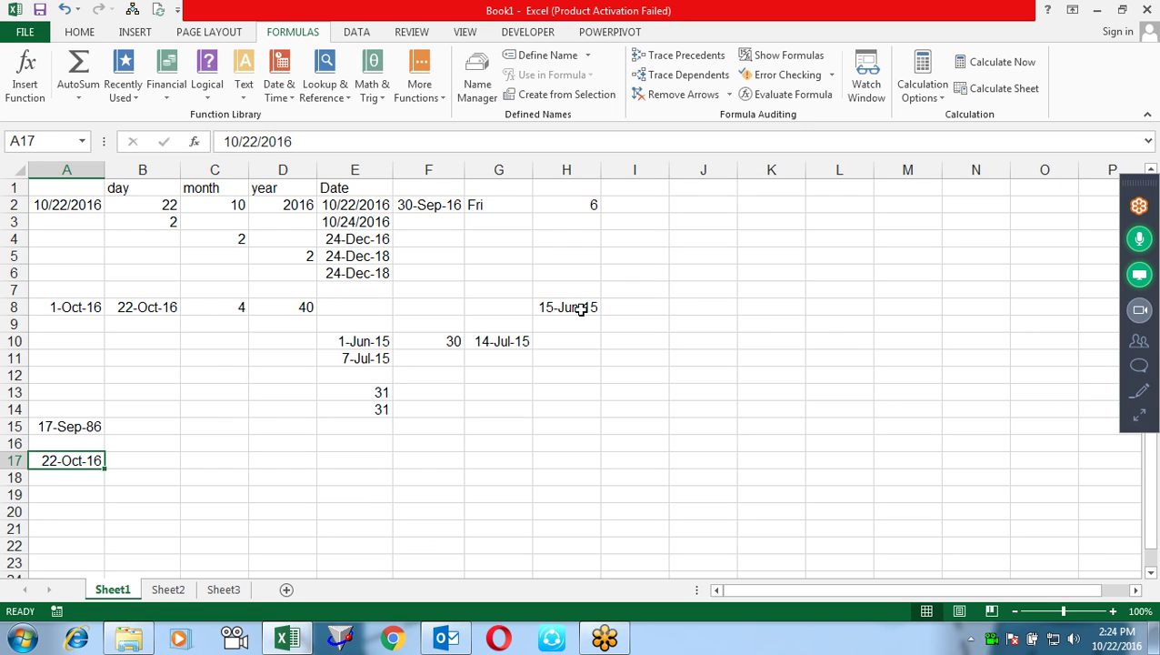
Step: Add the headings Days, Month and Year across C17 to E17
key(Down)
key(Right)
key(Right)
key(Left)
key(Right)
key(Up)
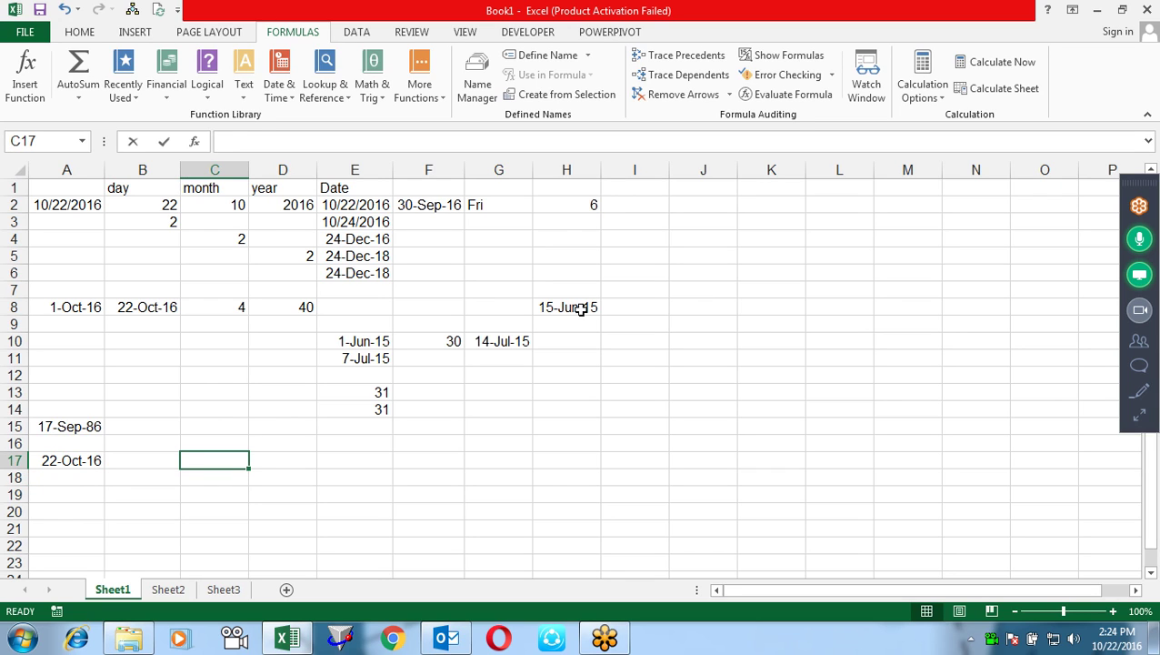
text(Days)
key(Tab)
text(Month)
key(Tab)
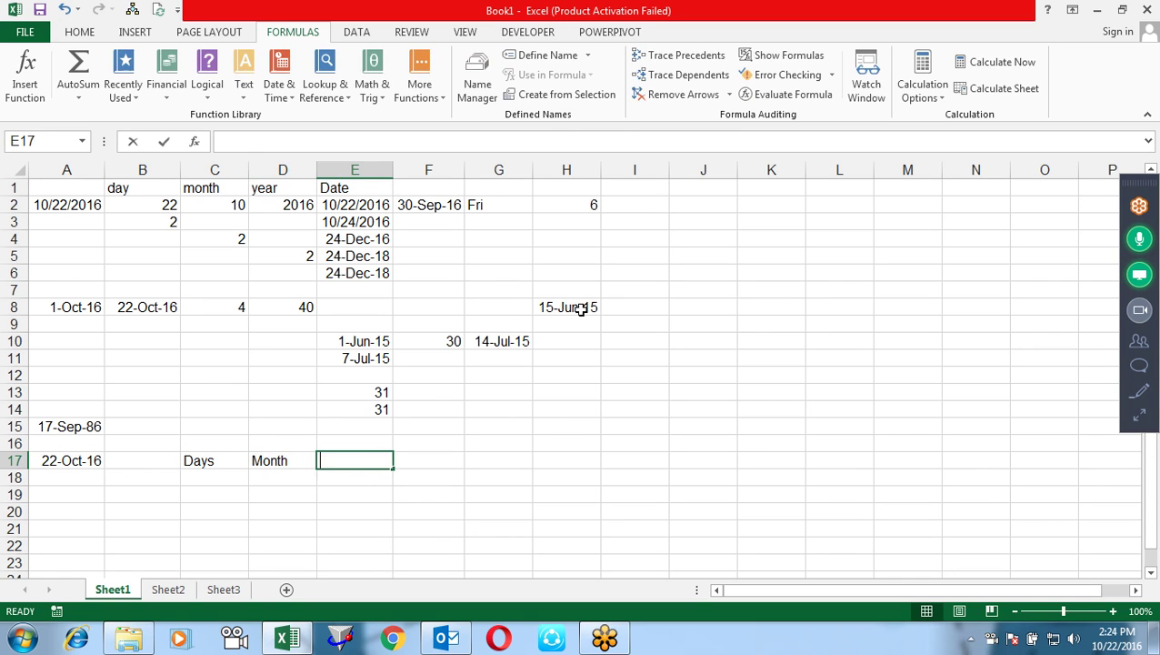
text(Year)
key(Return)
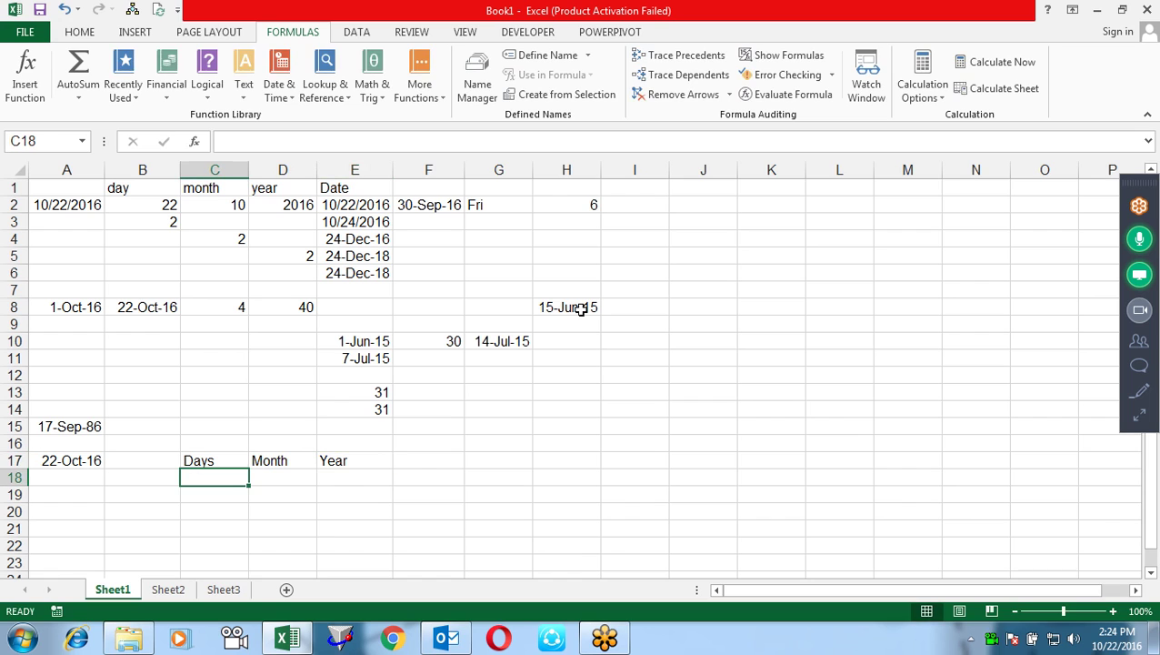
text(=)
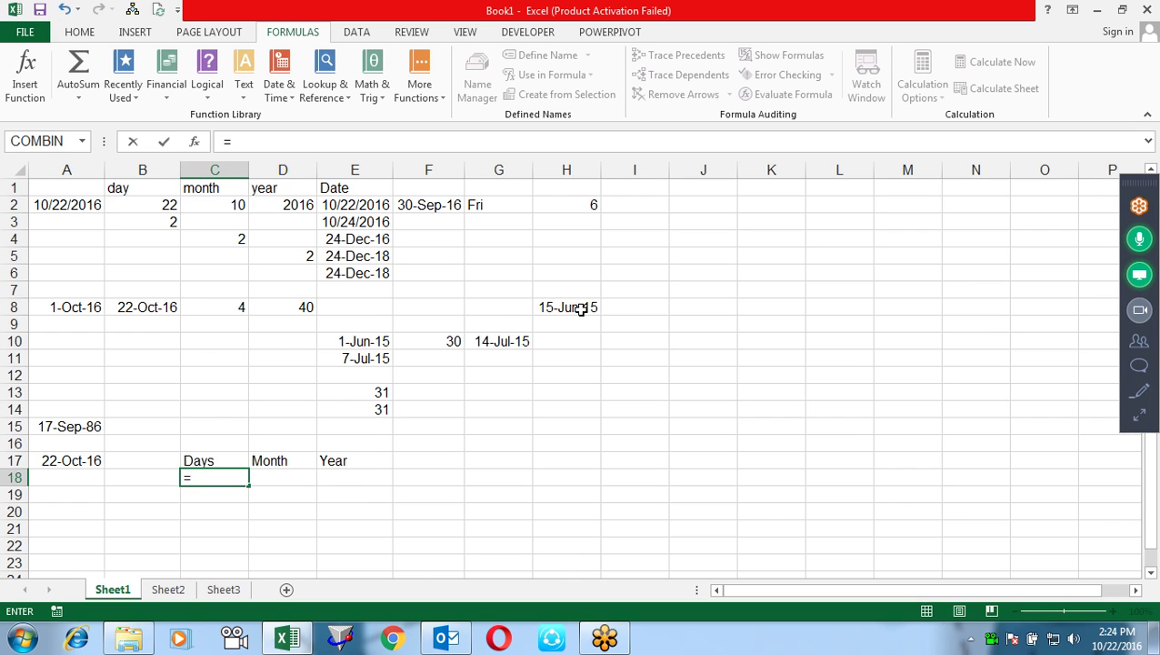
text(date)
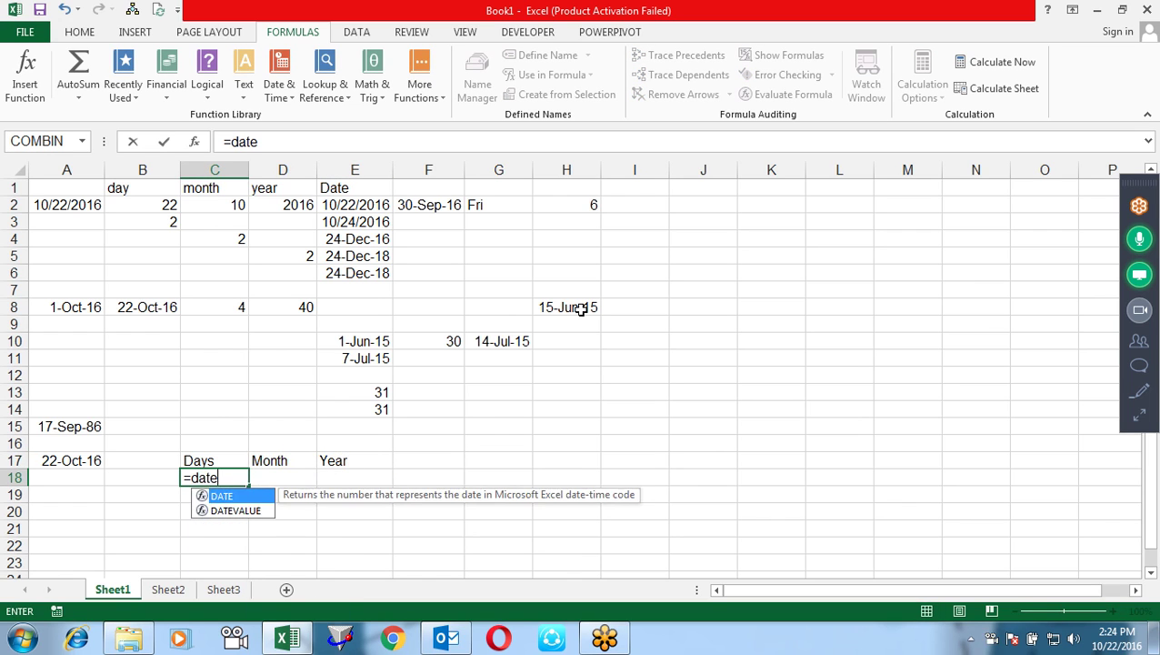
text(dif)
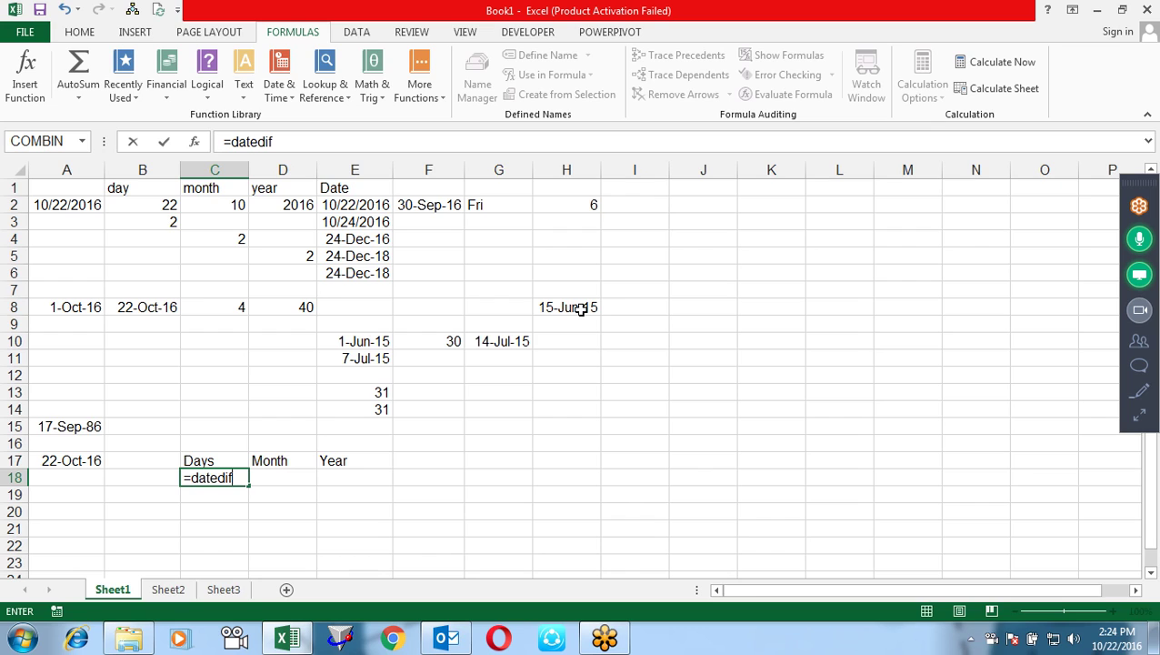
Step: Complete =DATEDIF(A15,A17,"d") in C18, giving 10993 days
text(()
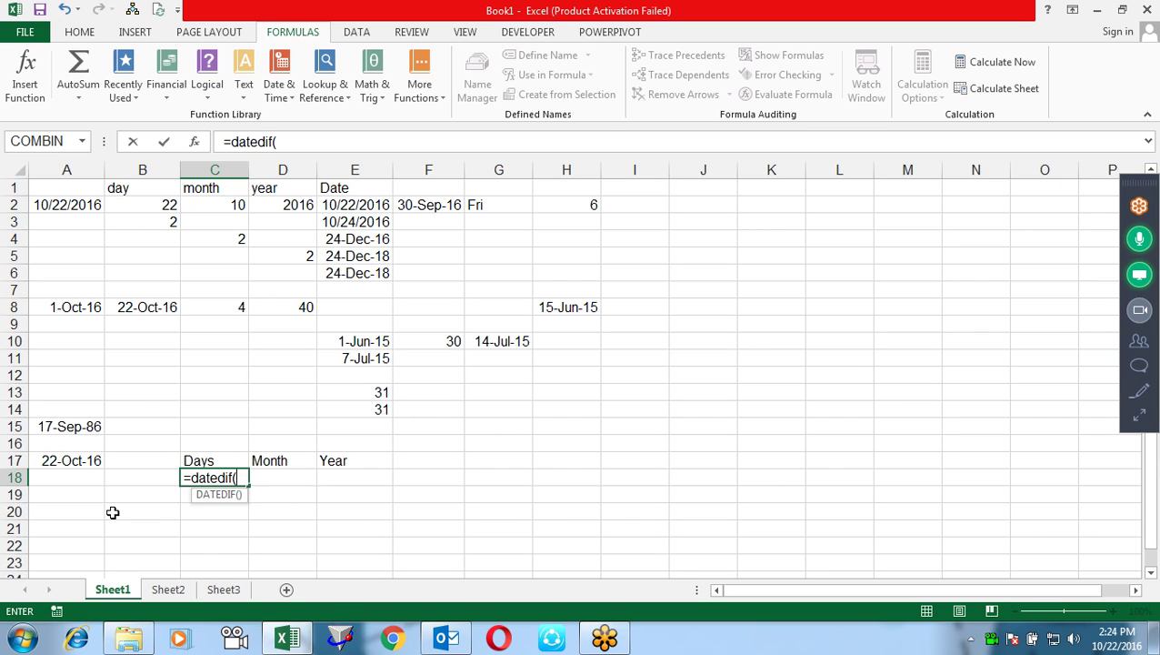
click(68, 426)
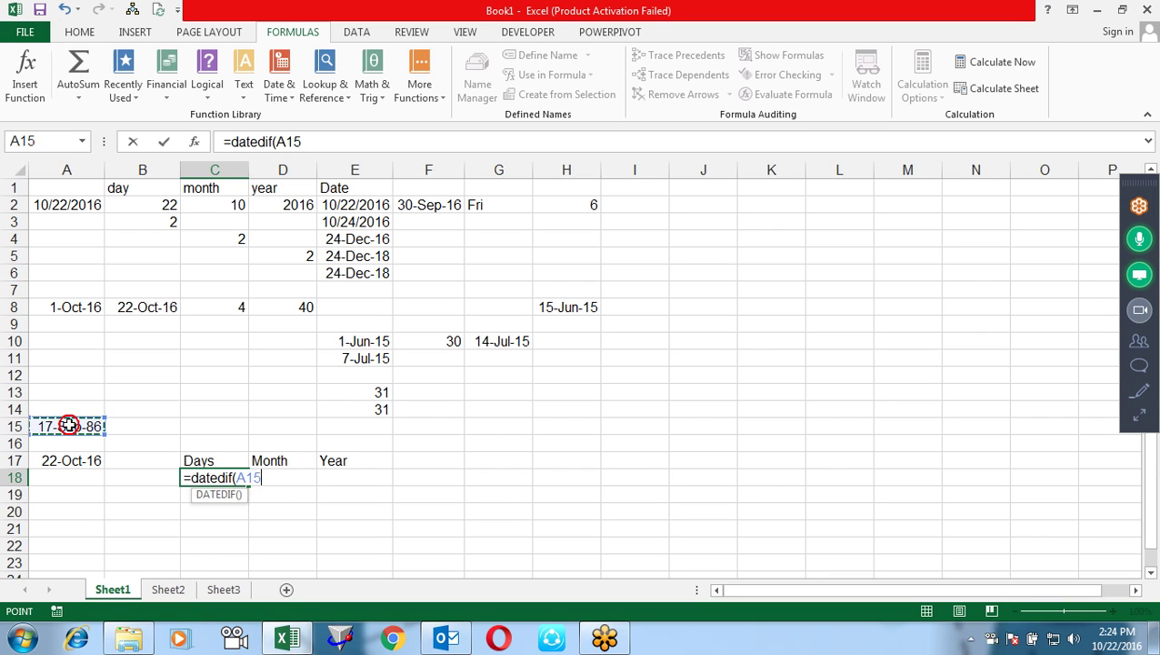
text(,)
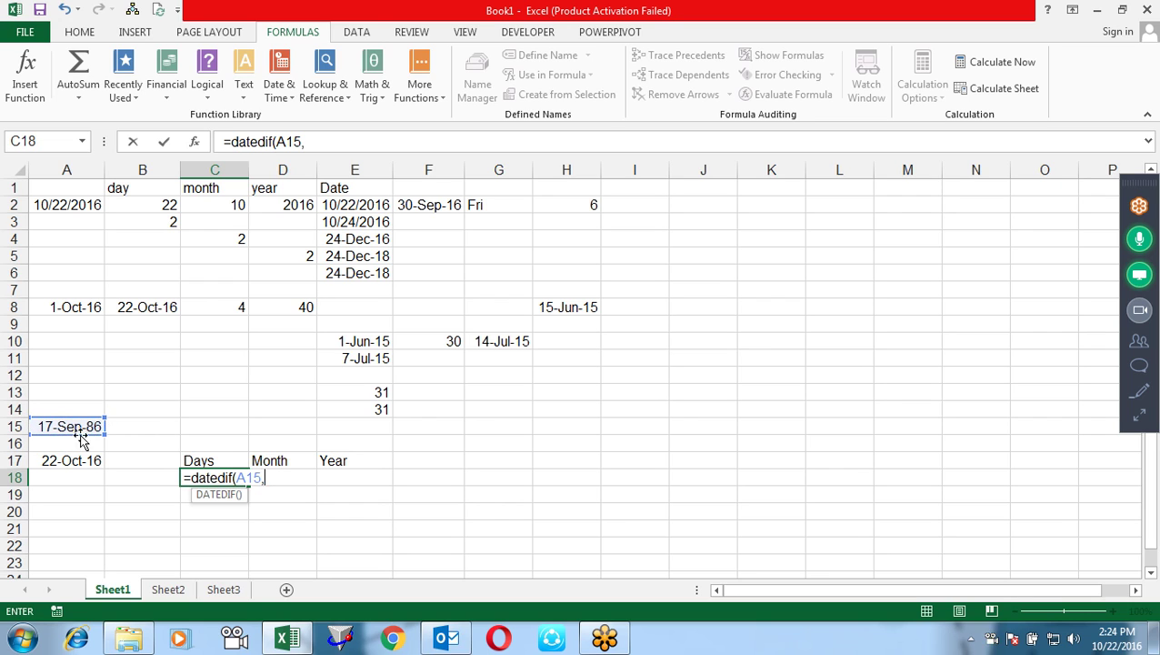
click(80, 464)
text(,")
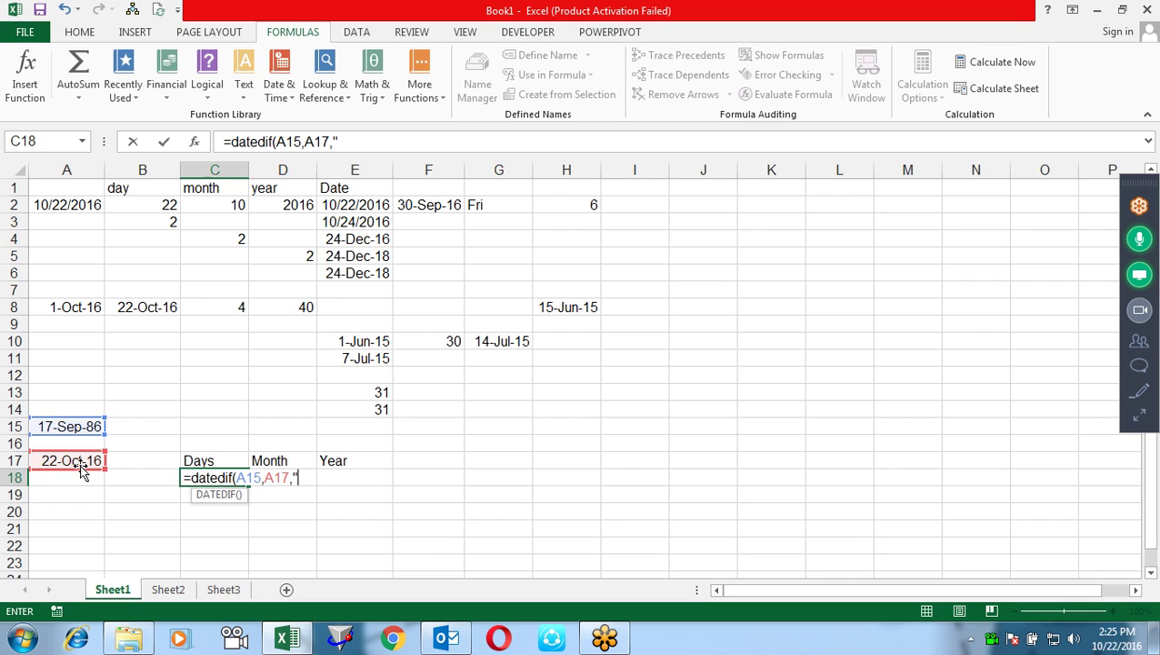
text(d"))
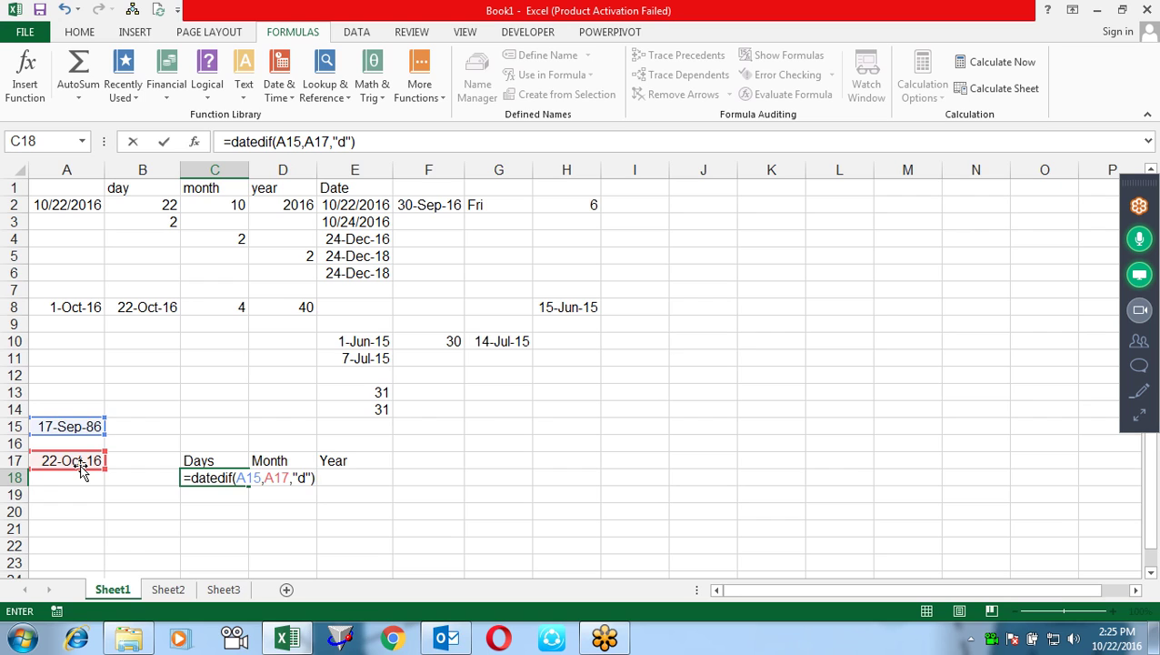
key(Return)
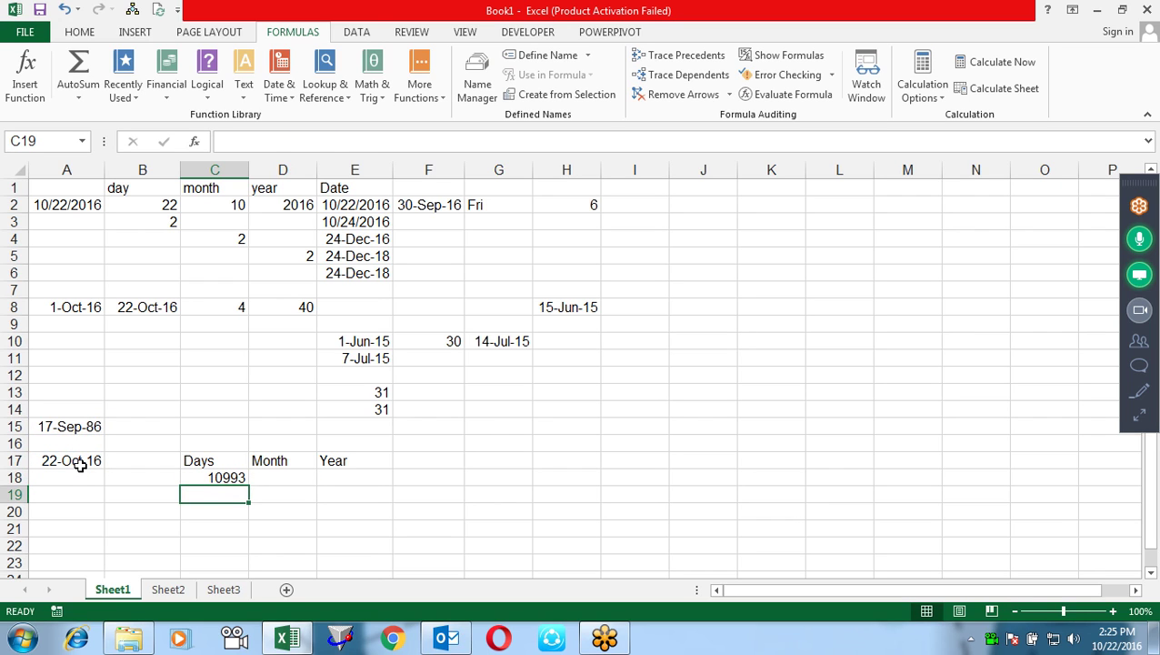
key(Up)
key(Right)
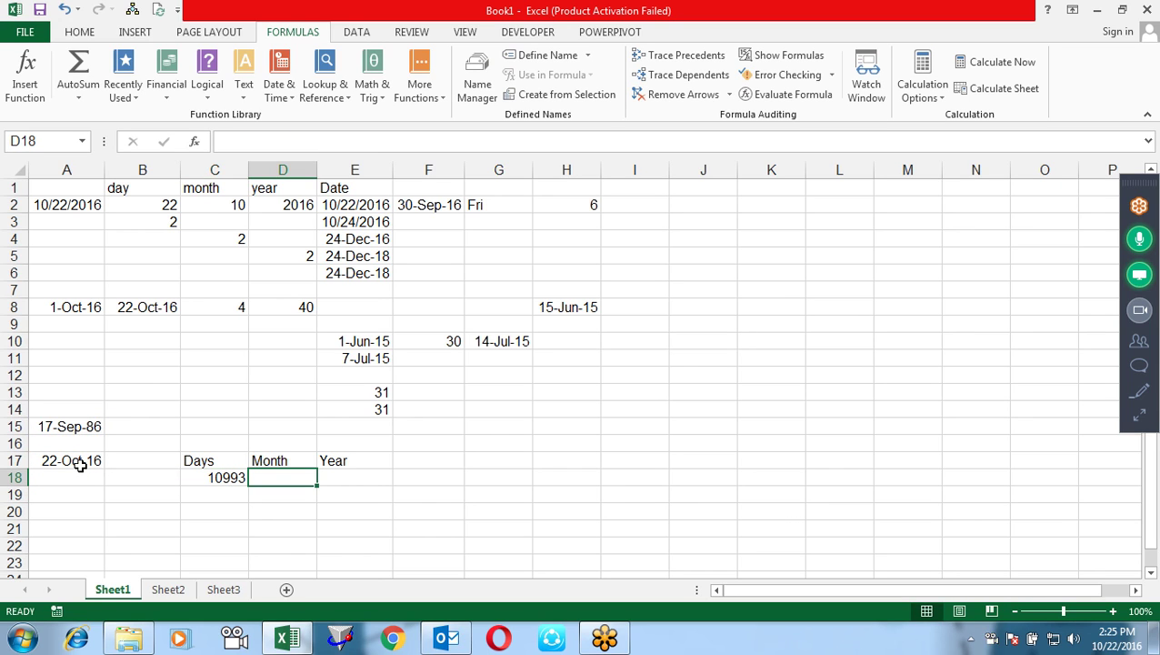
Step: Type =DATEDIF(A15,A17,"m") in D18 to count the months between the dates
text(=datedif()
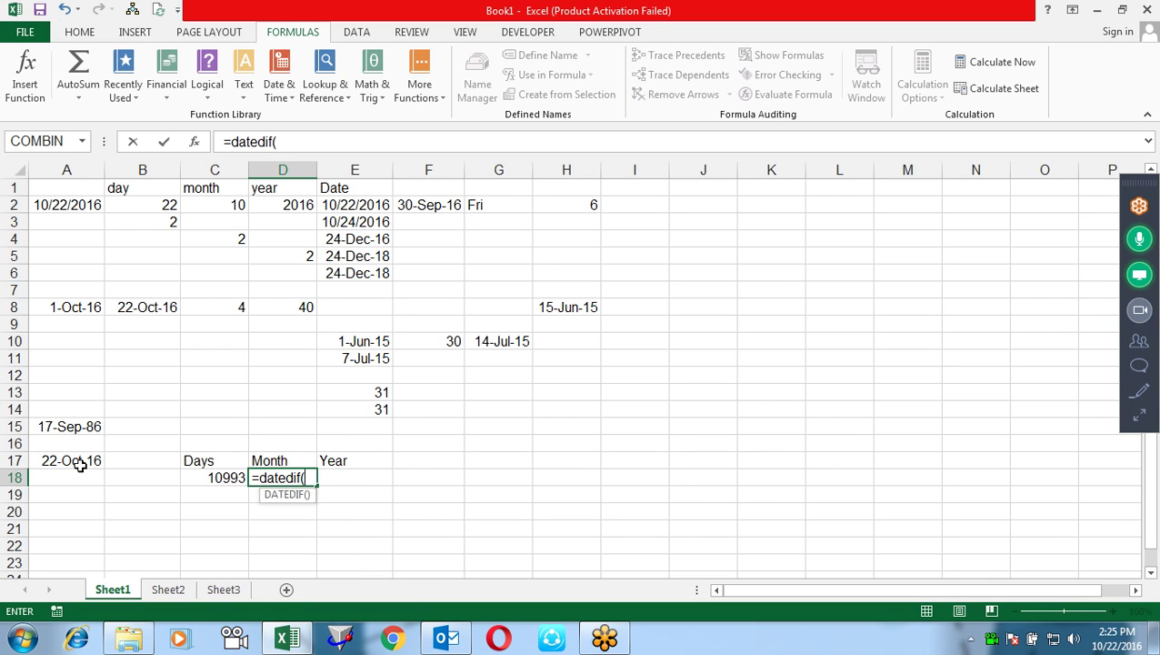
click(70, 425)
text(,)
click(71, 461)
text(,)
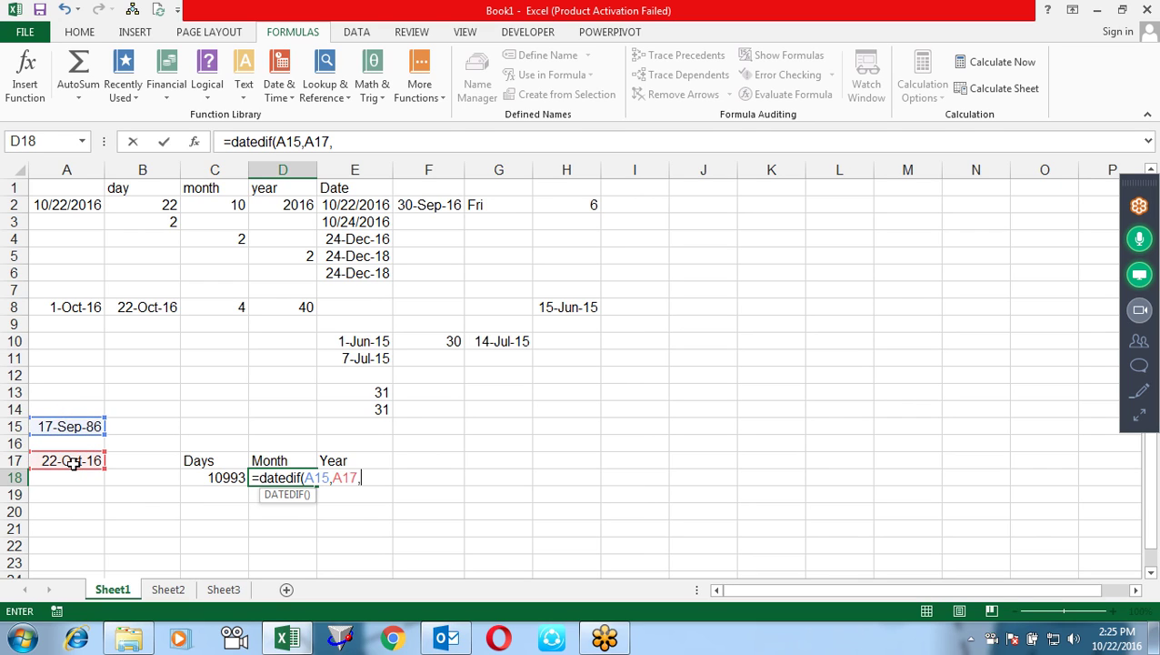
text("m")
text())
Step: Enter the months formula in D18, giving 361
key(Return)
key(Up)
key(Right)
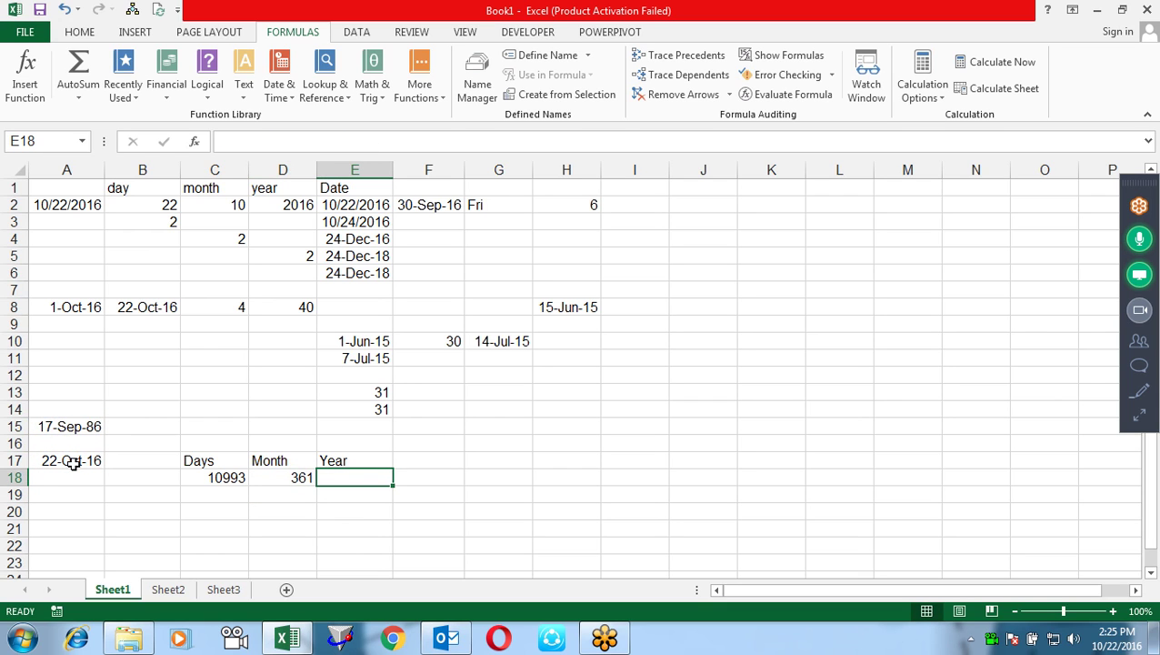
Step: Enter =DATEDIF(A15,A17,"y") in E18, giving 30 years
text(=datedif()
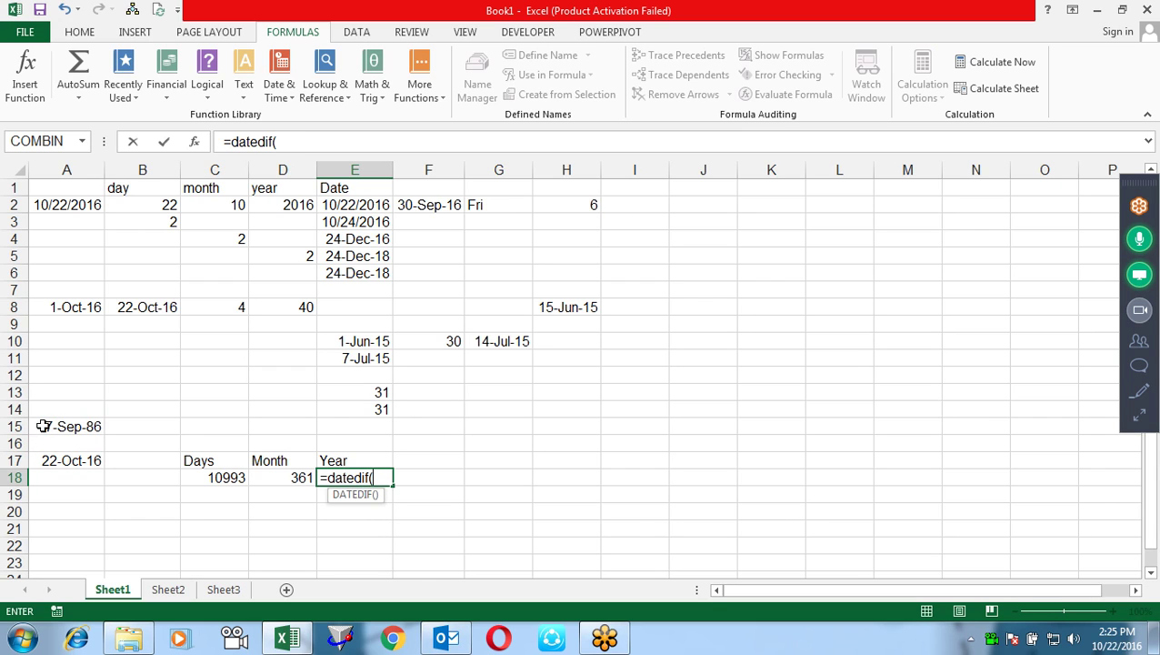
click(43, 425)
text(,)
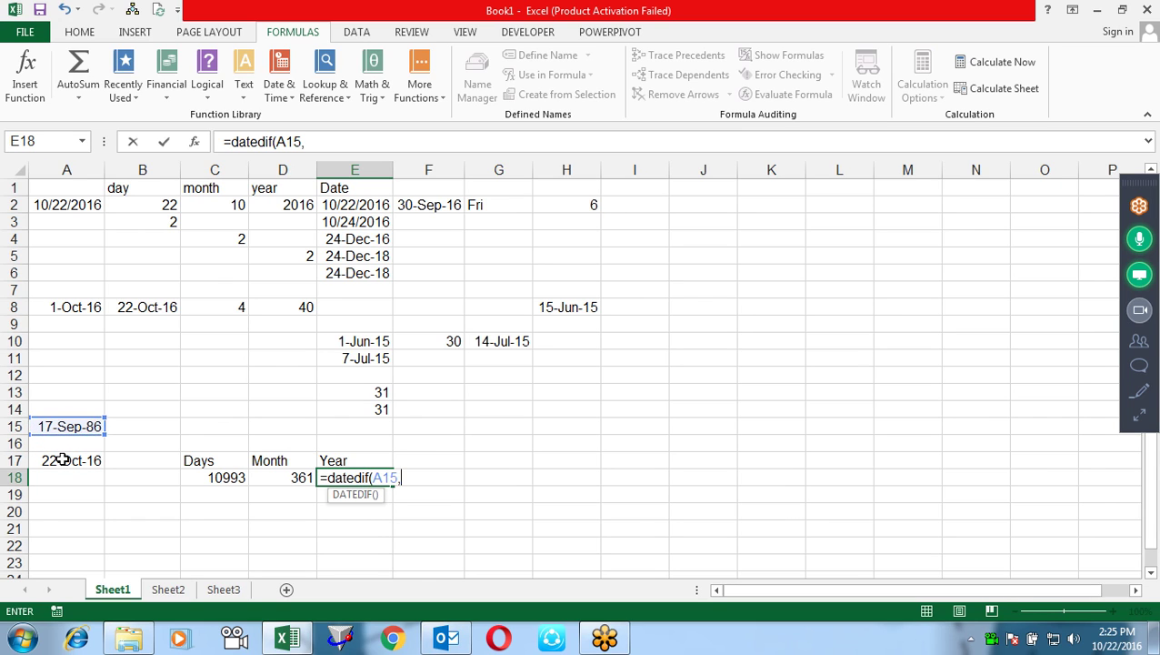
click(61, 461)
text(,"y"))
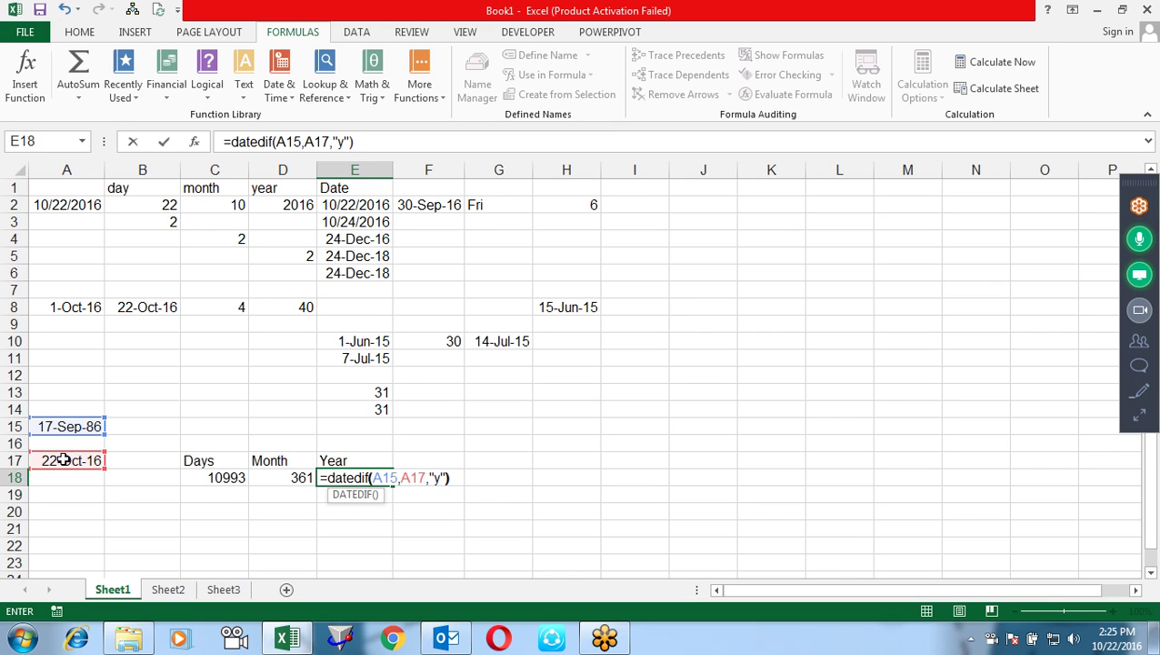
key(Return)
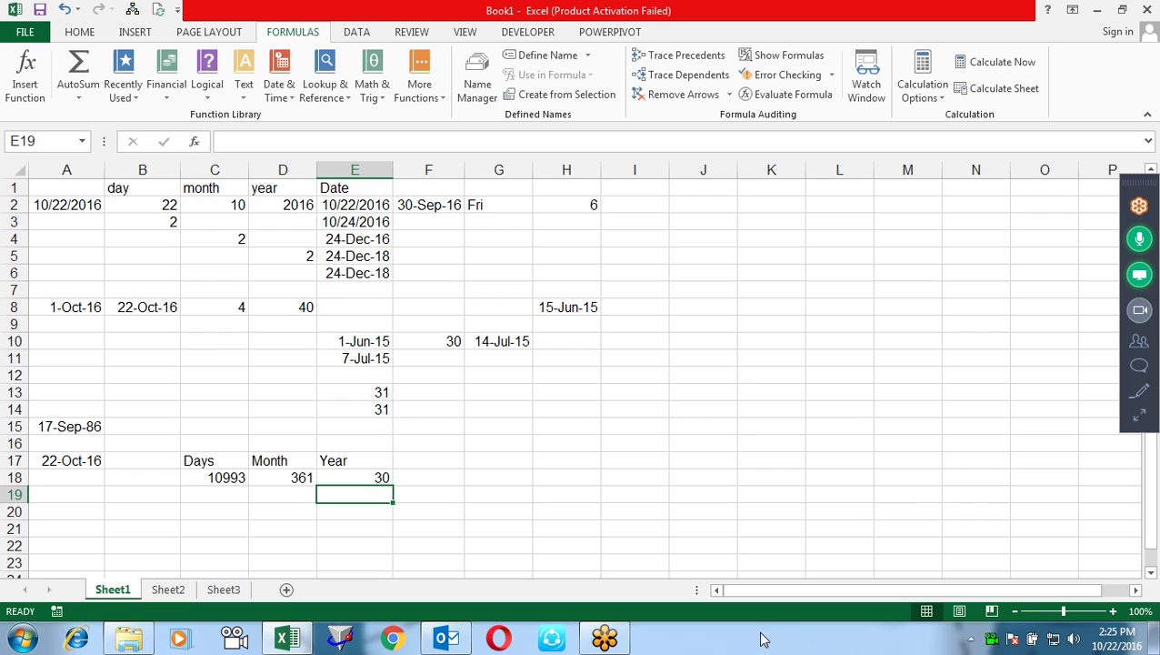
click(372, 478)
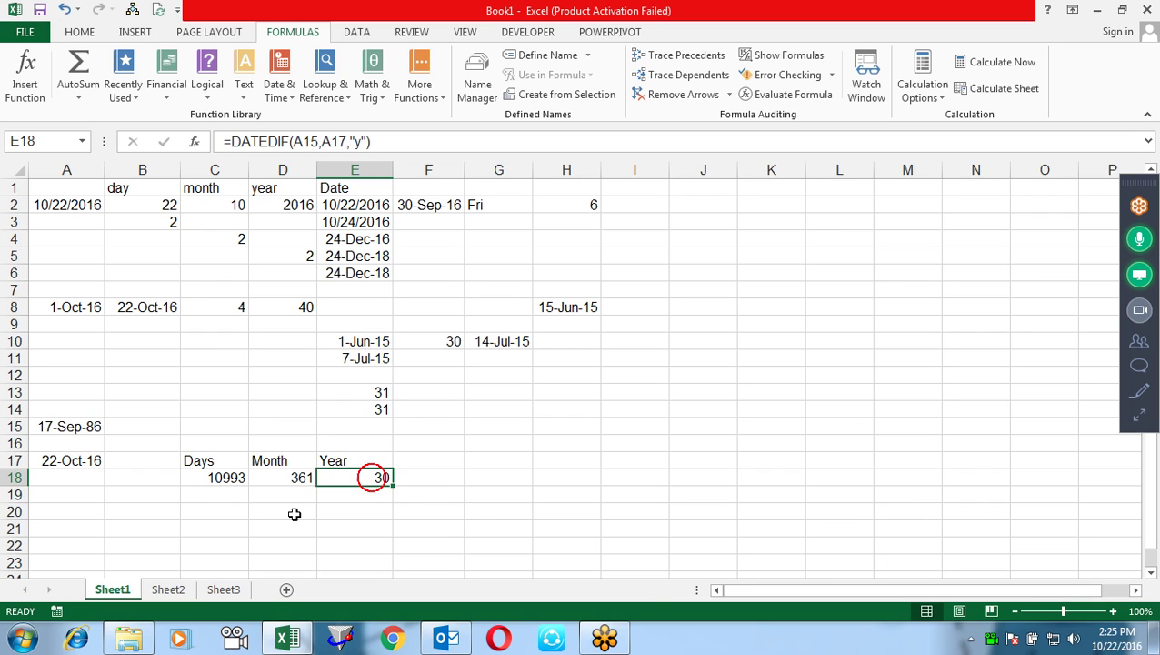
click(293, 494)
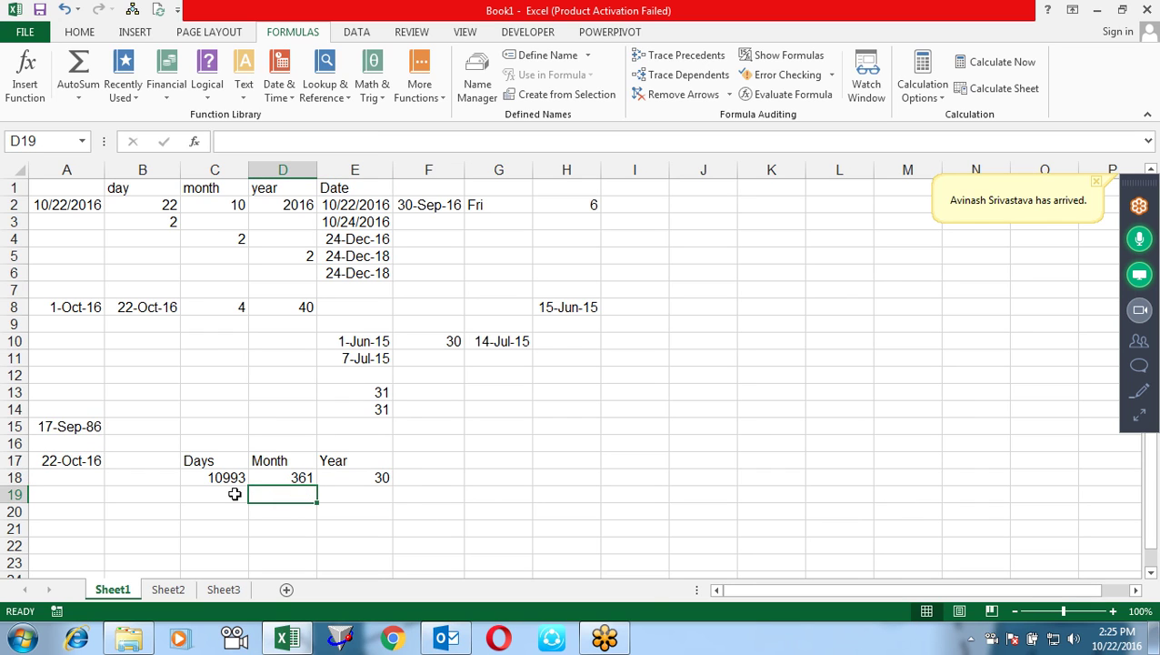
click(234, 494)
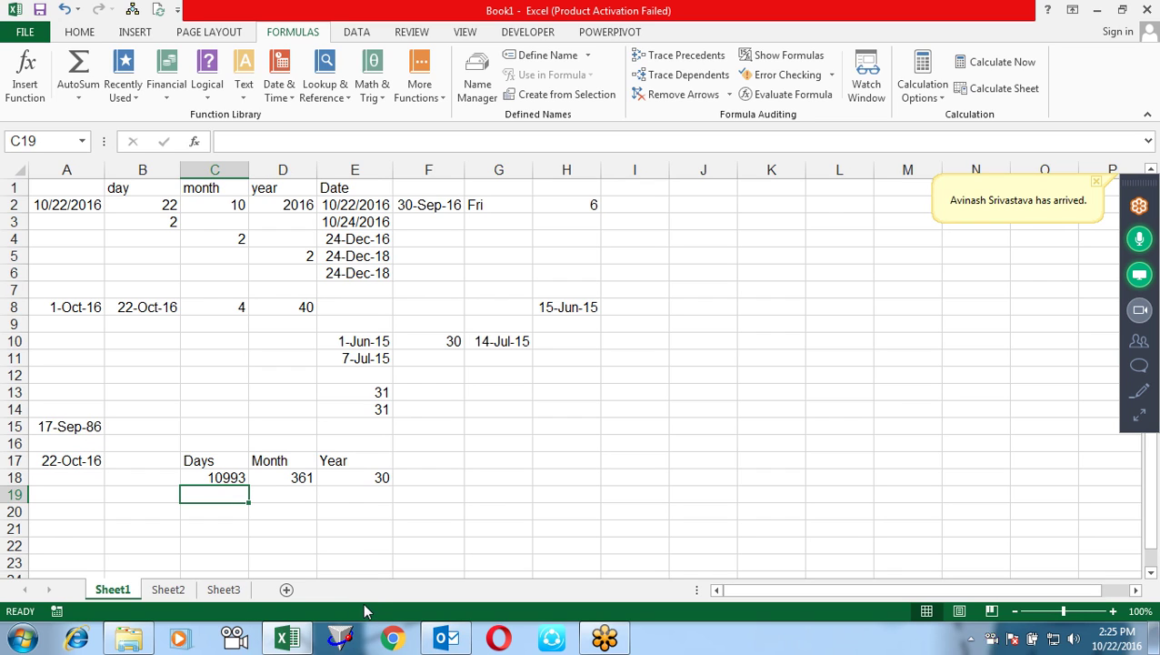
Step: Enter =DATEDIF(A15,A17,"md") in C19, giving 5 leftover days
text(=)
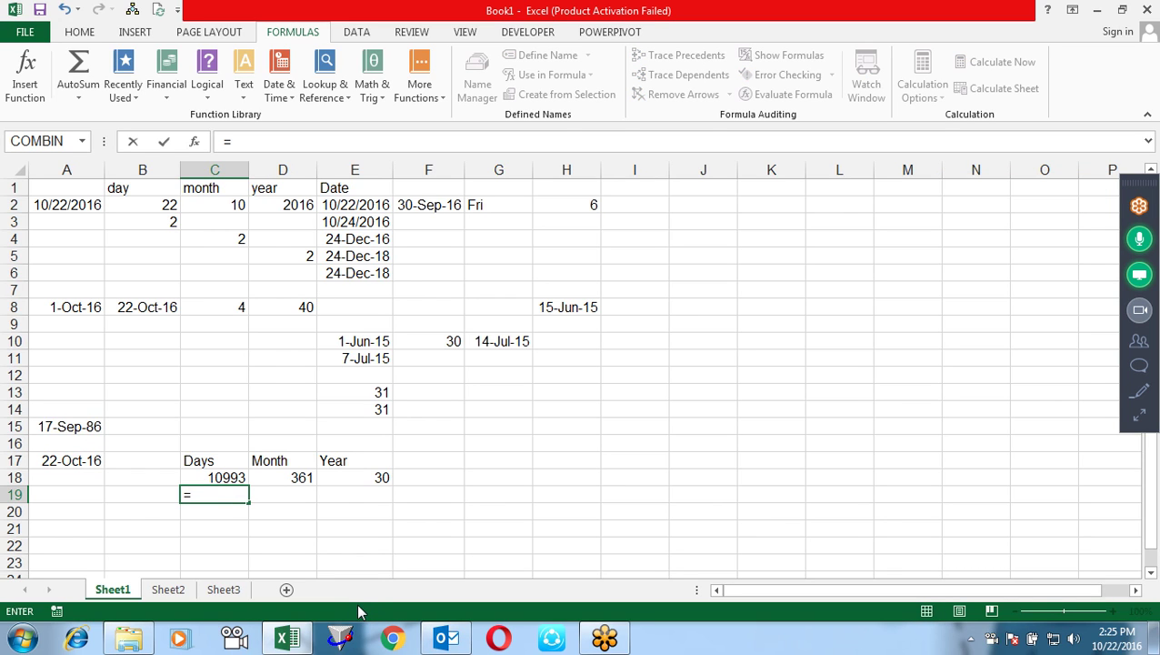
text(dated)
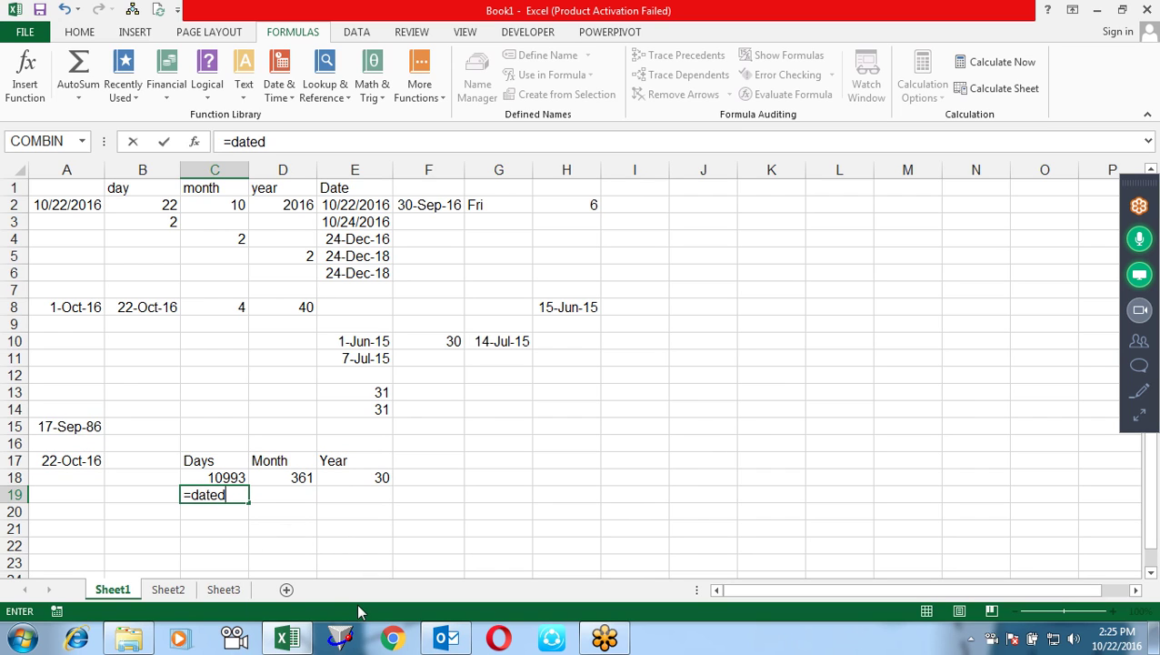
text(if()
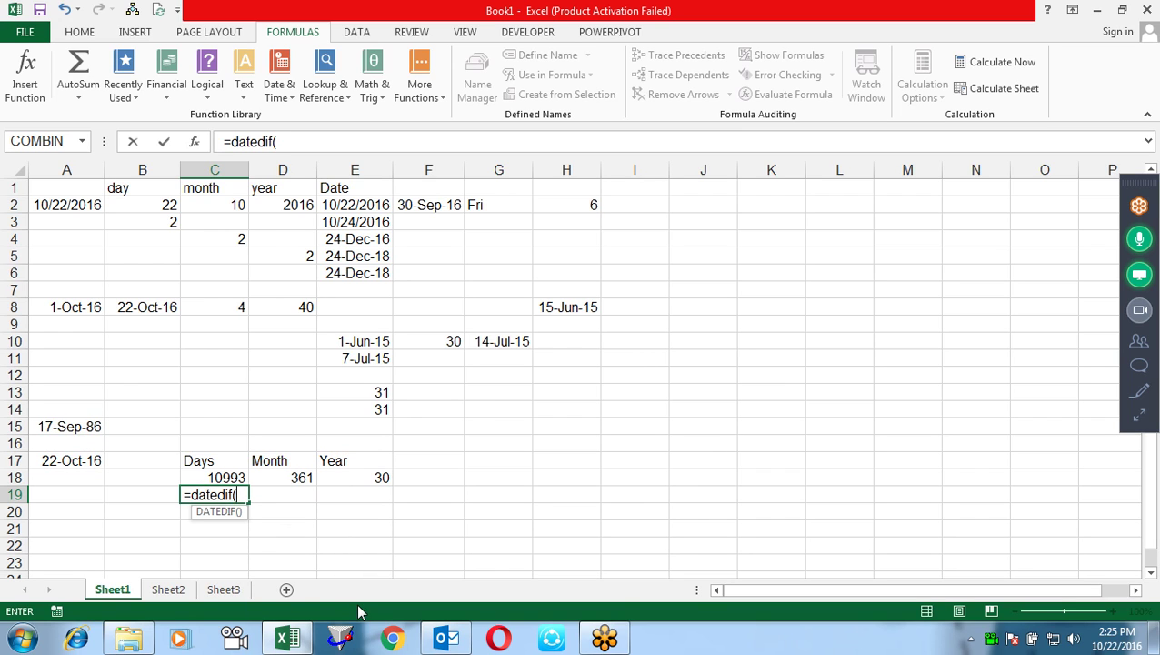
click(84, 426)
text(,)
click(86, 460)
text(,)
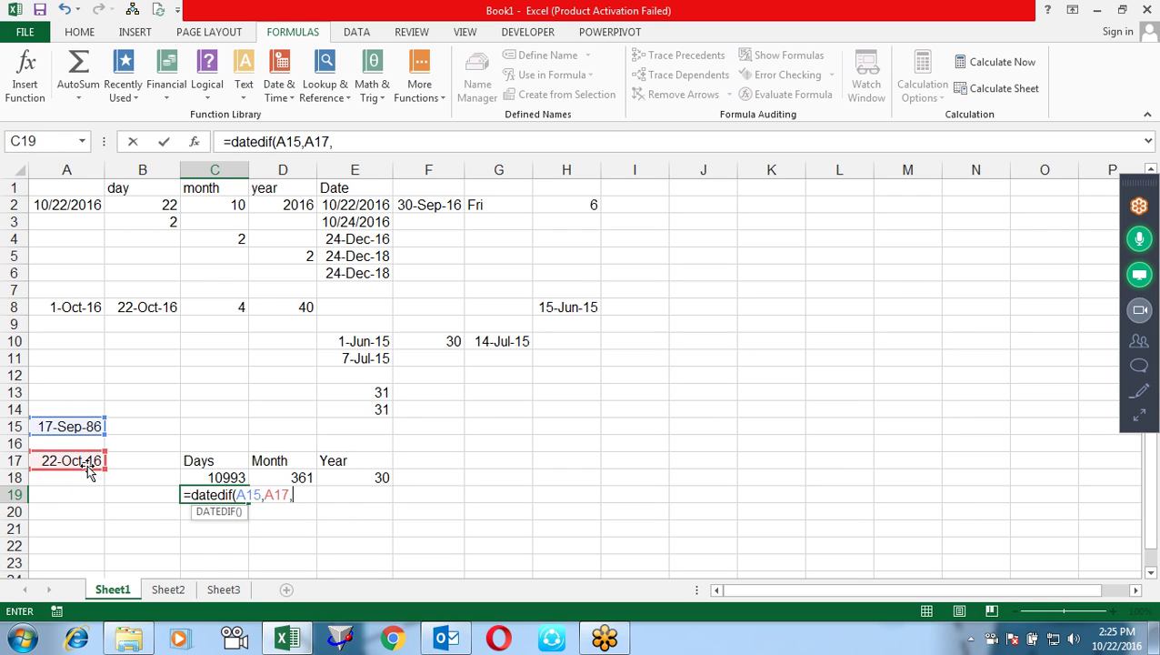
text(")
text(md)
text("))
key(Return)
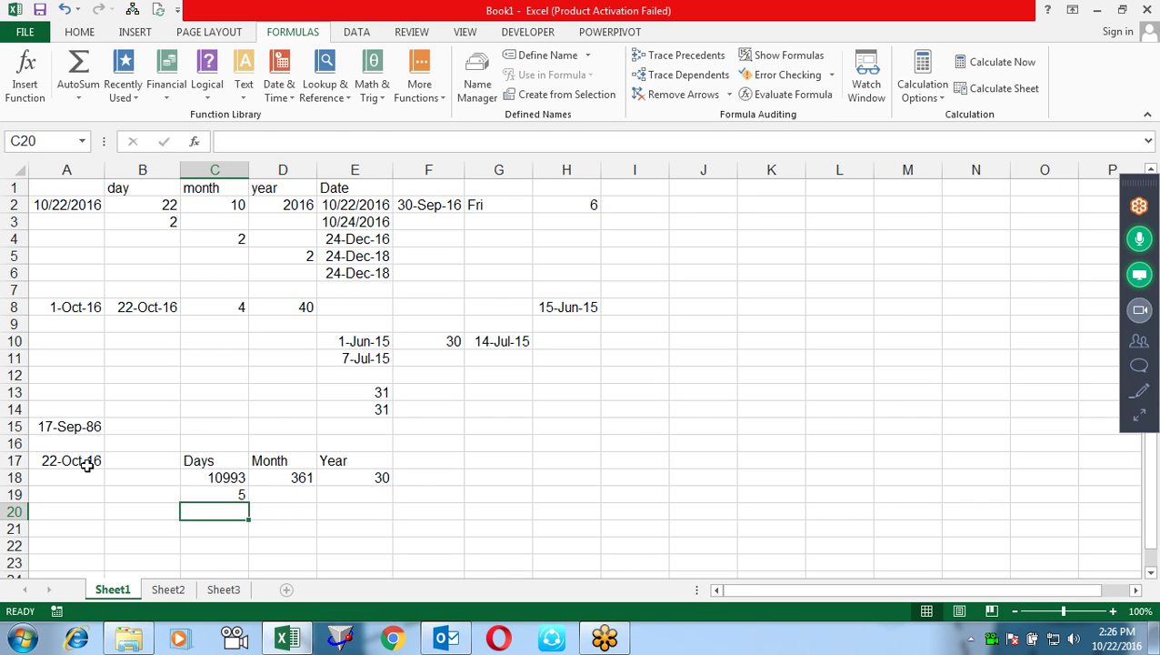
key(Up)
key(Right)
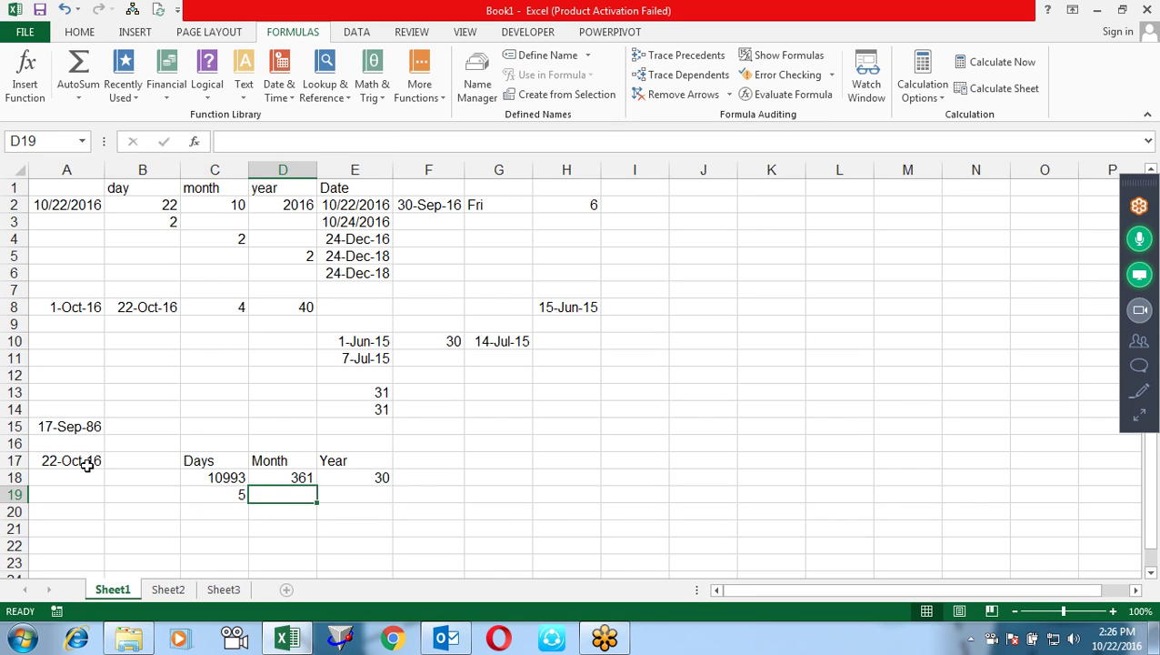
text(=)
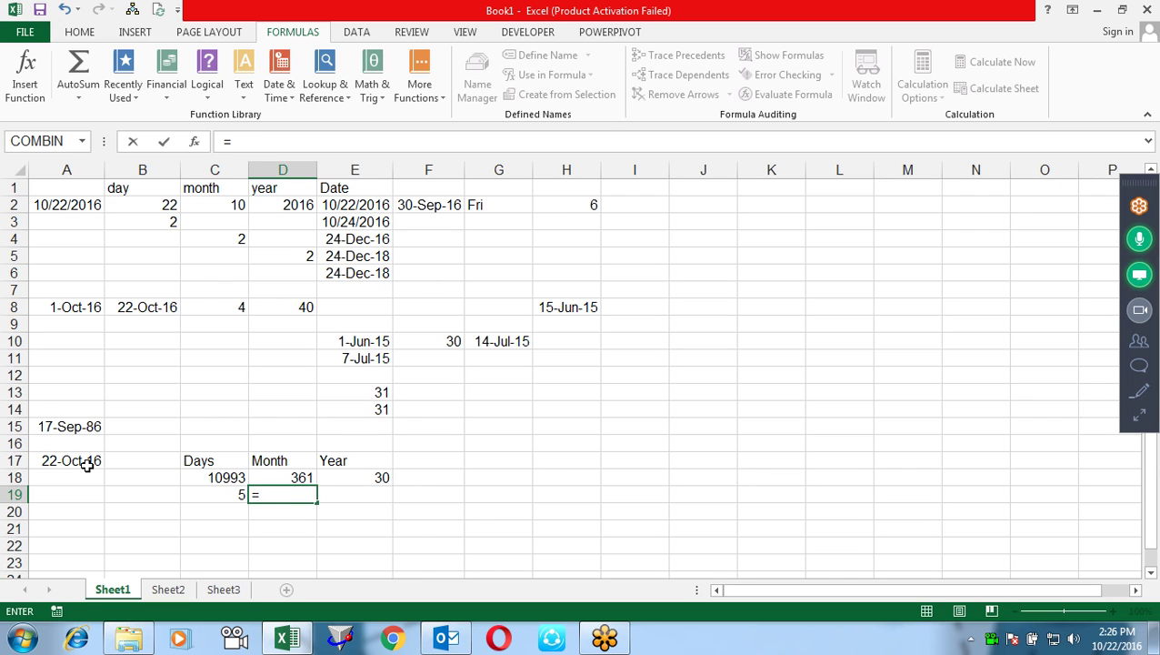
text(datedif()
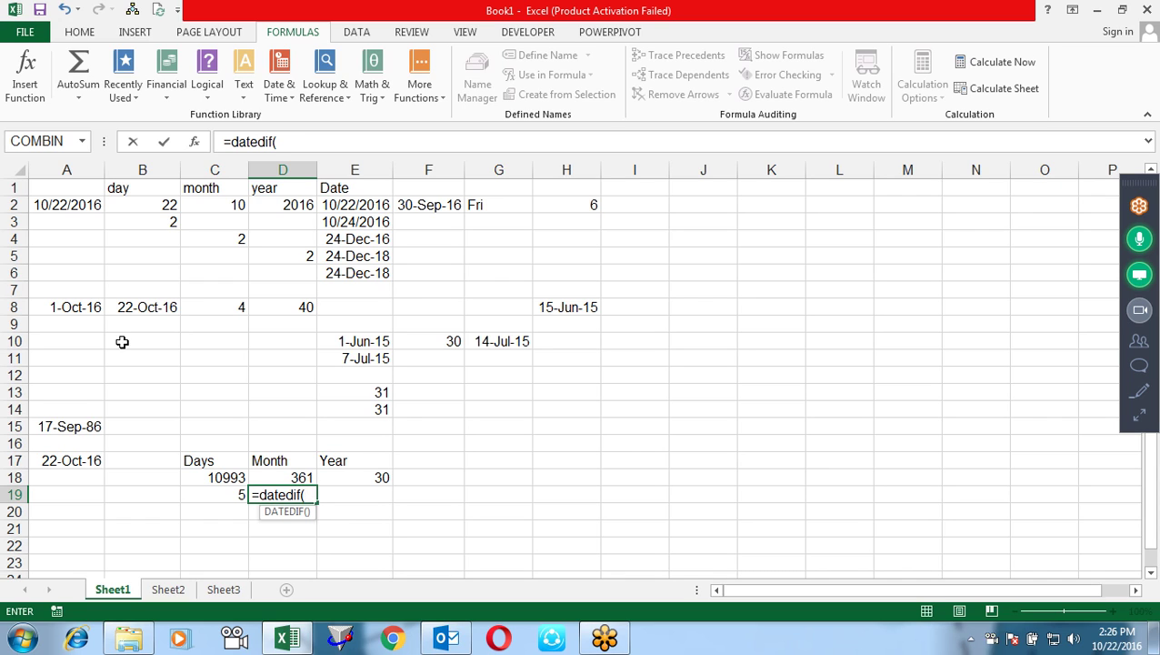
Step: Complete =DATEDIF(A15,A17,"ym") in D19, showing 1 leftover month
click(91, 423)
text(,)
click(96, 460)
text(,"ym"))
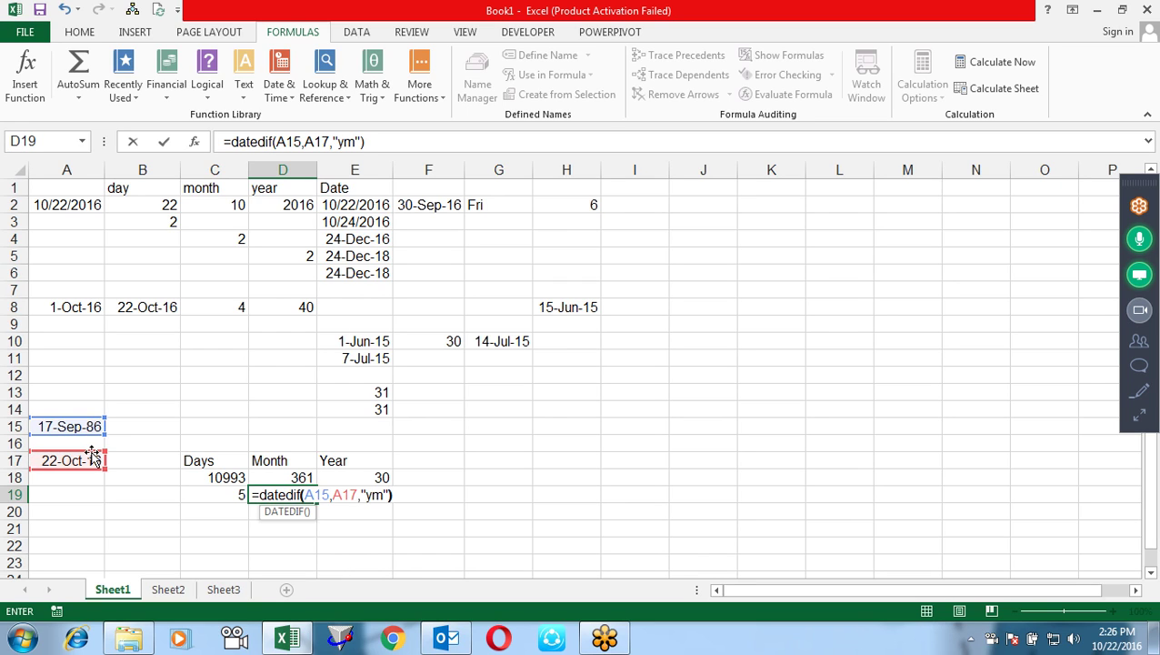
key(Return)
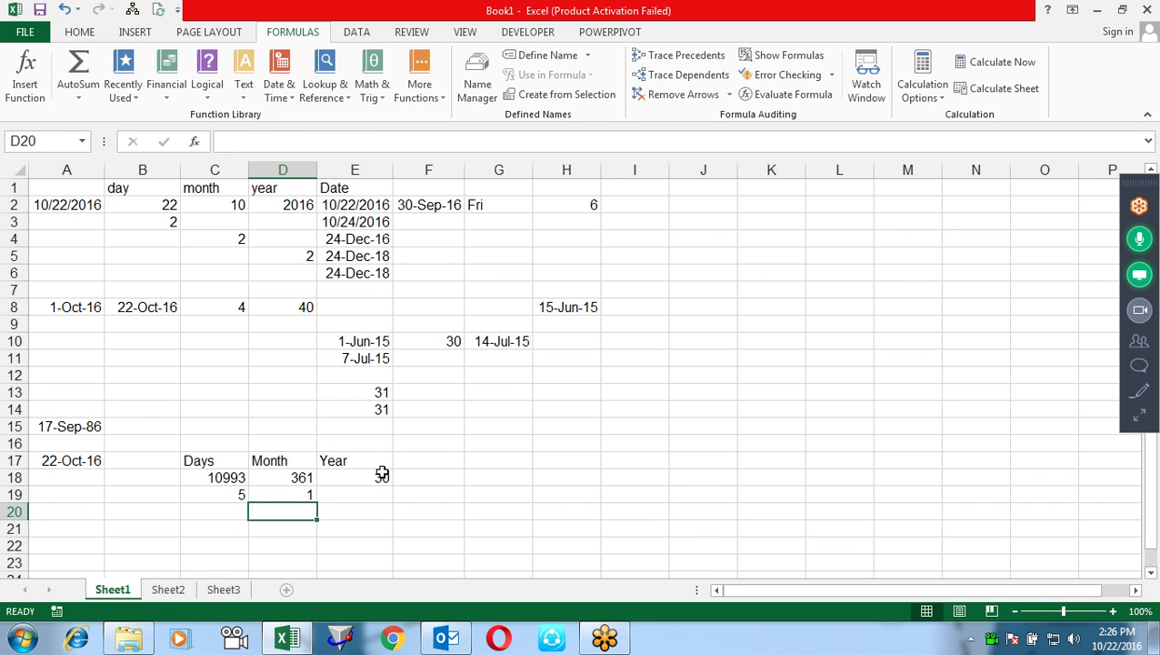
Step: Review the DATEDIF formulas in E18, D19 and C19, then select C20
click(380, 475)
click(310, 495)
click(240, 494)
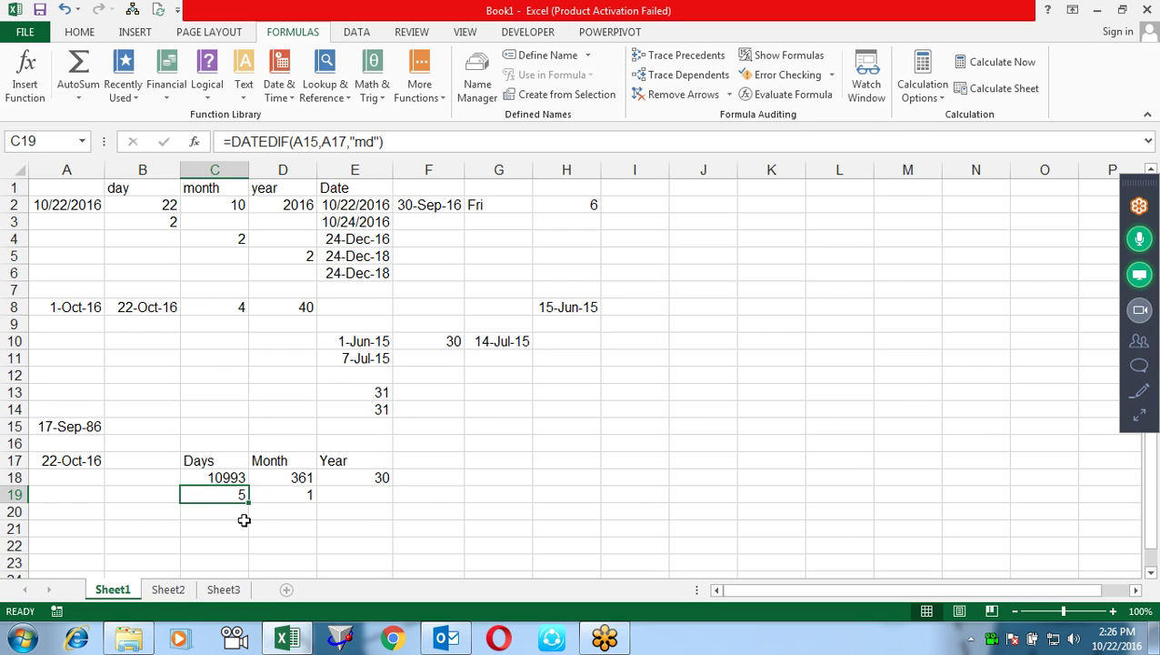
click(241, 510)
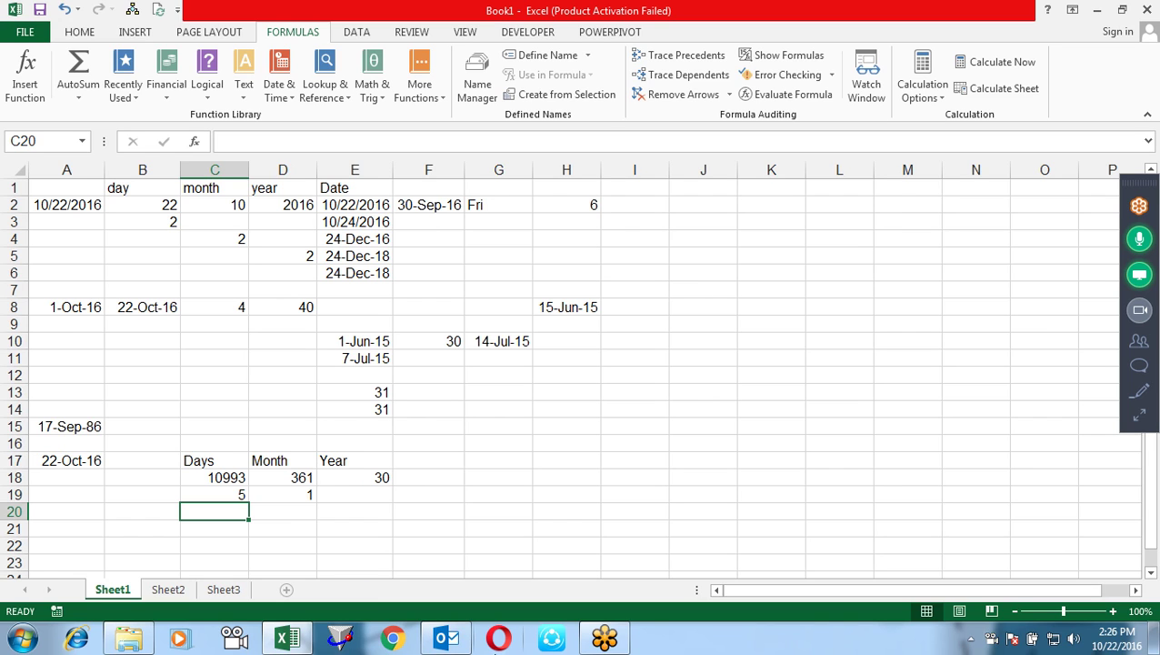
Step: Enter =DATEDIF(A15,A17,"yd") in C20, returning 35 days
text(=dated)
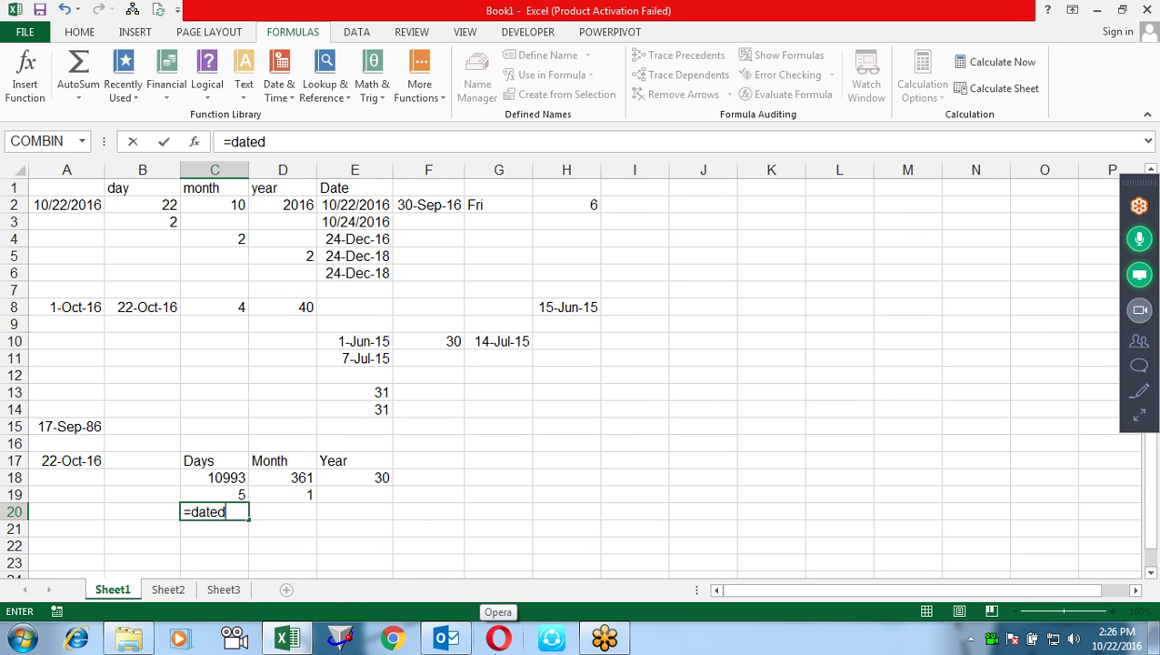
text(if()
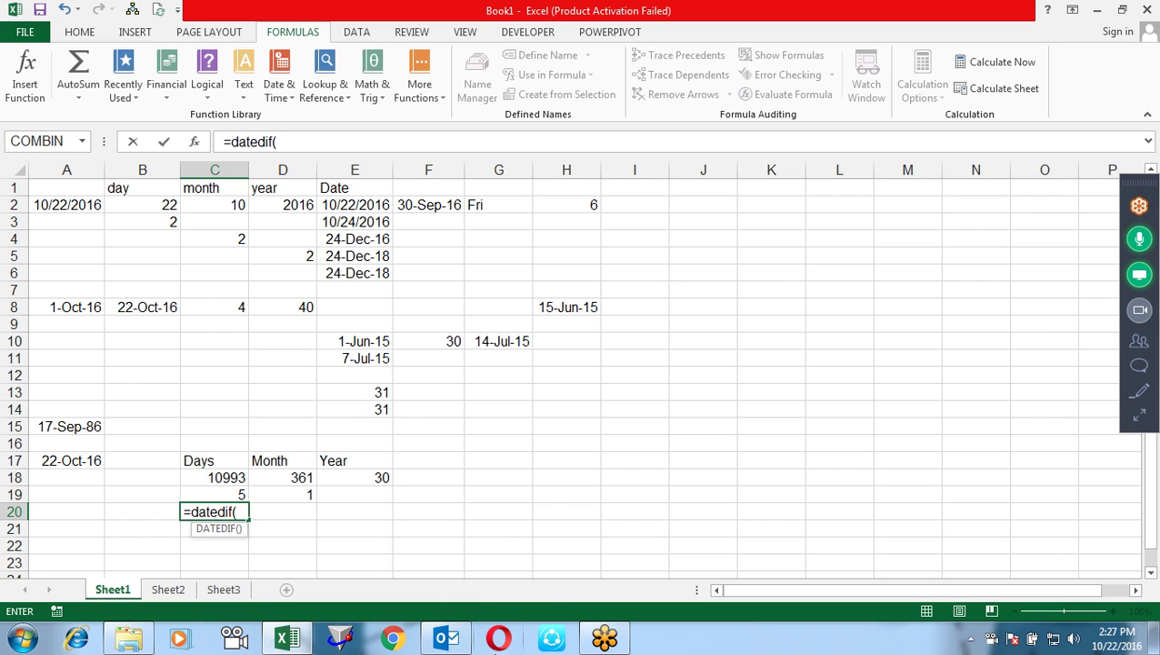
click(70, 427)
text(,)
click(84, 460)
text(,)
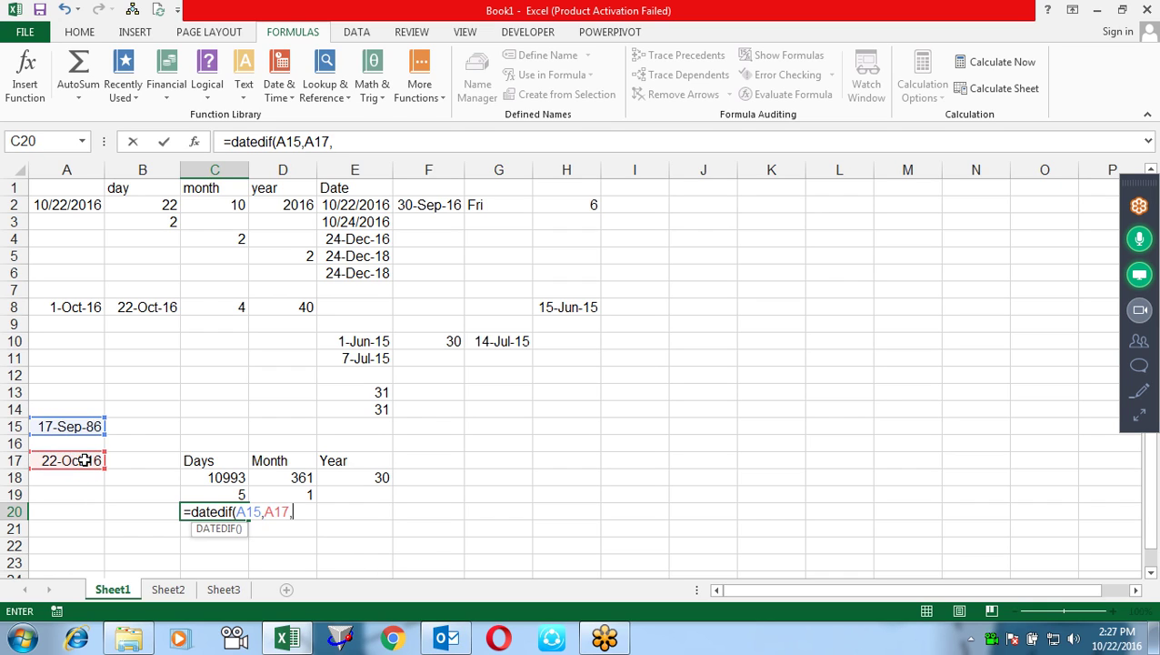
text("yd"))
key(Return)
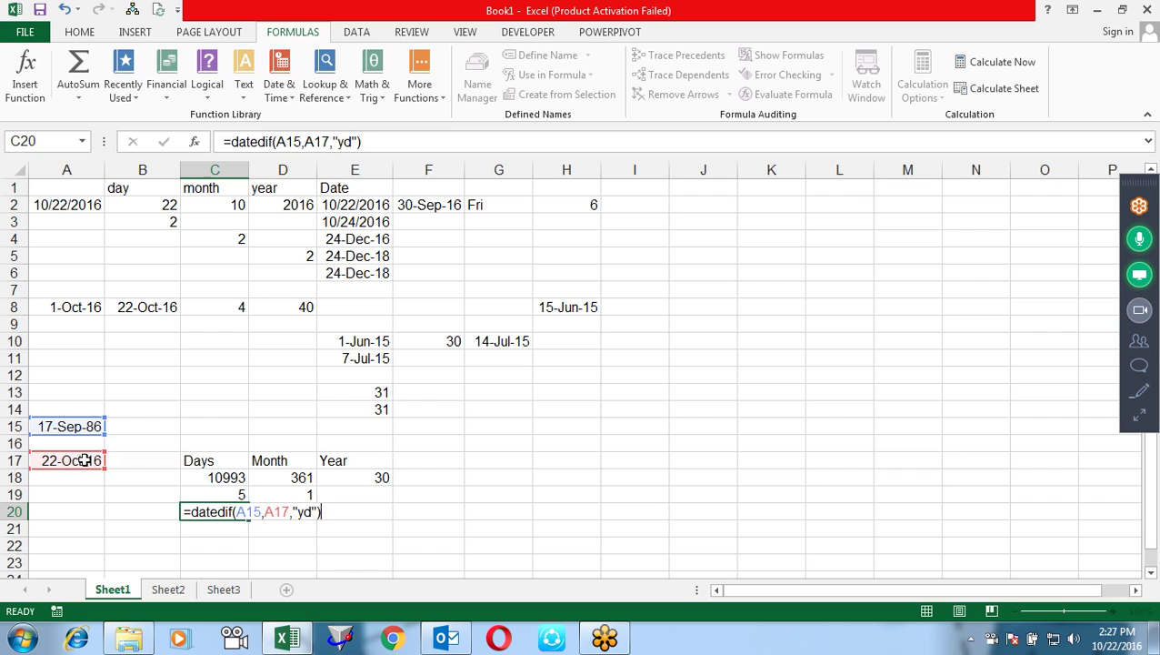
key(Up)
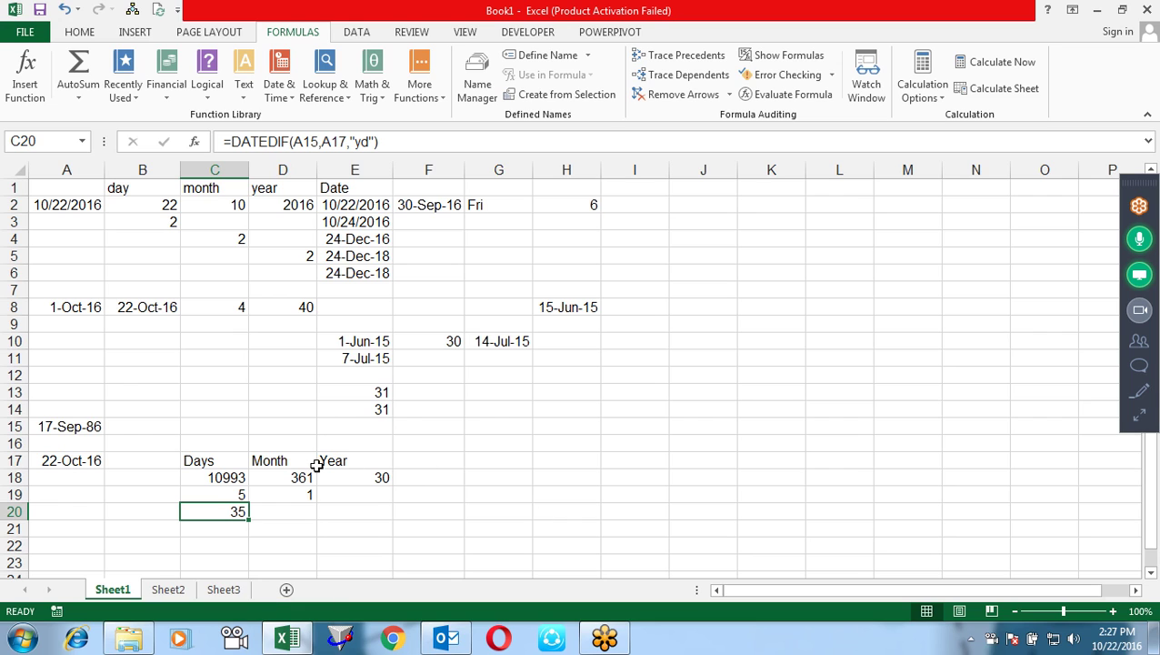
click(510, 444)
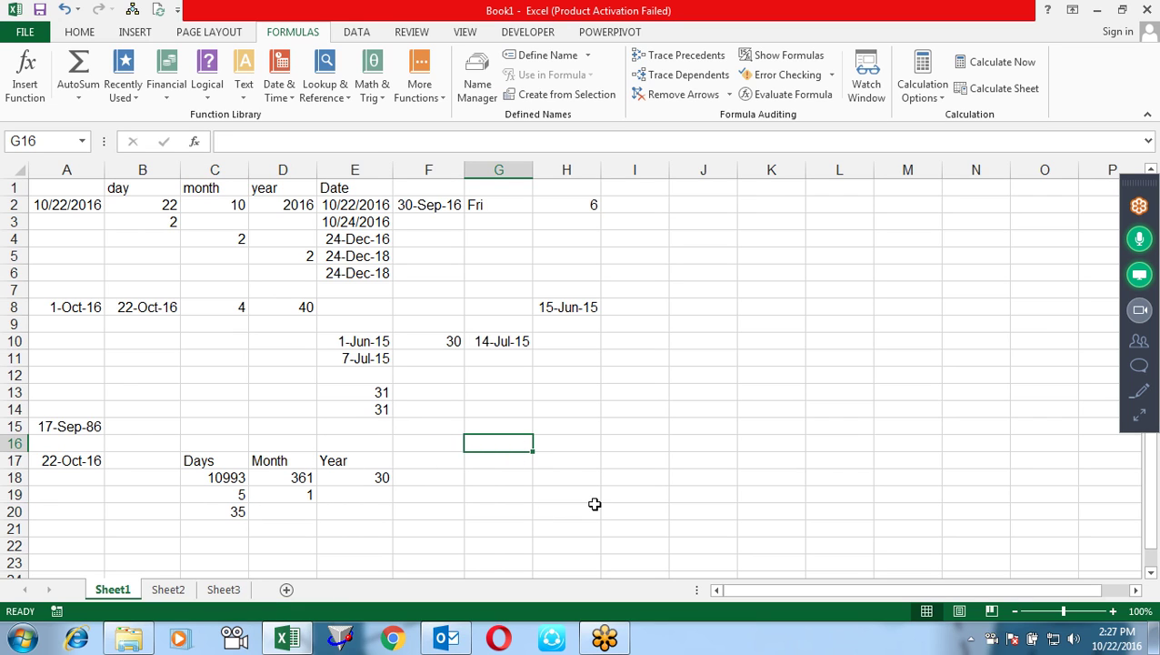
Step: Enter the DATEDIF unit codes d, m, y, md, yd and ym down G16:G21
text(d)
key(Return)
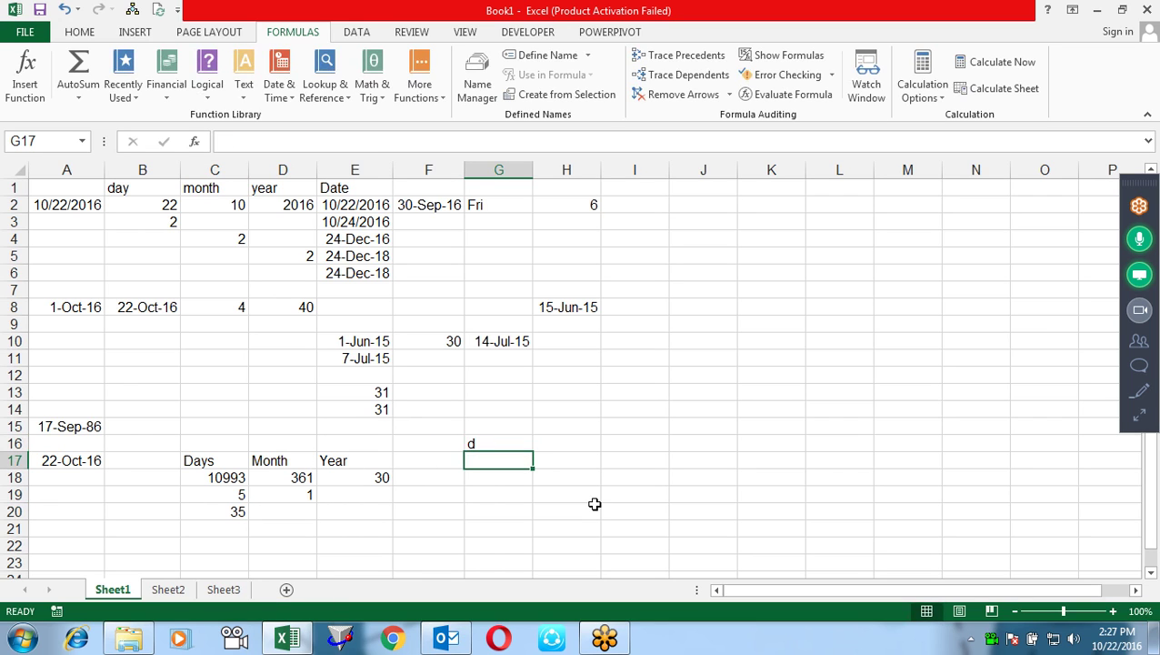
text(m)
key(Return)
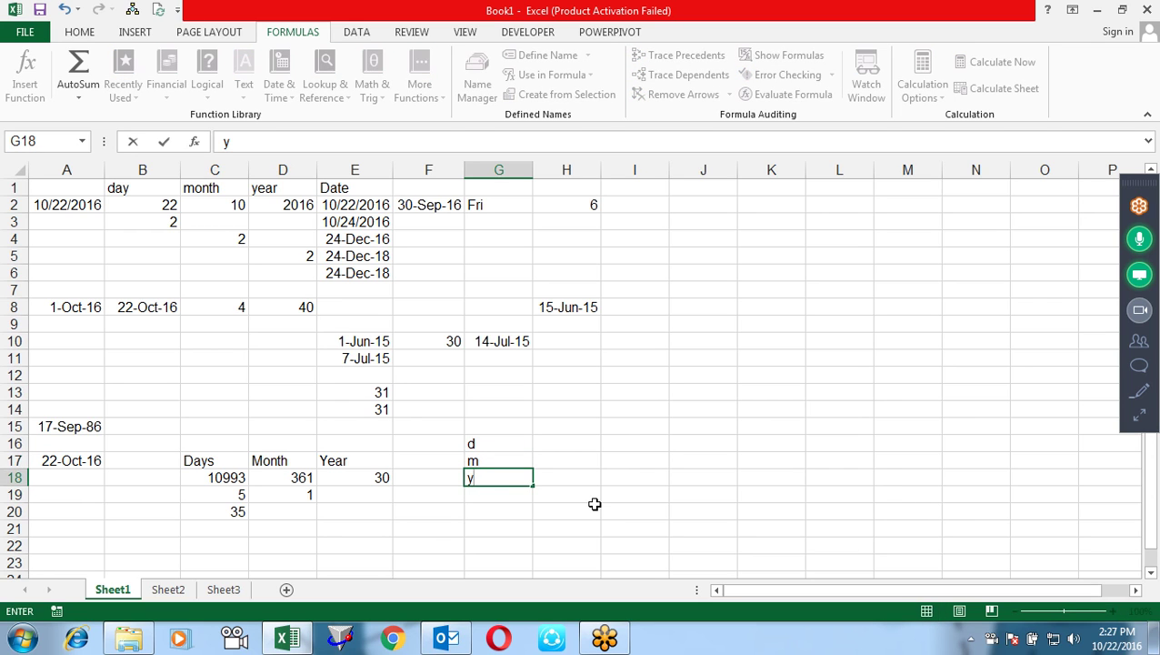
key(Return)
text(md)
key(Return)
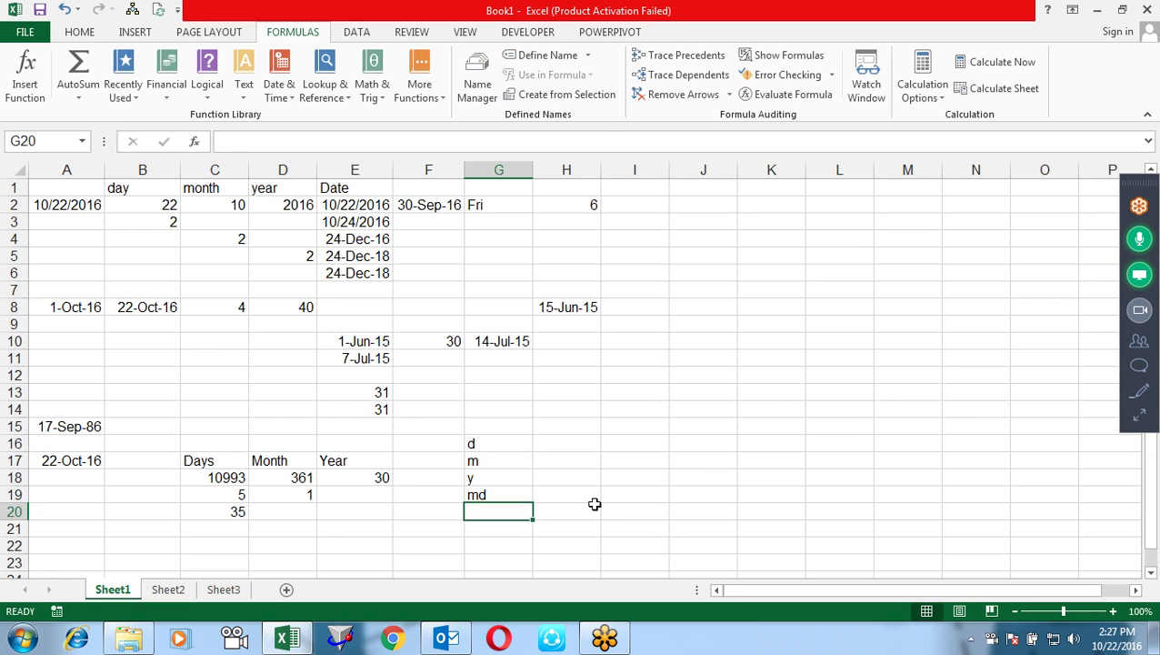
text(yd)
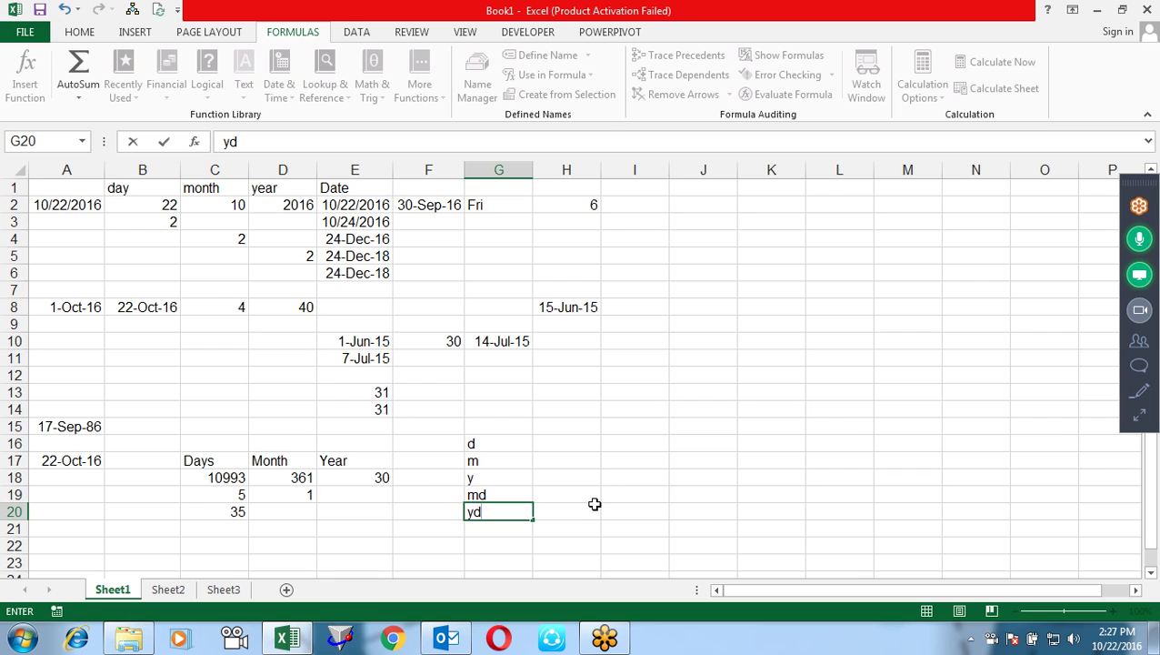
key(Return)
text(ym)
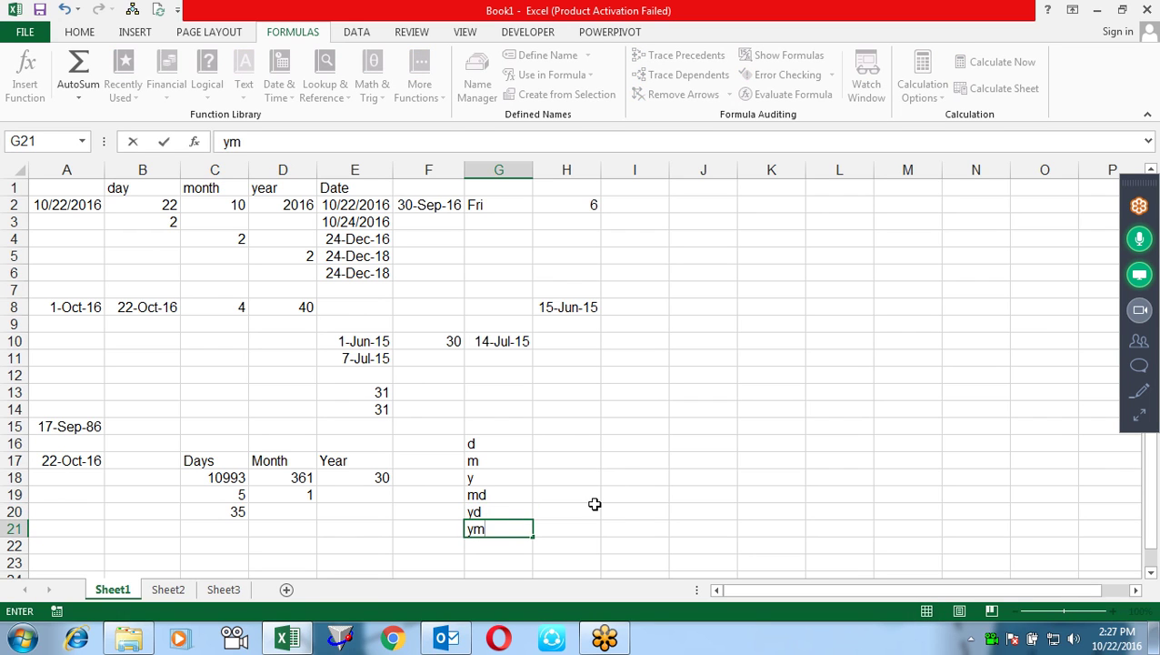
key(Return)
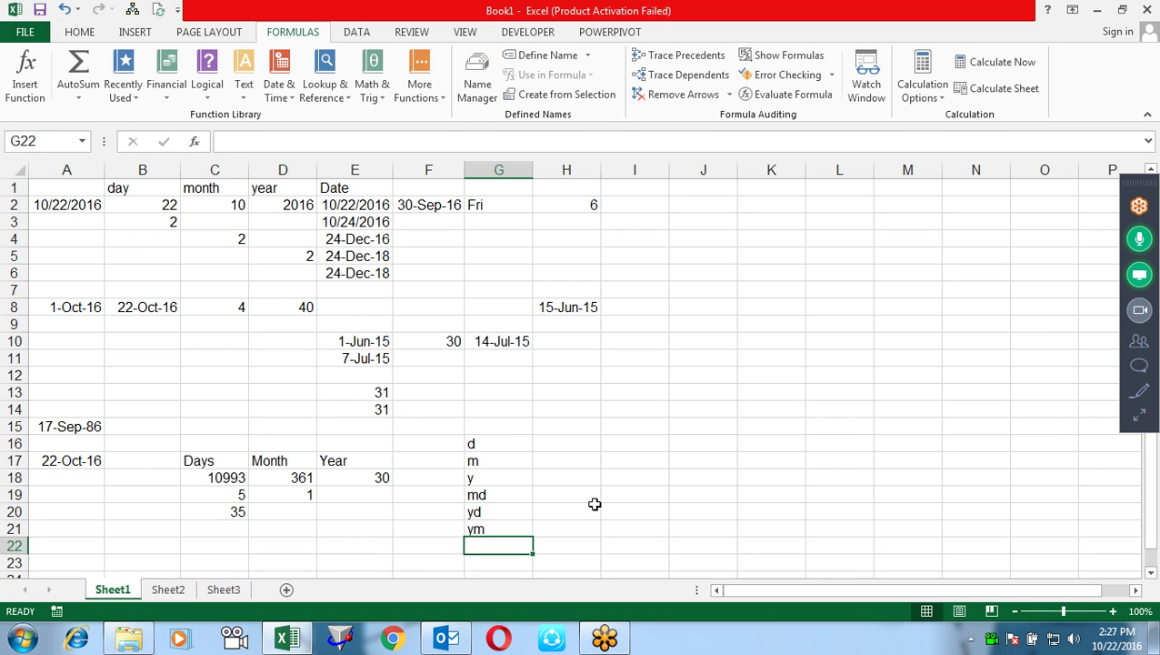
Step: Fill H16:H21 with total days, total month, total year, month after days, year after days, year after months
key(Up)
key(Up)
key(Up)
key(Up)
key(Up)
key(Up)
key(Right)
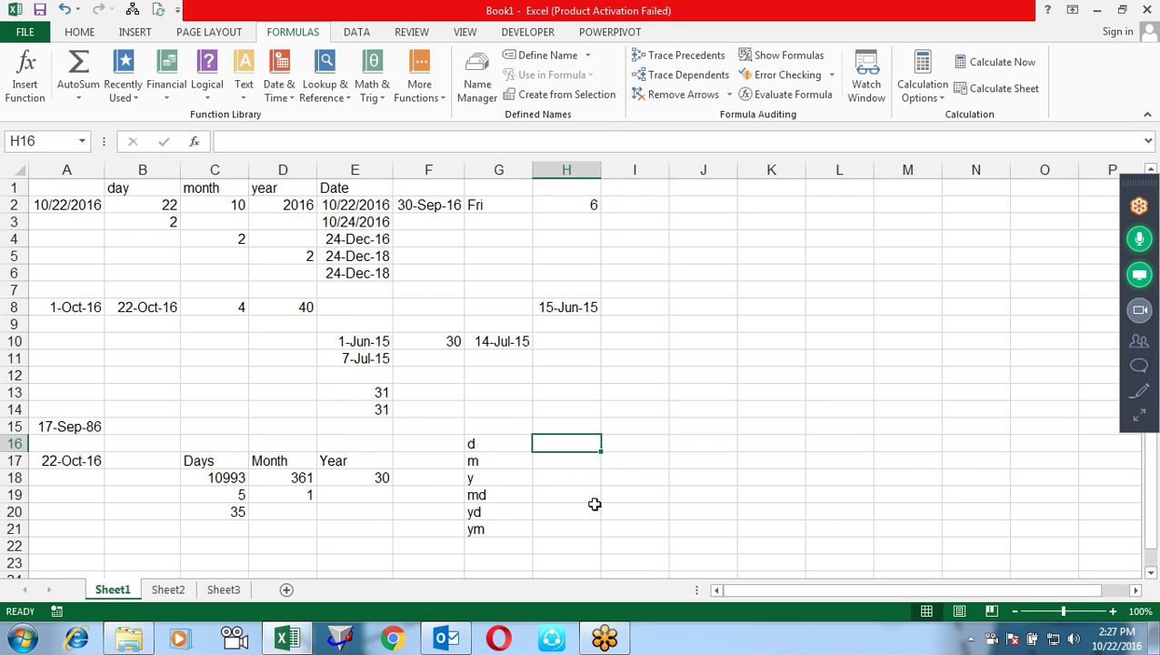
text(total days)
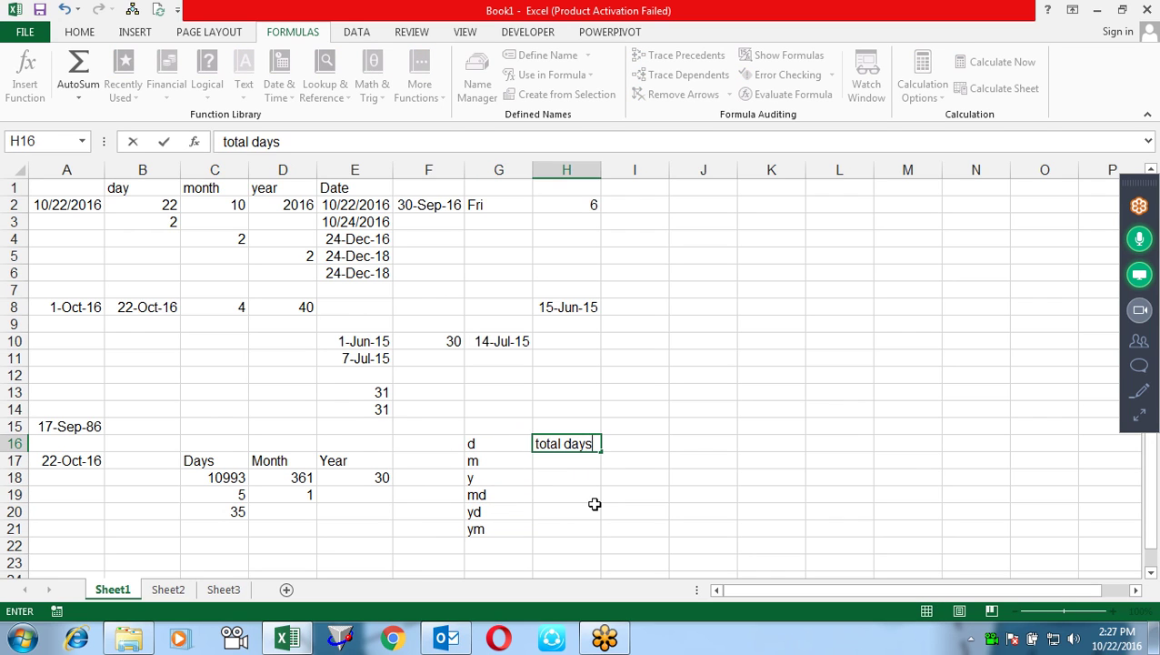
key(Return)
text(t)
text(otal)
text( mo)
text(th)
key(BackSpace)
key(BackSpace)
text(nt)
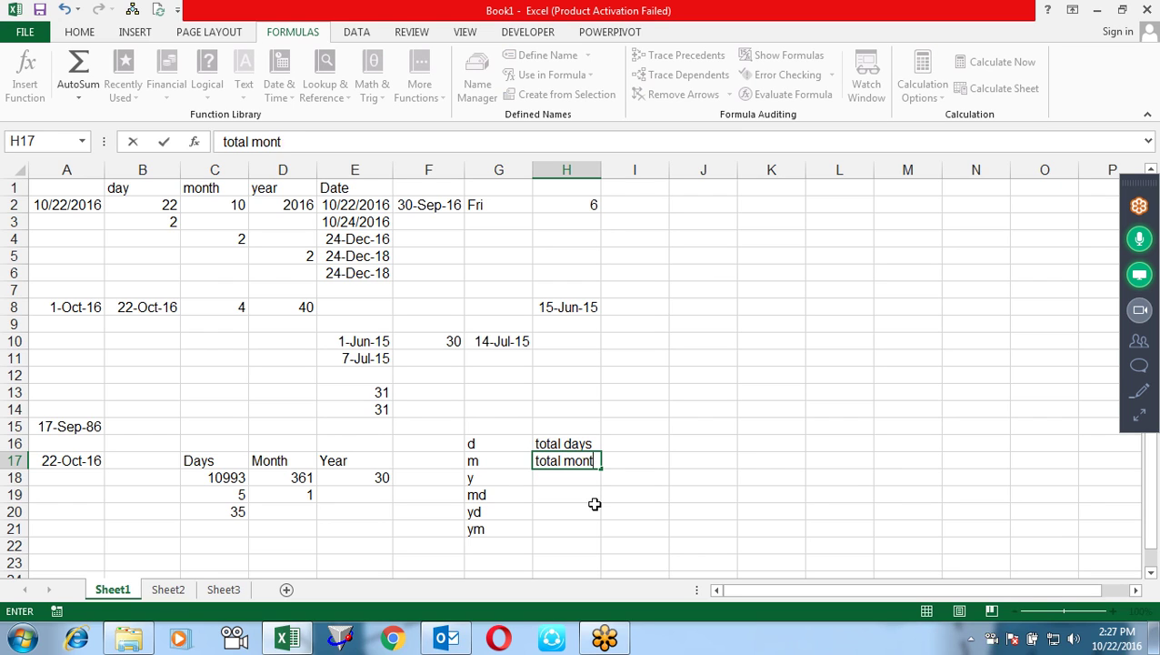
text(h)
key(Return)
text(total year)
key(Return)
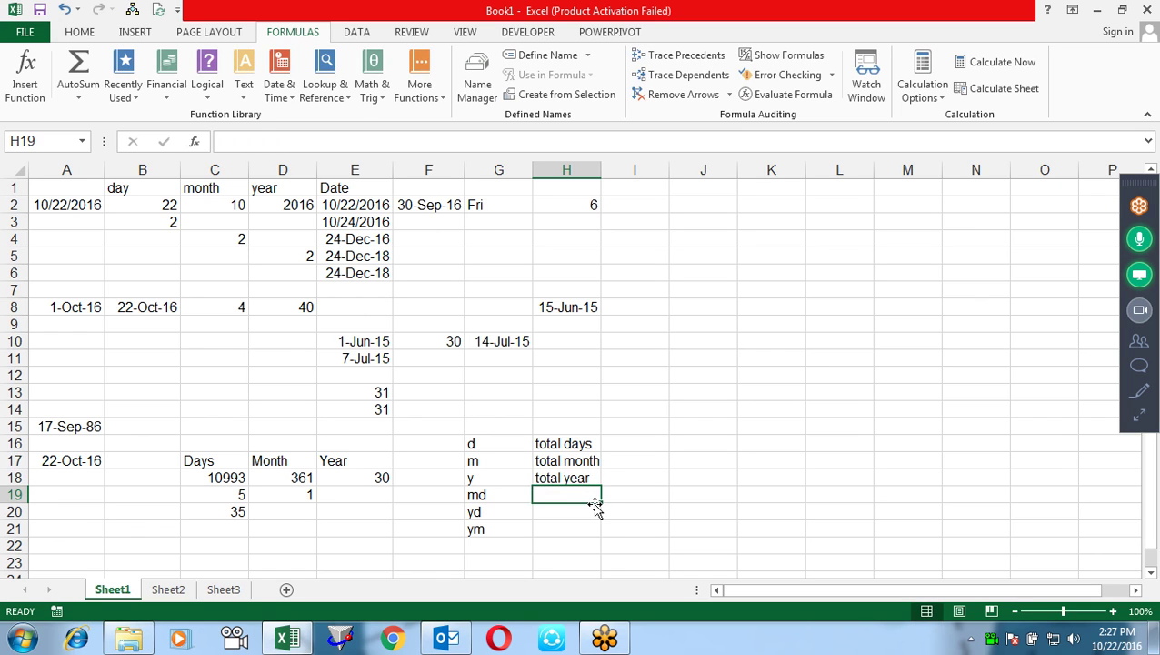
text(month after days)
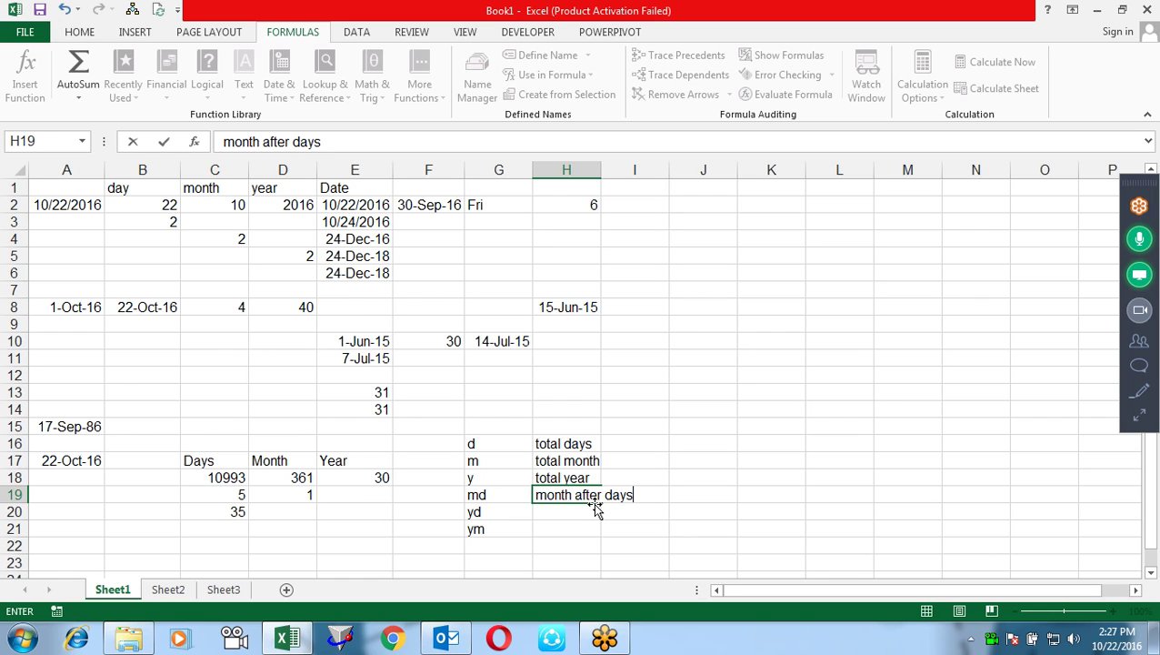
key(Return)
text(year )
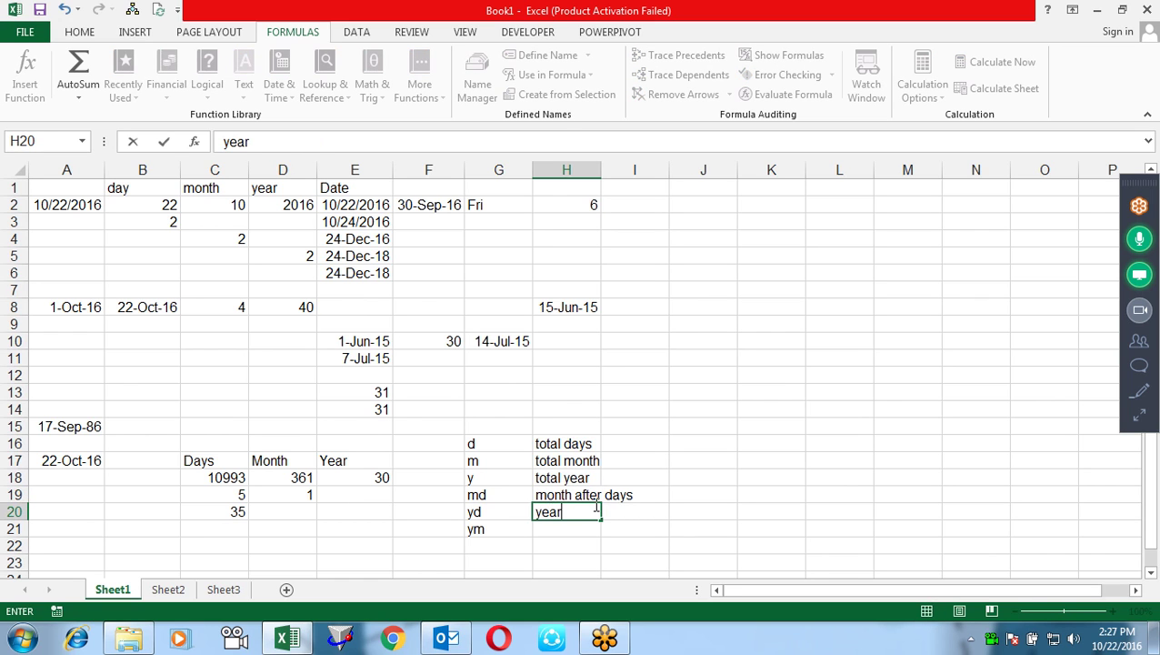
text(after days)
key(Return)
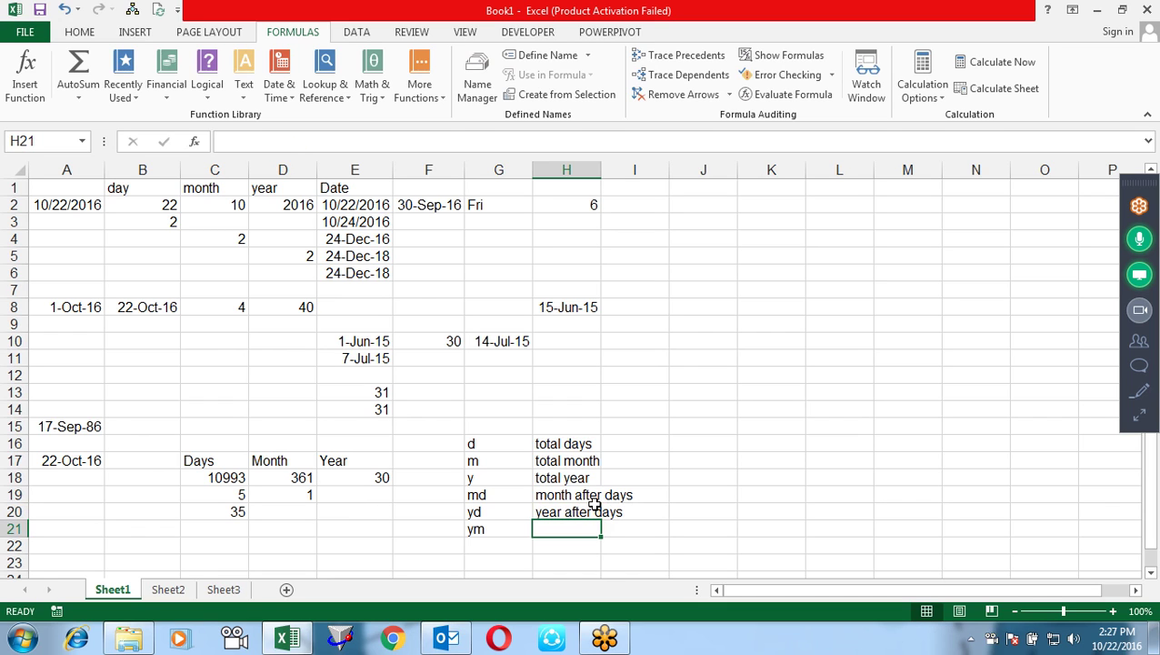
text(year after months)
key(Return)
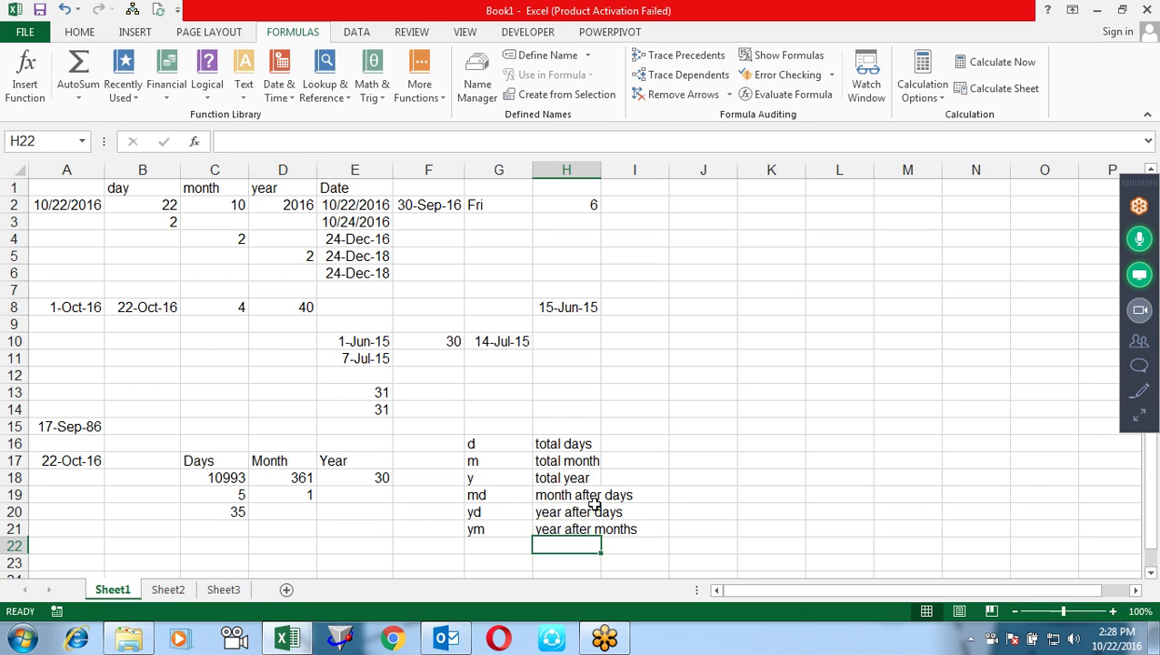
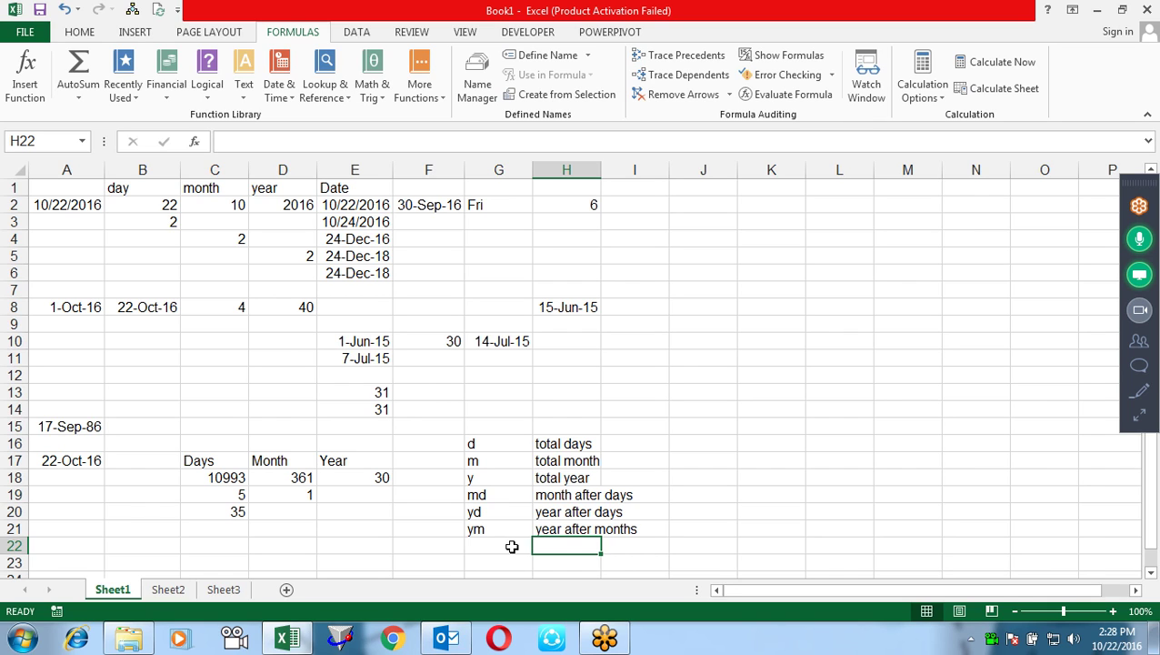
Step: Inspect the formulas behind the results in D19 and C20
click(307, 494)
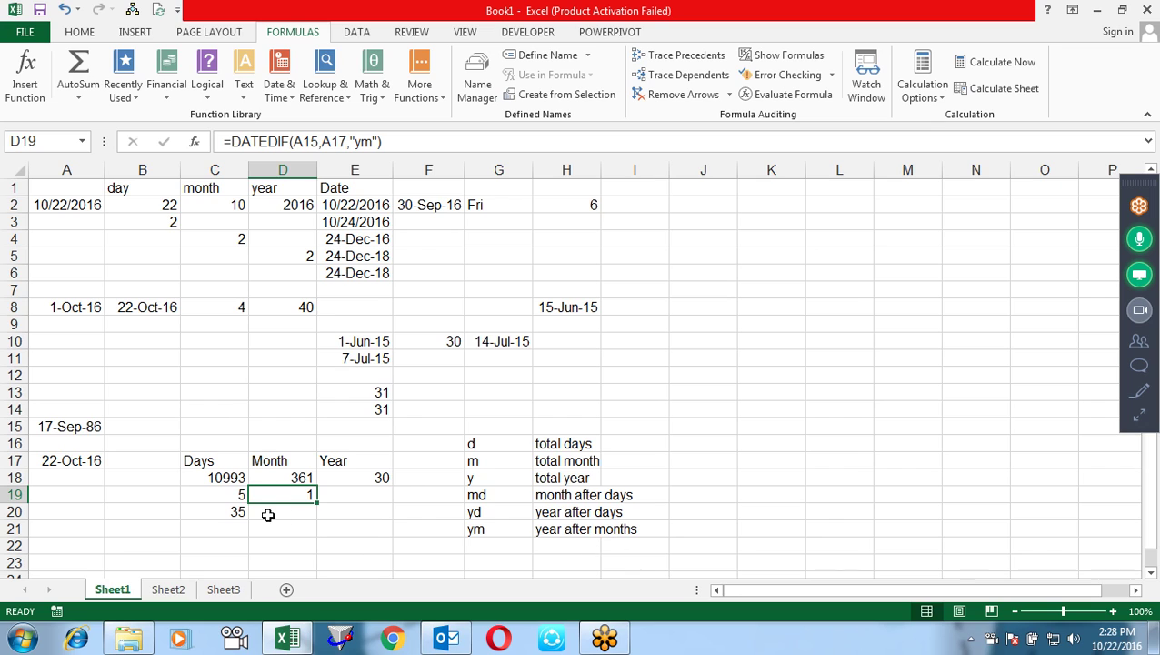
click(227, 511)
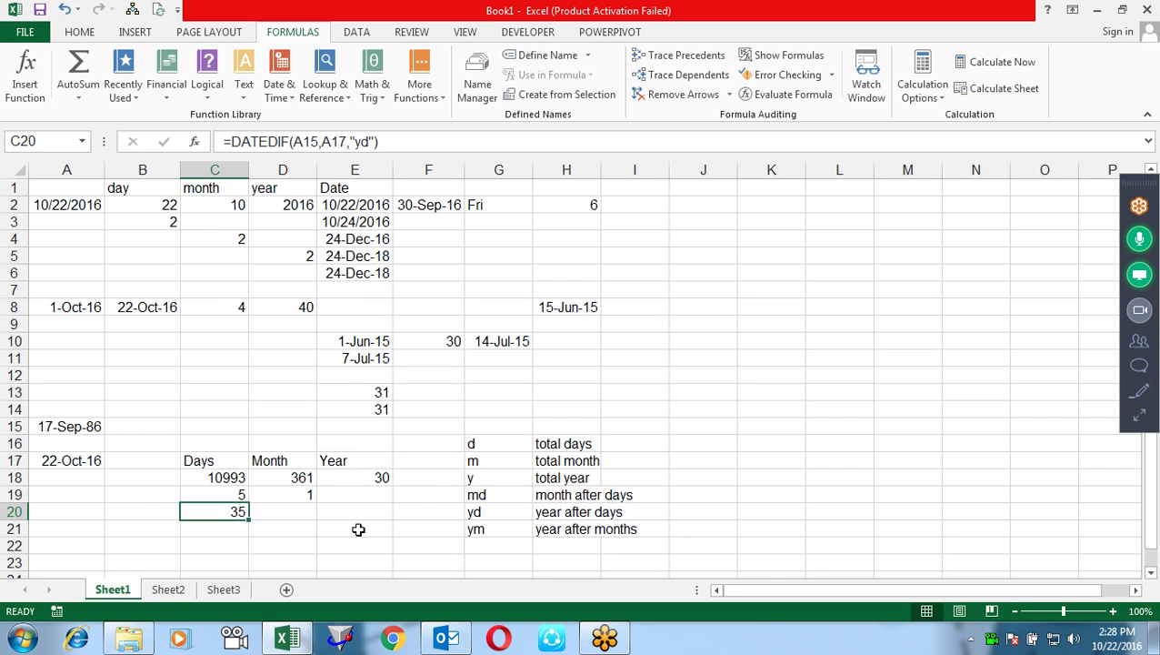
scroll(665, 278, down, 3)
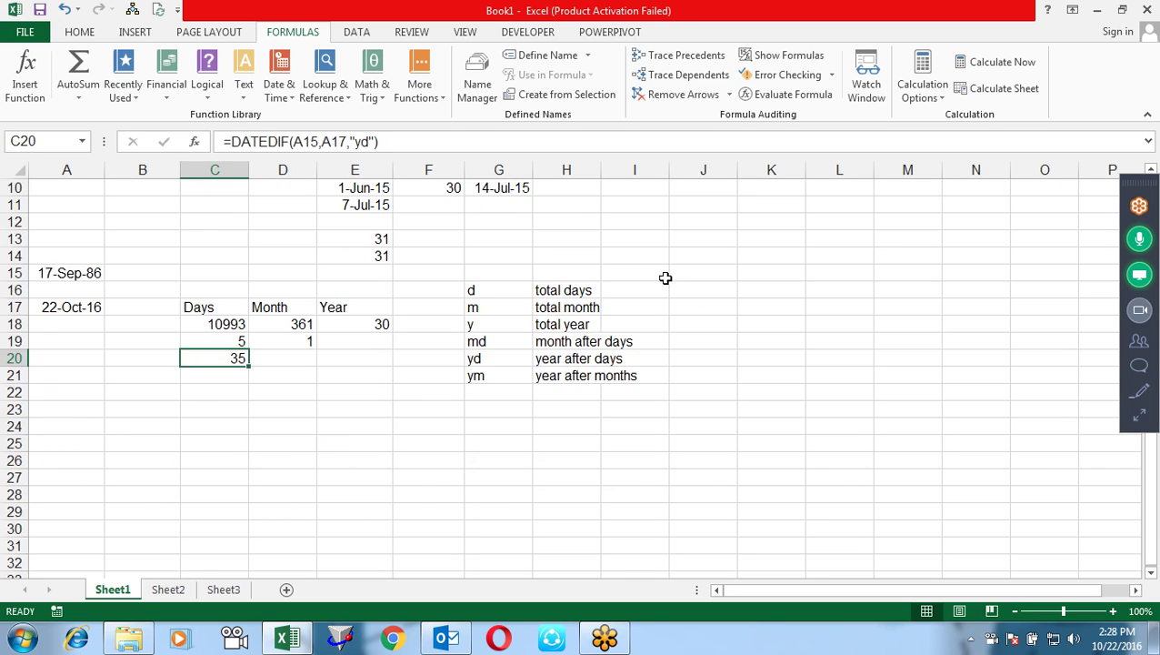
scroll(515, 398, up, 3)
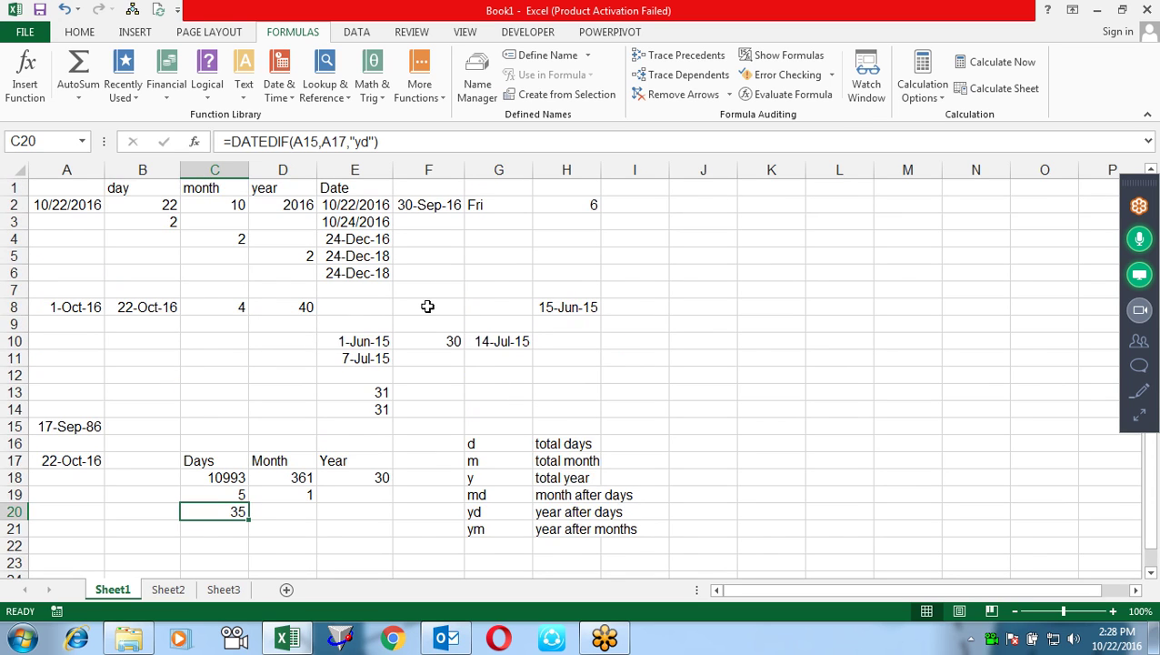
Step: Enter 22, jan and 2015 in I4, J4 and K4
click(651, 237)
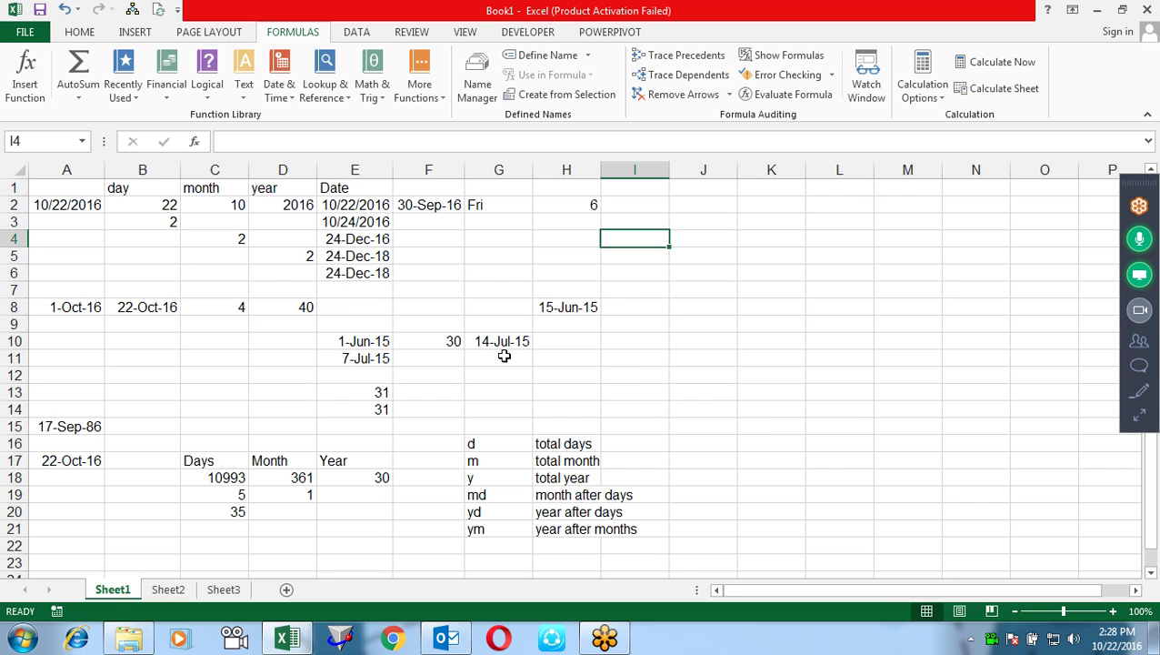
text(22)
key(Tab)
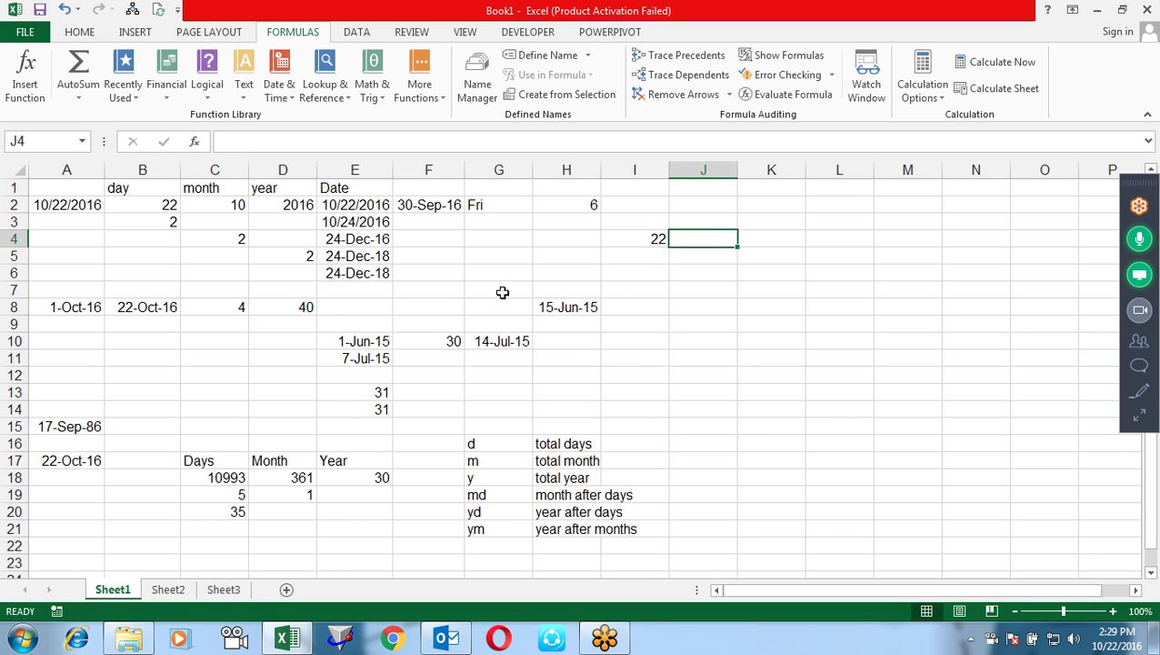
text(jan)
key(Tab)
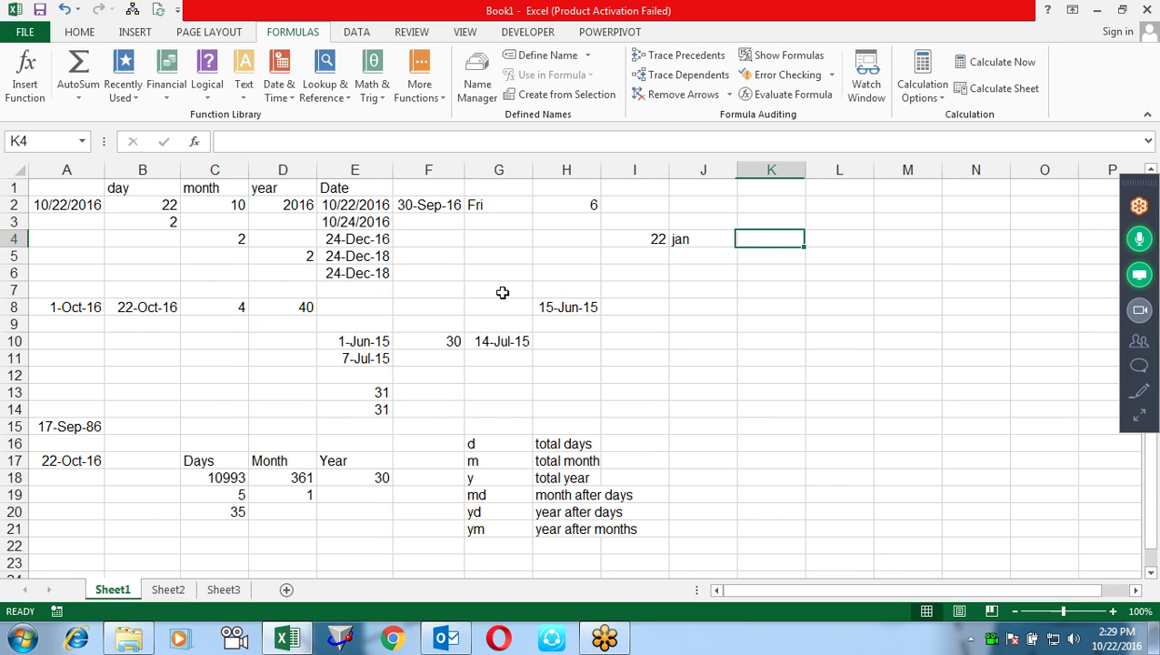
text(2015)
key(Return)
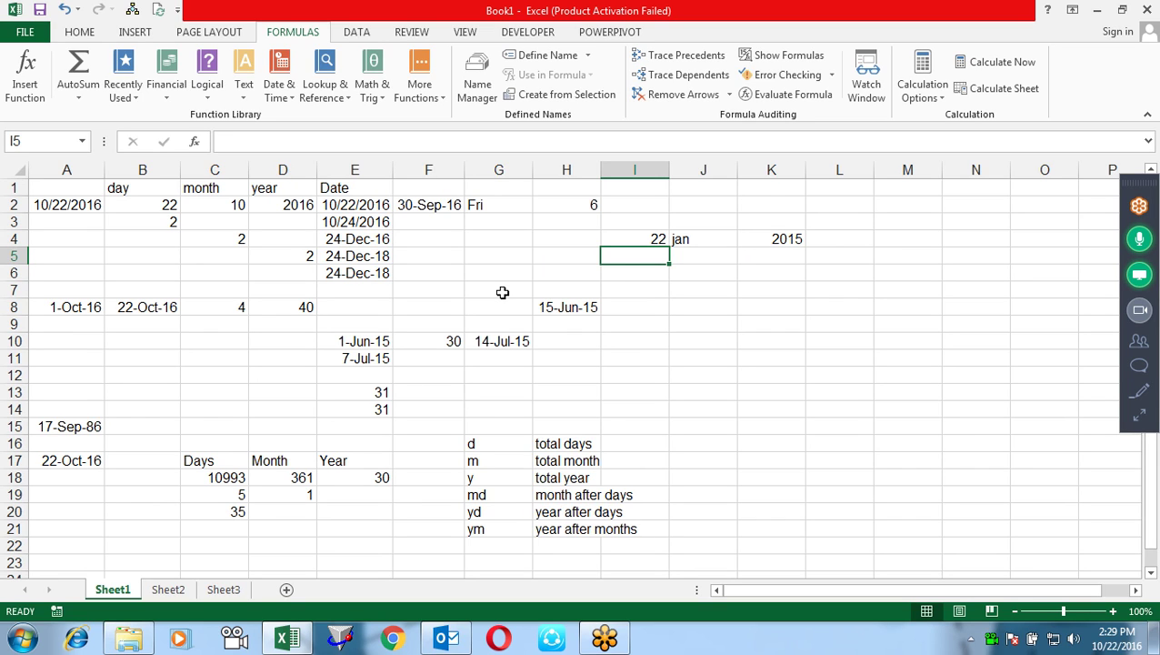
Step: Enter =DATEVALUE(I4&"-"&J4&"-"&K4) in I5 and format it as a date, 22-Jan-15
text(=dat)
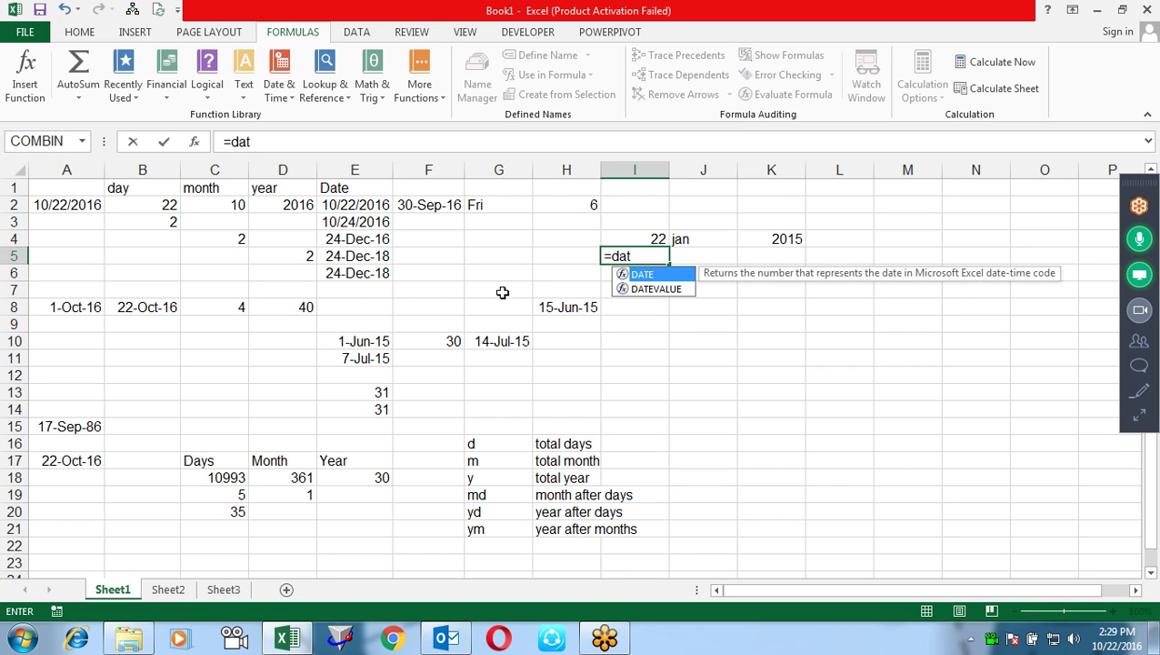
key(Down)
key(Tab)
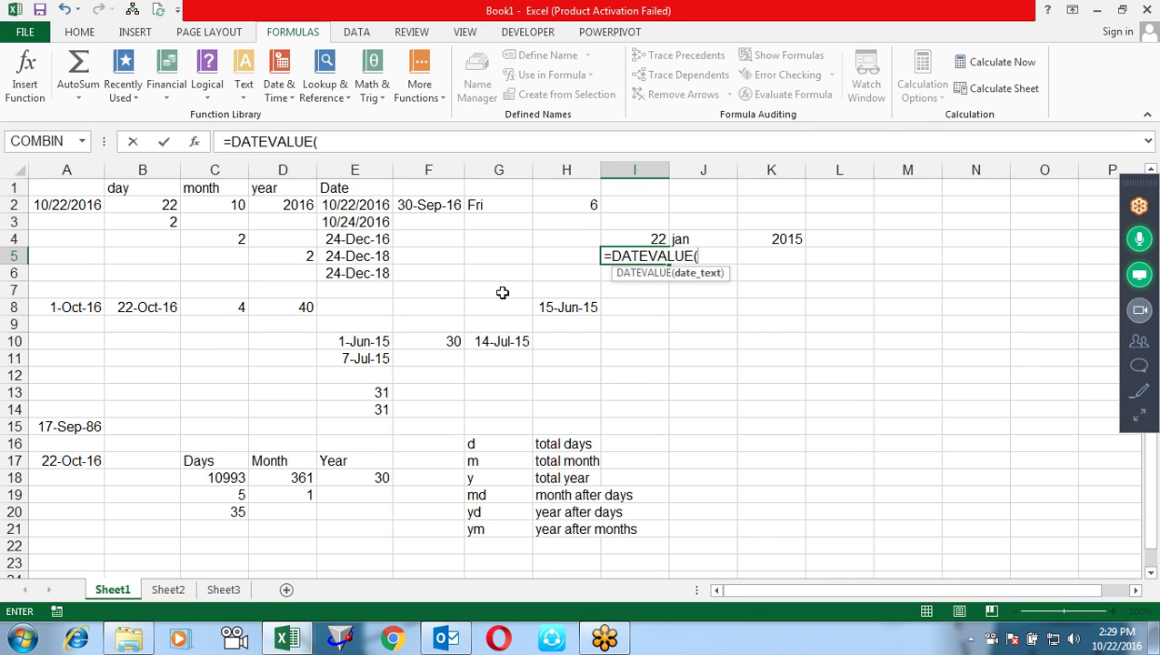
click(649, 235)
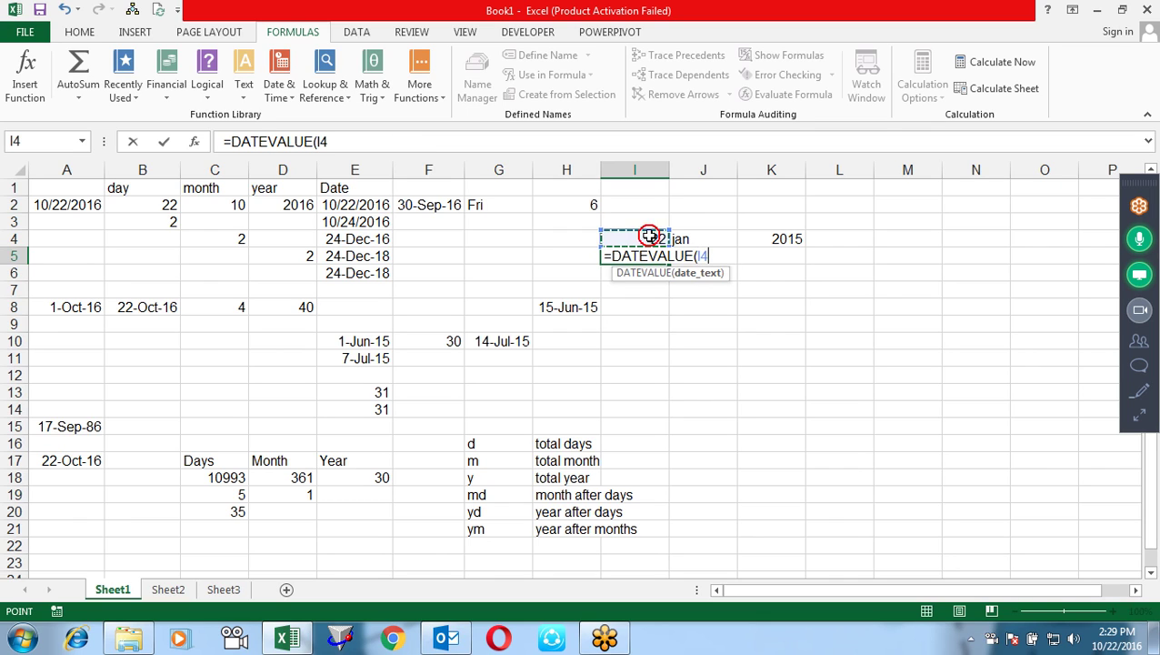
text(&"-")
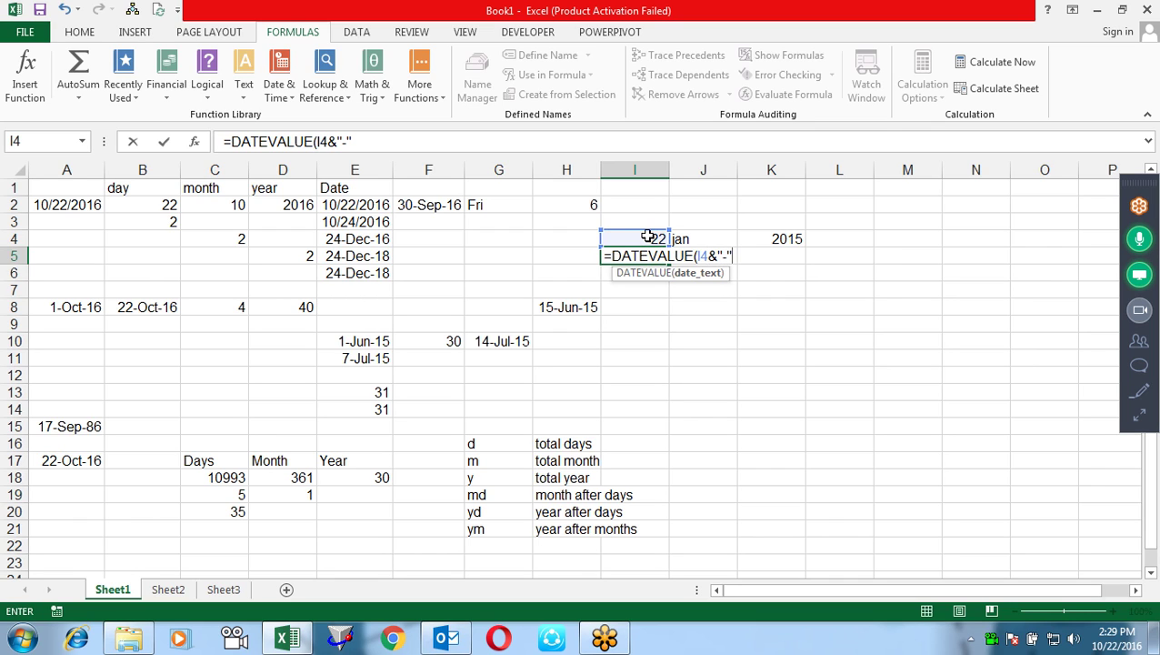
text(&)
click(703, 243)
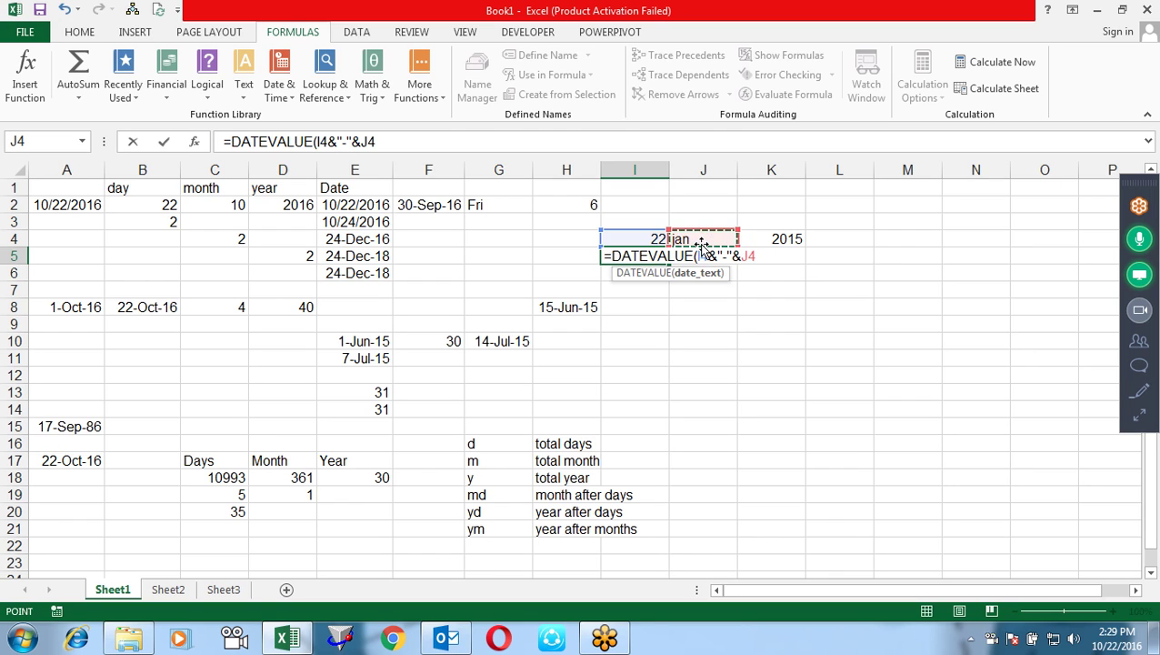
text(&"-"&)
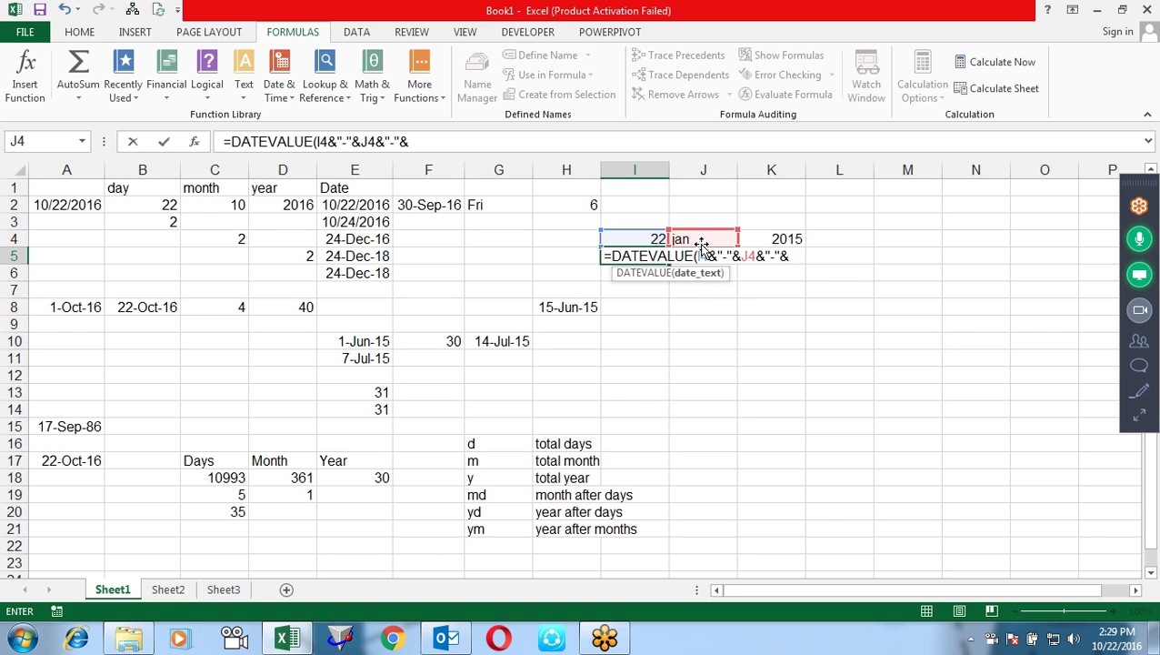
click(798, 240)
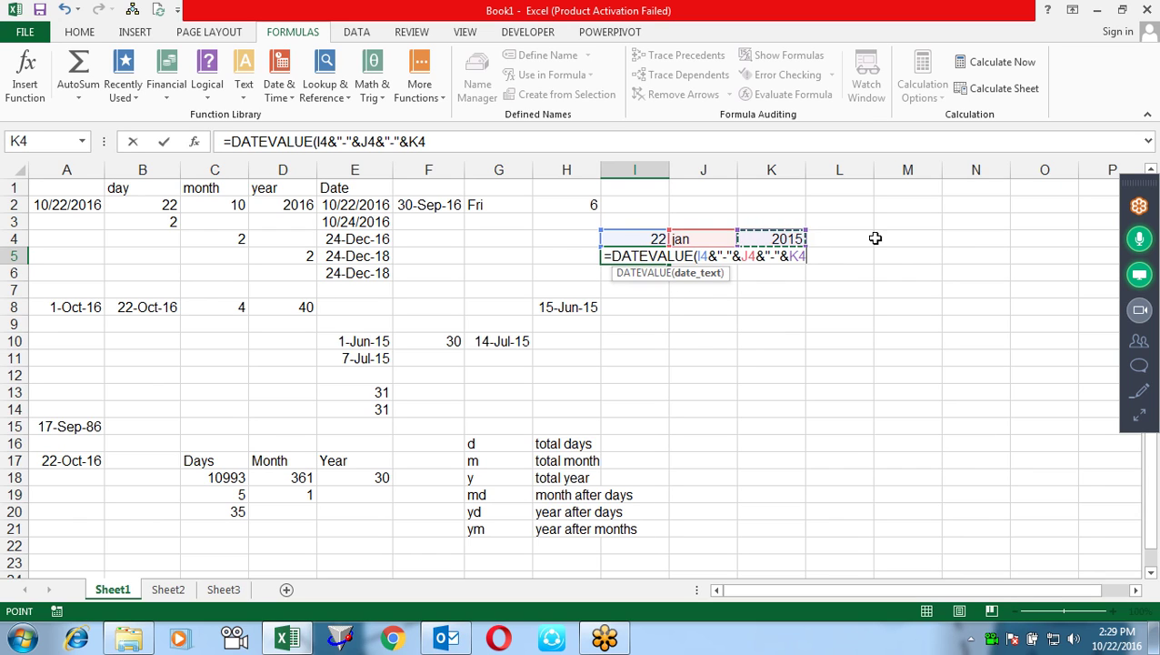
text())
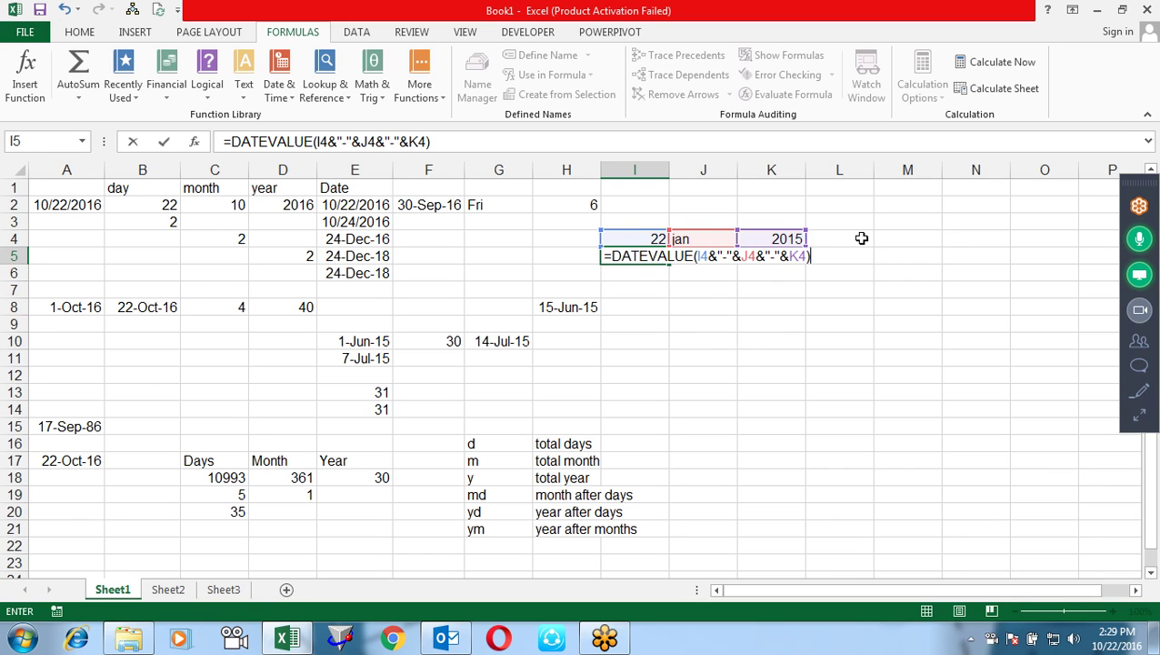
key(Return)
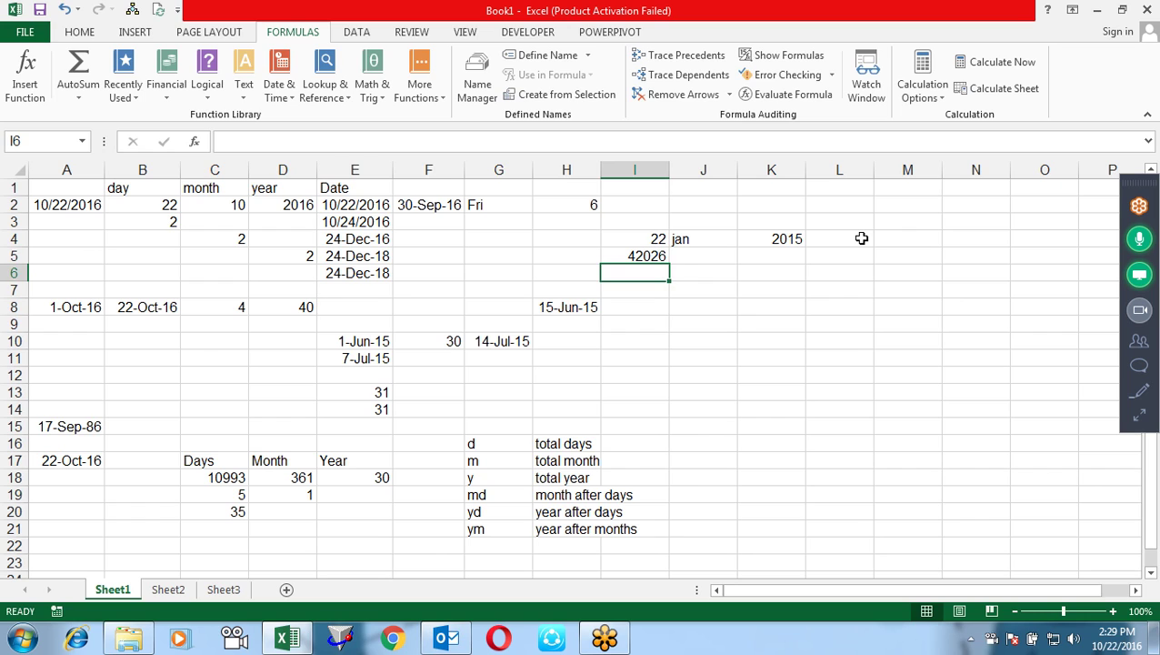
key(Up)
key(ctrl+shift+3)
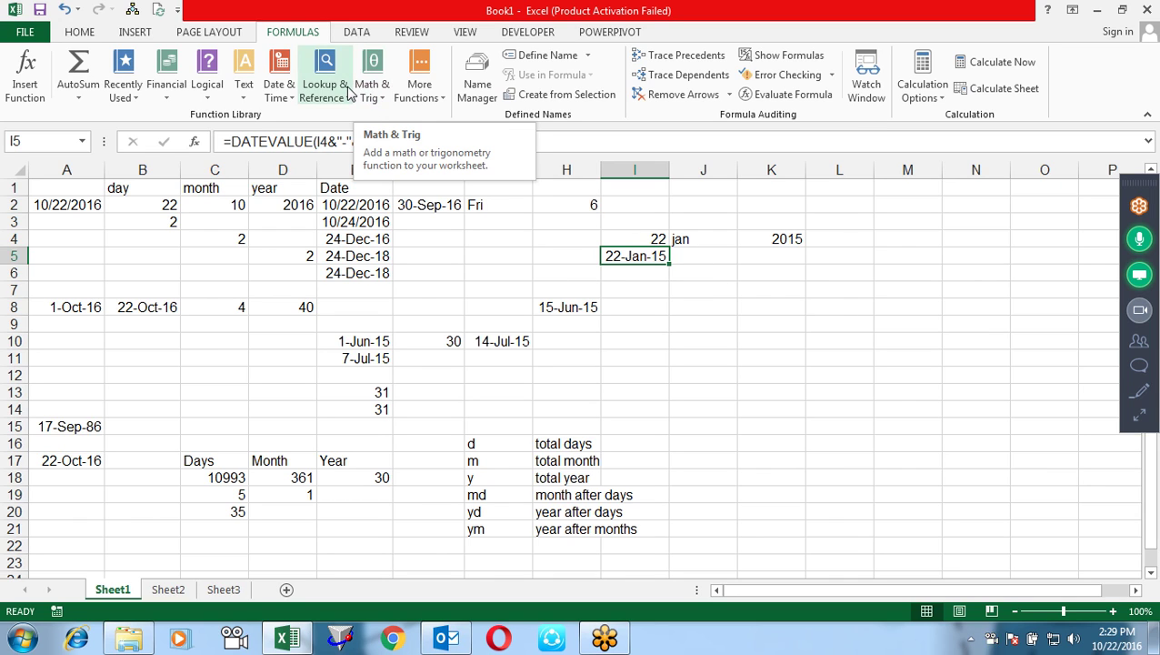
click(279, 86)
drag(399, 148, 408, 302)
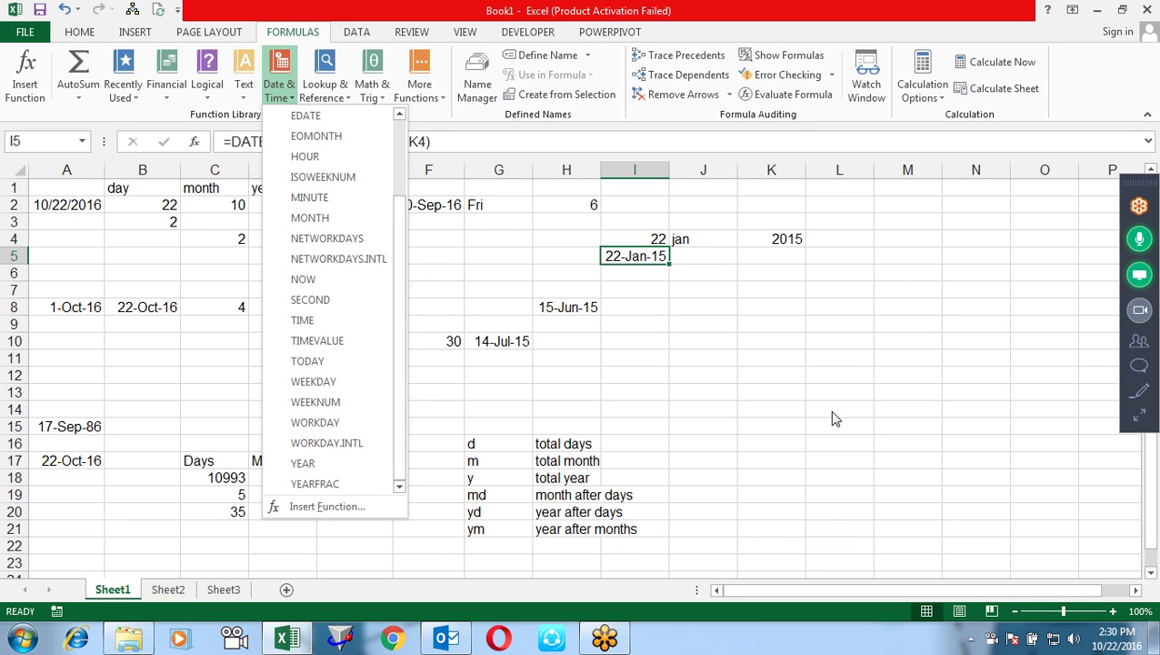
click(752, 400)
scroll(104, 382, down, 4)
scroll(194, 381, up, 3)
scroll(194, 381, up, 1)
scroll(195, 381, down, 1)
scroll(194, 380, down, 2)
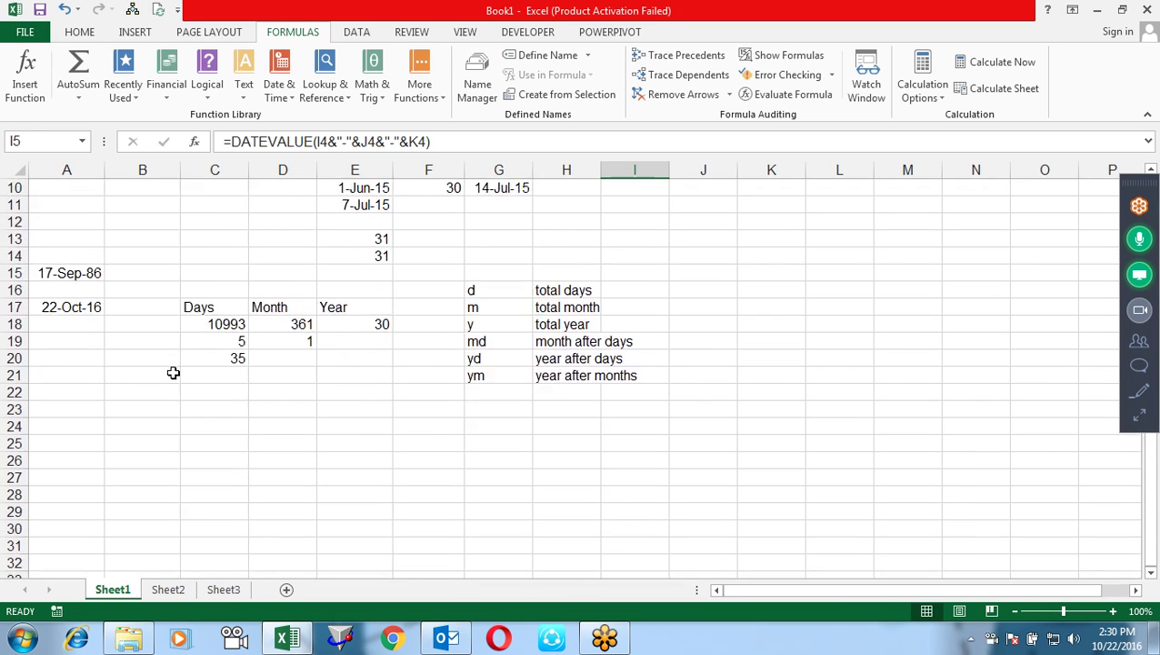
scroll(123, 364, down, 2)
click(69, 310)
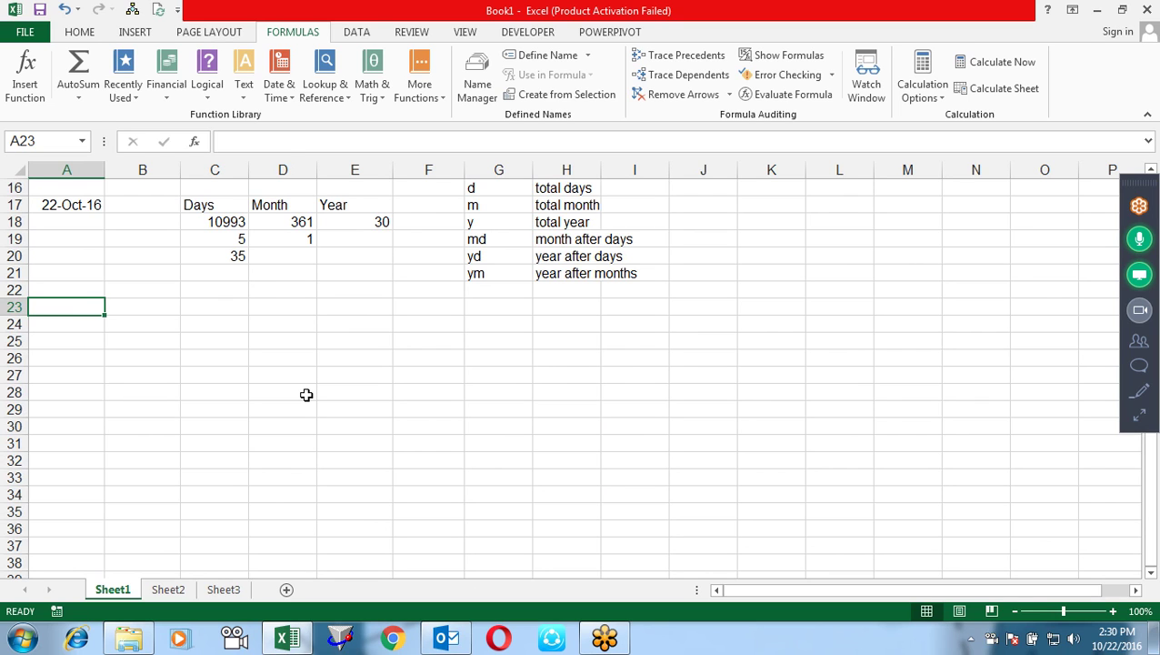
Step: Insert the current time 2:30 PM in A23 and move it to A26
key(ctrl+semicolon)
key(Escape)
key(ctrl+shift+semicolon)
key(Return)
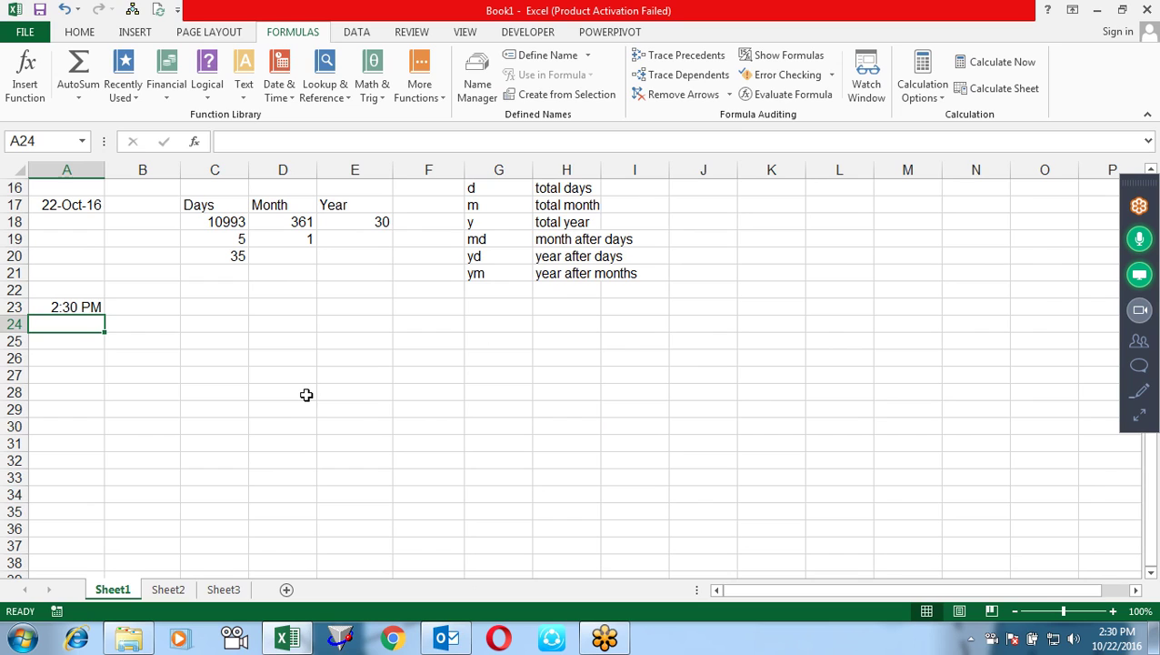
key(Up)
key(ctrl+c)
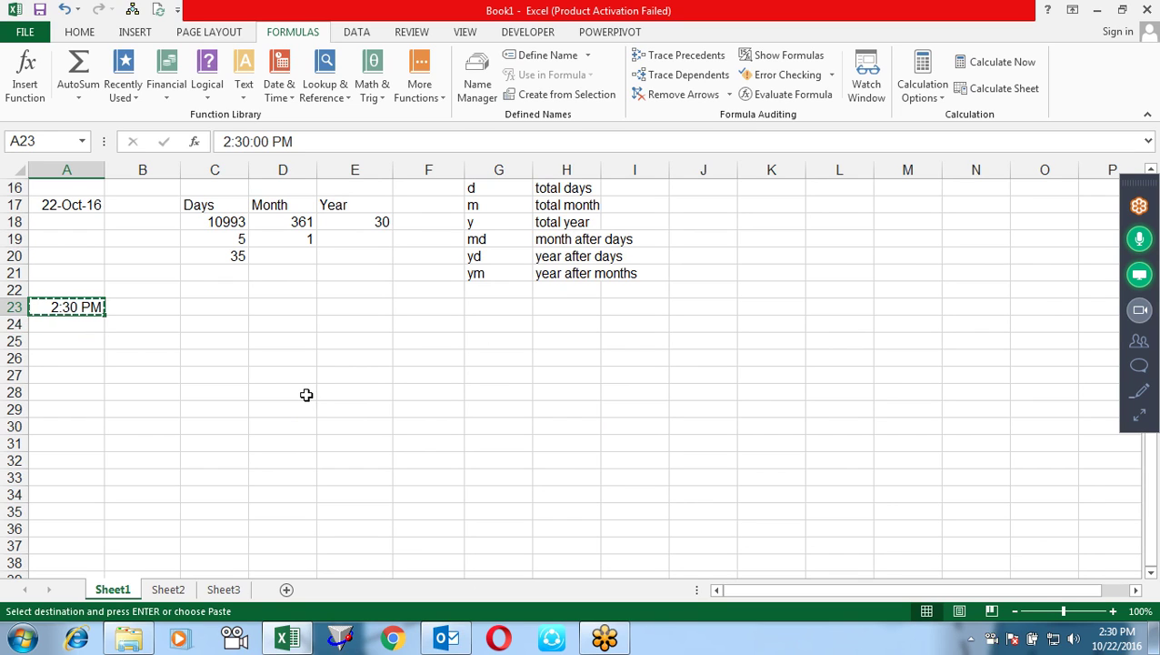
key(Down)
key(Down)
key(Down)
key(Return)
Step: Add headers hour, minute, second and Time in B25:E25
key(Up)
key(Right)
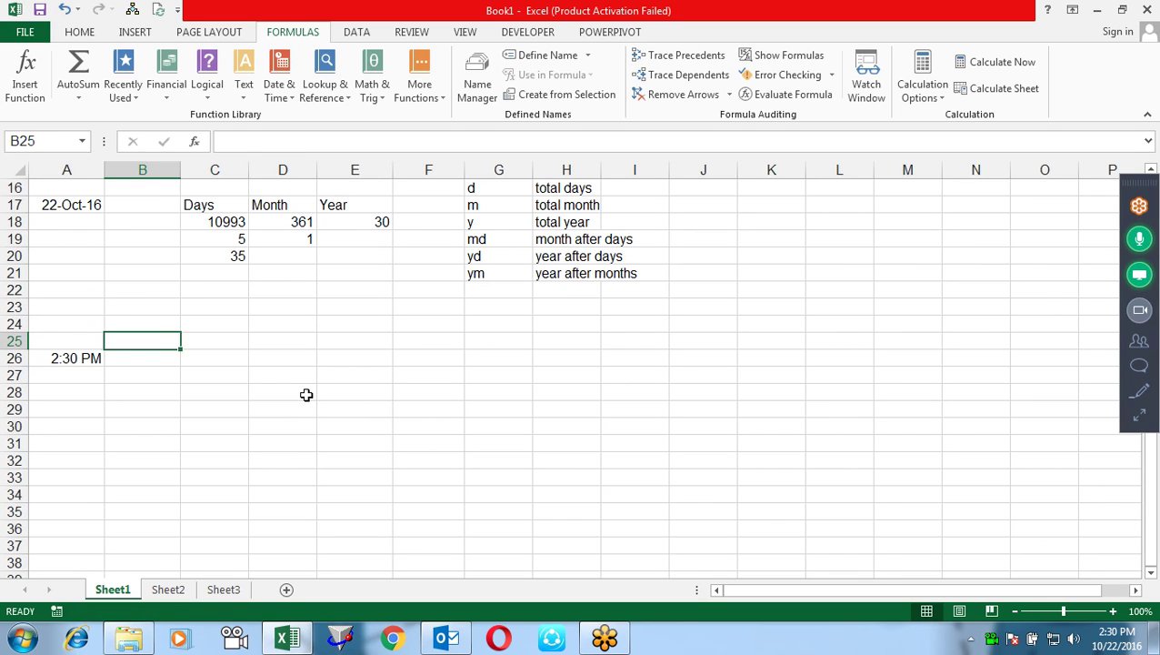
text(hour)
key(Tab)
text(minute)
key(Tab)
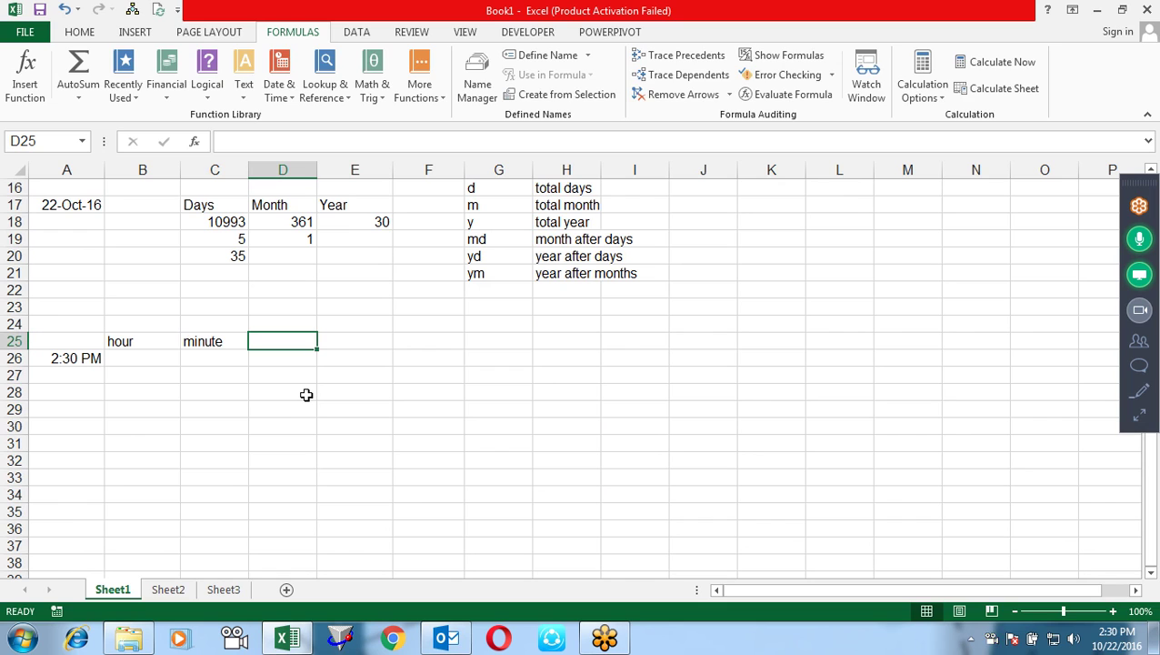
text(second)
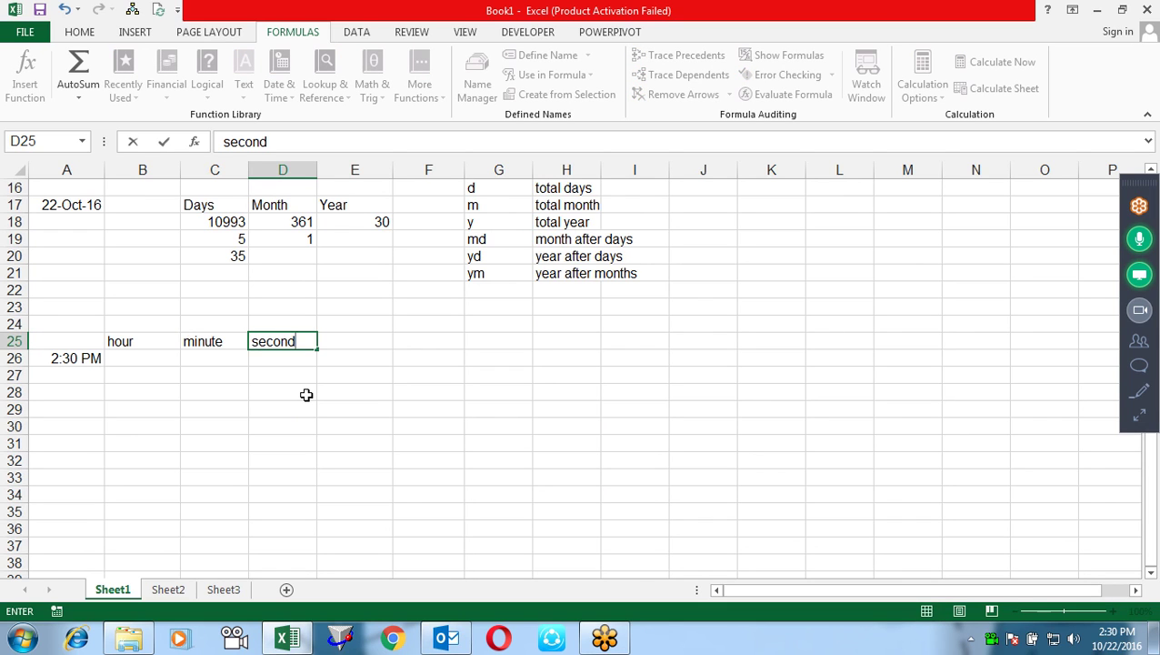
key(Tab)
text(Tim)
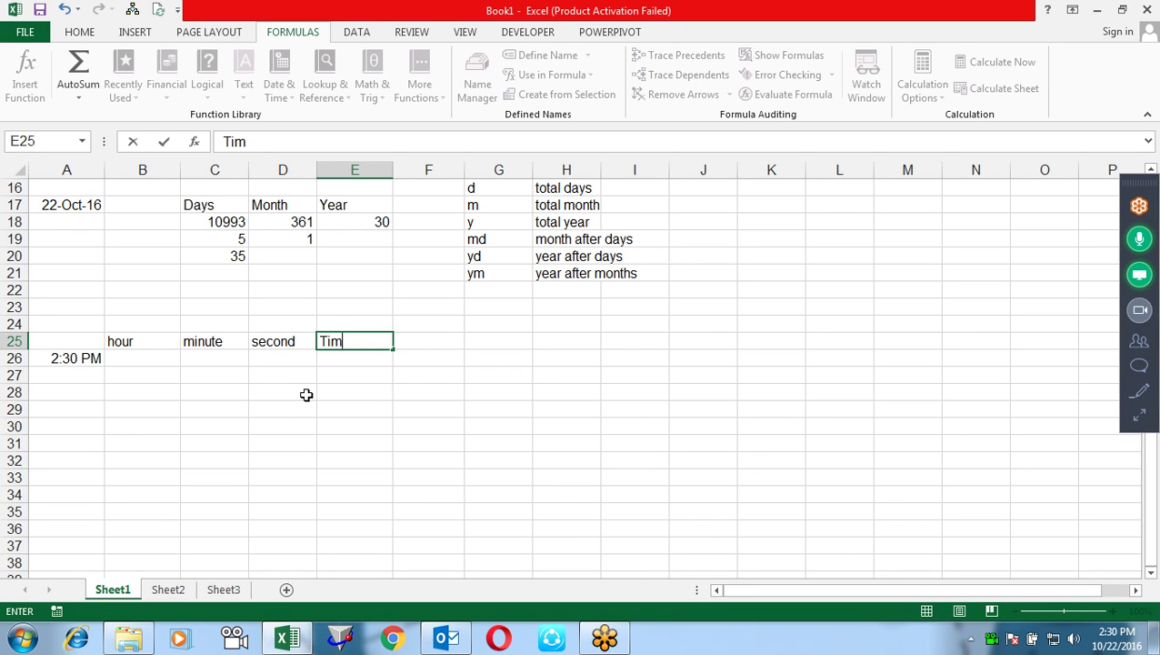
text(e)
key(Return)
Step: Enter =HOUR(A26) in B26 and =MINUTE(A26) in C26
text(=)
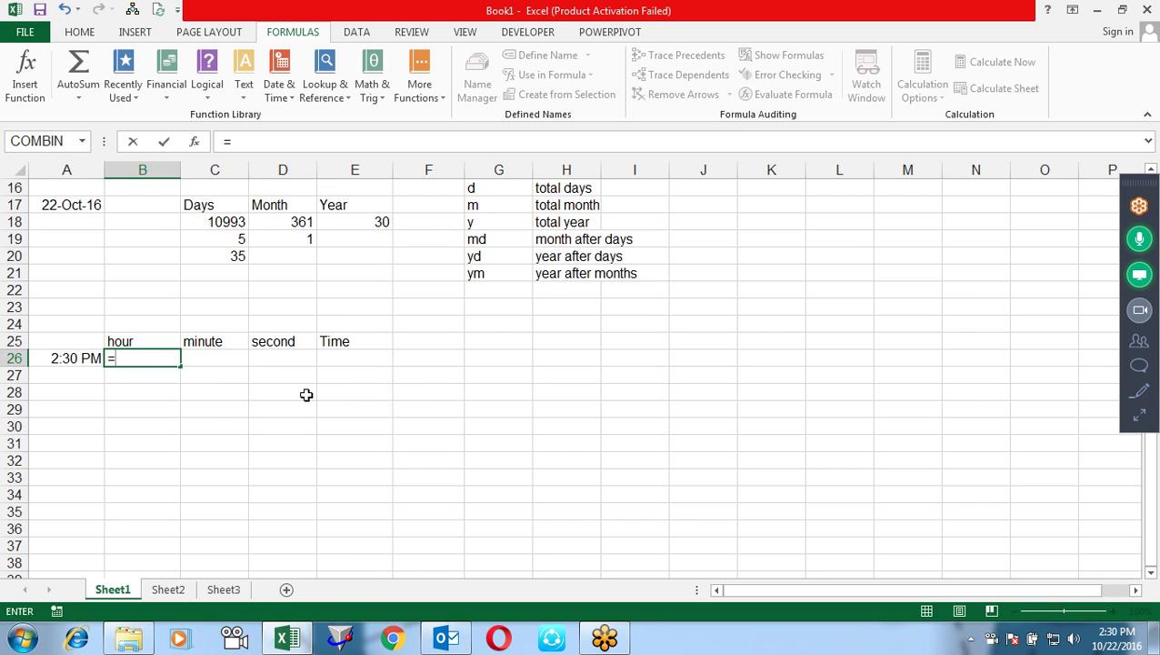
text(hour()
key(Left)
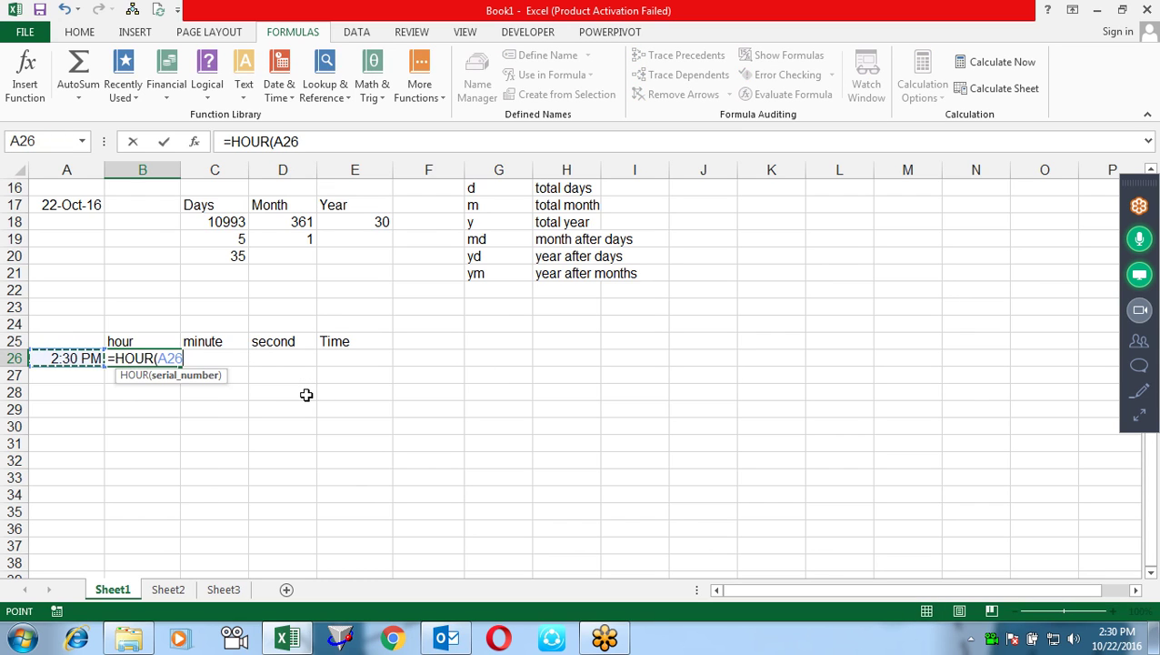
key(Return)
key(Up)
key(Right)
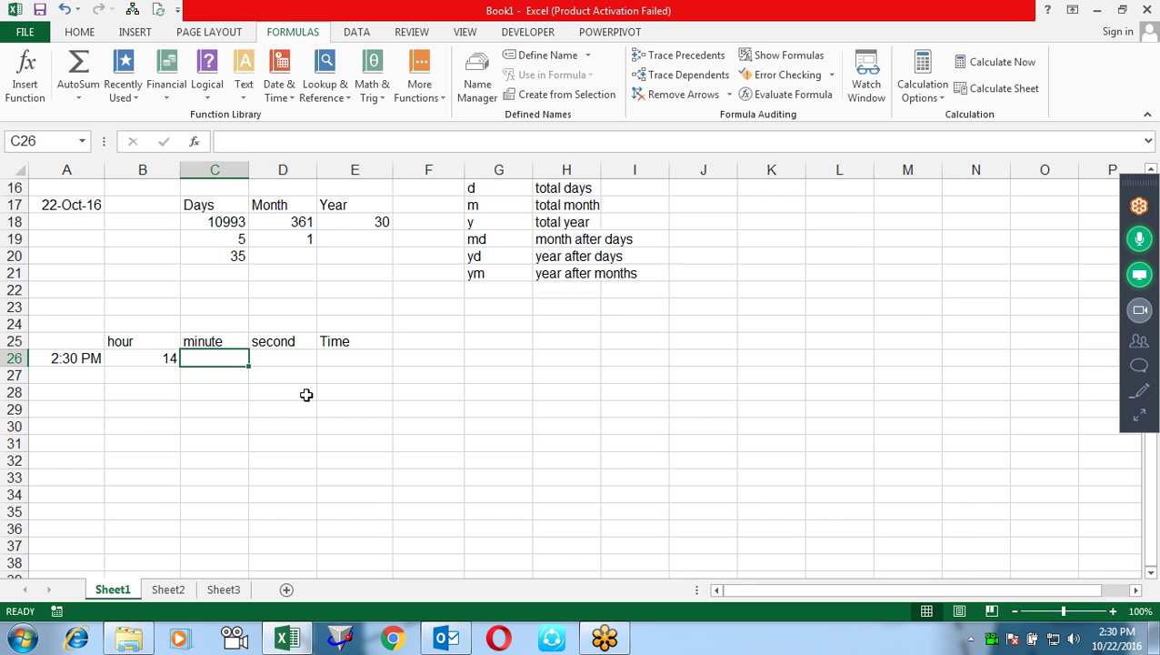
text(=mi)
text(nu)
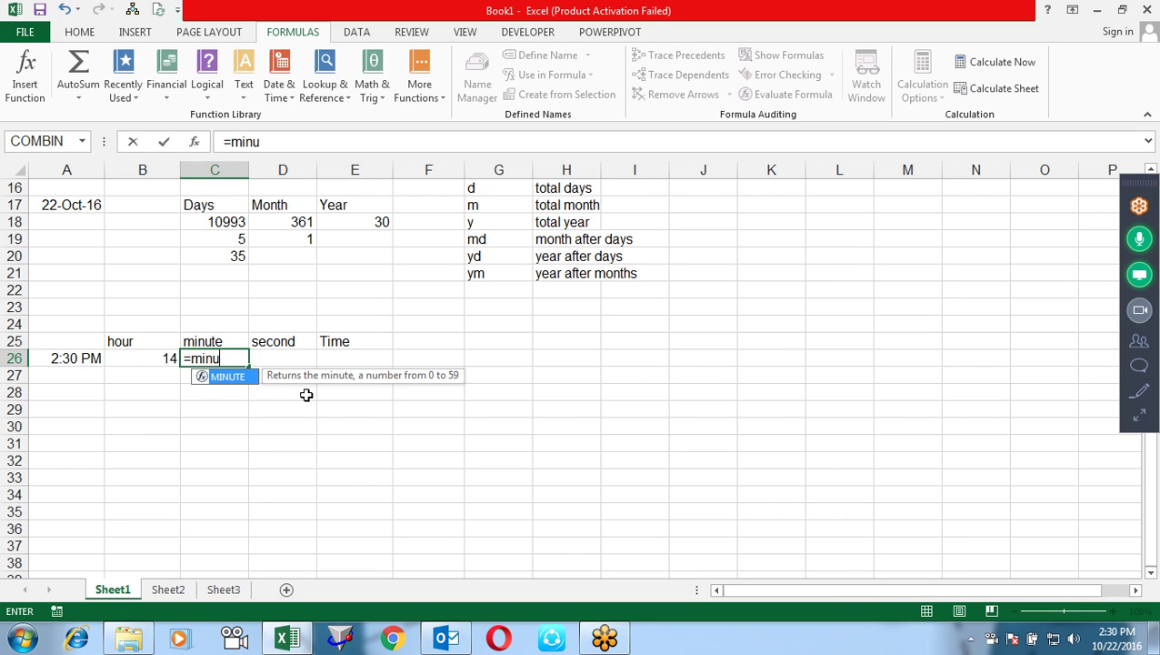
key(Tab)
key(Left)
key(Left)
key(Return)
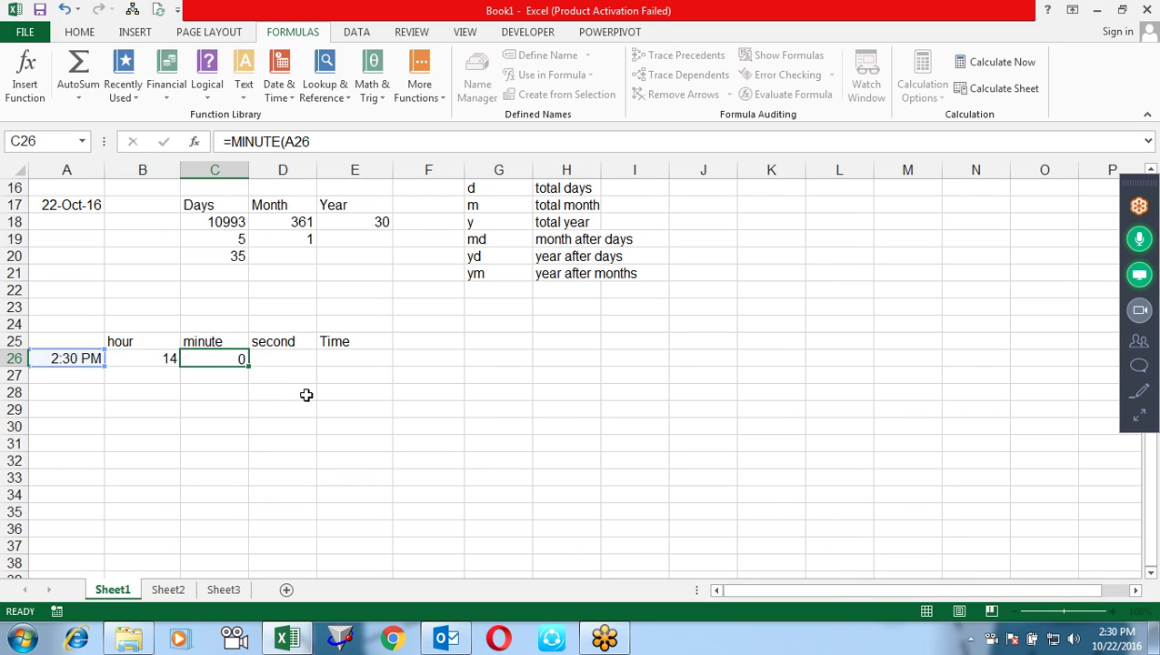
key(Up)
key(Right)
Step: Enter =SECOND(A26) in D26 to extract the seconds
text(=se)
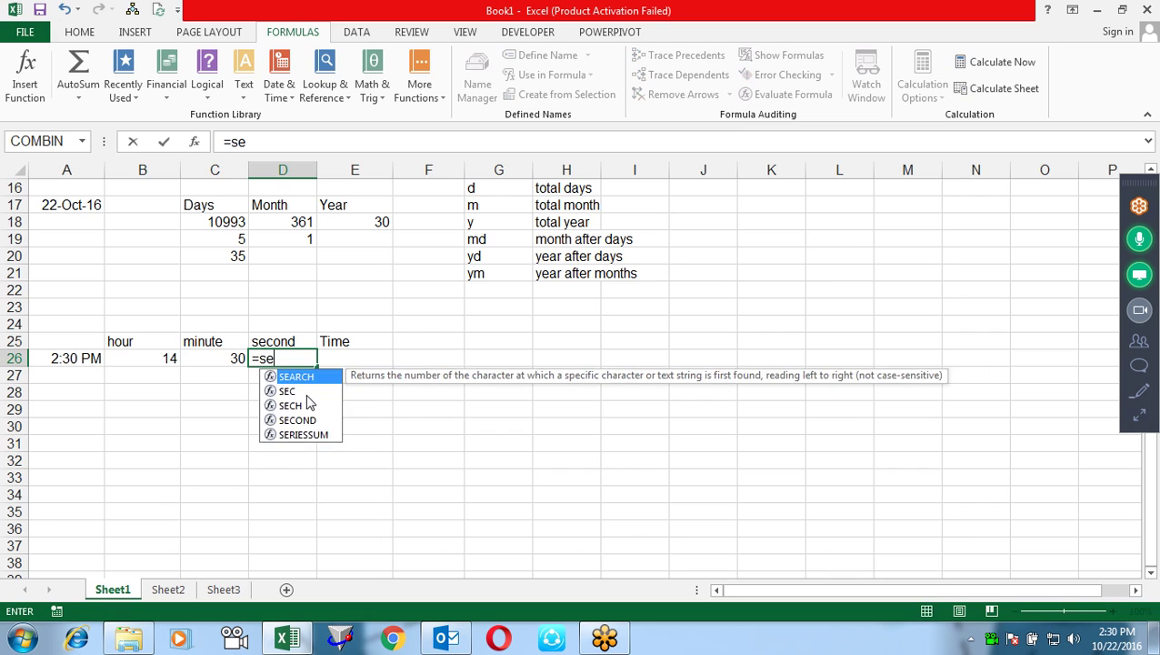
text(c)
key(Down)
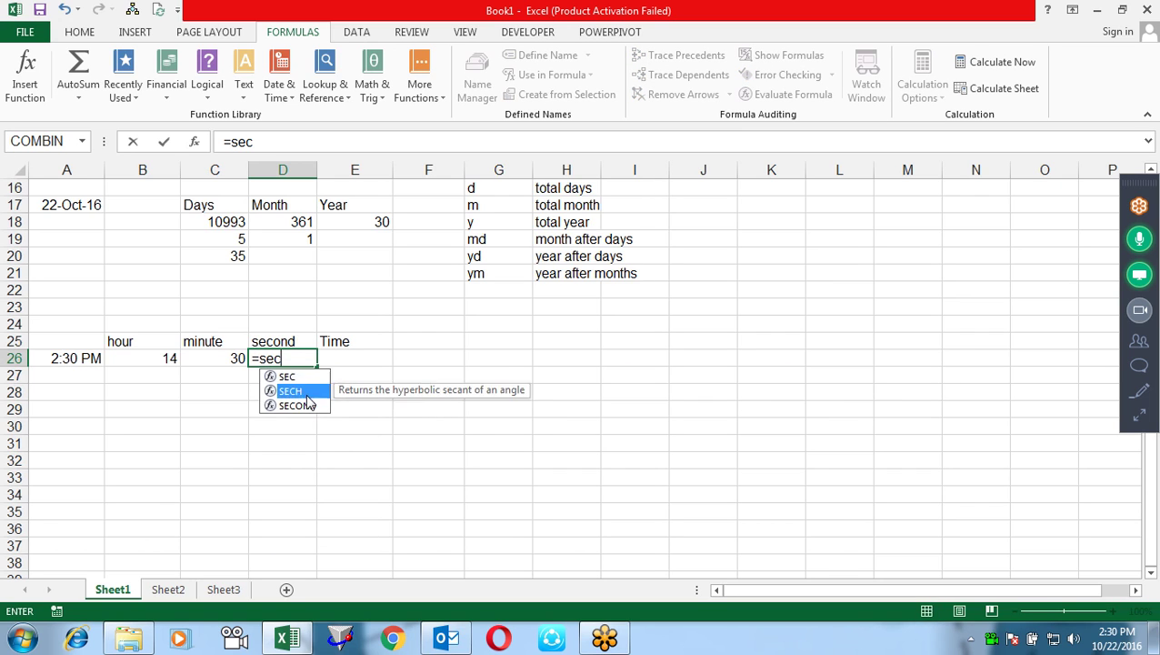
key(Down)
key(Tab)
key(Left)
key(Left)
key(Return)
key(Up)
key(Right)
Step: Rebuild the time in E26 with =TIME(B26,C26,D26), then select A26:A34
text(=)
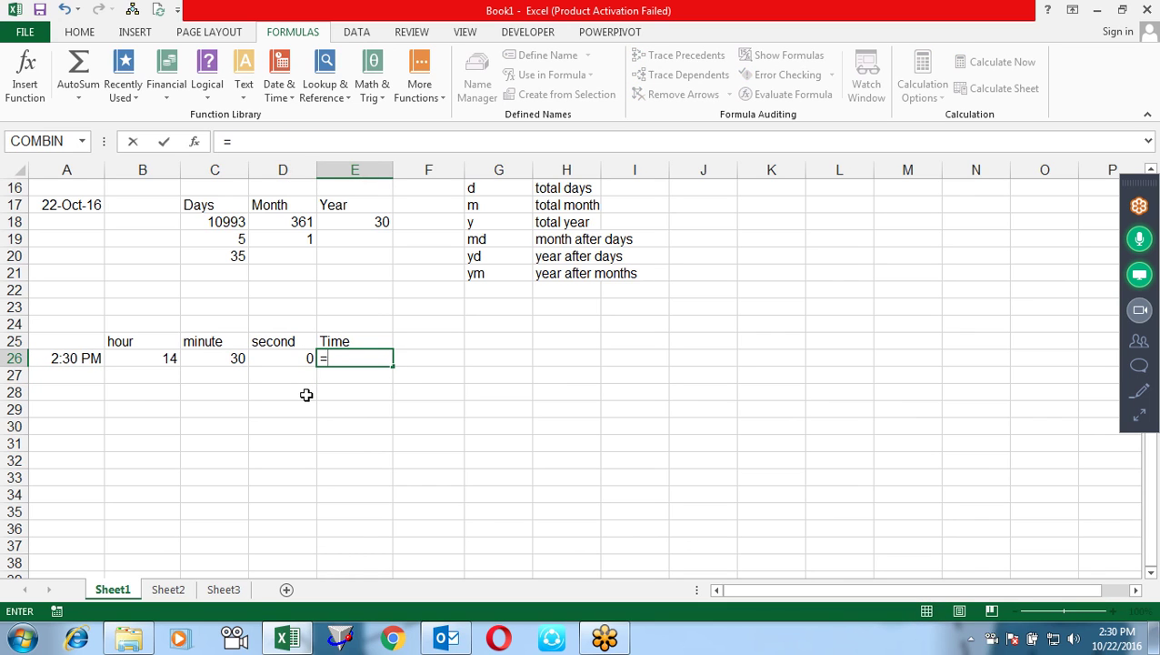
text(time)
key(Tab)
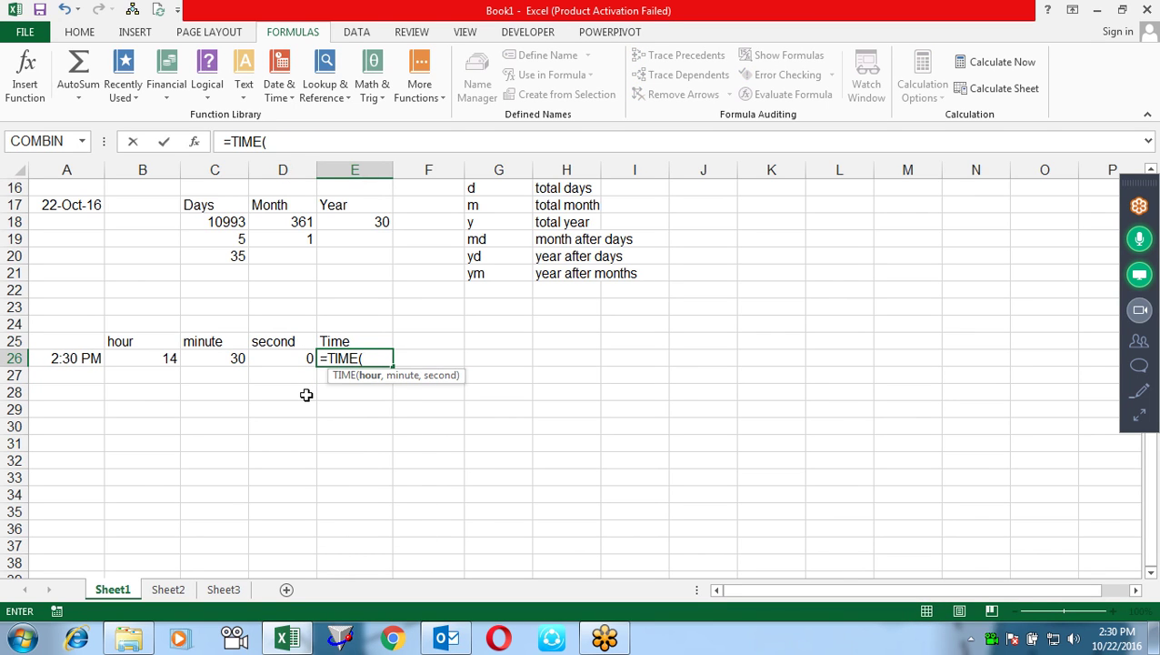
key(Left)
key(Left)
key(Left)
text(,)
key(Left)
key(Left)
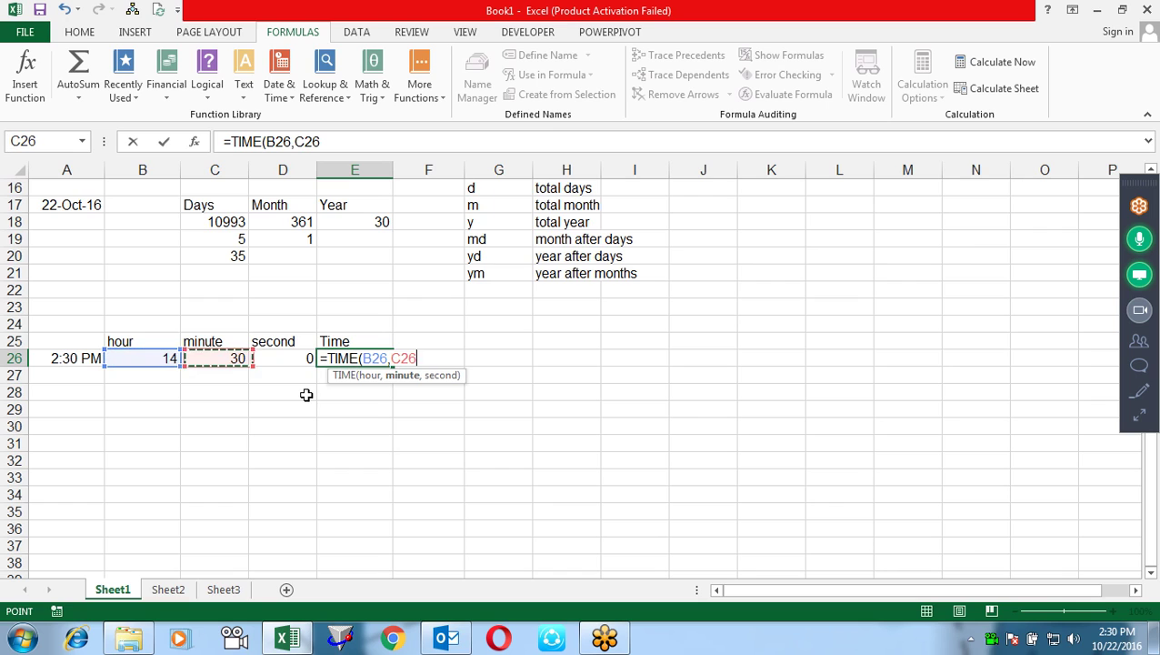
text(,)
key(Left)
key(Left)
key(Right)
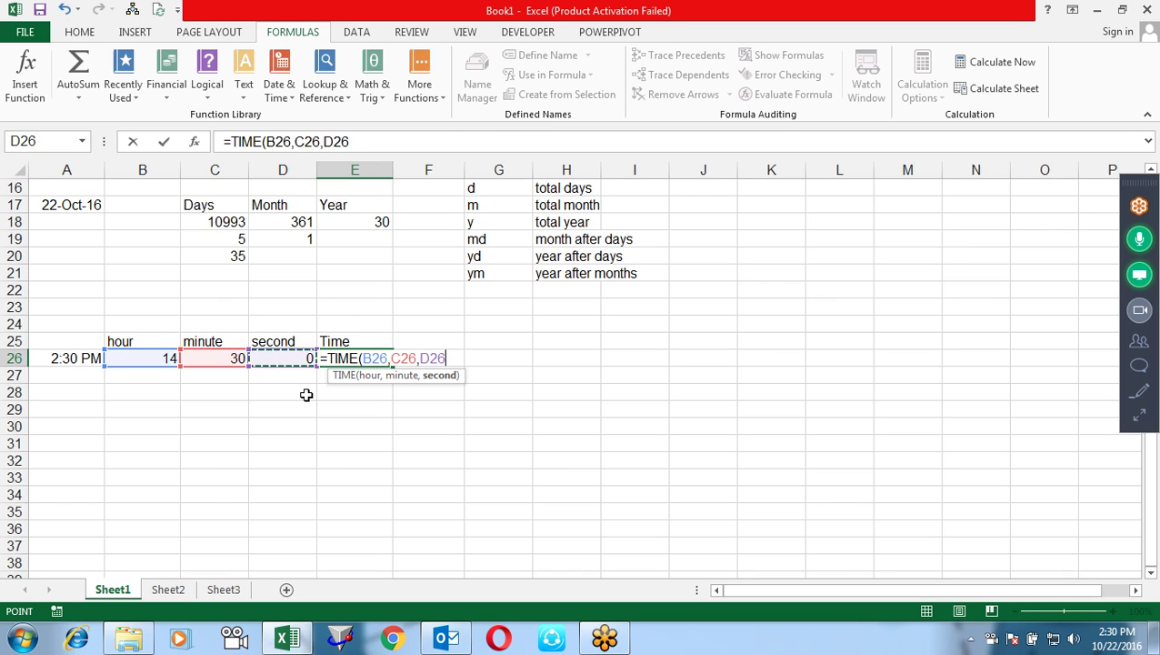
key(Return)
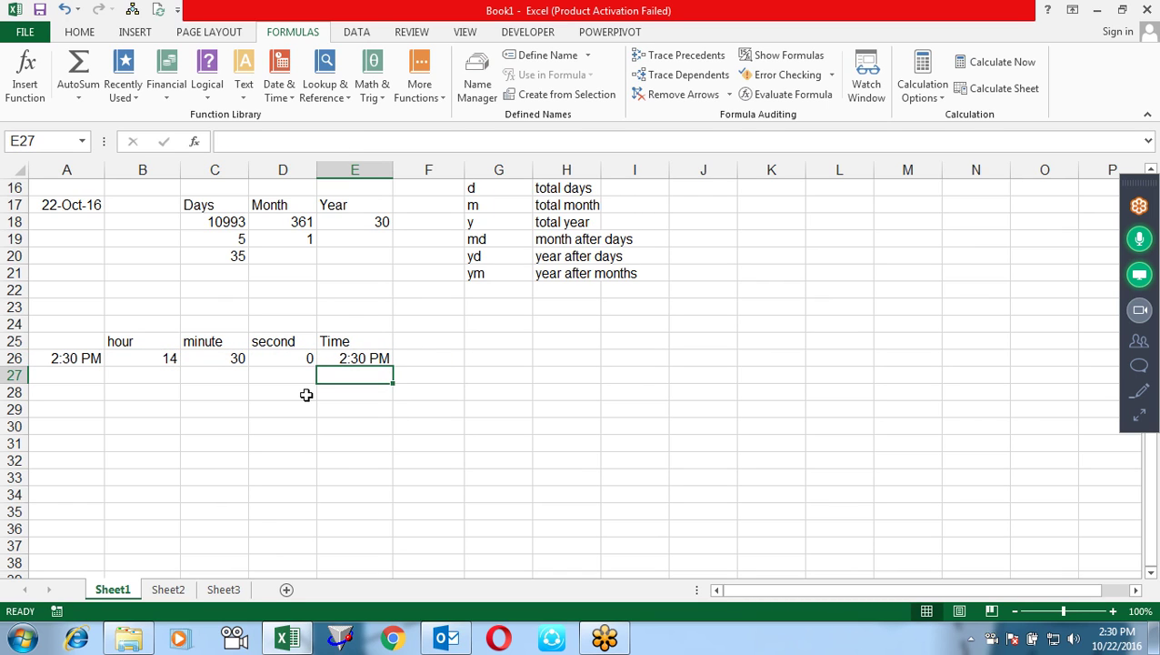
key(Up)
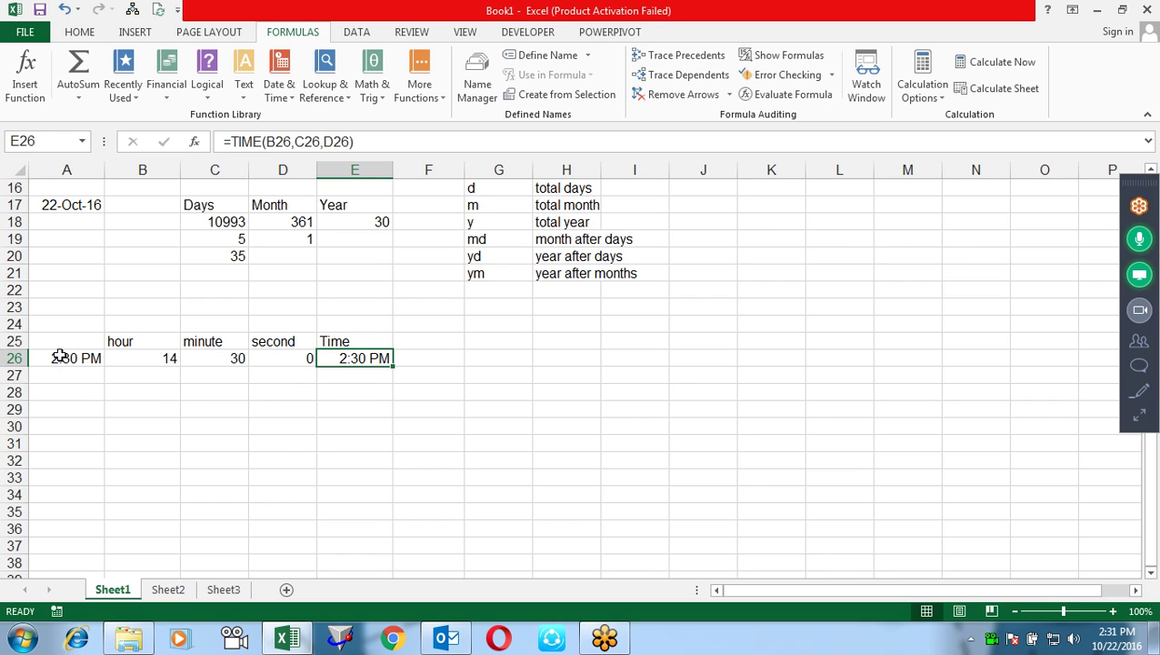
drag(60, 355, 69, 494)
Step: Apply the 1:30:55 PM Time format to A26:A34 and E26:E34, showing 2:30:00 PM
ctrl+drag(383, 357, 360, 491)
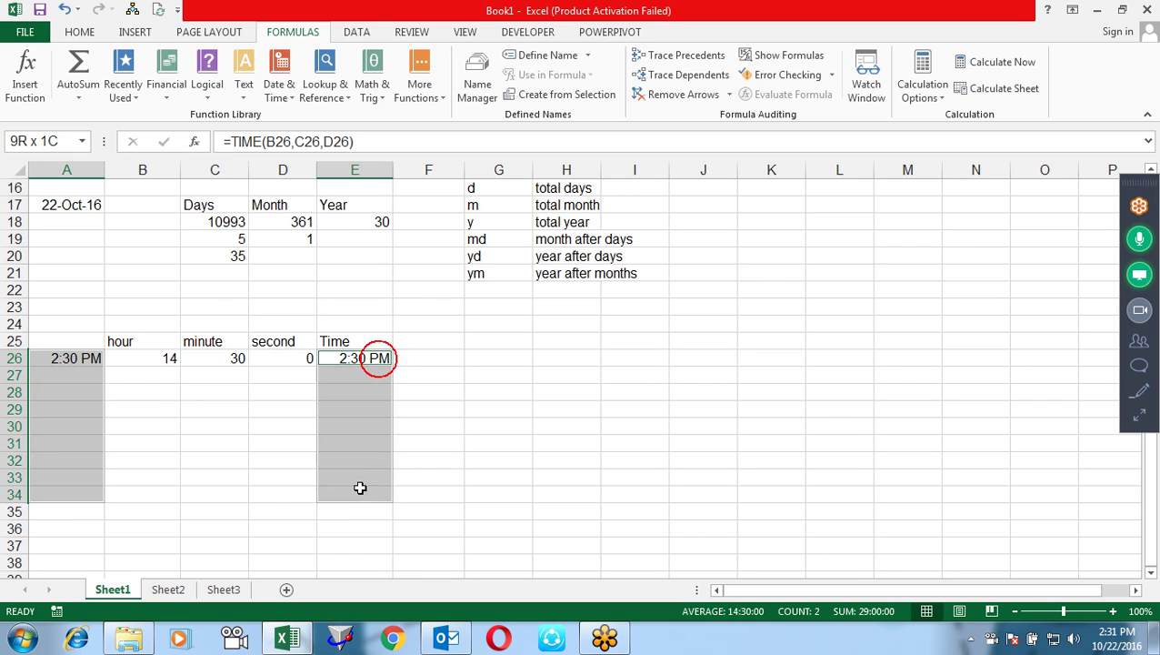
click(80, 33)
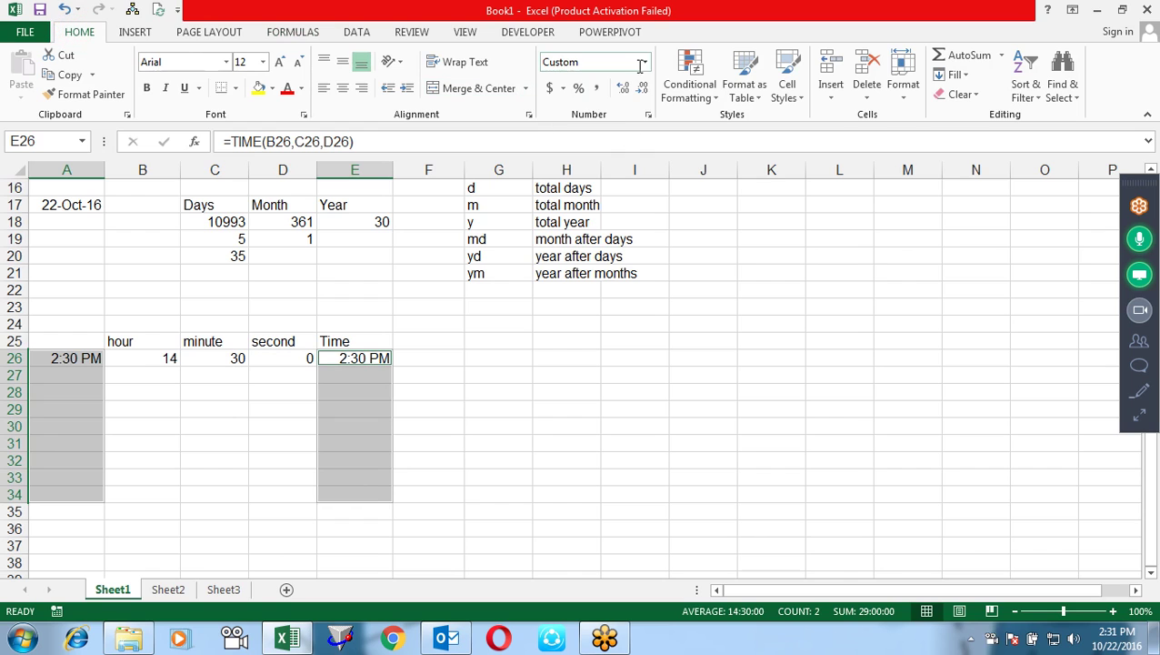
click(647, 114)
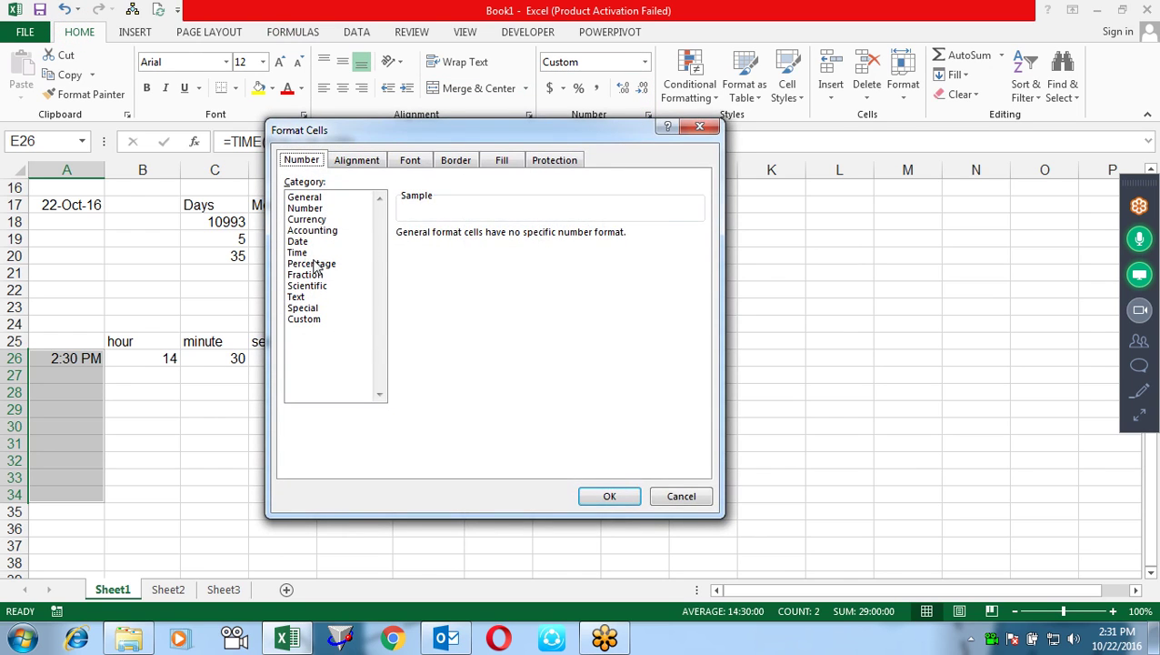
click(302, 253)
click(424, 292)
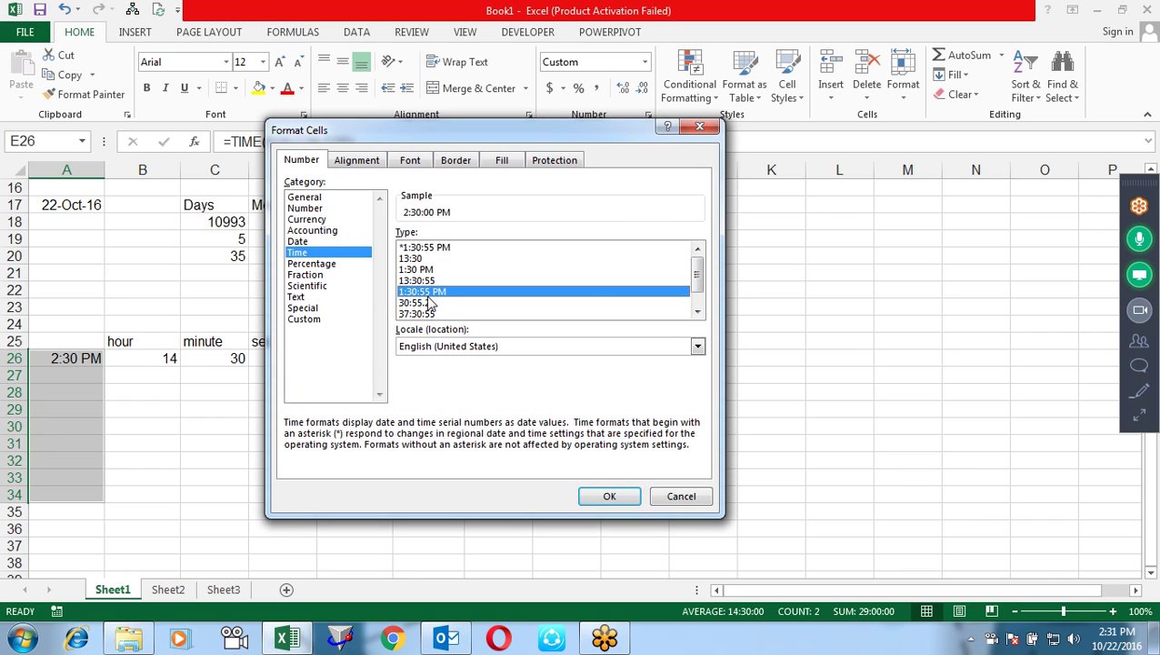
click(609, 498)
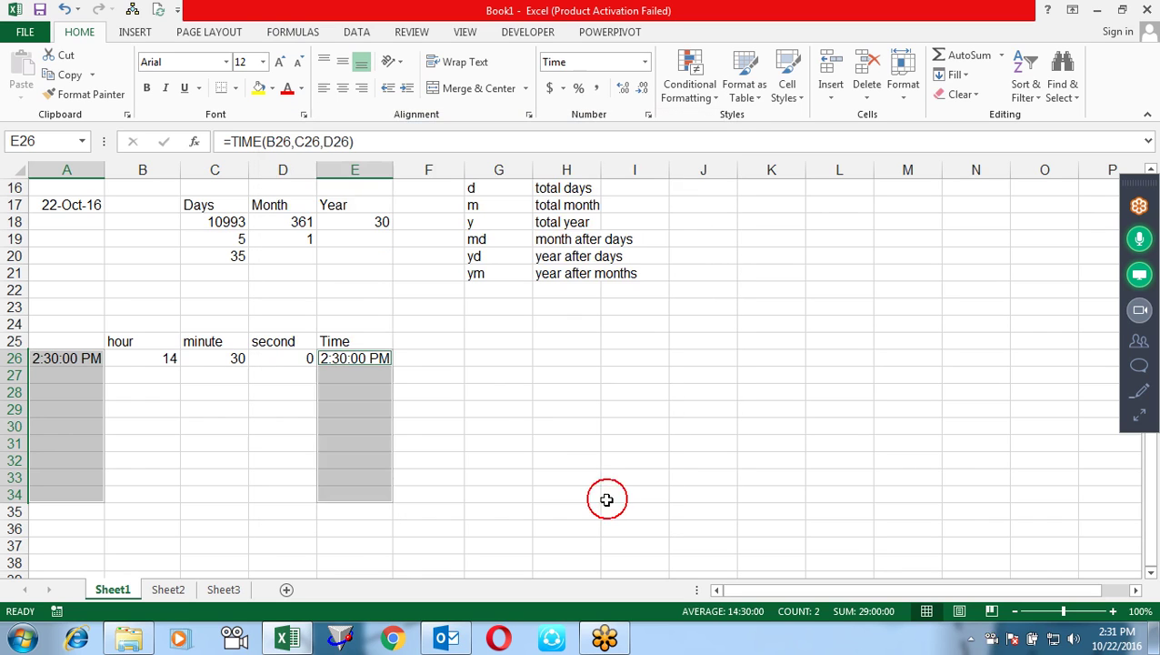
click(509, 411)
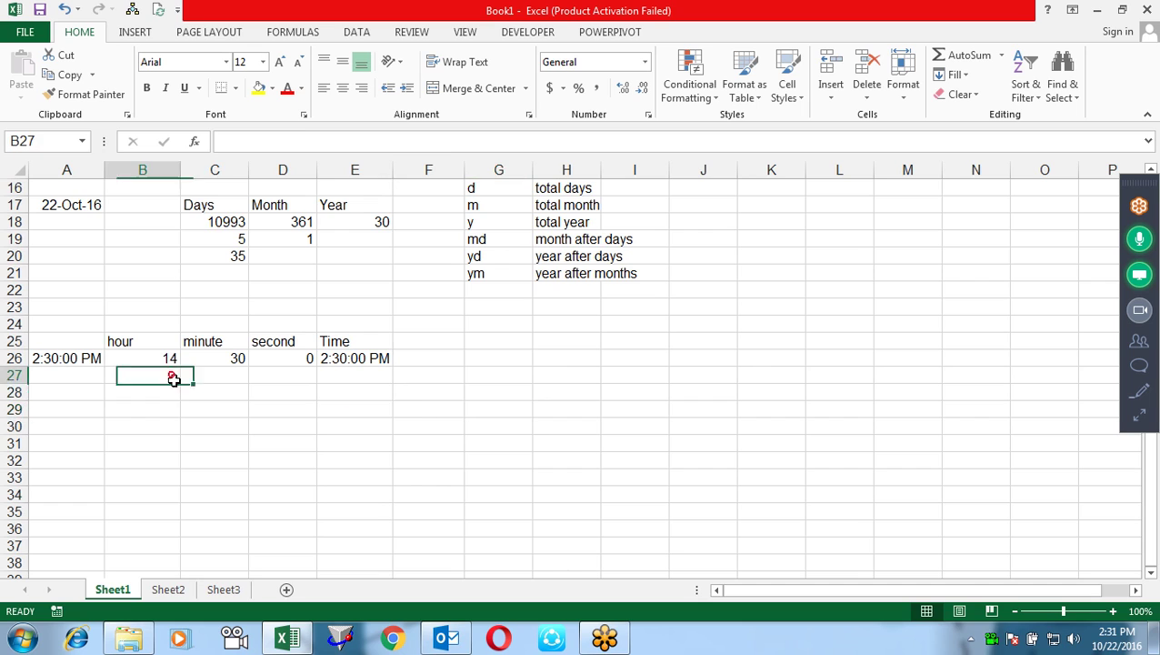
Step: Enter 2 extra hours, minutes and seconds in B27, C27 and D27
drag(171, 374, 214, 391)
click(253, 425)
click(169, 373)
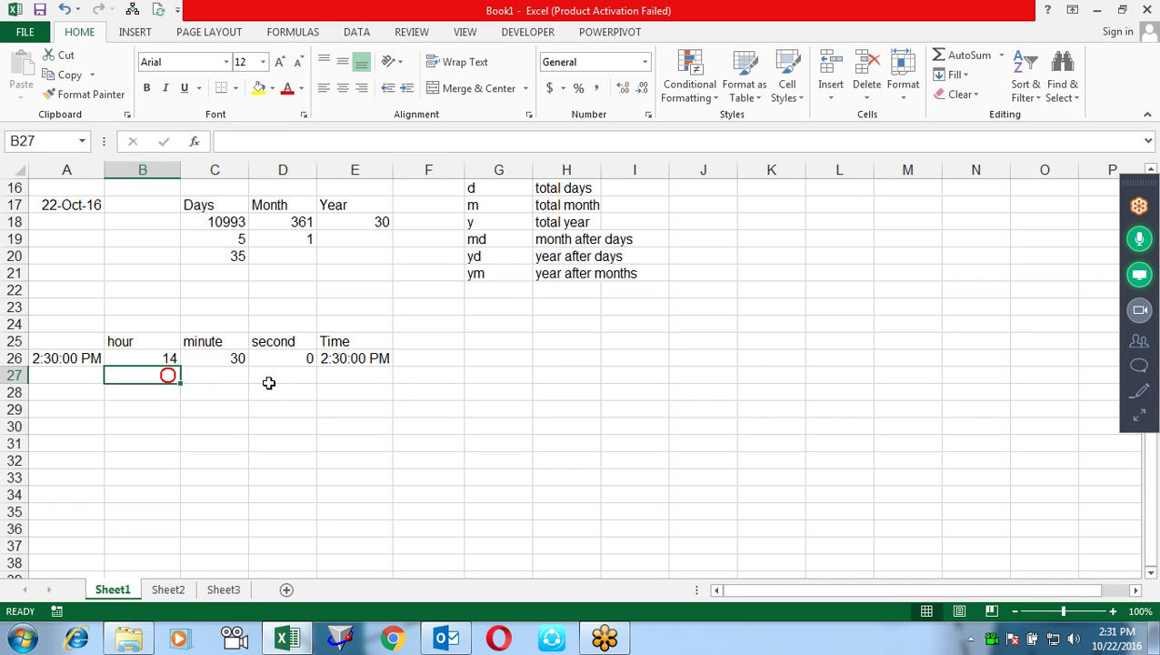
text(2)
key(Tab)
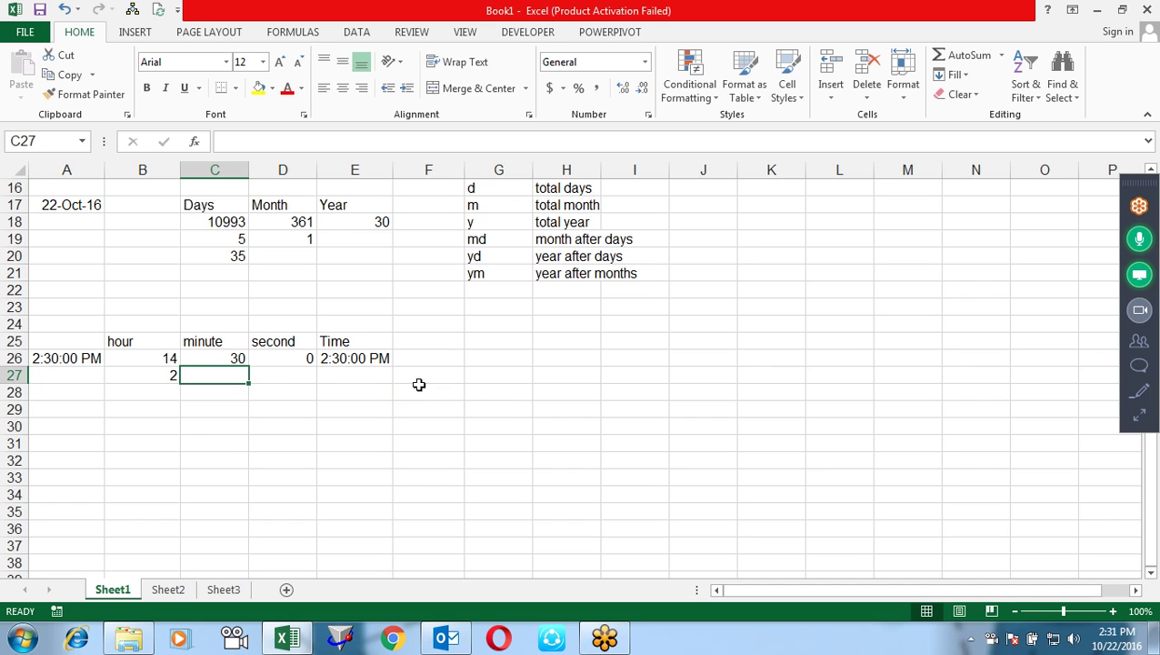
text(2)
key(Tab)
text(2)
key(Tab)
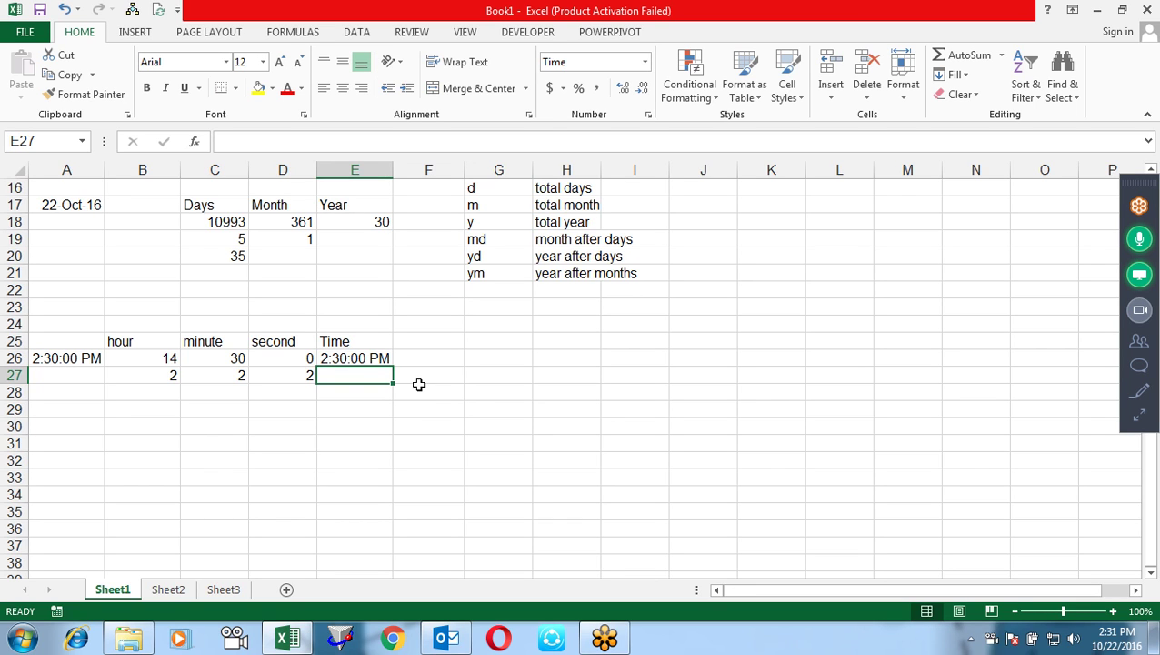
Step: Enter =TIME(B26+B27,C26+C27,D26+D27) in E27, giving 4:32:02 PM
text(=tim)
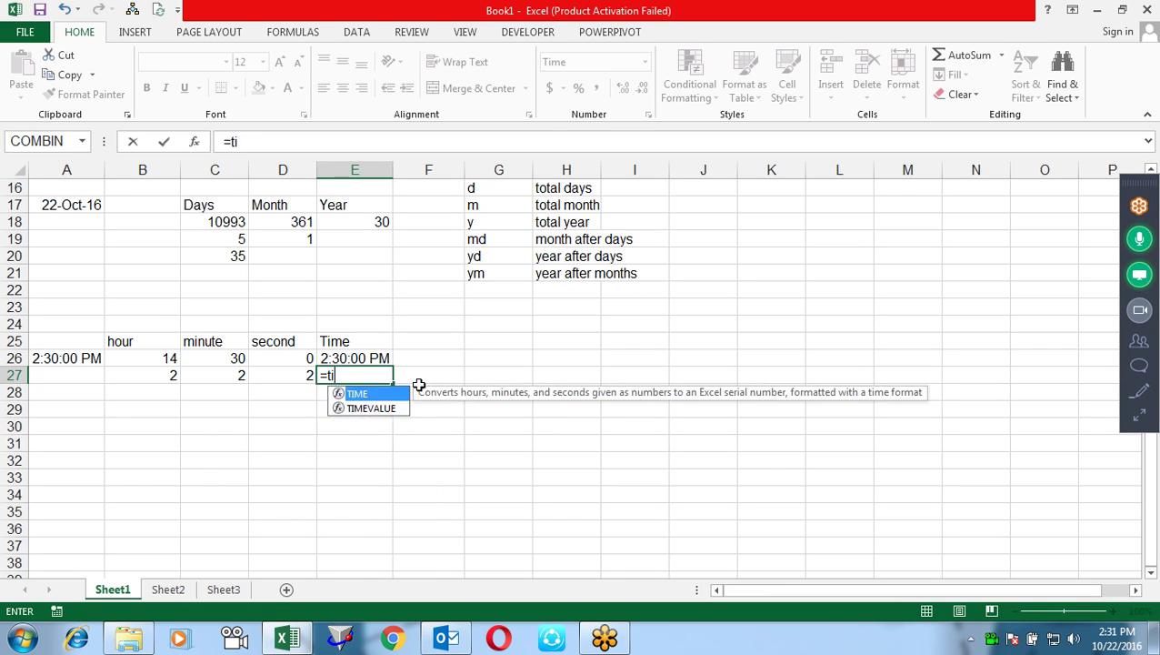
key(Tab)
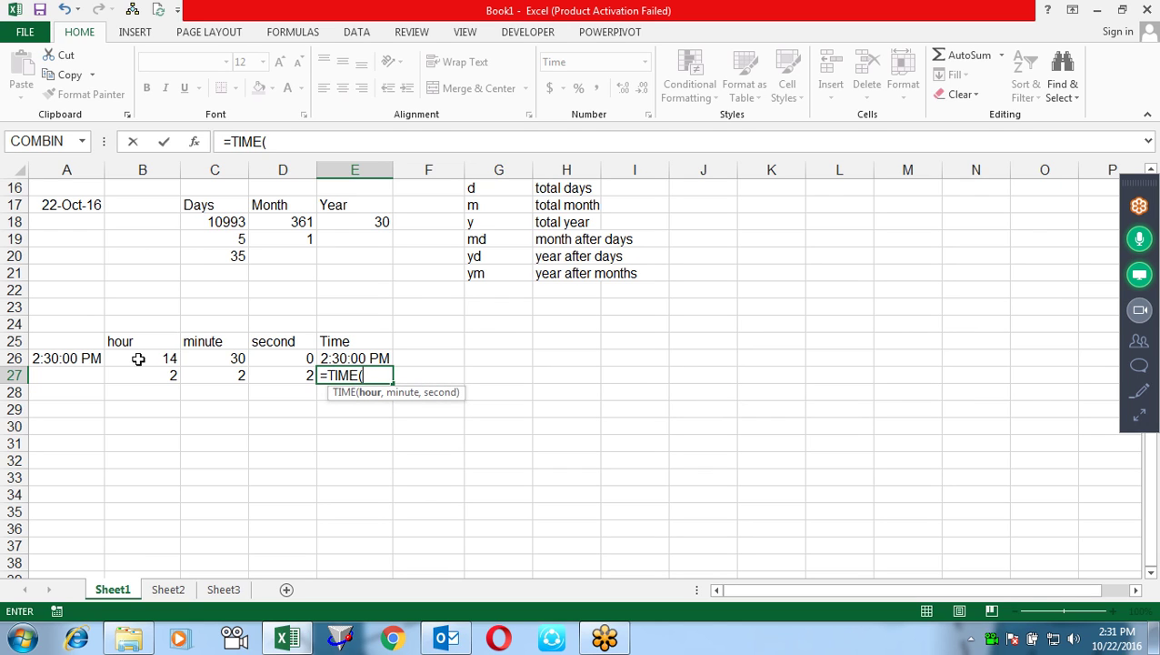
click(141, 359)
text(+)
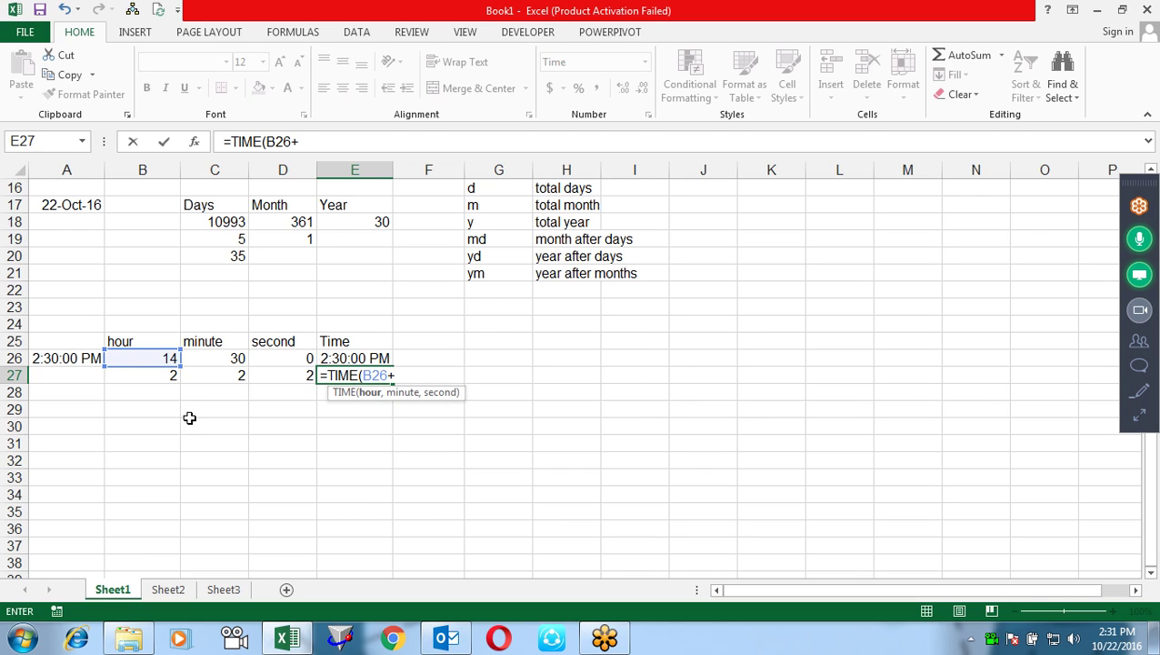
click(160, 379)
text(,)
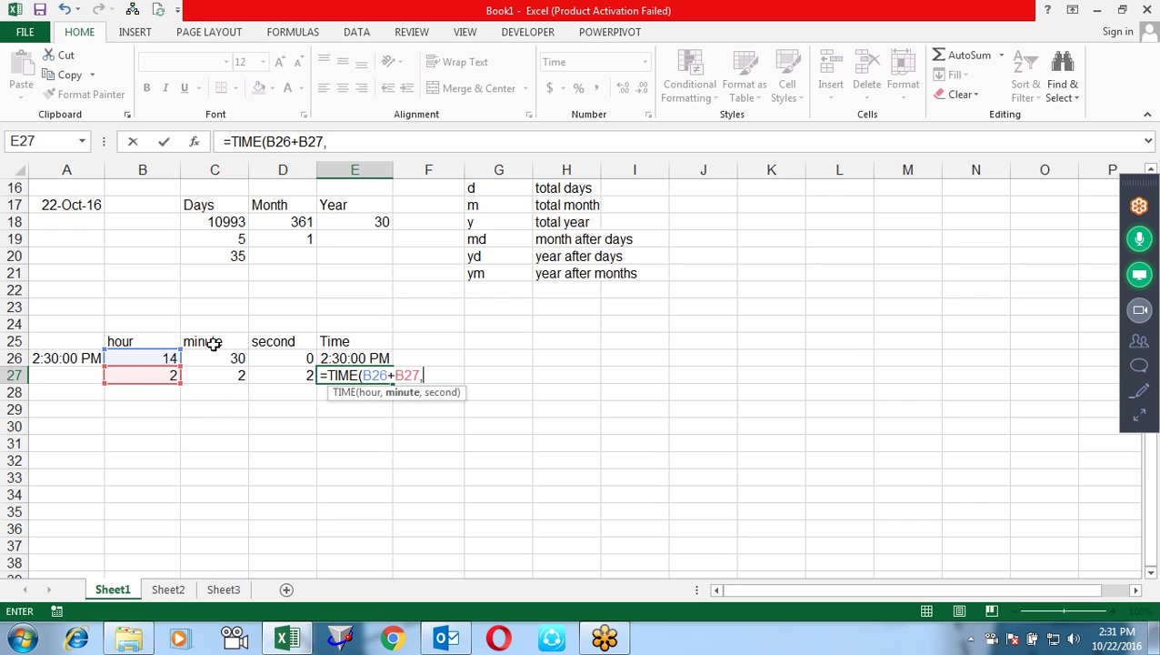
click(233, 357)
text(+)
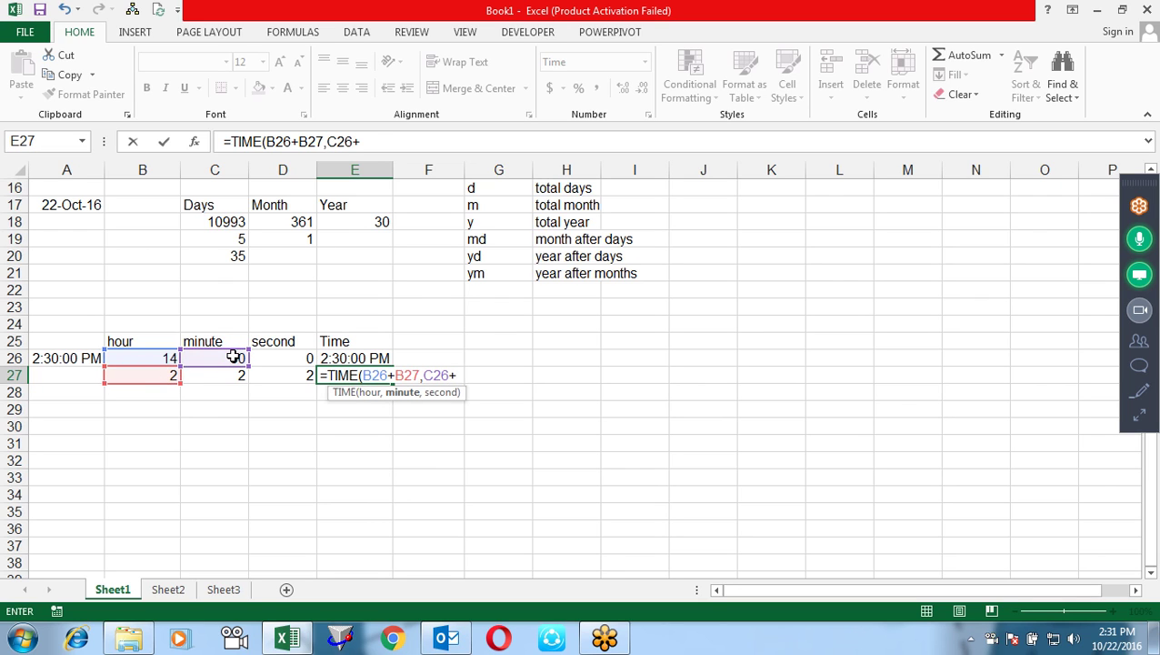
click(230, 378)
text(,)
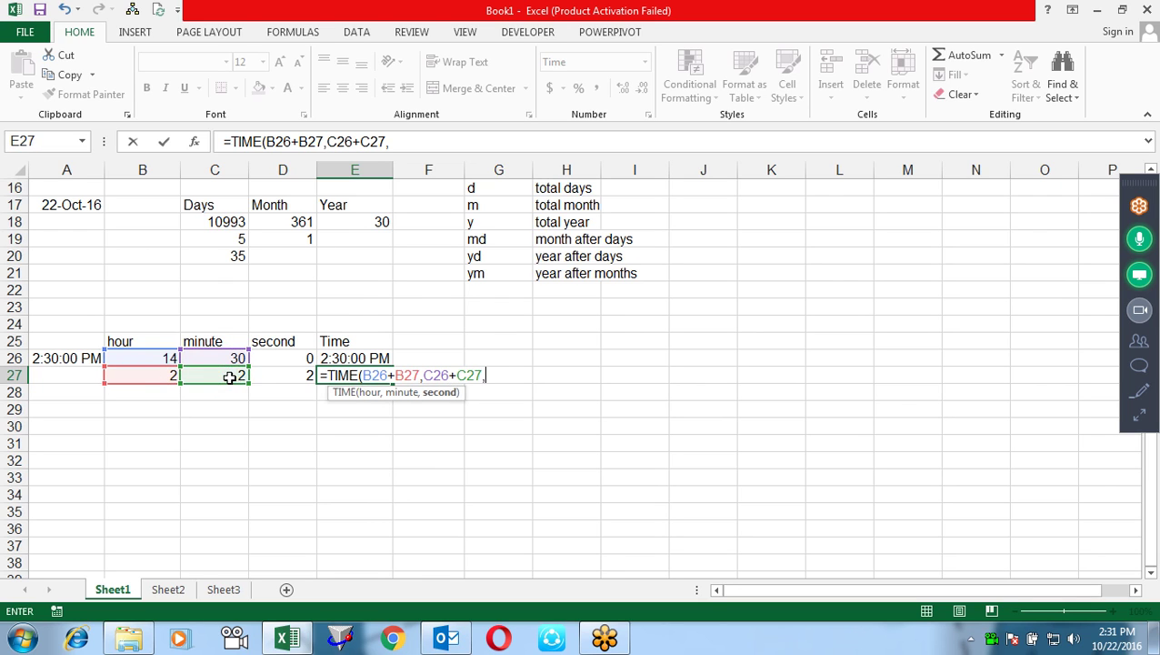
click(304, 358)
text(+)
click(296, 380)
key(Return)
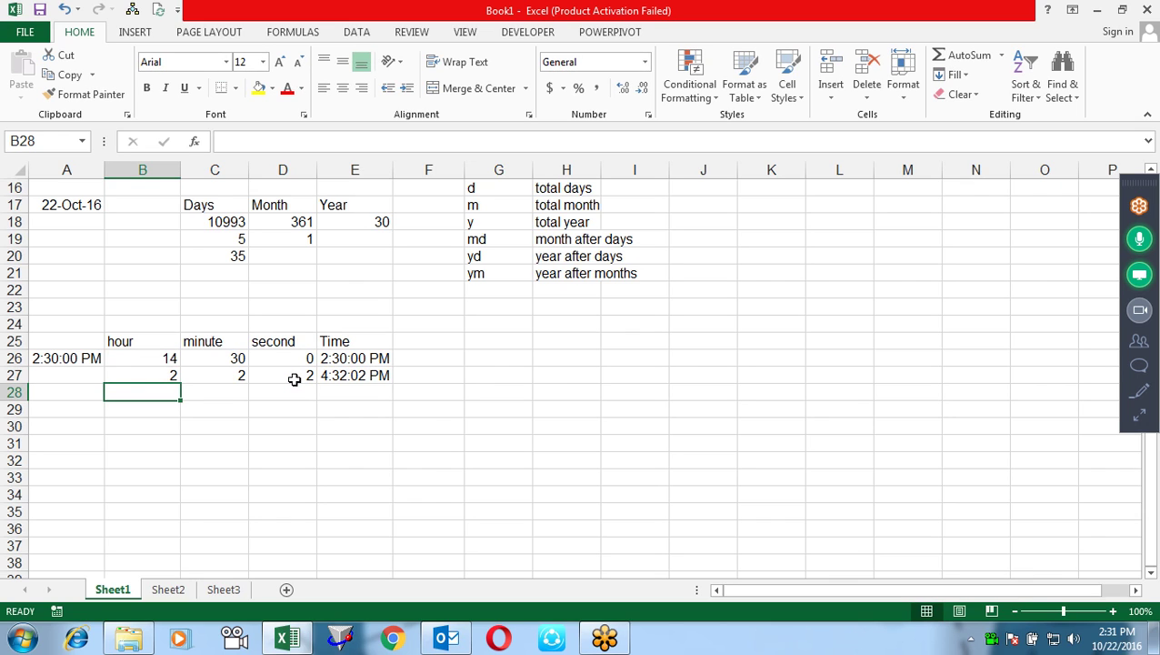
key(Up)
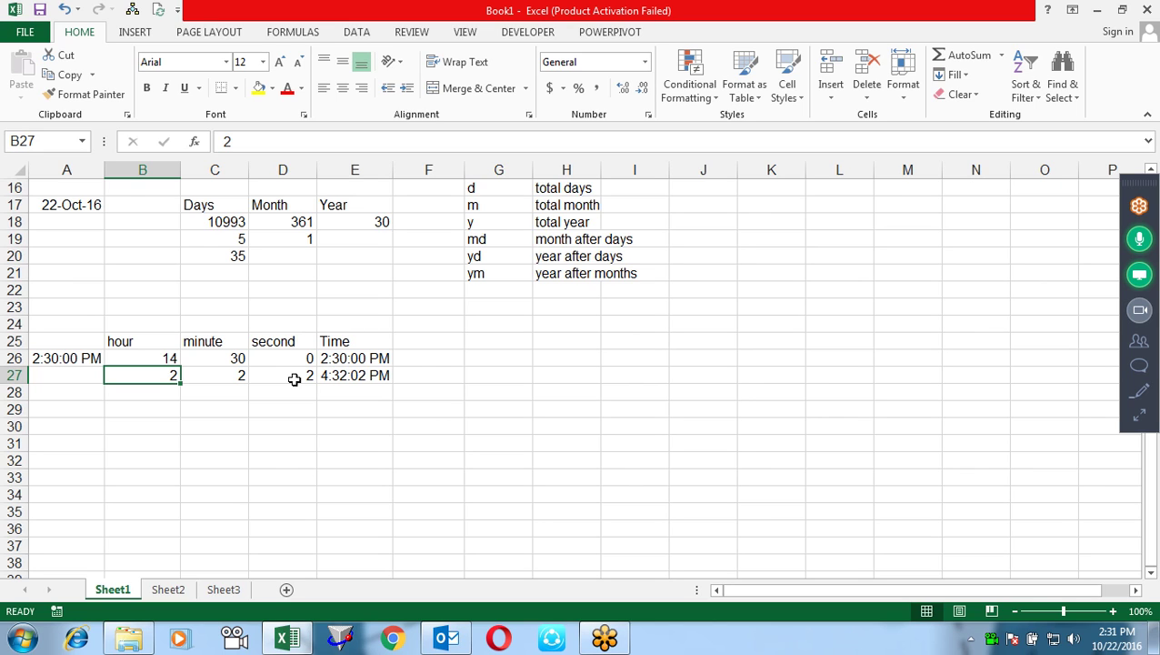
key(Down)
key(Down)
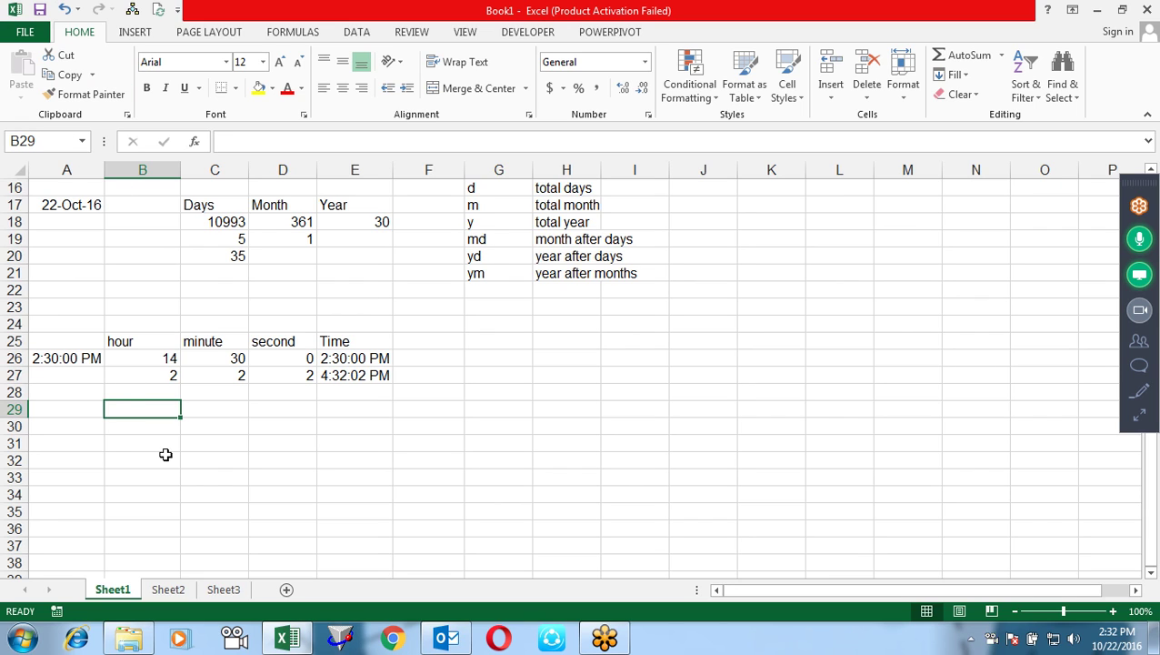
Step: Add a Name header in A30, type a first name below, and fill down to A34
click(65, 424)
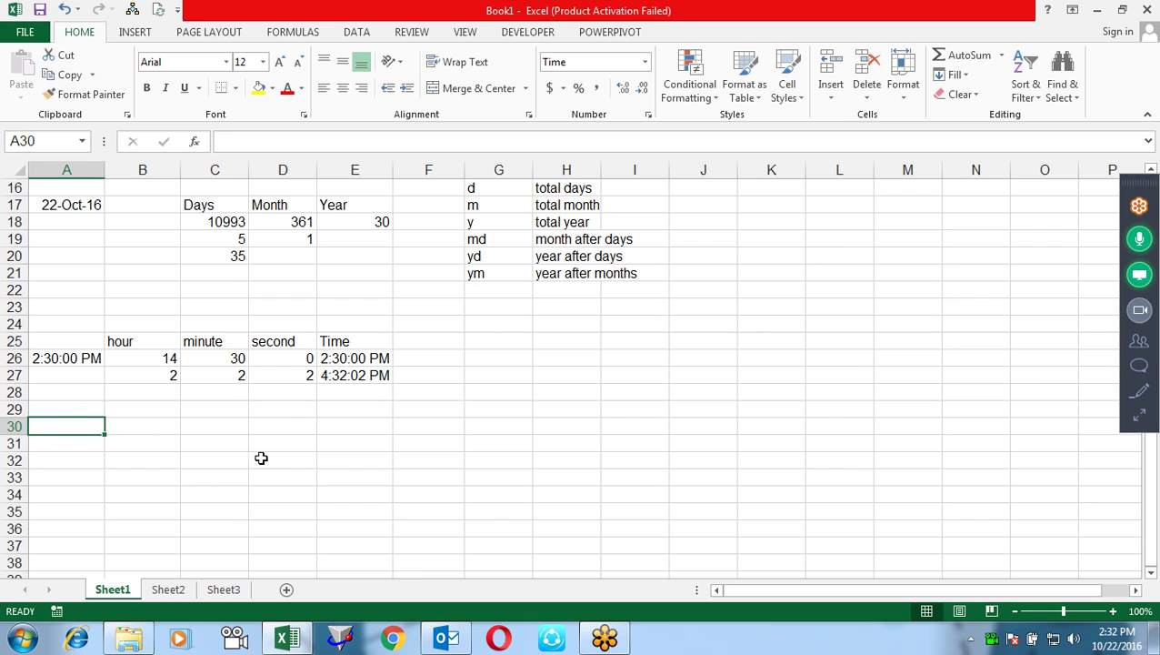
text(Name)
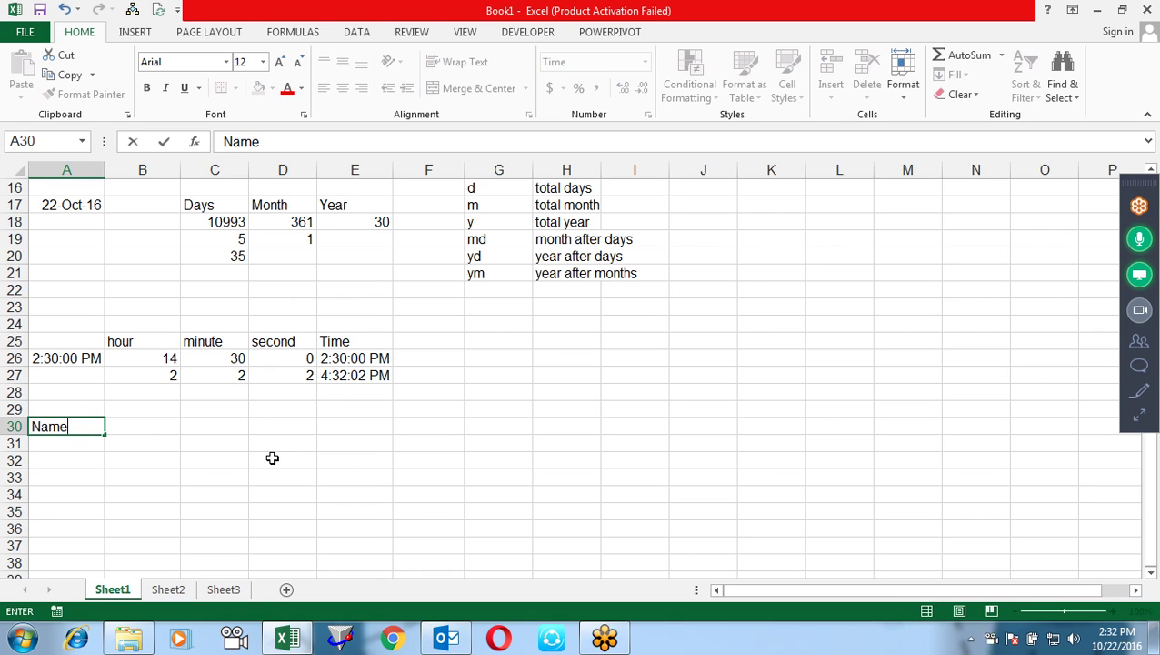
key(Tab)
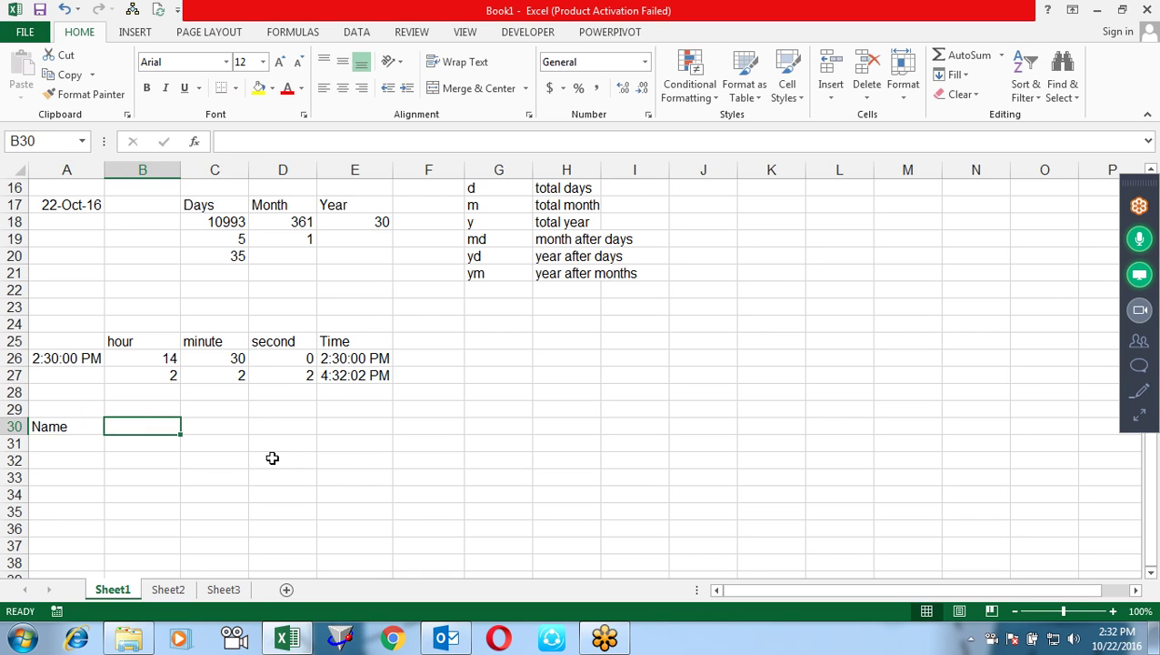
key(Return)
key(Return)
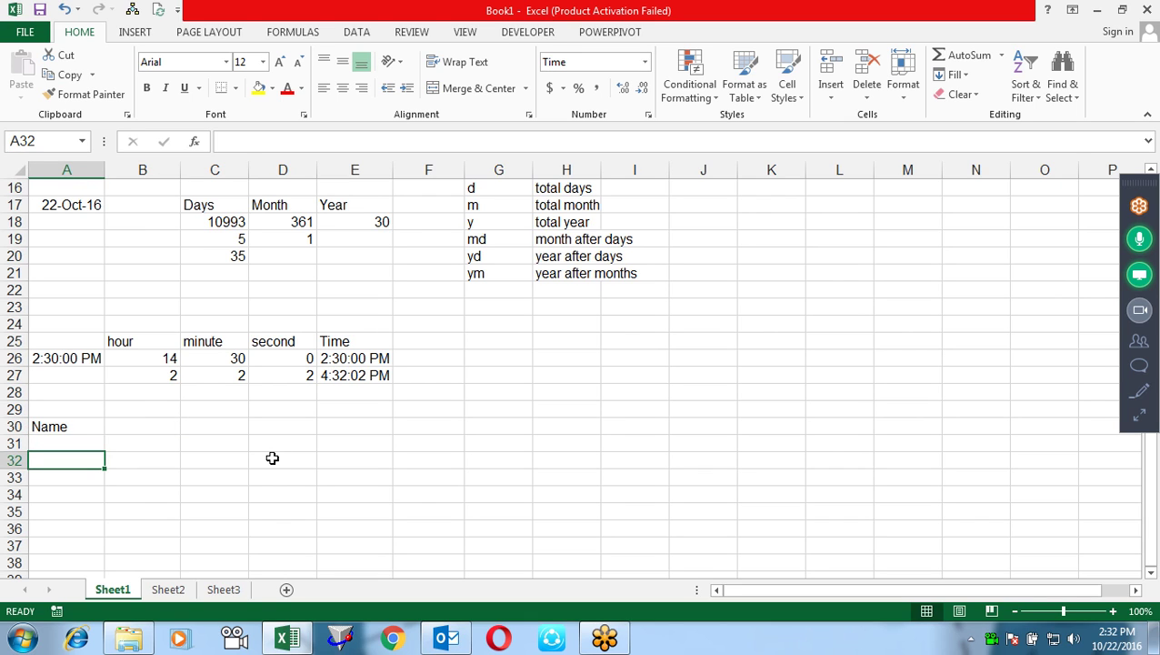
key(Up)
text(sandeep)
key(Return)
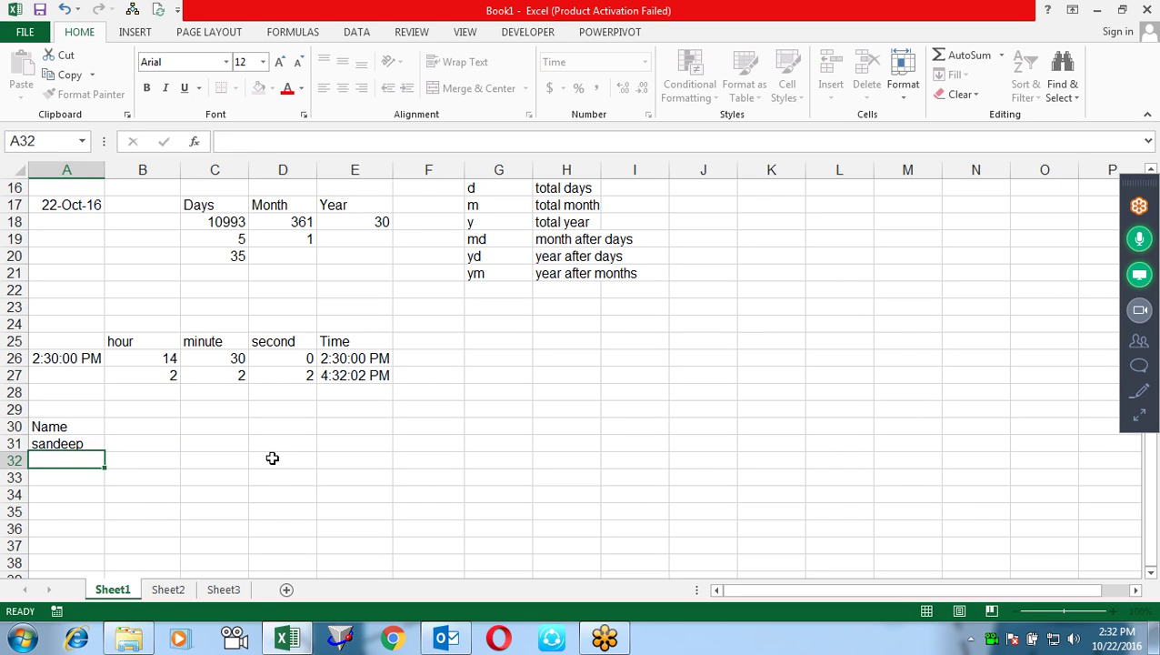
click(71, 444)
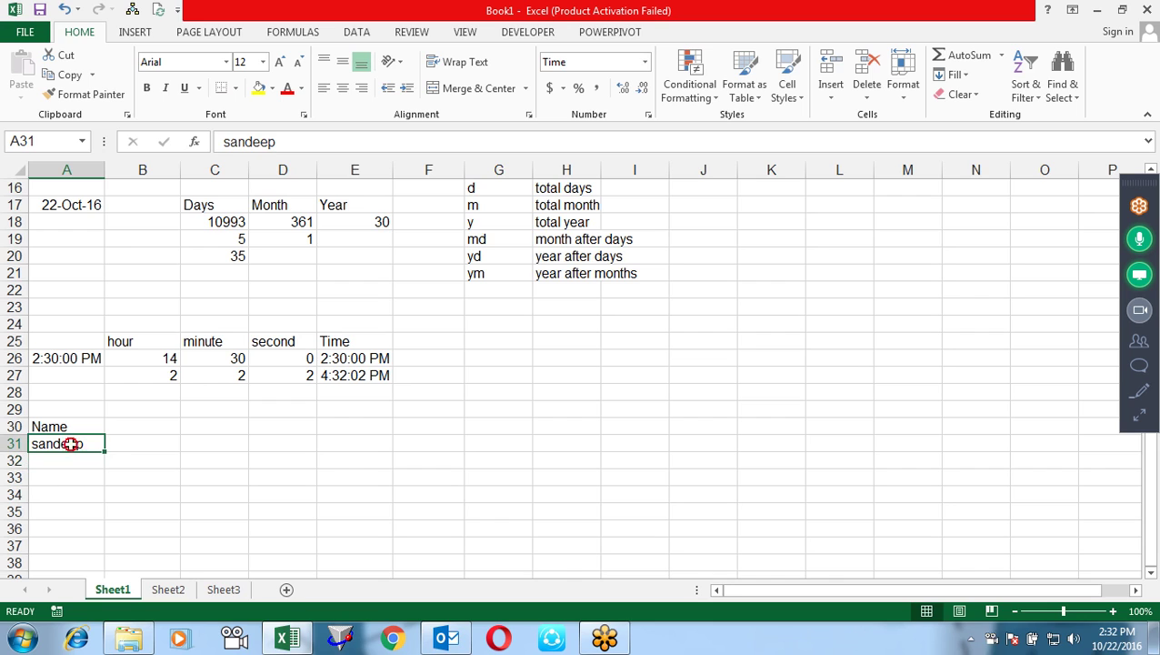
drag(105, 452, 130, 496)
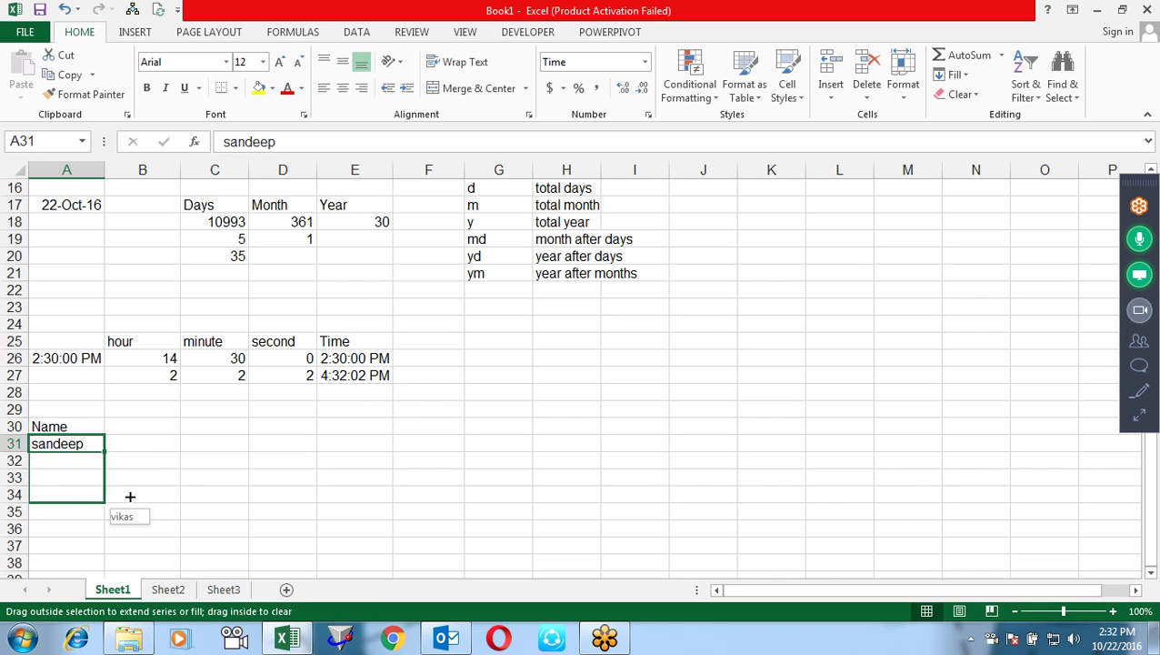
drag(130, 496, 130, 496)
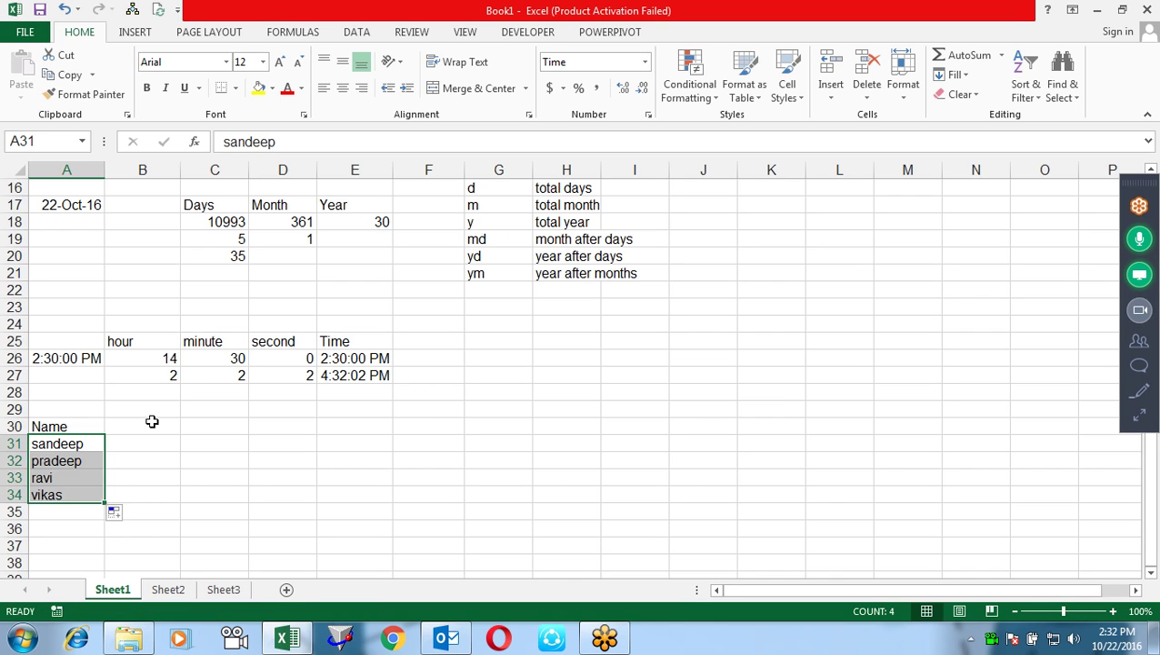
Step: Add In and out headers in B30 and C30
click(128, 421)
text(ln)
key(Tab)
text(out)
key(Return)
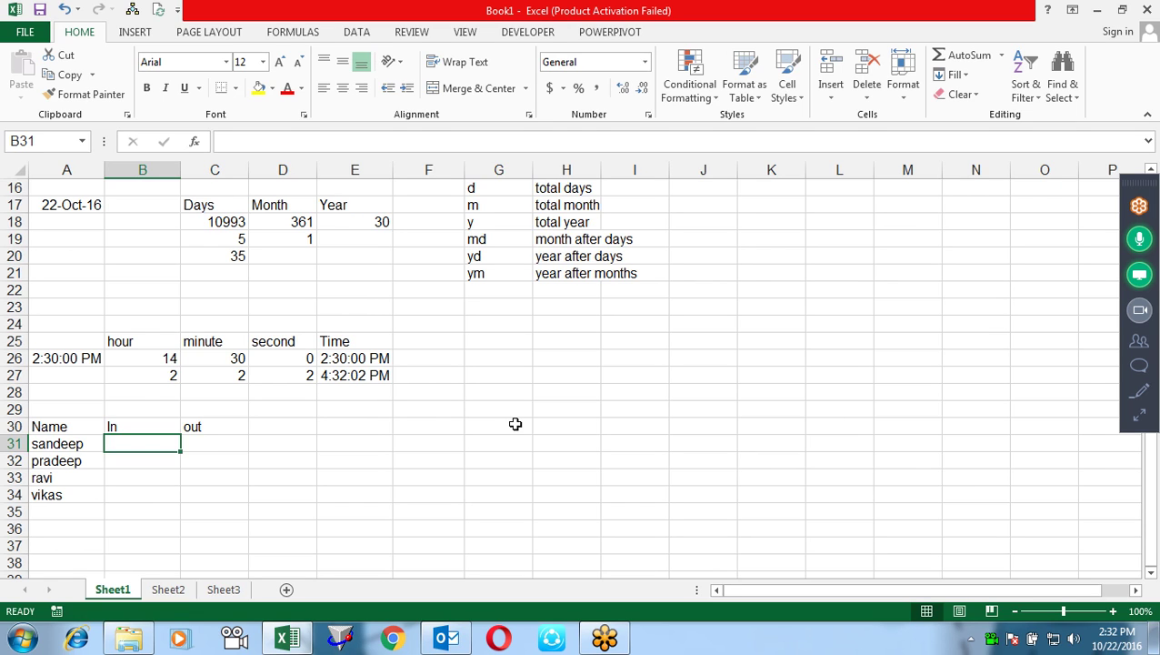
Step: Enter in/out times 7:30–17:30 and 8:20 am–9:00 pm for the first two names in B31:C32
text(14)
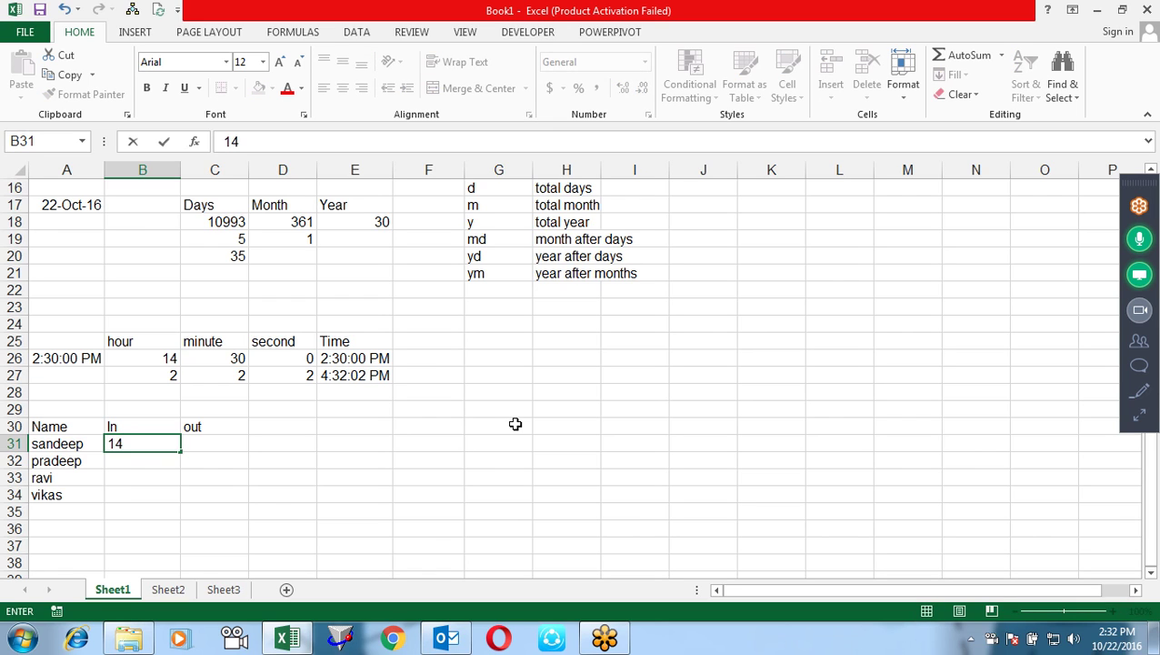
key(Escape)
text(7:30)
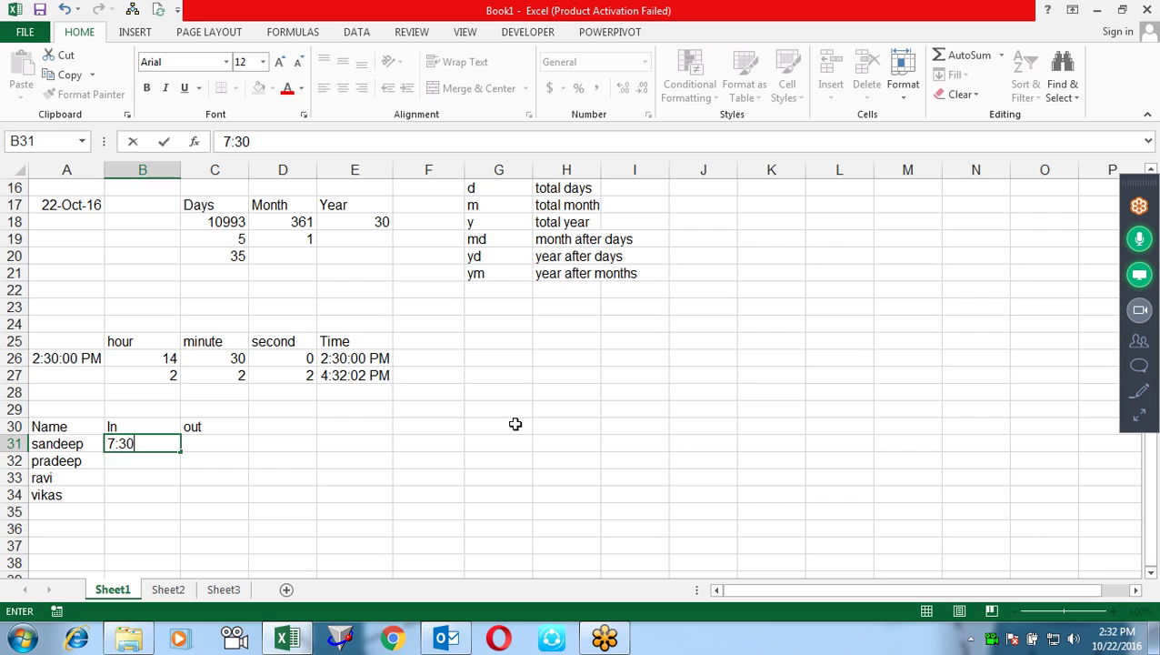
key(Return)
key(Up)
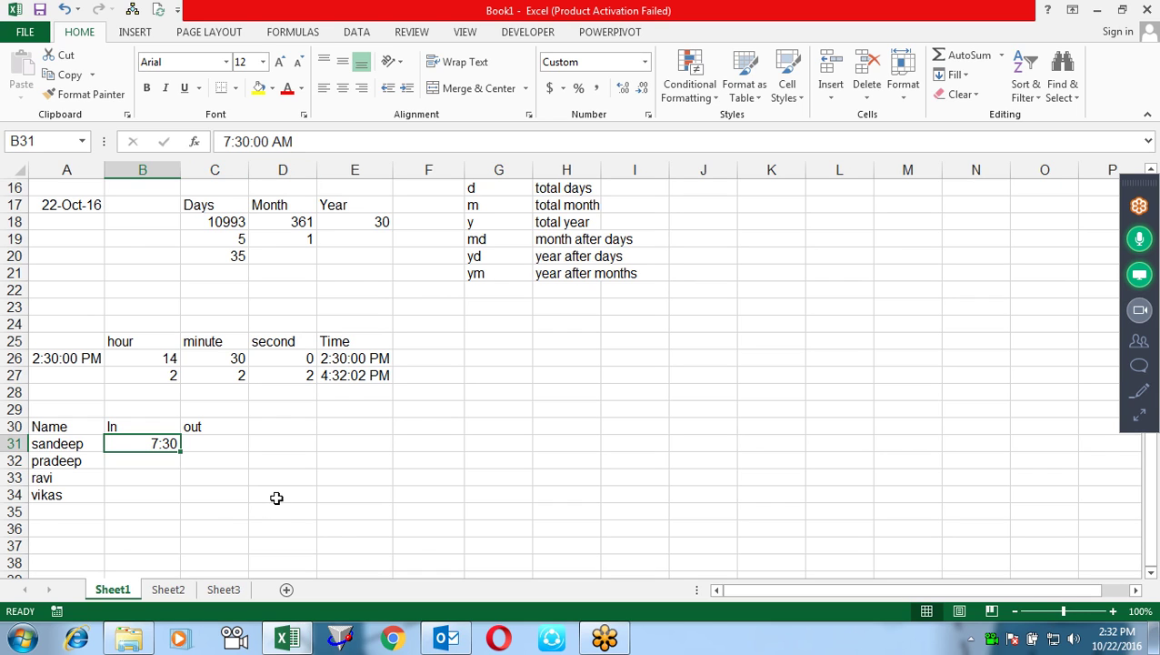
key(Right)
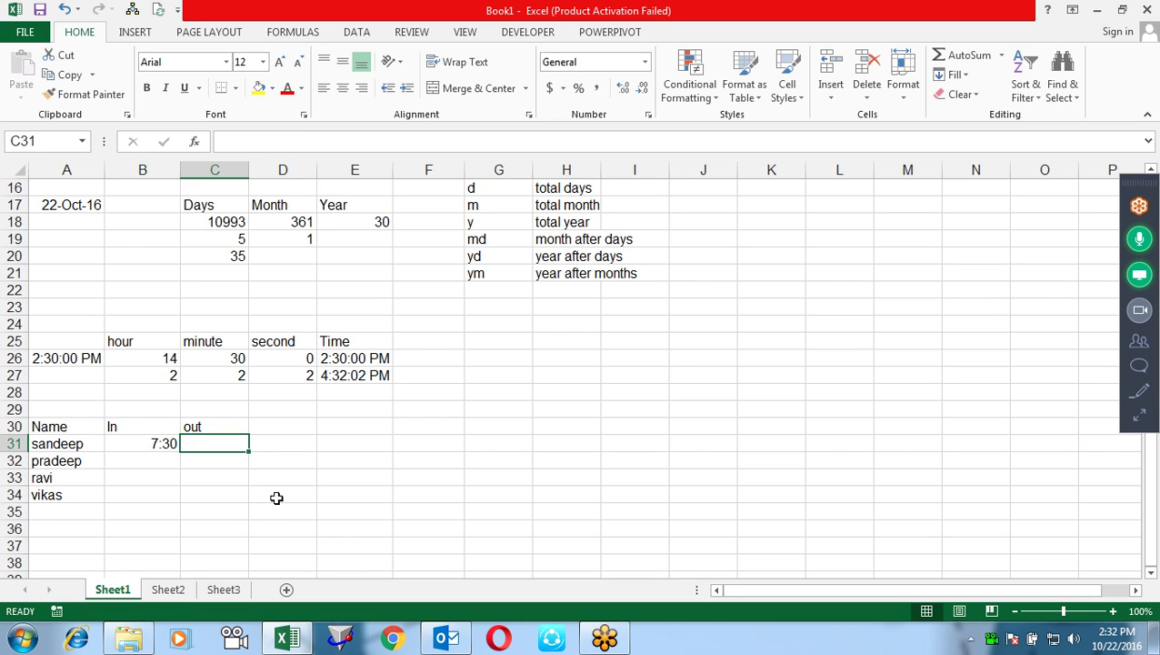
text(17:)
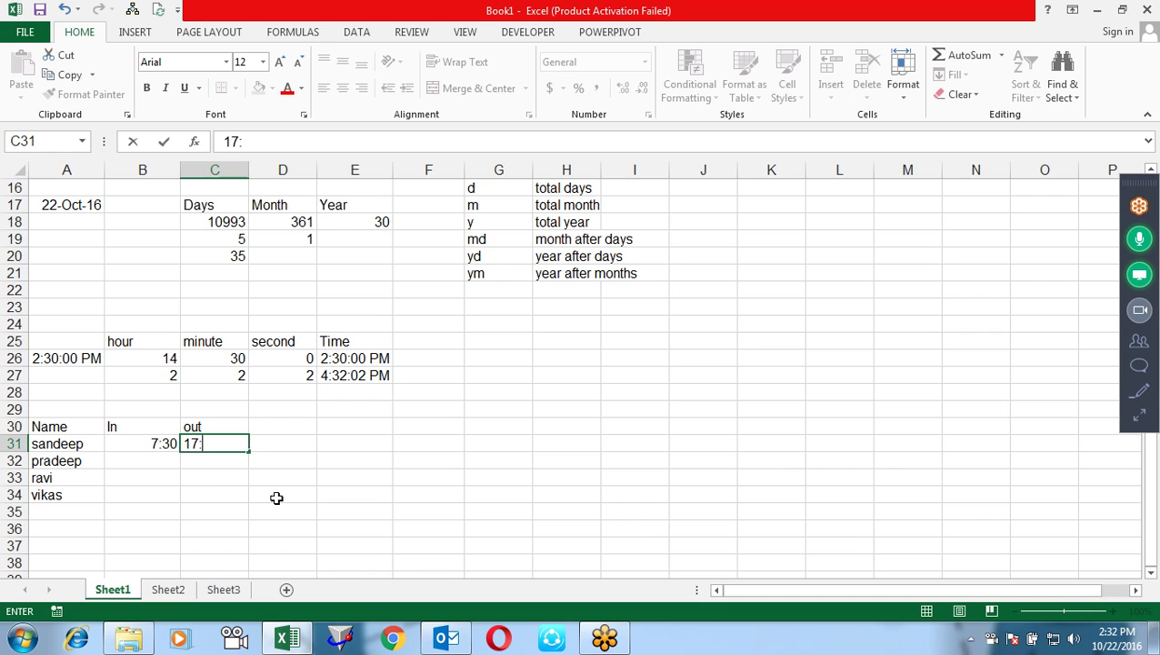
text(30)
key(Return)
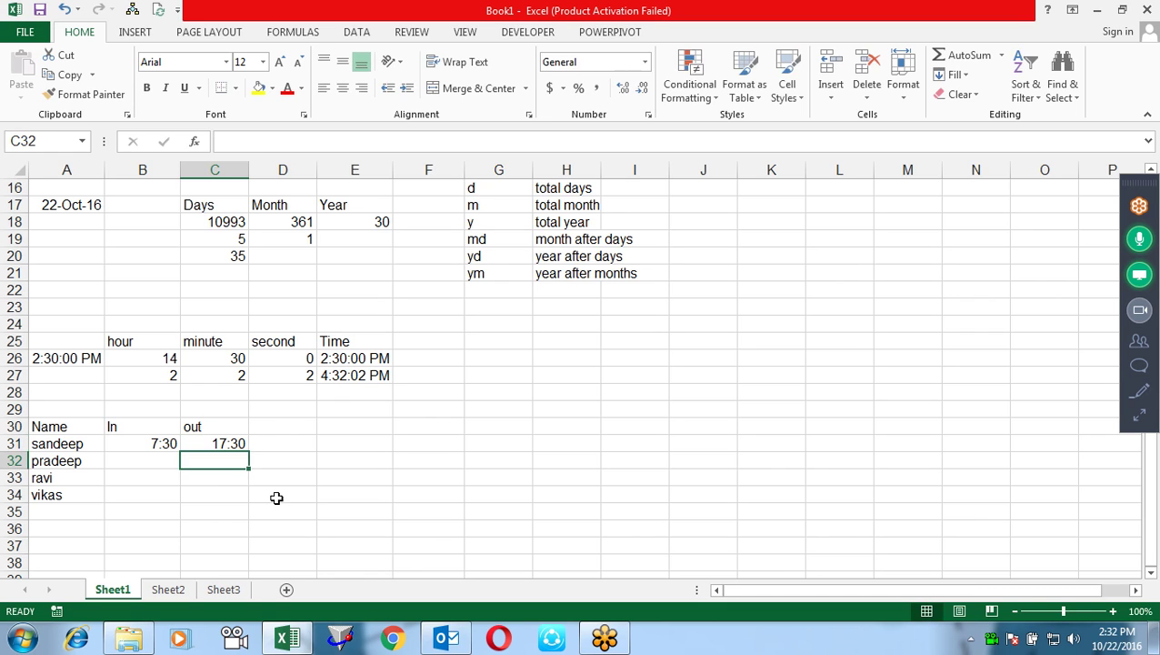
key(Left)
text(8)
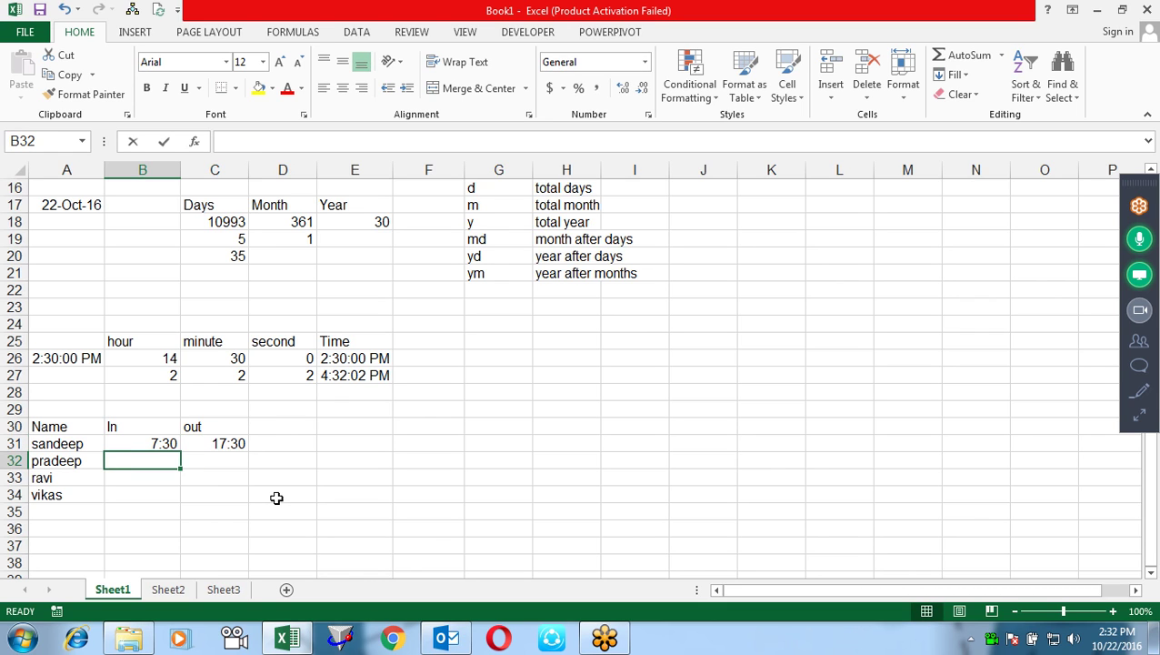
text(:20 )
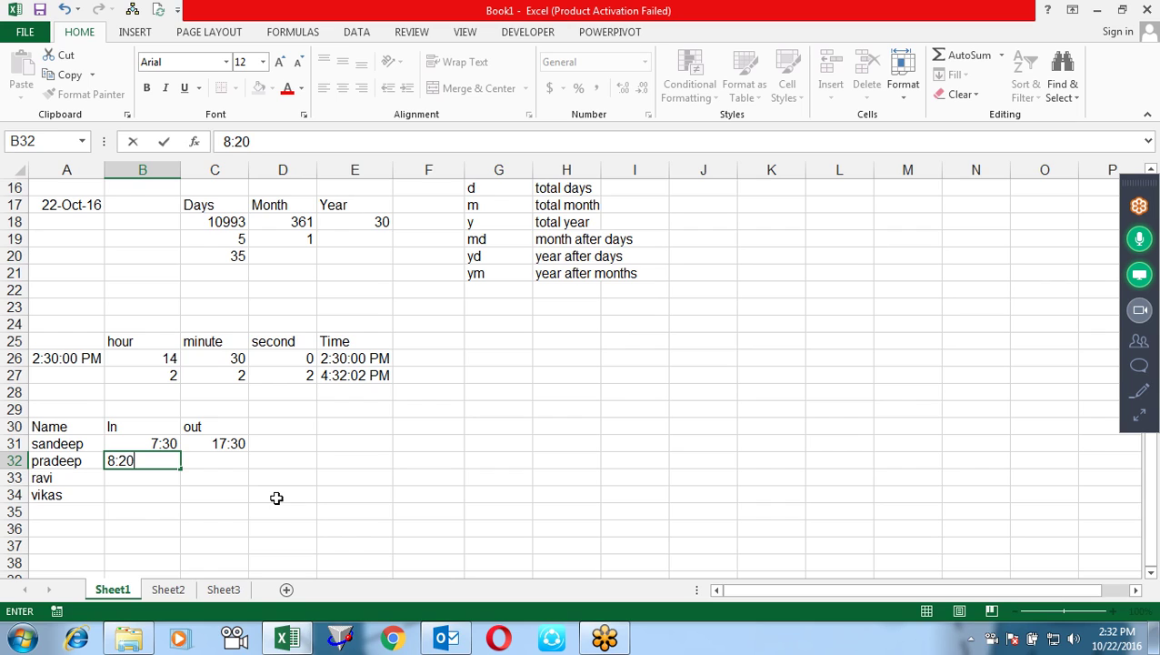
text(am)
key(Return)
key(Up)
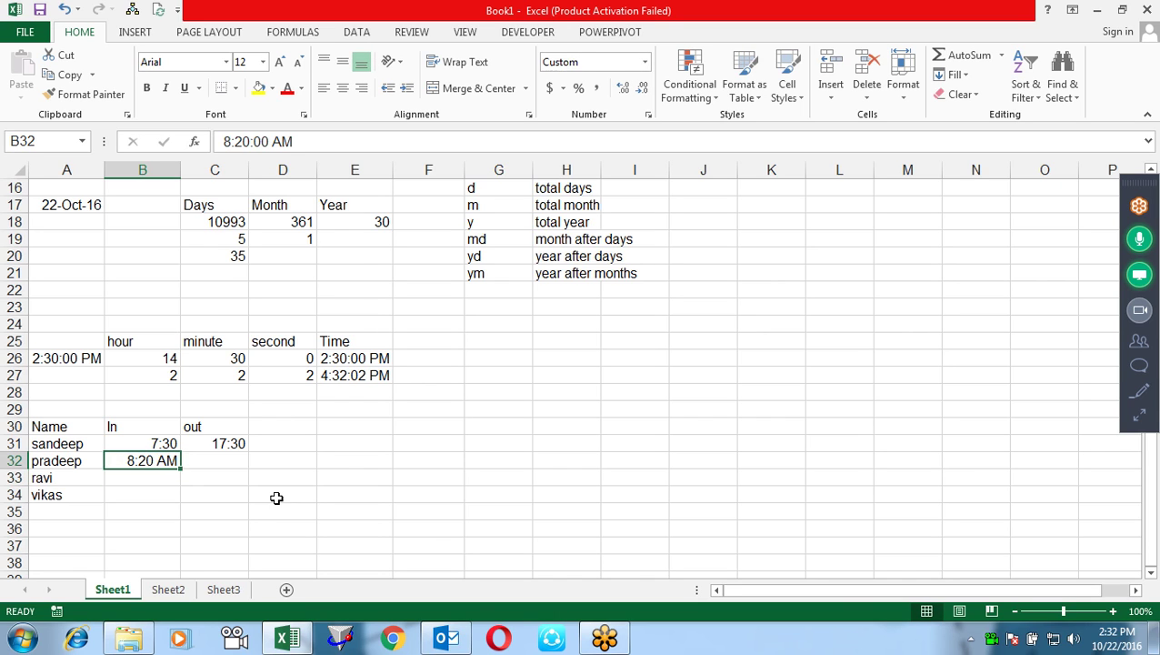
key(Right)
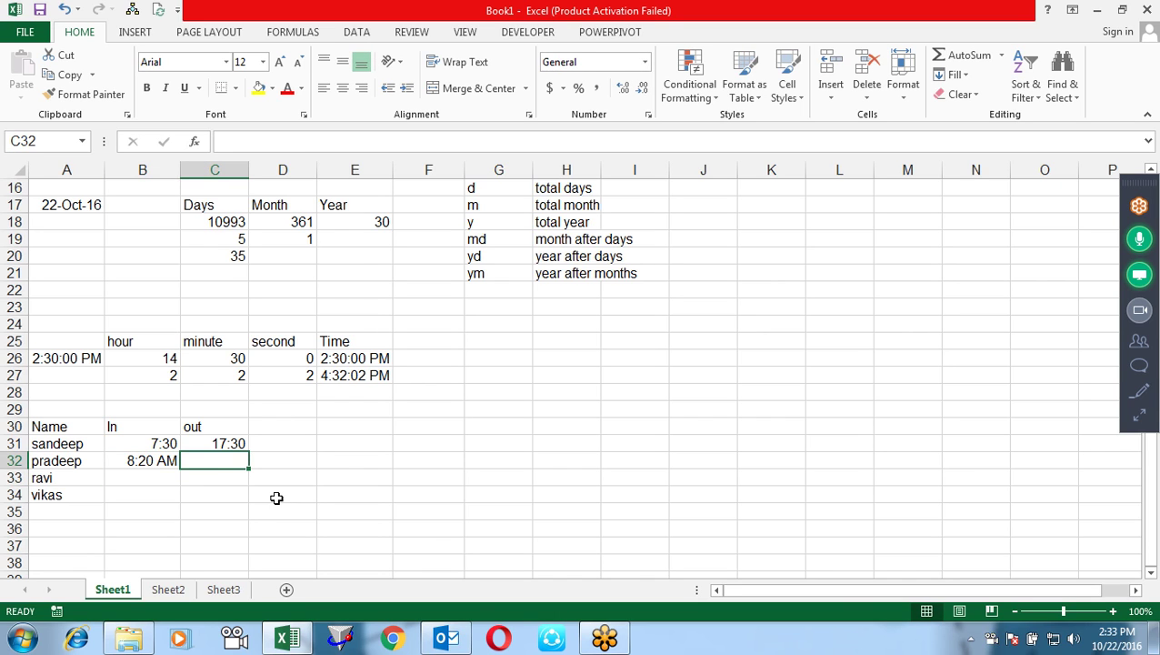
text(9:00 p)
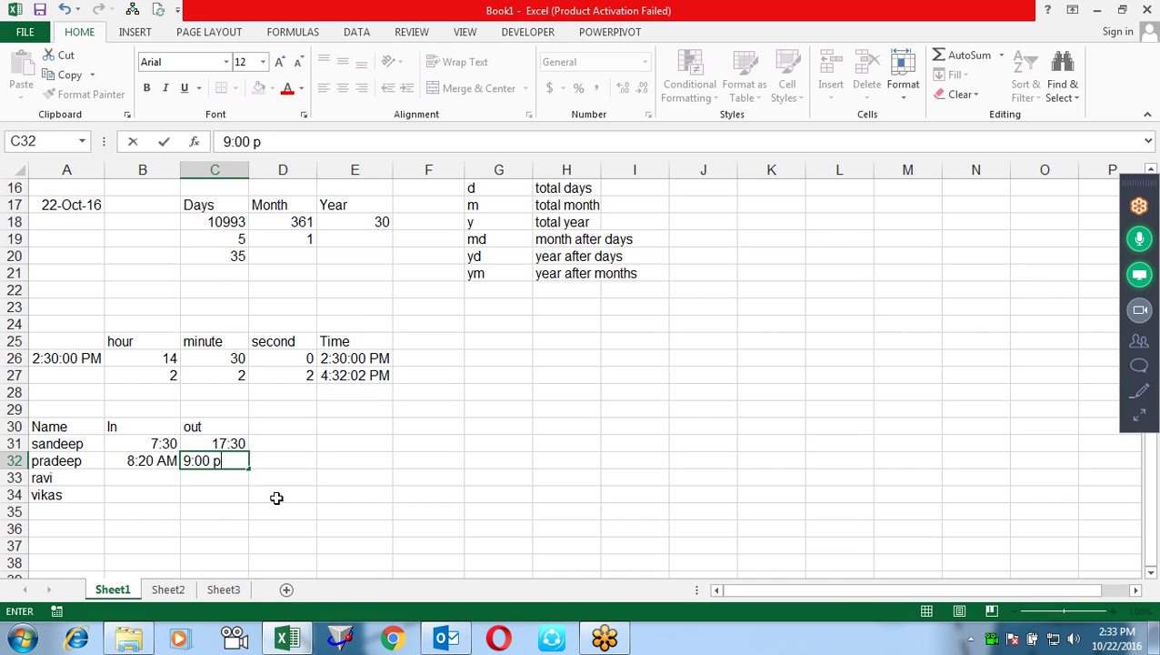
text(m)
key(Return)
Step: Enter in/out times 10:30–19:35 and 11:20–16:30 for the last two names in B33:C34
key(Down)
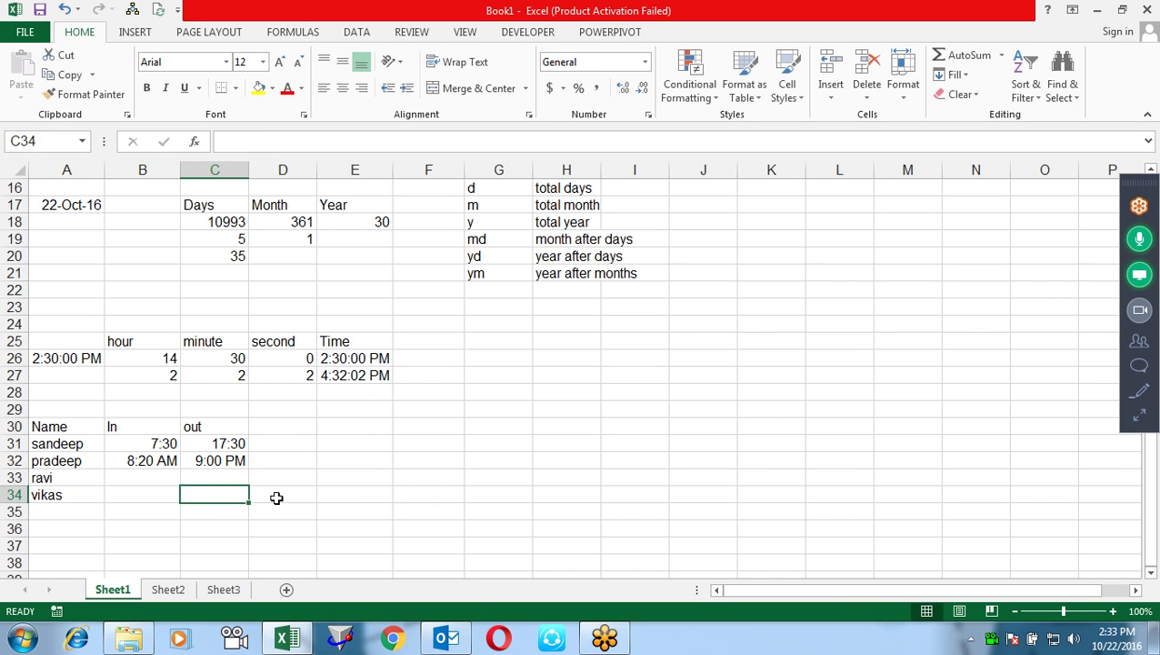
key(Left)
key(Up)
key(Up)
key(Down)
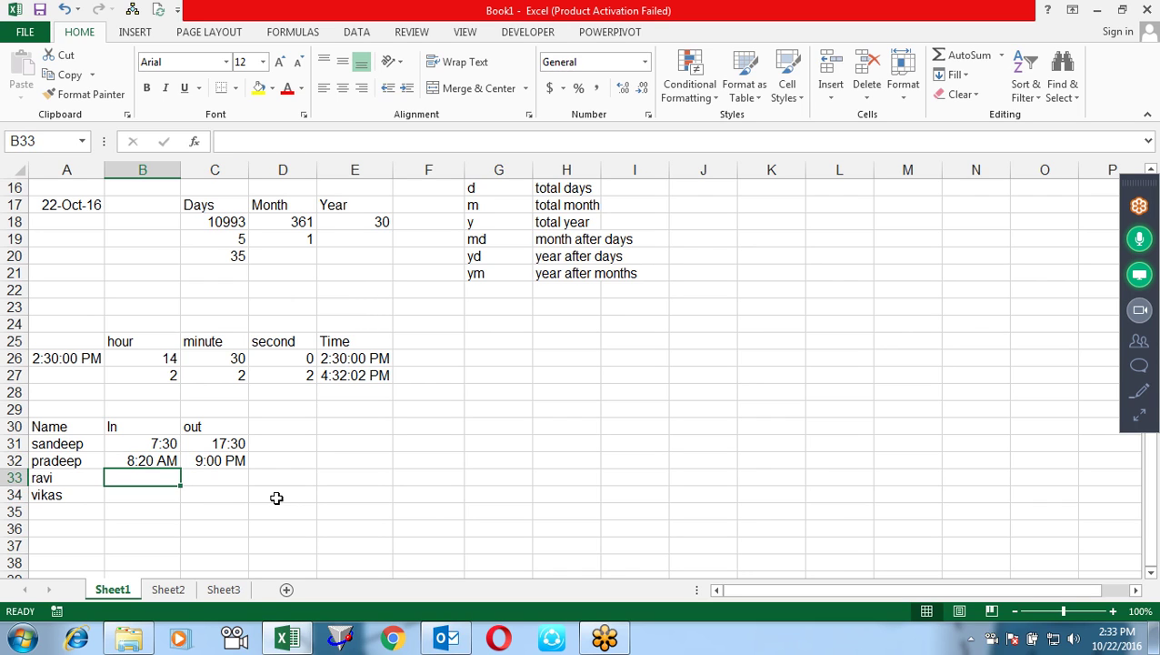
text(10:30)
key(Tab)
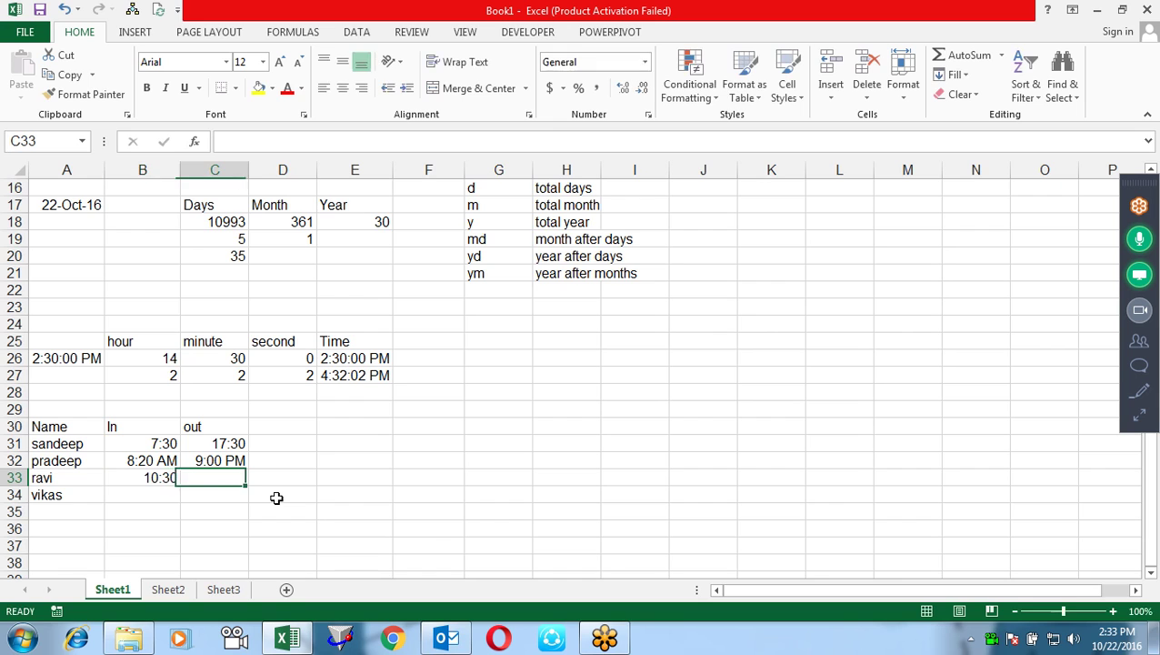
text(19:35)
key(Return)
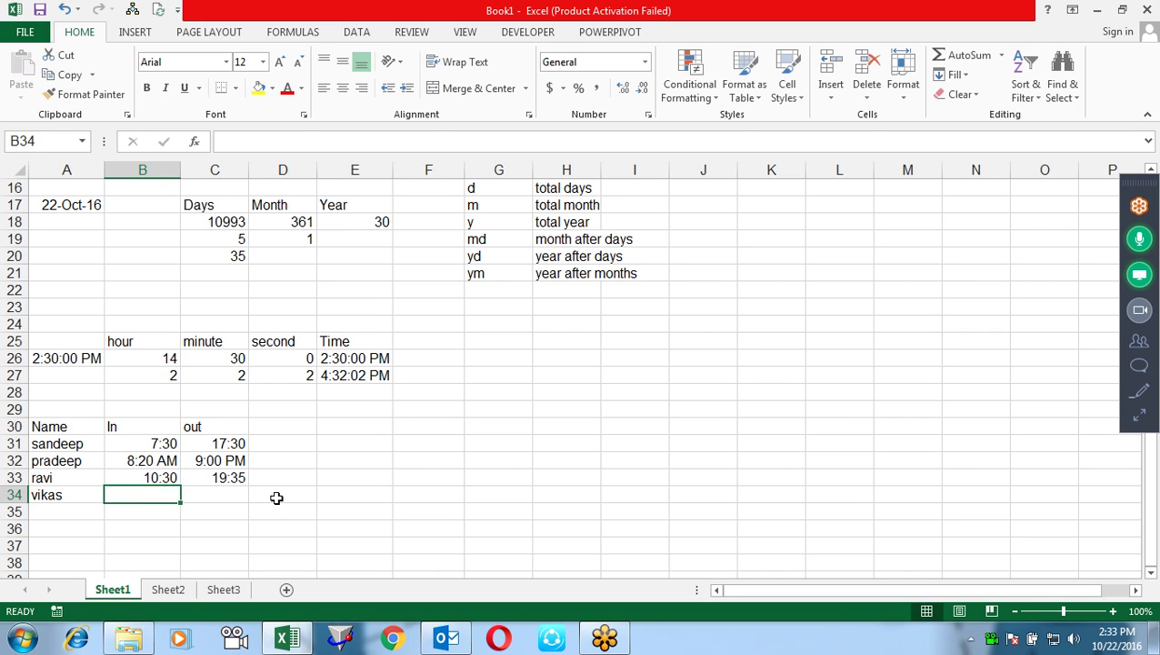
text(11)
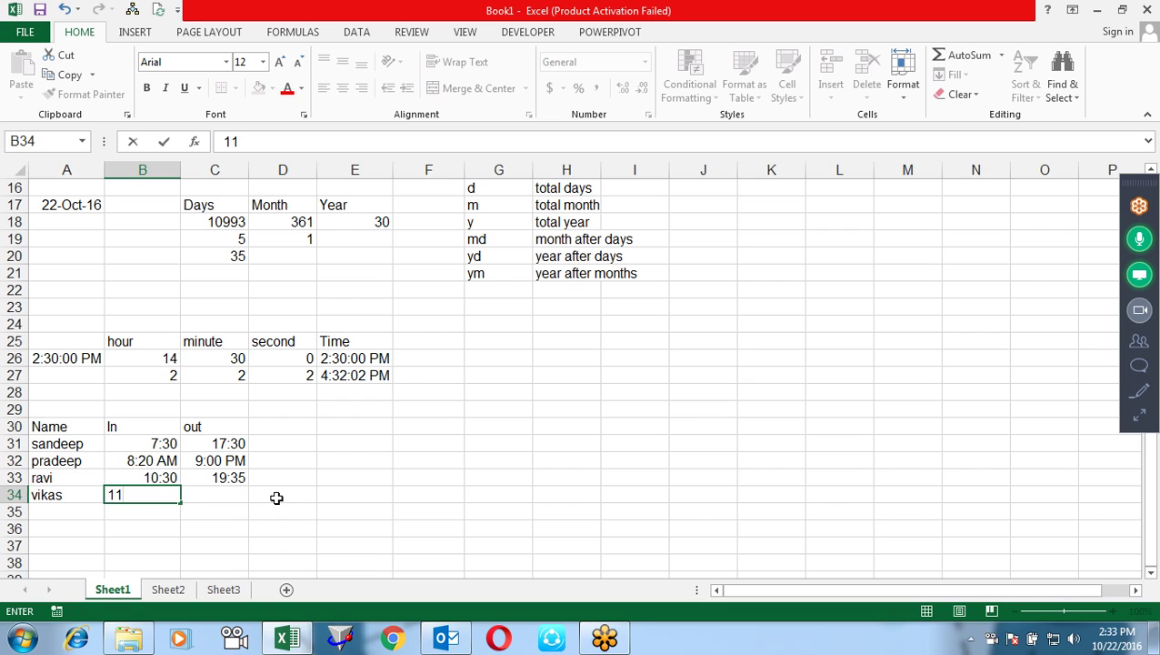
text(:20)
key(Tab)
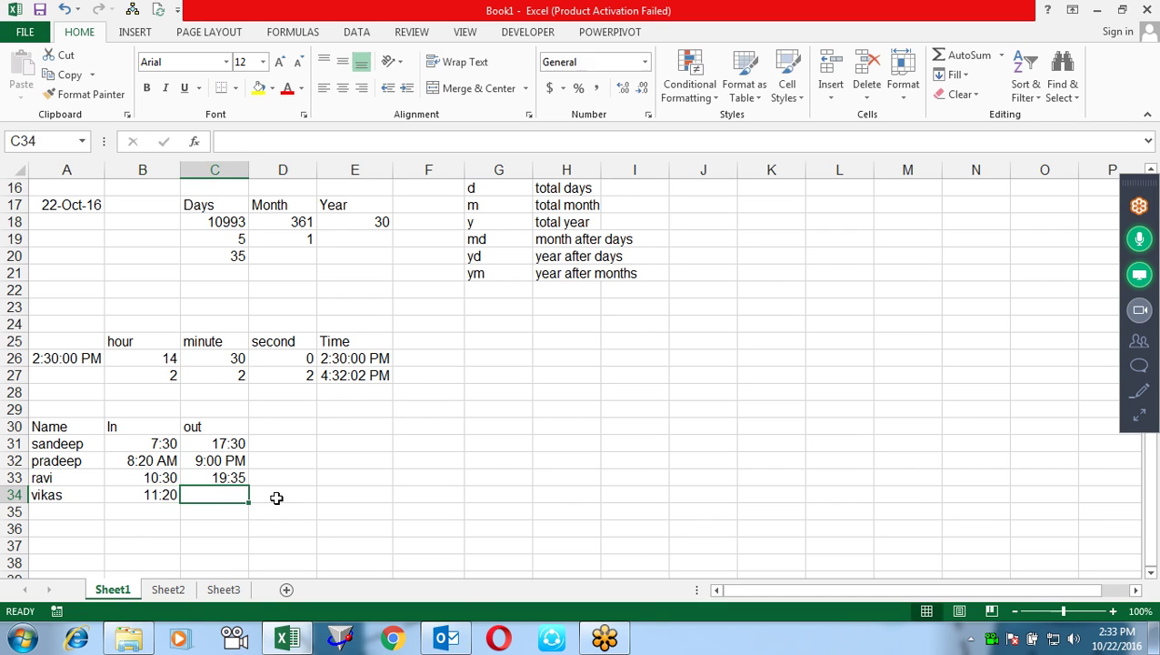
text(4)
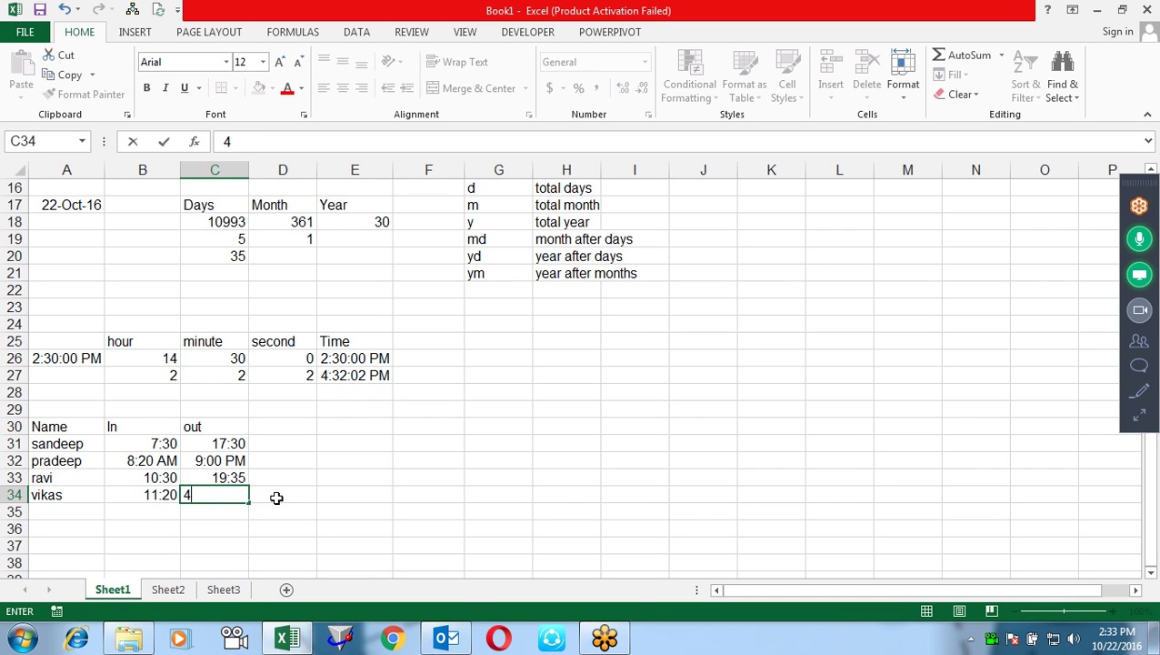
key(BackSpace)
text(16)
text(:30)
key(Return)
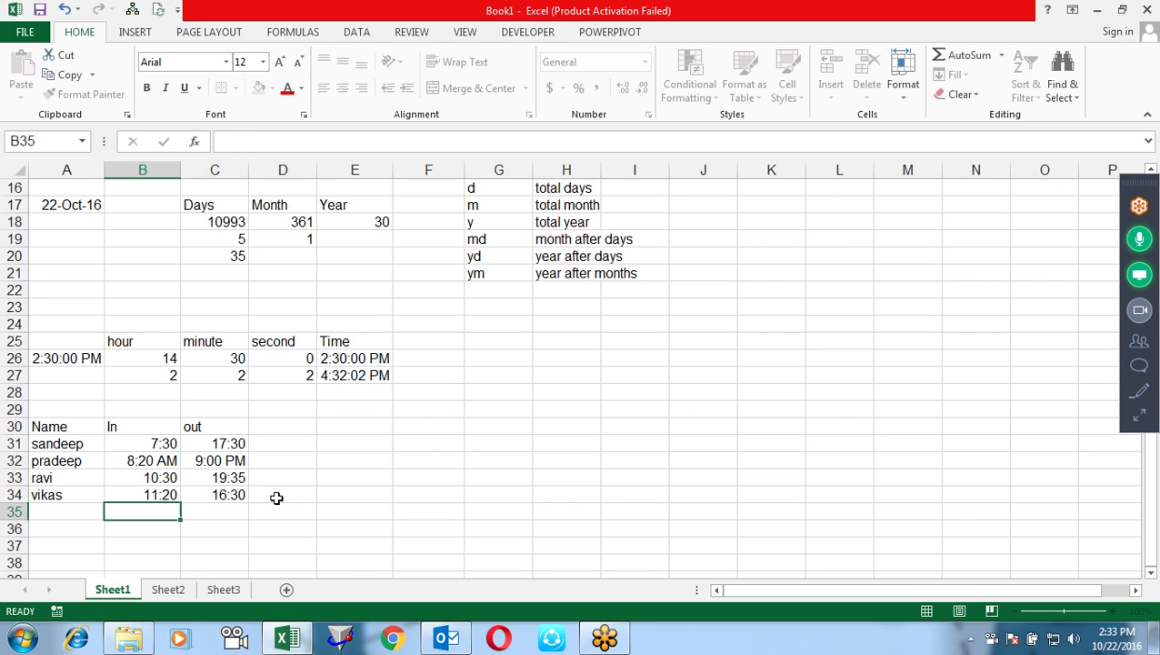
key(Up)
key(Up)
key(Up)
key(Up)
key(Up)
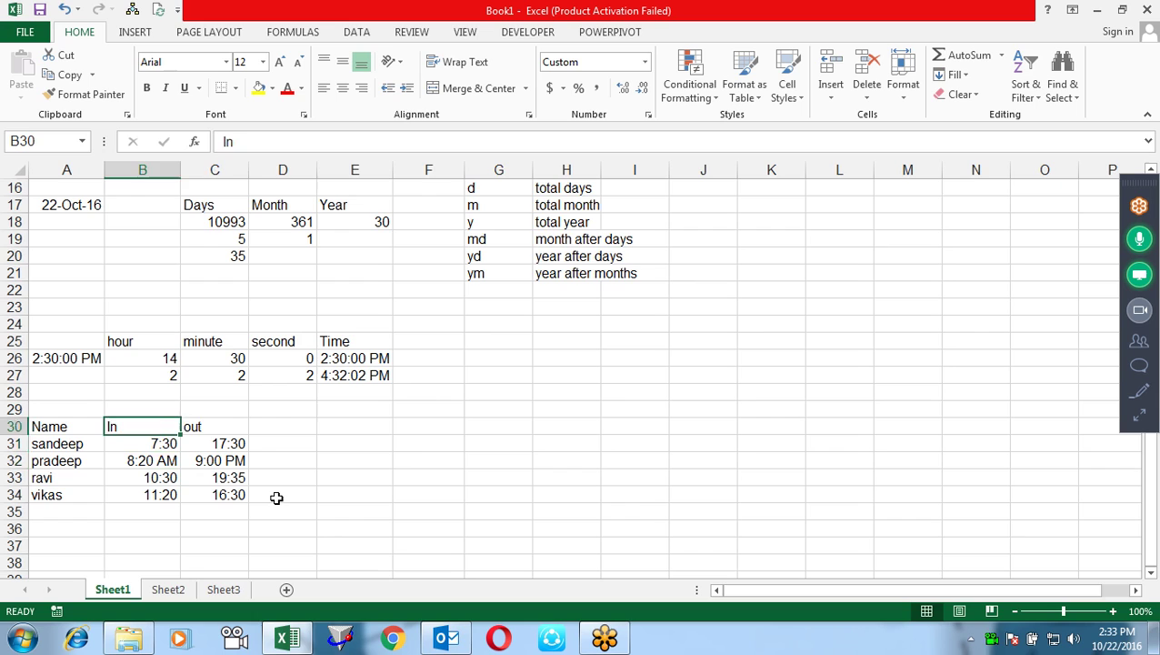
key(Right)
key(Right)
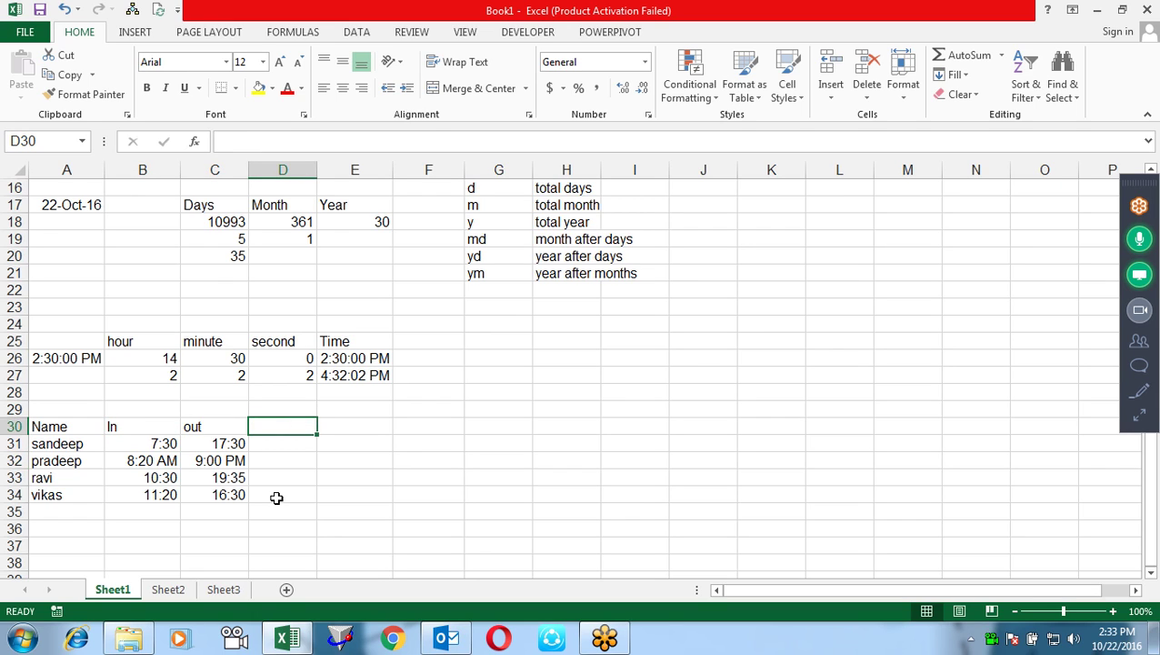
key(Up)
key(Left)
key(Left)
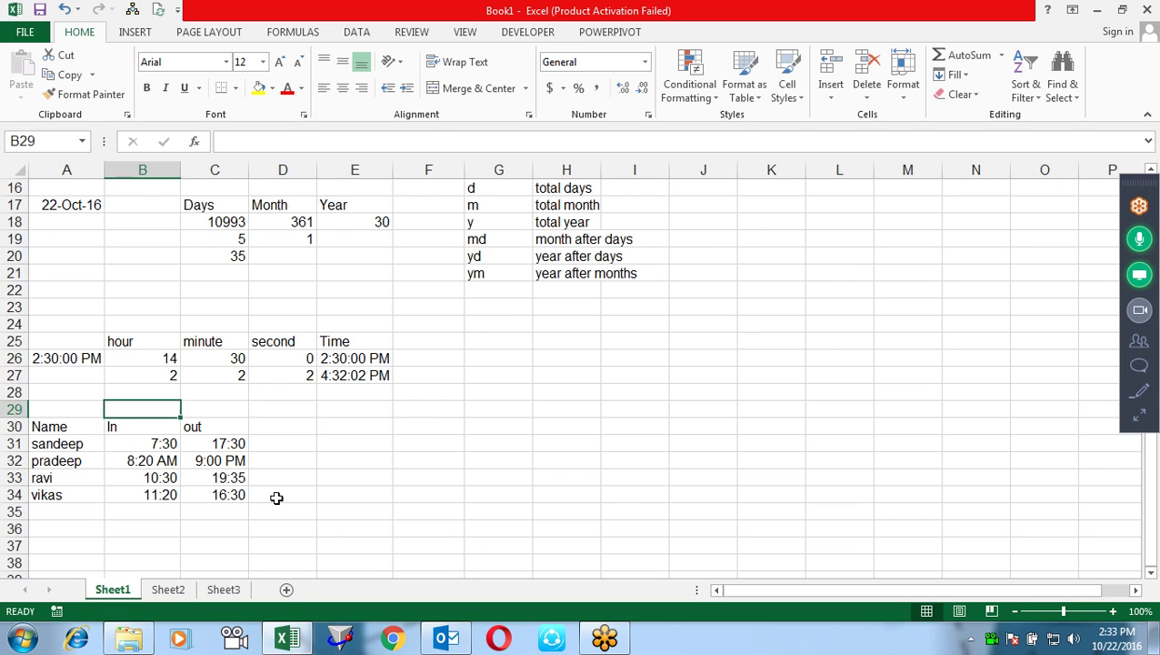
key(Left)
text(8)
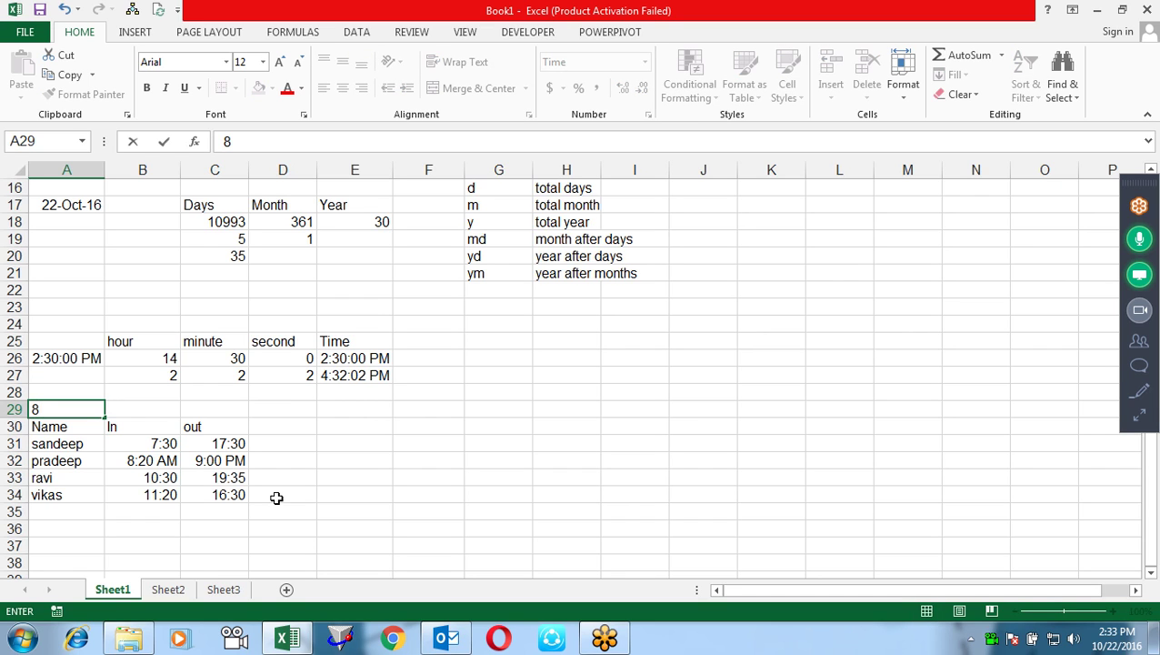
key(Escape)
text(@200)
key(Return)
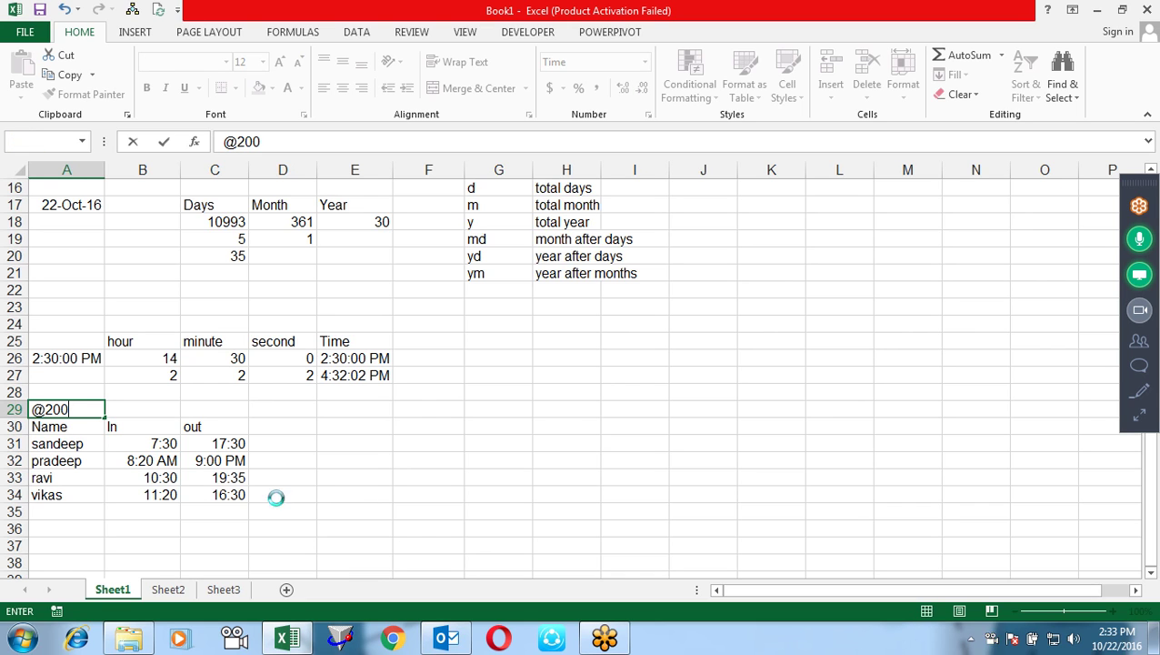
key(Return)
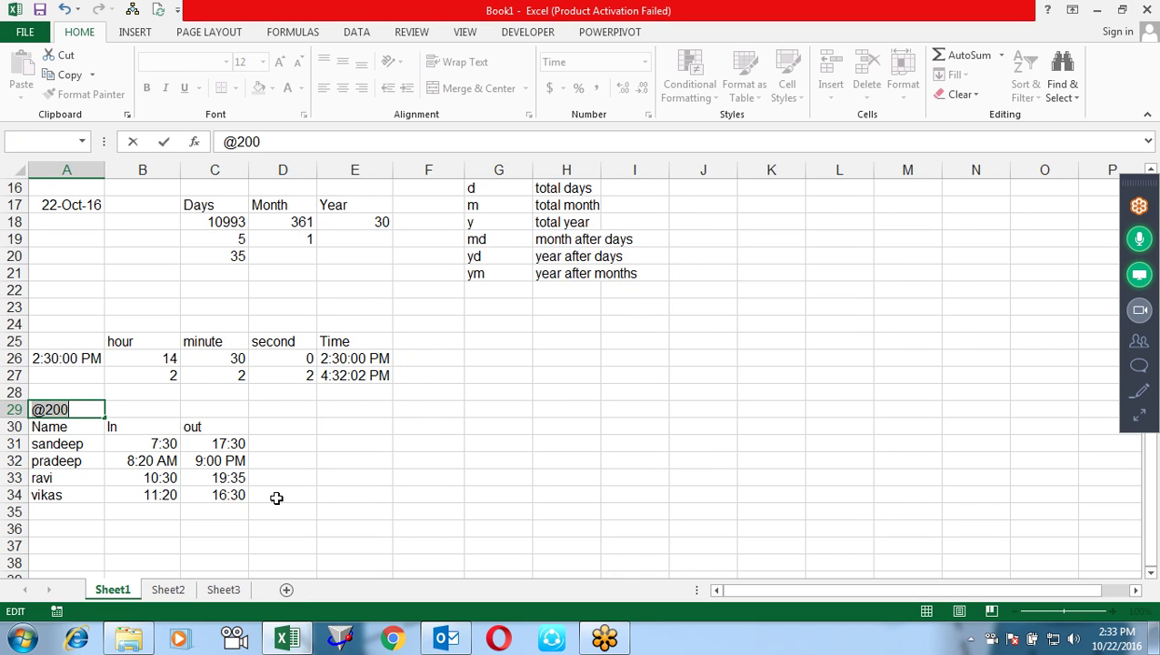
key(Home)
text(')
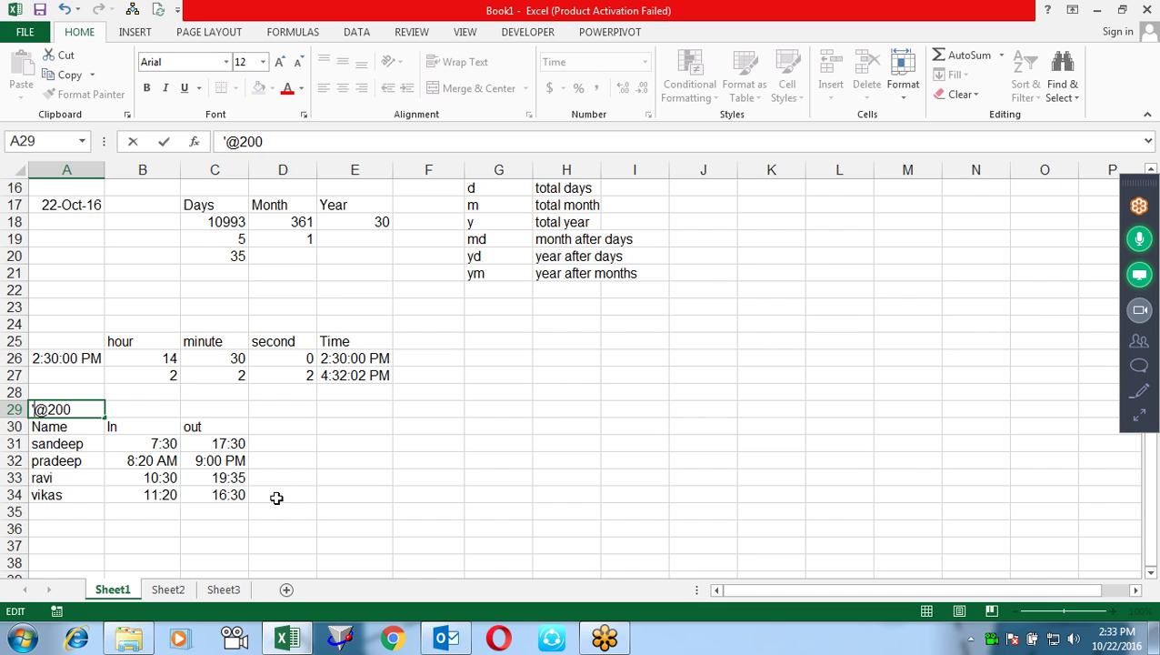
key(Return)
key(Down)
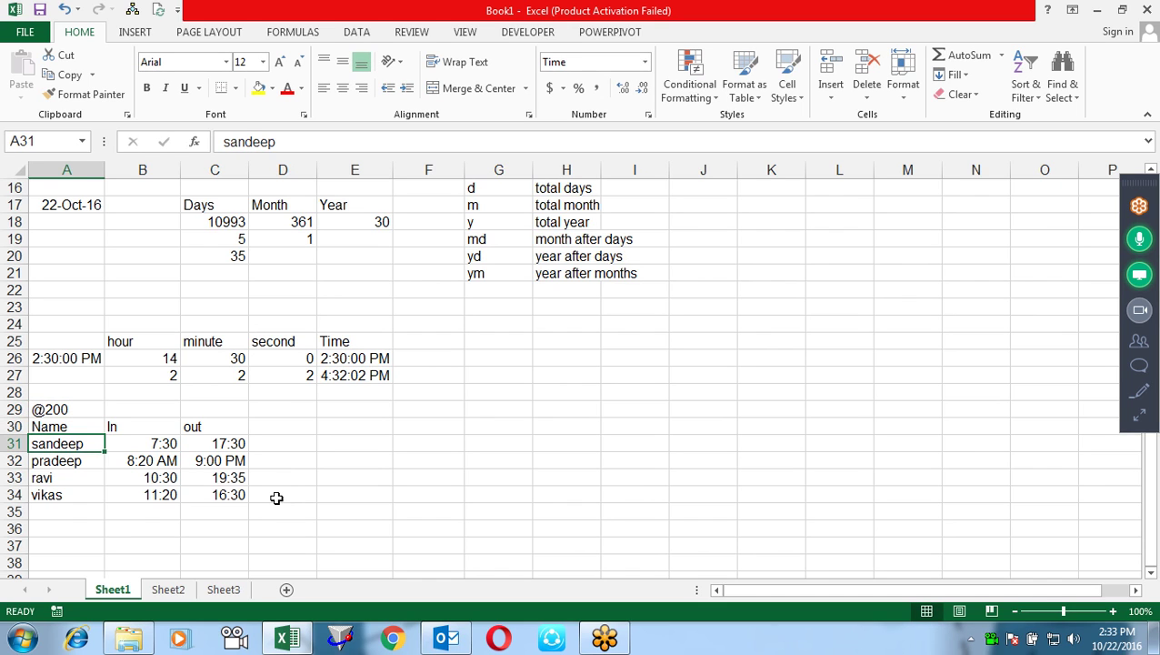
key(Right)
key(Right)
key(Right)
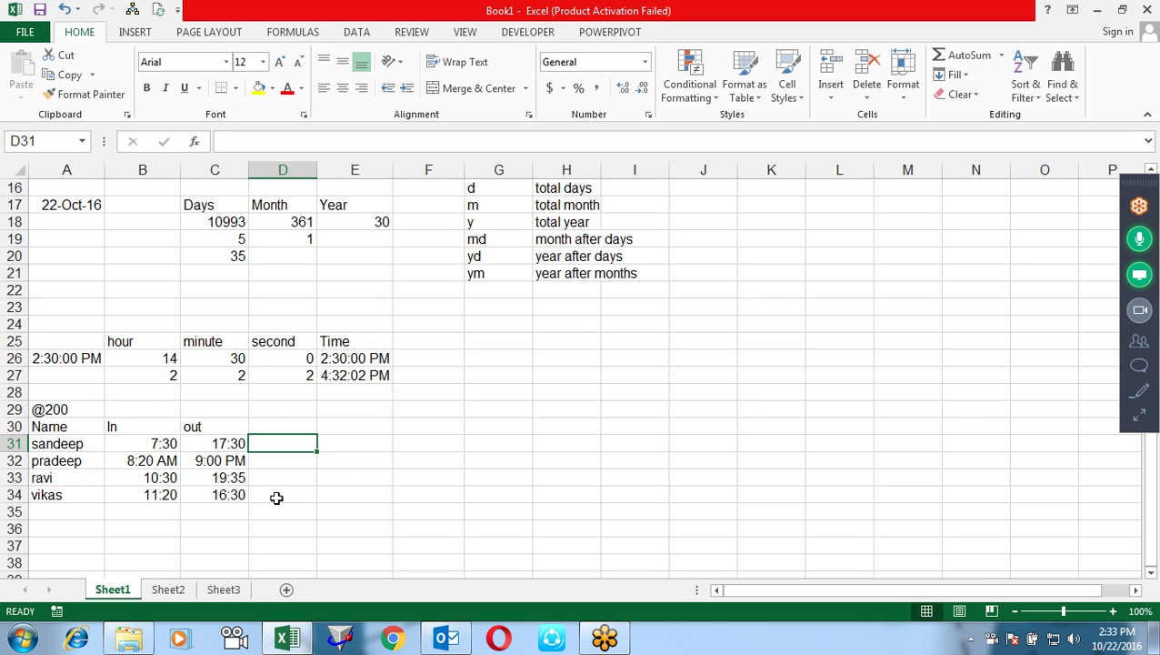
Step: Enter =C31-B31 in D31 to get the time difference between out and In
text(=)
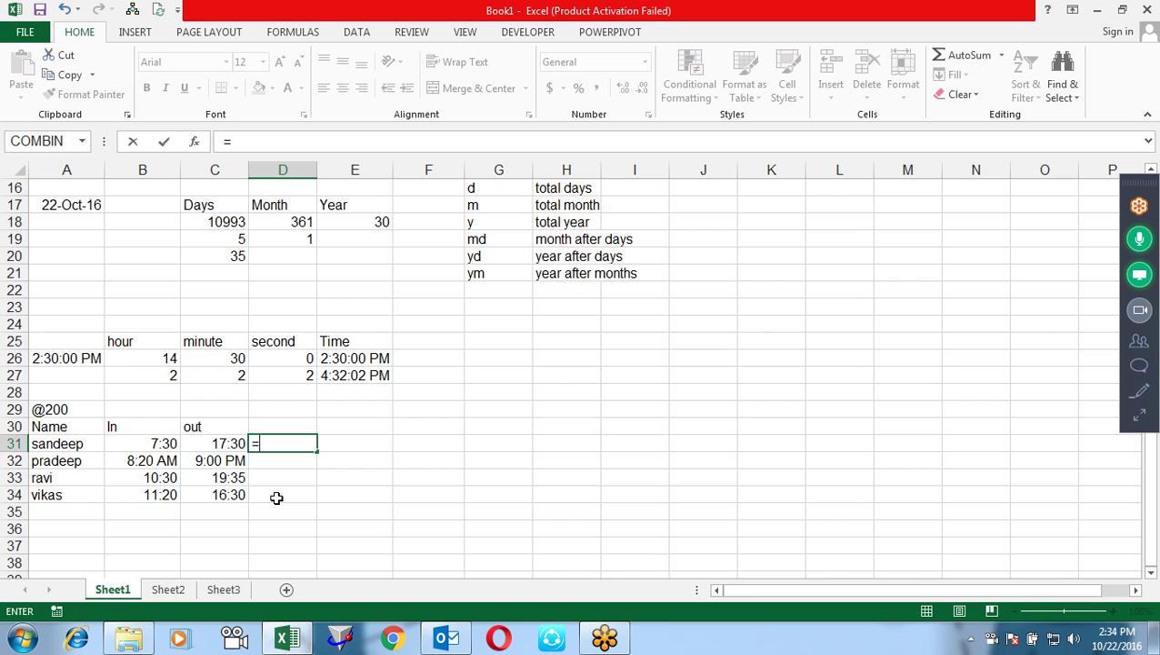
key(Left)
text(-)
key(Left)
key(Left)
key(Return)
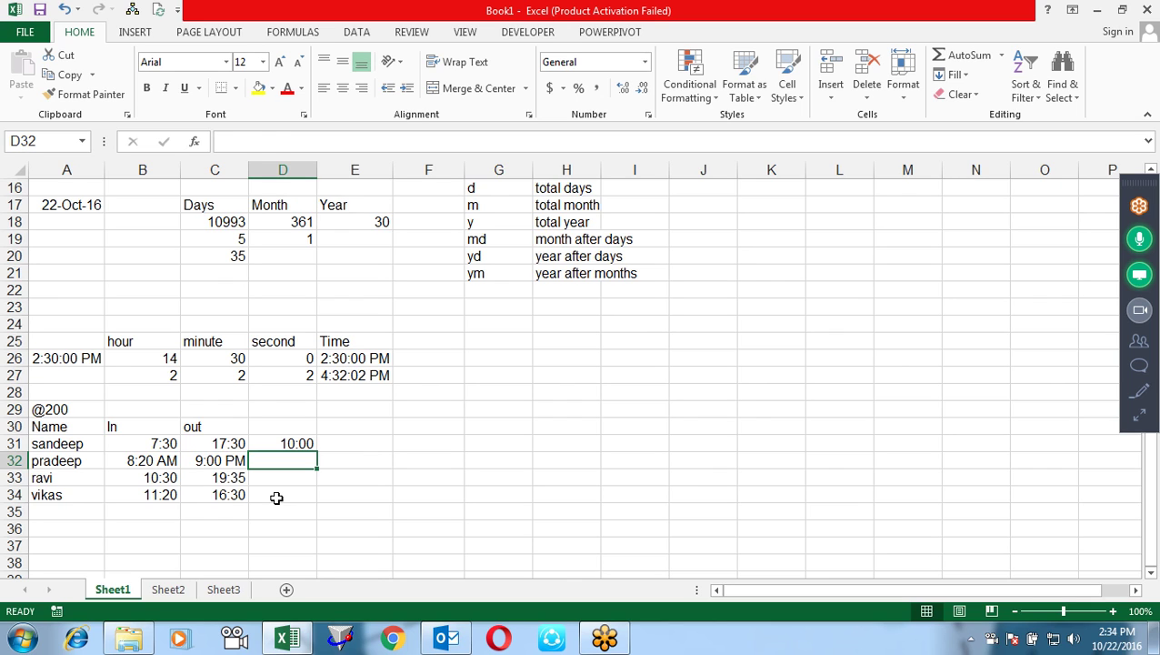
key(Up)
Step: Rewrite D31's formula as =HOUR(C31-B31)
key(F2)
key(BackSpace)
key(BackSpace)
key(BackSpace)
key(BackSpace)
key(BackSpace)
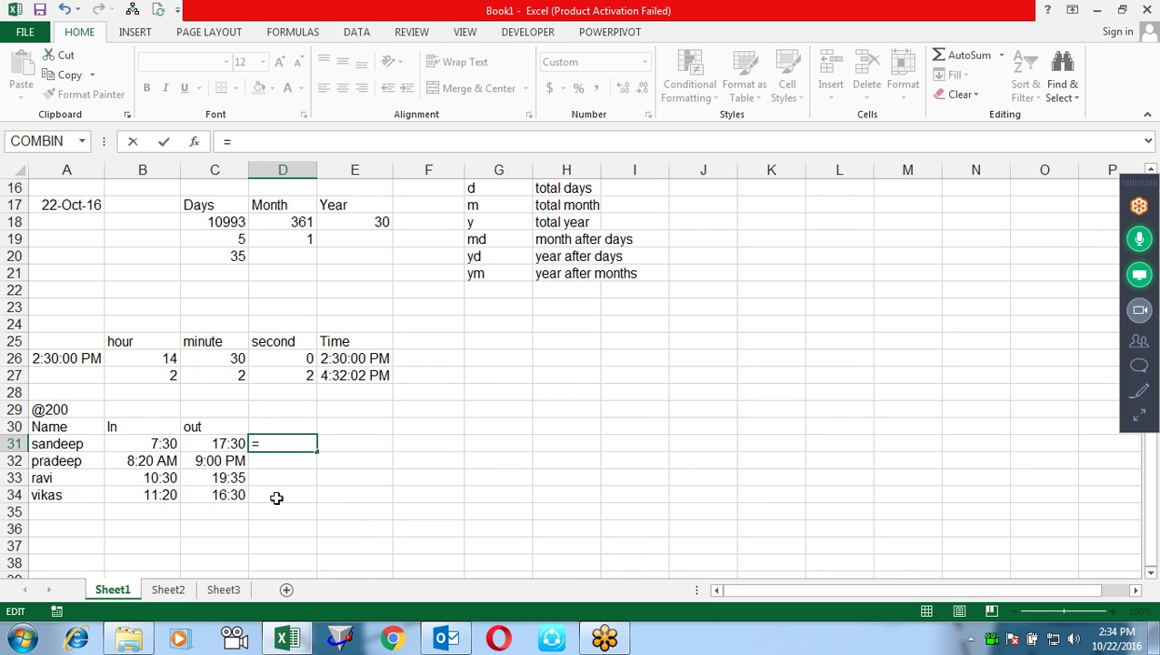
text(hou)
key(Tab)
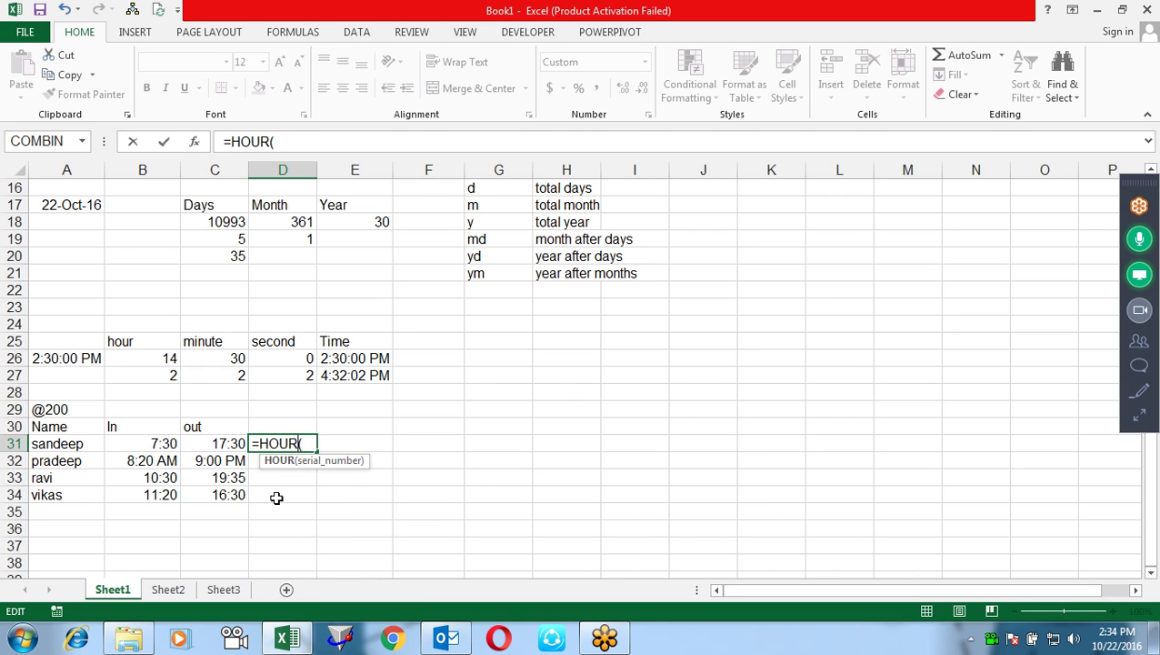
click(304, 442)
click(230, 443)
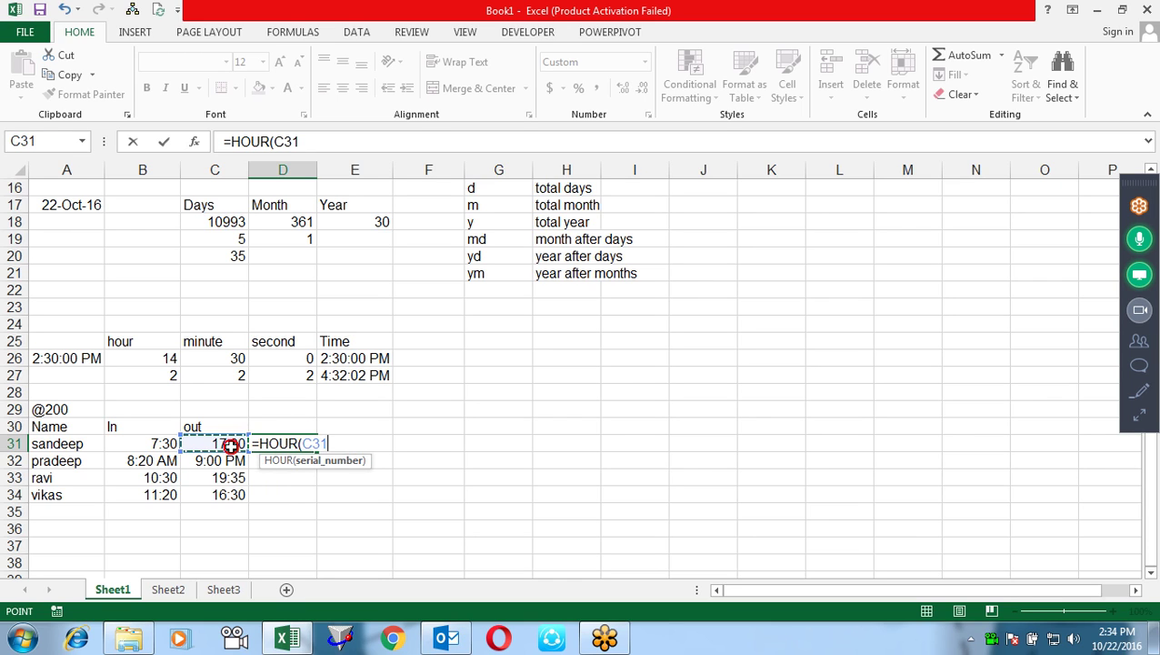
text(-)
click(161, 444)
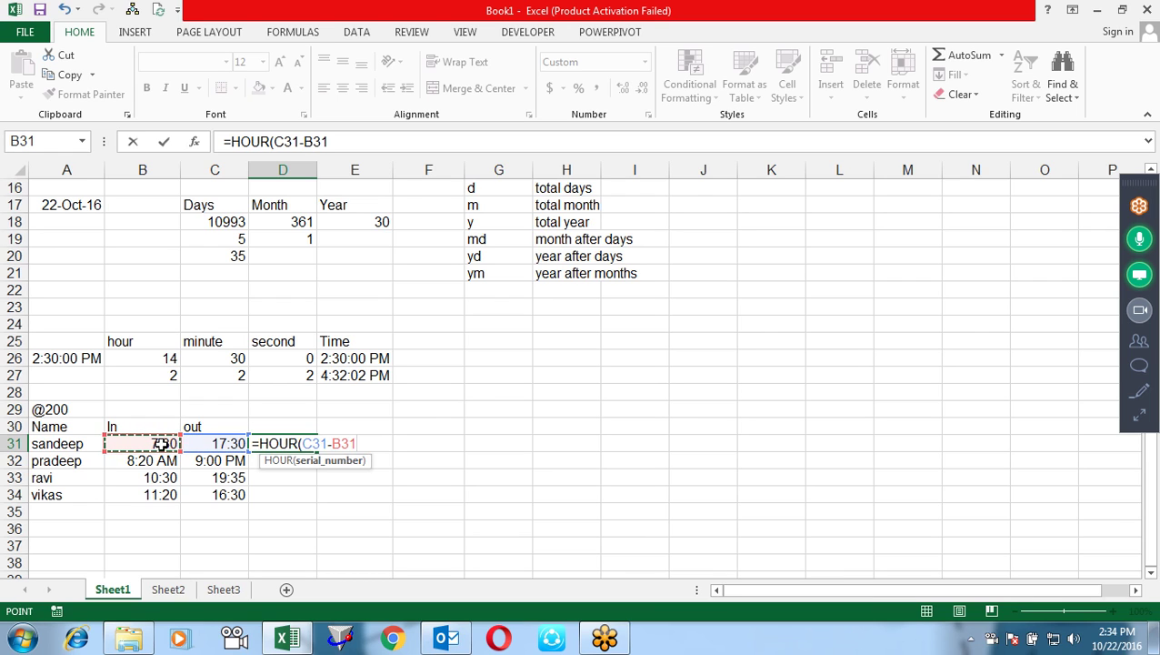
key(Return)
key(Up)
Step: Format D31 as General and fill it down to D34, giving 10, 12, 9 and 5
key(ctrl+shift+asciitilde)
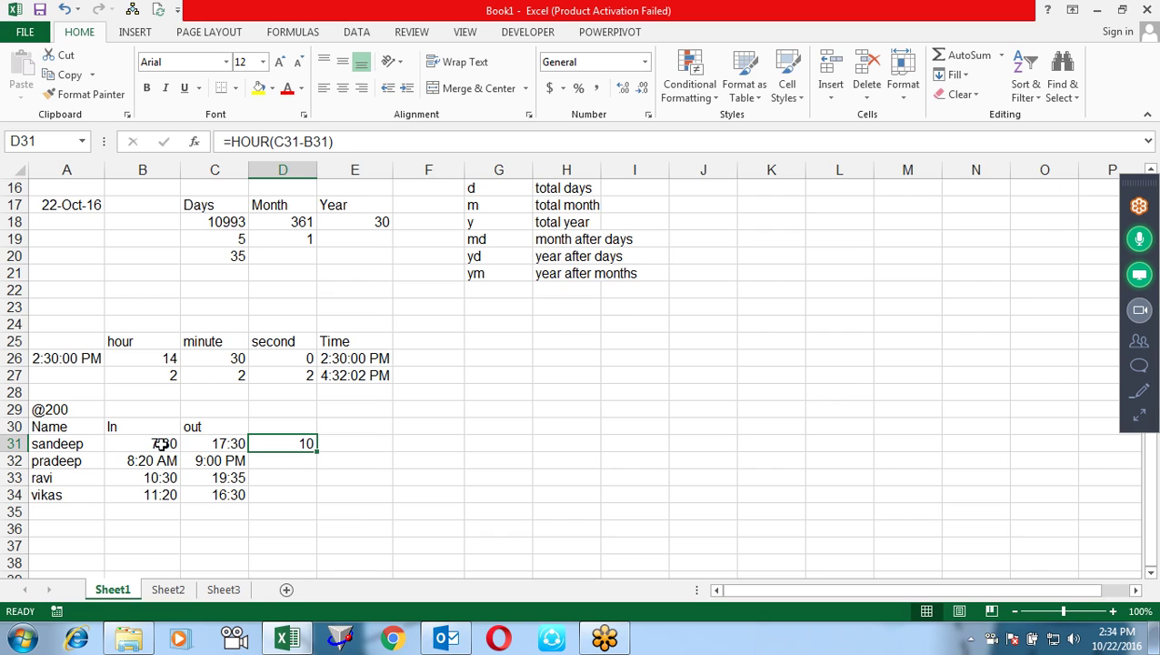
drag(319, 453, 312, 495)
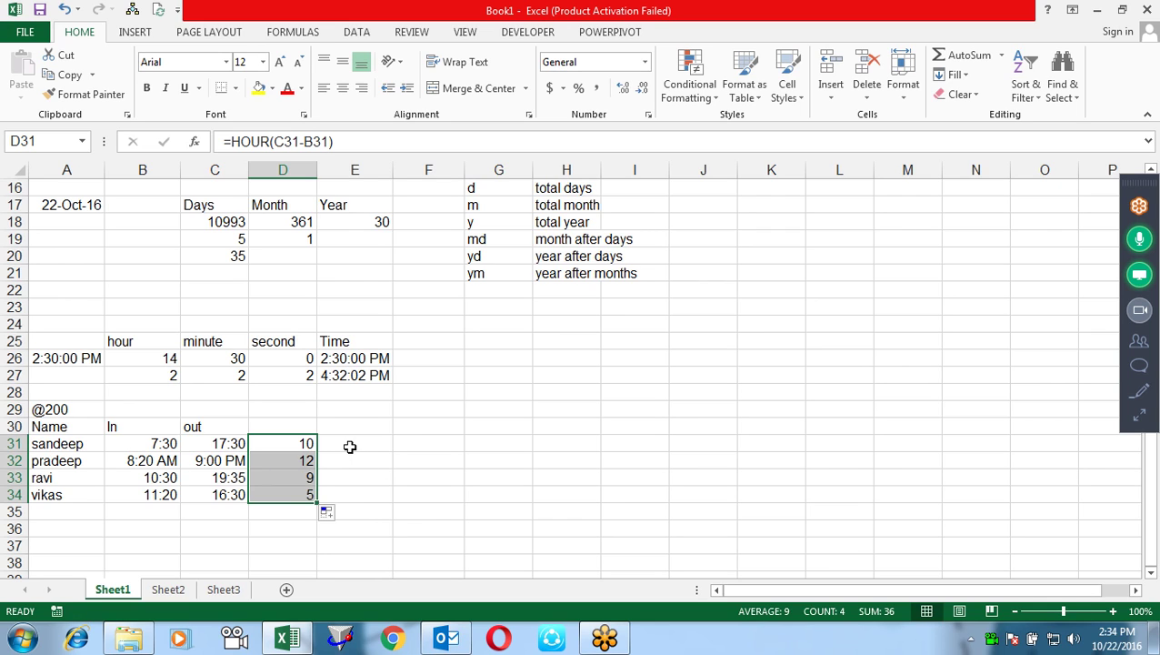
click(349, 446)
Step: Enter =IF(D31>8,(D31-8)*200,0) in E31 for overtime pay
text(=)
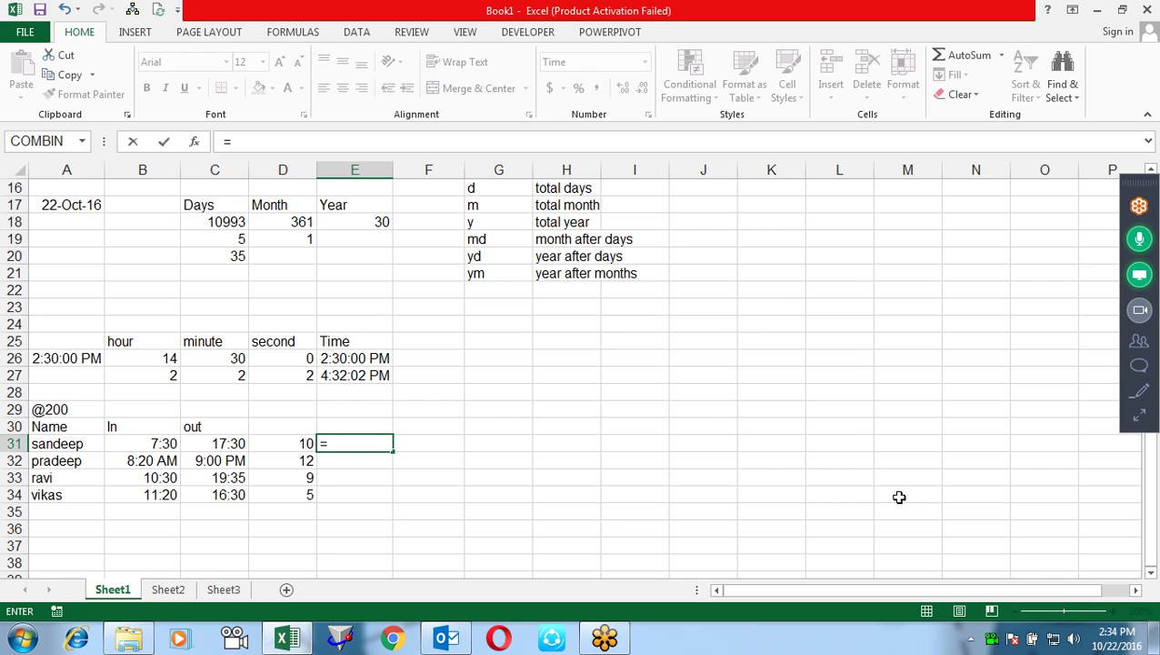
text(IF)
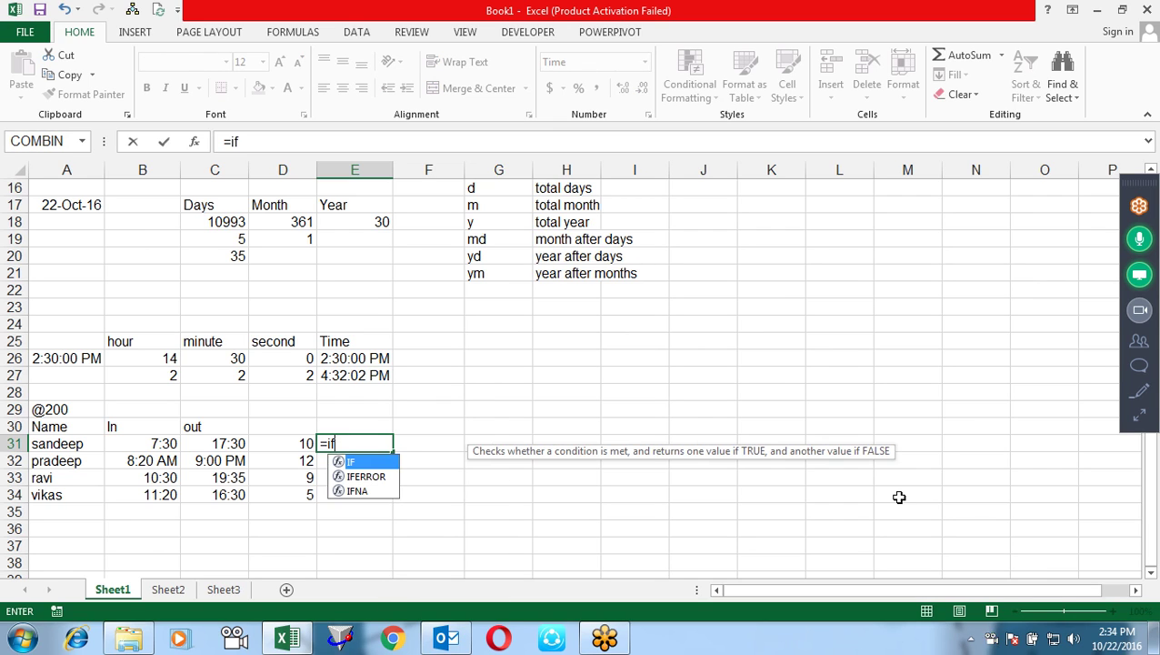
text(()
key(Left)
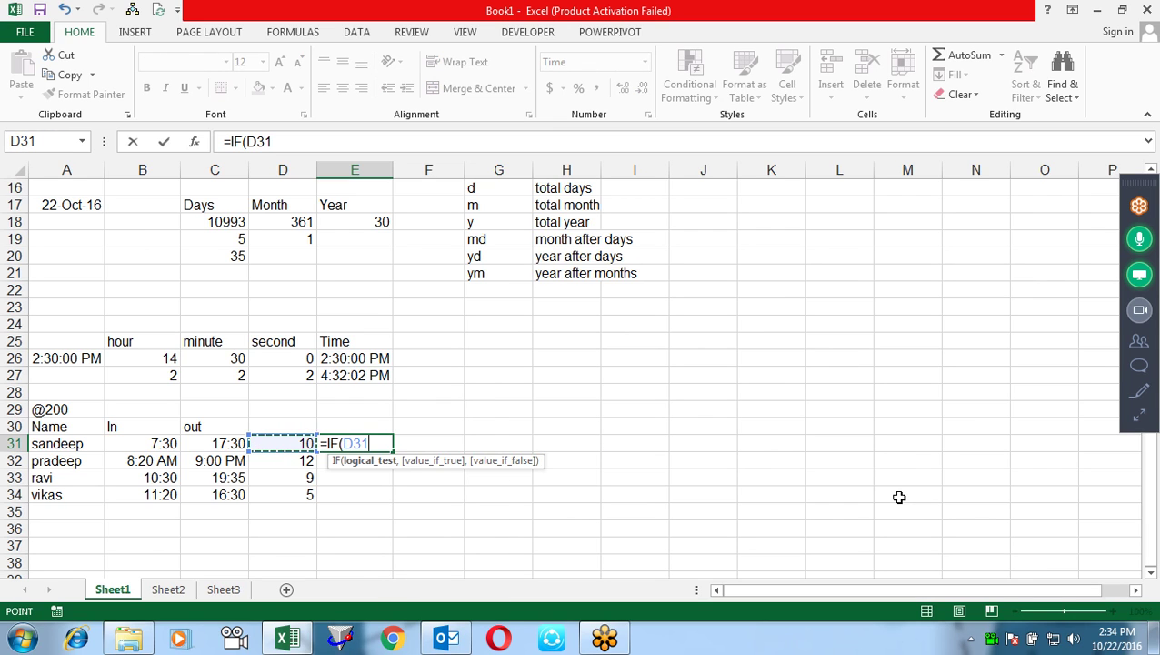
text(>8,)
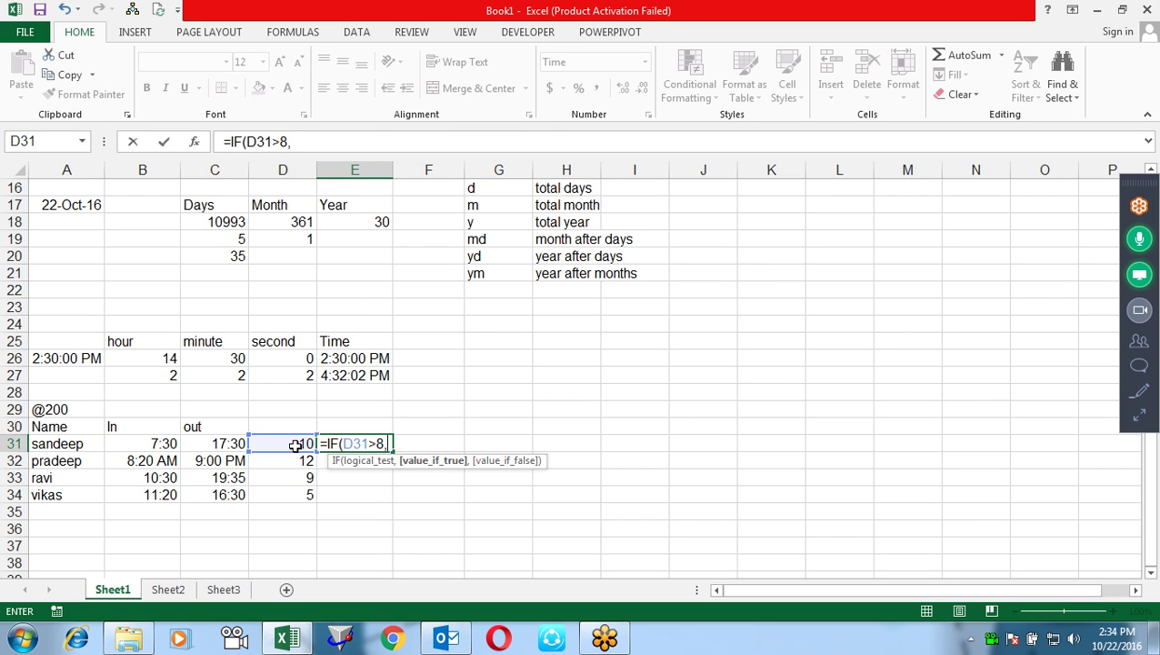
text(()
click(294, 444)
text(-)
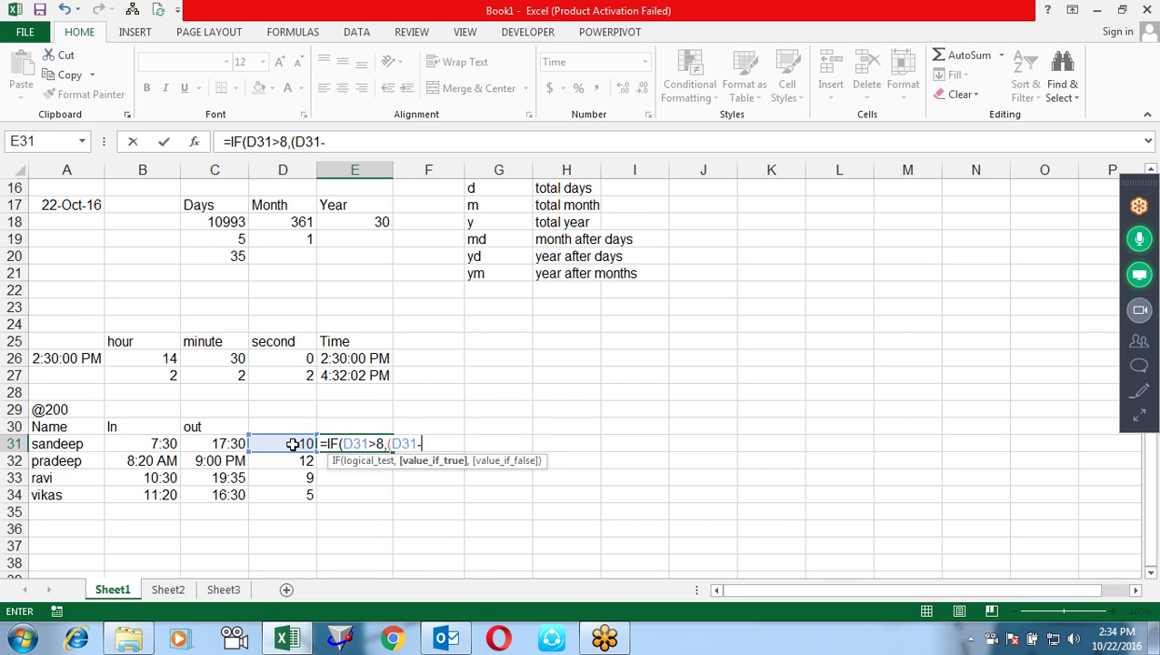
text(8))
text(*200,)
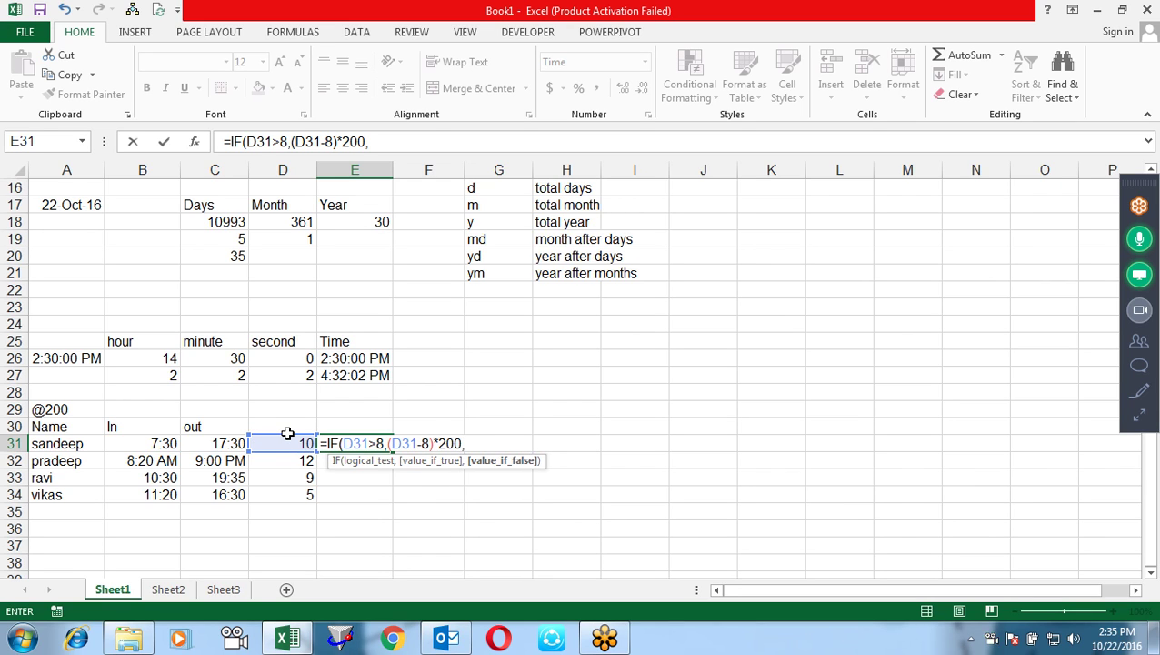
text(0))
key(Return)
Step: Format E31:E34 as General and fill the overtime formula down, giving 400, 800, 200, 0
double_click(359, 443)
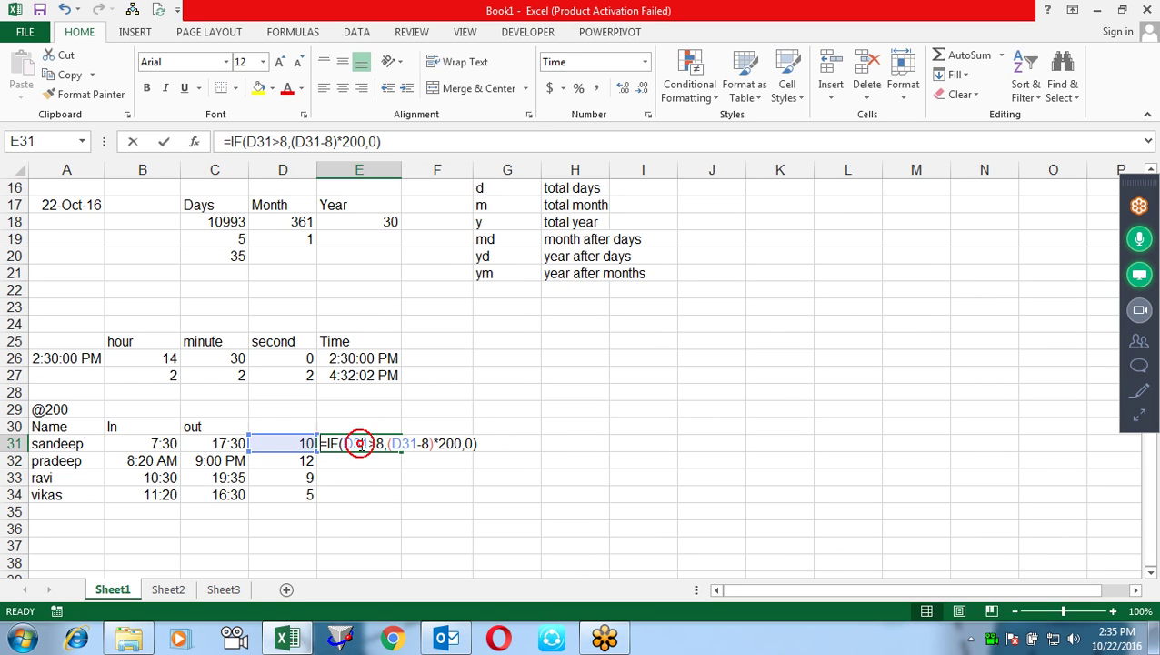
key(Escape)
drag(359, 443, 374, 501)
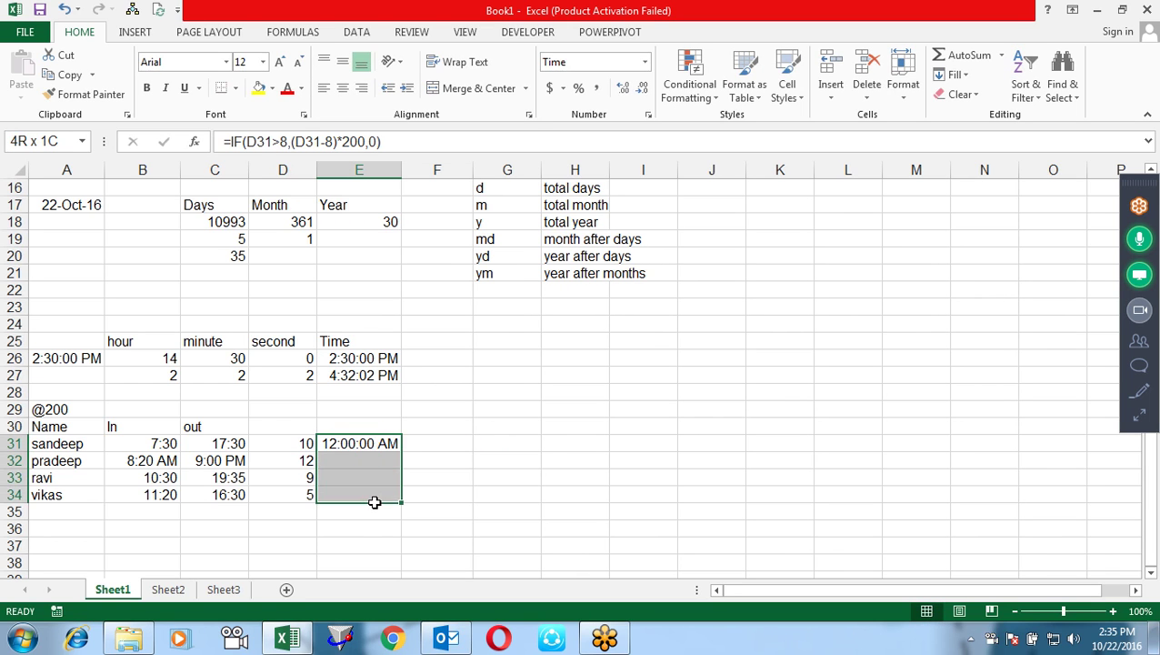
key(ctrl+shift+asciitilde)
key(ctrl+d)
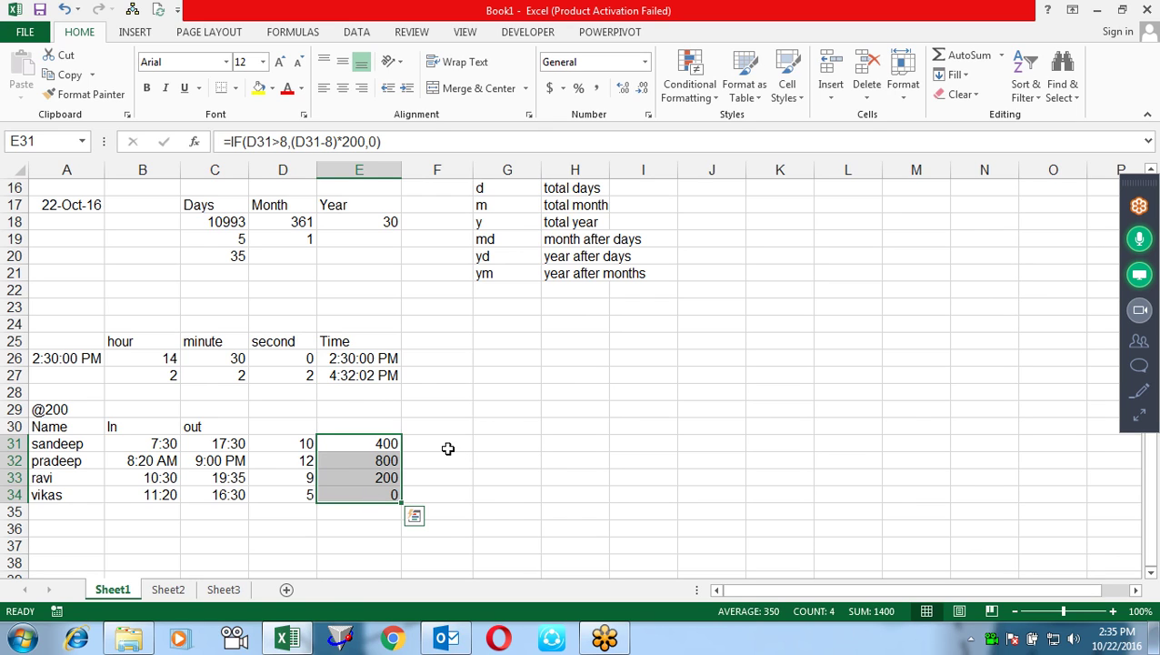
click(362, 441)
Step: Copy the HOUR(C31-B31) expression from D31's formula
double_click(266, 444)
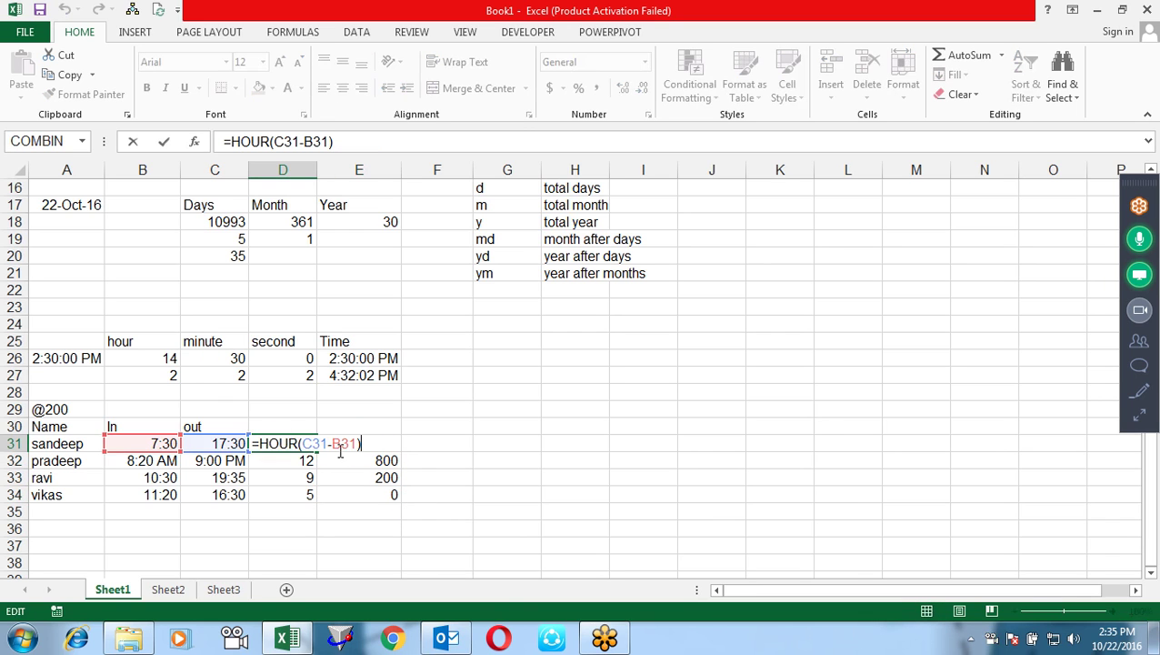
key(Escape)
double_click(305, 445)
drag(367, 444, 258, 443)
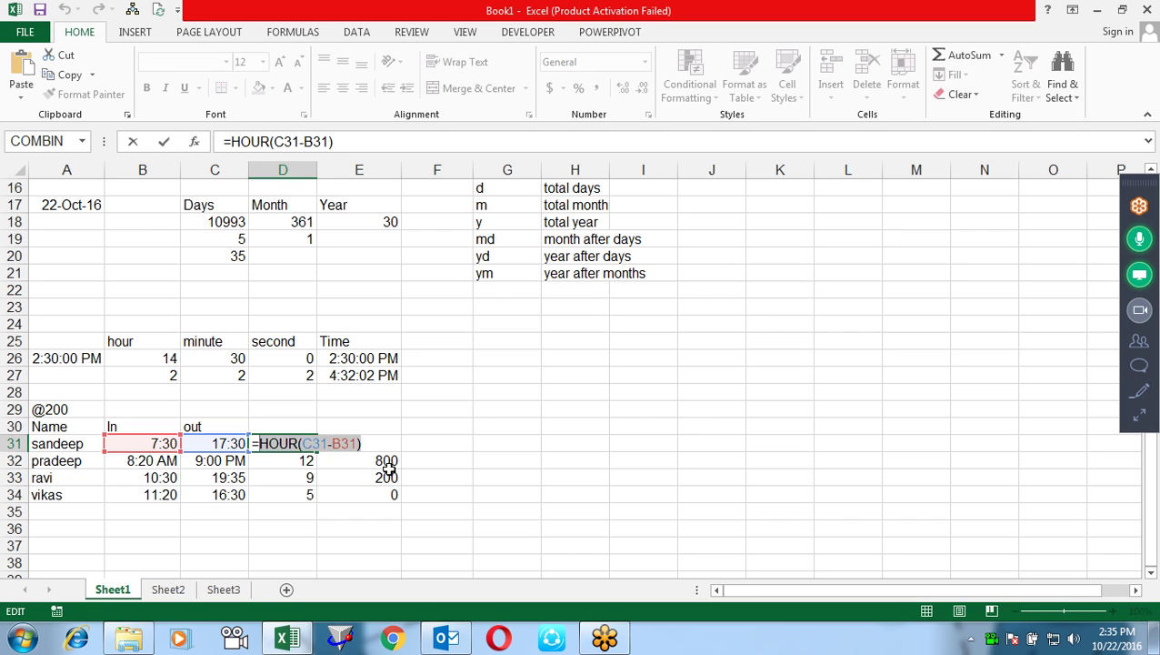
key(Escape)
Step: Replace both D31 references in E31's overtime formula with HOUR(C31-B31)
click(376, 445)
double_click(363, 440)
drag(367, 444, 344, 444)
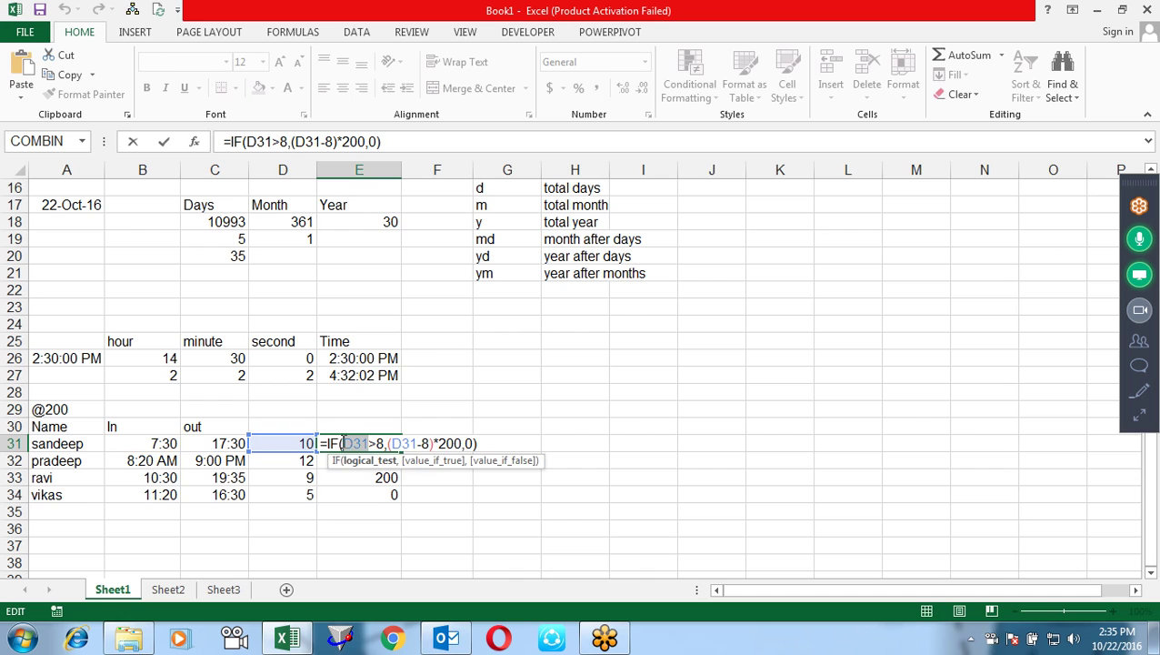
key(ctrl+v)
drag(468, 444, 492, 443)
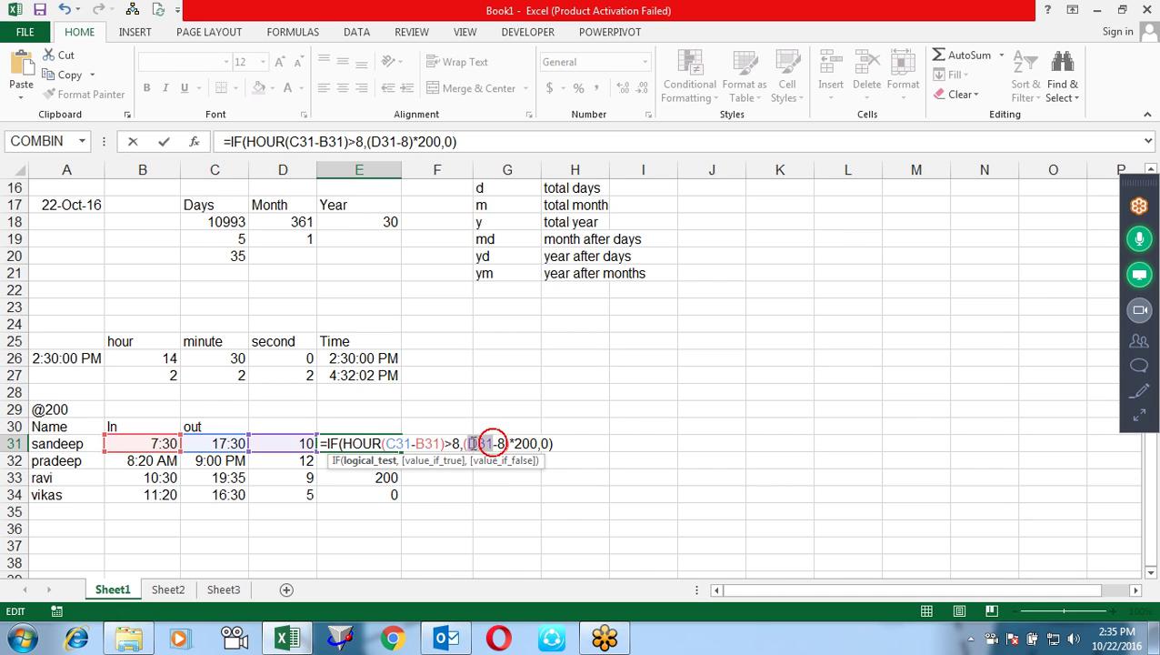
key(ctrl+v)
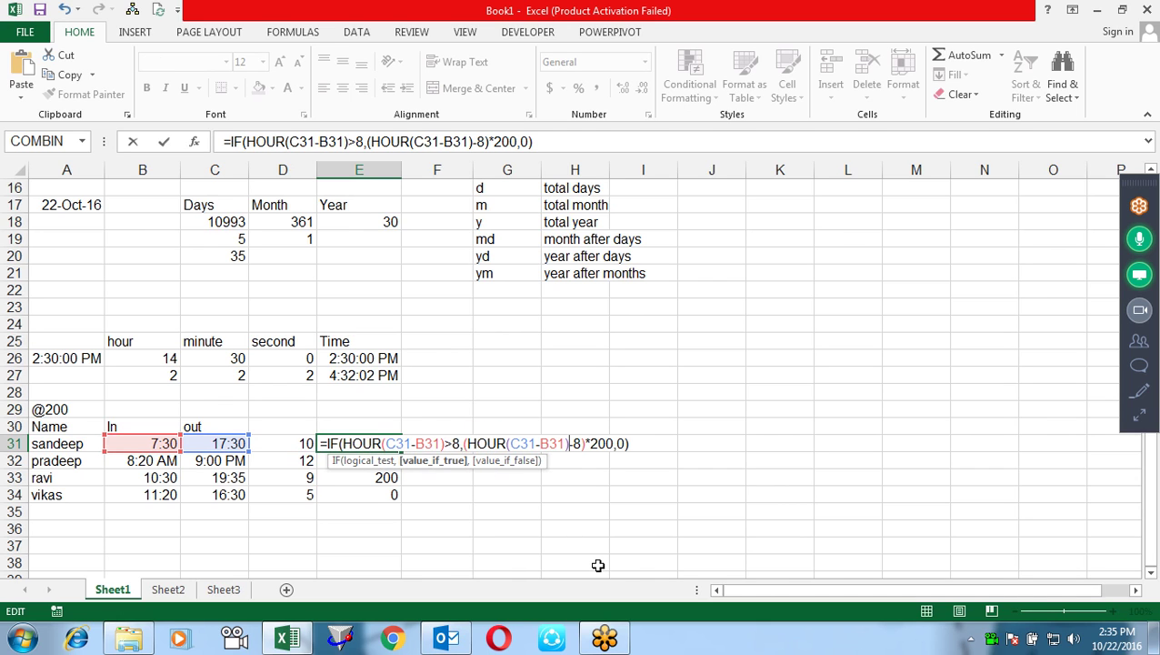
key(Return)
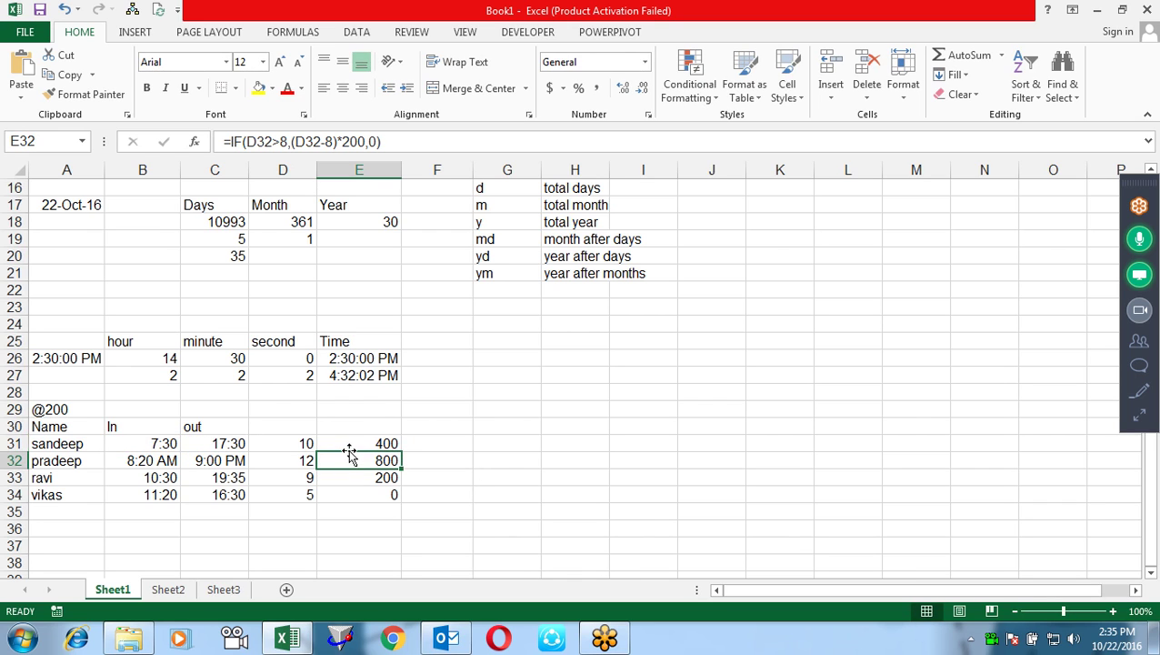
click(352, 444)
key(F2)
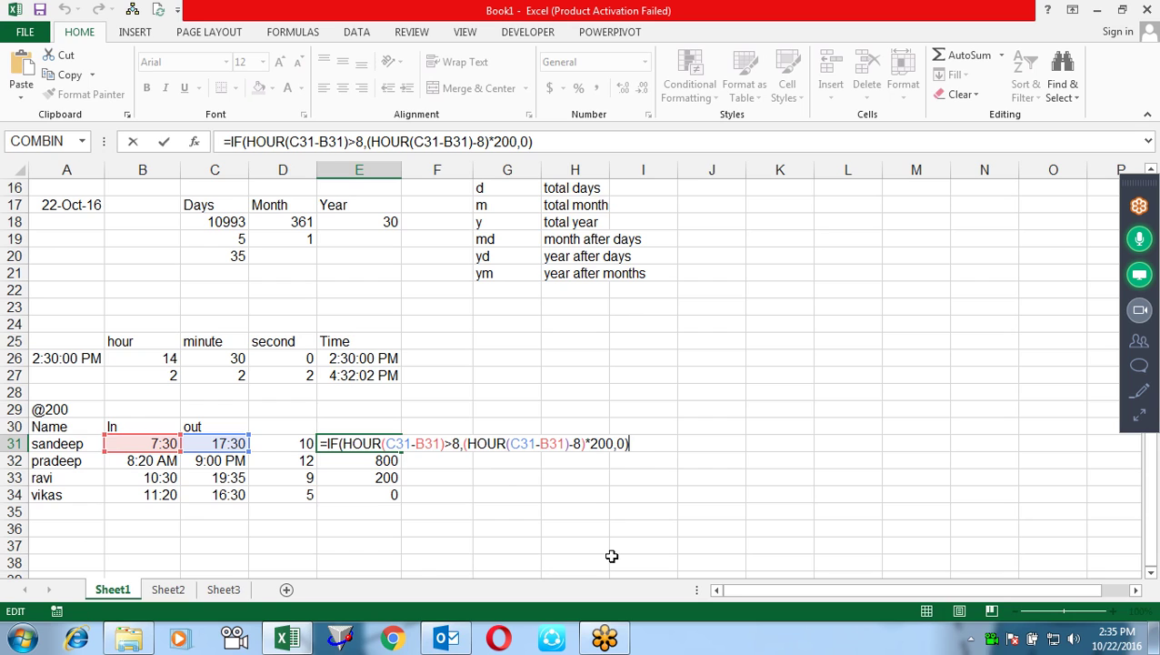
key(Escape)
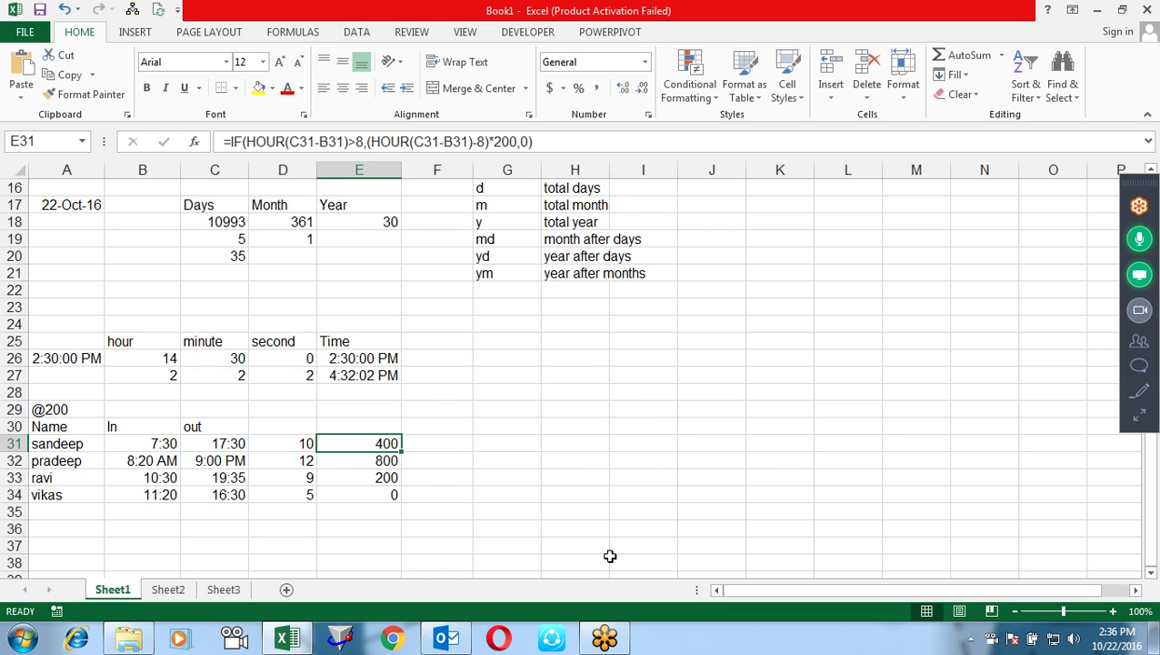
scroll(514, 393, up, 1)
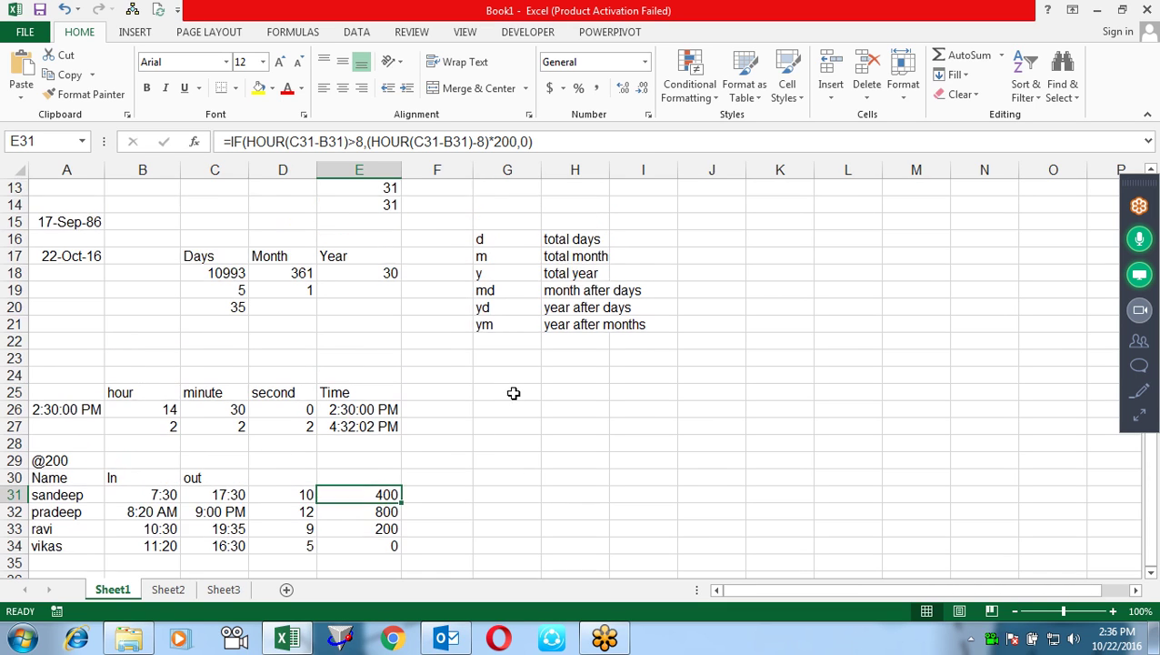
scroll(514, 392, down, 2)
scroll(522, 392, up, 2)
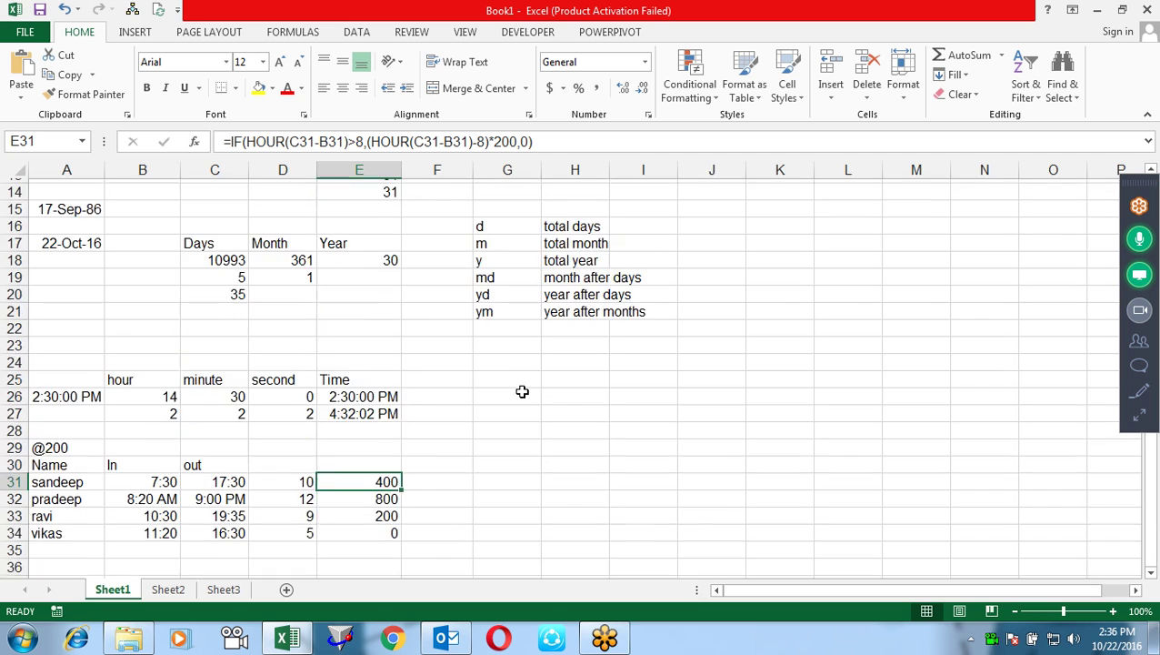
scroll(522, 392, up, 3)
scroll(520, 391, up, 1)
scroll(520, 391, up, 1)
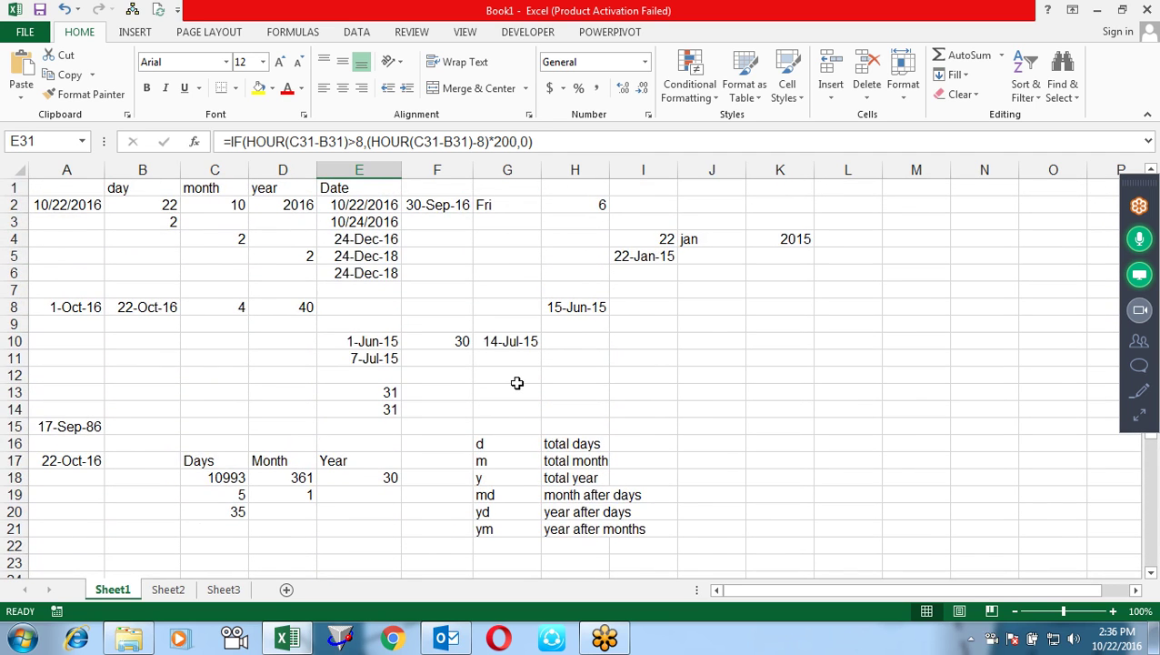
Step: Inspect the hour, minute, seconds and TIME formulas in B26:E26
scroll(517, 383, down, 3)
scroll(517, 383, down, 2)
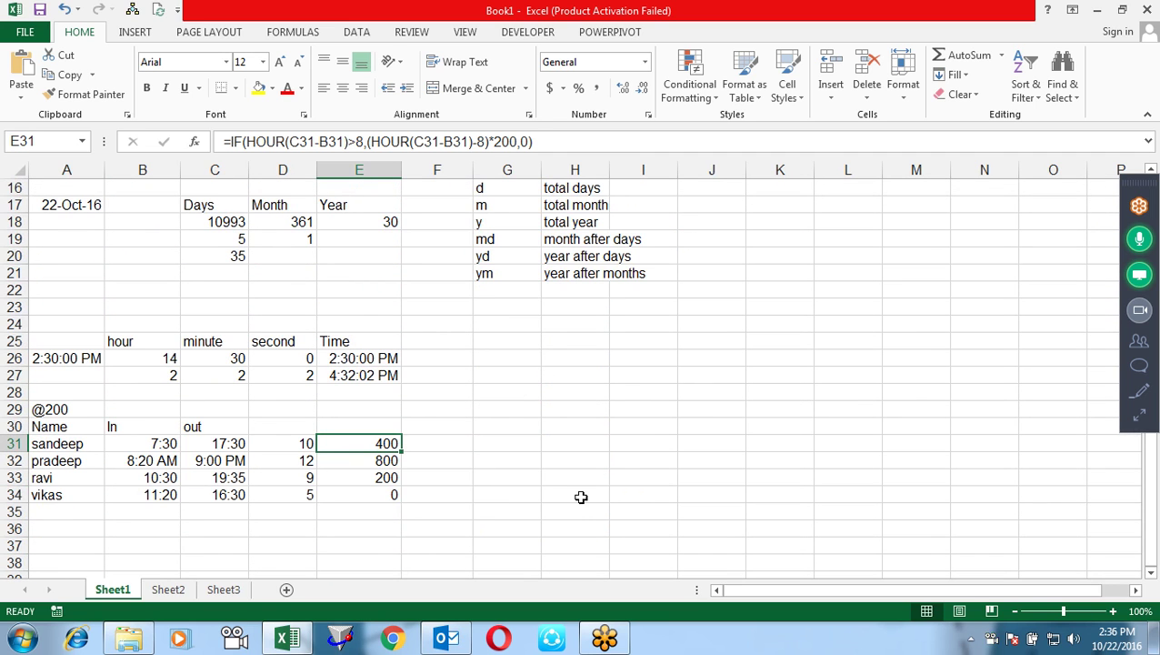
click(166, 362)
click(238, 358)
click(279, 360)
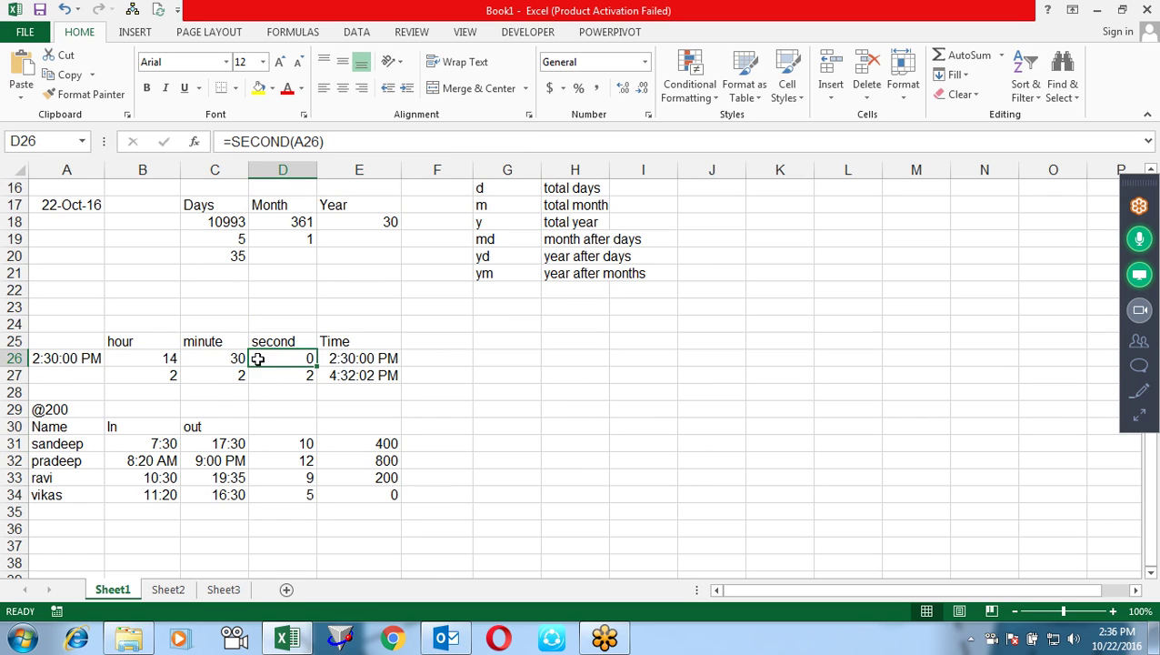
click(228, 360)
click(384, 356)
double_click(385, 355)
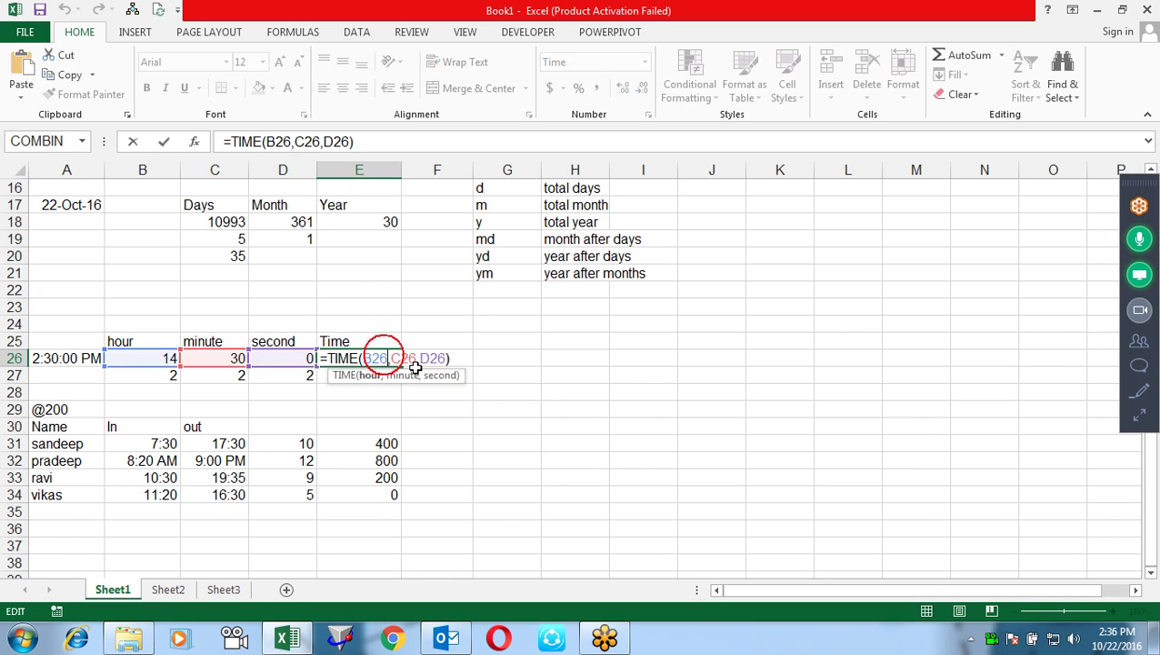
key(Escape)
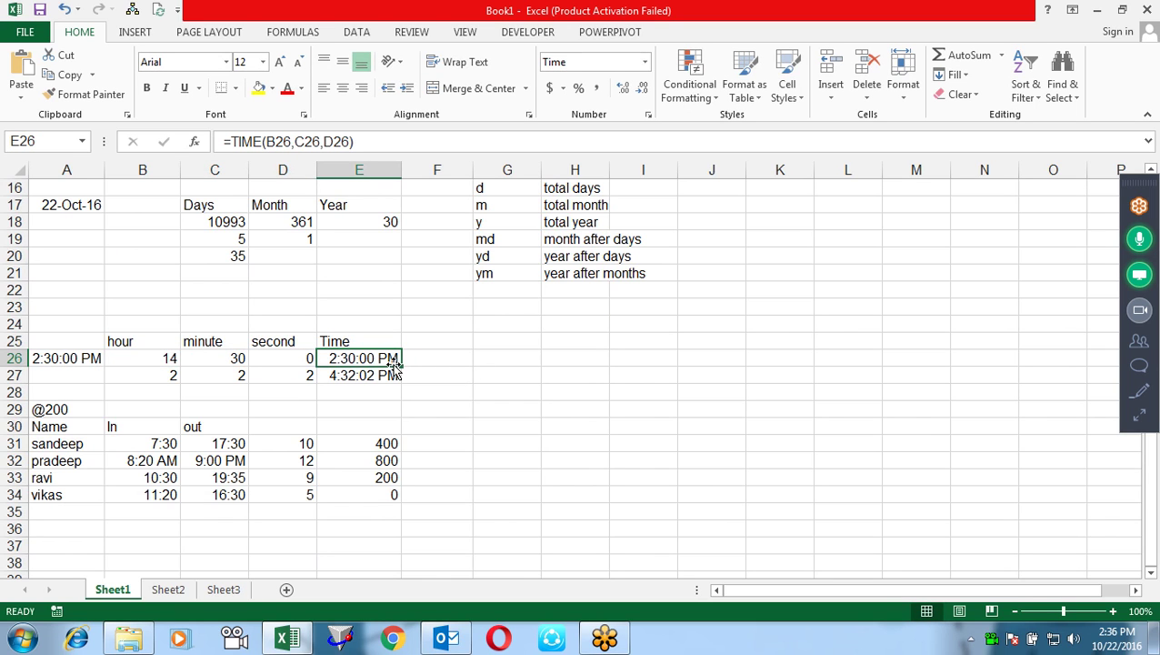
Step: Enter 2, 30 and pm in G26:I26
click(510, 357)
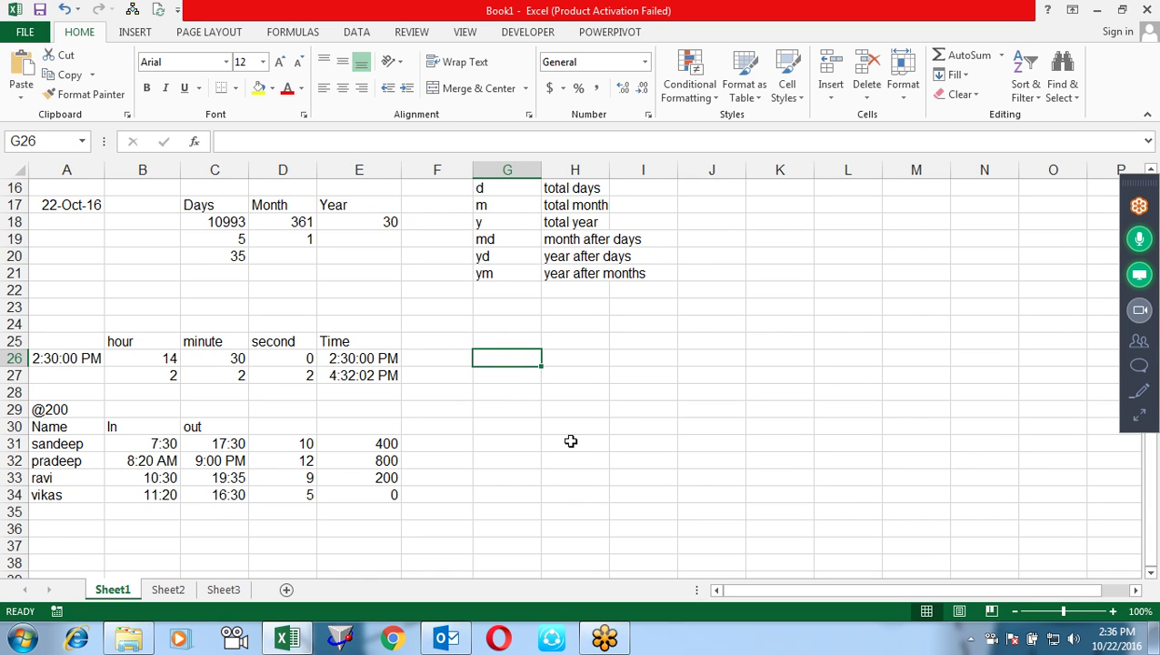
text(2)
key(Tab)
text(30)
key(Tab)
text(pm)
key(Tab)
Step: Enter =TIMEVALUE(G26&":"&H26&" "&I26) in J26 to combine the parts into a time
text(=)
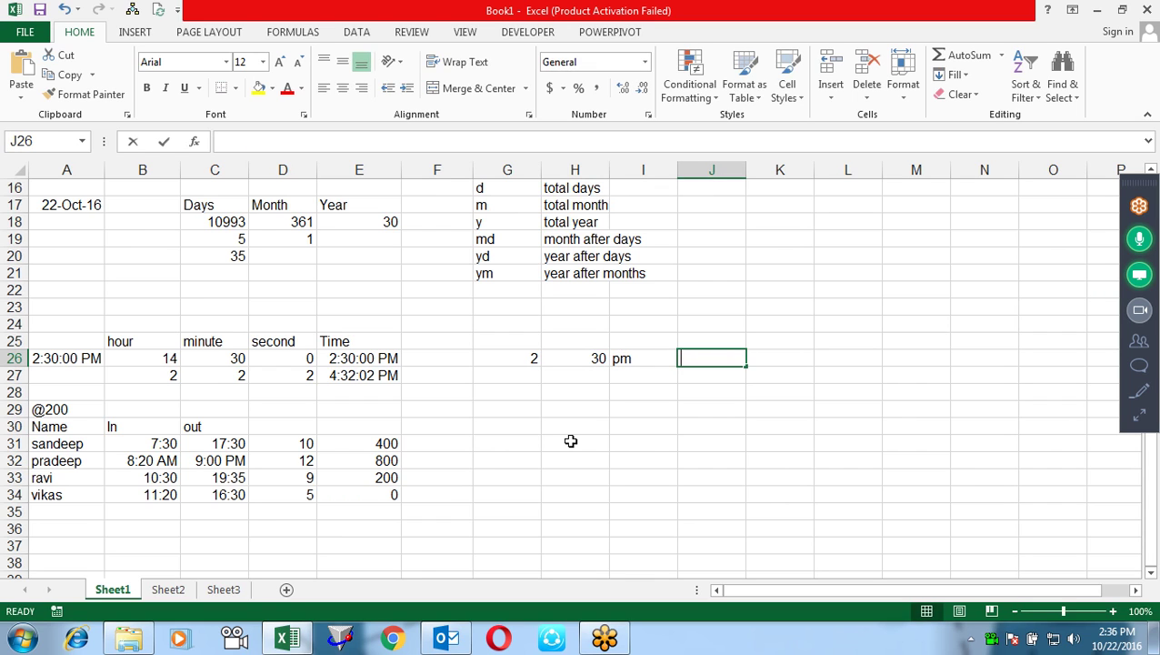
text(tim)
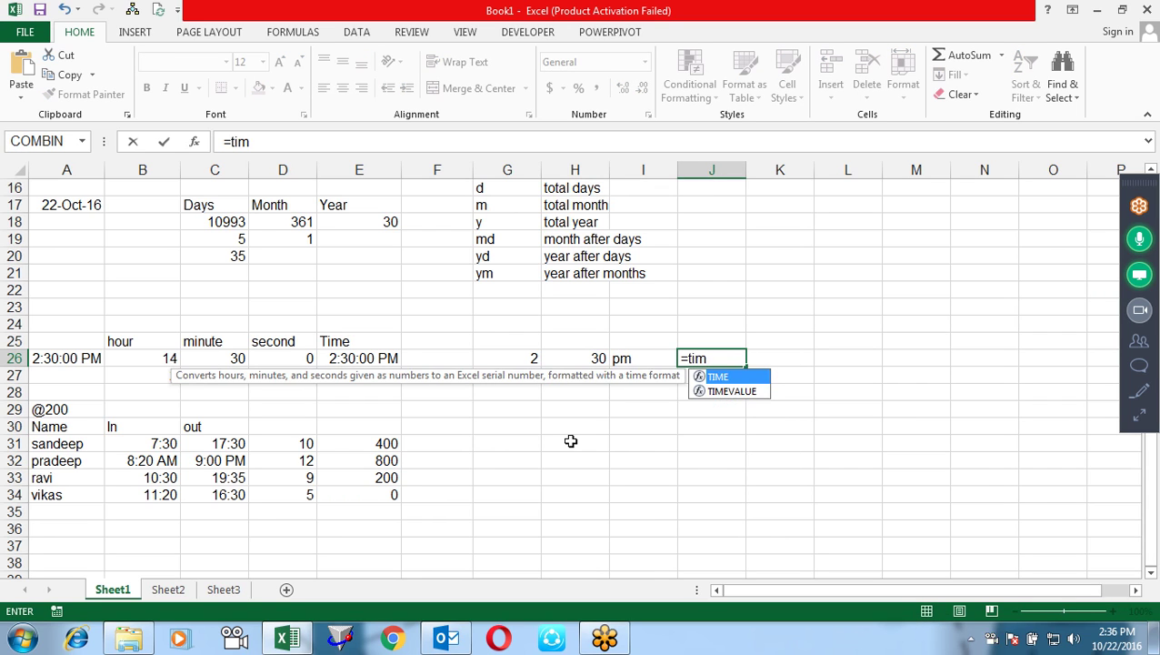
key(Down)
key(Tab)
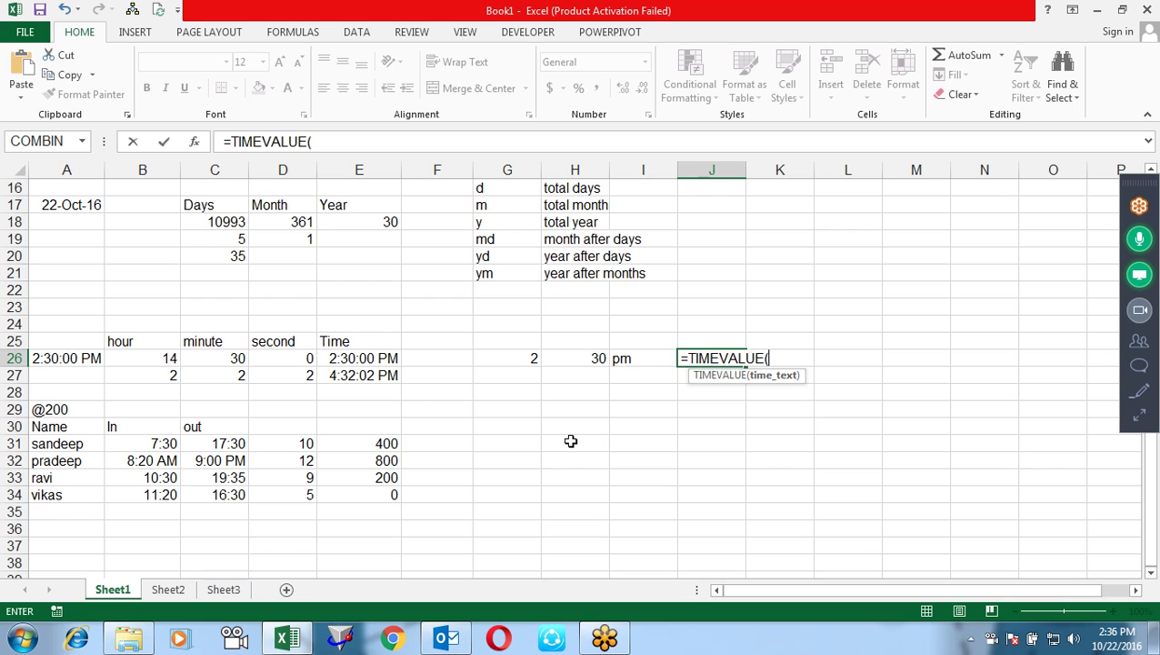
key(Left)
key(Left)
key(Left)
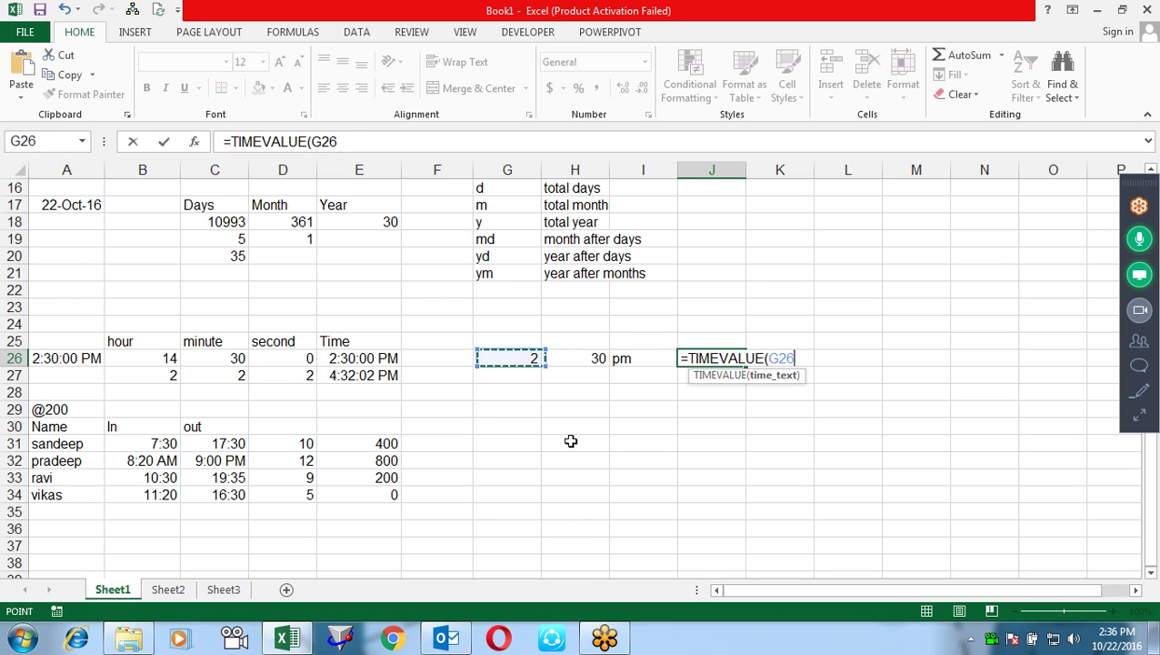
text(&":")
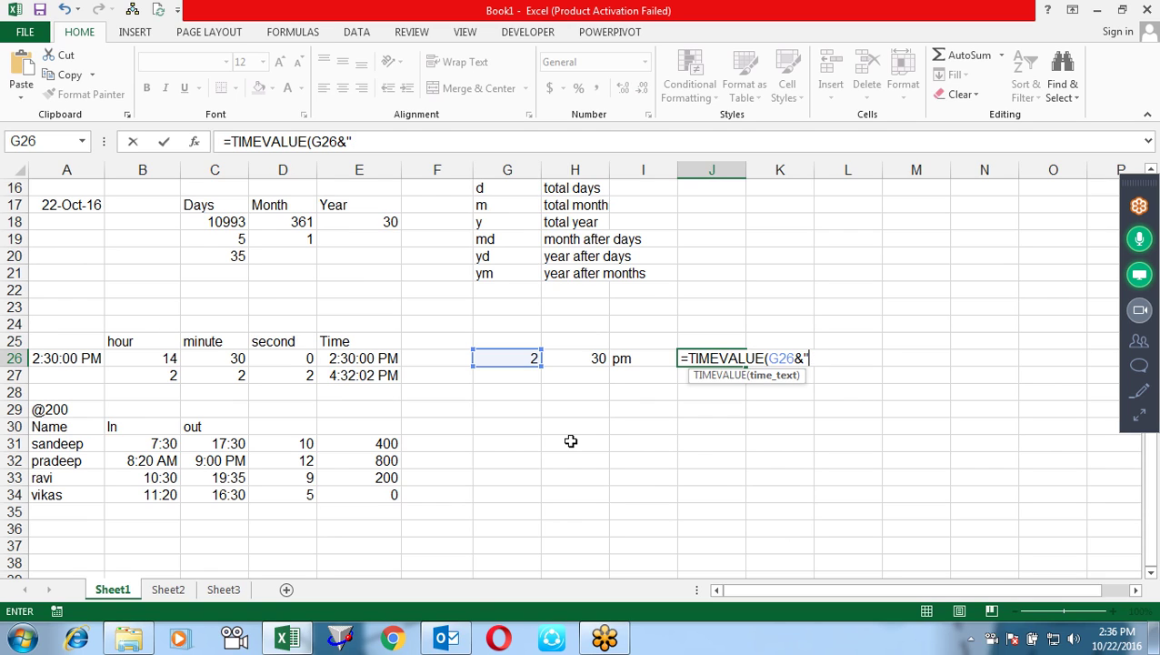
key(BackSpace)
key(BackSpace)
text(;)
key(BackSpace)
key(BackSpace)
text(":)
text(")
text(*)
key(BackSpace)
text(&)
click(572, 357)
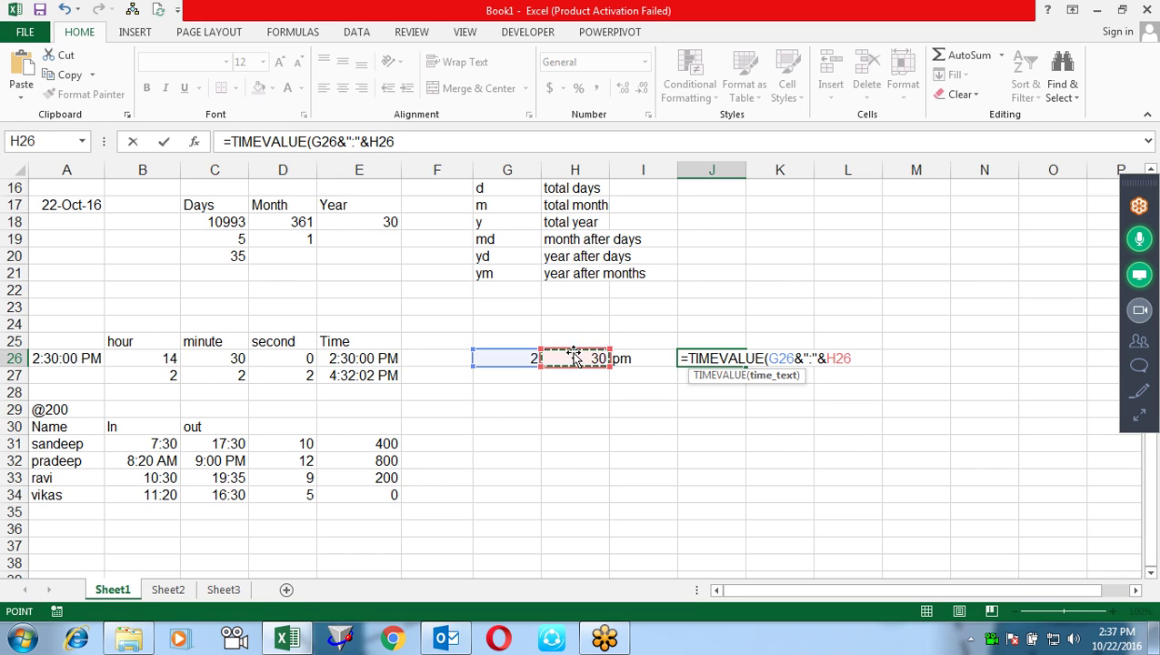
text(&":")
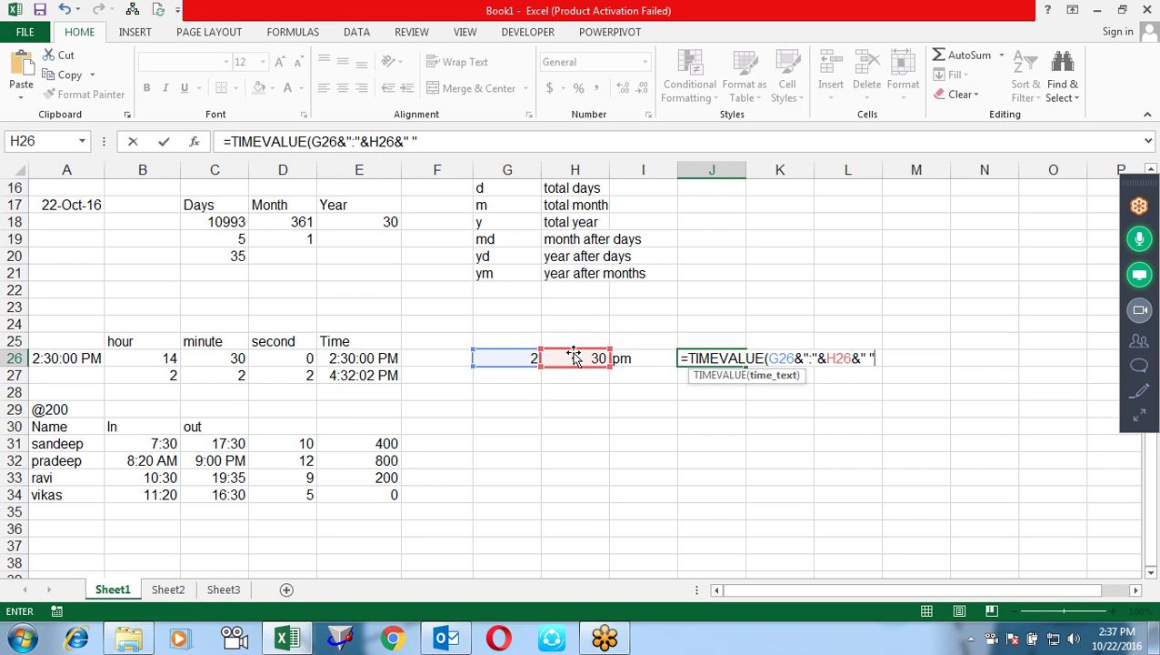
text(&)
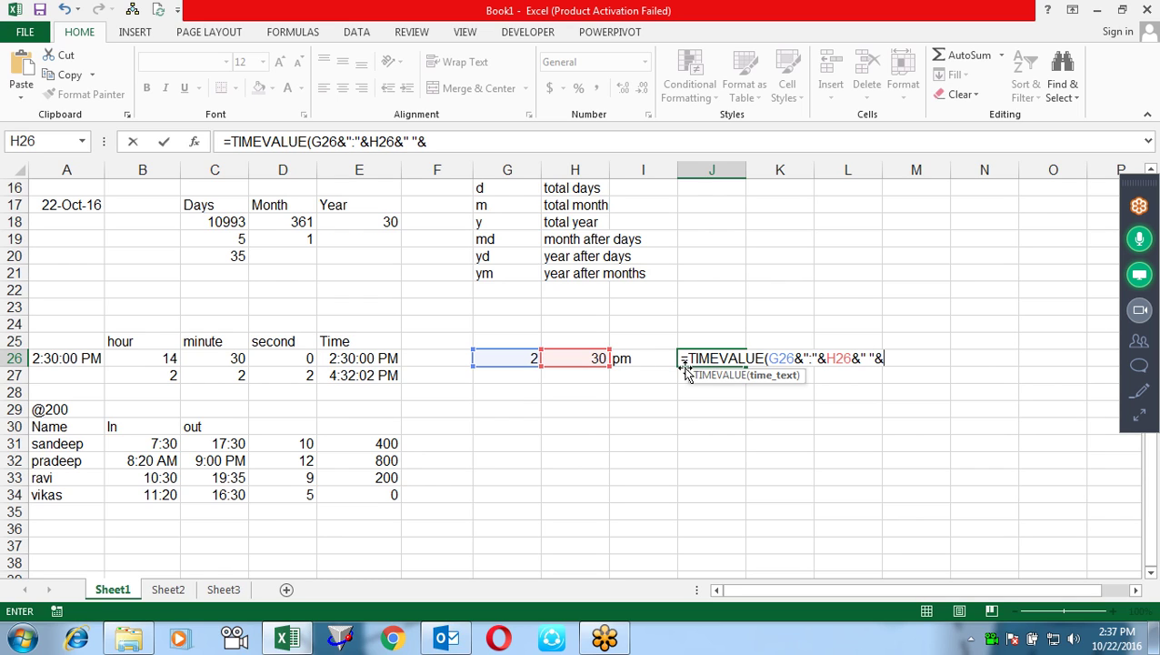
click(630, 361)
text())
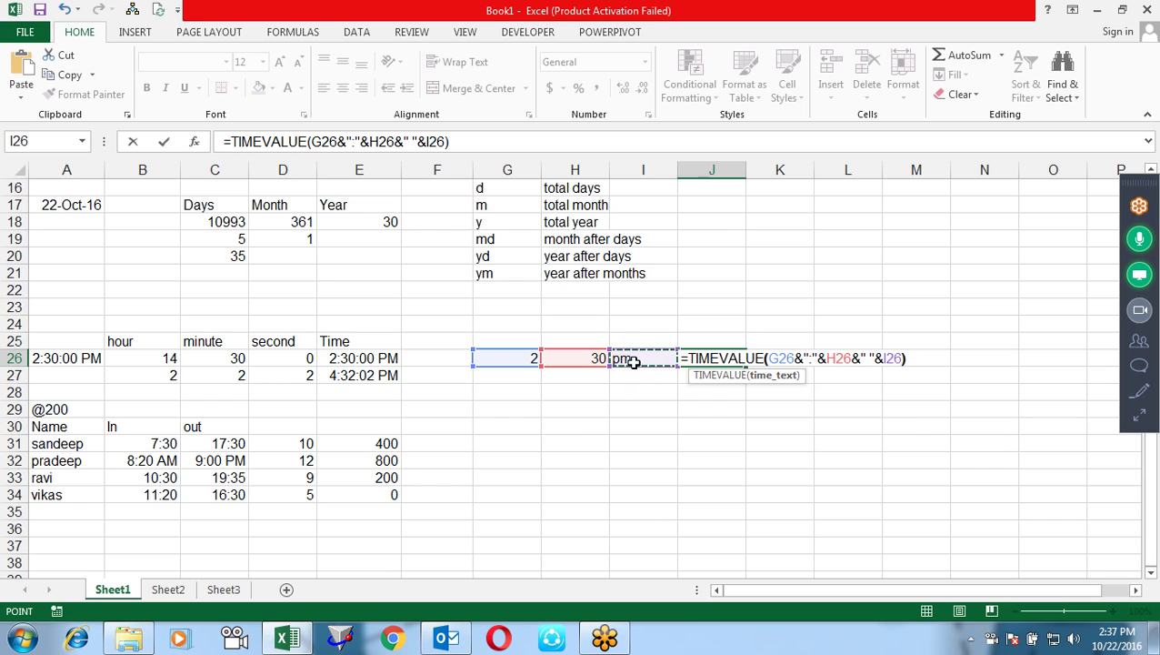
key(Return)
Step: Apply a time format so J26 shows 2:30 PM
key(Up)
key(Right)
key(Right)
key(Right)
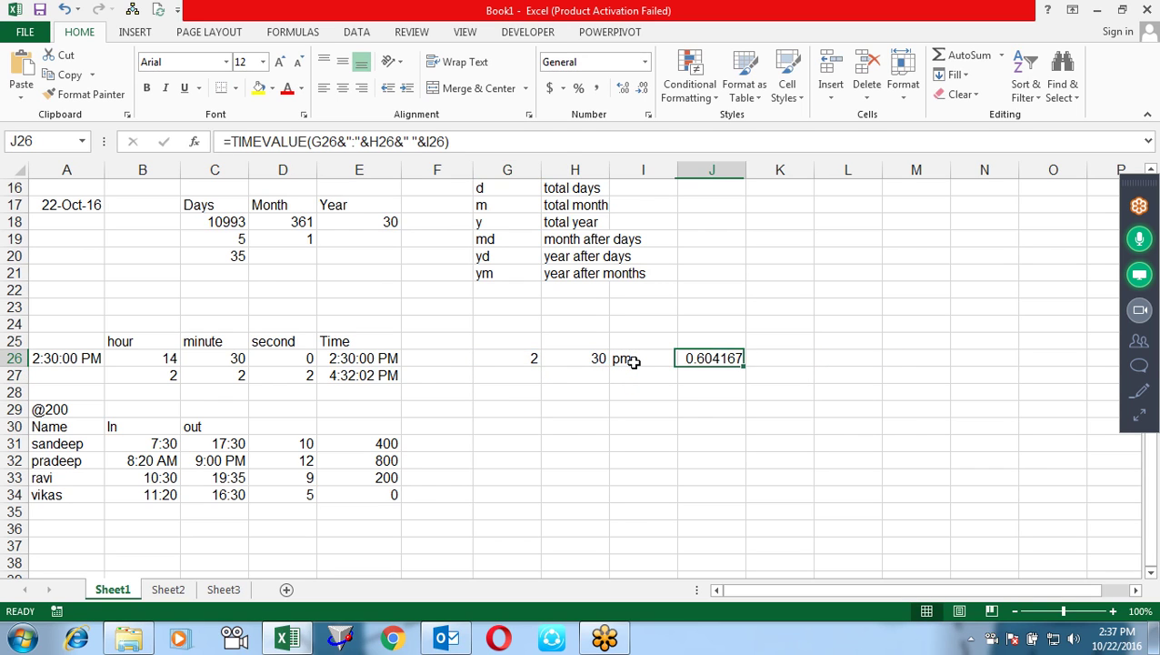
key(ctrl+shift+2)
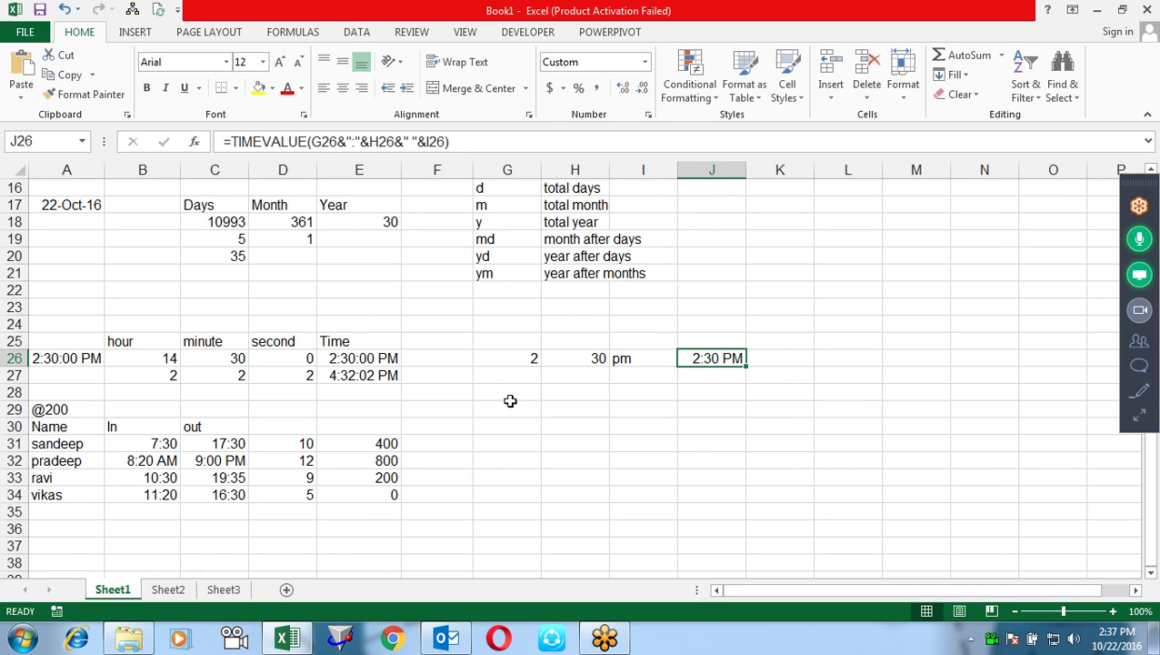
Step: Browse the Math & Trig function list under Formulas, then switch to the empty Sheet2
scroll(510, 399, up, 5)
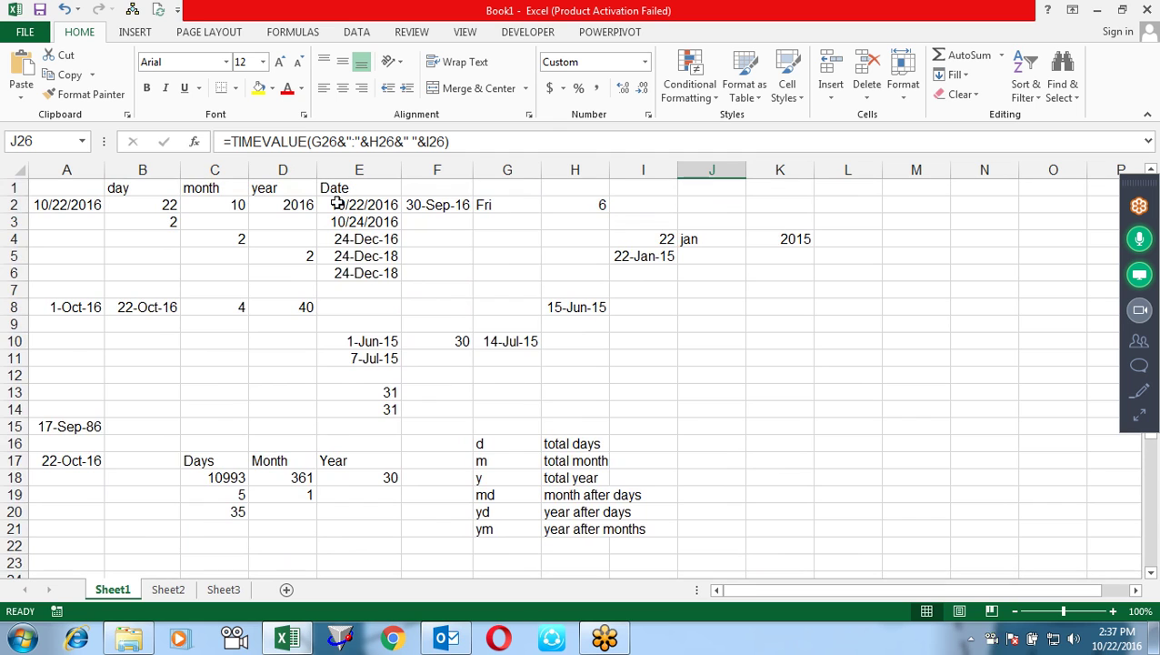
scroll(346, 195, down, 5)
scroll(454, 335, up, 3)
scroll(454, 335, up, 2)
scroll(454, 336, up, 3)
click(360, 33)
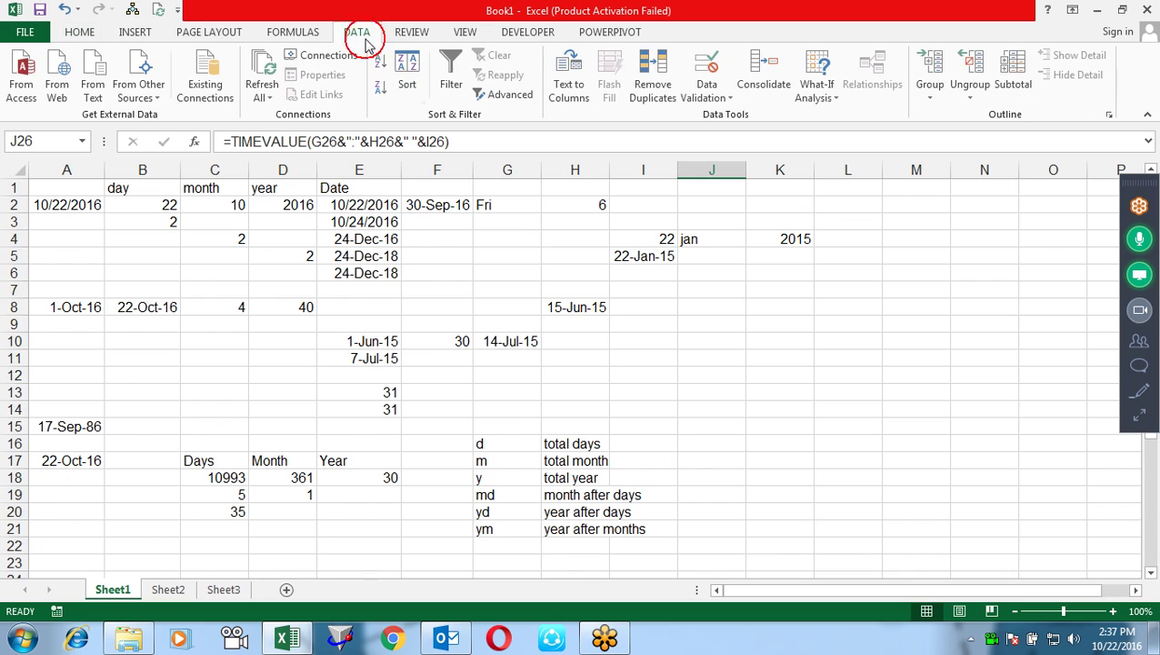
click(295, 33)
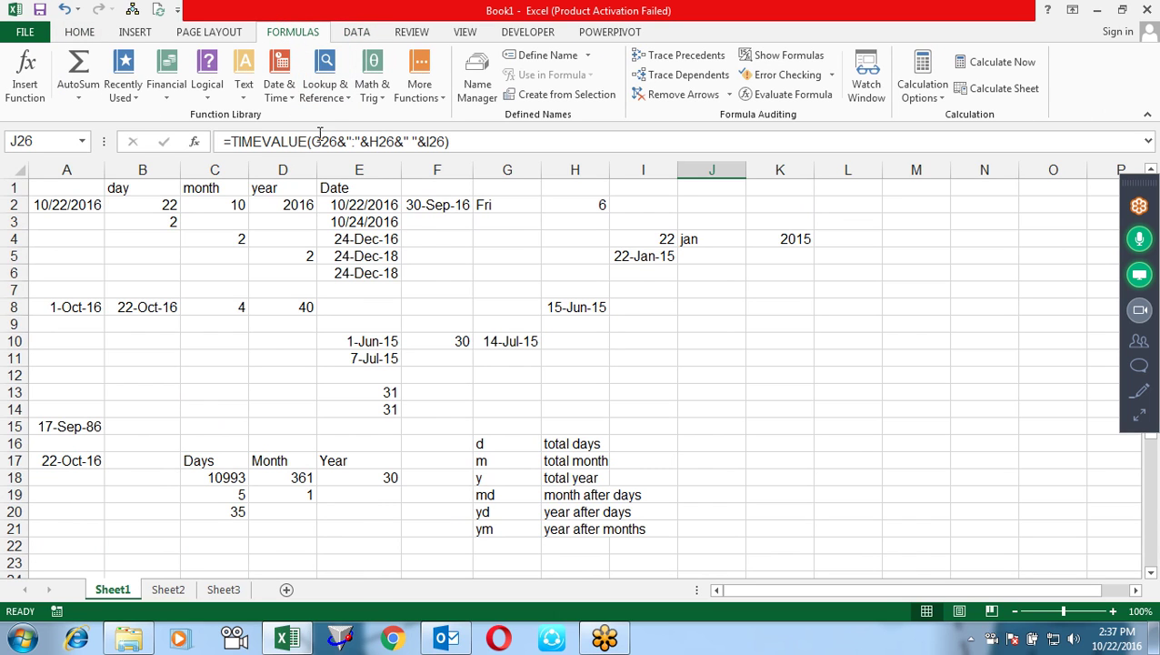
click(369, 104)
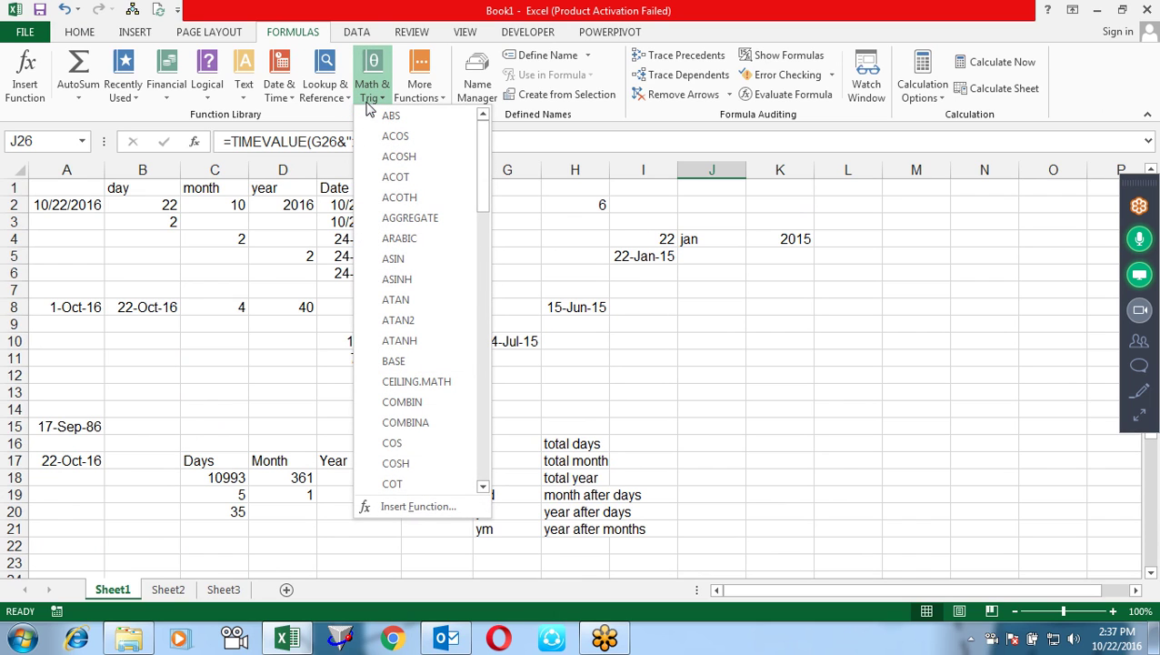
drag(484, 136, 482, 409)
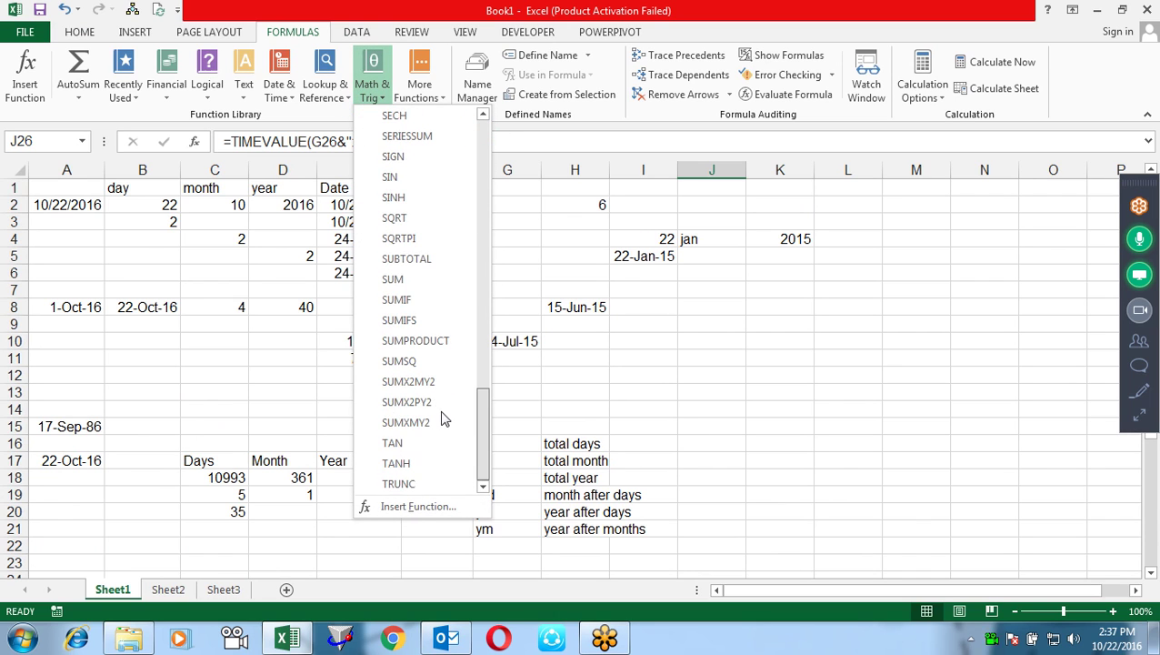
click(779, 386)
click(173, 589)
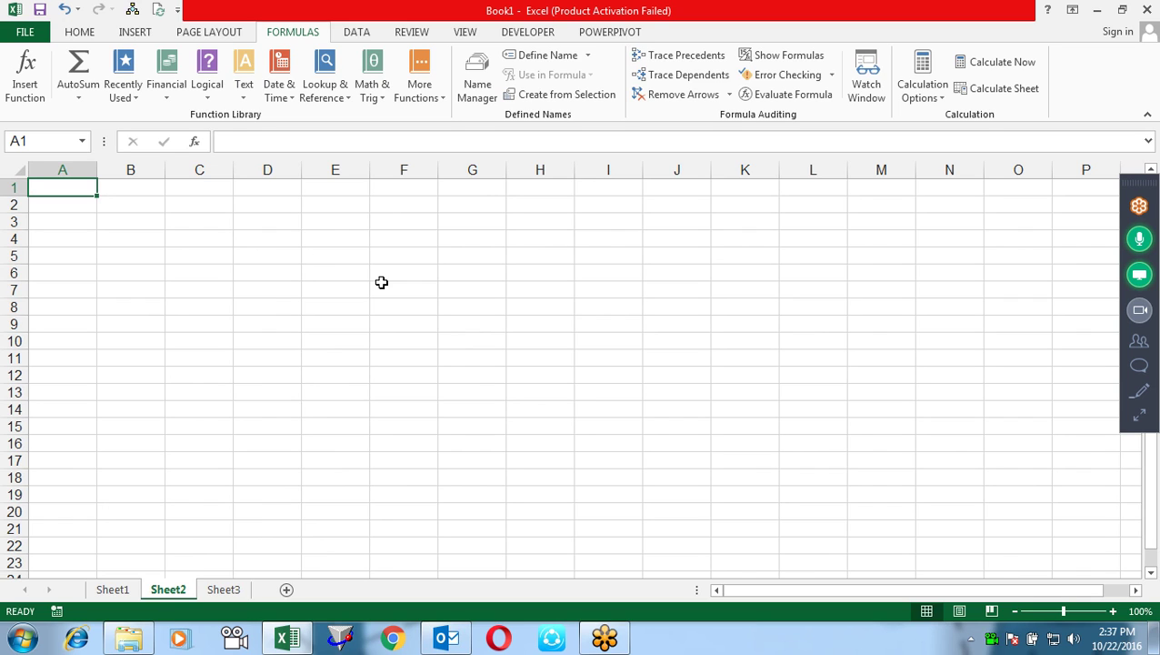
Step: Enter =RANDBETWEEN(-50,50) into all of A1:A10 at once
key(shift+Down)
key(shift+Down)
key(shift+Down)
key(shift+Down)
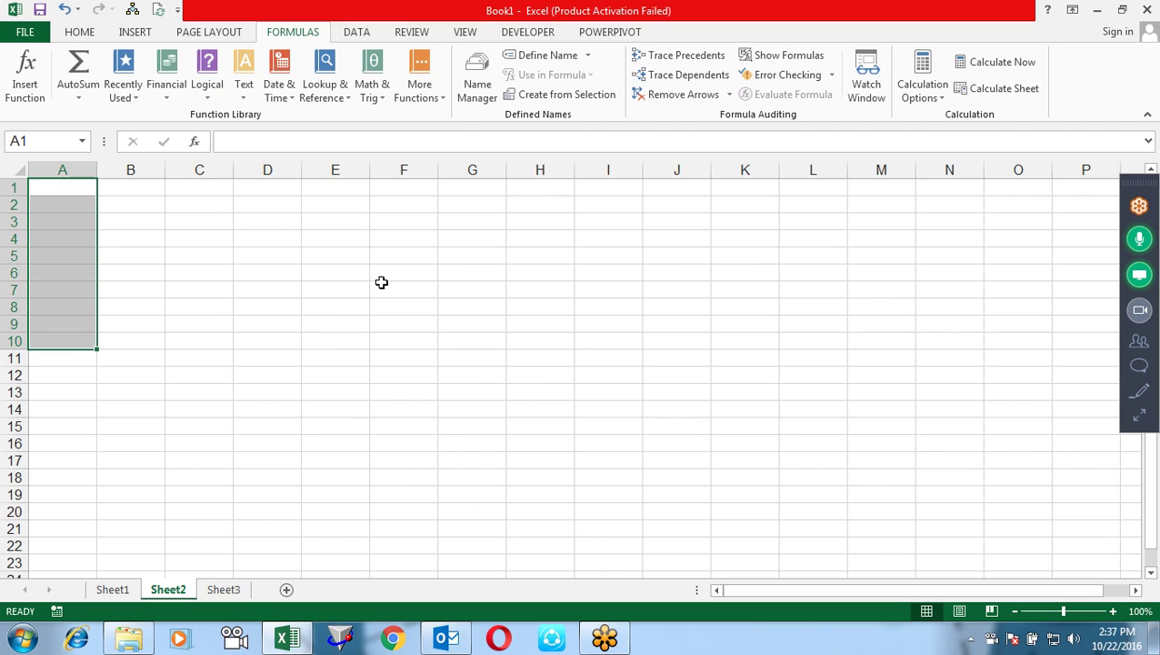
text(=ra)
key(Down)
key(Down)
key(Tab)
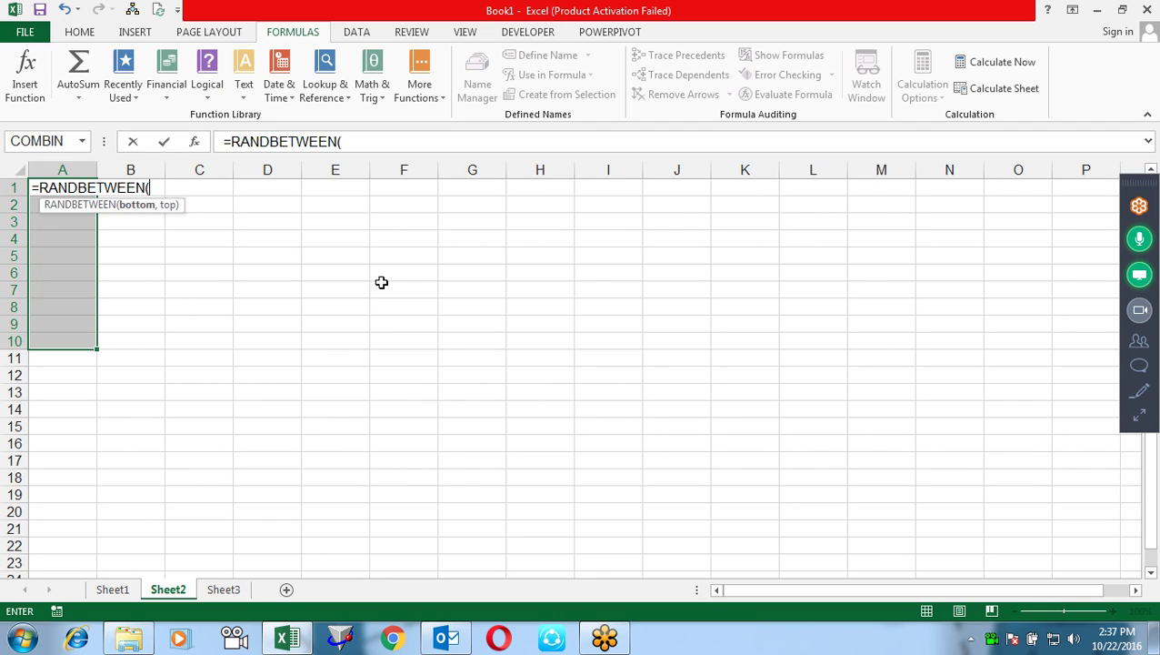
text(10,90)
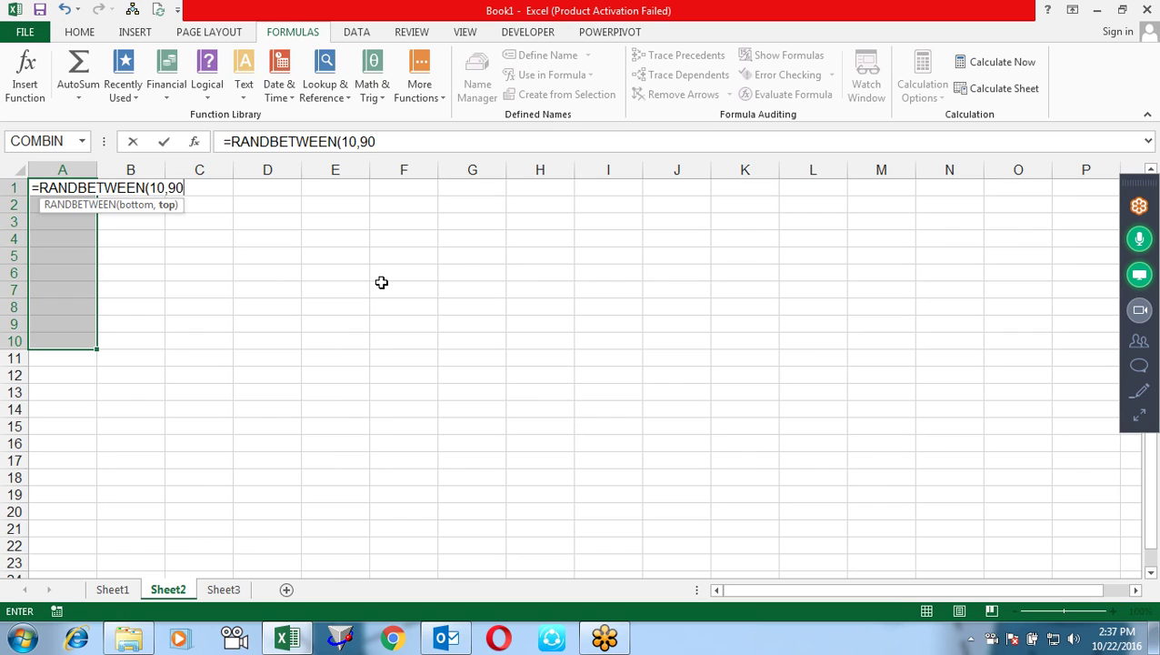
key(BackSpace)
key(BackSpace)
key(BackSpace)
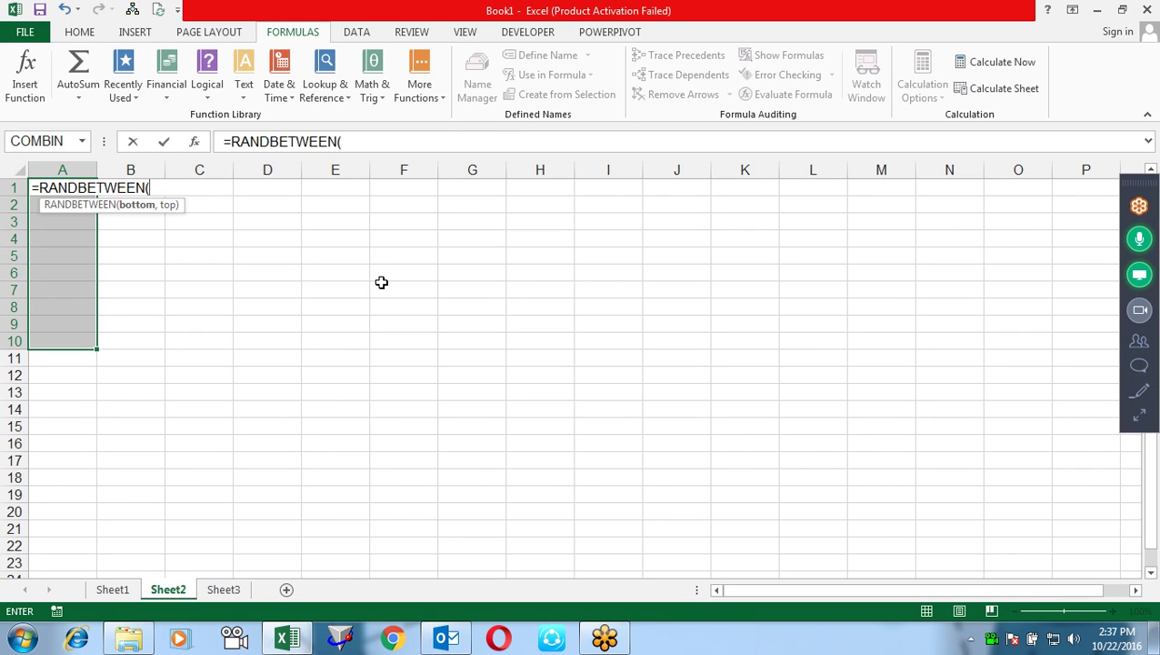
text(-50)
text(,50)
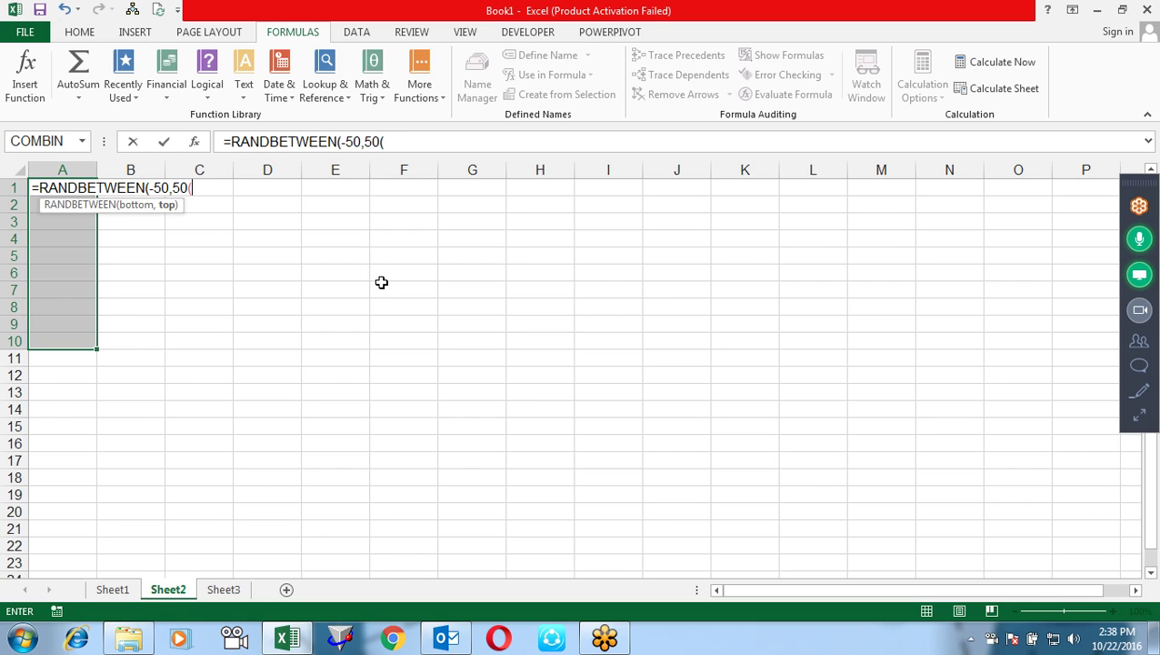
text())
key(ctrl+Return)
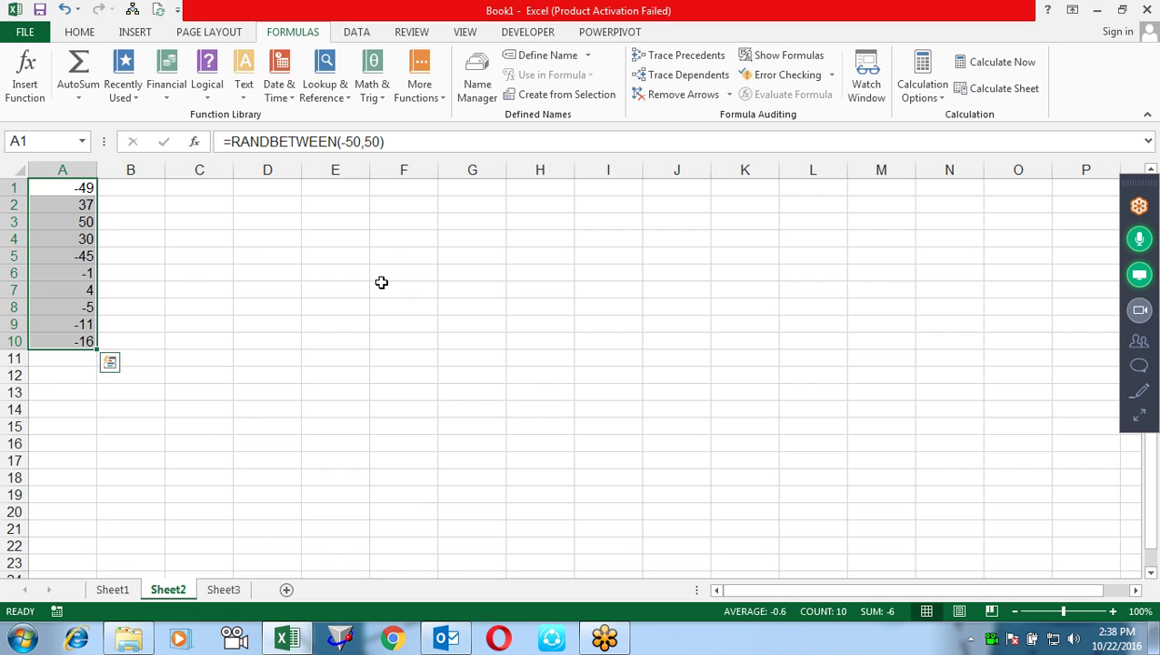
Step: Replace the A1:A10 formulas with their fixed values using Paste Special > Values
key(ctrl+c)
key(alt+e)
key(s)
key(v)
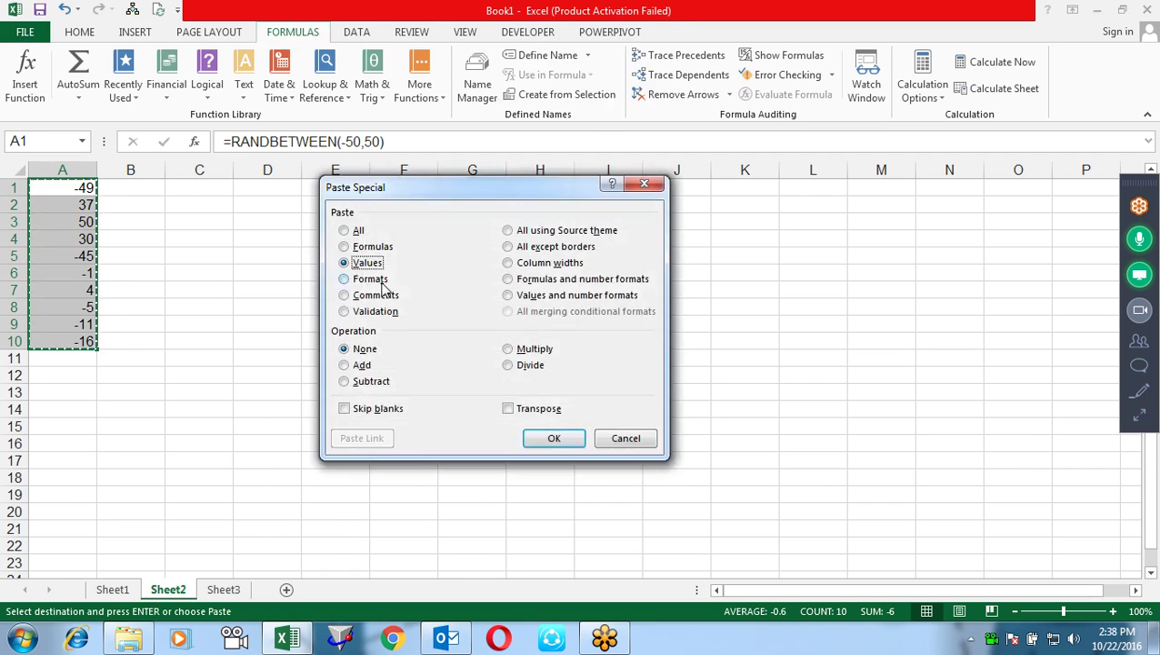
key(Return)
key(Escape)
key(Right)
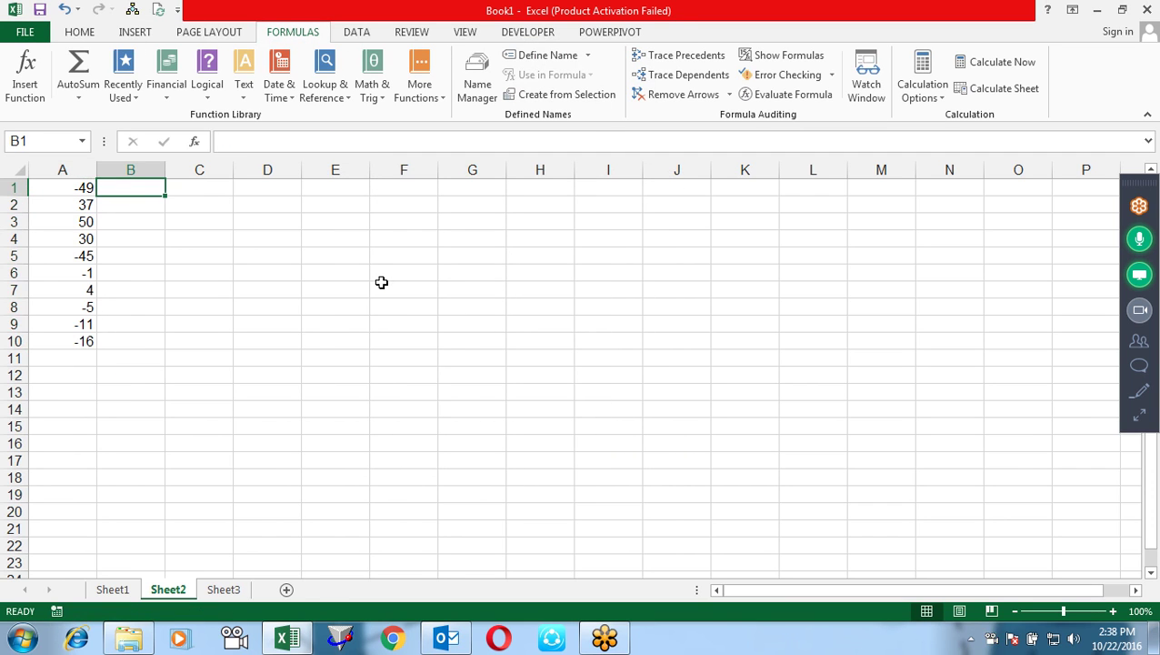
Step: Enter =ABS(A1) in B1 and fill it down to B10
text(=)
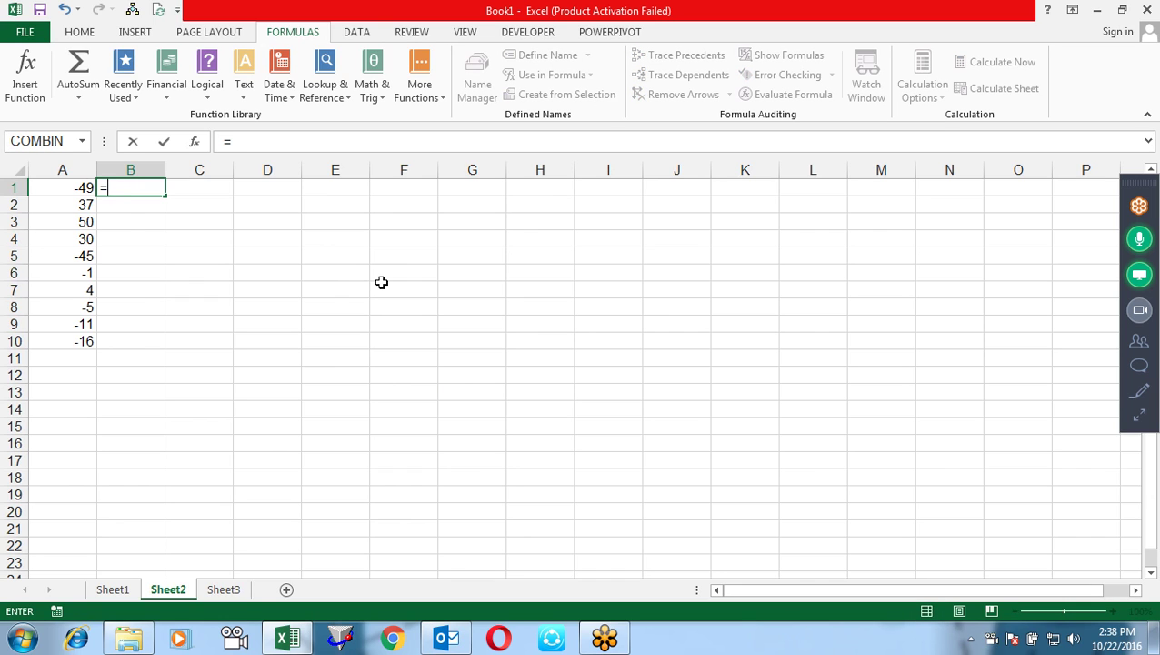
text(abs)
key(Tab)
key(Left)
key(Return)
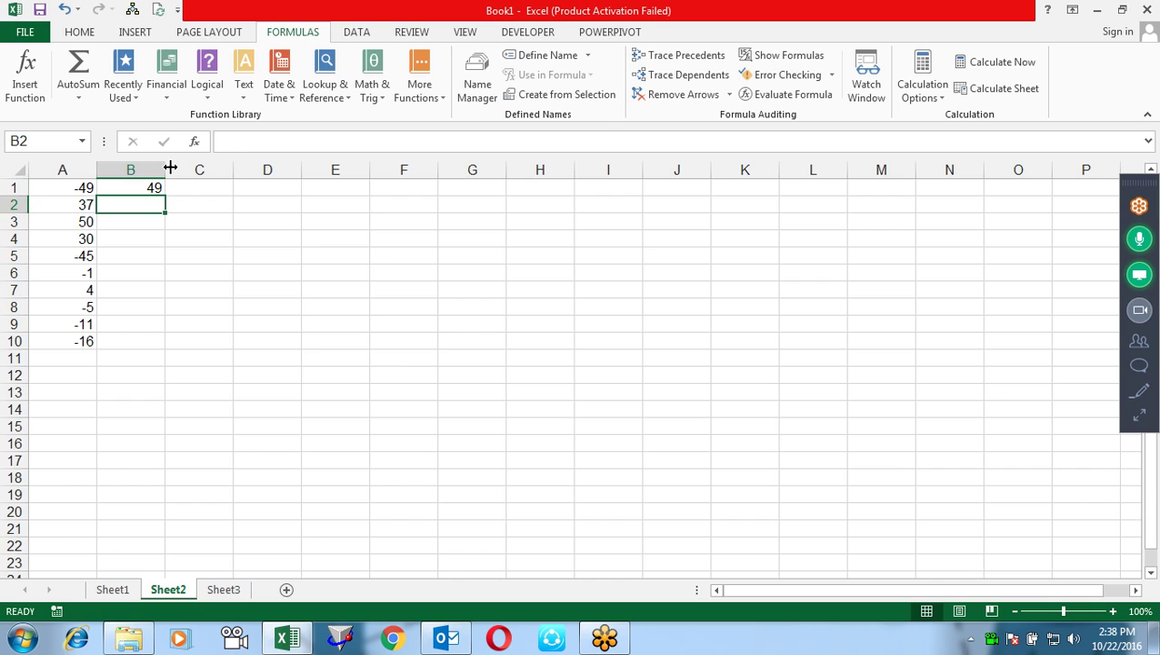
click(154, 187)
double_click(165, 195)
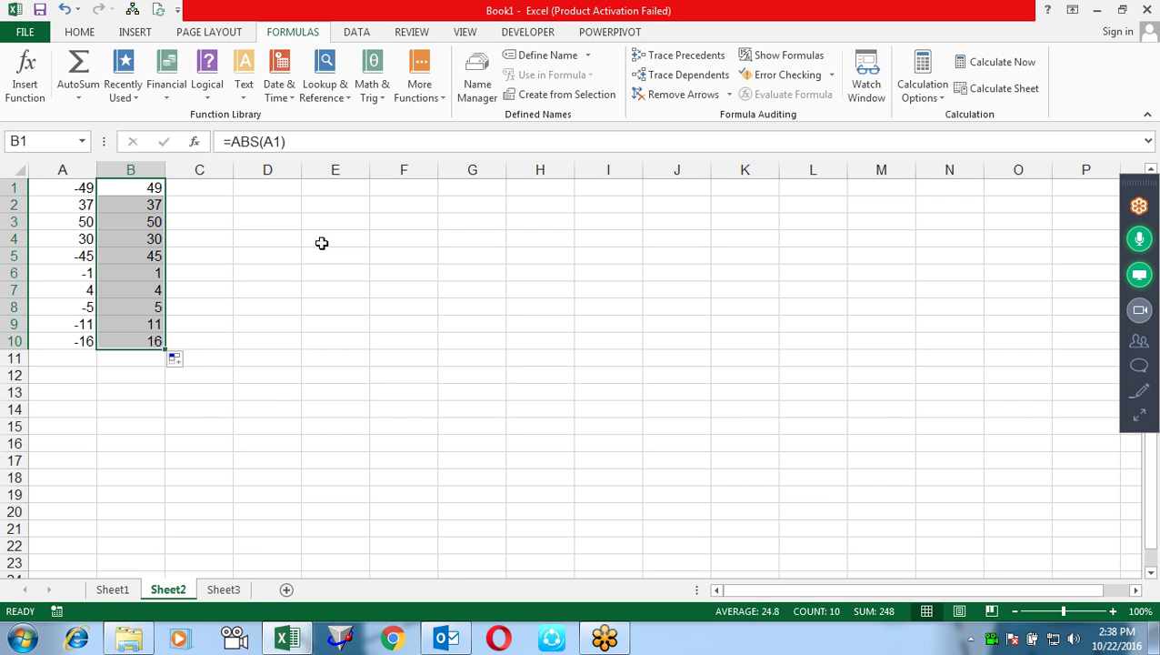
Step: Browse the Math & Trig function list from column E without inserting anything
click(308, 243)
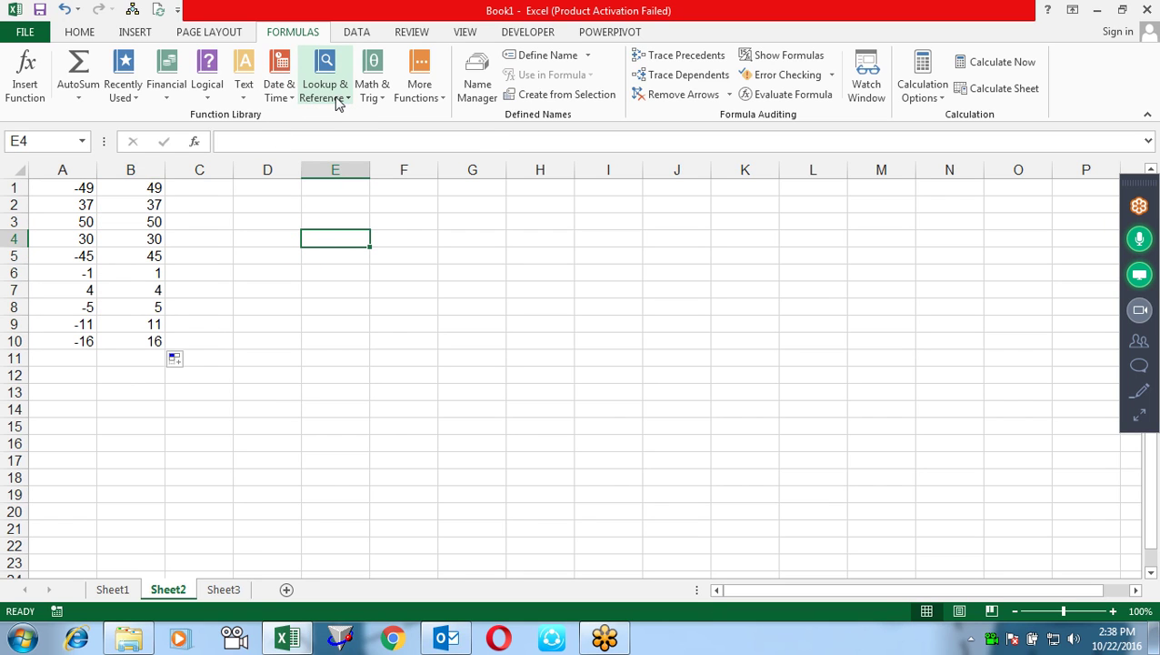
click(380, 89)
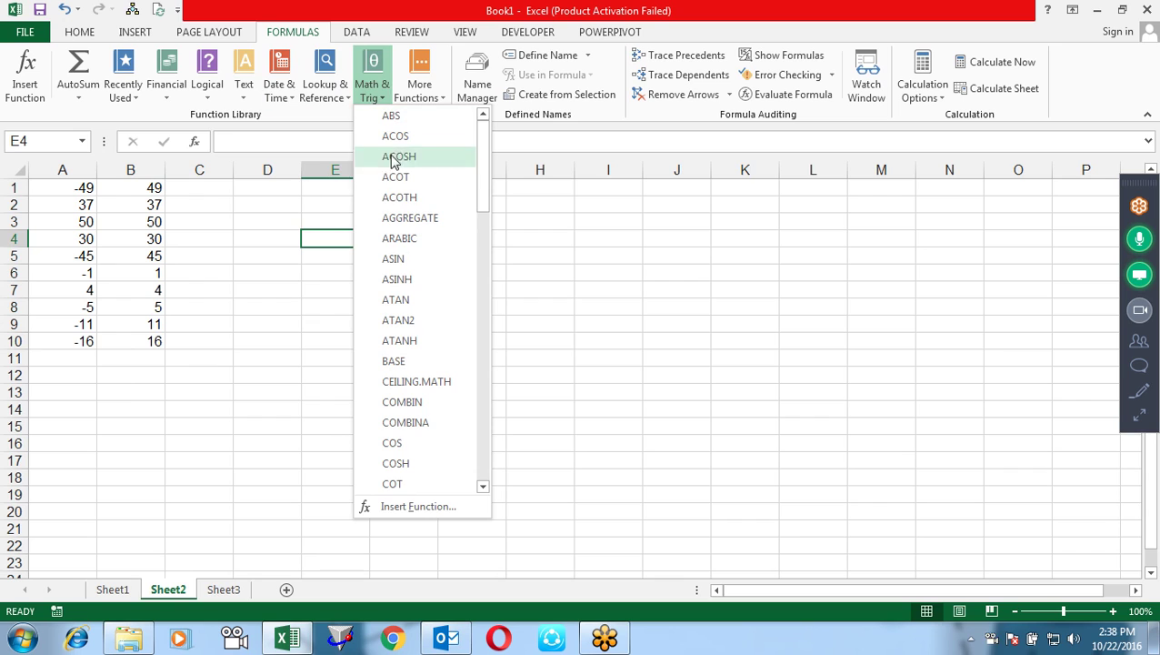
click(500, 269)
click(366, 186)
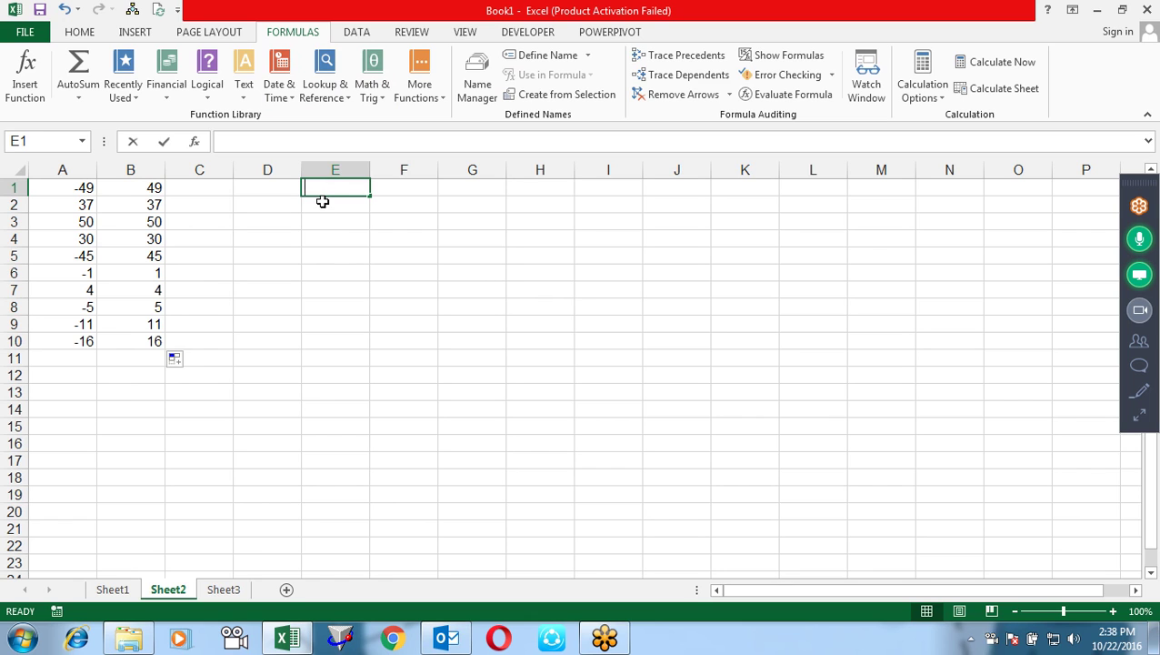
Step: Enter 1, 2, 3 in E1:E3 and select them to start the number series
text(1)
key(Return)
text(2)
key(Return)
text(3)
key(Return)
mouse_move(338, 186)
mouse_down()
mouse_move(365, 223)
mouse_move(373, 363)
mouse_up()
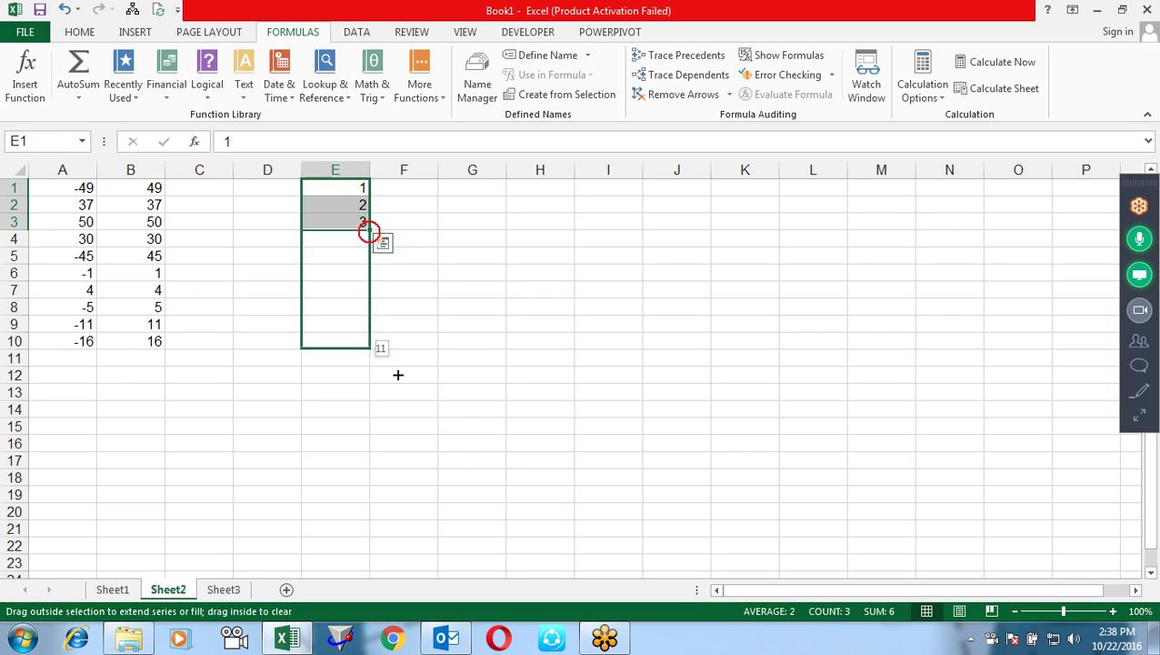
Step: Enter =ROMAN(E1) in F1 and fill it down to F11
click(413, 197)
key(Up)
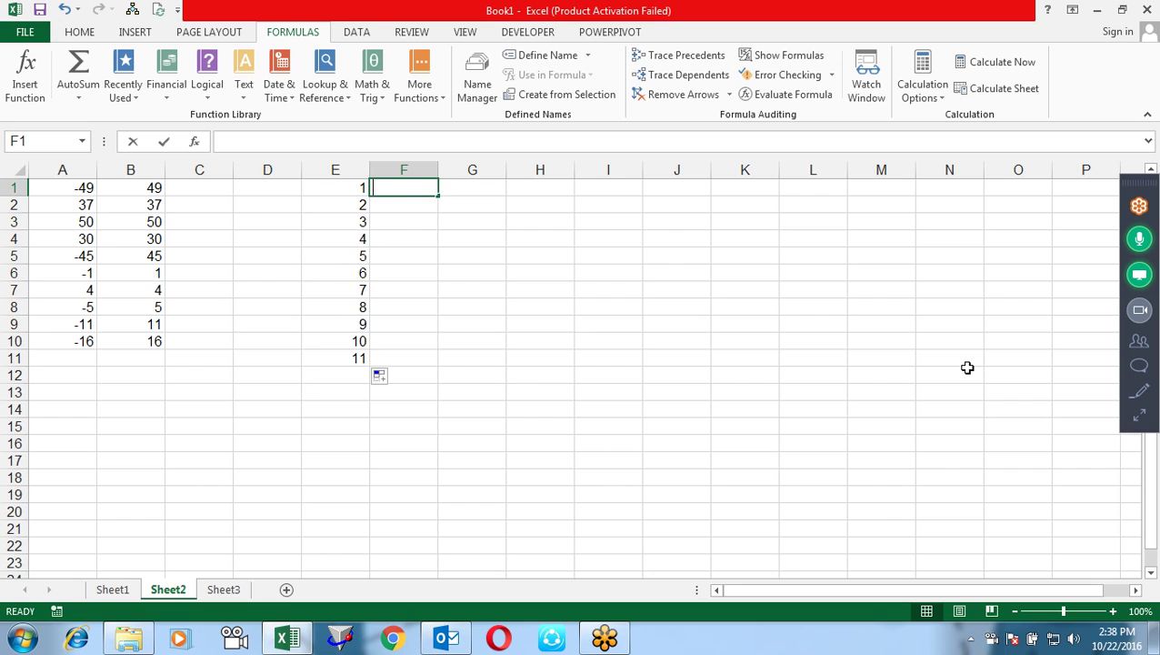
text(=rom)
key(Tab)
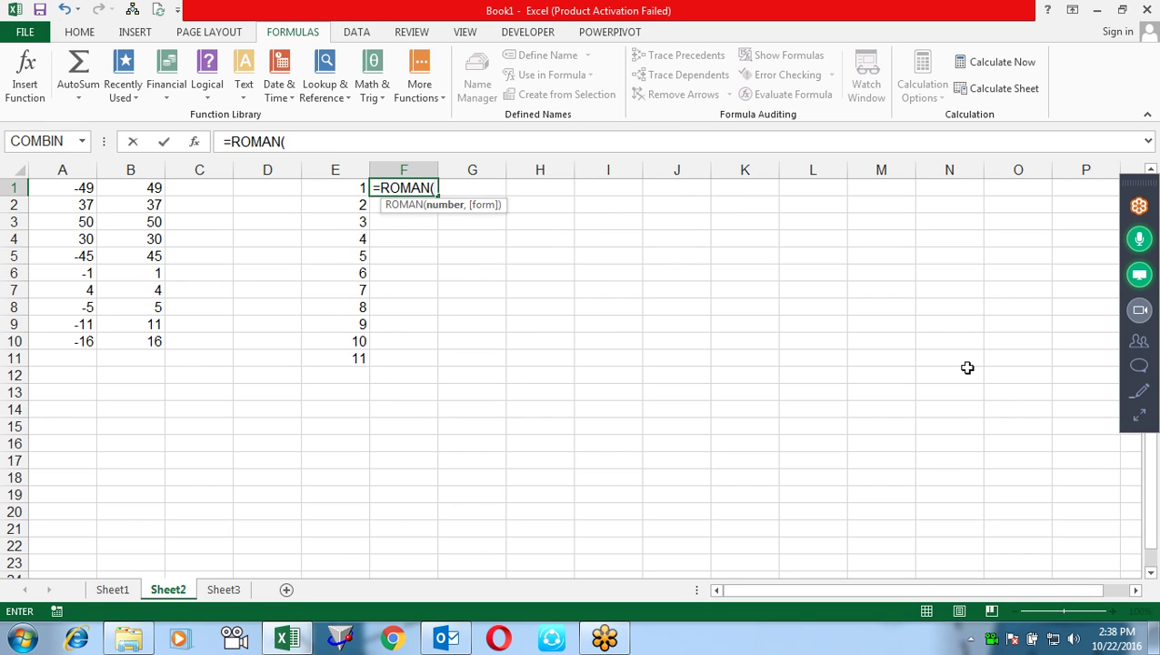
key(Left)
key(Return)
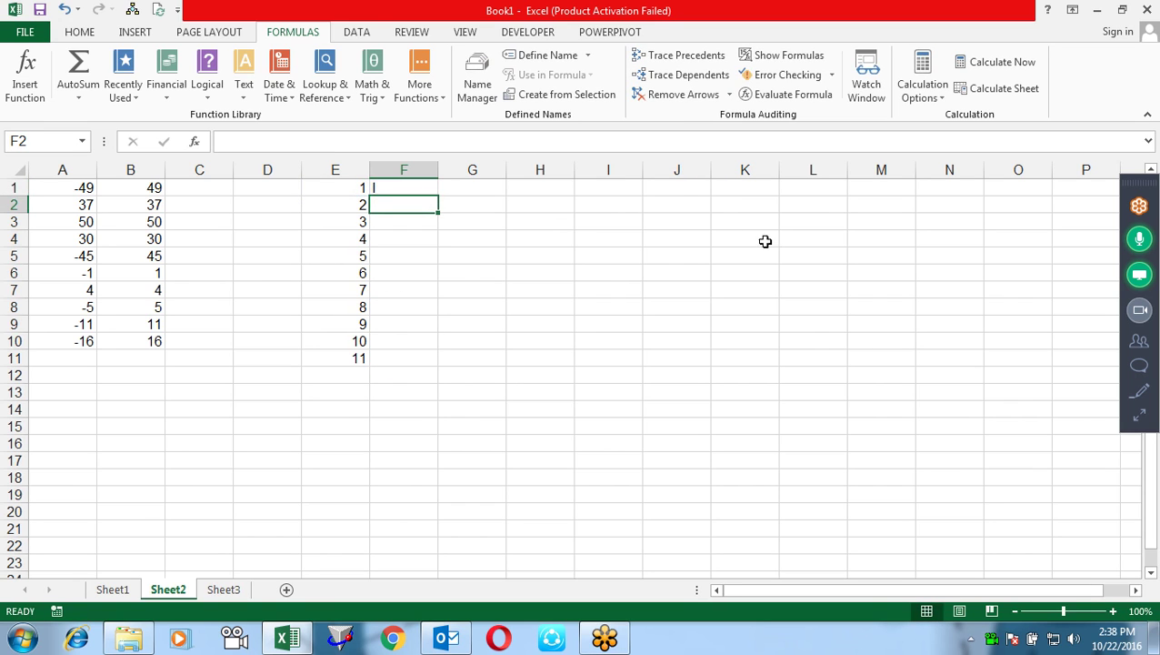
click(423, 184)
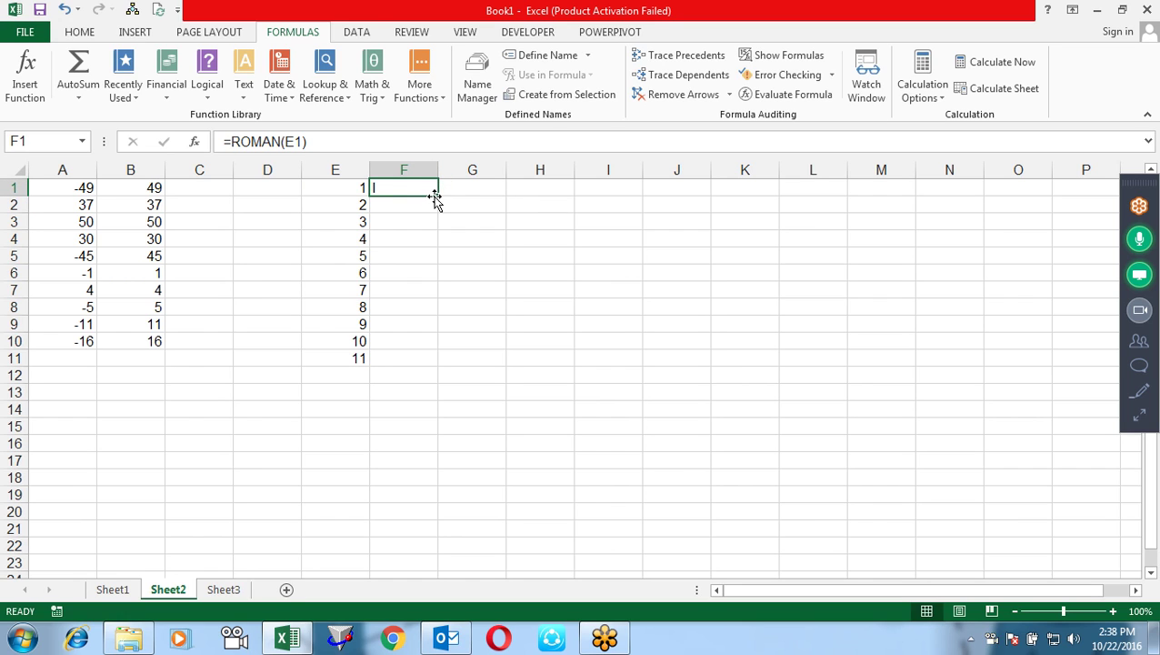
double_click(437, 195)
click(492, 239)
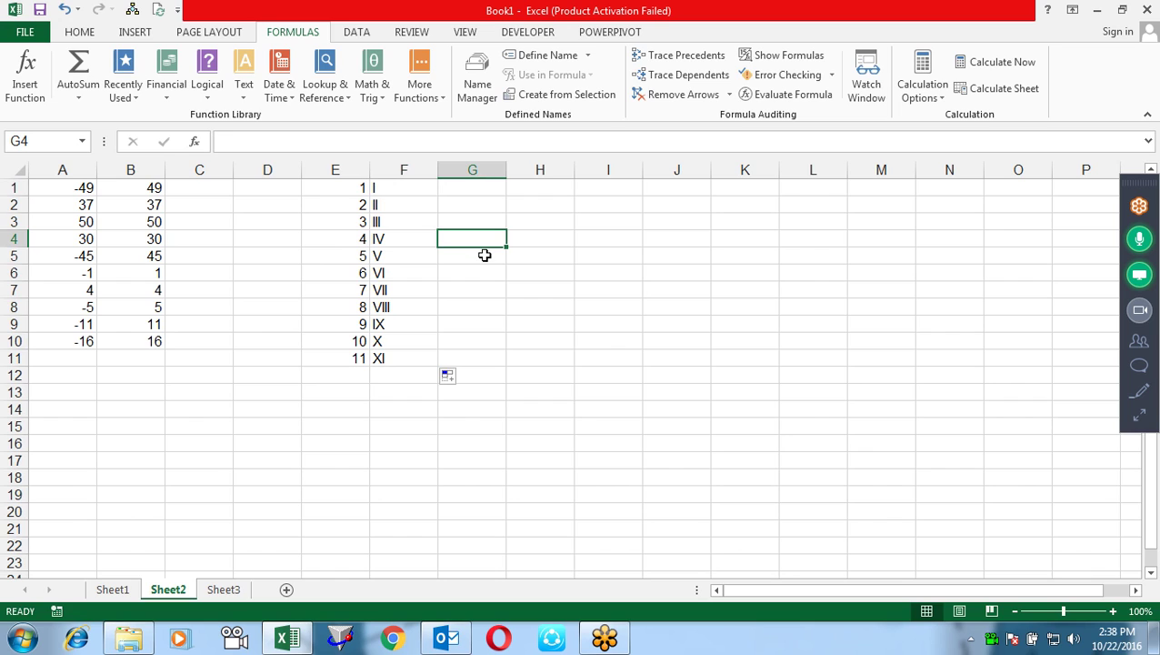
Step: Select various runs of the column E numbers, such as 2–6 and 1–8
click(340, 247)
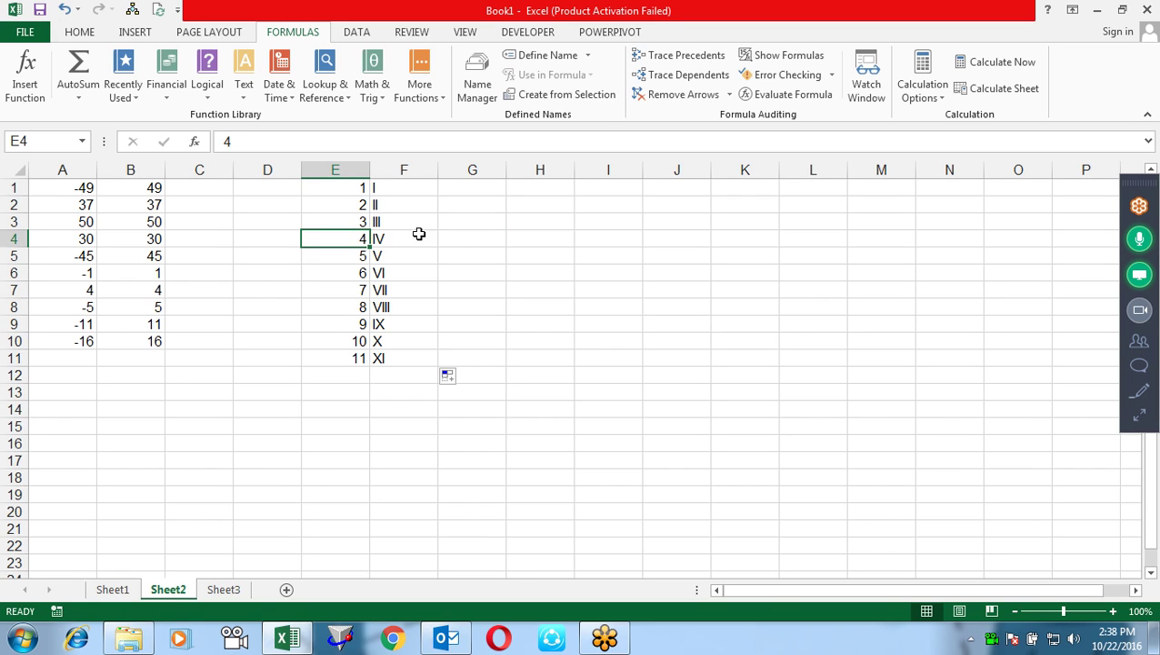
drag(362, 200, 364, 258)
drag(388, 220, 382, 271)
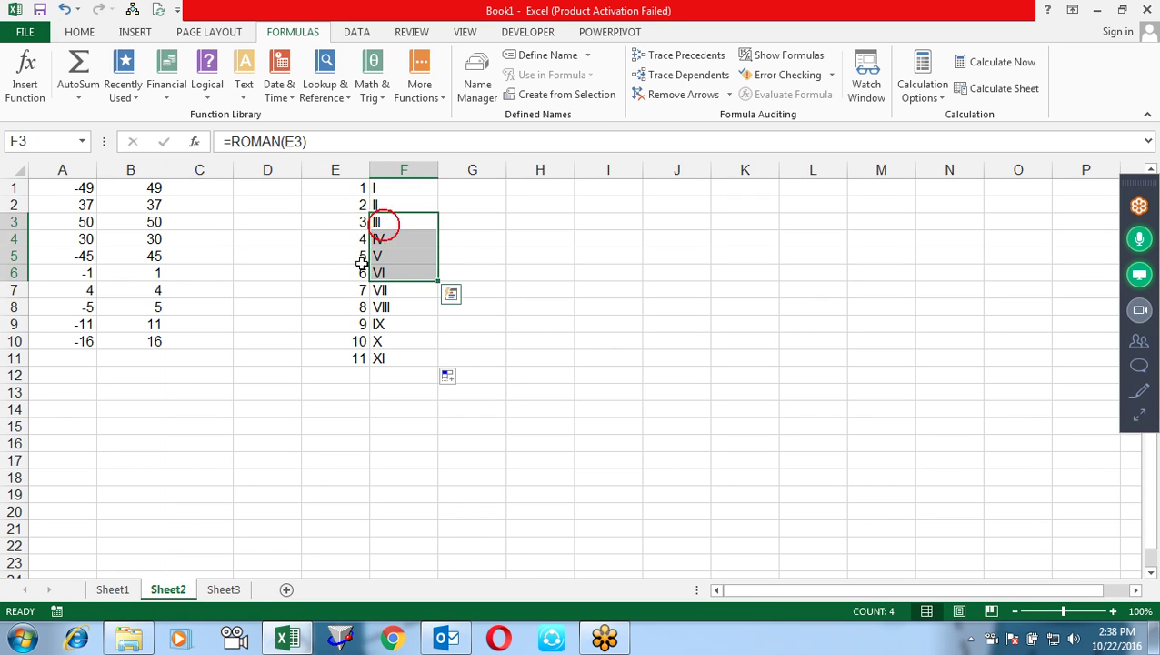
drag(362, 204, 362, 270)
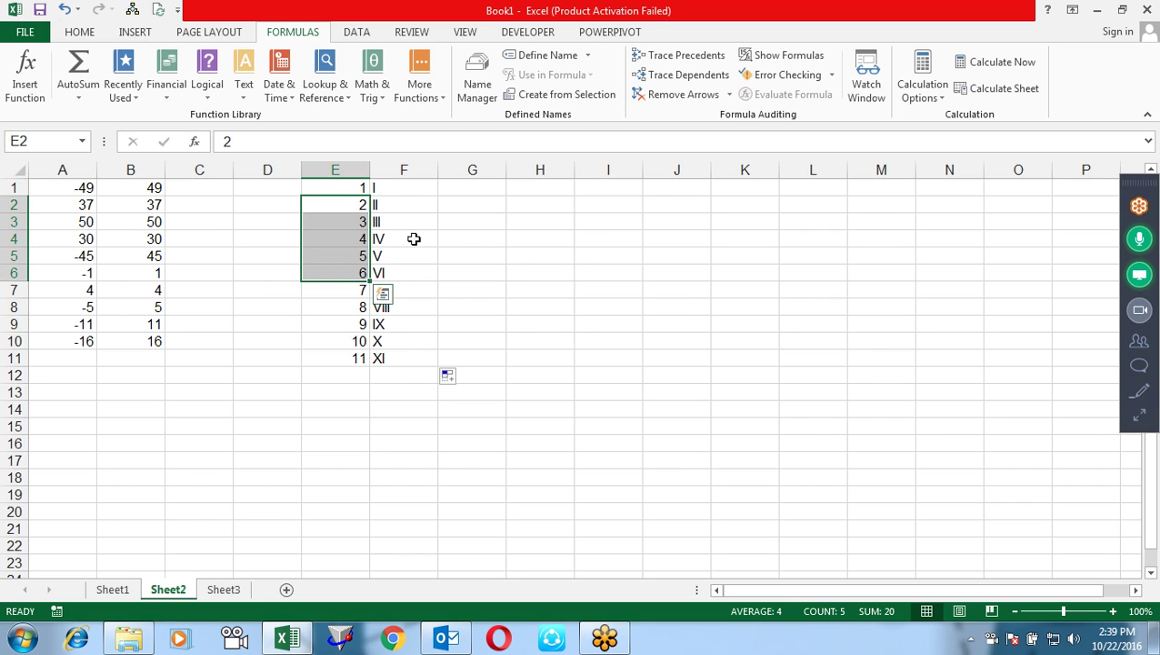
drag(355, 192, 361, 300)
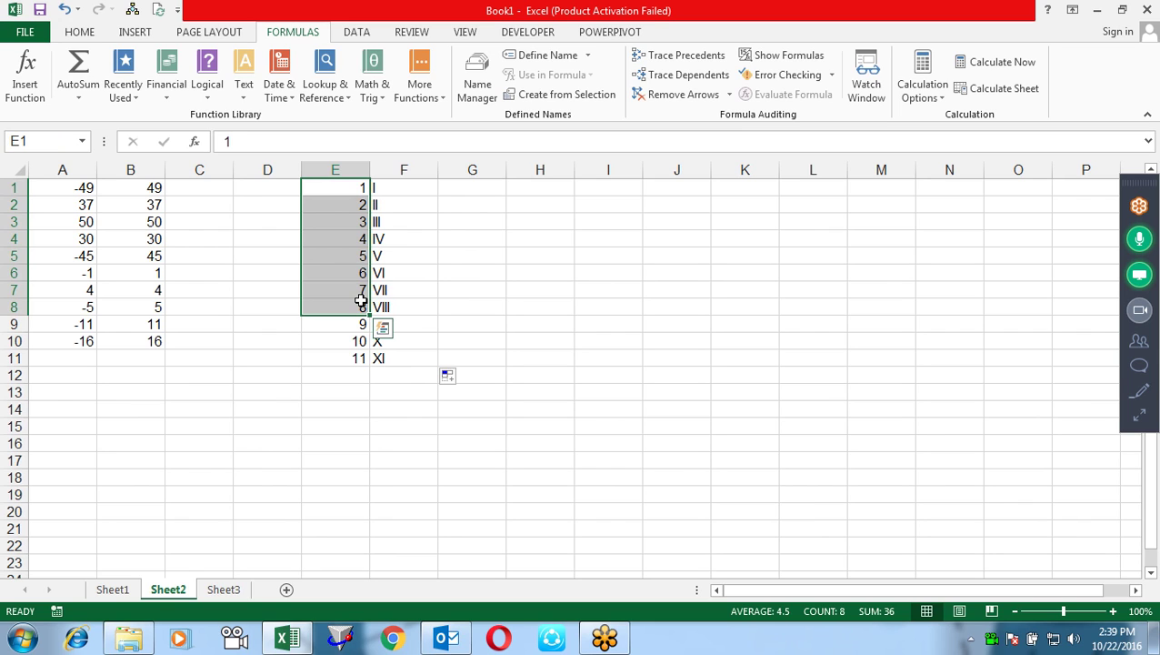
click(450, 189)
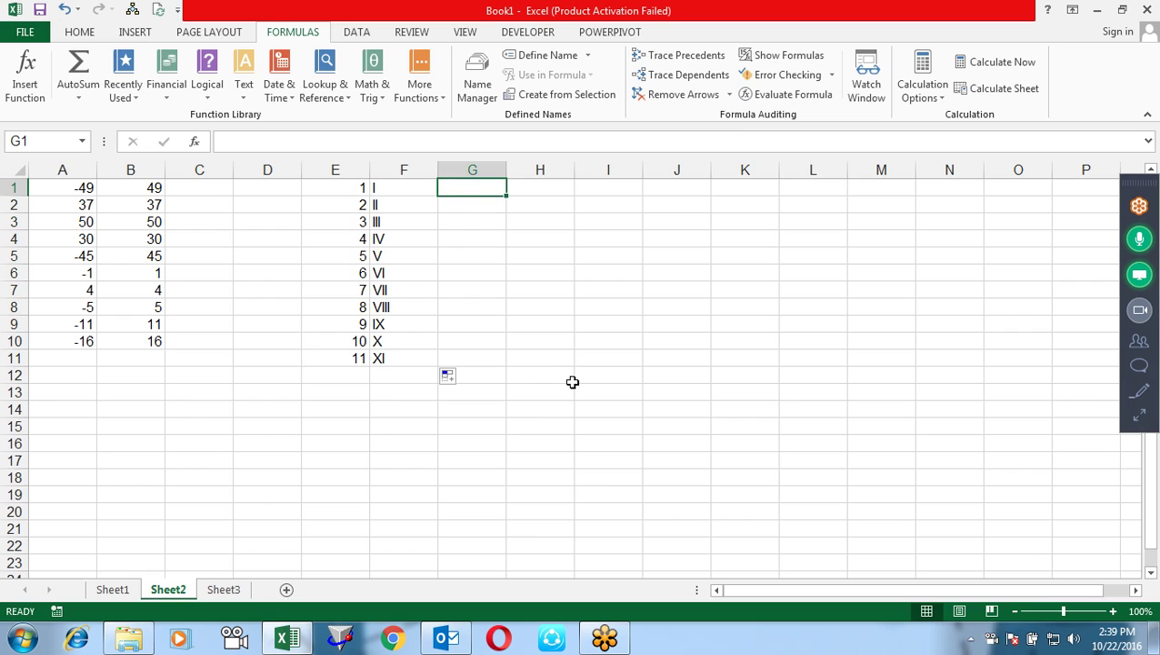
Step: Enter =ARABIC(F1) in G1 and fill it down to G11
text(=)
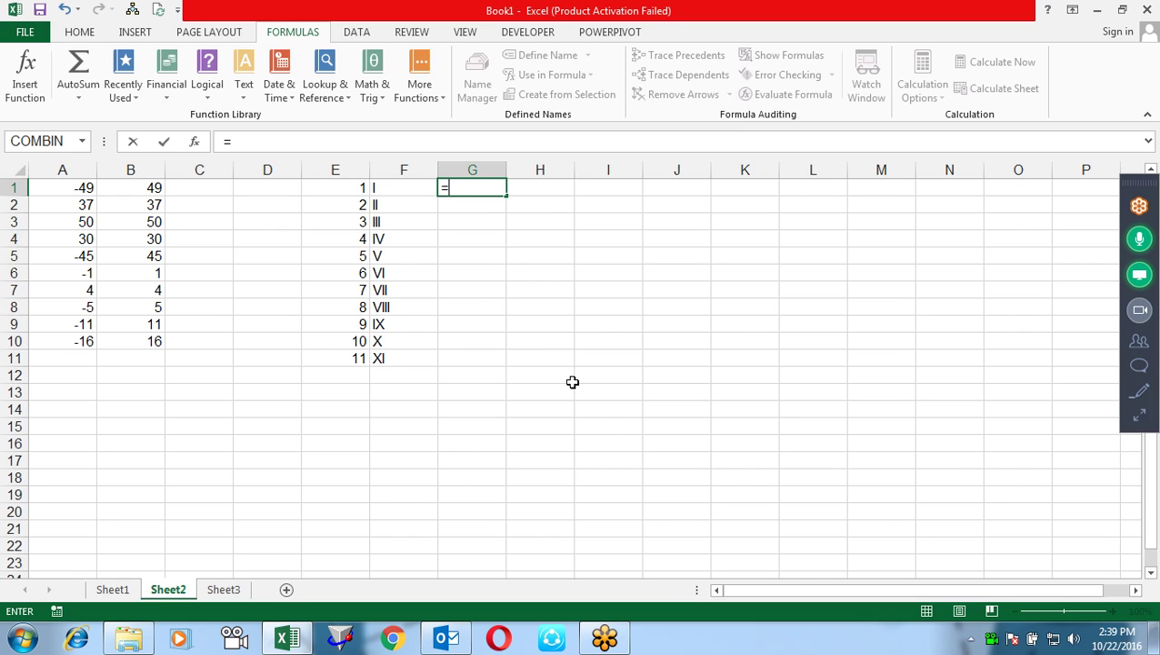
text(ara)
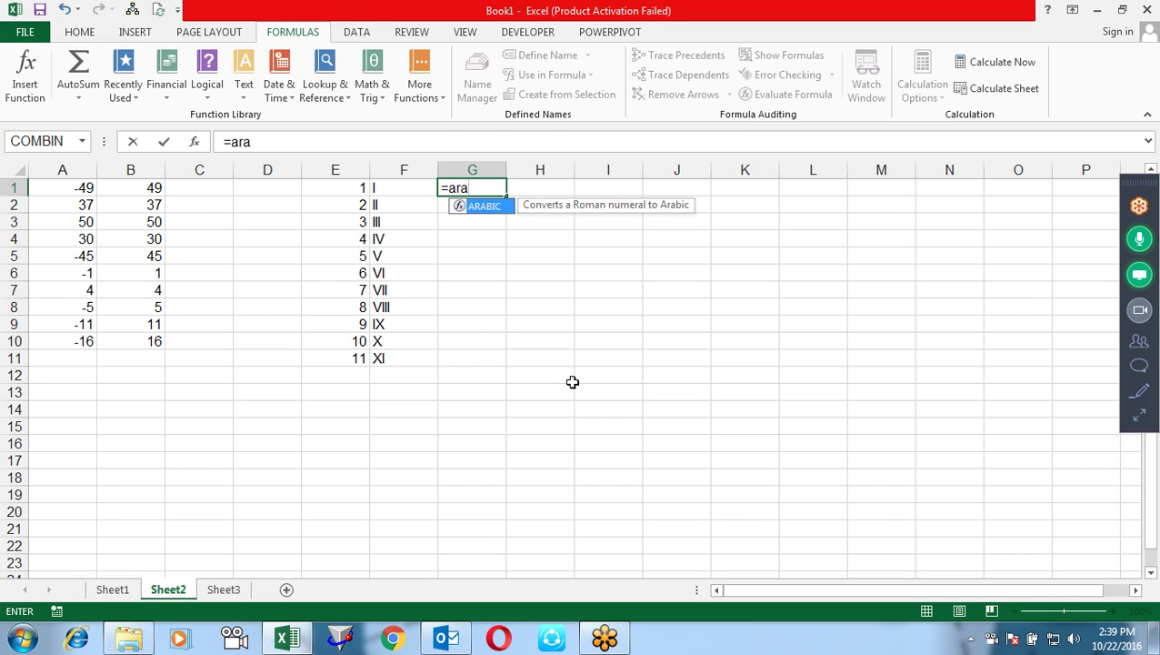
key(Tab)
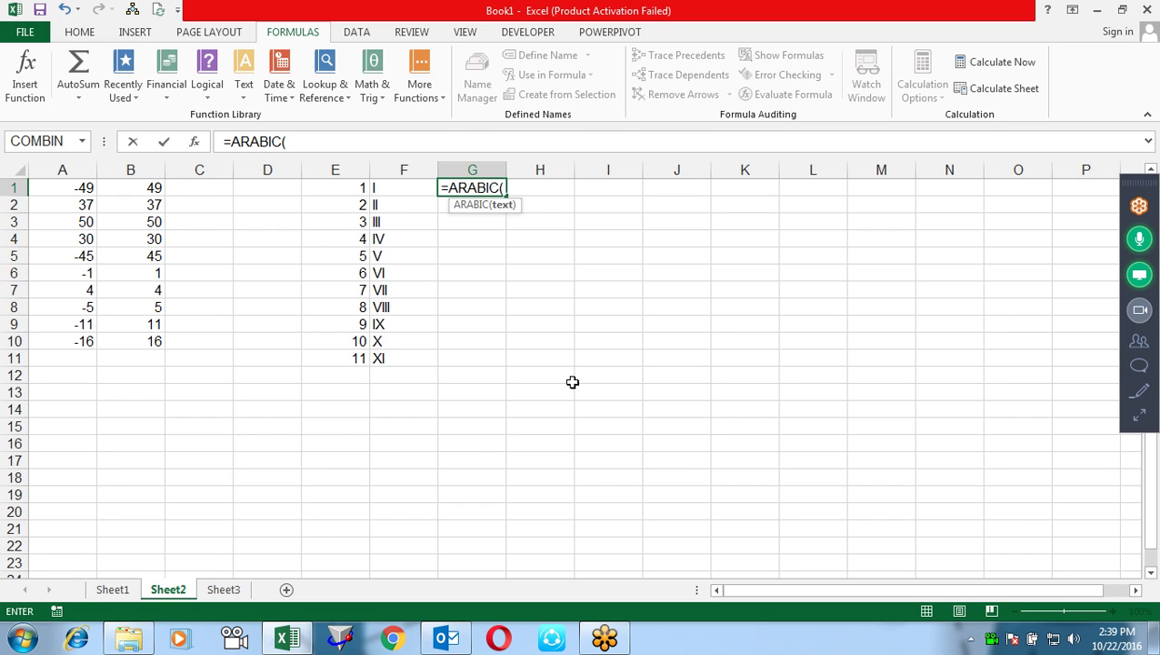
key(Left)
key(Return)
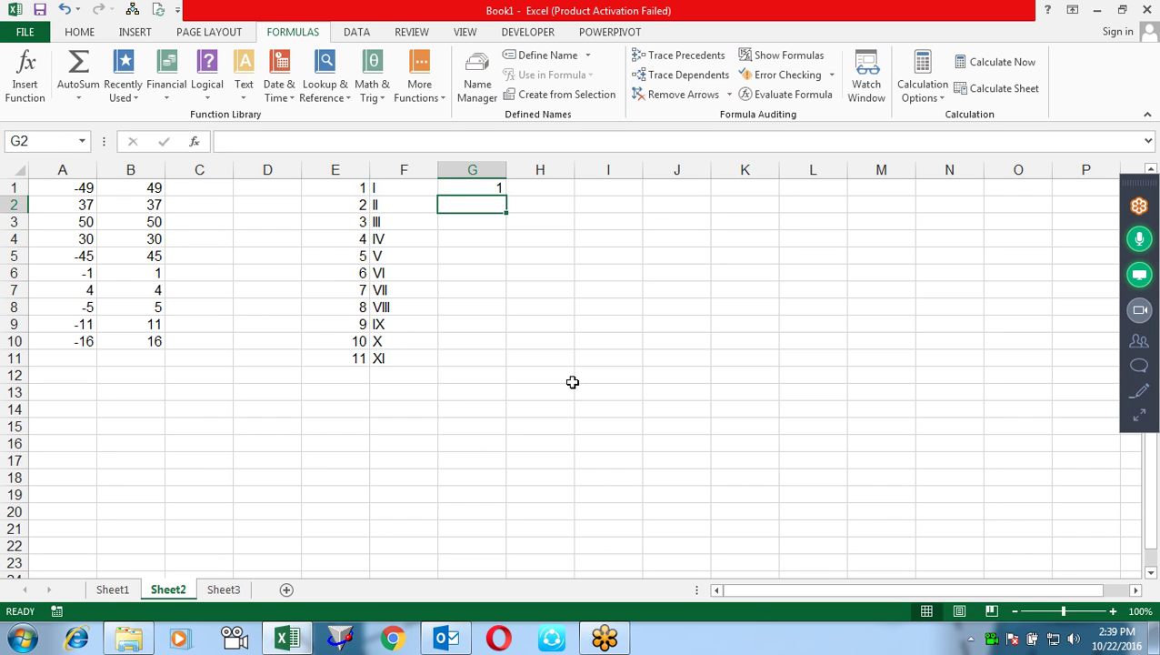
click(482, 186)
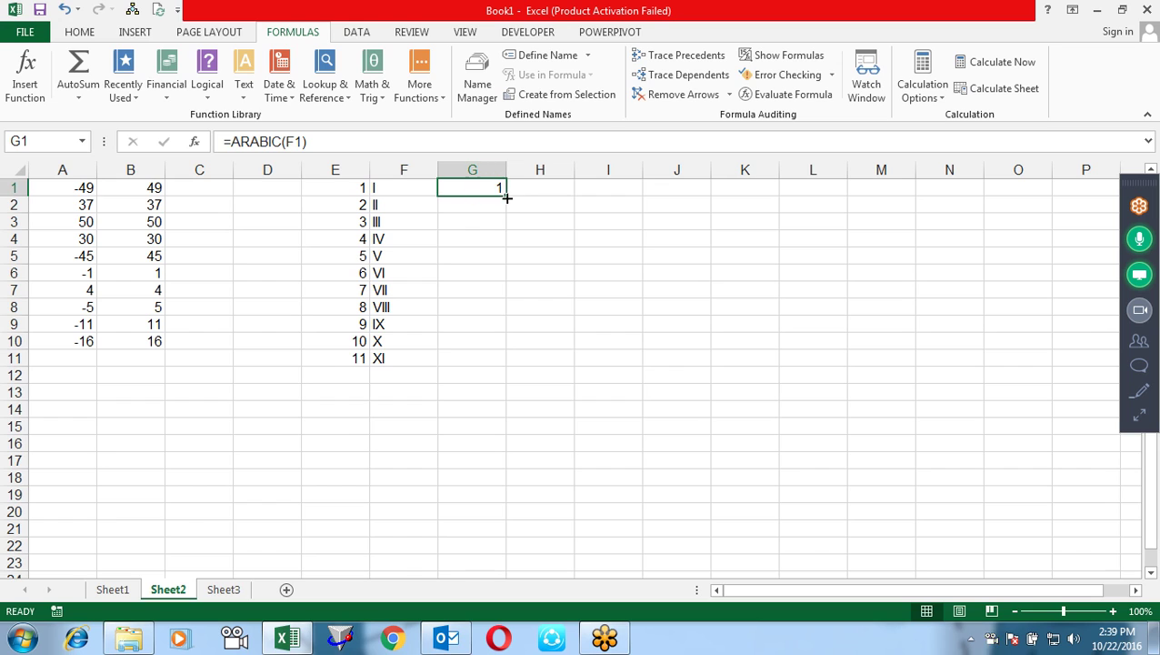
double_click(505, 197)
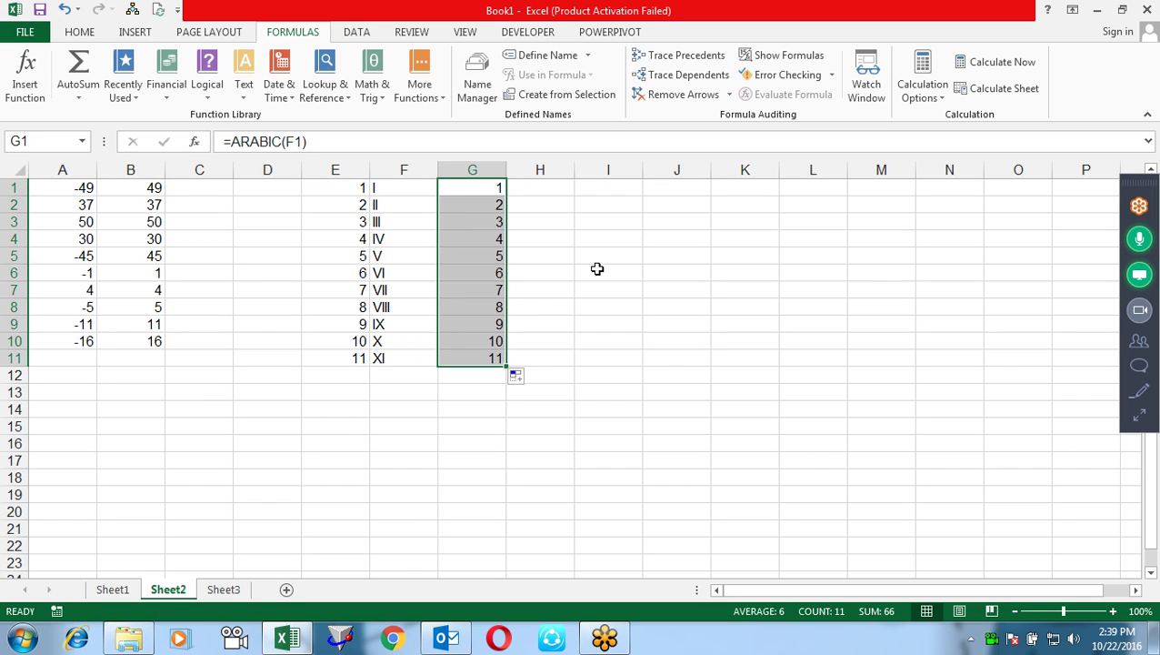
Step: Inspect G1's ARABIC formula, then switch to the Chrome browser
click(491, 191)
key(F2)
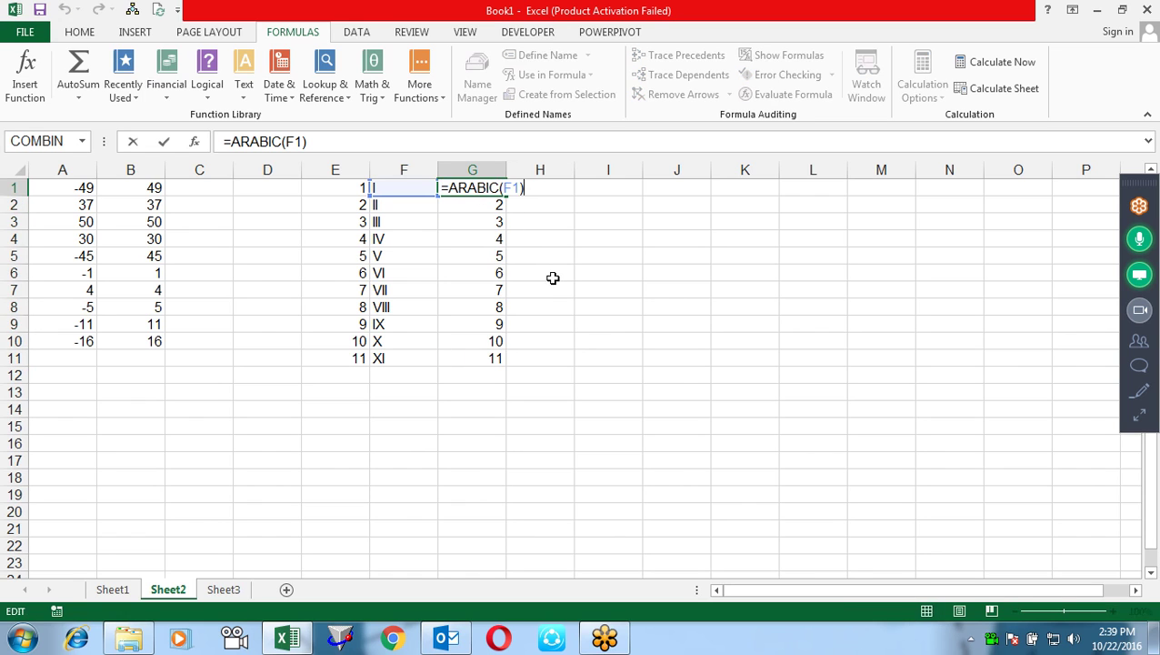
key(Escape)
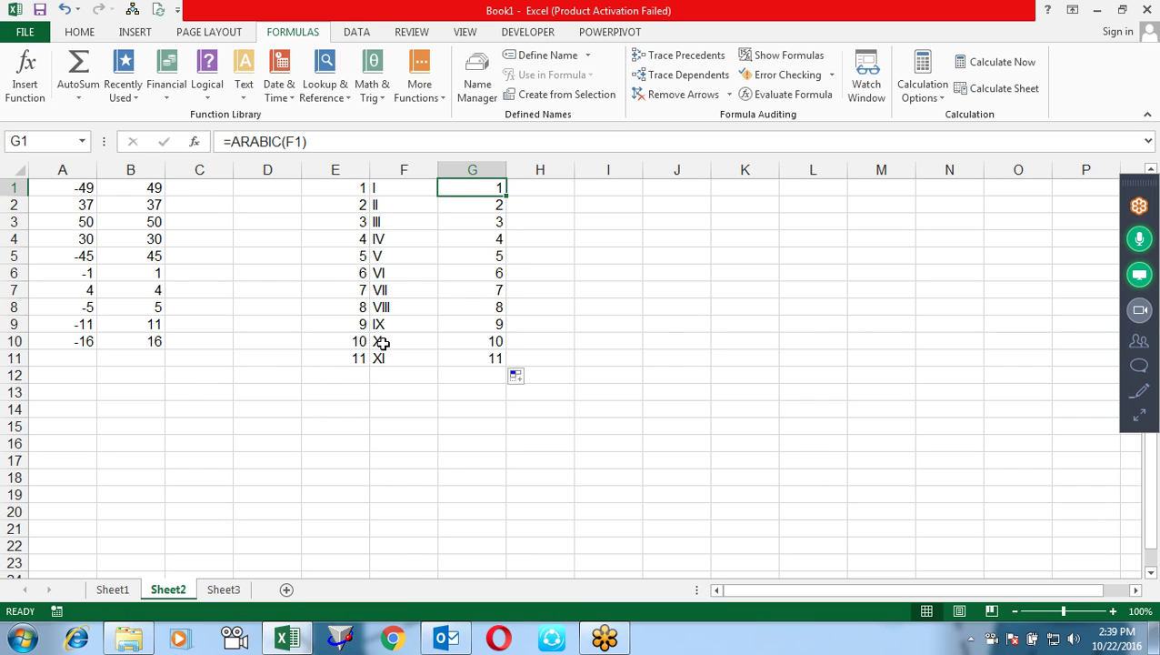
click(398, 637)
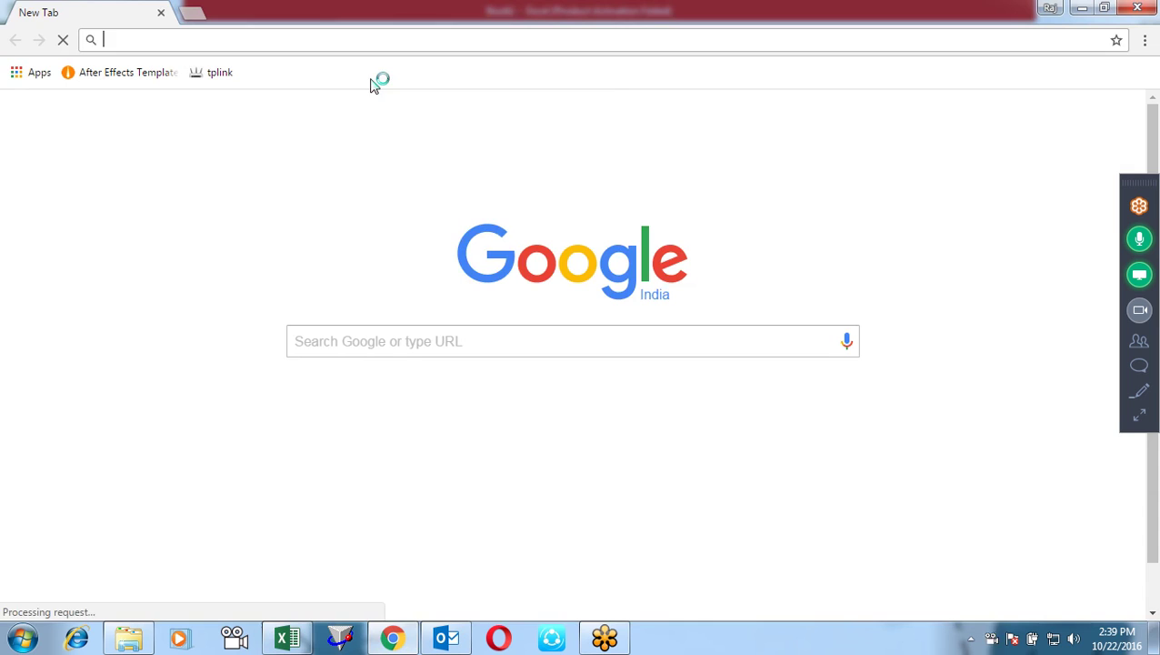
Step: Search Google for 'arabic numbers' and scroll through the results
click(381, 342)
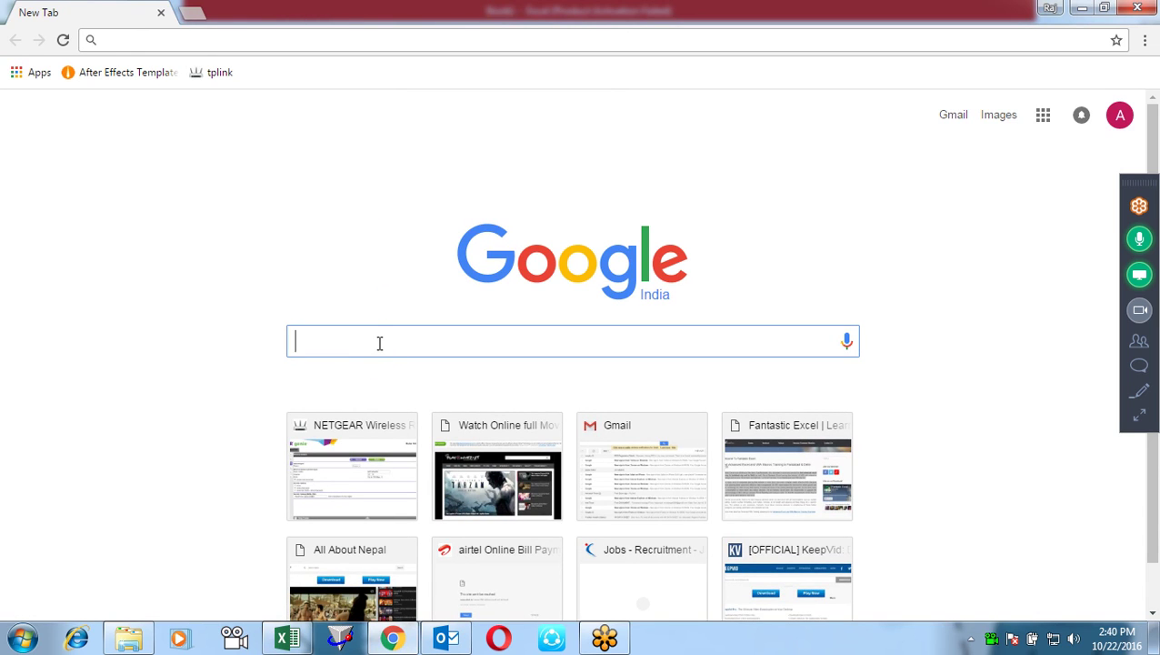
text(araibic )
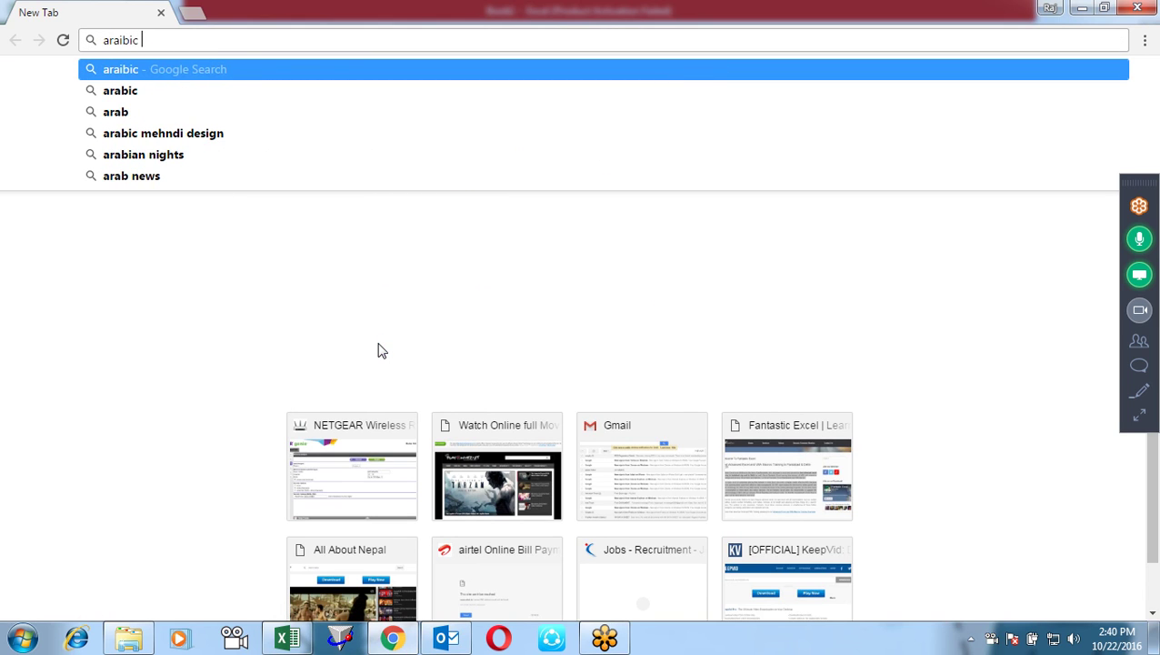
text(nu)
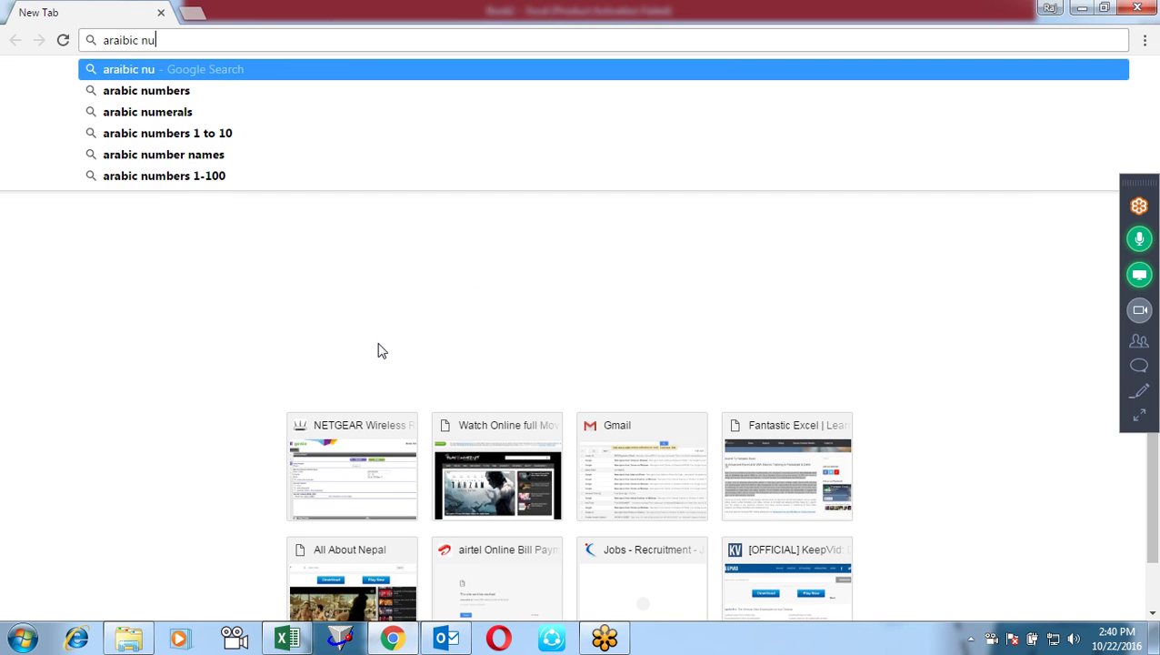
key(Down)
key(Return)
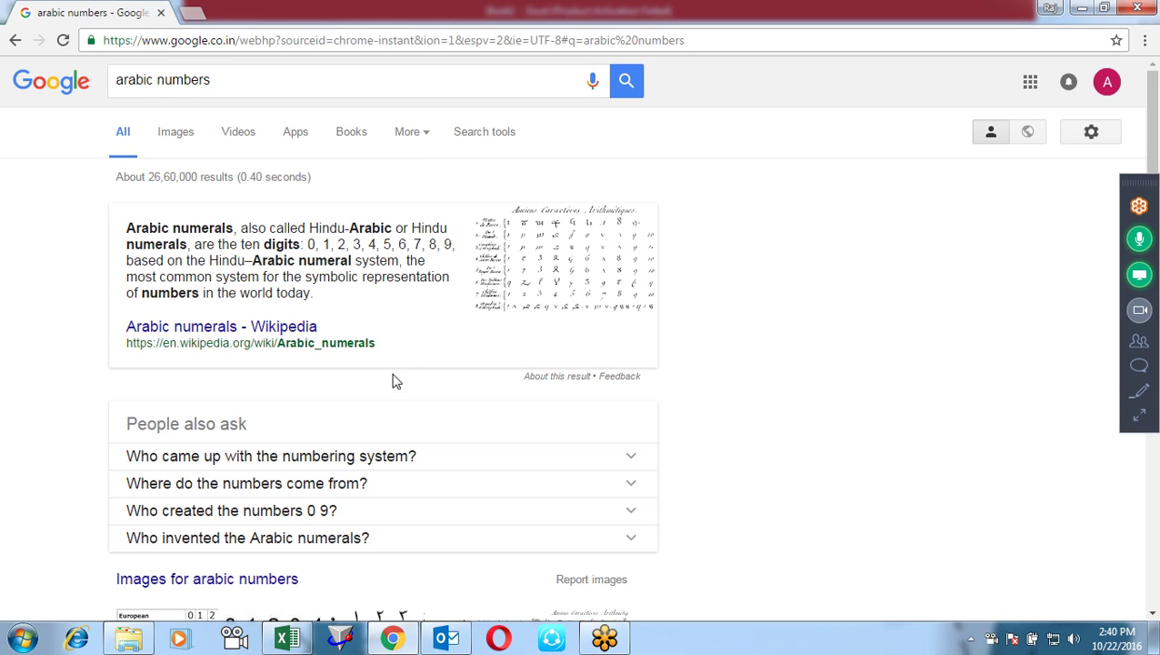
click(409, 455)
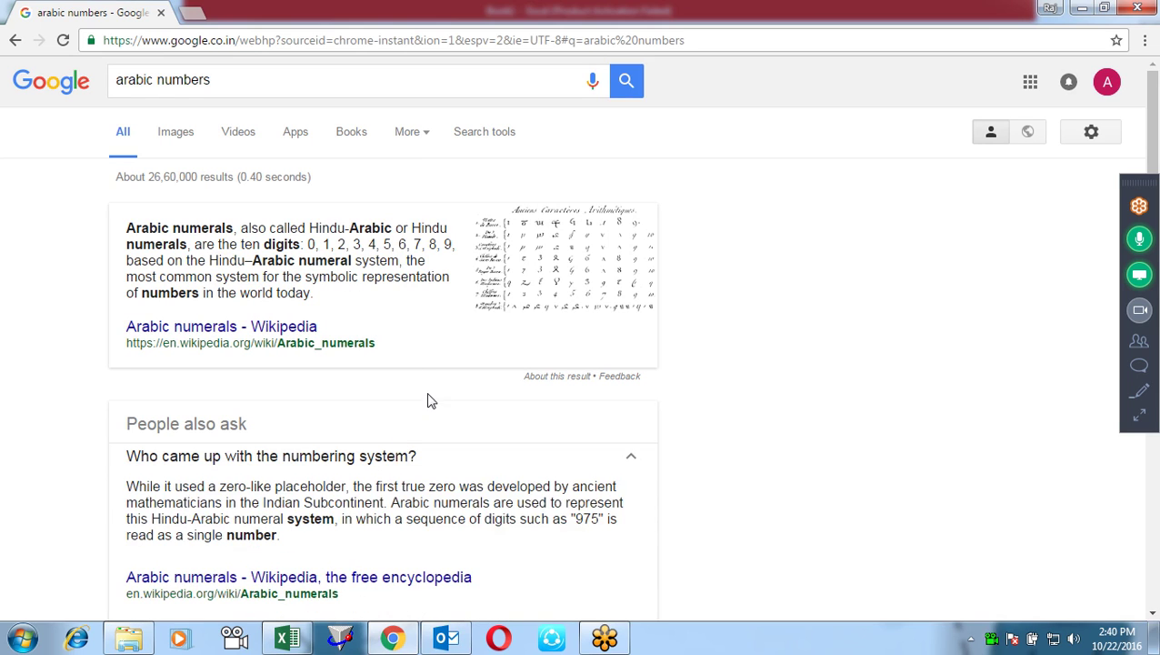
scroll(429, 396, down, 1)
scroll(427, 394, down, 1)
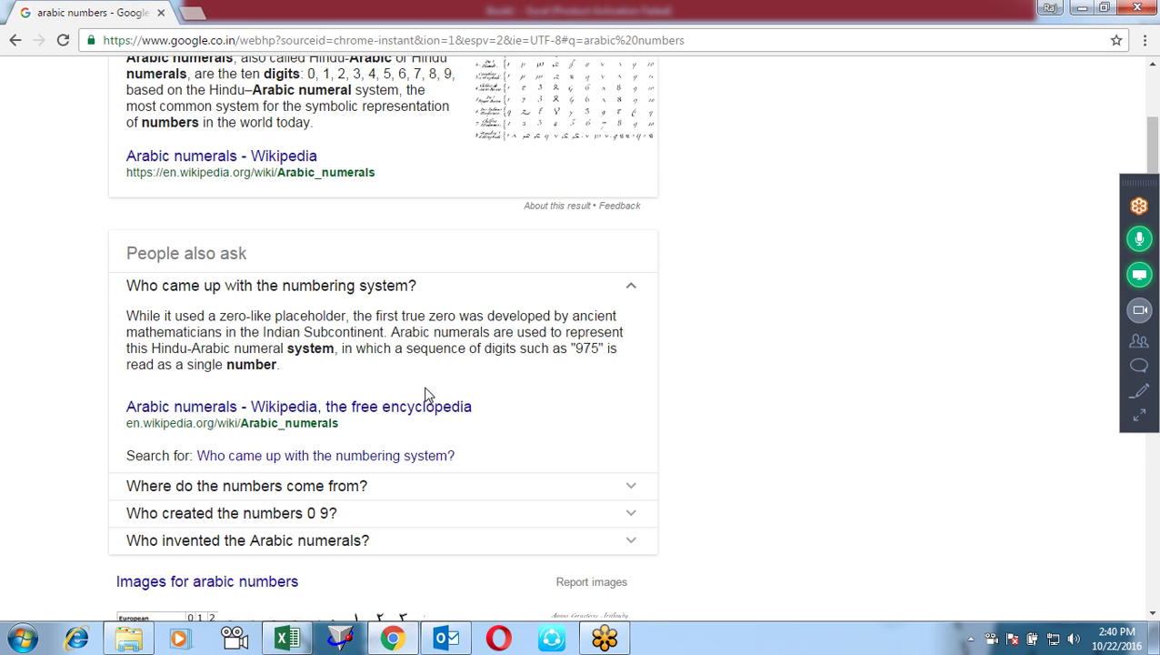
scroll(427, 394, down, 1)
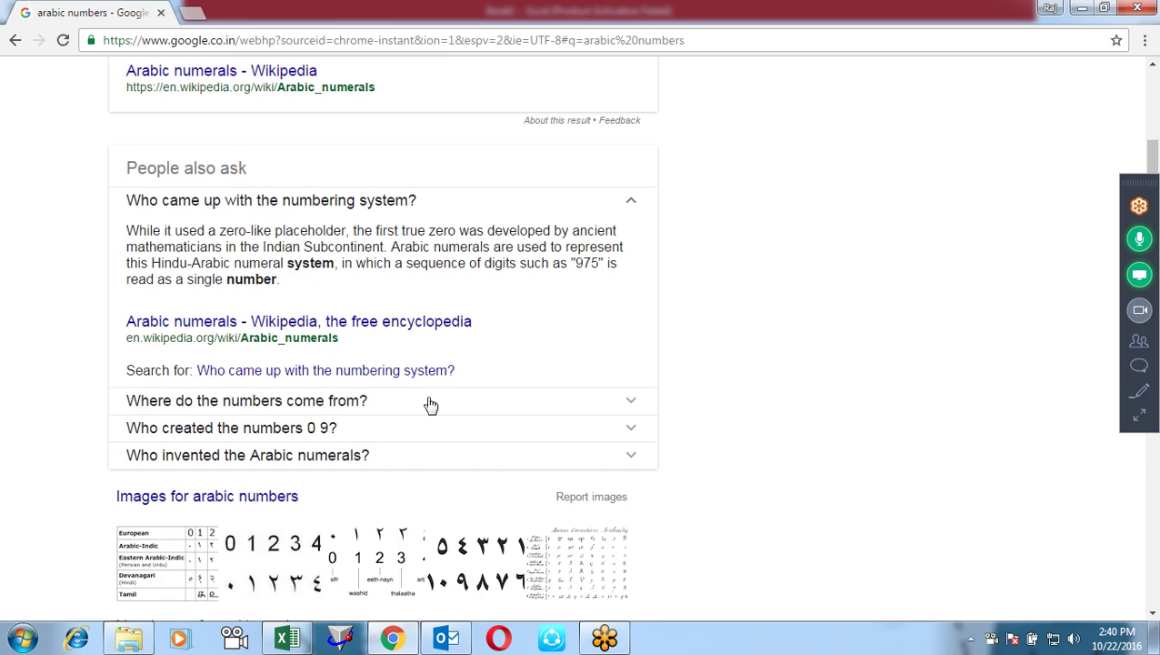
scroll(455, 446, down, 2)
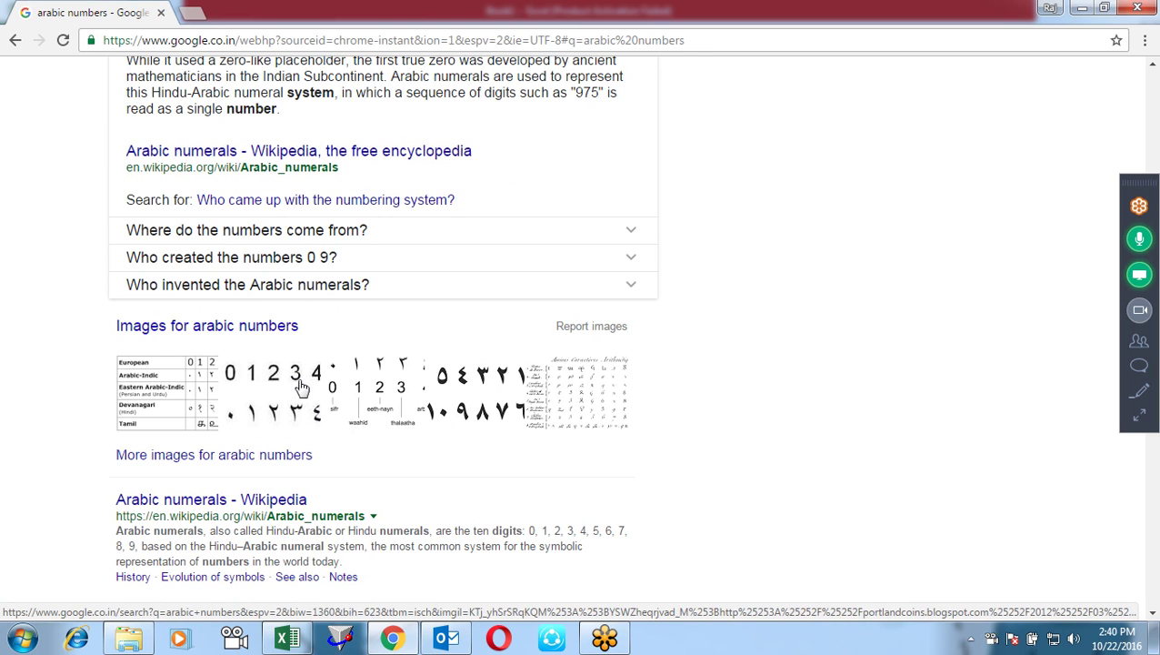
scroll(429, 375, up, 5)
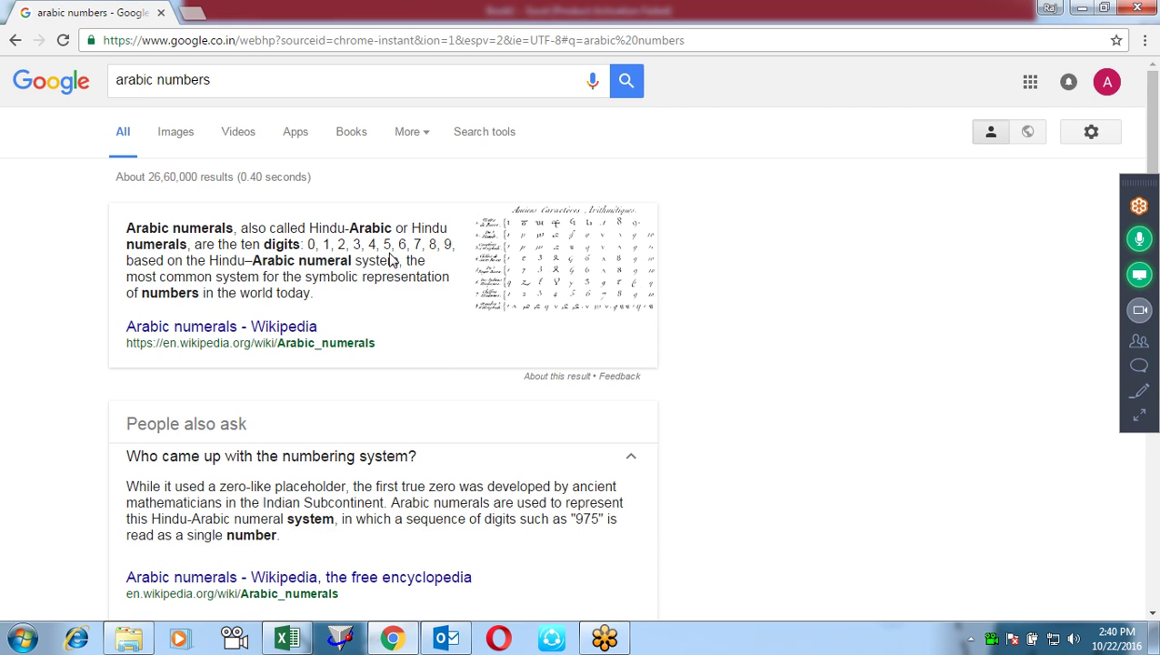
Step: Highlight parts of the Arabic numerals description, including digits 0–9, then minimize Chrome
drag(216, 276, 368, 263)
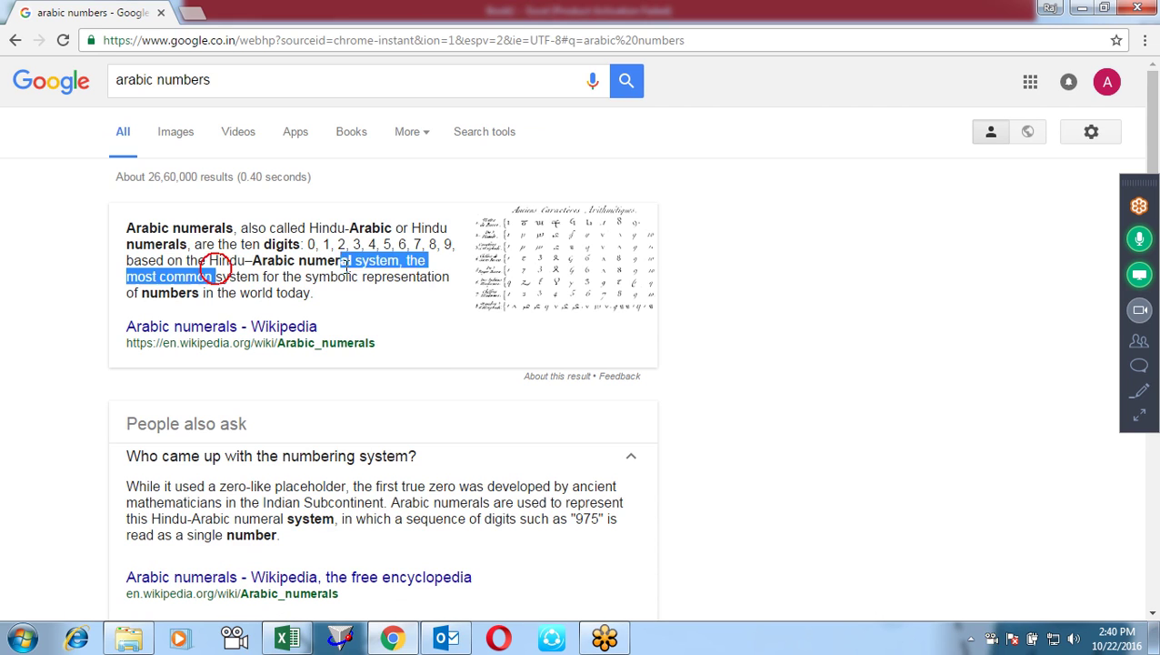
click(321, 279)
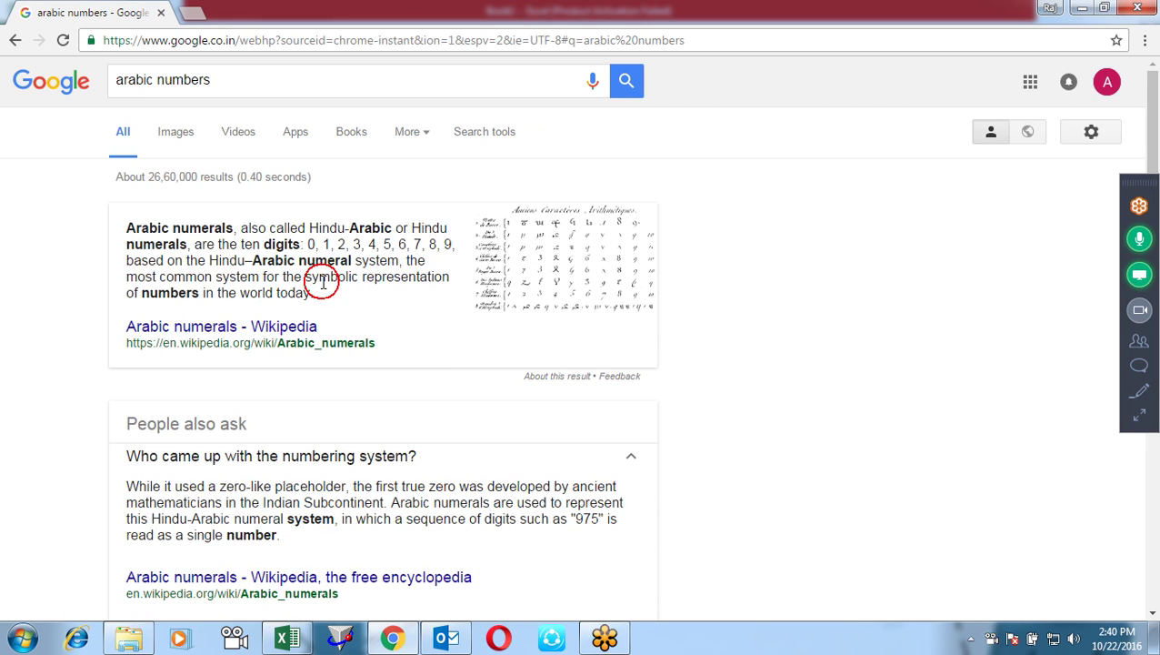
drag(309, 244, 463, 238)
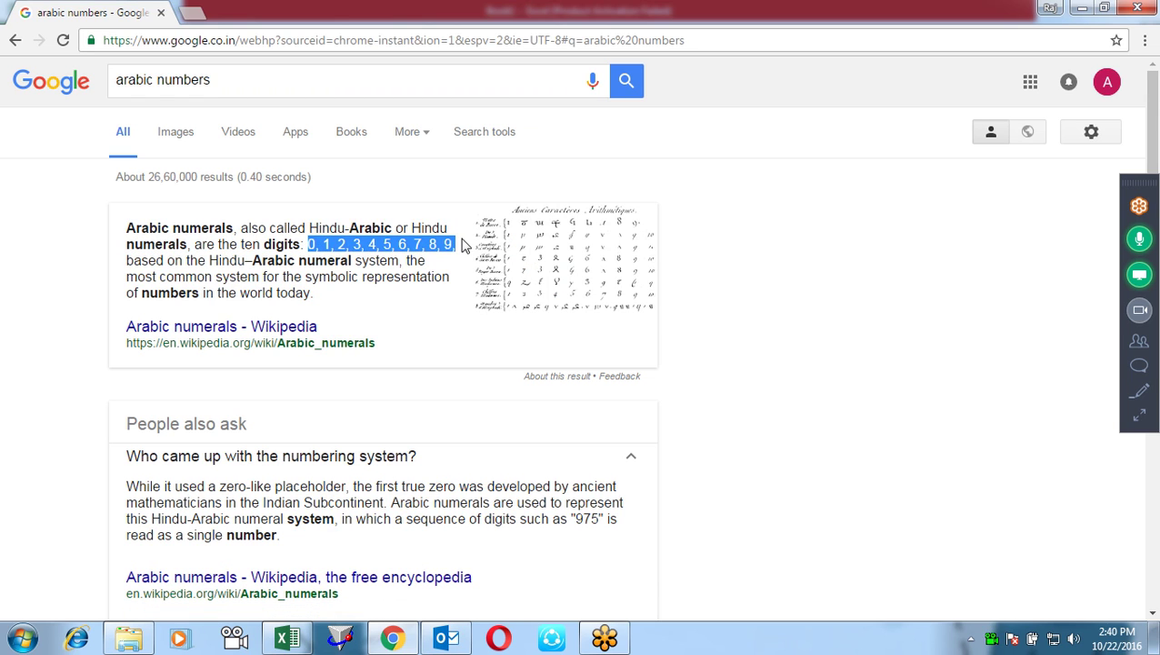
drag(167, 262, 283, 276)
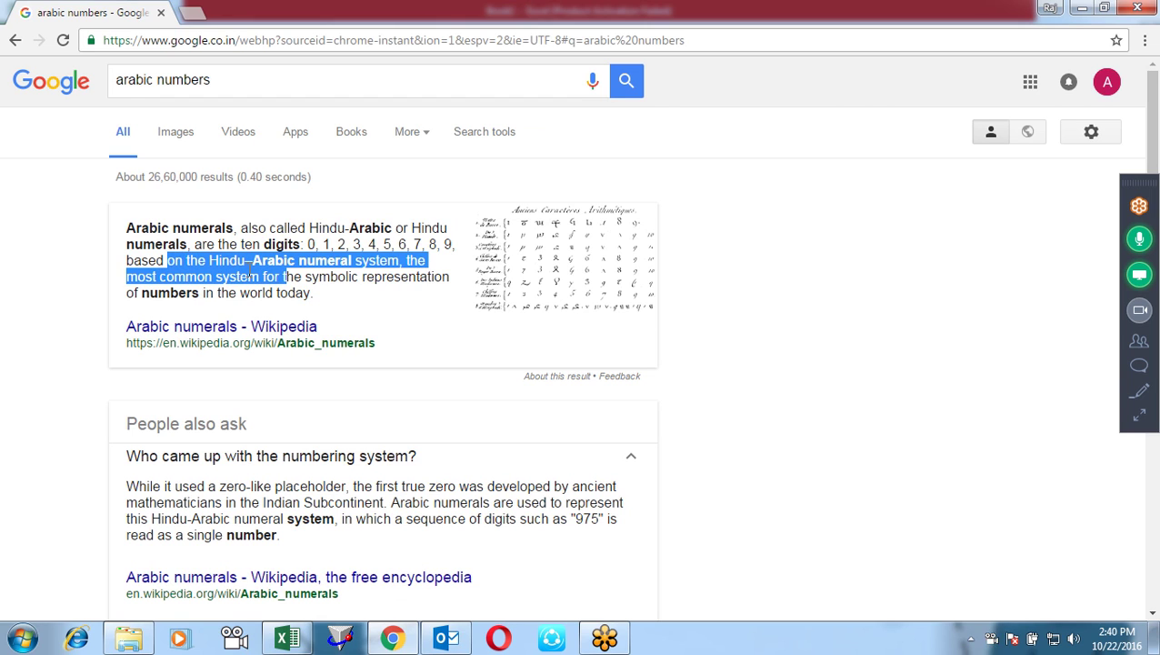
drag(173, 228, 400, 240)
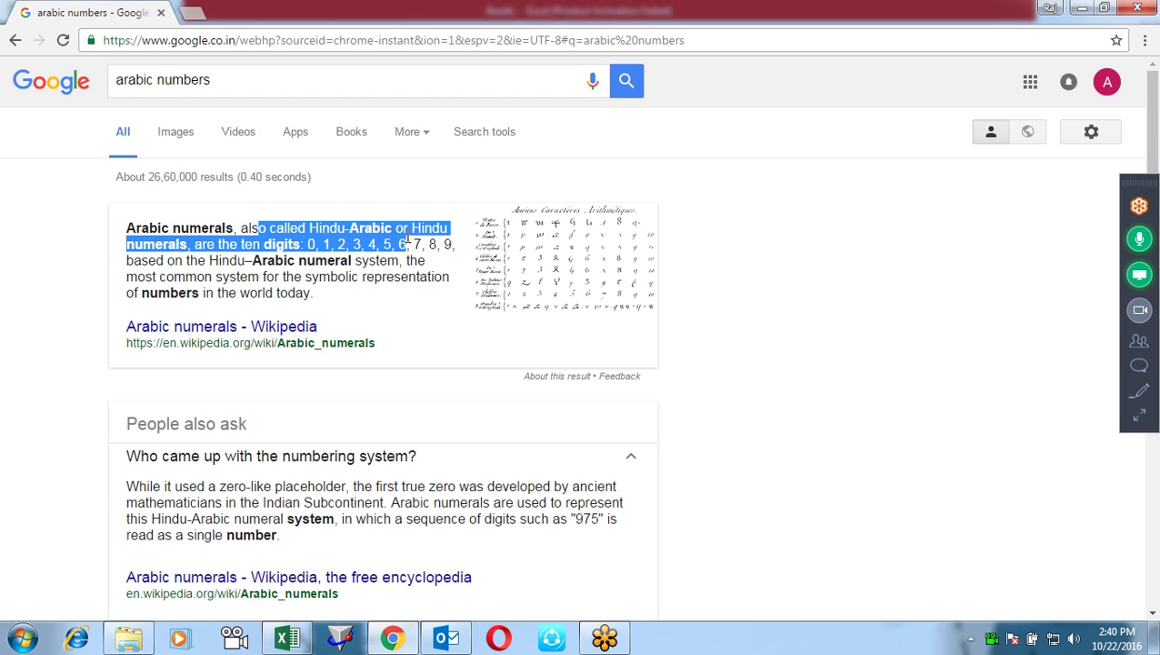
mouse_move(315, 244)
mouse_down()
mouse_move(423, 276)
mouse_move(431, 299)
mouse_up()
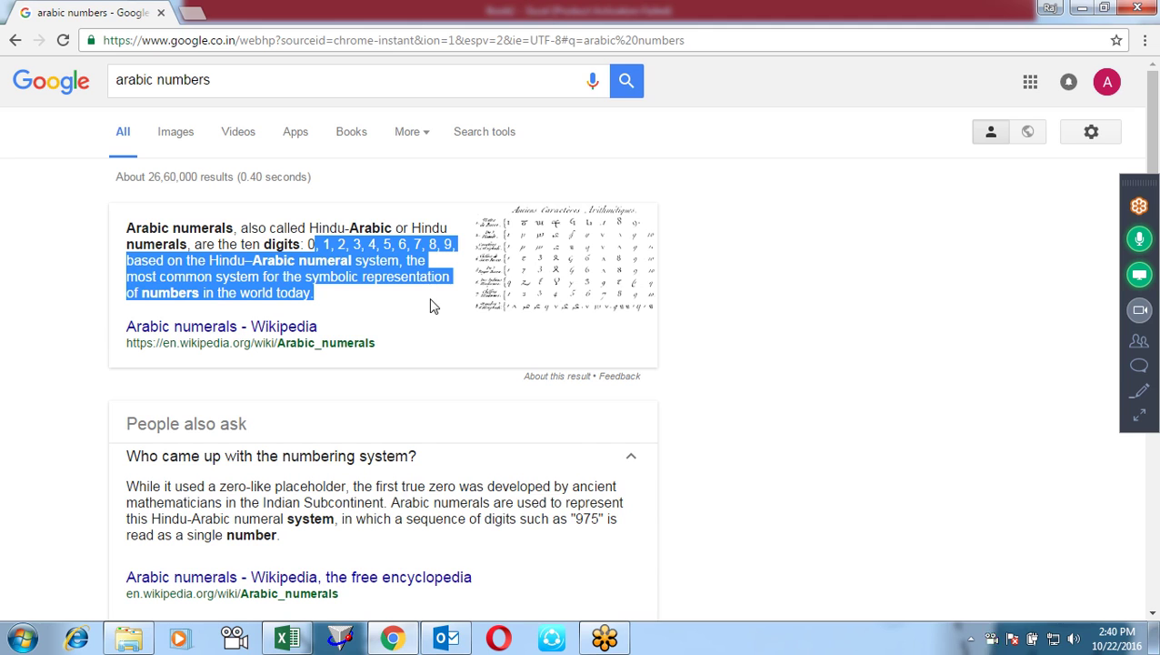
click(401, 300)
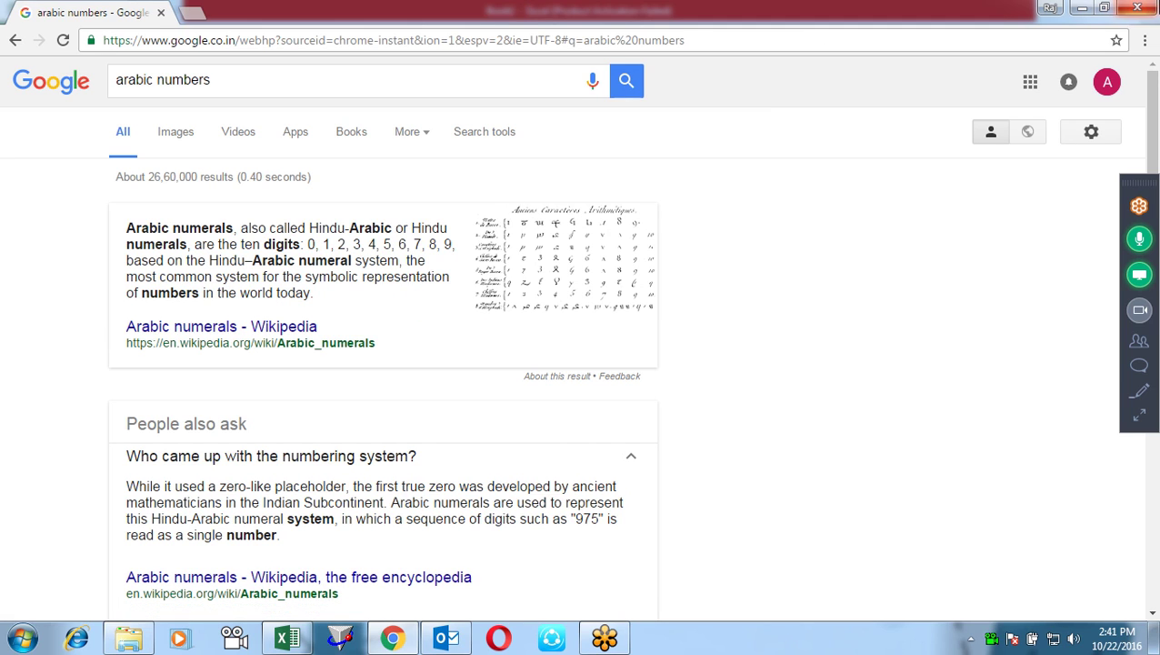
click(1081, 11)
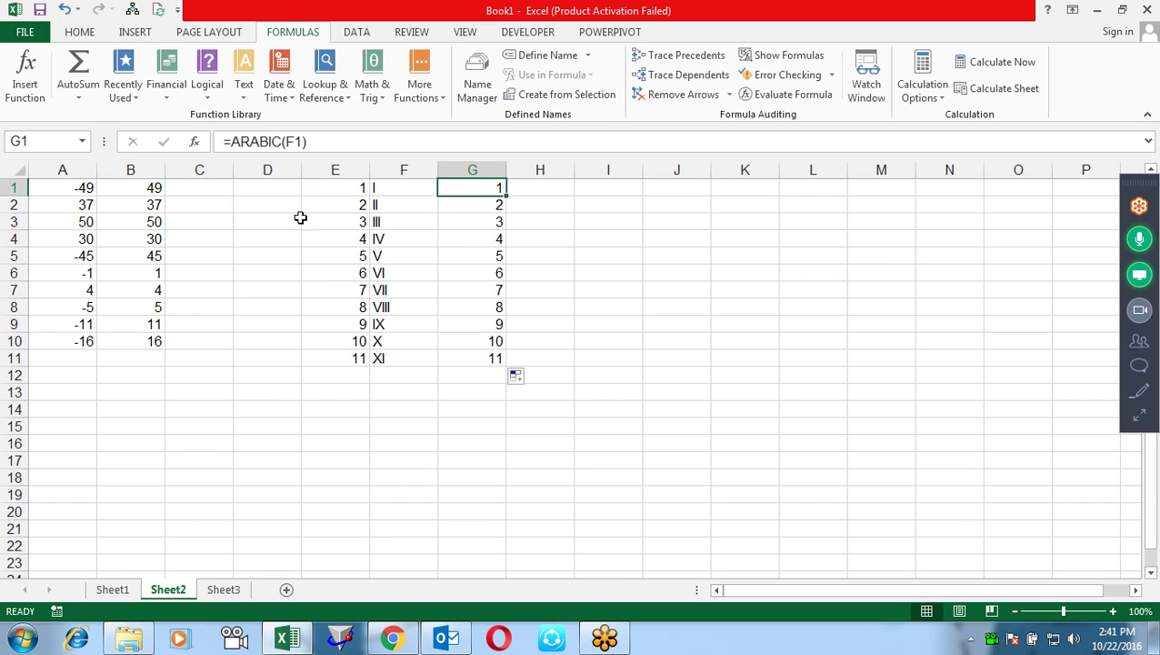
Step: Inspect the ROMAN and ARABIC formulas and browse the Math & Trig function list
click(295, 462)
click(401, 193)
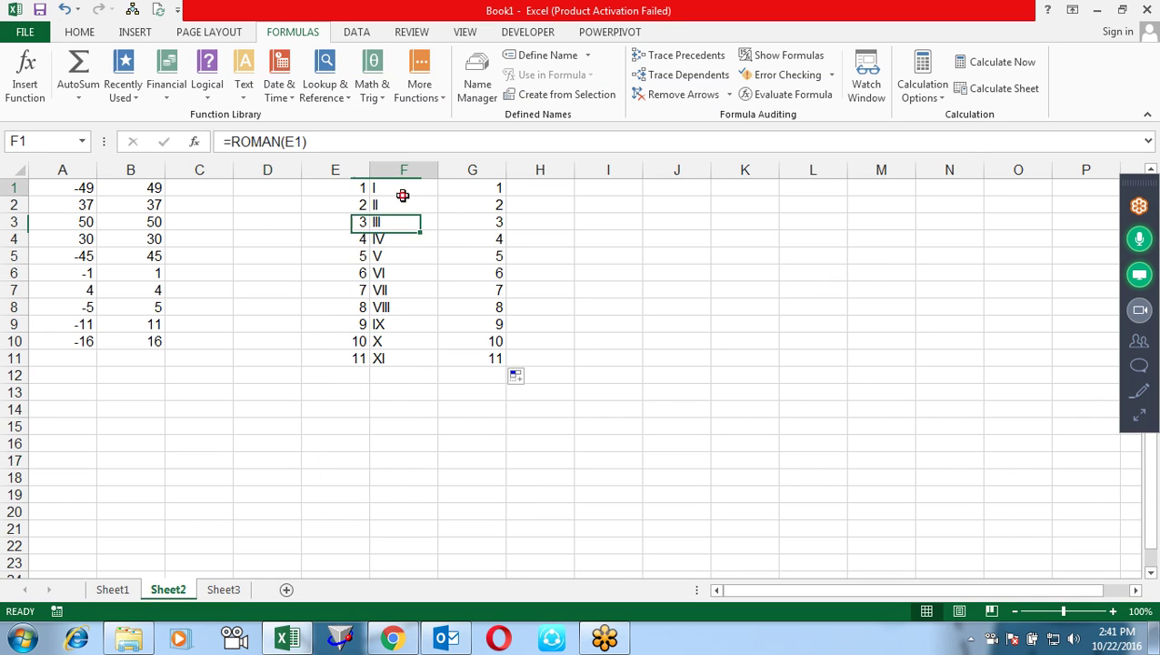
click(498, 193)
click(372, 86)
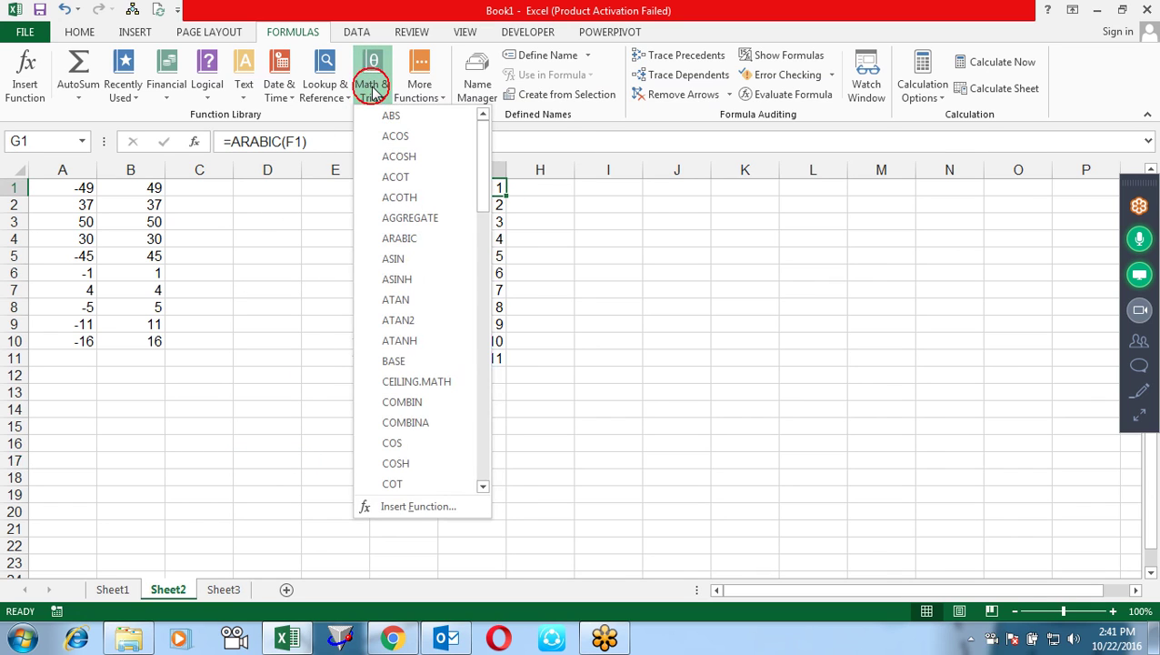
click(474, 168)
click(575, 282)
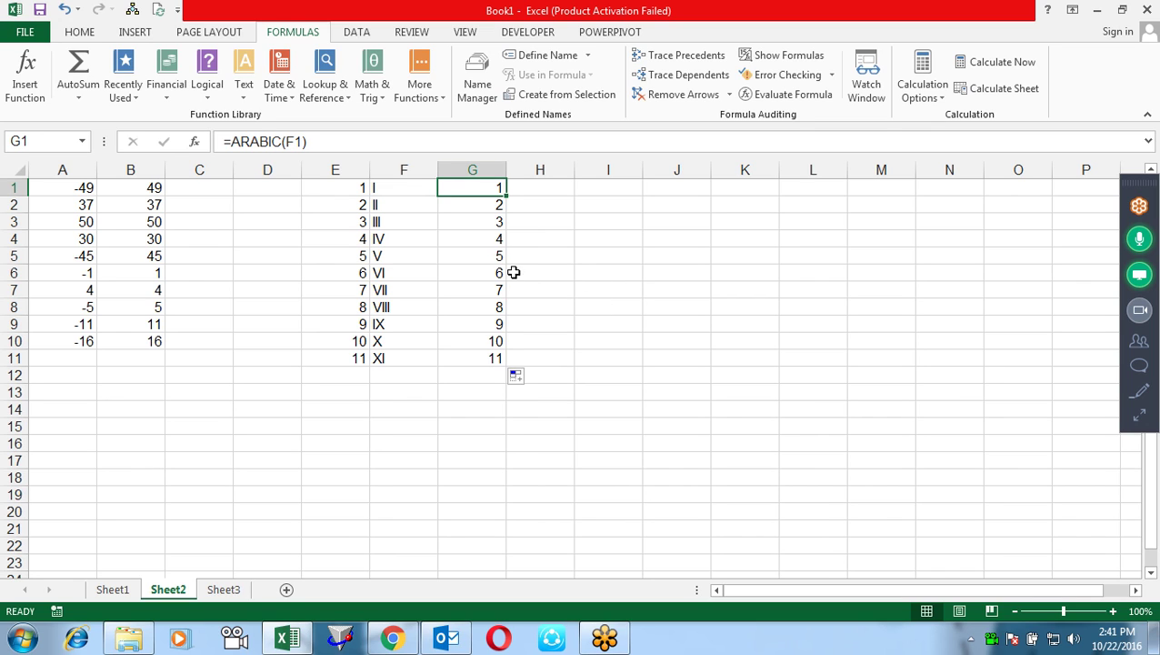
click(496, 254)
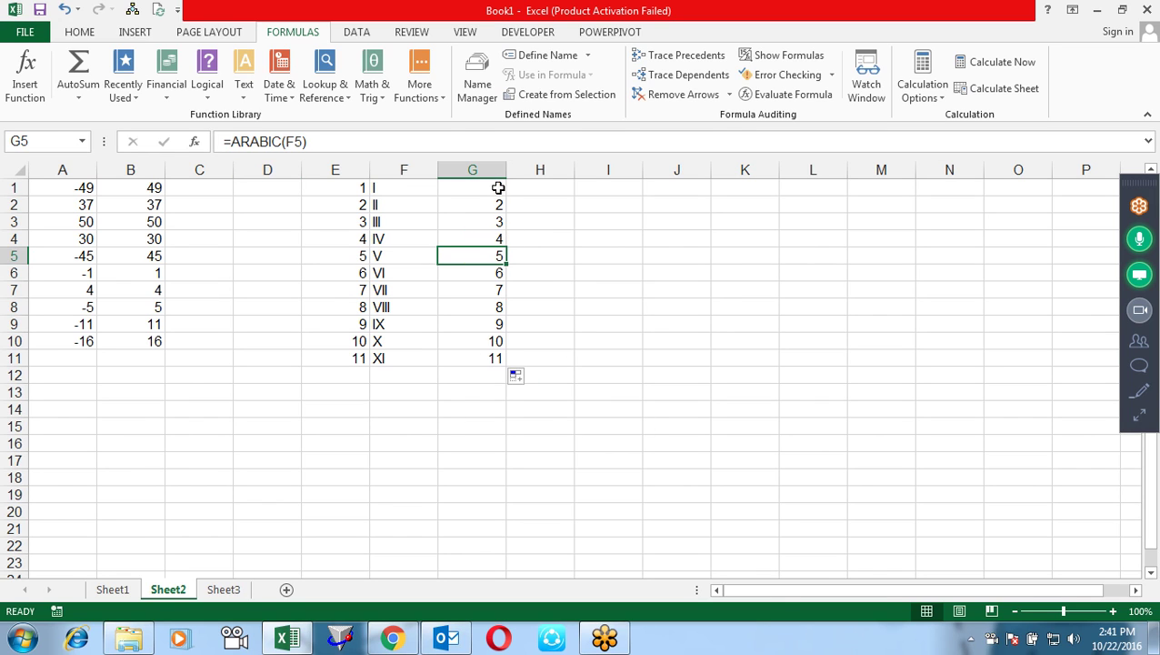
drag(498, 187, 473, 351)
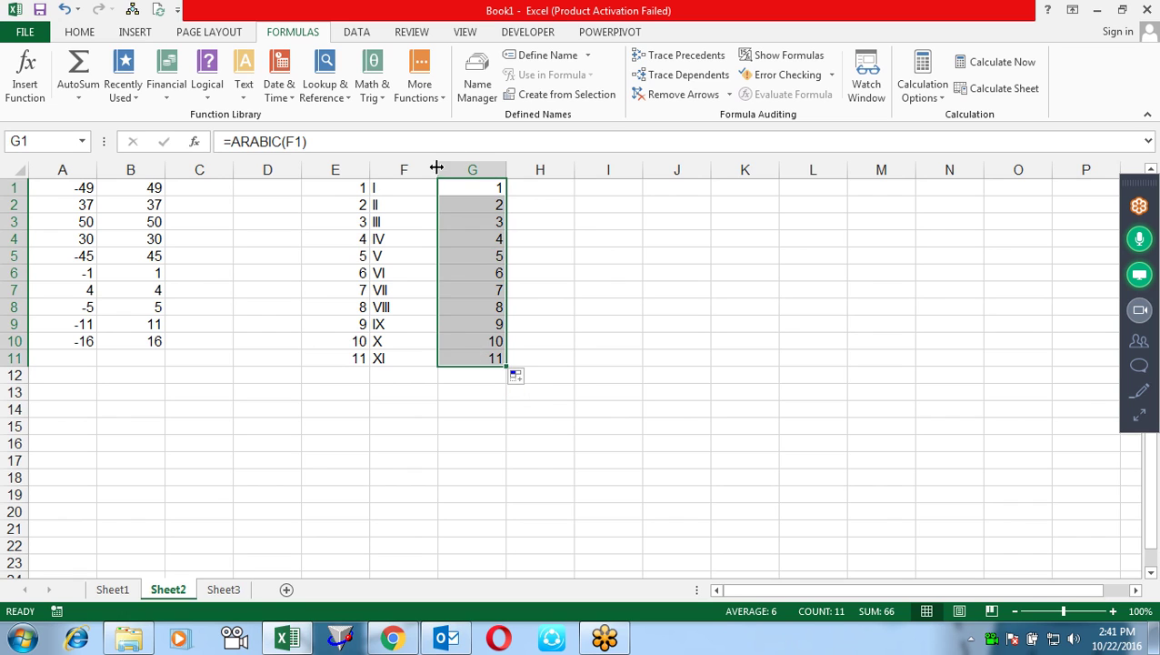
Step: AutoFit columns E through G and copy the numbers 1–11 in E1:E11
drag(362, 166, 518, 169)
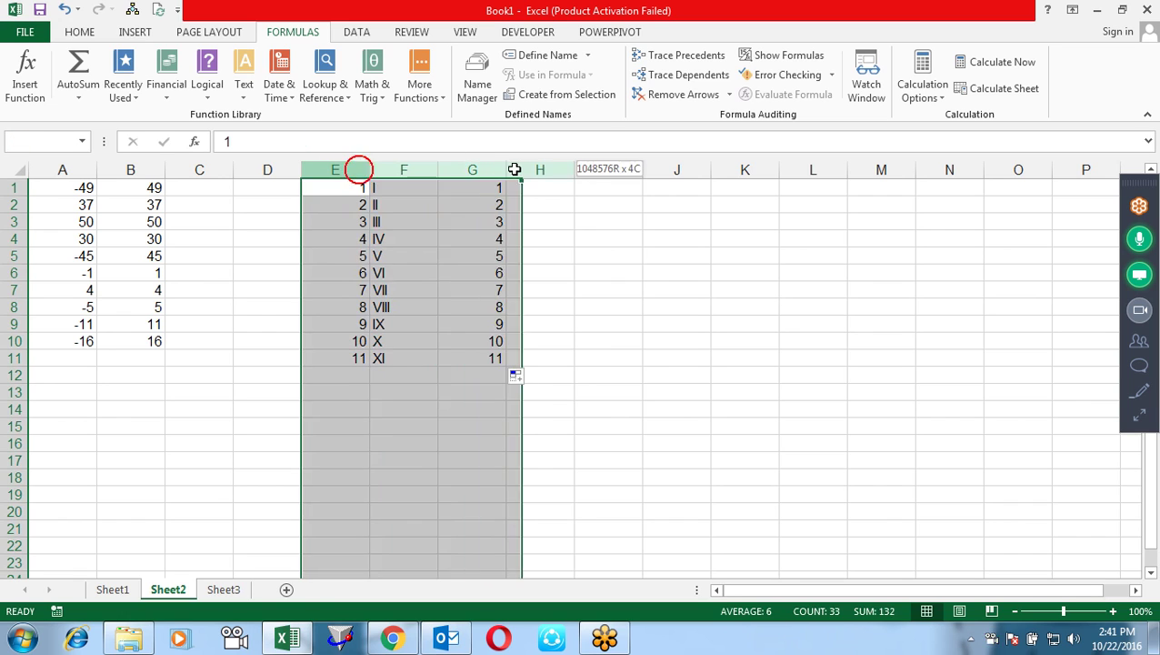
double_click(506, 169)
click(548, 341)
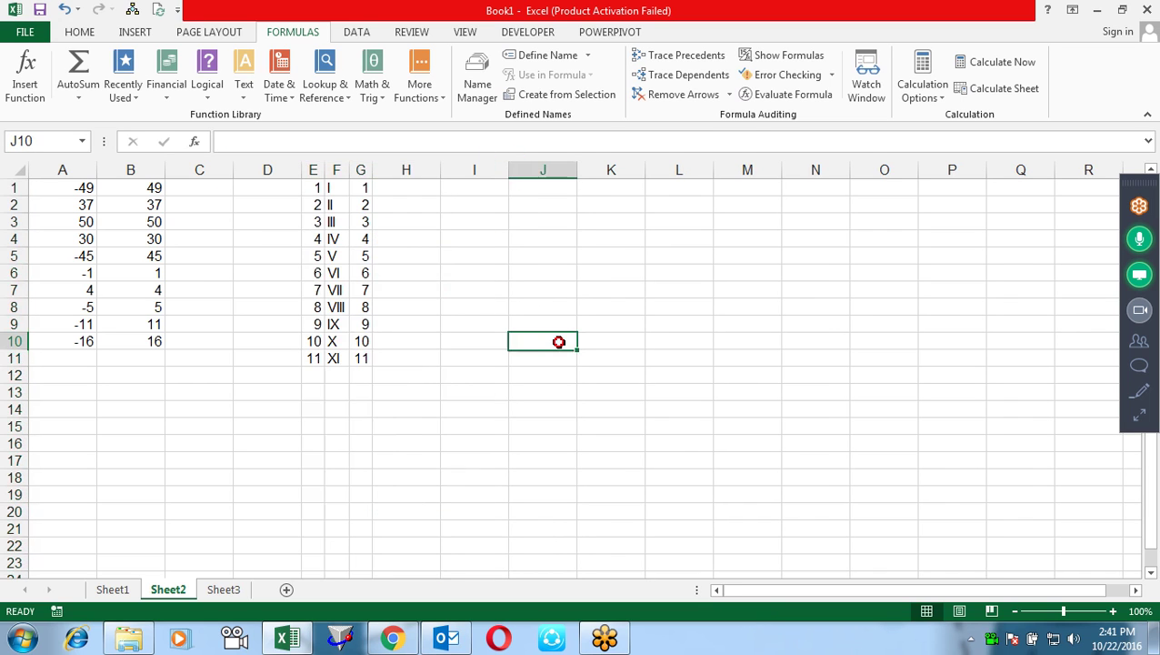
mouse_move(318, 188)
mouse_down()
mouse_move(346, 397)
mouse_move(313, 360)
mouse_up()
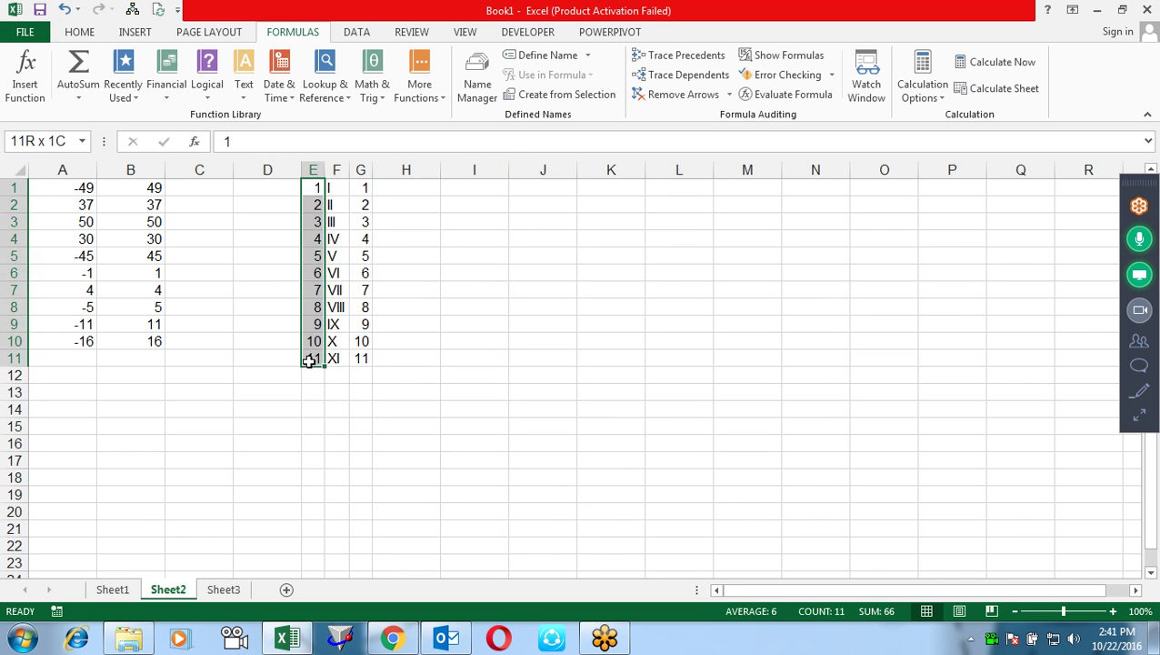
key(ctrl+c)
Step: Paste the numbers into I1 and extend the series further down column I
click(503, 188)
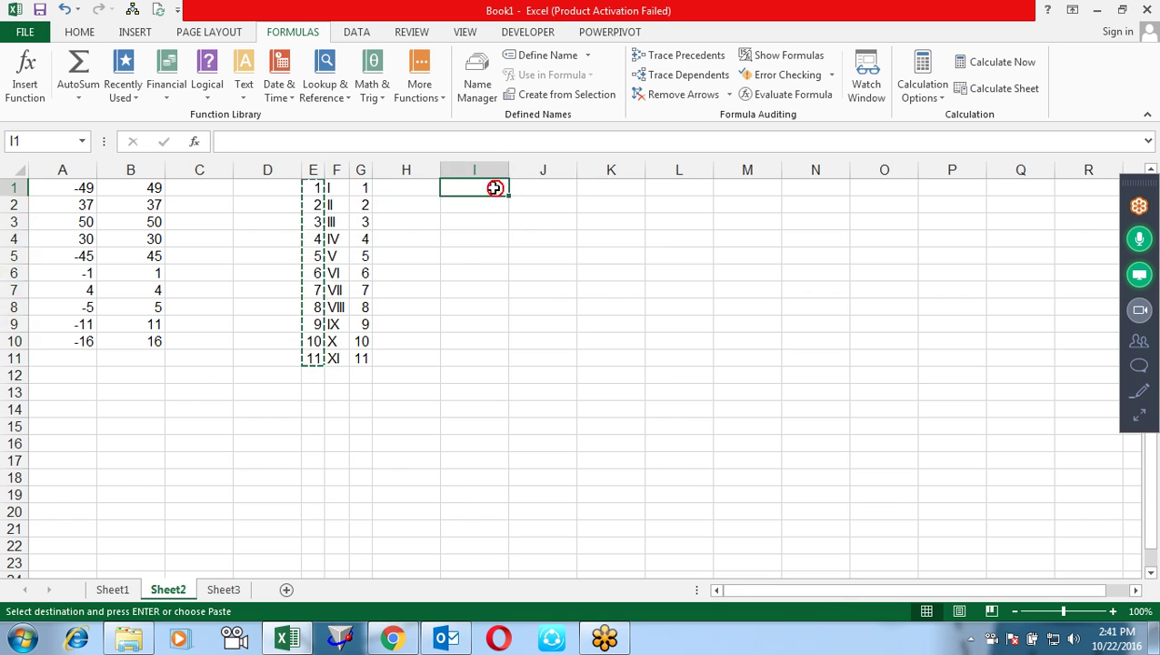
key(Return)
drag(508, 364, 532, 576)
click(682, 370)
scroll(618, 291, up, 1)
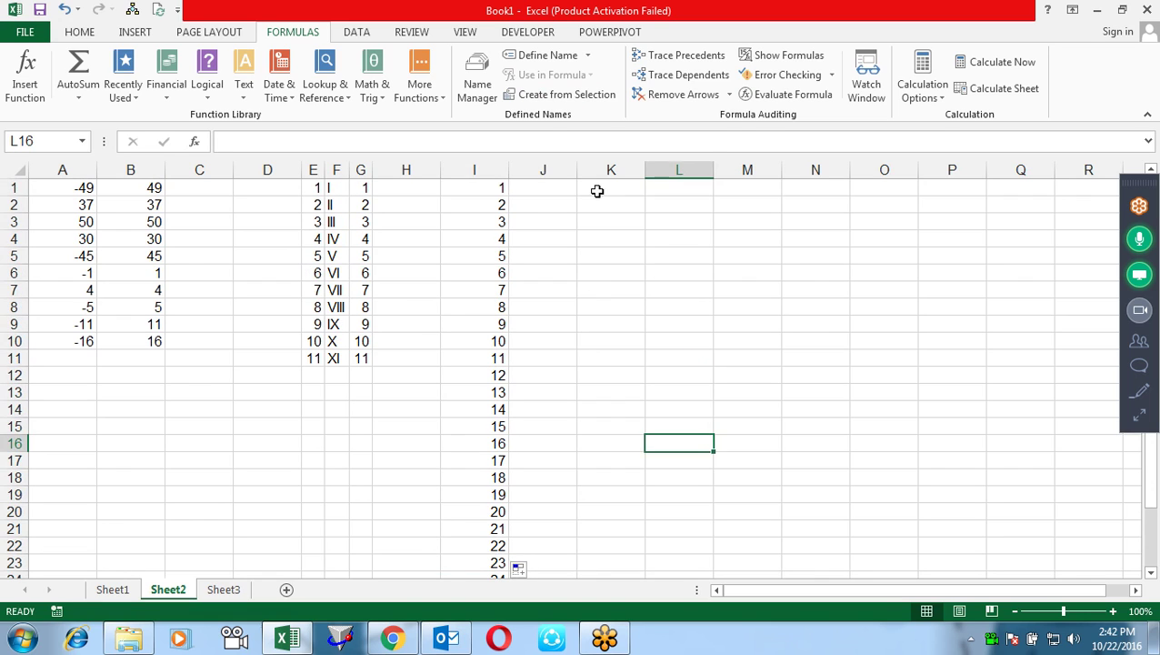
Step: Enter =CEILING(I1,7) in J1 and fill it down column J
click(546, 186)
text(=)
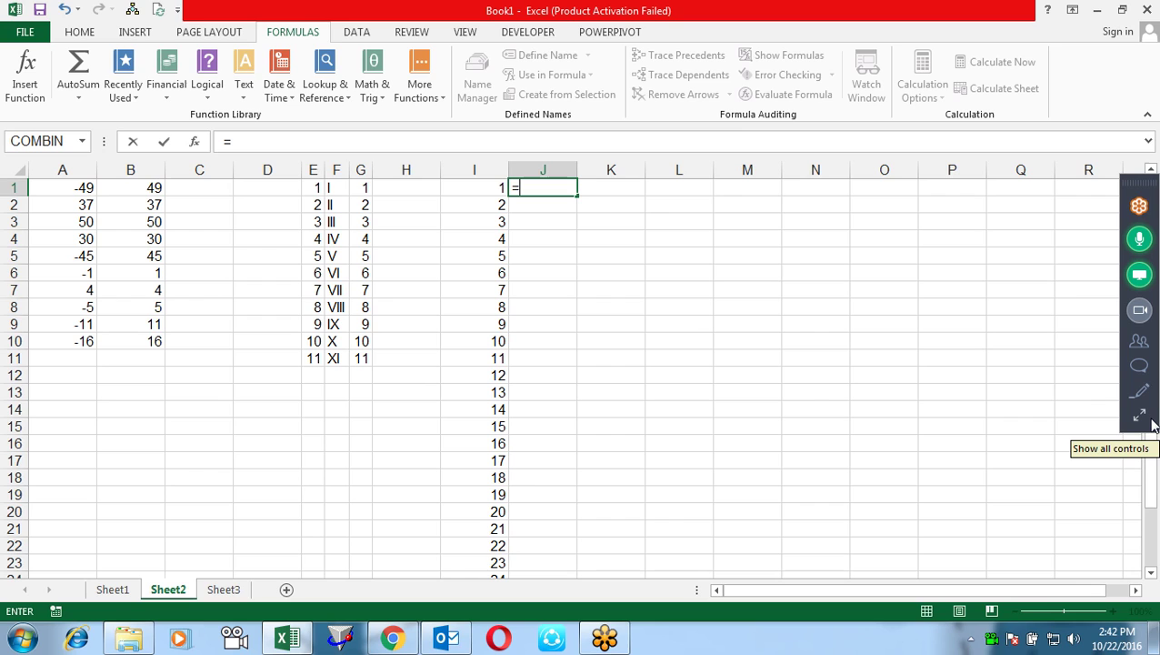
text(cei)
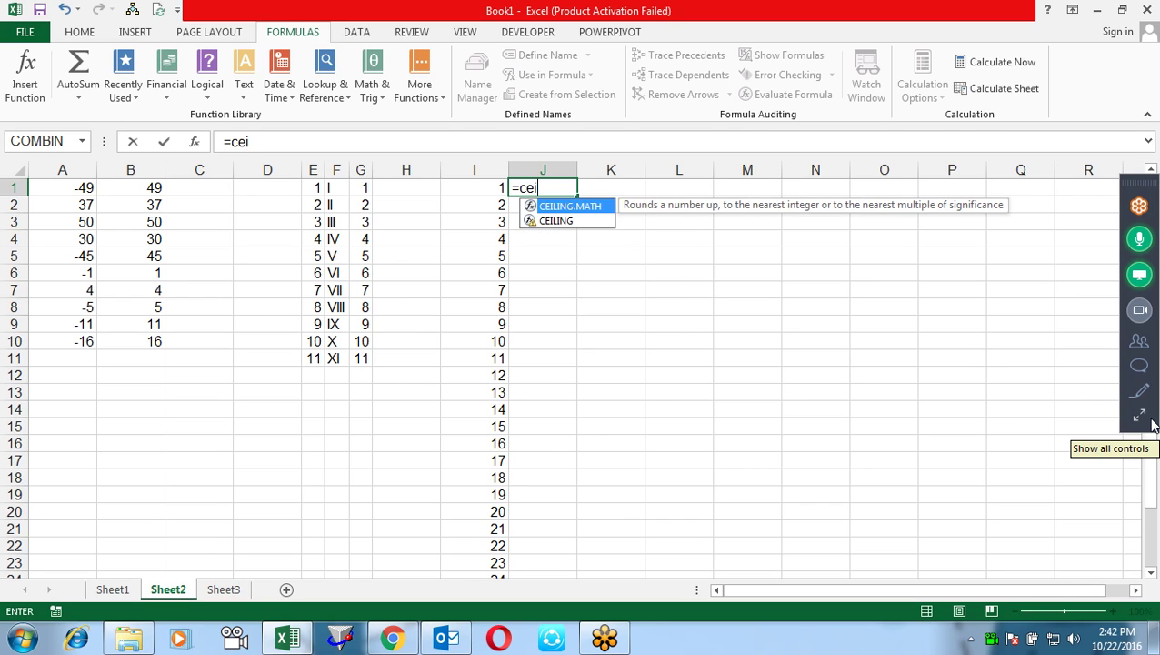
key(Down)
key(Tab)
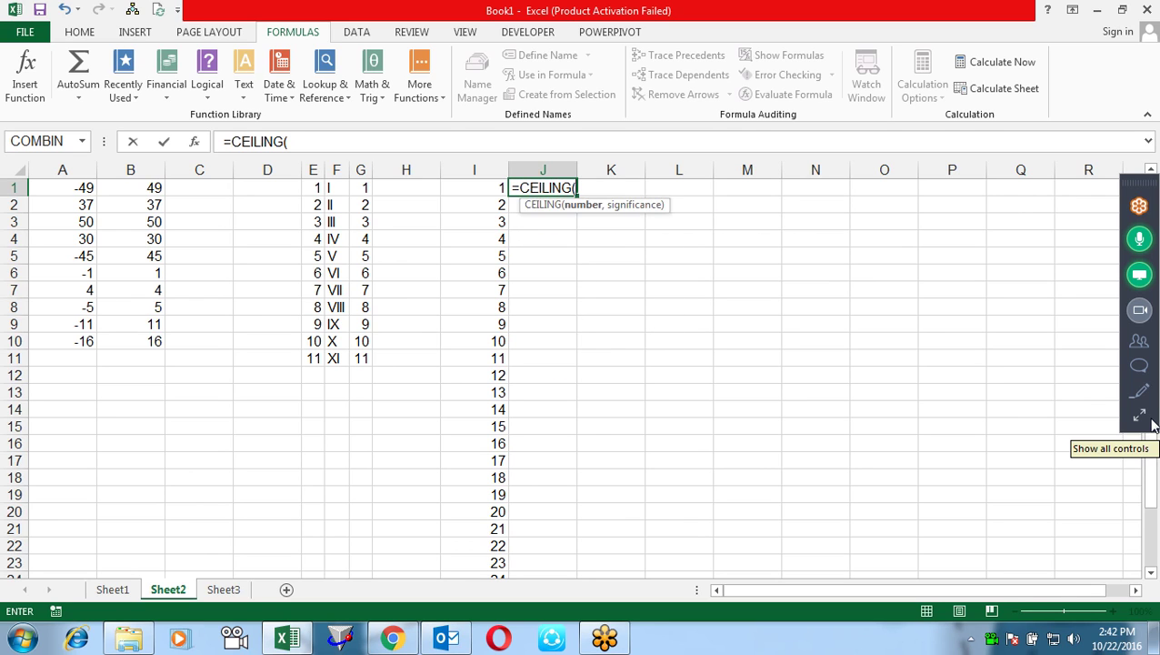
key(Left)
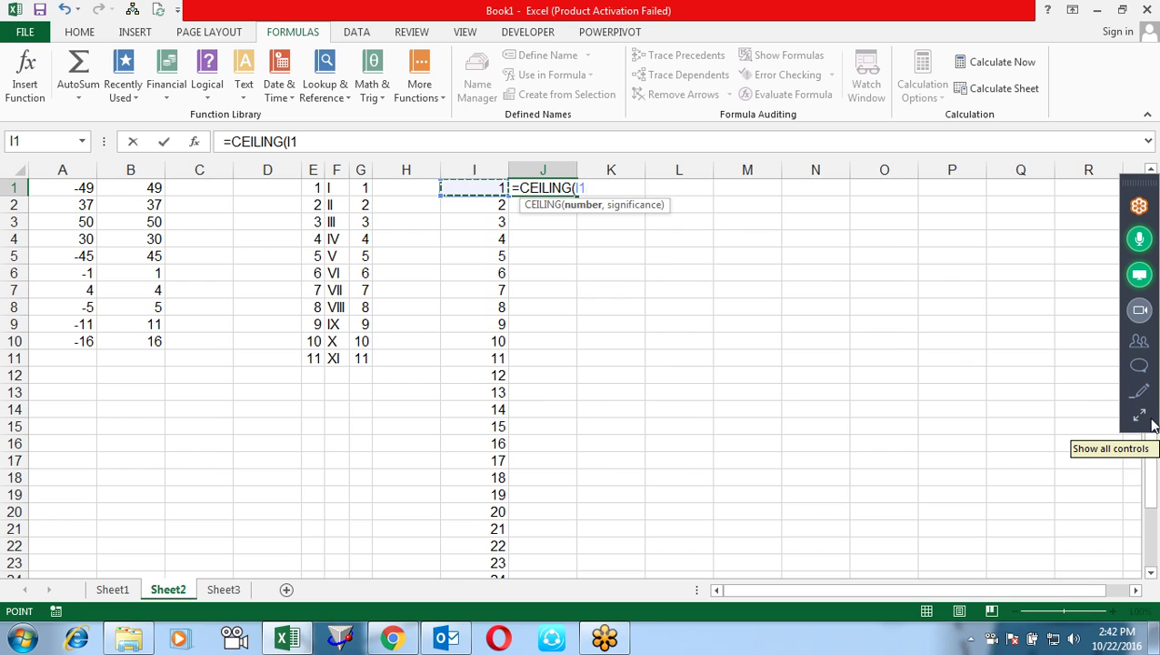
text(,7)
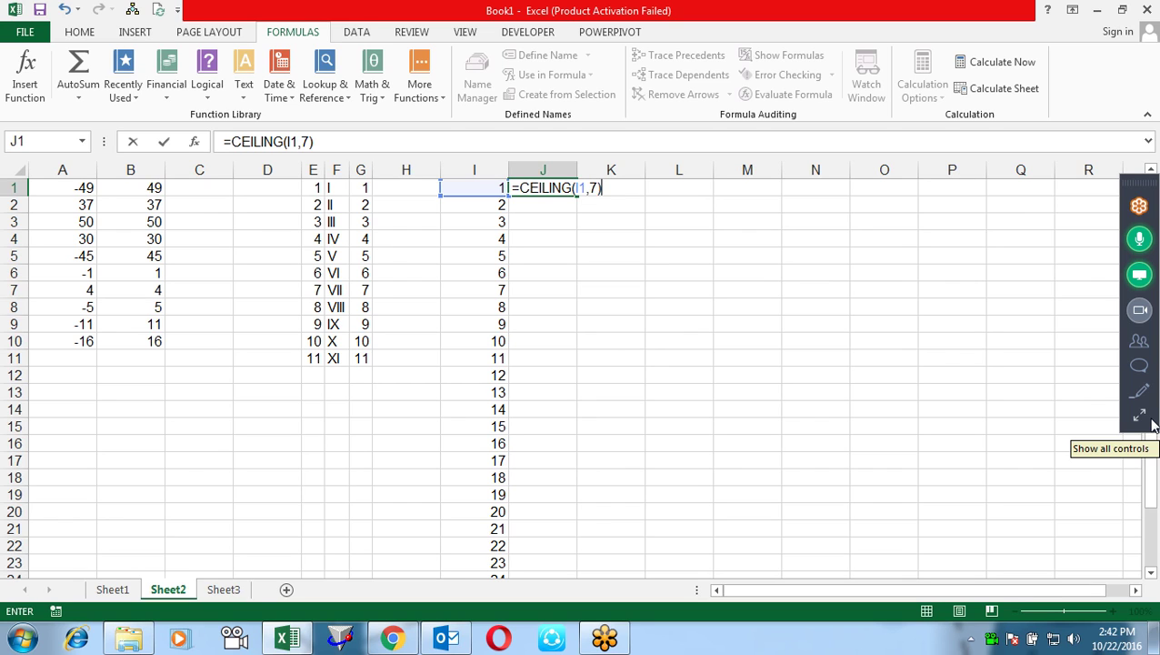
key(Return)
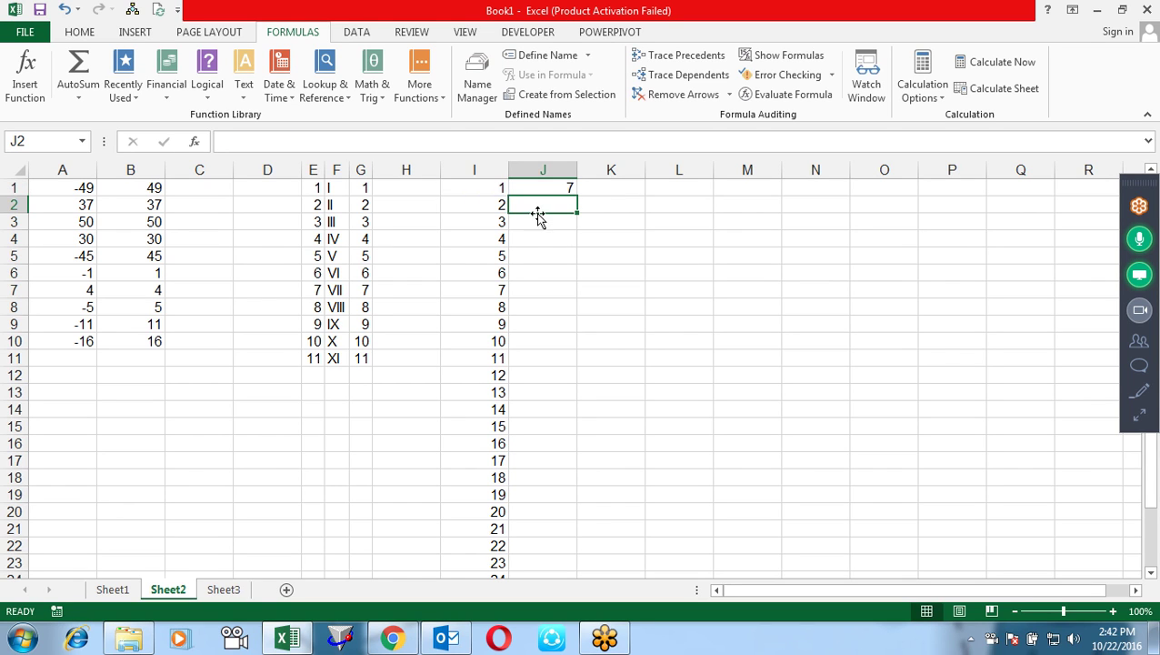
click(570, 192)
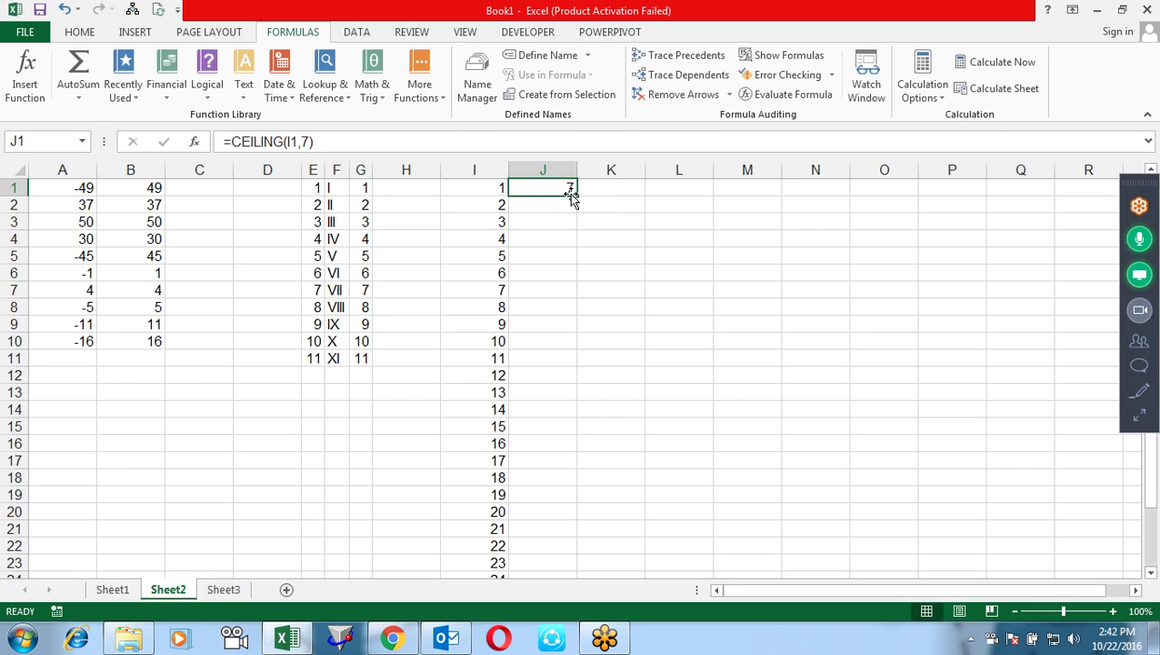
mouse_move(578, 191)
mouse_down()
mouse_move(589, 600)
mouse_move(568, 550)
mouse_up()
Step: Review J1's CEILING formula, cancelling an accidental edit
scroll(637, 373, up, 2)
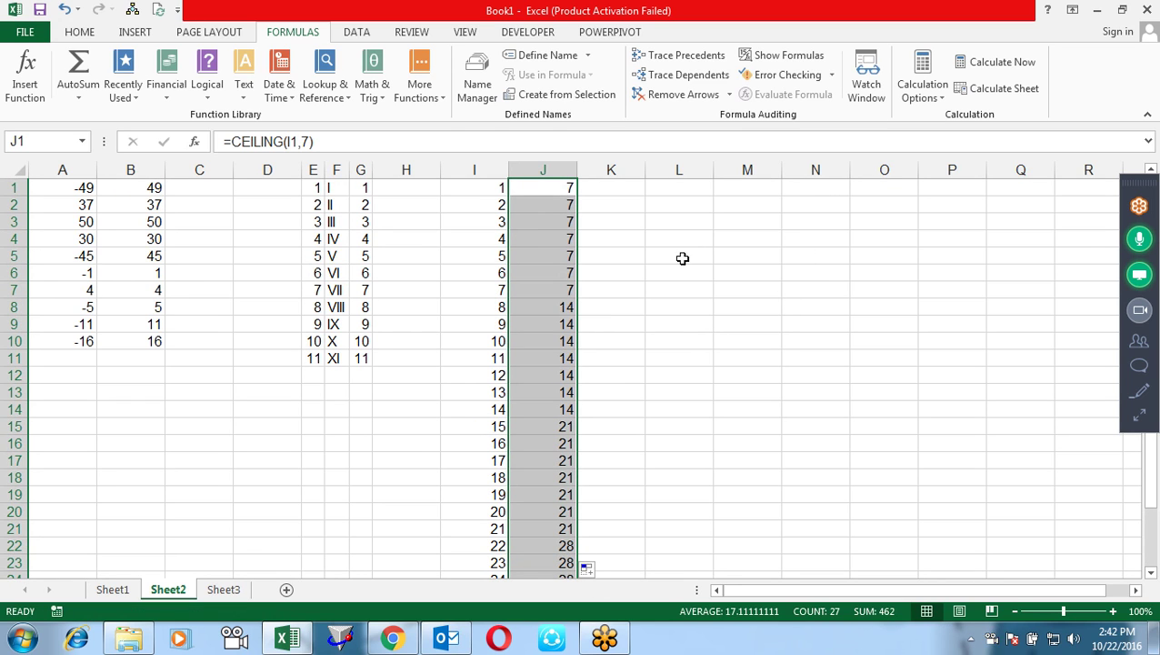
click(641, 241)
click(520, 188)
double_click(527, 187)
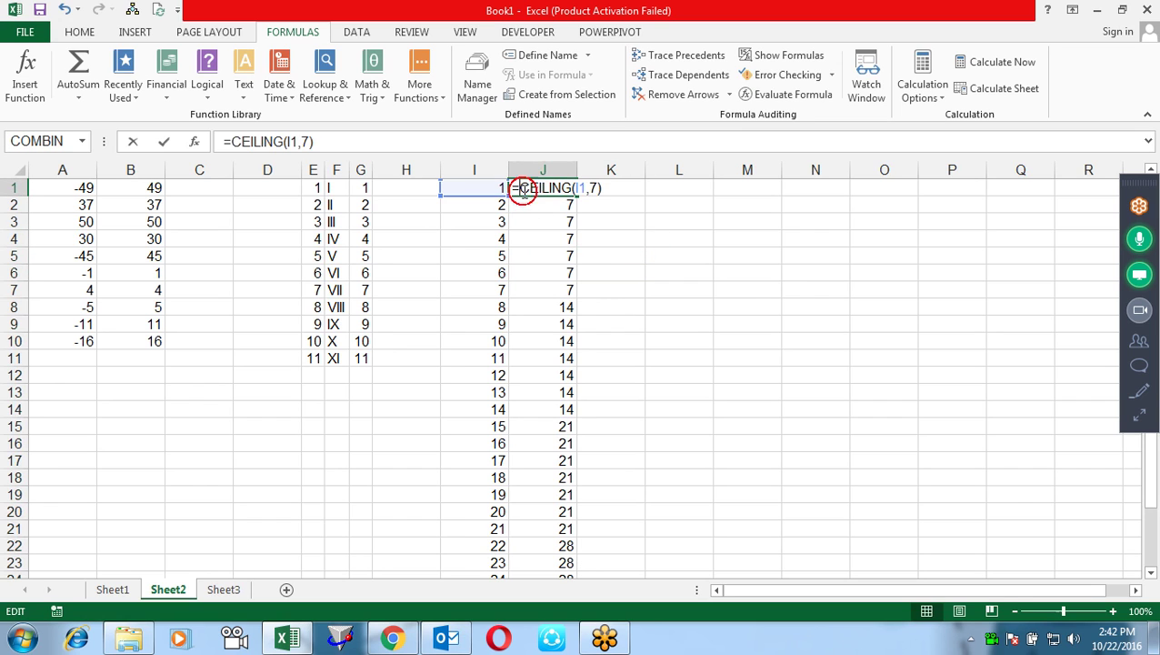
click(594, 223)
key(Escape)
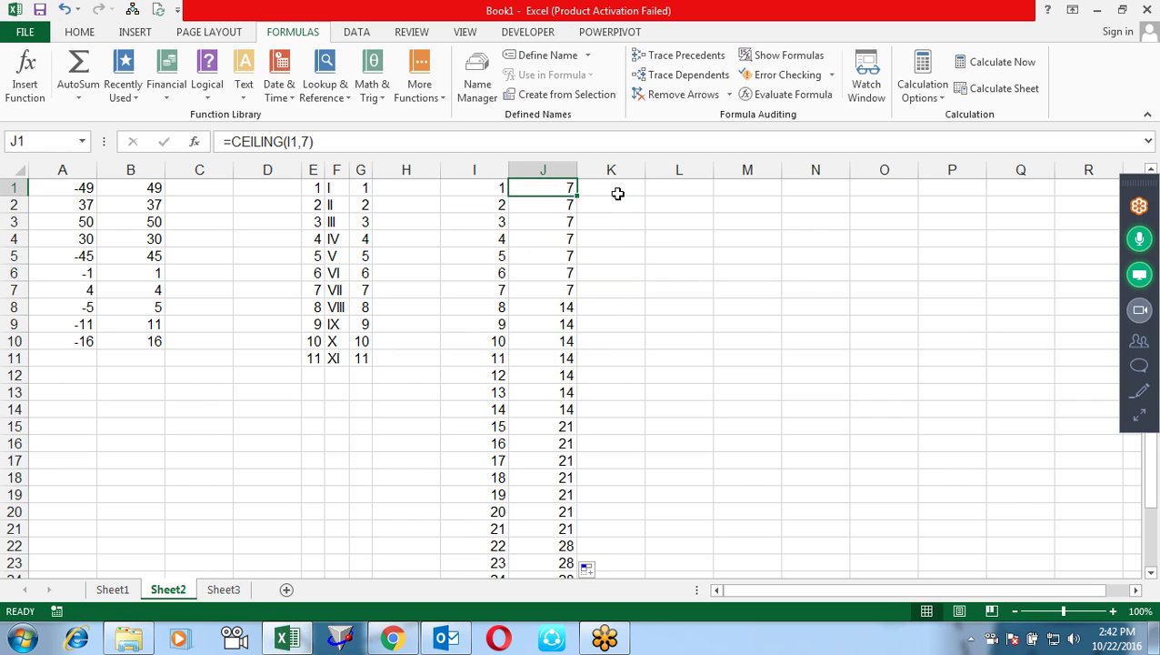
click(601, 186)
Step: Enter =FLOOR(I1,7) in K1, fill it down, and check the K7 and J1 formulas
text(=)
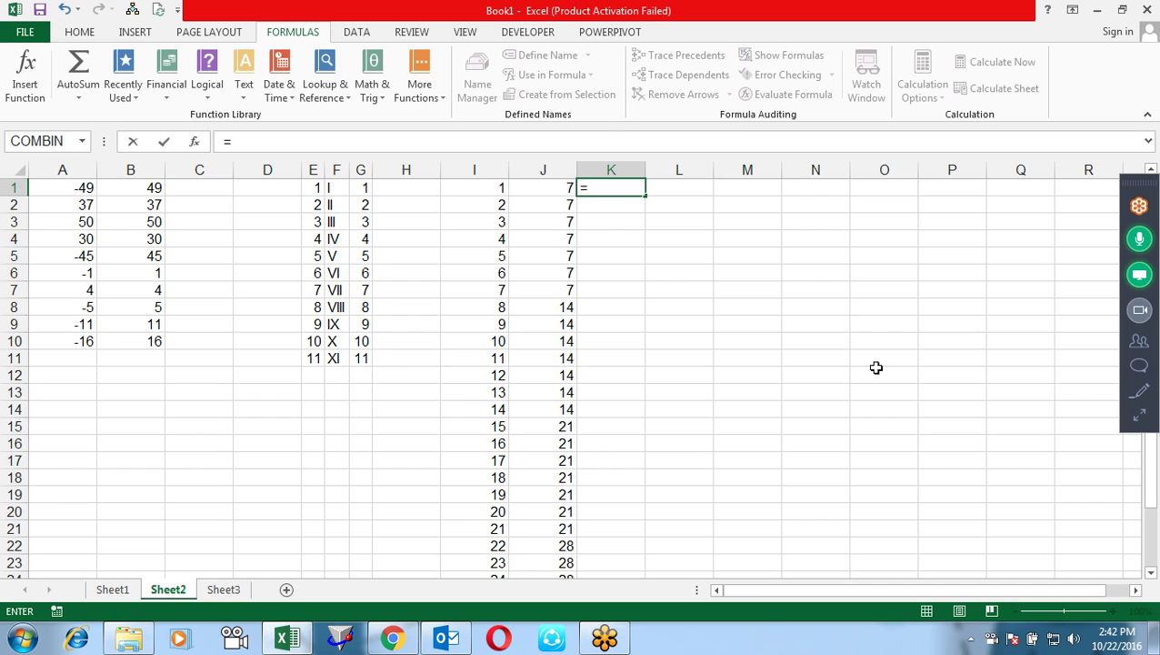
text(fl)
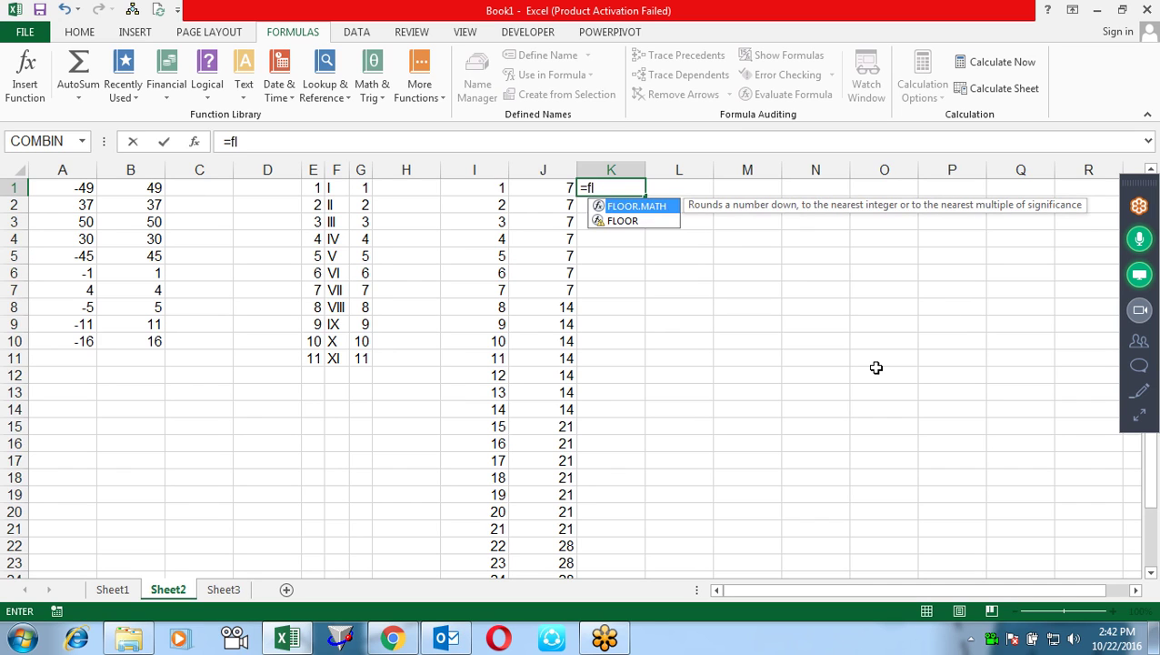
key(Down)
key(Tab)
key(Left)
key(Left)
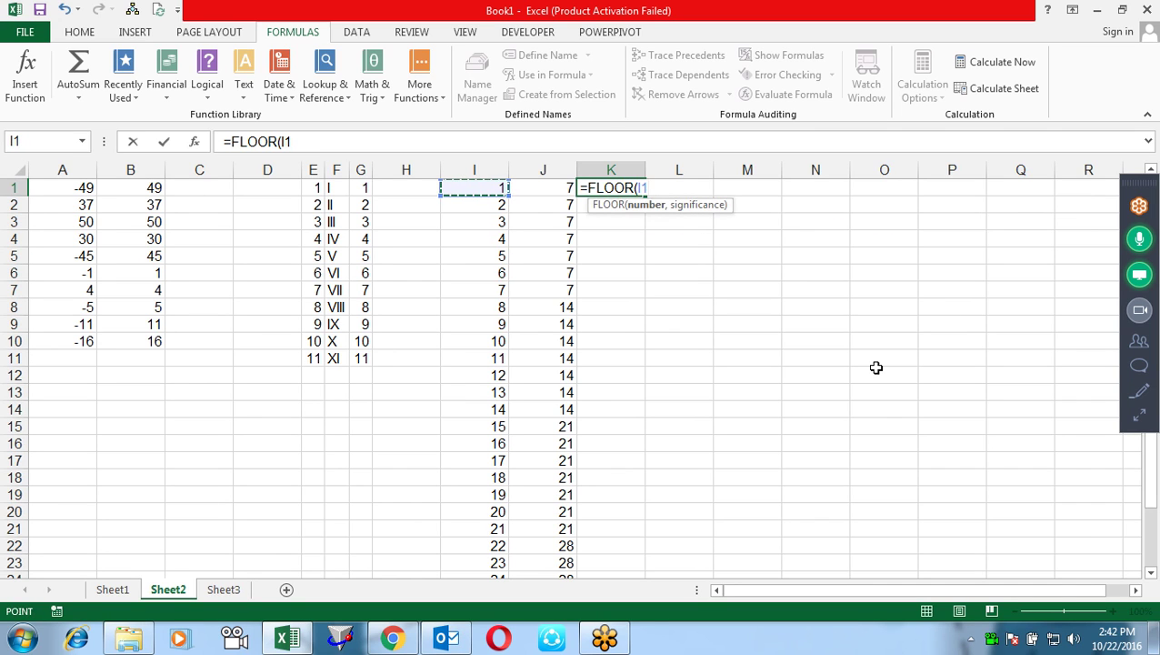
text(,7)
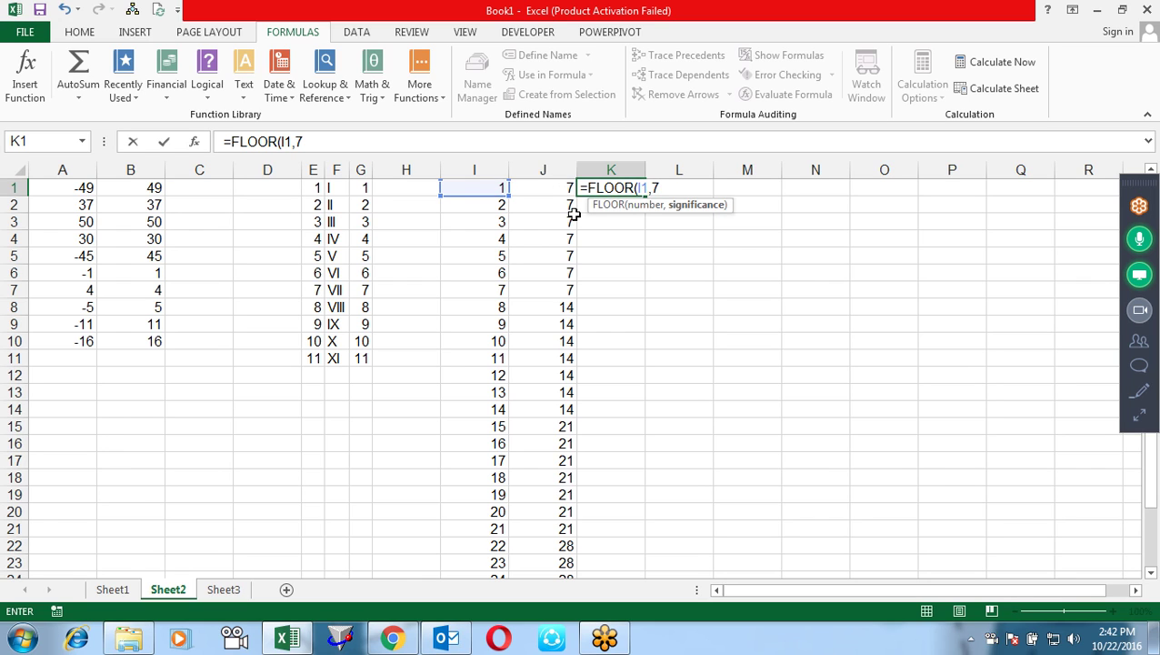
key(Return)
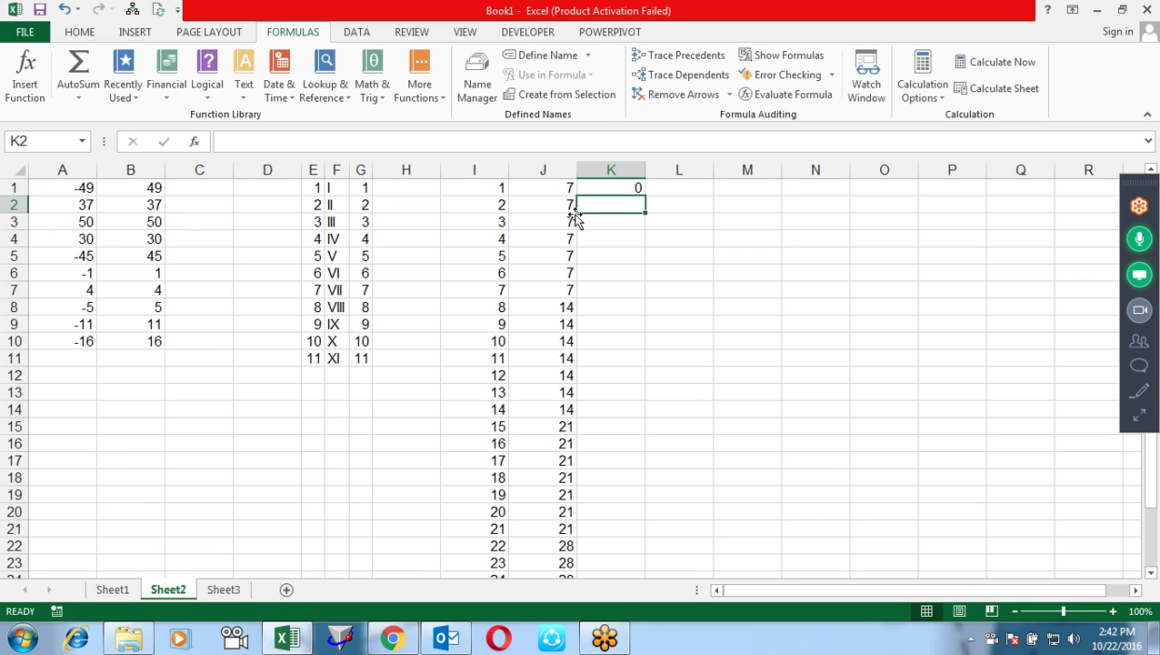
click(618, 188)
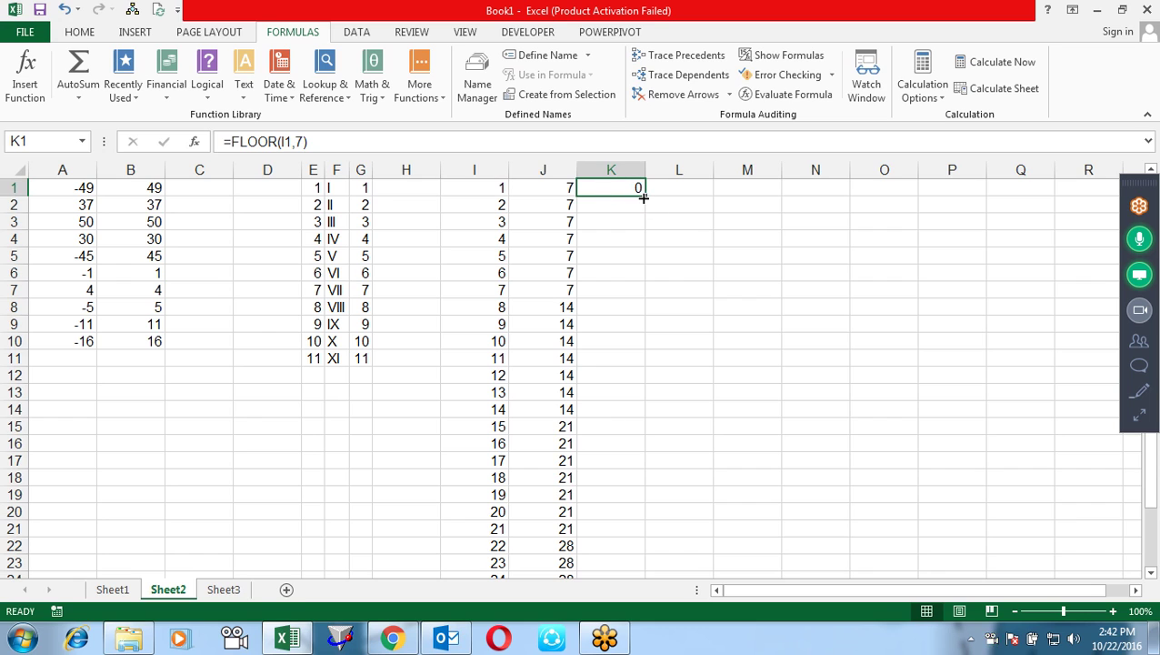
double_click(645, 195)
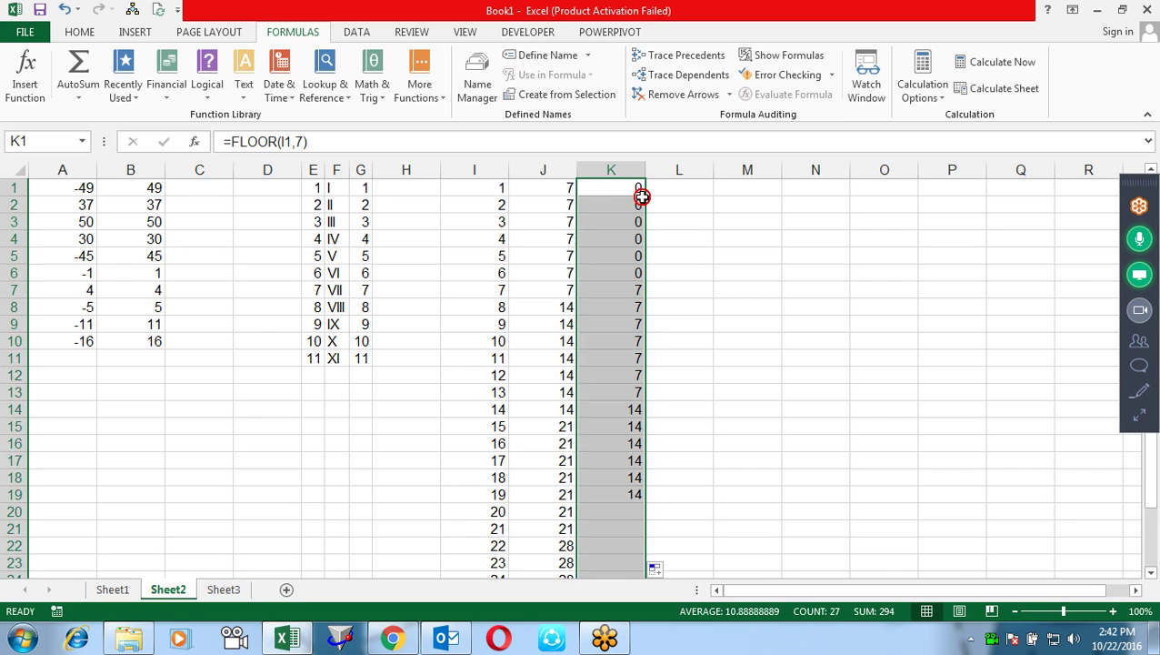
click(619, 292)
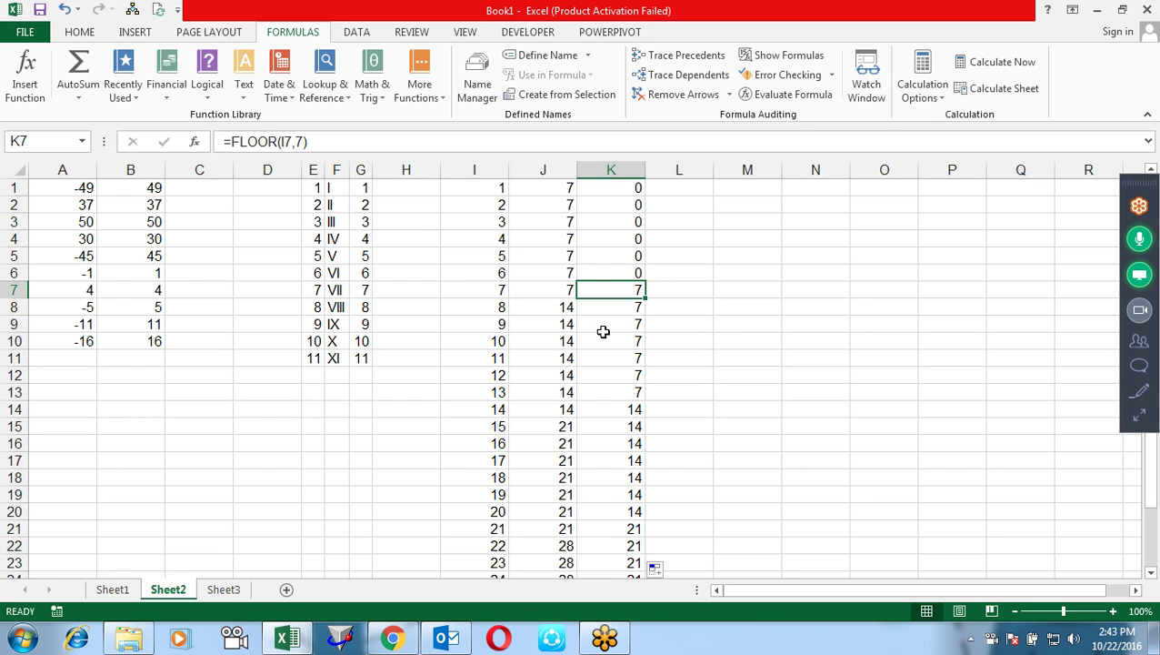
click(559, 190)
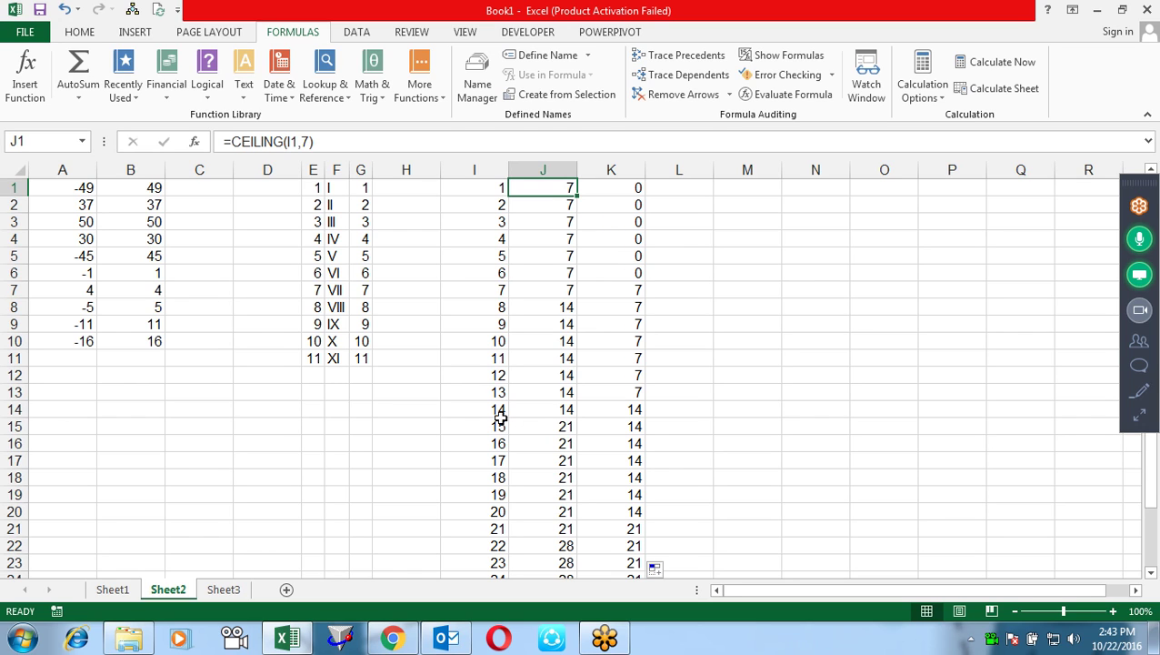
Step: Bold the 15 in I15 and change column J to =CEILING(I1,7)/7, filled down
click(497, 425)
key(ctrl+b)
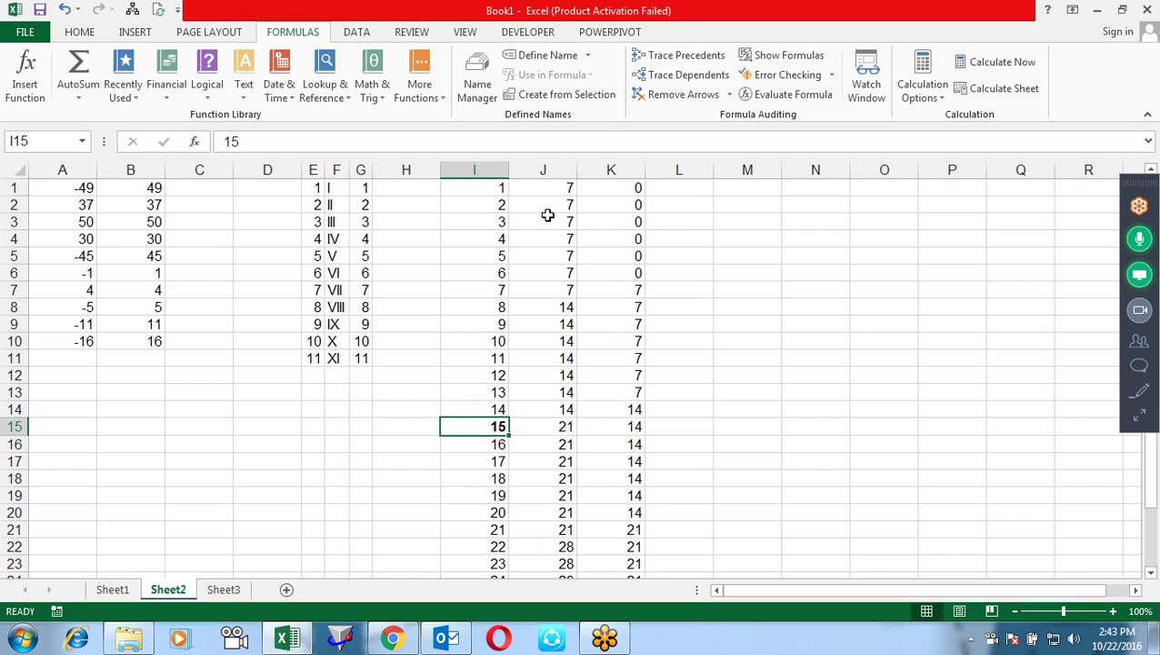
click(555, 188)
key(F2)
text(/7)
key(Return)
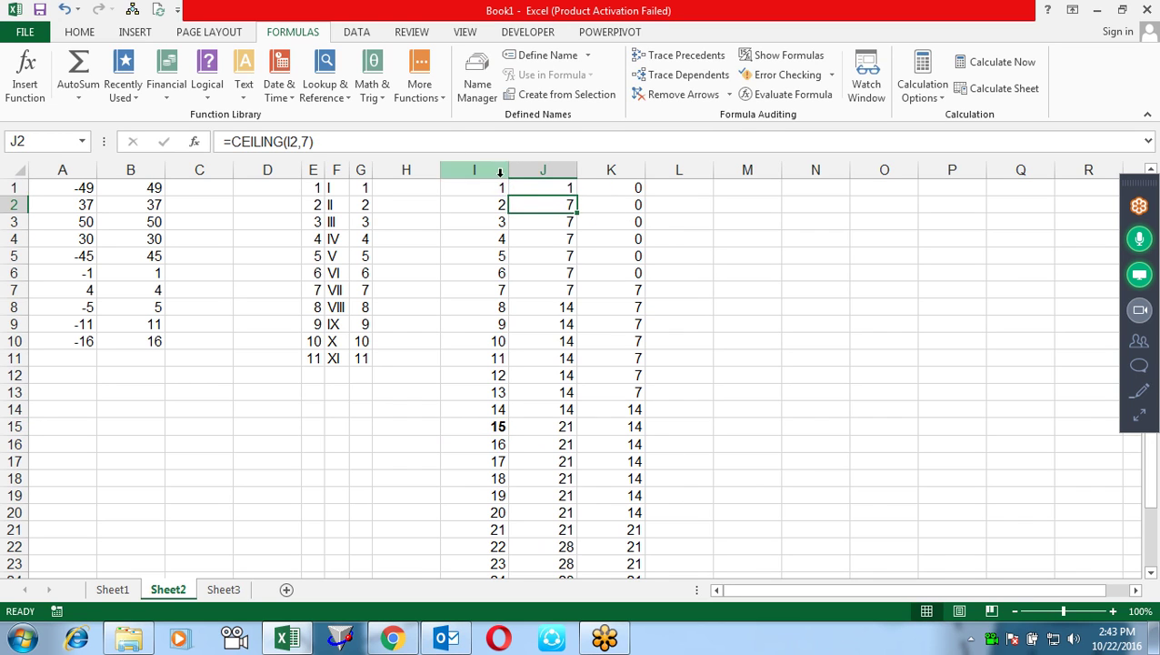
click(552, 189)
double_click(576, 196)
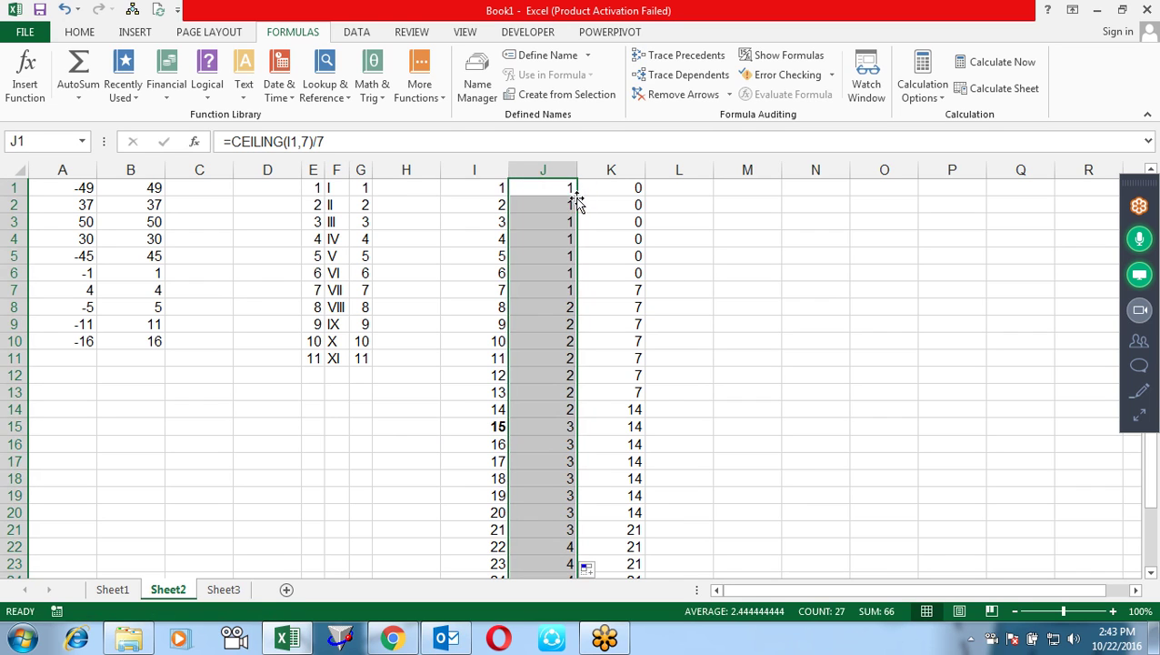
click(550, 427)
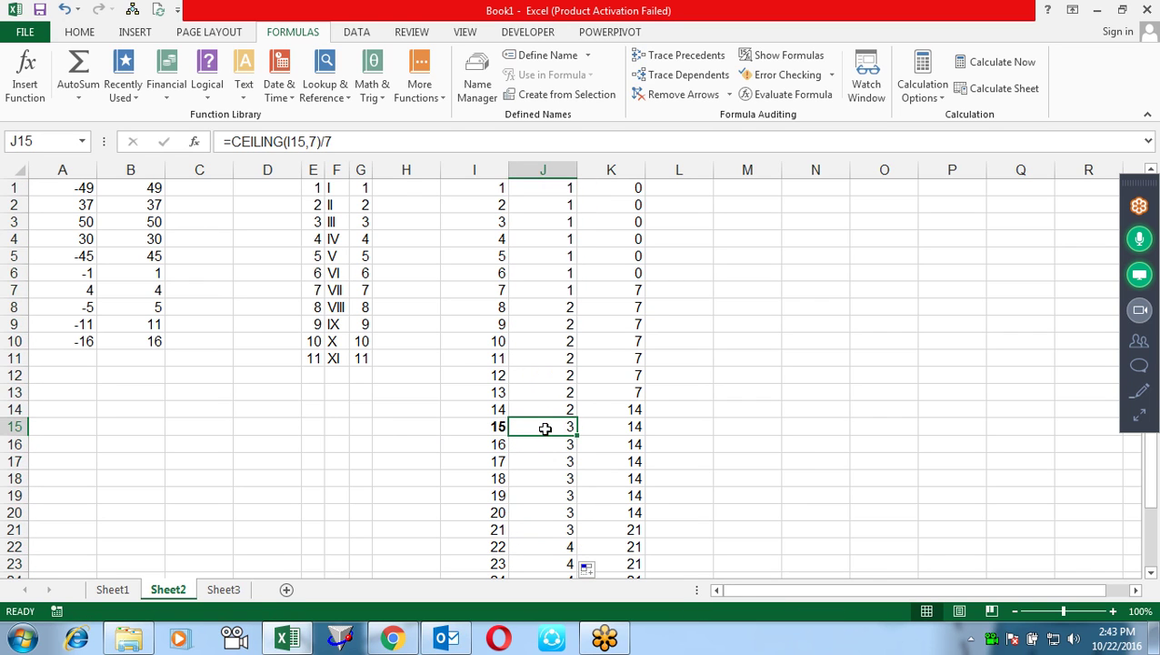
Step: Change column K to =FLOOR(I1,7)/7 and fill it down
click(618, 186)
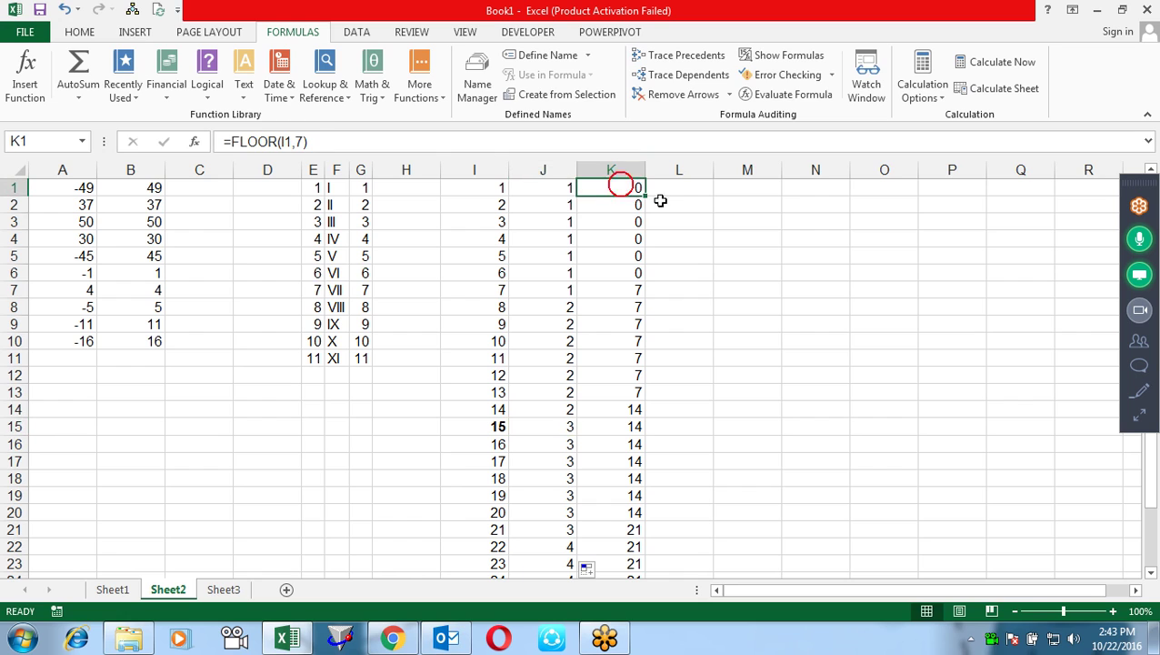
key(F2)
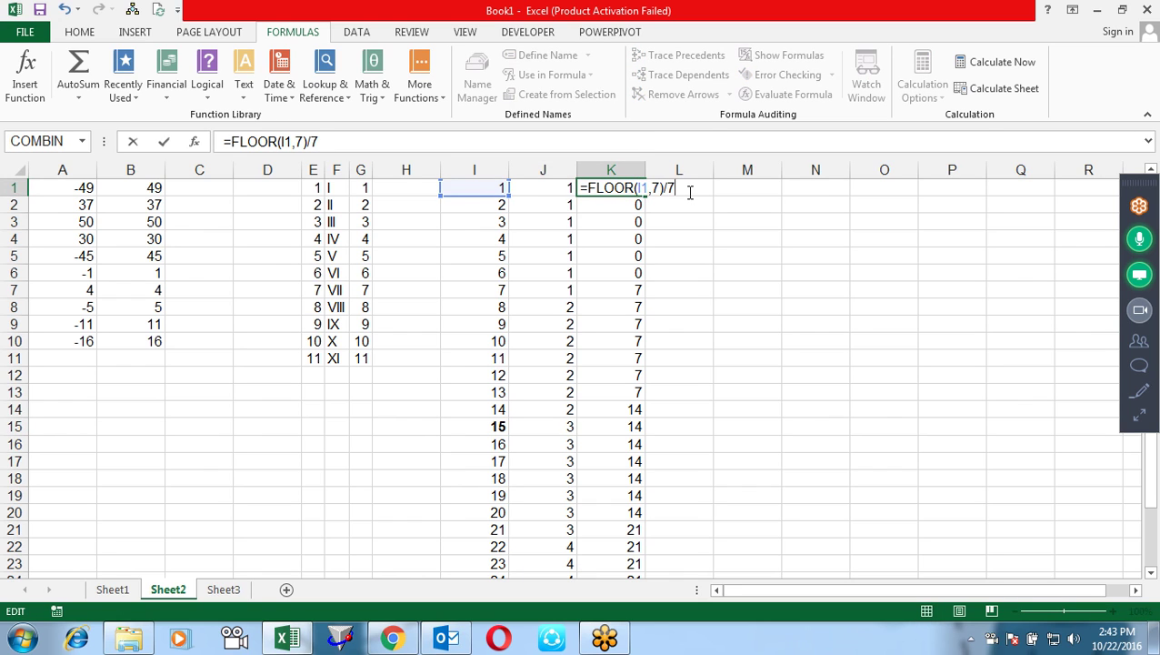
key(Return)
click(635, 188)
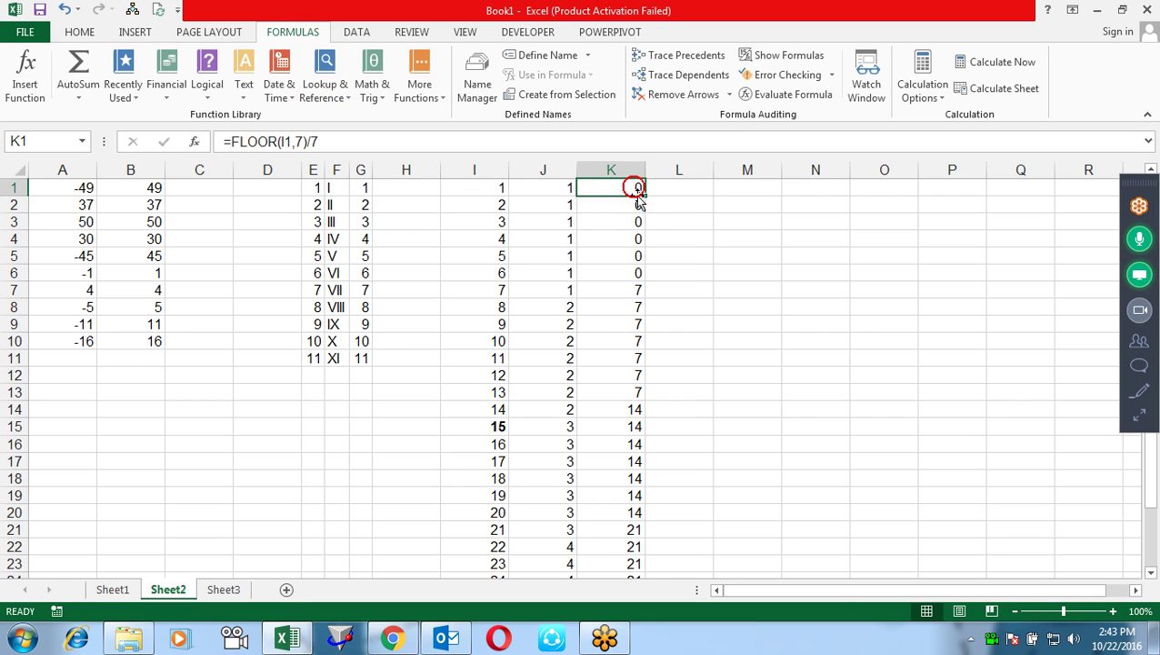
double_click(644, 194)
click(754, 346)
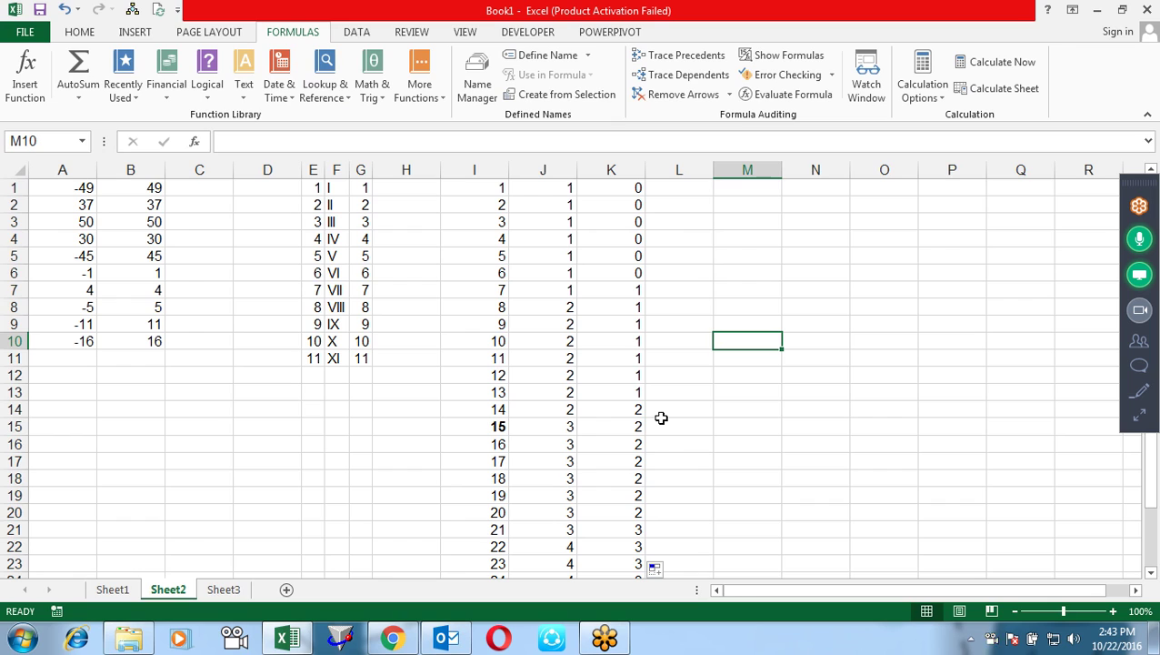
click(486, 429)
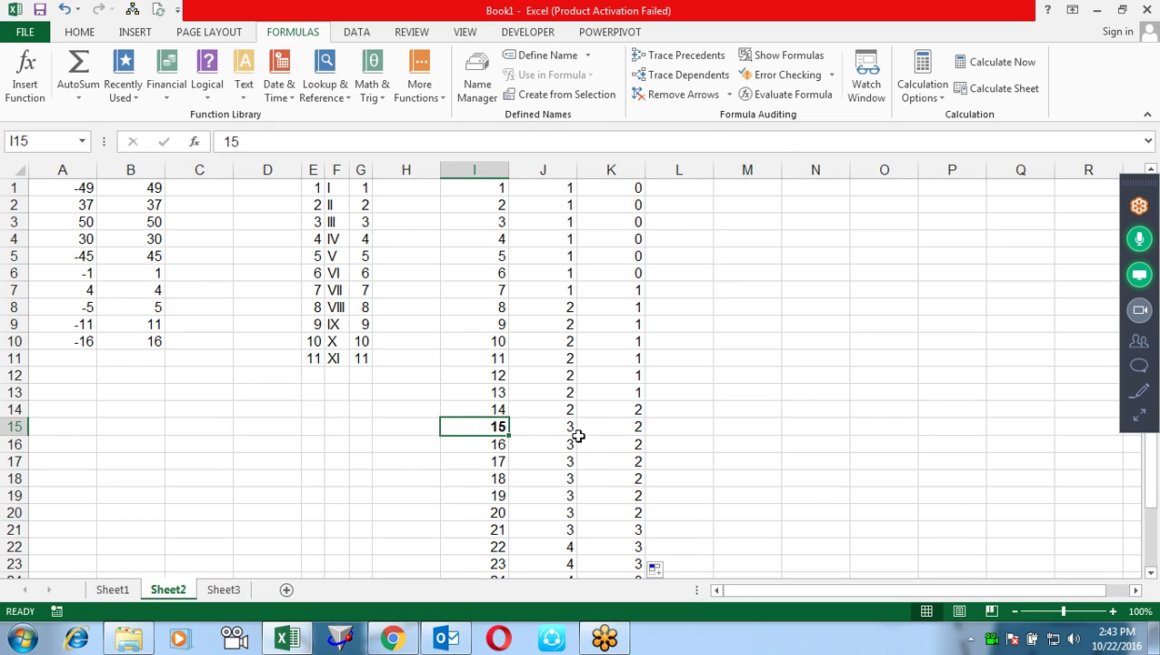
click(637, 427)
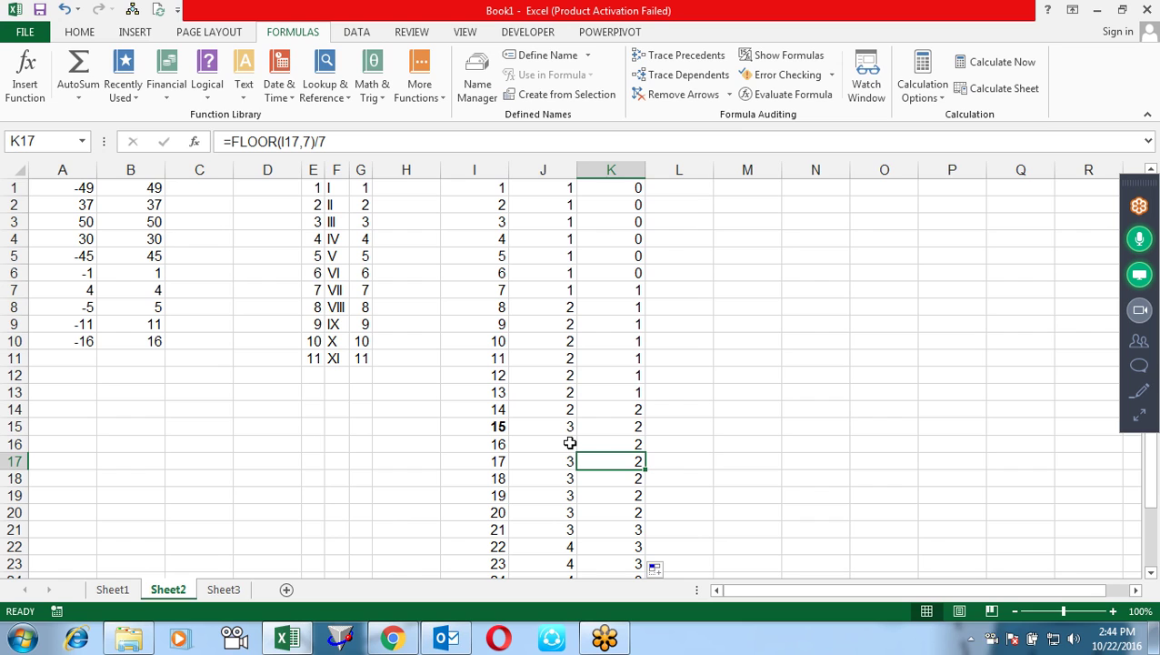
click(1144, 347)
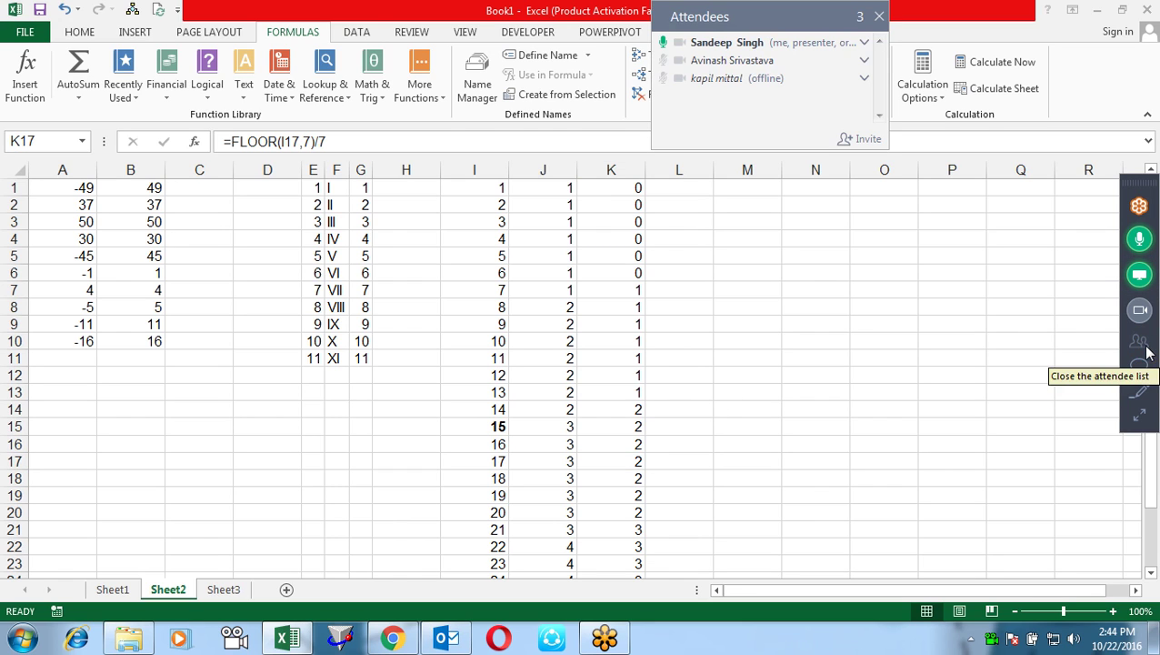
click(878, 16)
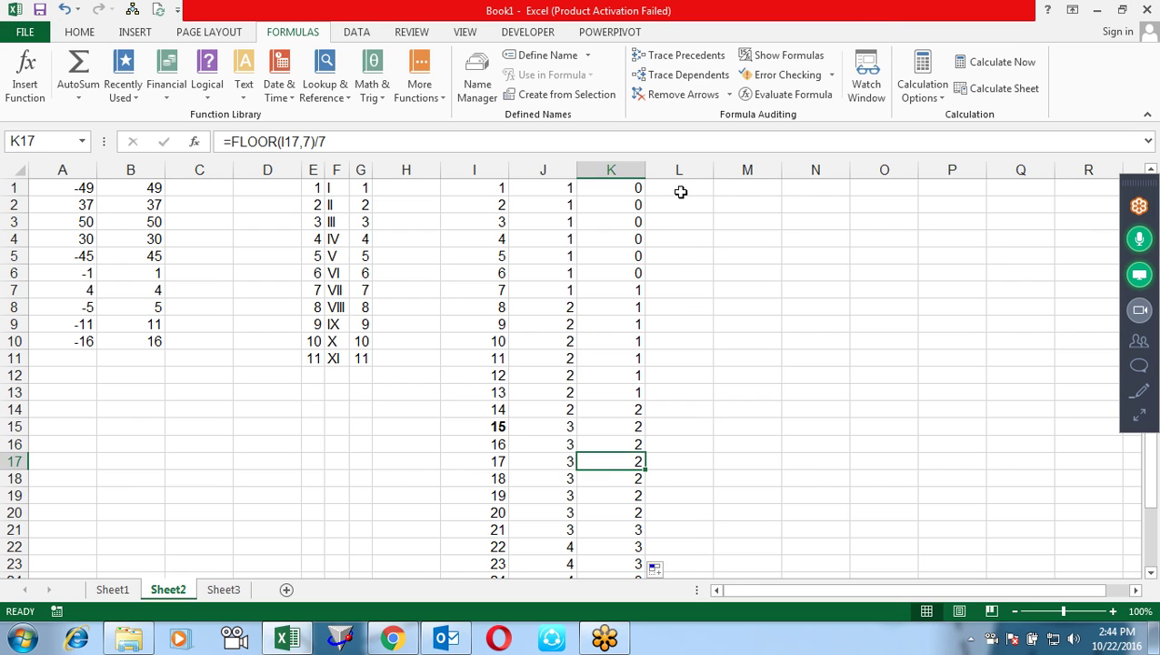
click(496, 188)
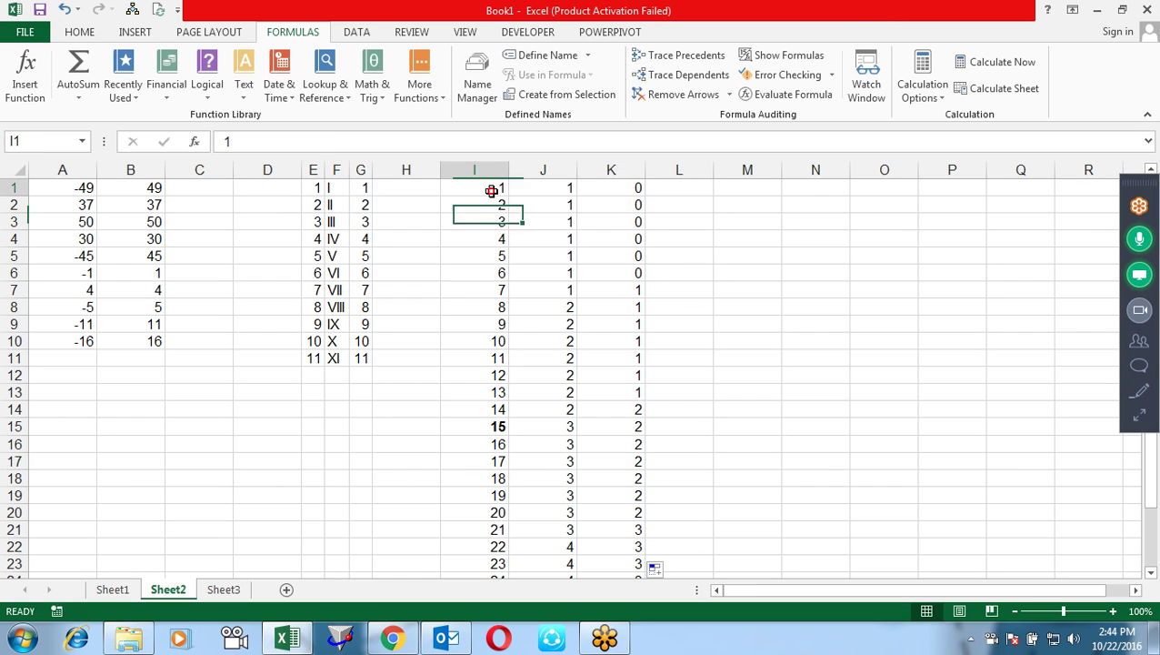
click(545, 204)
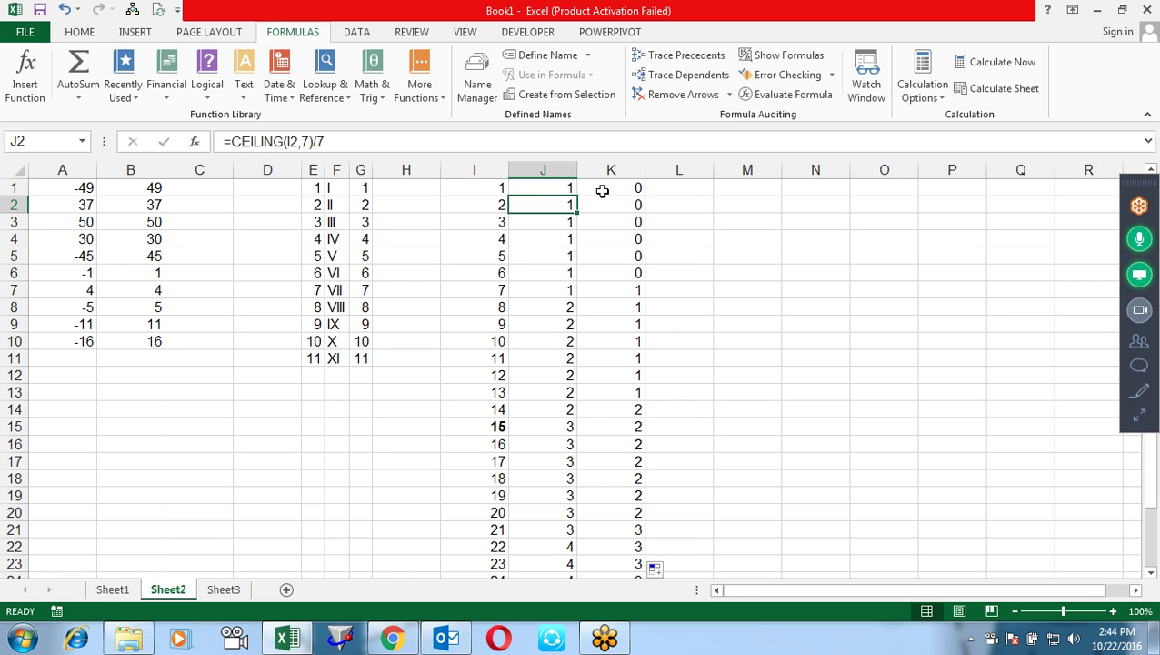
click(602, 191)
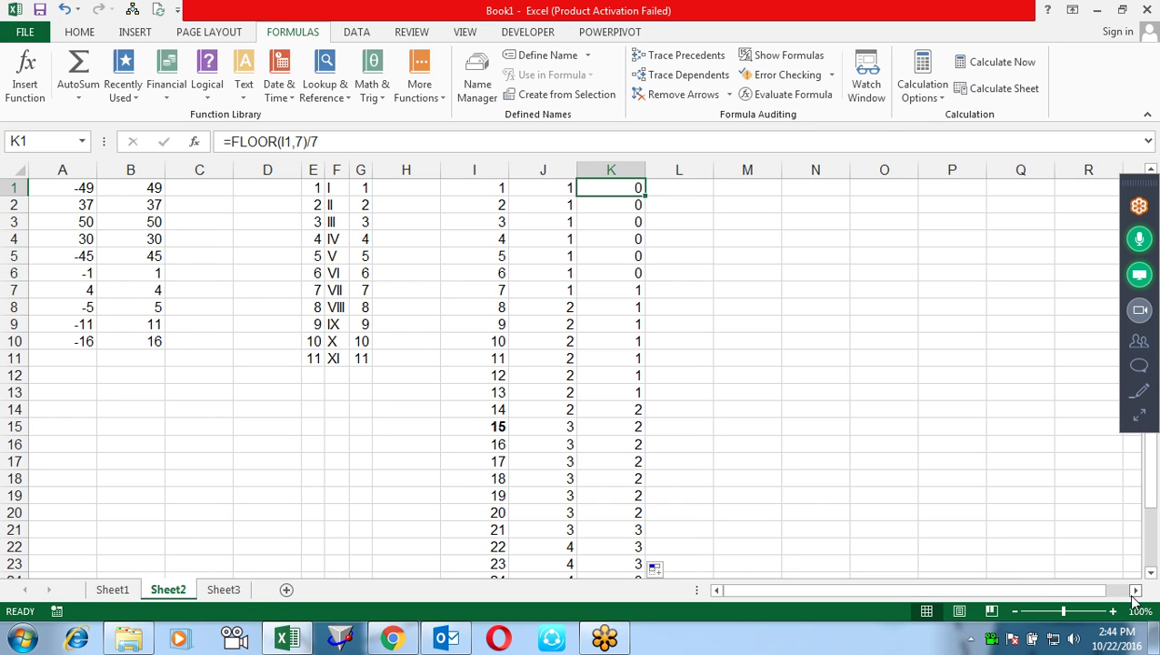
Step: Enter today's date, 10/22/2016, in A13 with Ctrl+;
click(91, 395)
key(ctrl+semicolon)
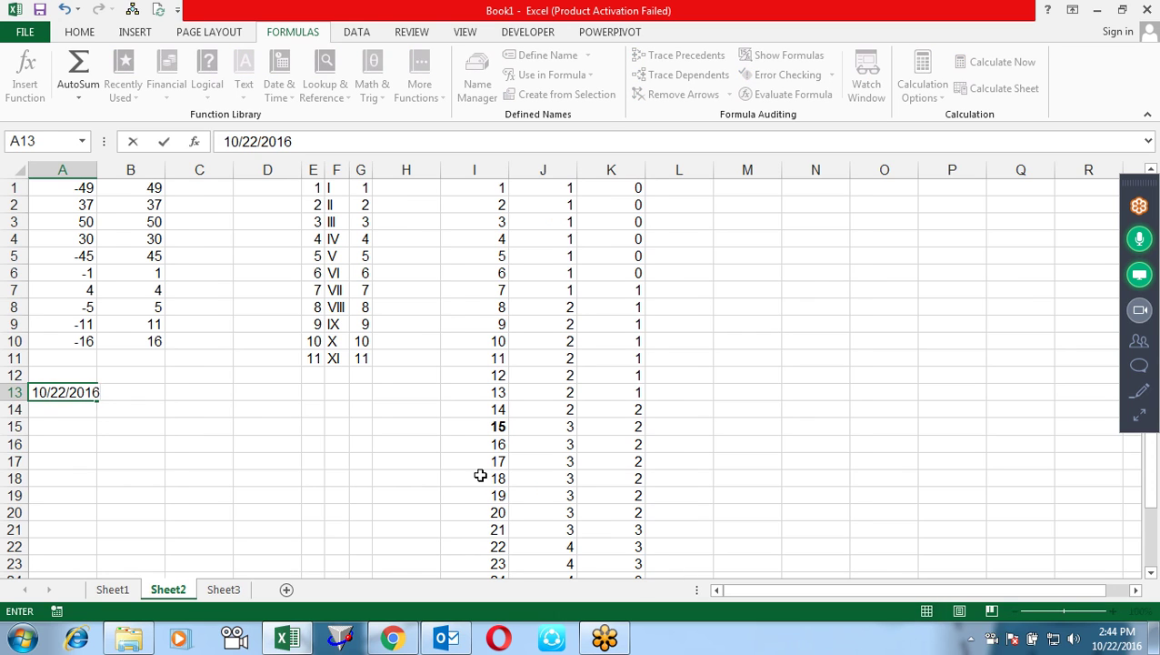
key(Return)
Step: In B13, build =DATE(YEAR(A13),MONTH(A13),1) to get the first day of A13's month
key(Up)
key(Right)
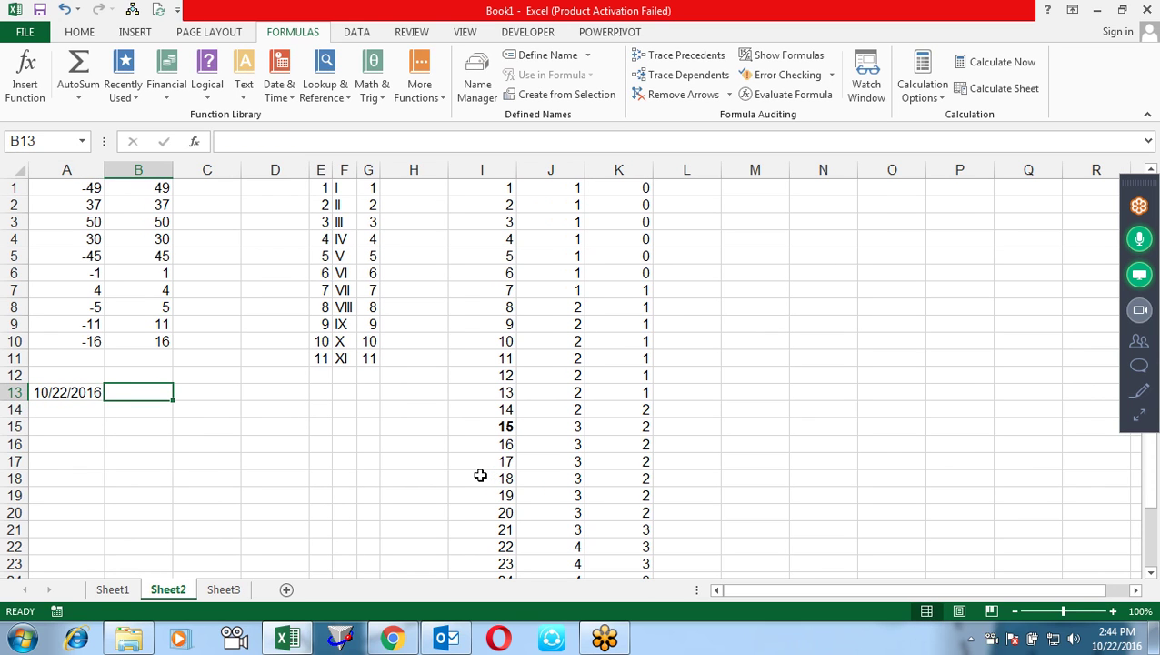
text(=date)
key(Tab)
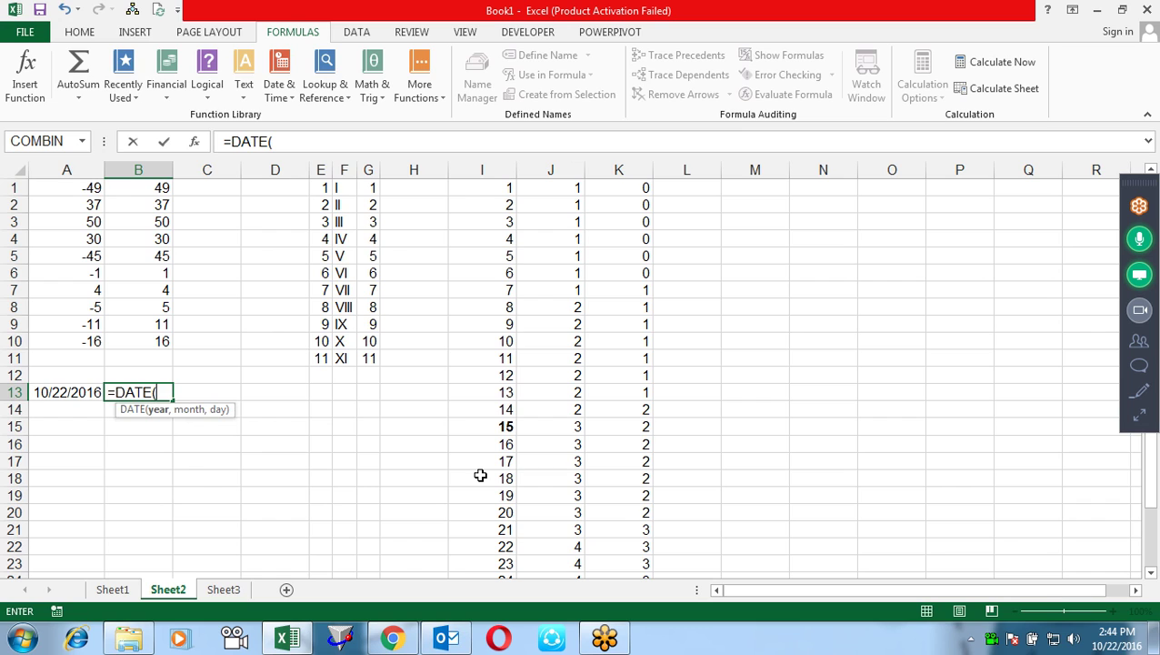
key(Left)
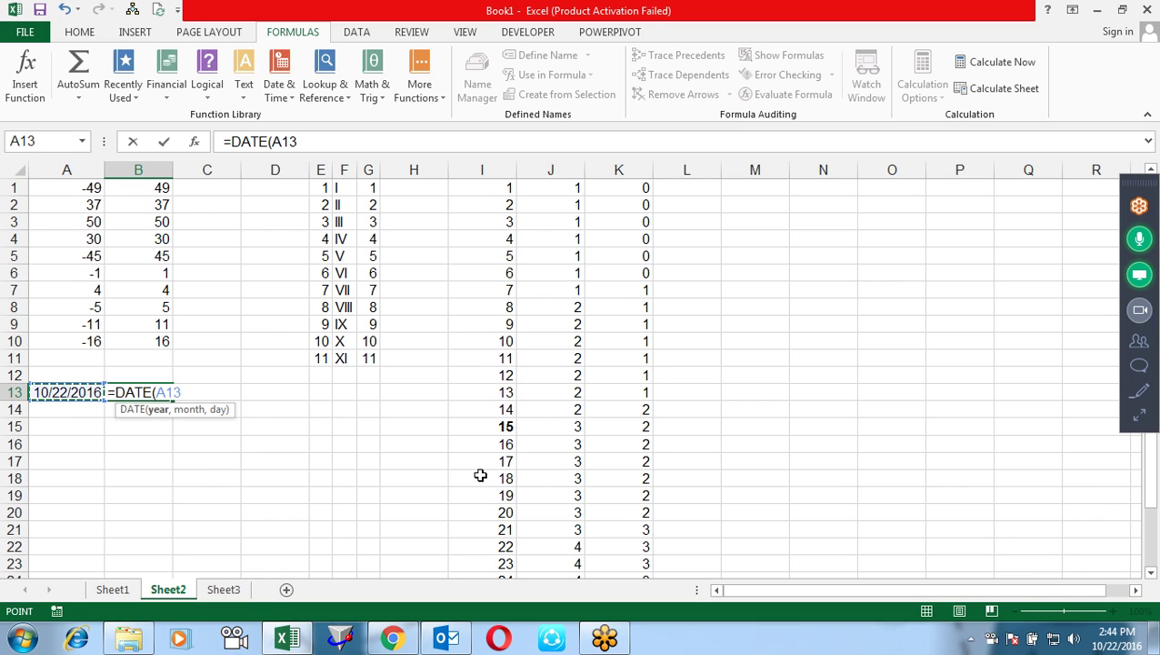
key(BackSpace)
key(BackSpace)
key(BackSpace)
text(yea)
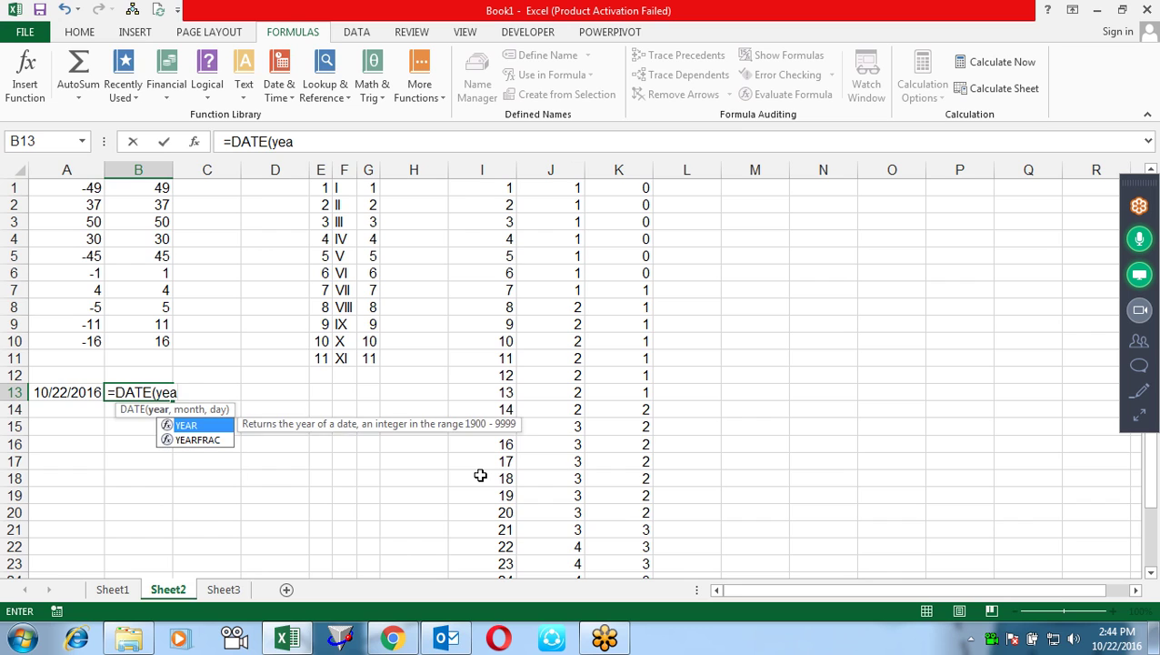
key(Tab)
key(Left)
text())
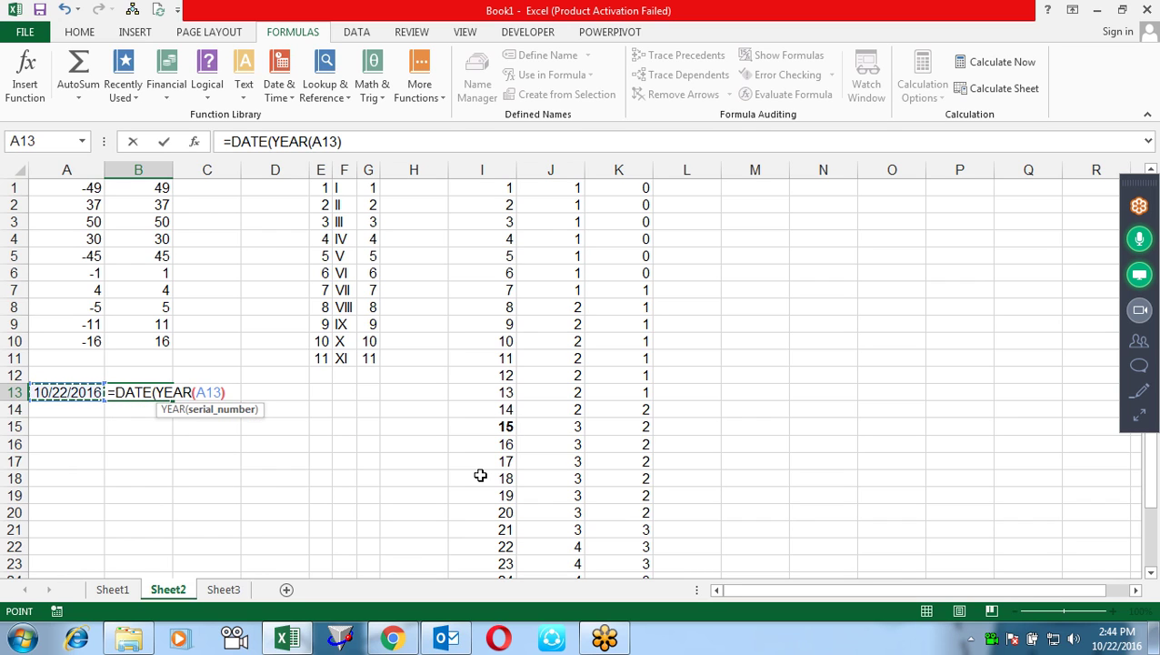
text(,mon)
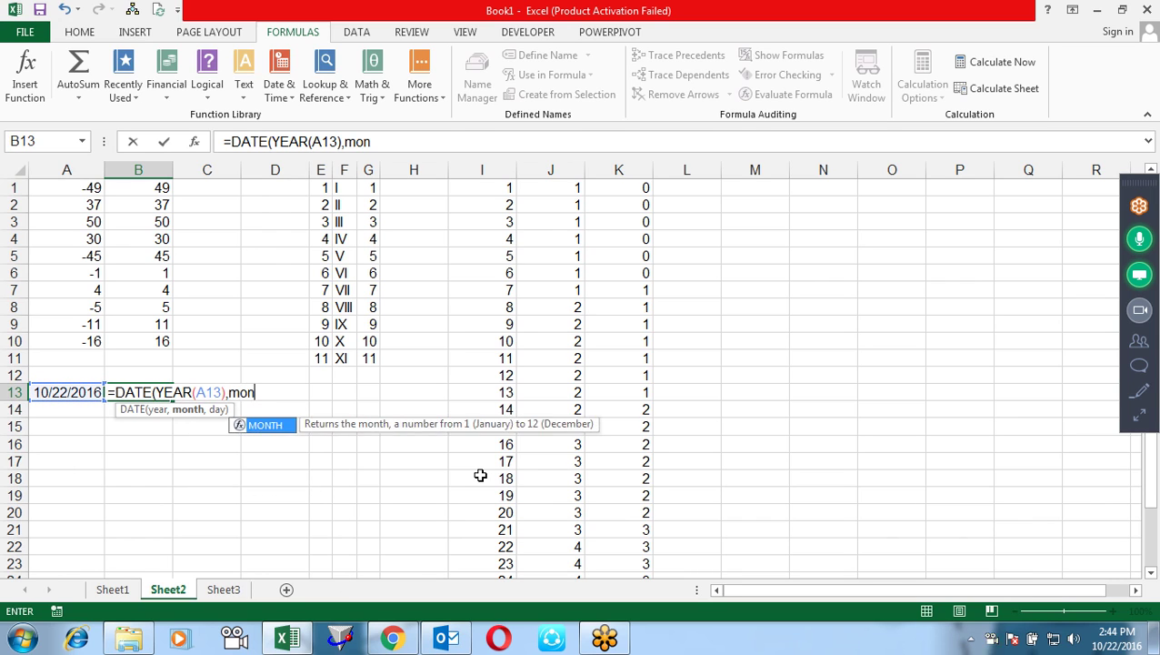
key(Tab)
key(Left)
text(),1))
Step: Commit the first-of-month formula, then wrap it in FLOOR(...,7) in B13
key(Return)
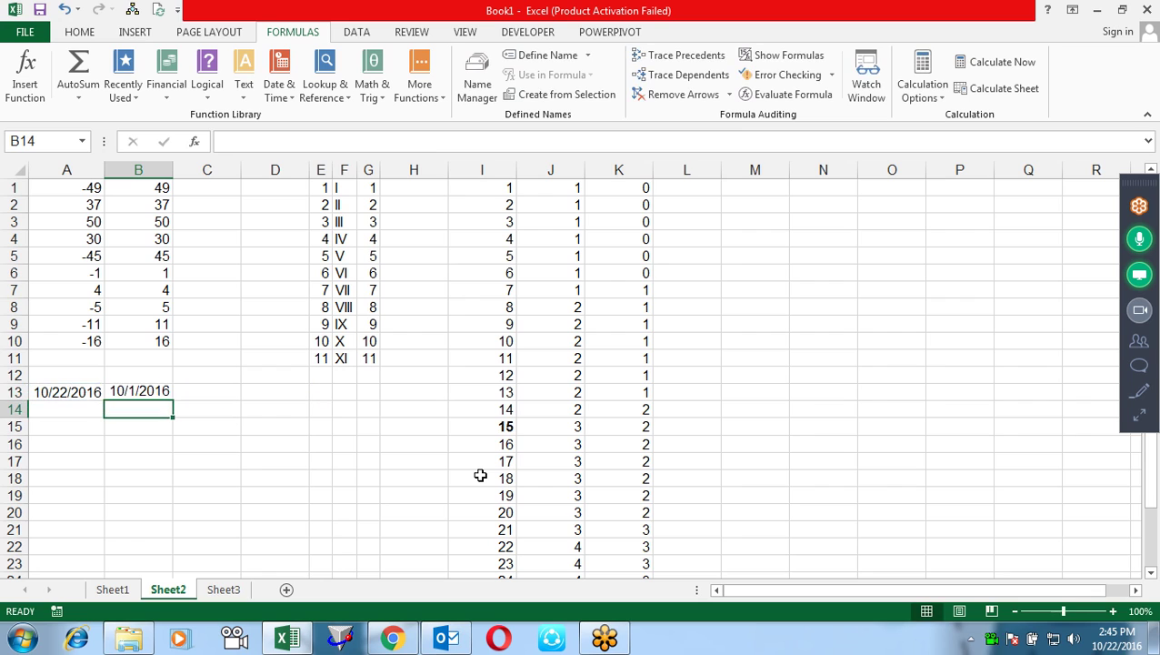
key(Up)
key(F2)
key(Left)
key(Left)
key(Left)
key(Left)
key(Left)
key(Left)
key(Left)
key(Left)
key(Left)
key(Left)
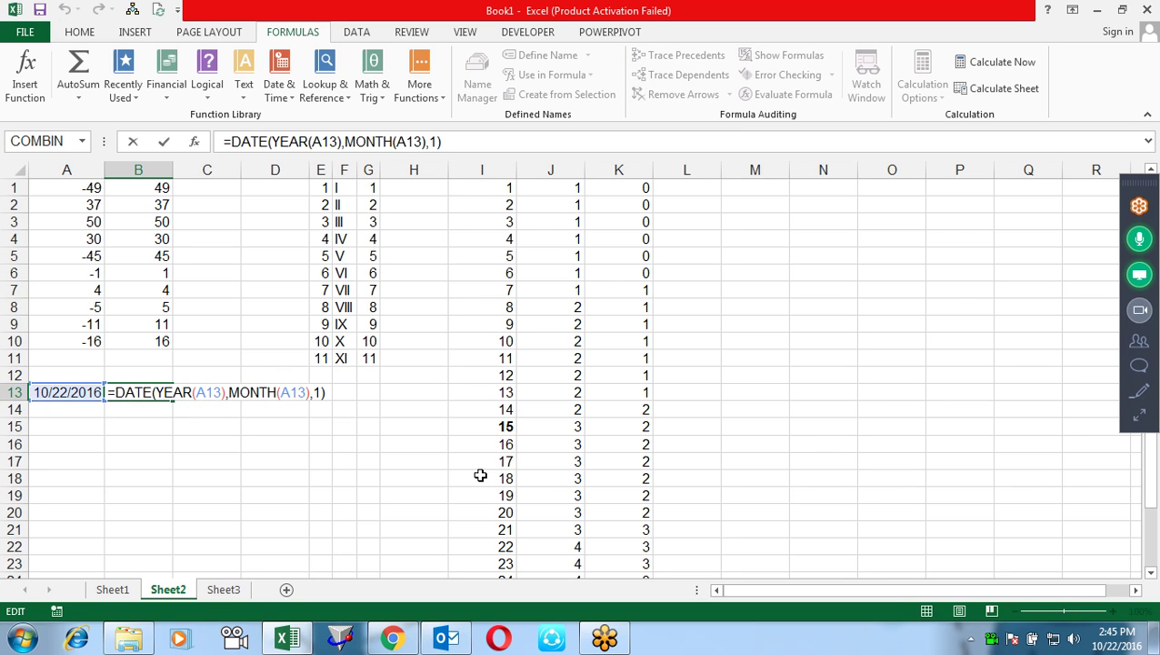
text(fl)
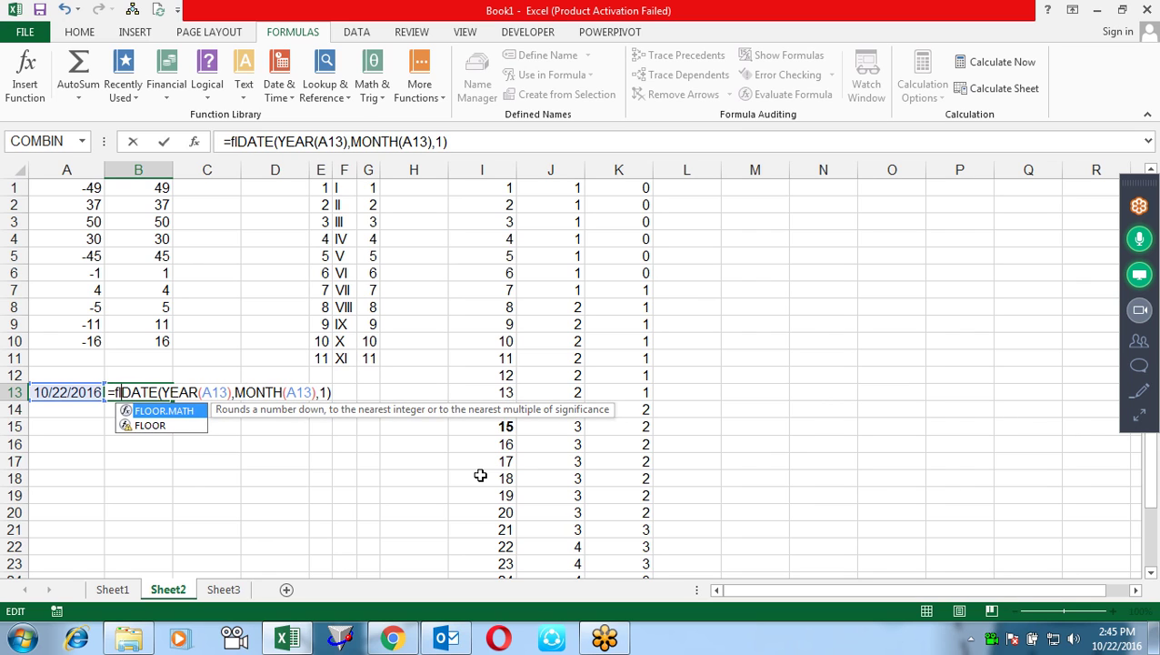
key(Down)
key(Tab)
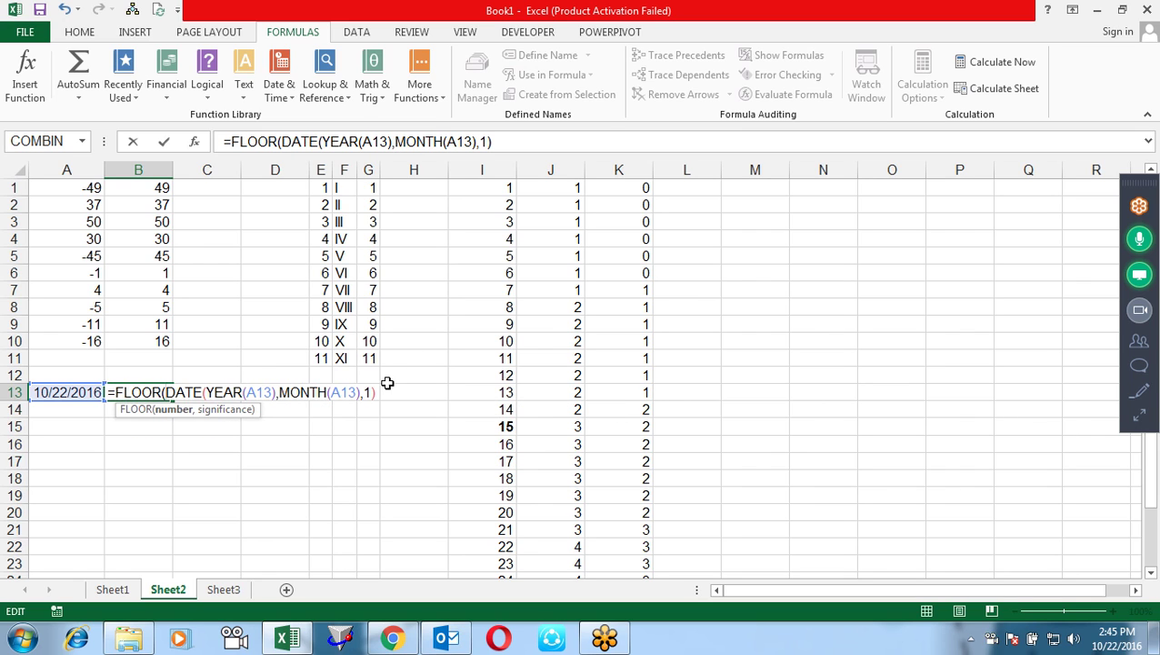
text(,7)
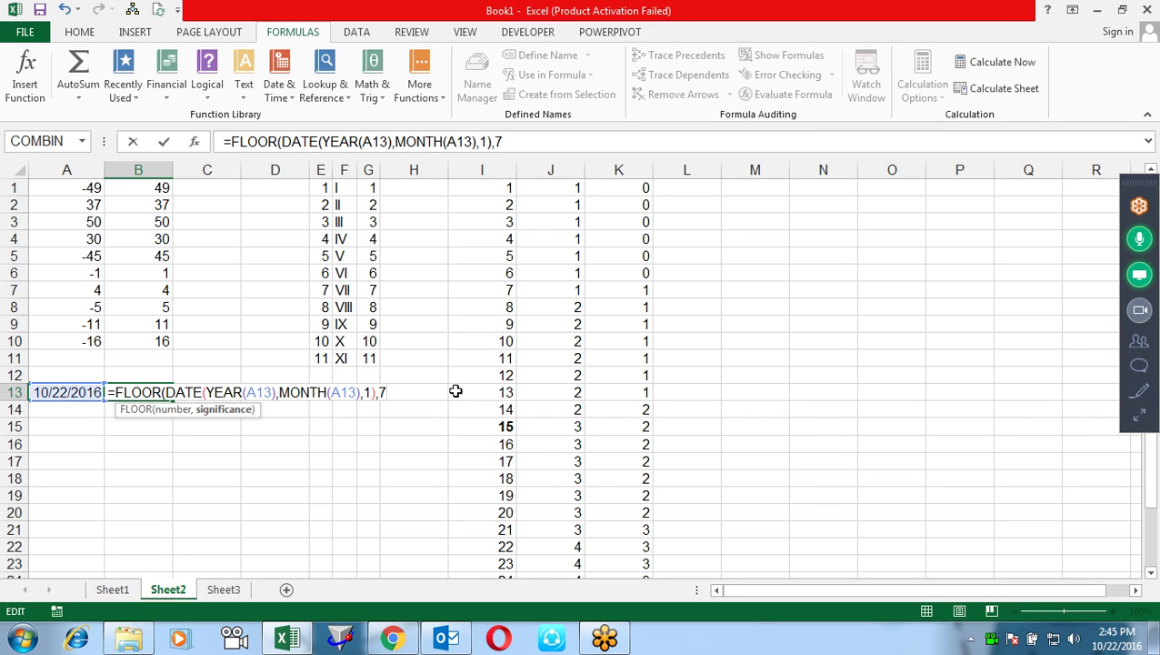
text())
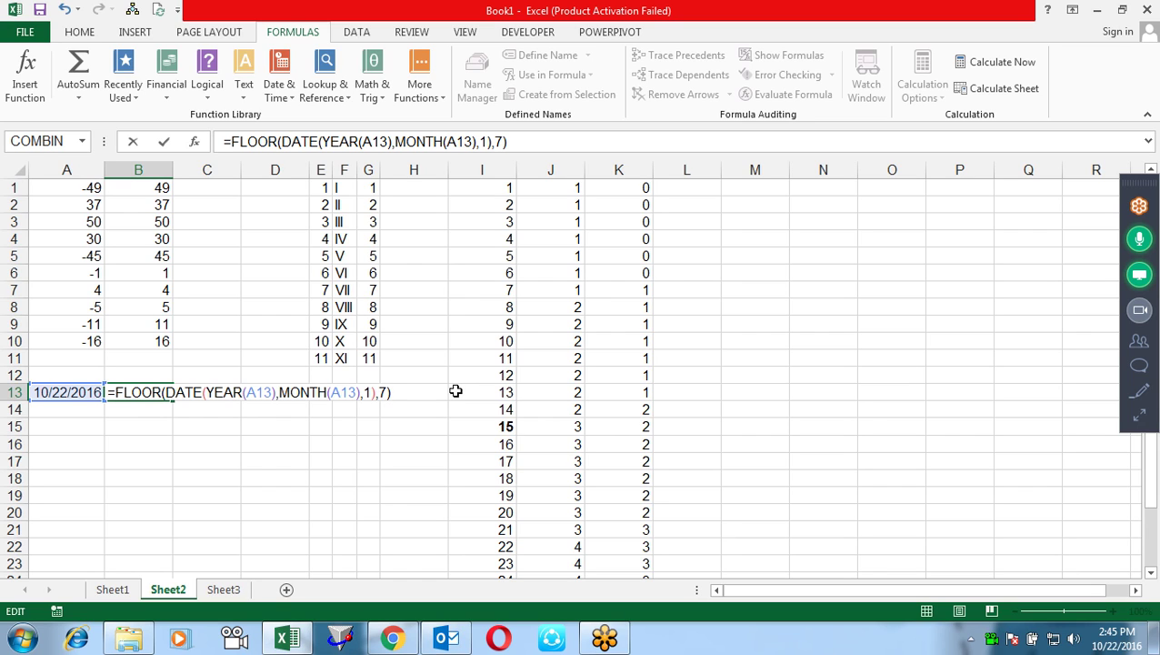
Step: Change the DATE day argument to 7 and format B13 as d-mmm-yy
click(370, 392)
key(BackSpace)
text(7)
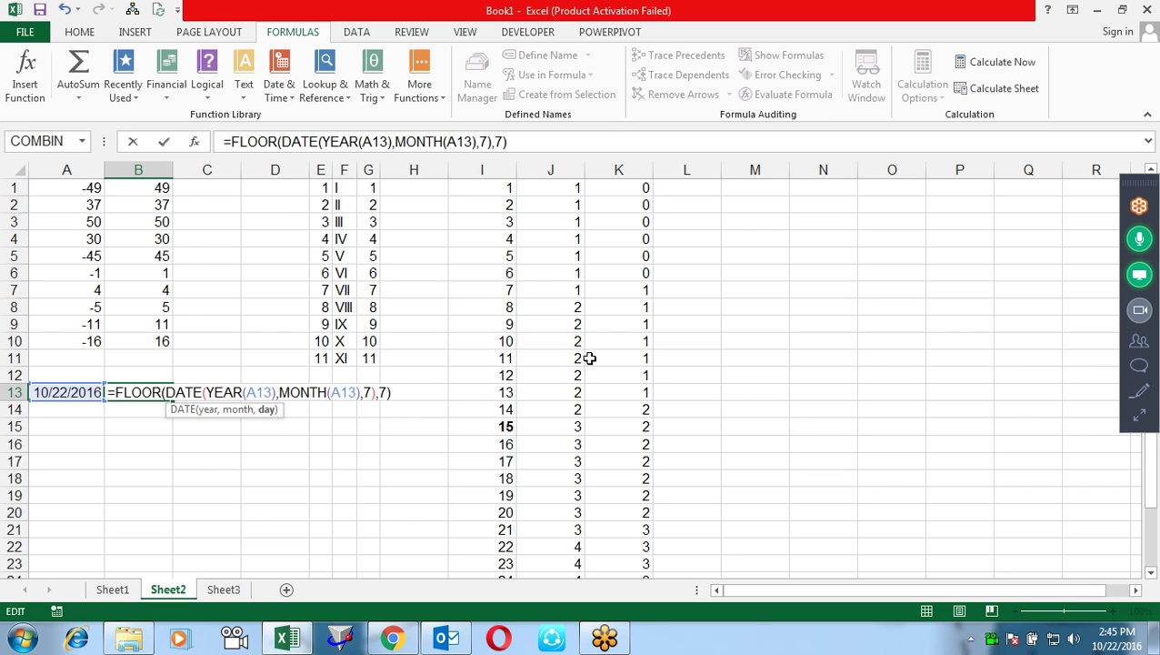
key(Return)
key(Up)
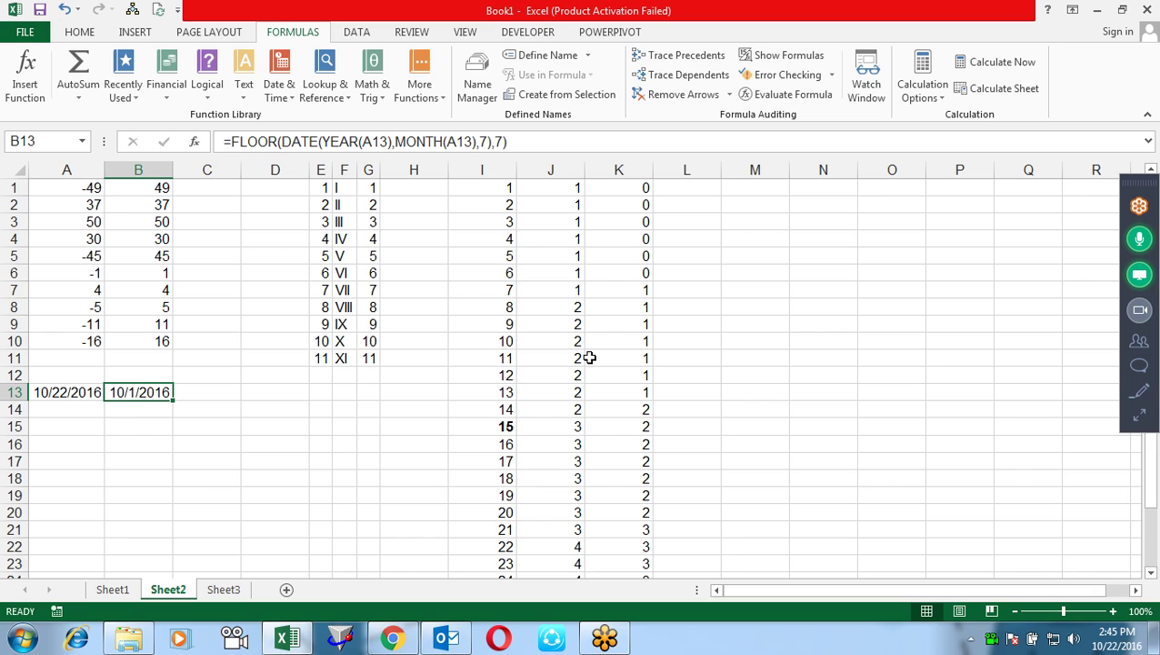
key(ctrl+shift+3)
Step: Change the day argument in B13's formula to 14
key(F2)
key(Left)
key(Left)
key(Left)
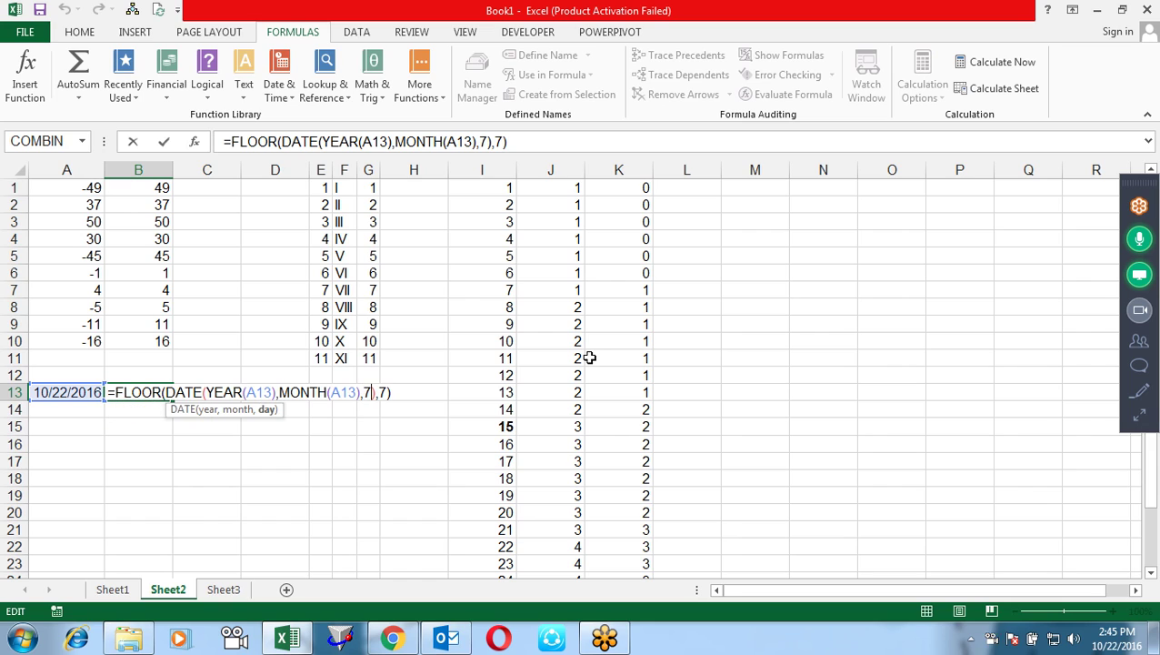
key(BackSpace)
text(1)
text(7)
key(BackSpace)
text(4)
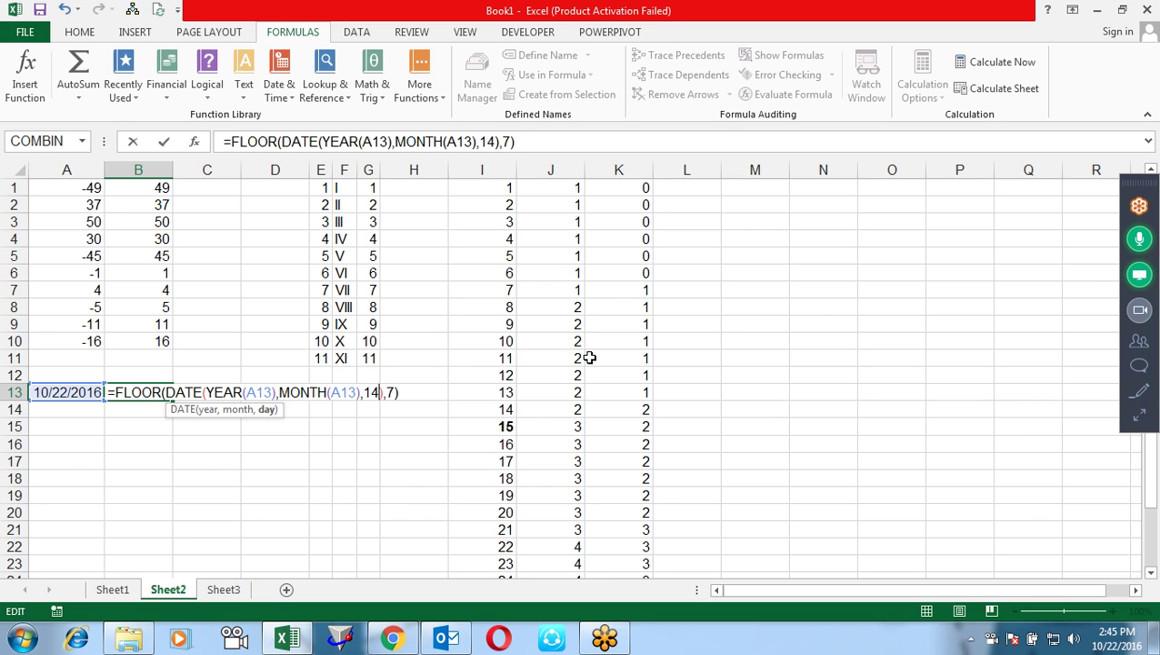
key(Return)
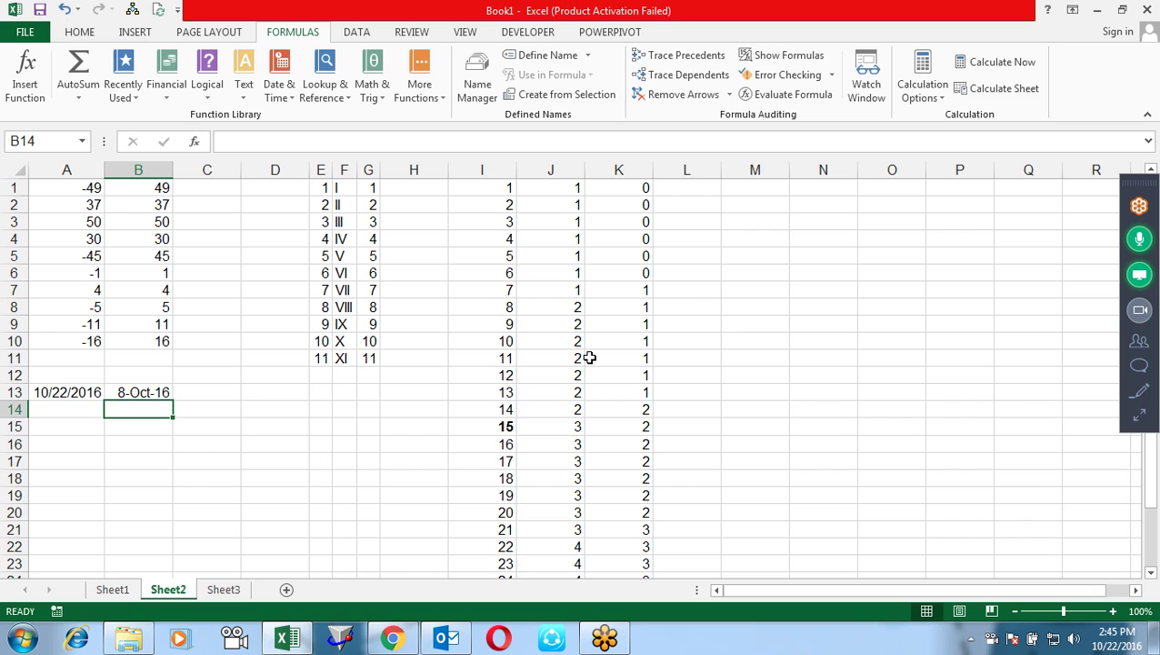
Step: Check October's dates on the calendar and set the day argument to 21, showing 15-Oct-16
click(1117, 638)
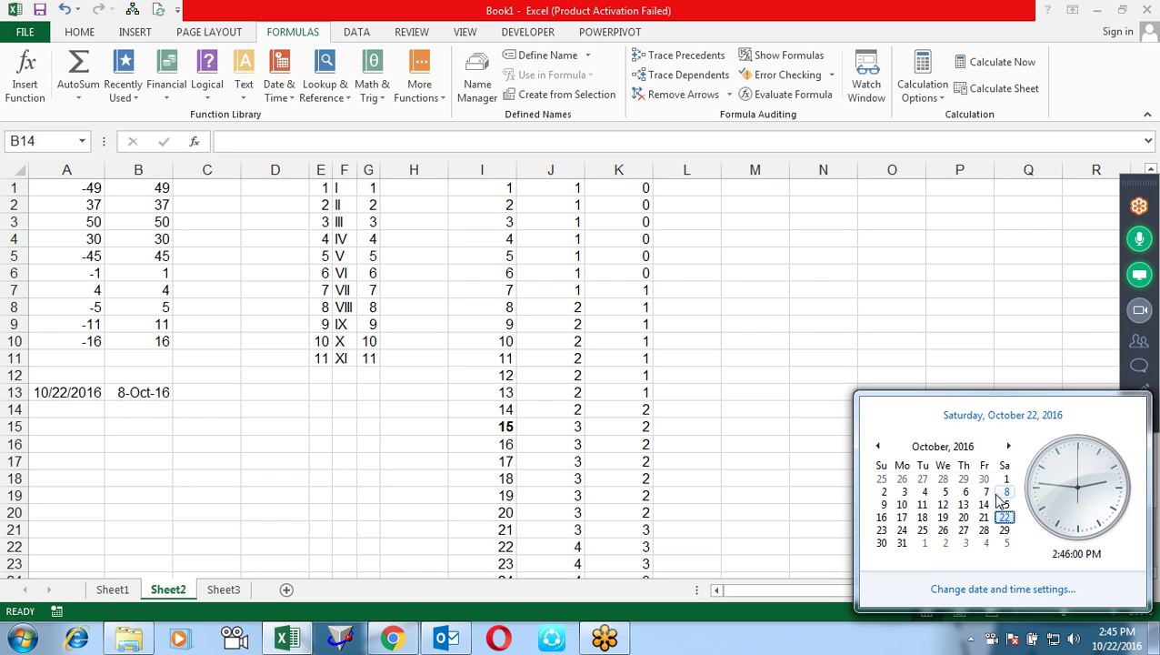
click(169, 412)
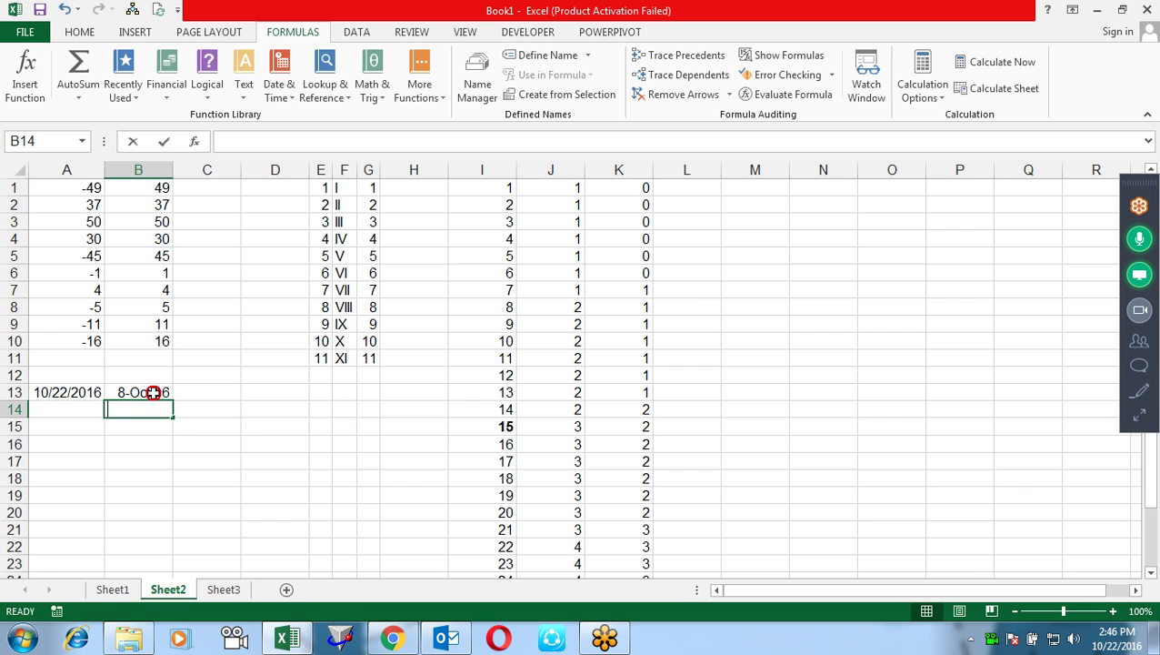
click(155, 392)
key(F2)
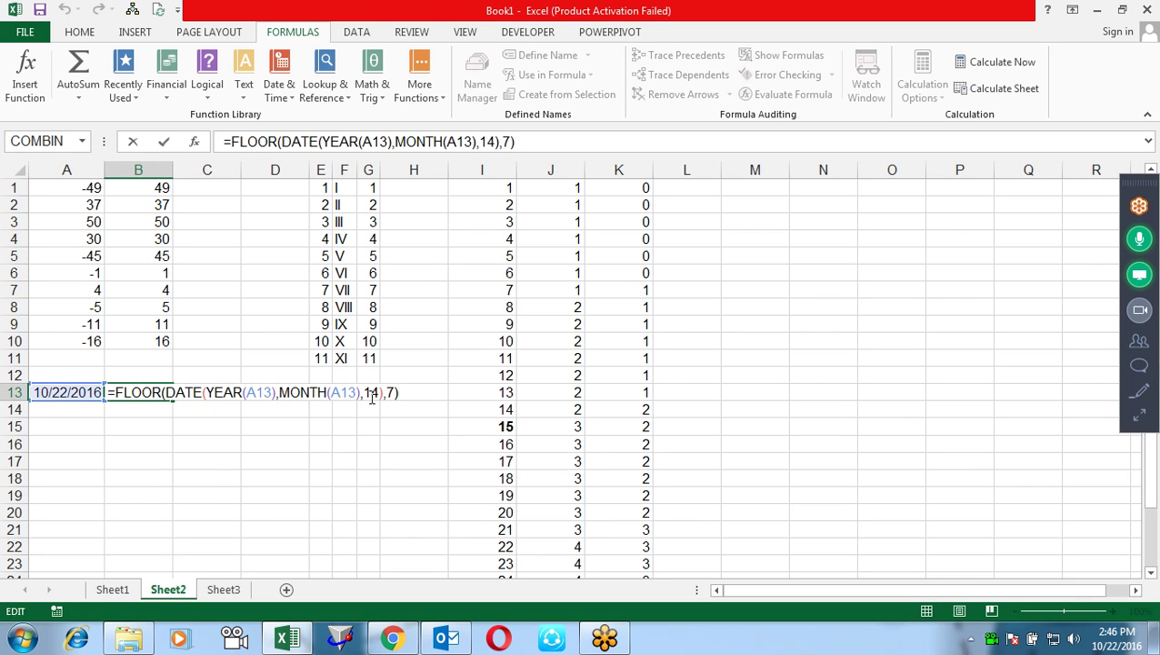
double_click(368, 391)
text(201)
key(Return)
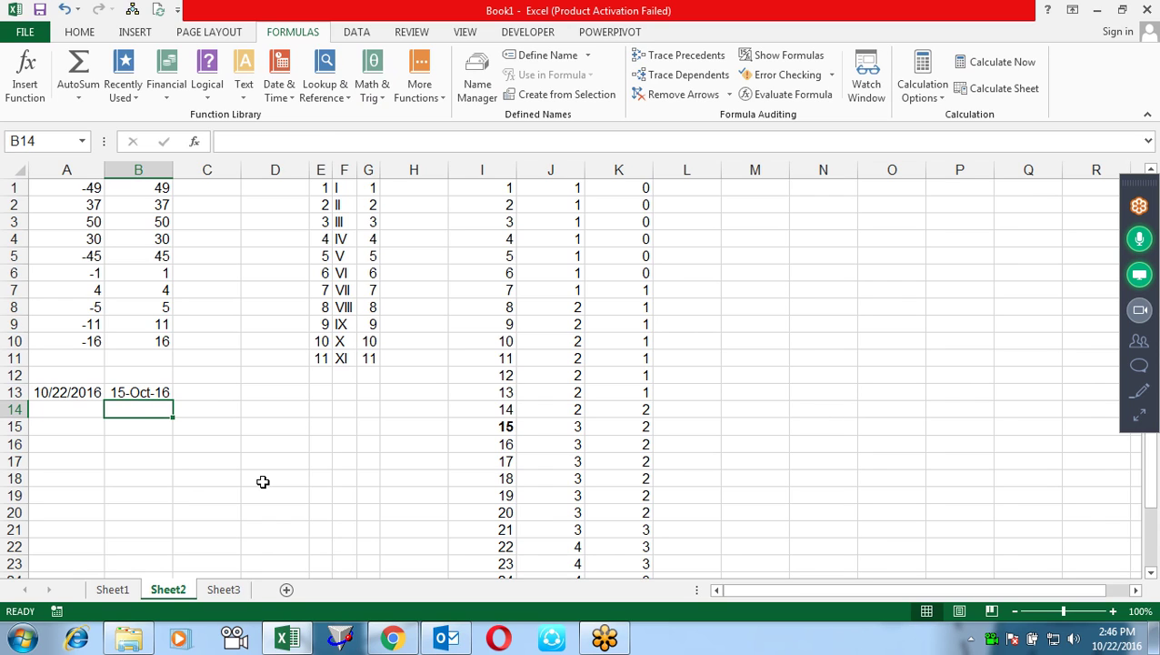
click(647, 186)
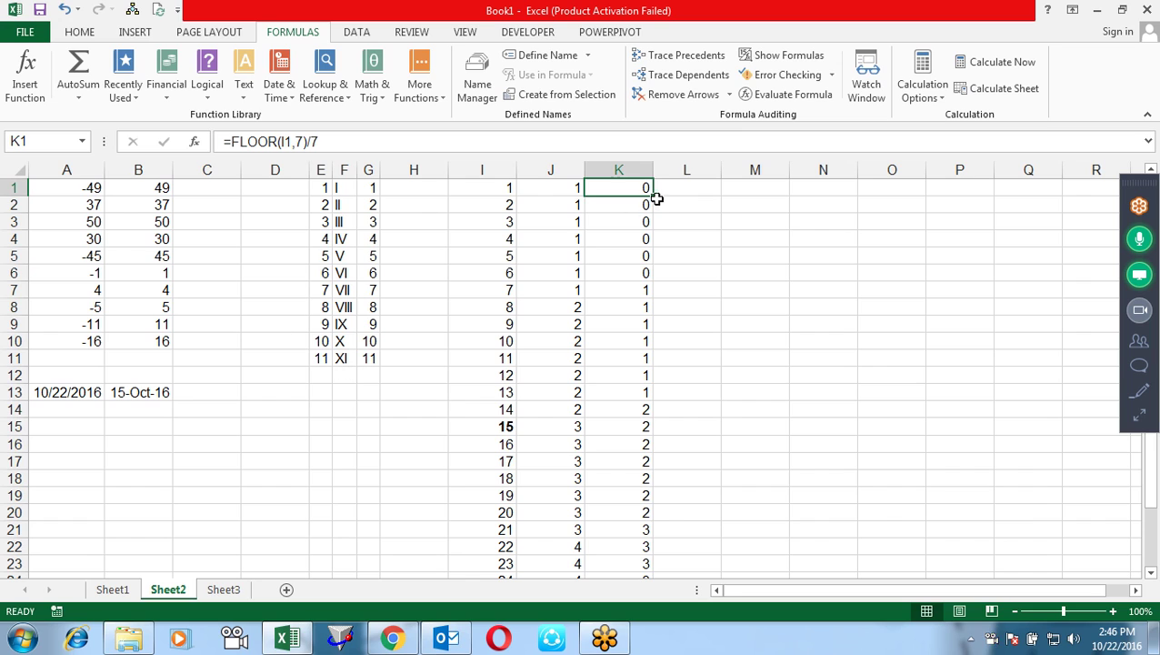
Step: Change K1 to =FLOOR(I1,7) by removing the division by 7, and fill it down column K
click(664, 186)
click(577, 186)
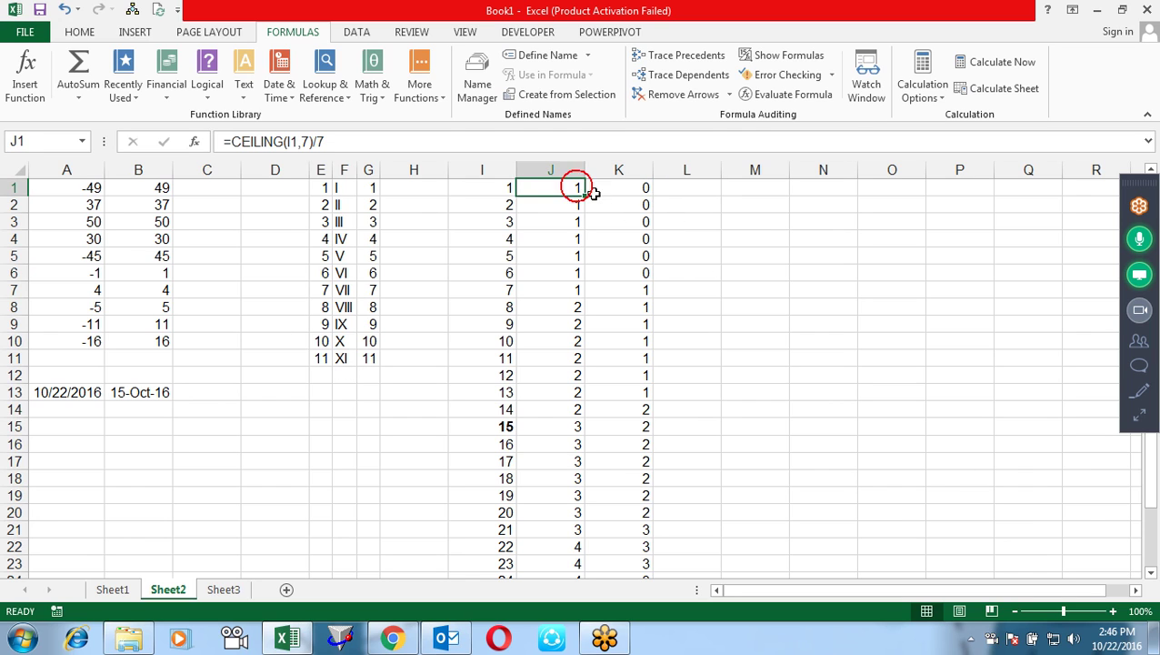
click(617, 186)
key(F2)
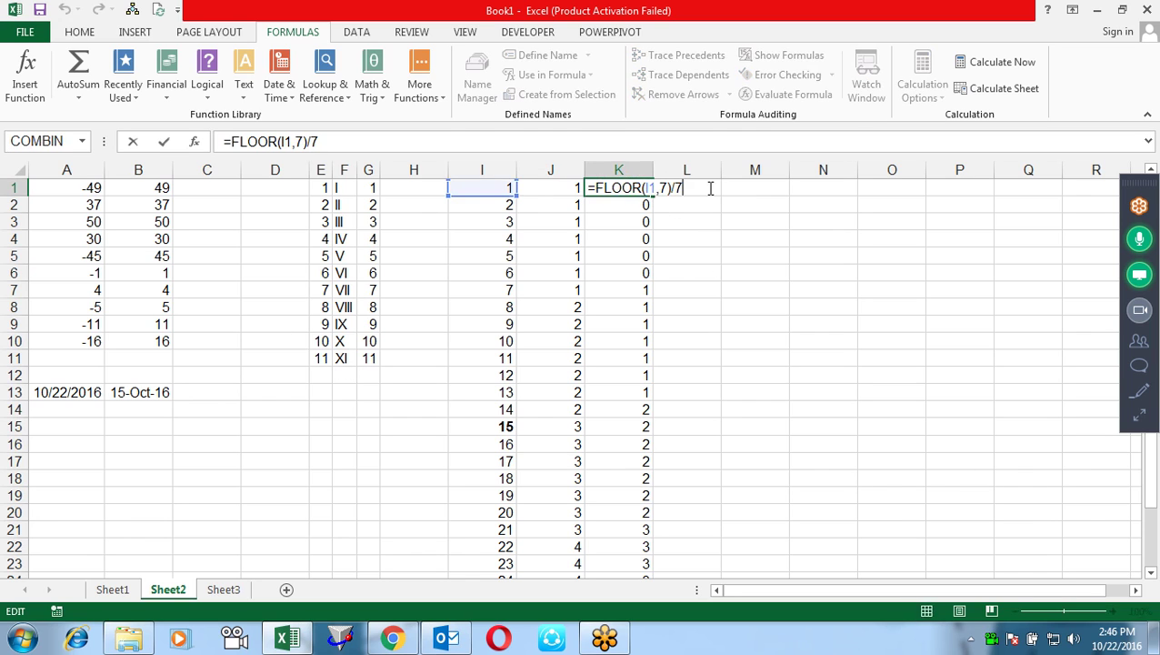
key(BackSpace)
key(BackSpace)
key(Return)
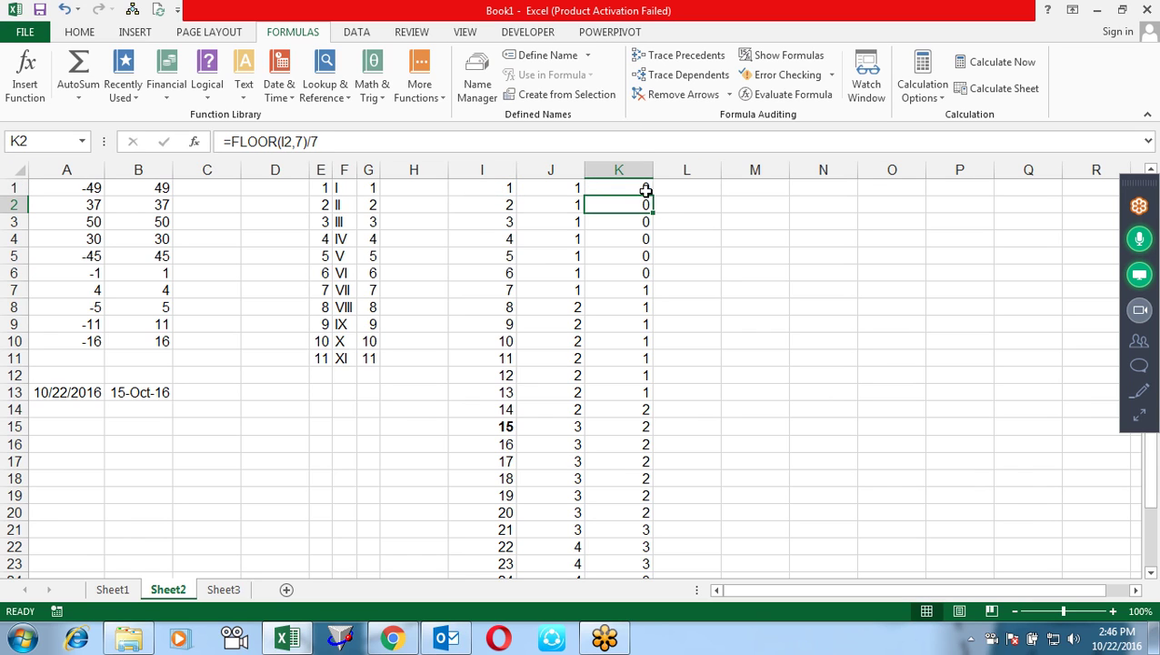
click(645, 190)
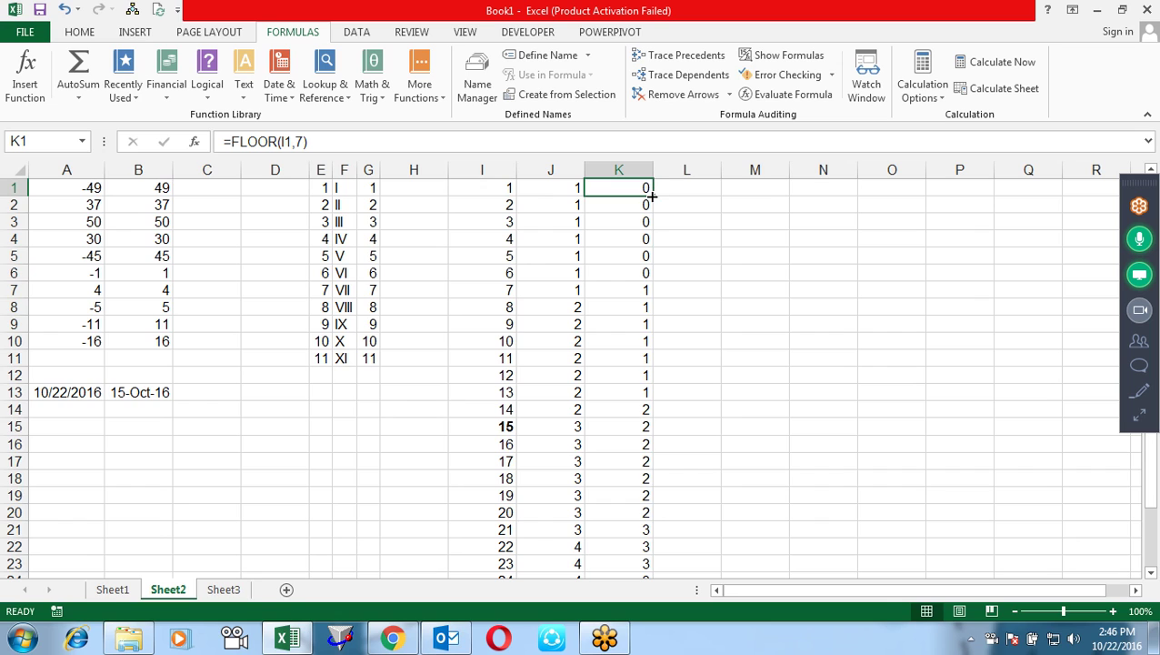
double_click(653, 196)
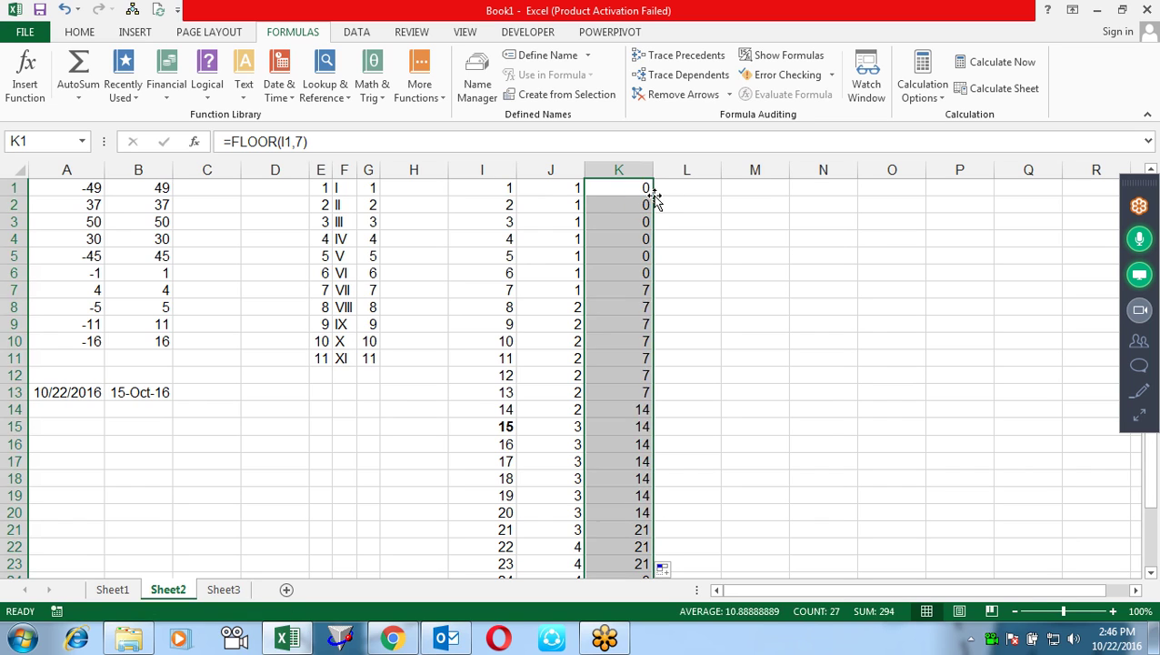
click(748, 255)
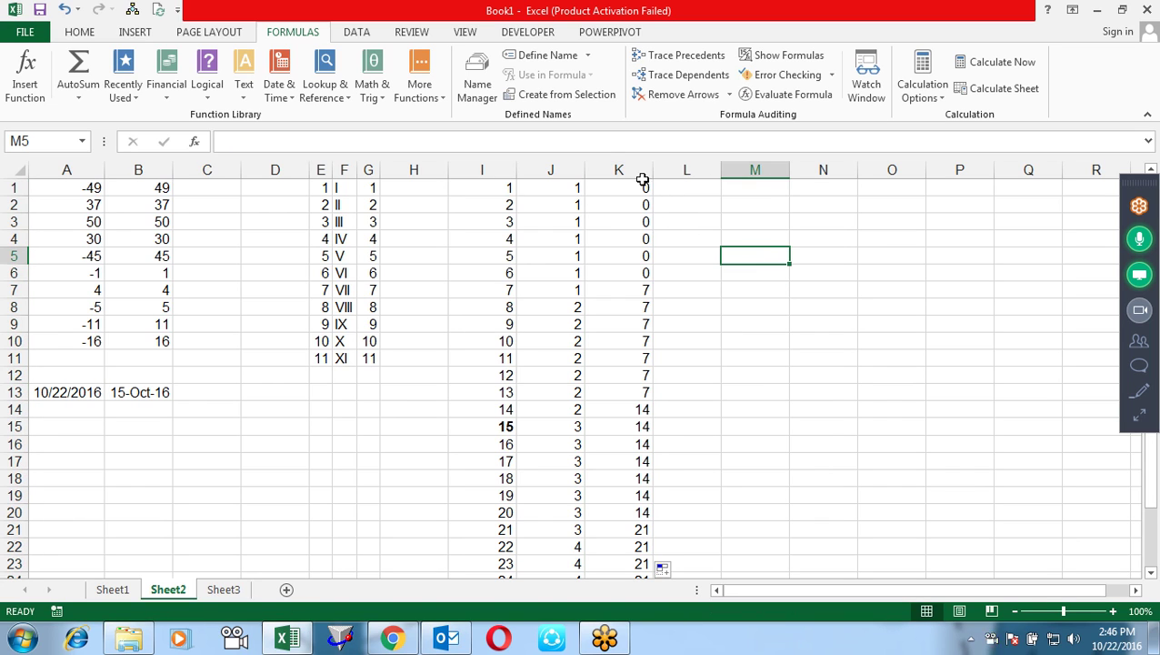
click(640, 291)
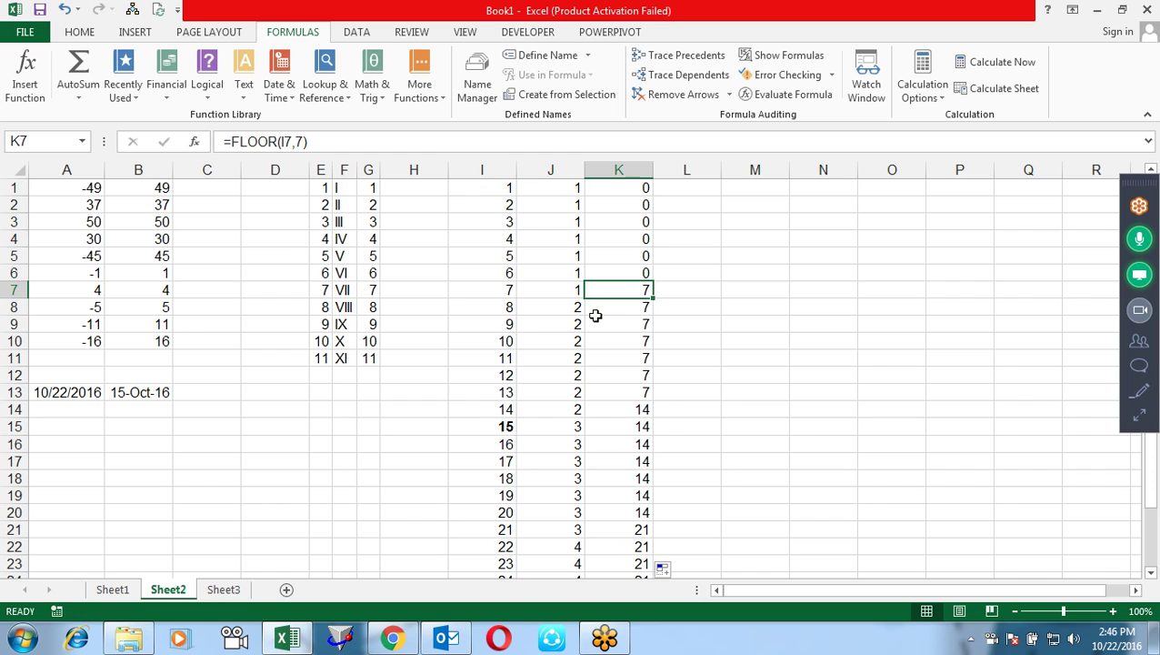
Step: Format column I's numbers down to row 27 as d-mmm-yy dates
click(487, 189)
drag(491, 198, 482, 323)
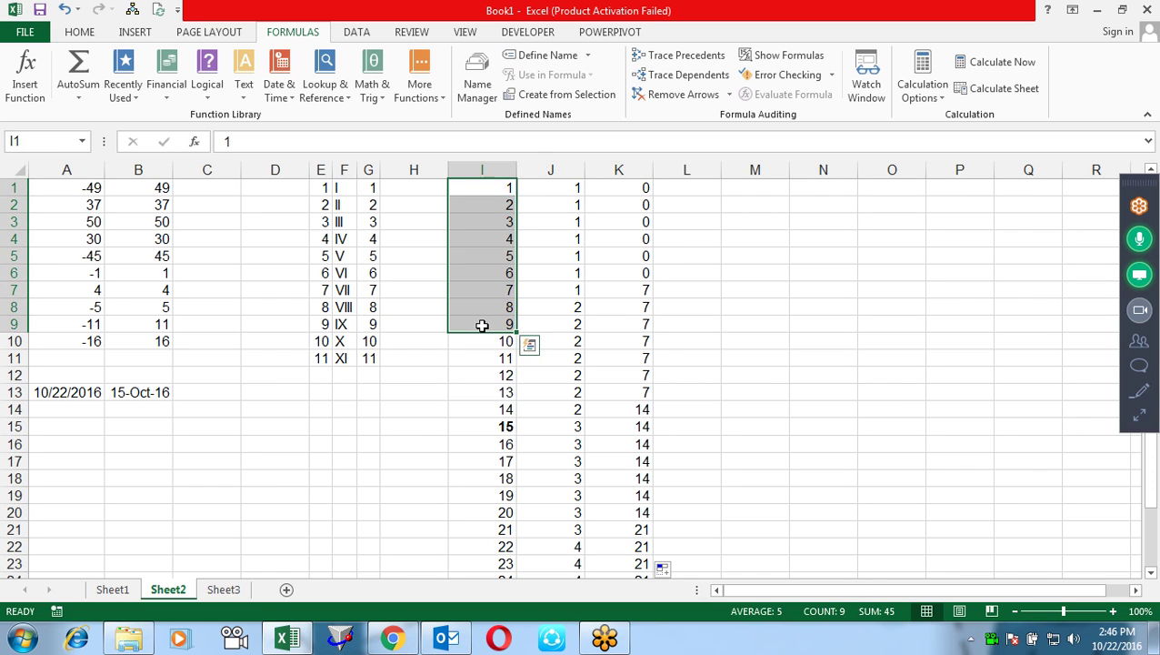
key(ctrl+shift+Down)
key(ctrl+shift+3)
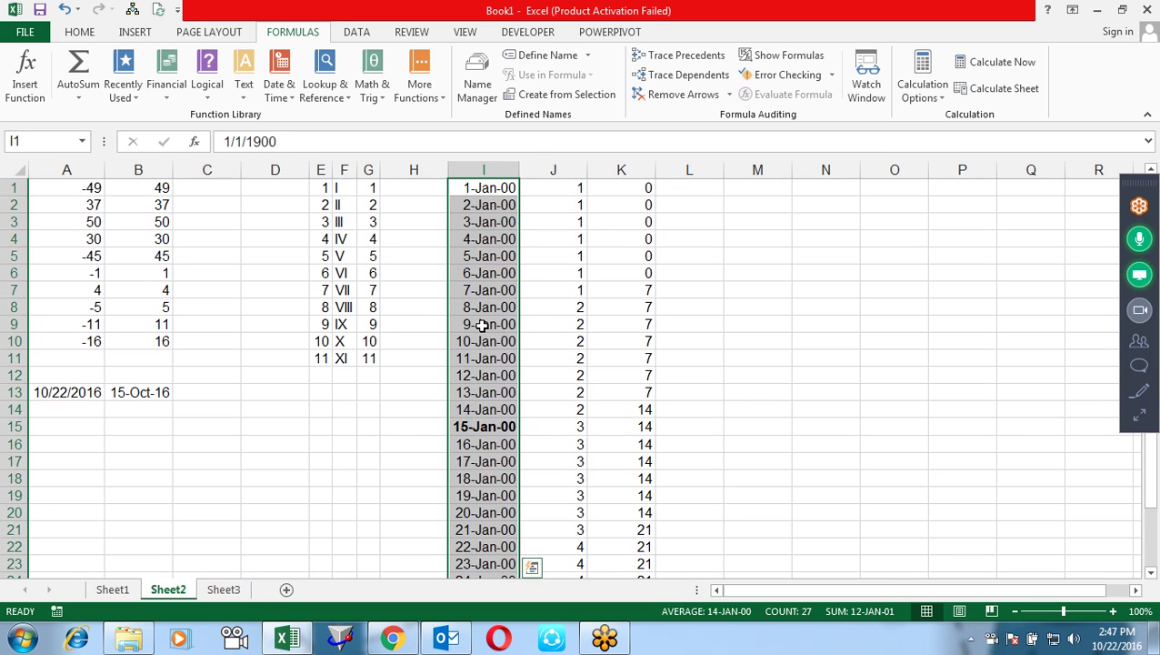
click(741, 288)
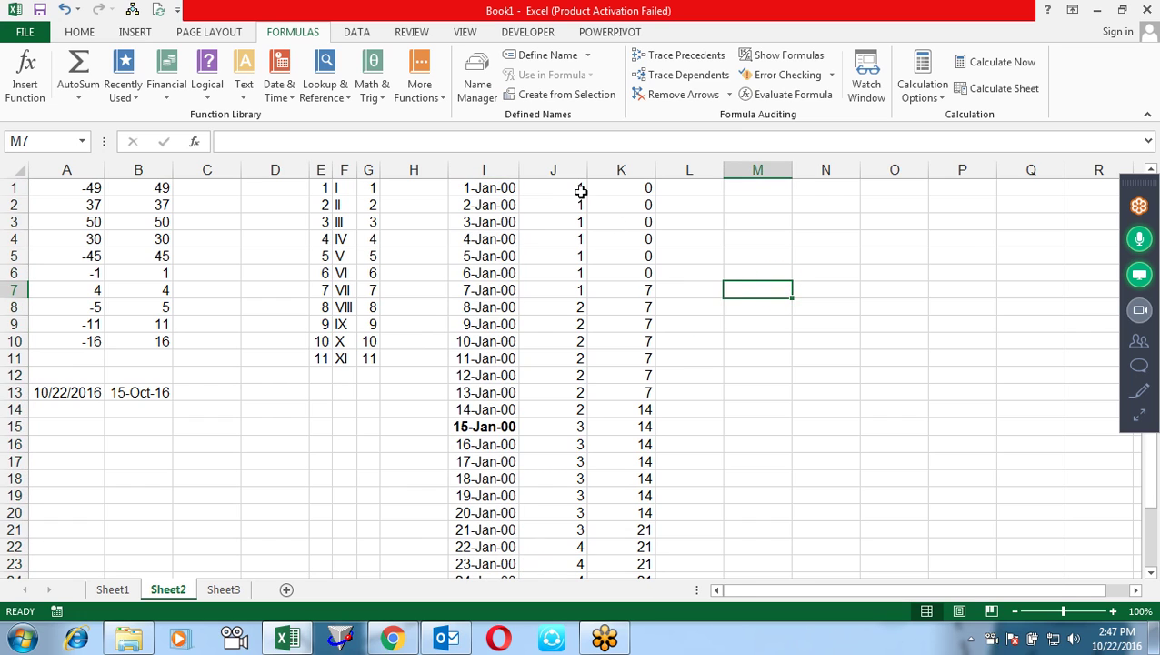
drag(492, 290, 643, 294)
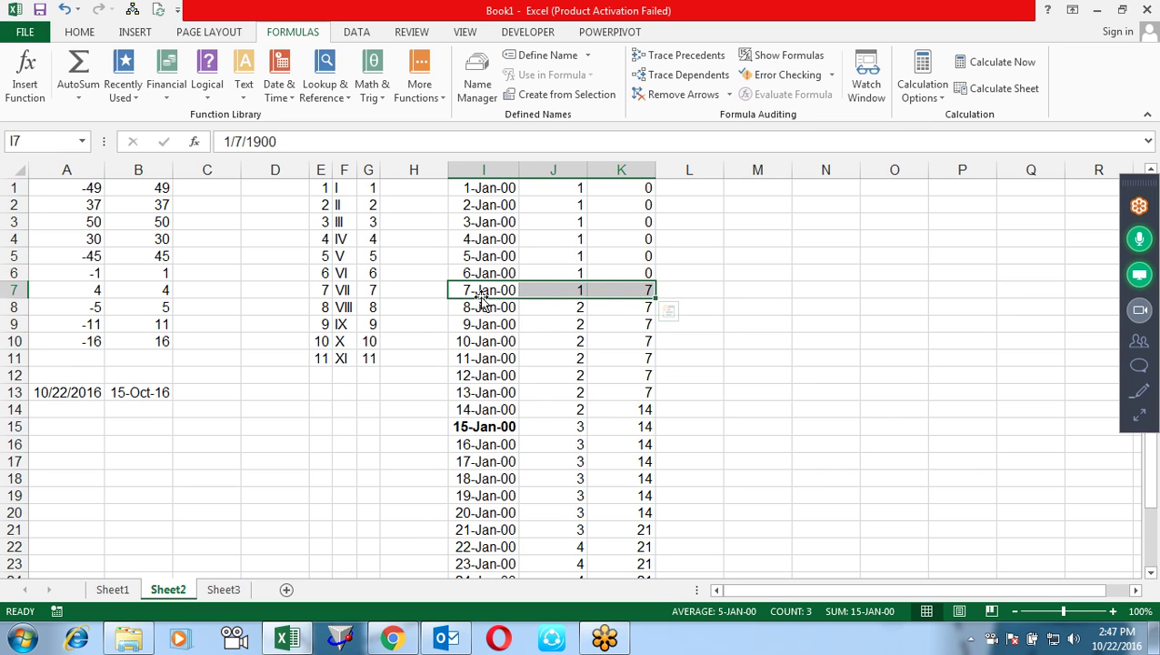
Step: Enter =TEXT(I7,"ddd") in L7 to show the weekday Sat
click(686, 289)
text(fd=)
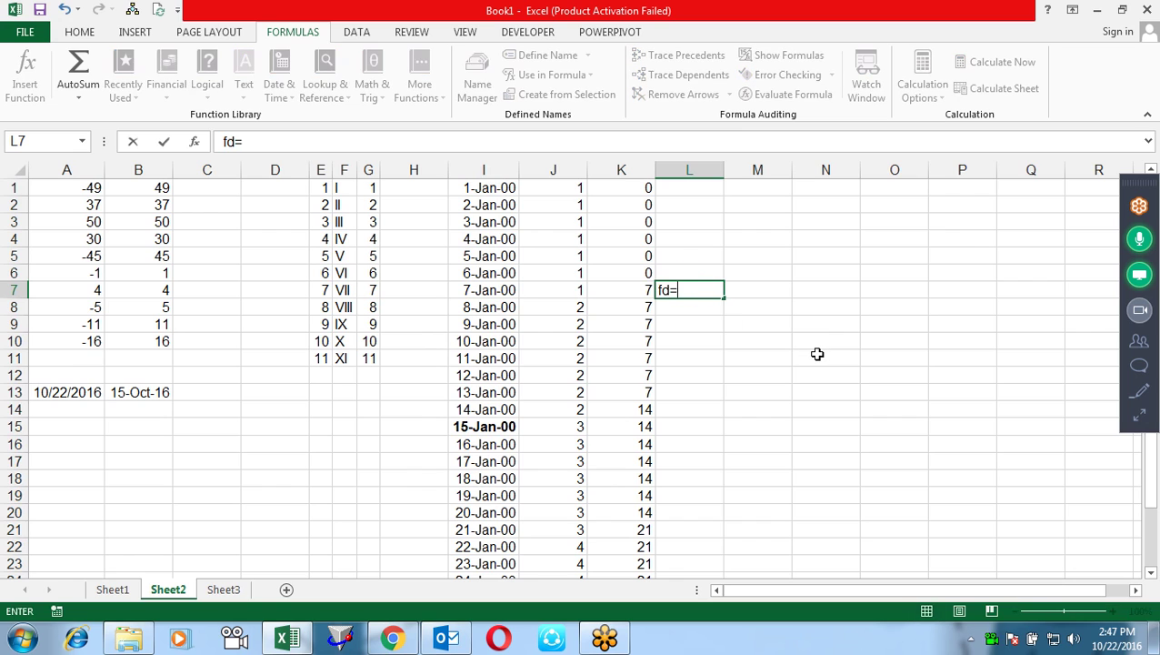
key(BackSpace)
key(BackSpace)
key(BackSpace)
text(=te)
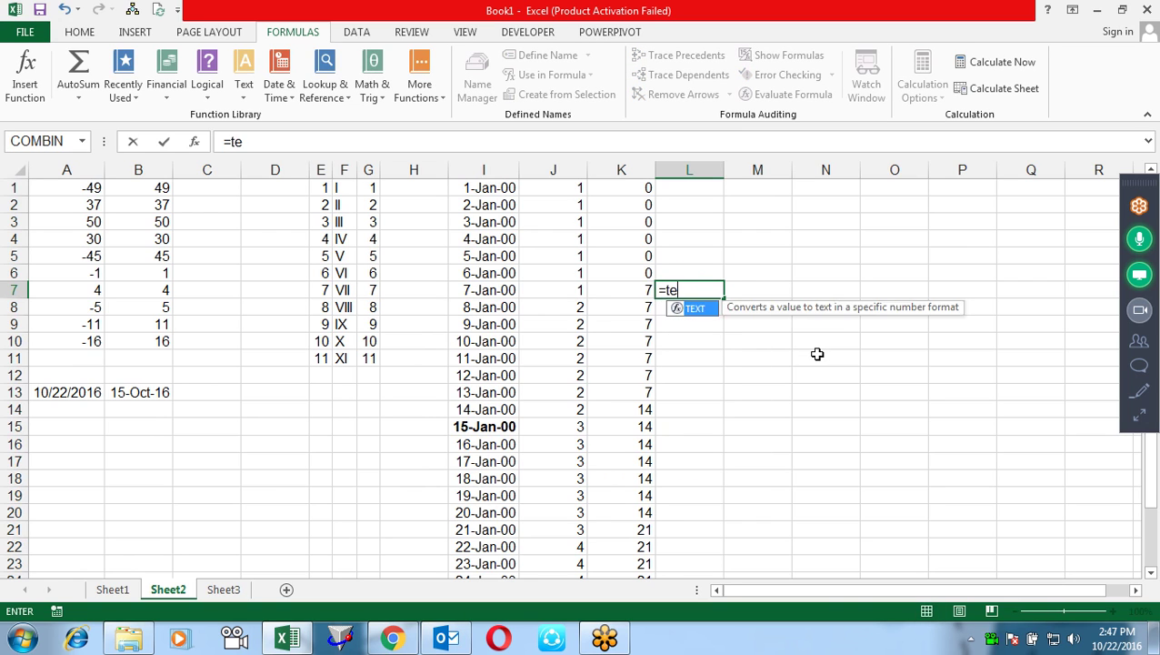
key(Tab)
key(Left)
key(Left)
key(Left)
text(,"ddd)
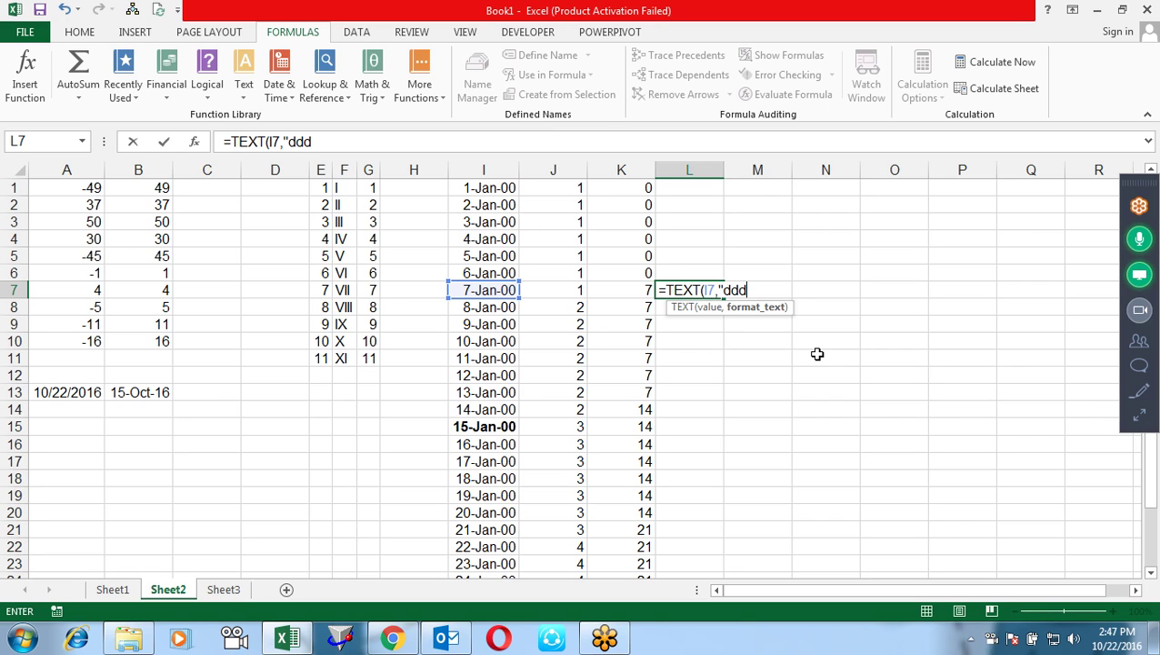
text(")
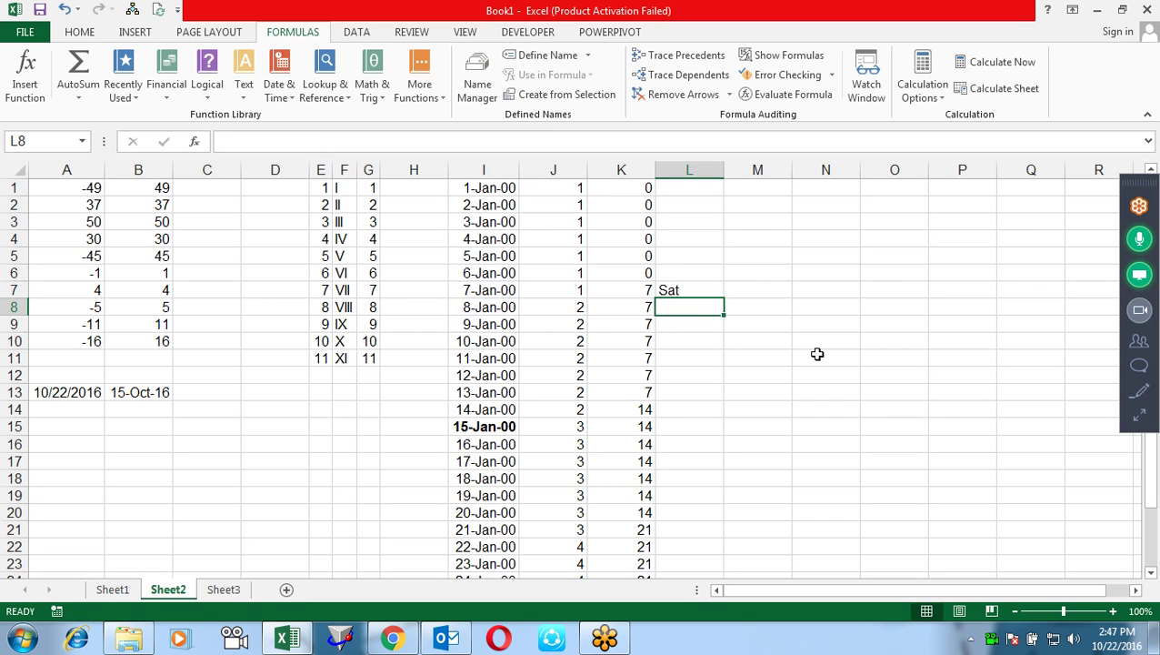
key(Up)
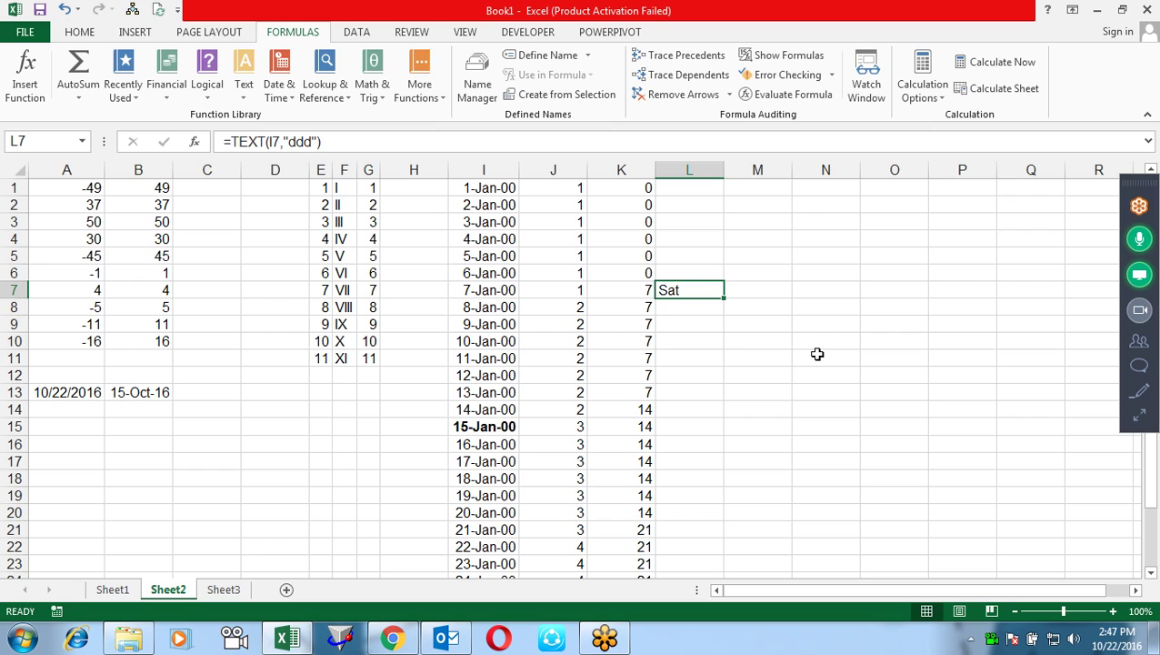
Step: Bold 7-Jan-00, 14-Jan-00 and 21-Jan-00 in column I, leaving 15-Jan-00 unbolded
click(651, 411)
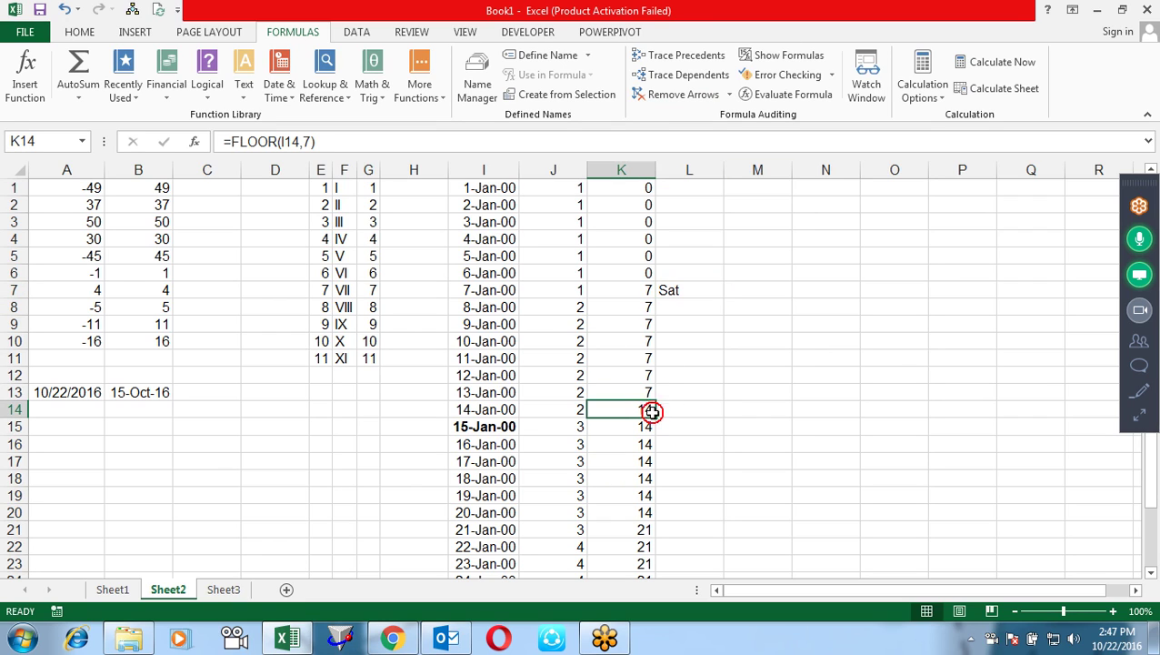
click(489, 414)
key(ctrl+b)
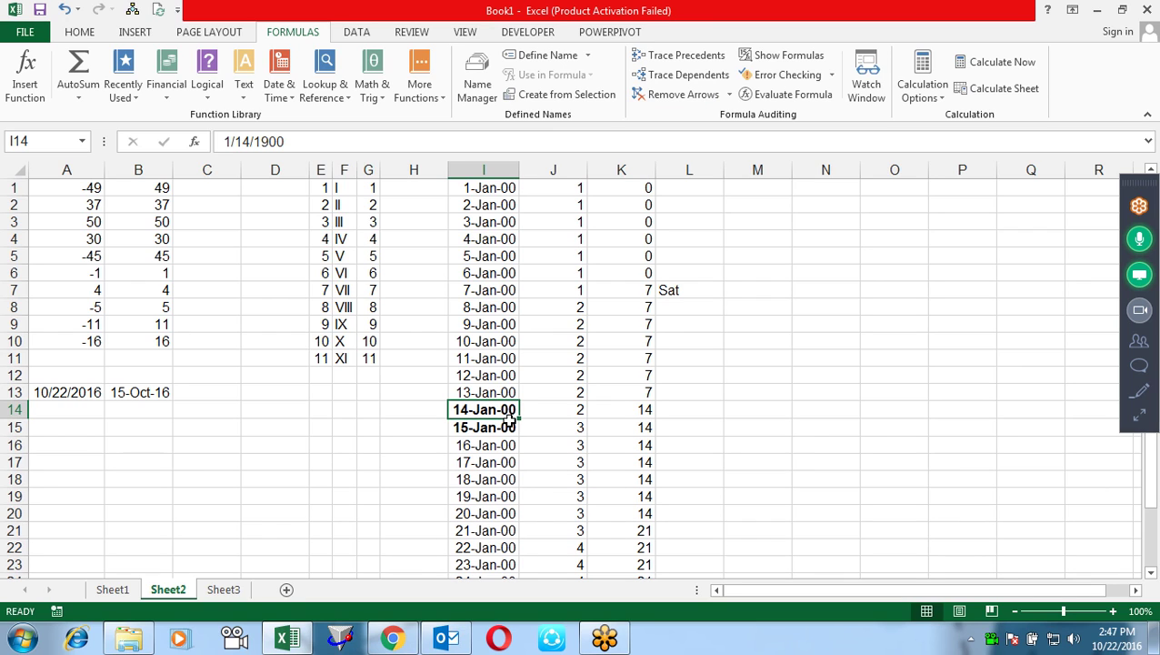
click(511, 424)
key(ctrl+z)
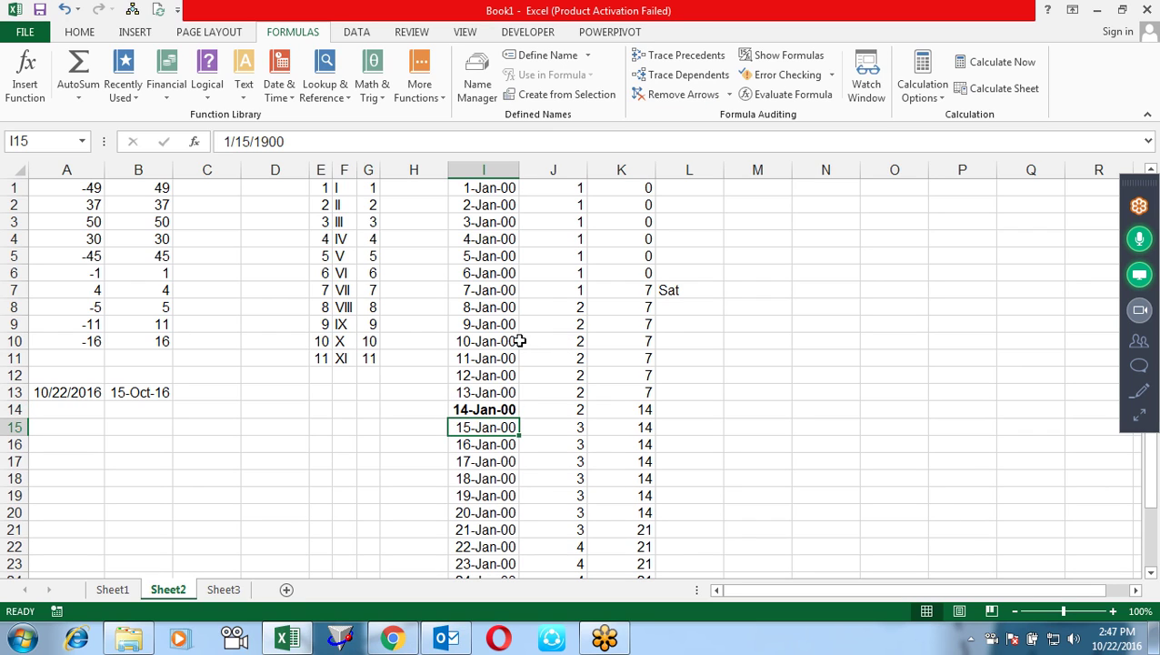
click(507, 289)
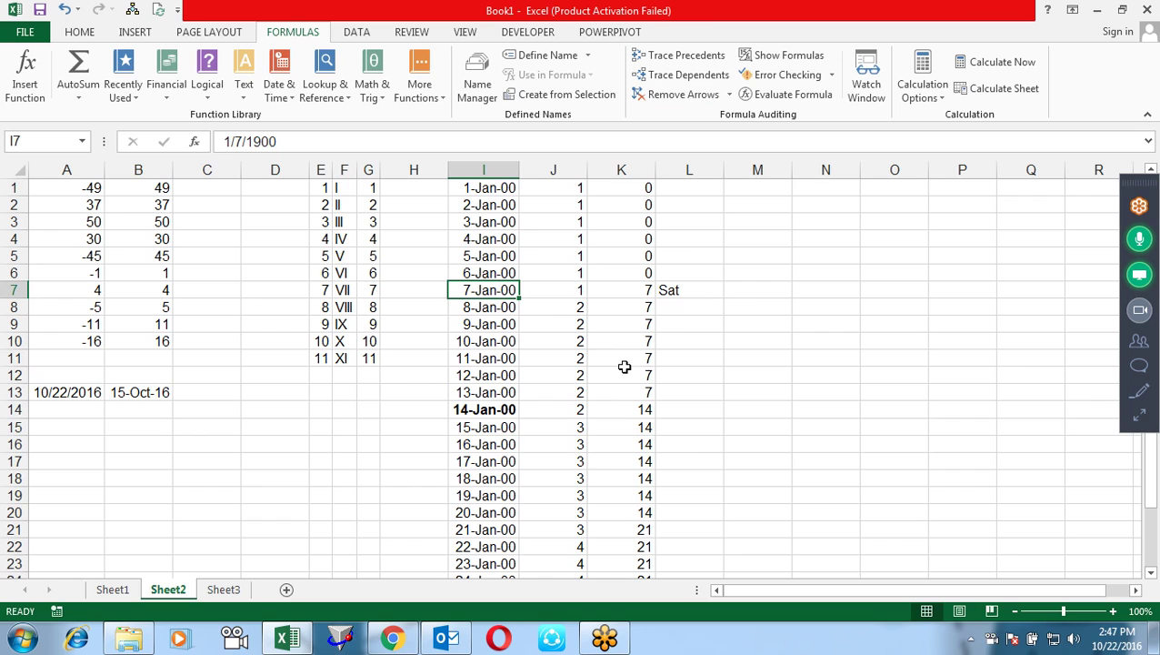
key(ctrl+b)
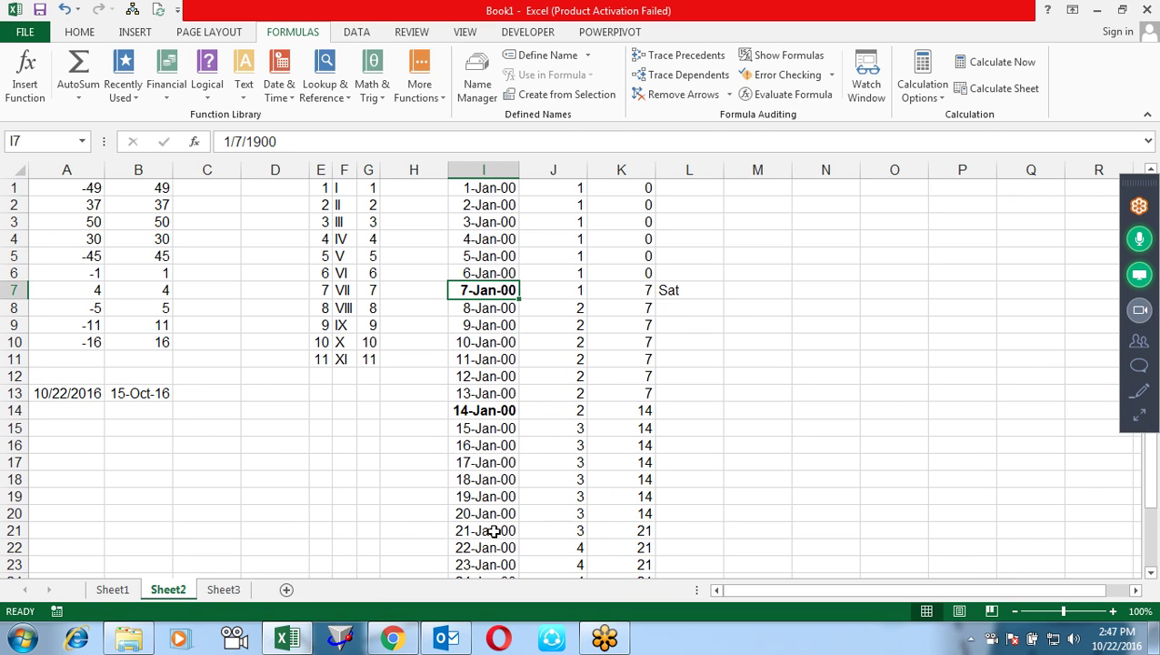
click(497, 531)
key(ctrl+b)
scroll(587, 403, down, 2)
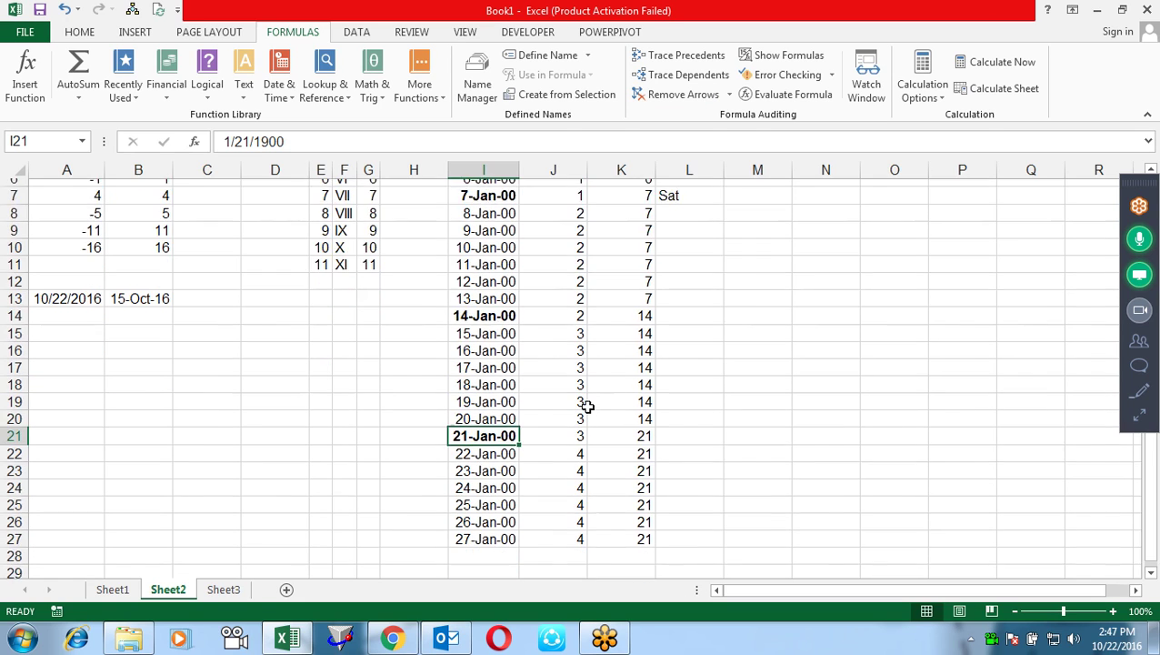
scroll(583, 407, down, 1)
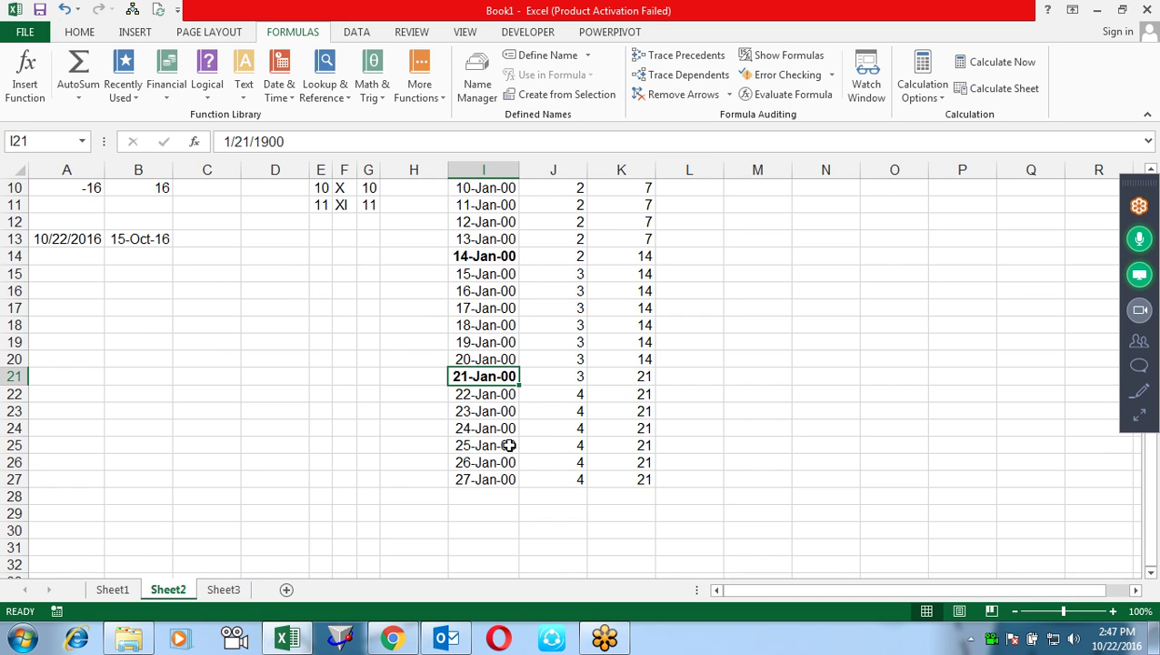
scroll(532, 423, up, 3)
scroll(559, 431, down, 4)
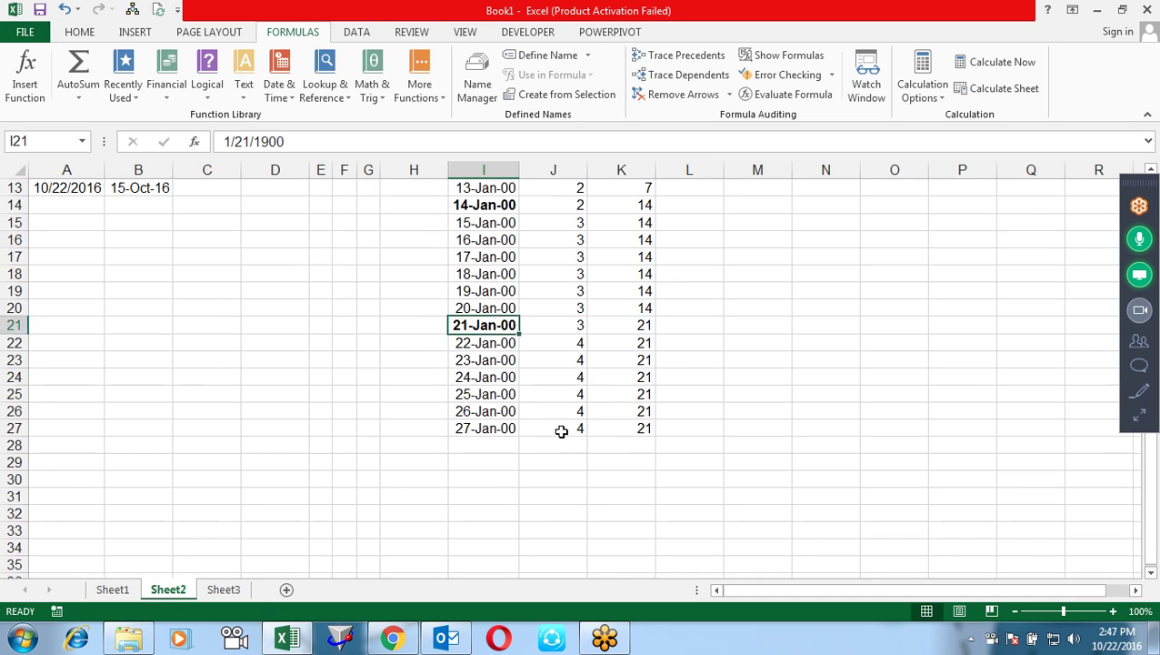
Step: Extend the daily dates in column I down to row 169
click(500, 429)
drag(504, 411, 586, 587)
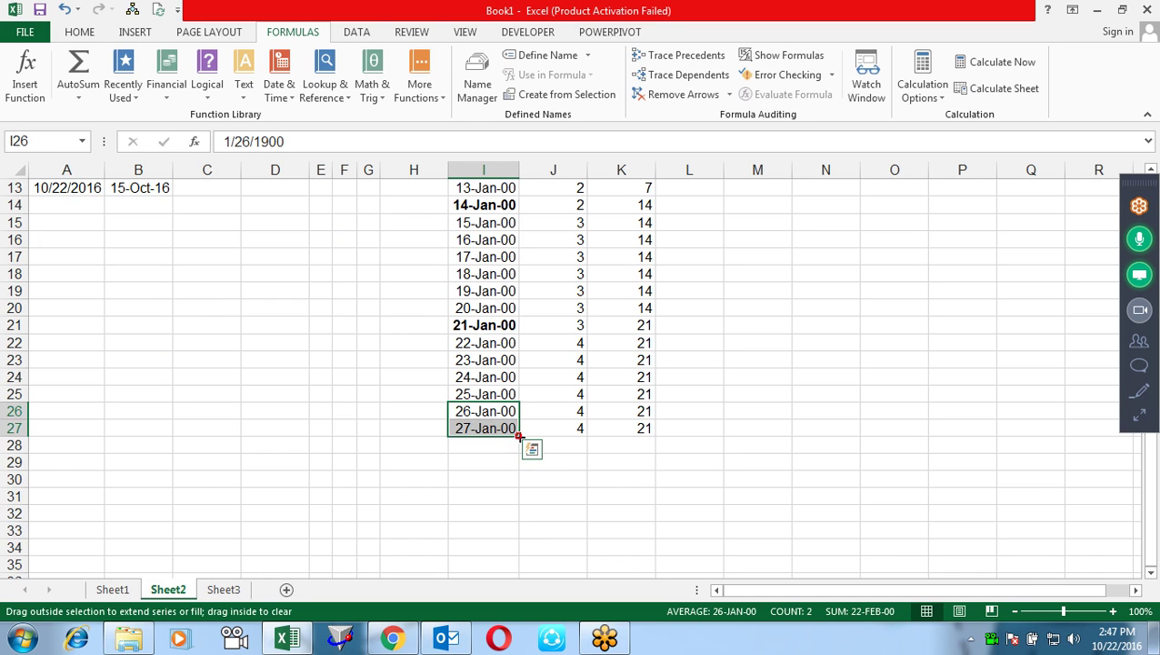
scroll(659, 400, up, 8)
scroll(659, 400, up, 7)
scroll(659, 400, up, 7)
scroll(659, 400, up, 7)
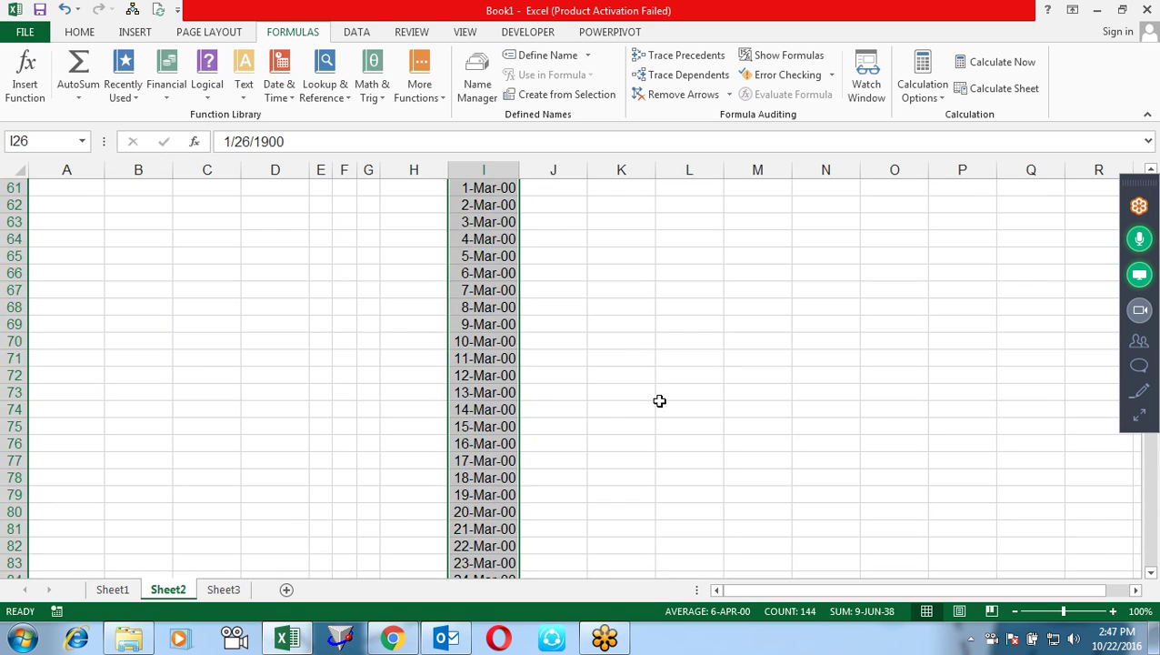
scroll(660, 401, up, 16)
scroll(660, 401, up, 3)
scroll(631, 409, down, 4)
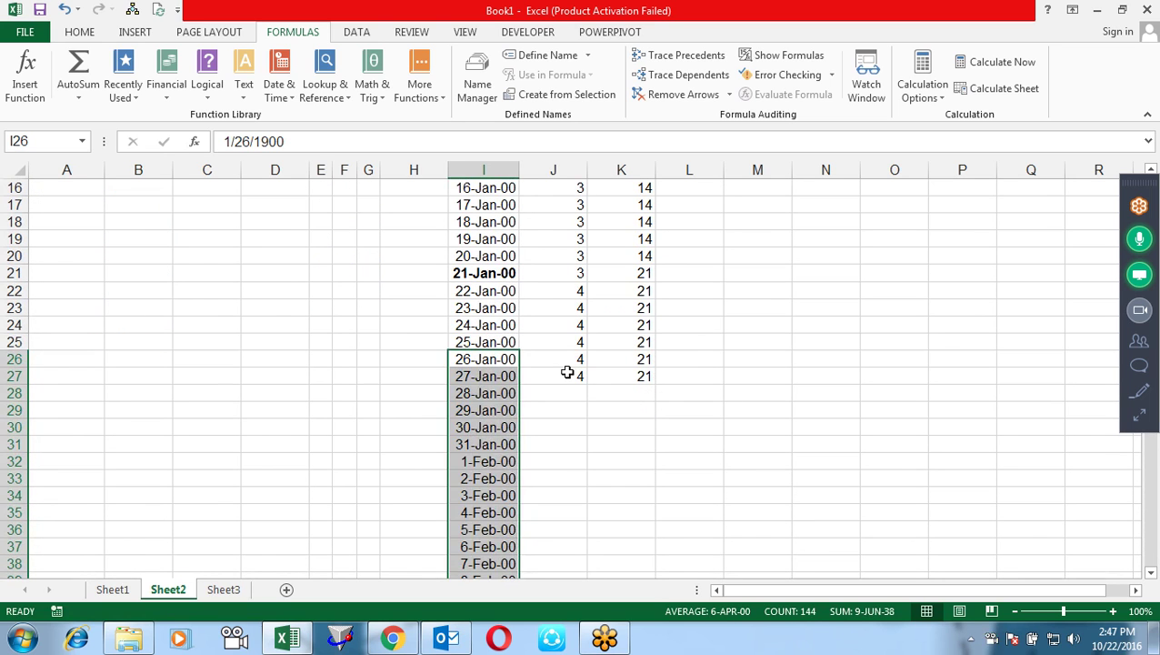
Step: Copy the row 27 formulas in J and K down beside the February dates
drag(566, 374, 643, 378)
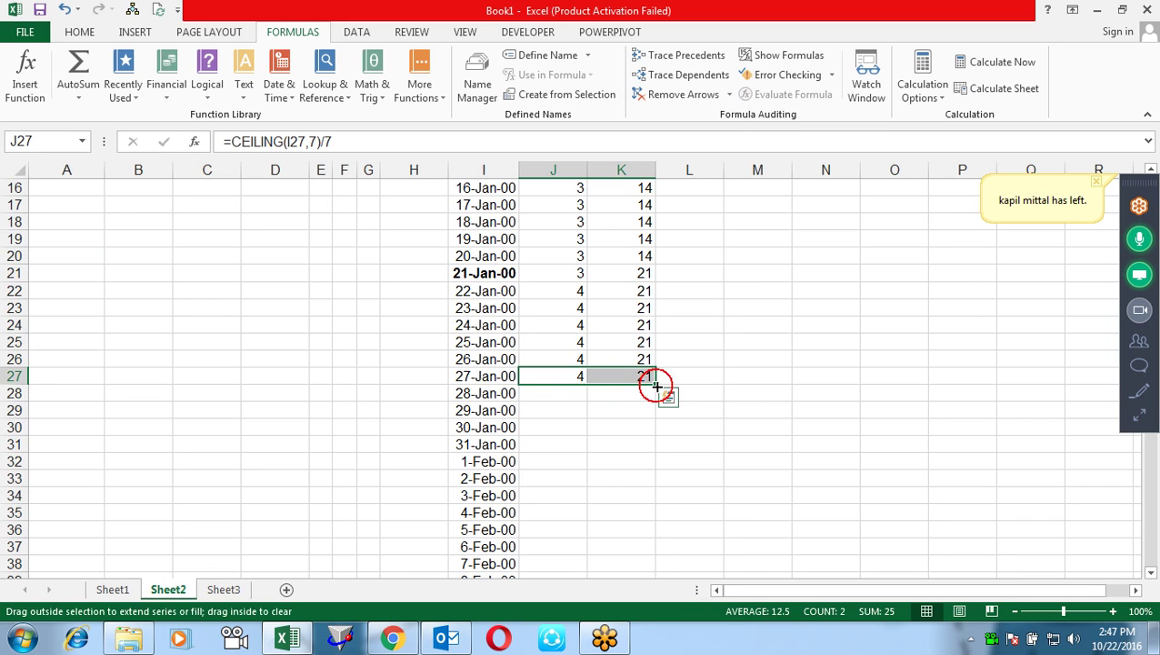
double_click(656, 385)
click(614, 388)
scroll(642, 303, down, 1)
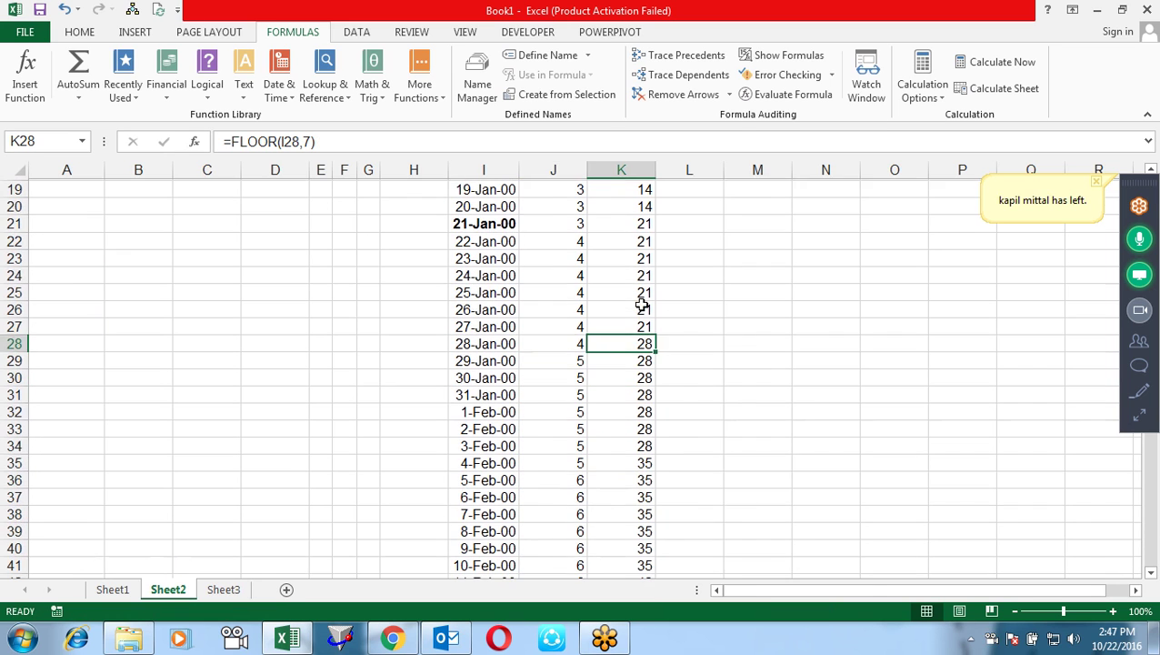
scroll(644, 308, down, 2)
scroll(645, 312, down, 1)
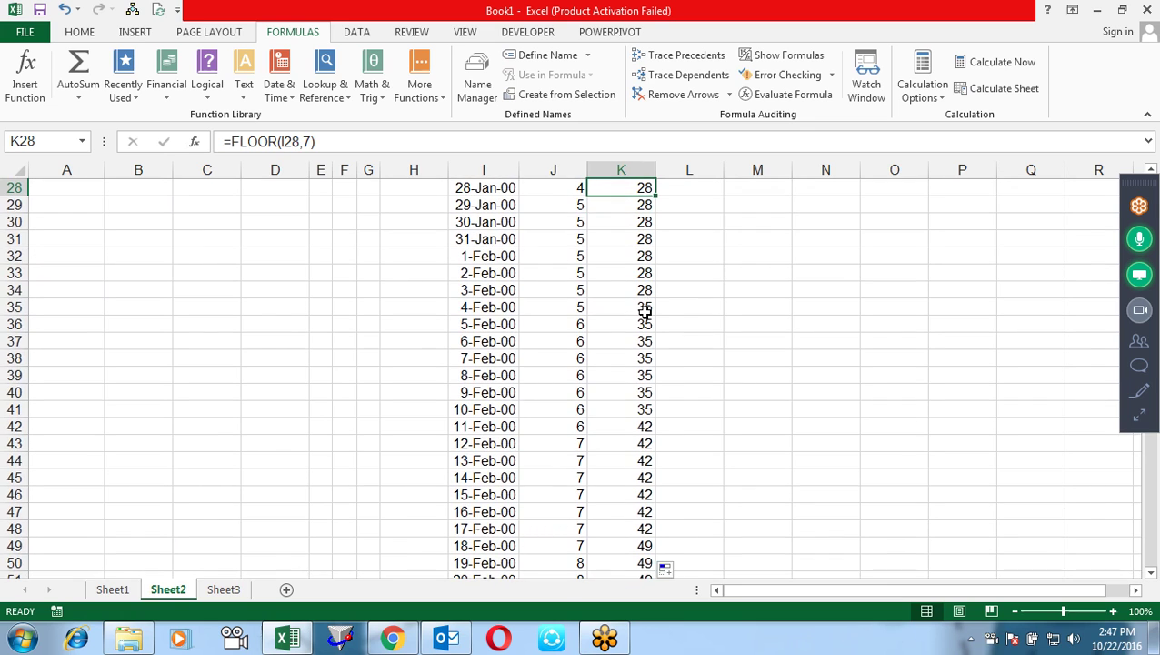
scroll(644, 311, up, 1)
scroll(645, 312, up, 1)
scroll(645, 311, down, 1)
scroll(645, 312, down, 1)
click(622, 256)
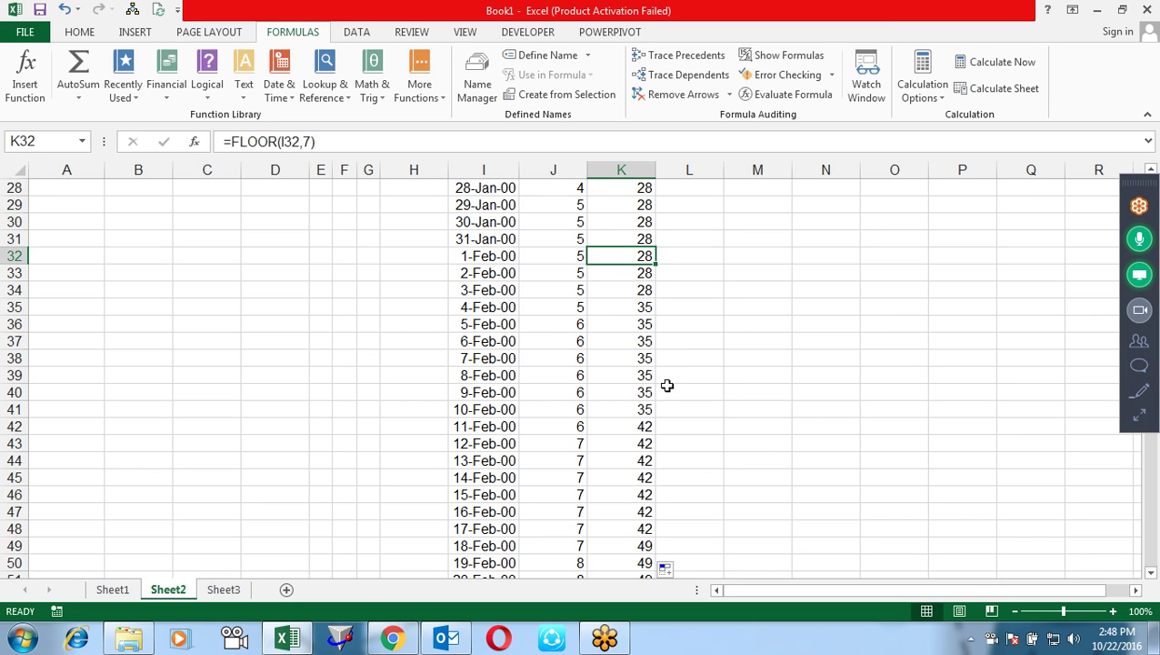
click(499, 257)
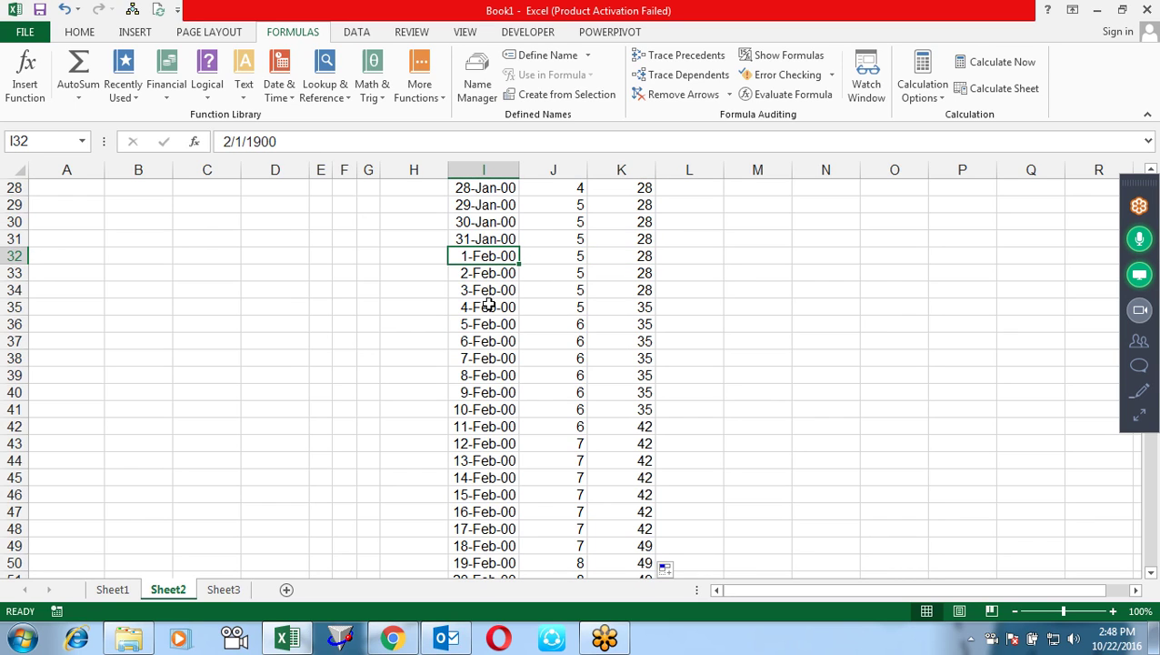
Step: Apply bold to I35:K35 (4-Feb-00) and I42:K42 (11-Feb-00) with Ctrl+B
drag(482, 307, 633, 308)
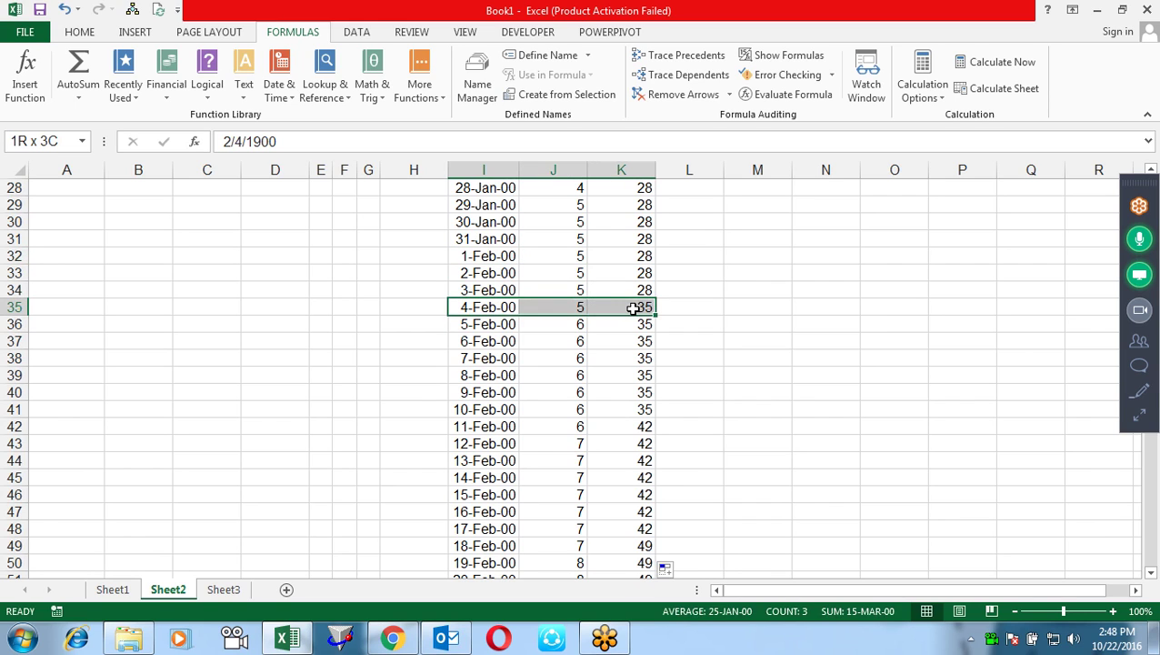
key(ctrl+b)
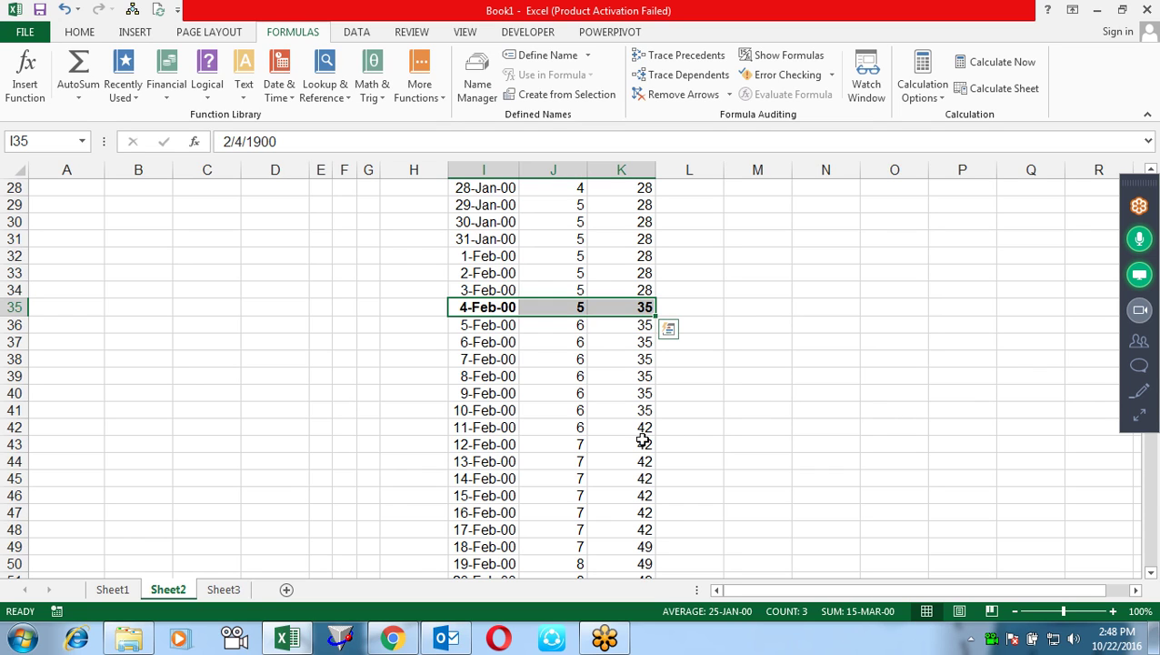
drag(642, 427, 476, 425)
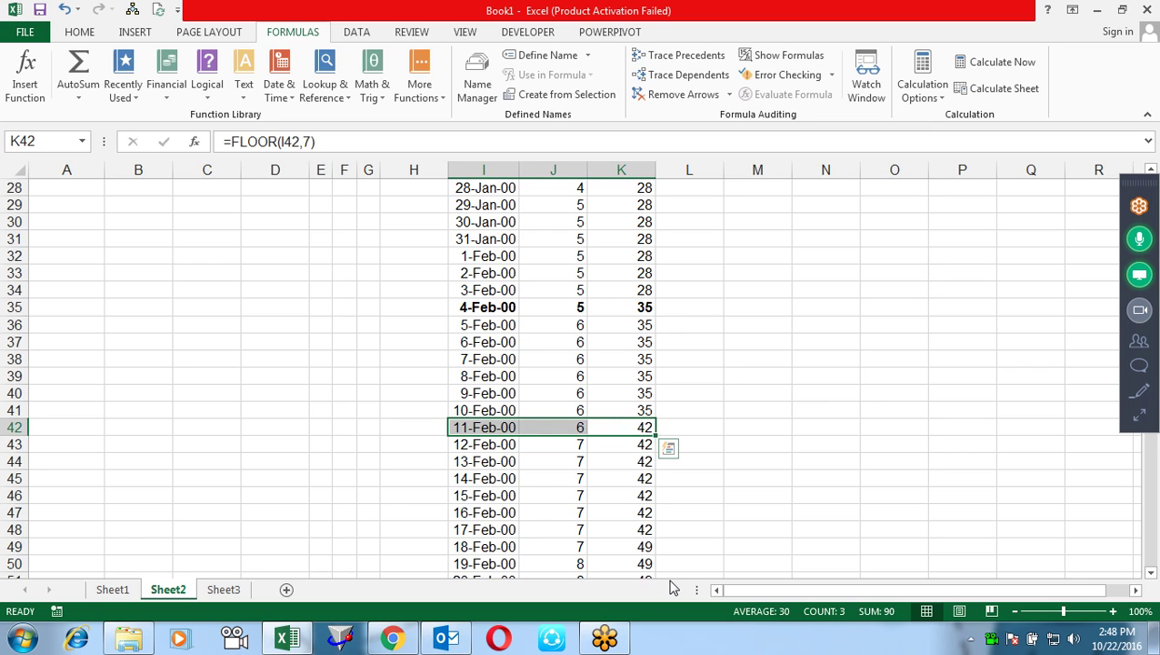
key(ctrl+b)
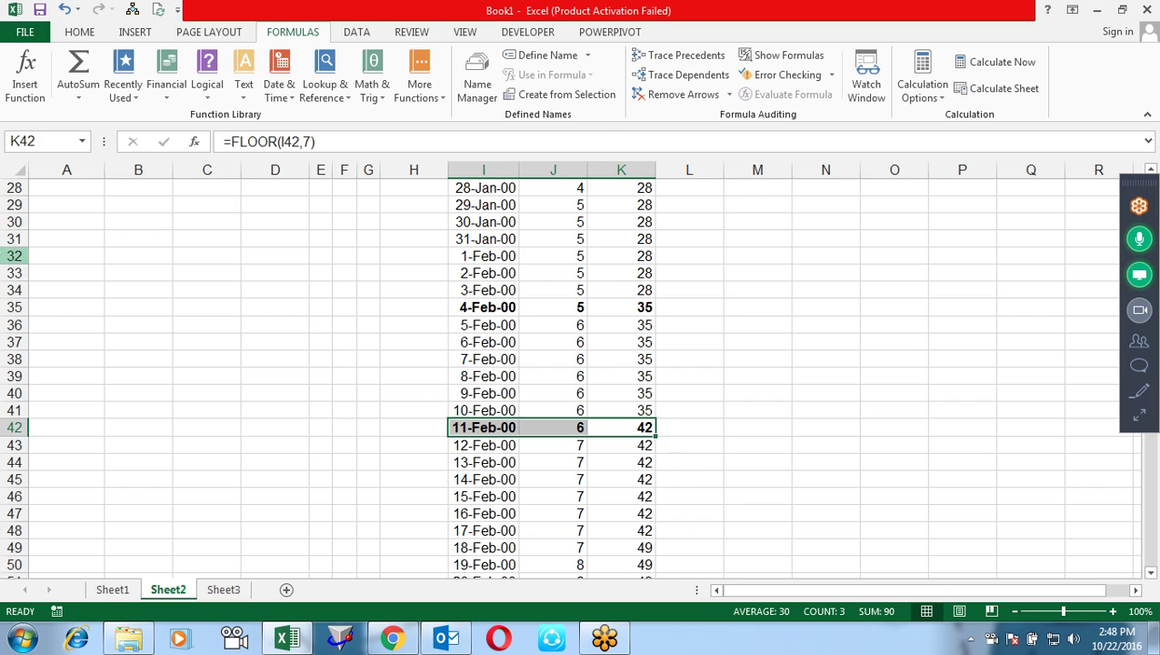
scroll(461, 407, up, 6)
scroll(552, 466, up, 3)
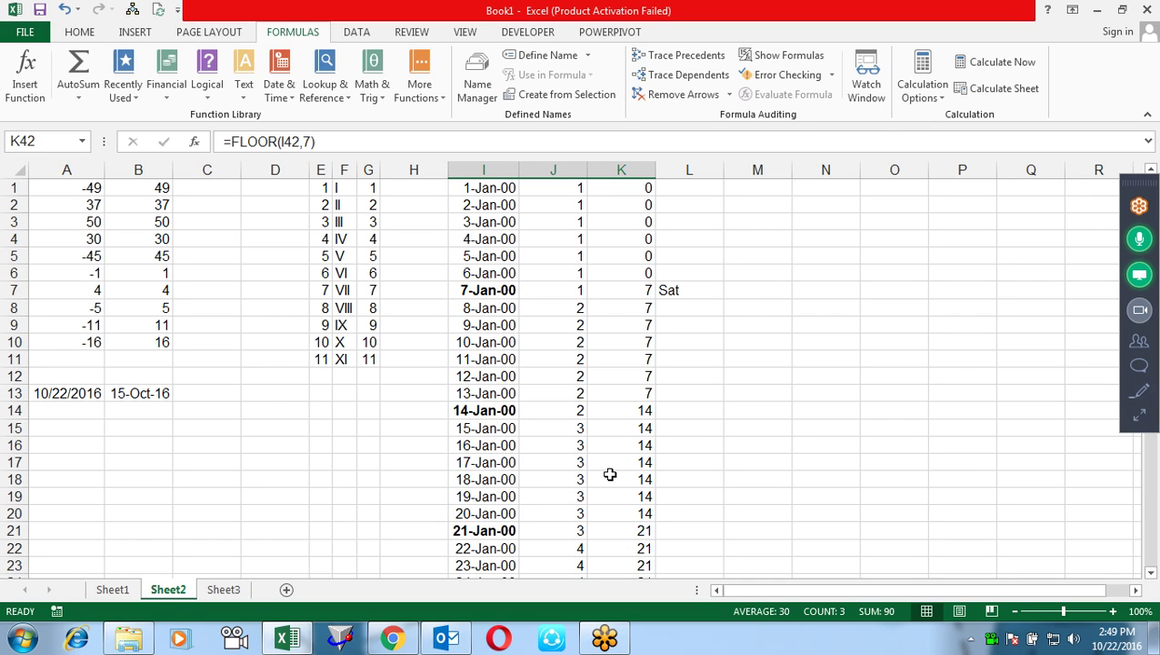
Step: Show column I as General numbers and hide columns J to L
click(505, 188)
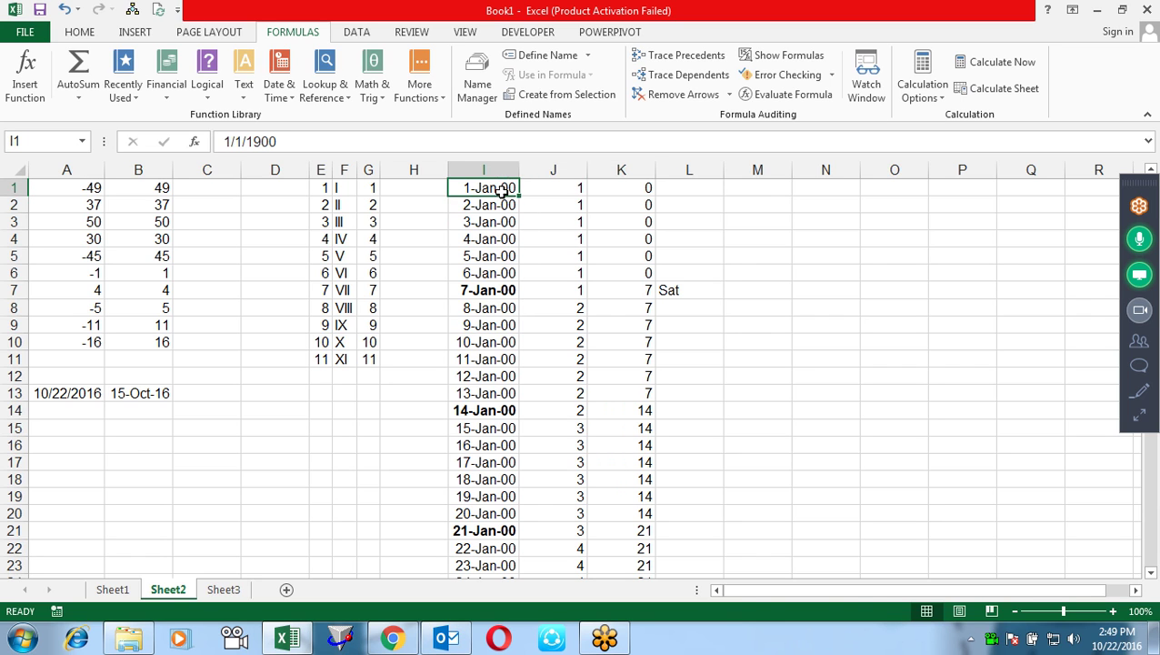
key(ctrl+shift+Down)
key(ctrl+BackSpace)
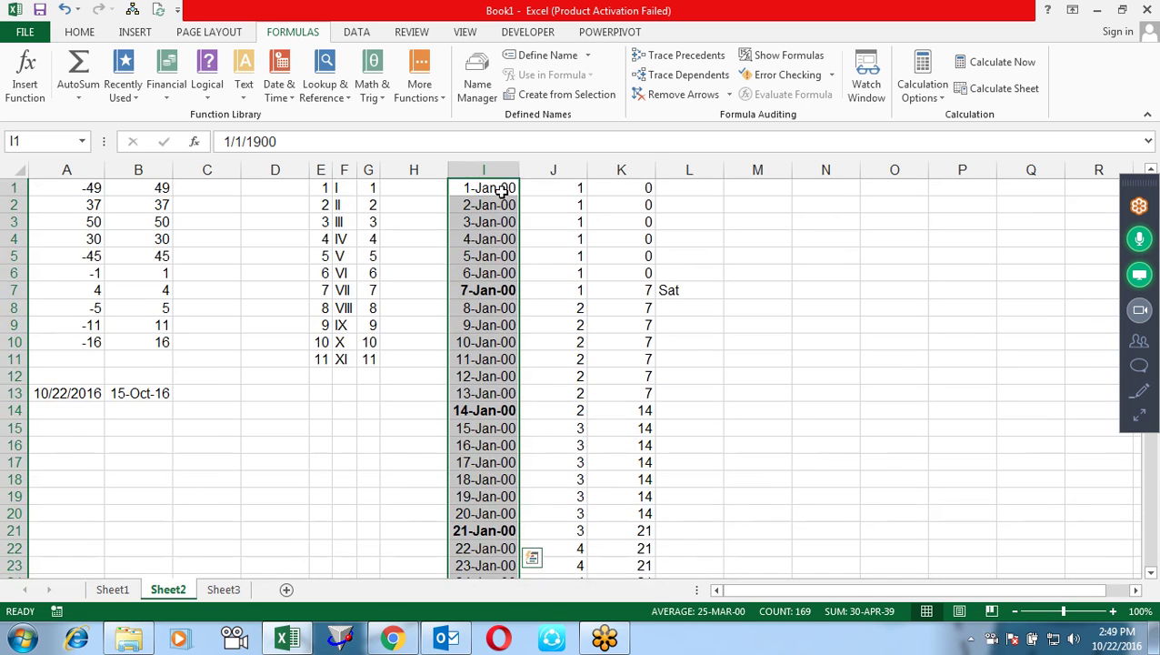
key(ctrl+shift+1)
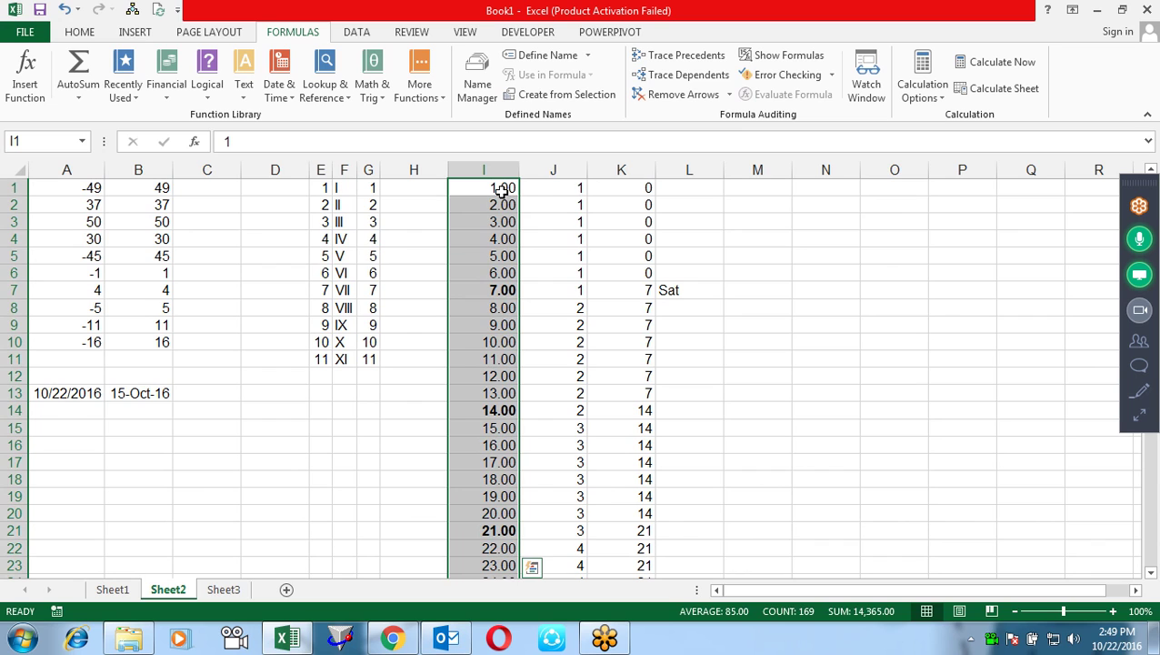
key(ctrl+shift+asciitilde)
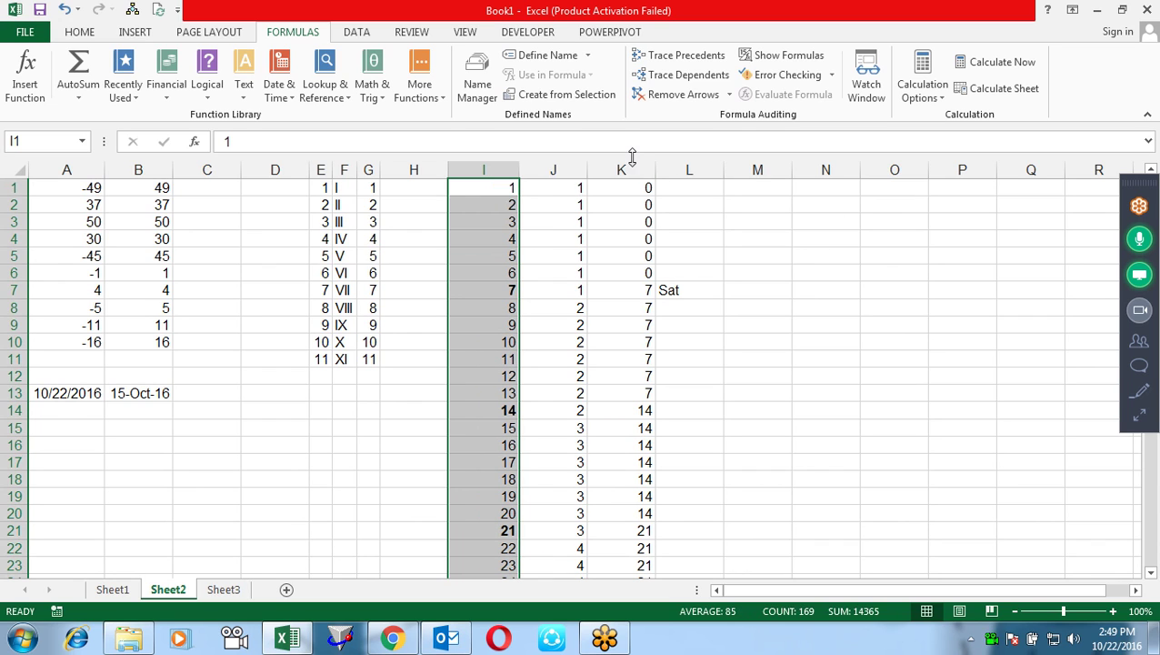
drag(686, 172, 565, 168)
right_click(565, 167)
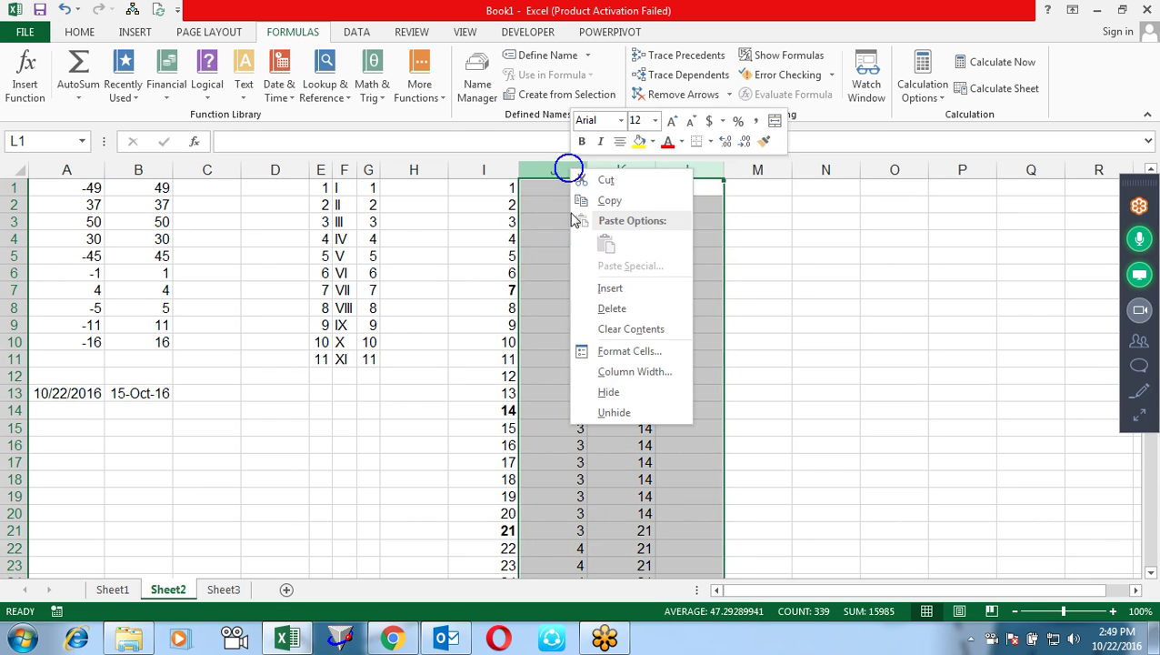
click(632, 392)
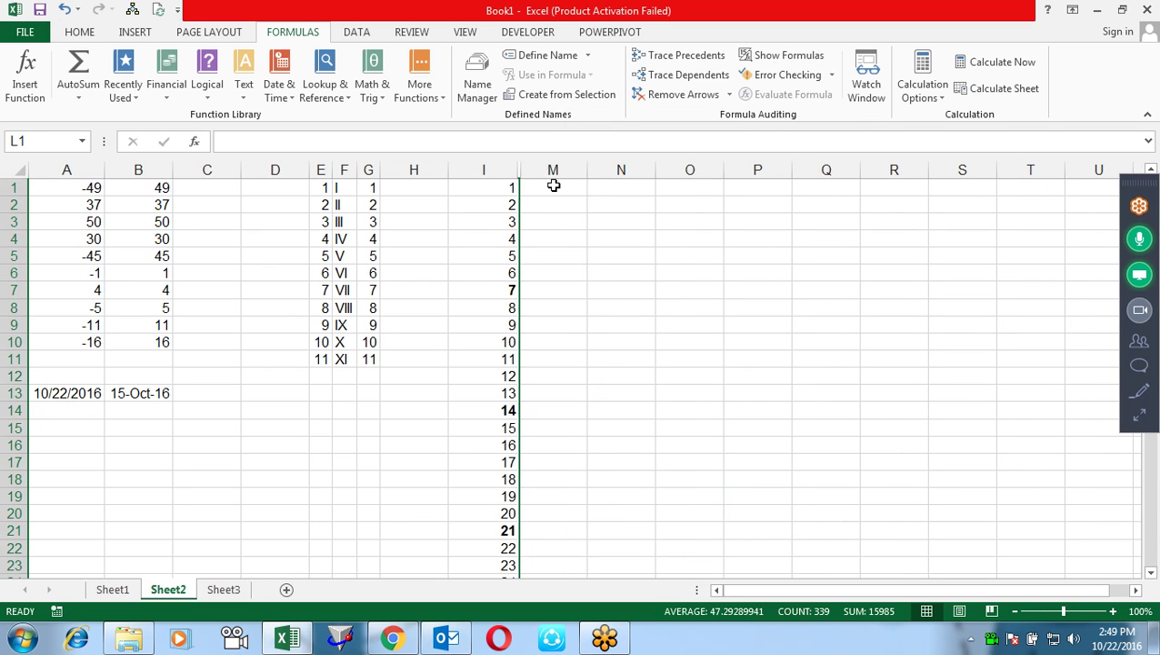
Step: Enter =EVEN(I1) in M1 and fill it down column M
click(552, 186)
text(=eve)
key(Tab)
key(Left)
key(Return)
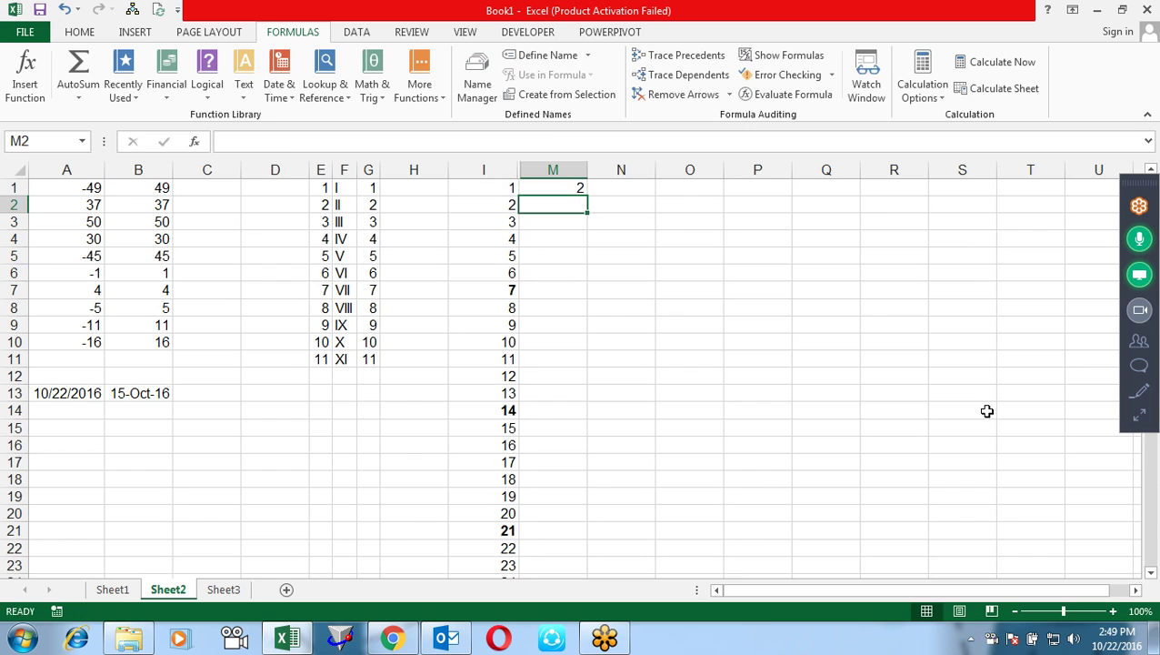
click(575, 189)
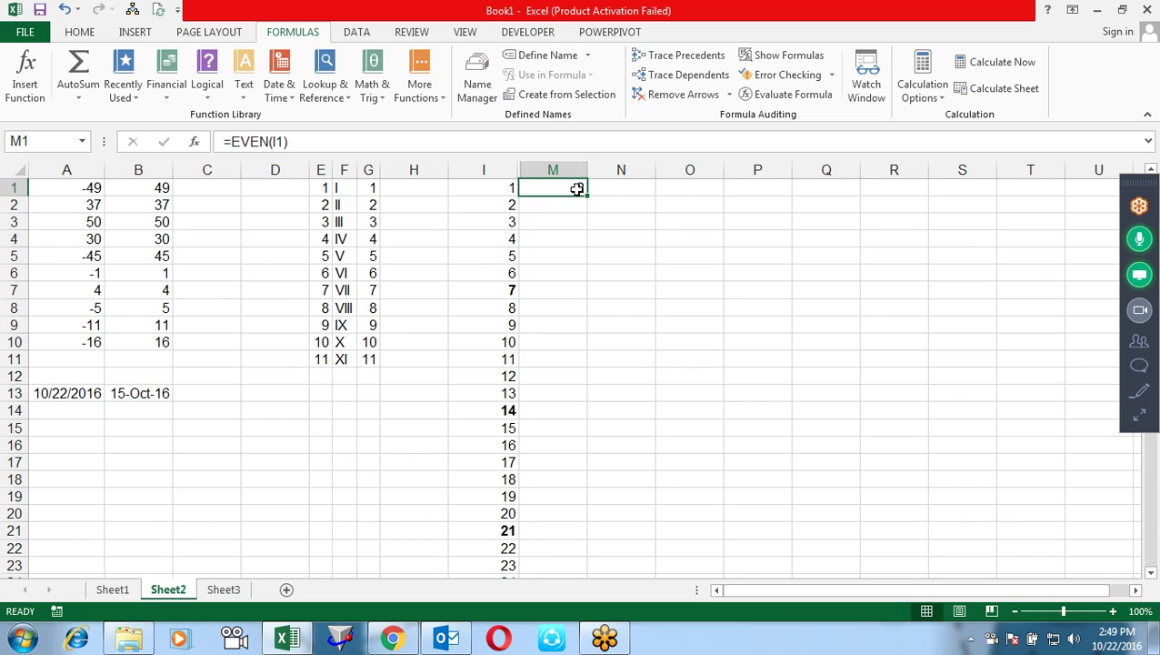
click(590, 196)
drag(585, 196, 574, 558)
scroll(634, 354, up, 6)
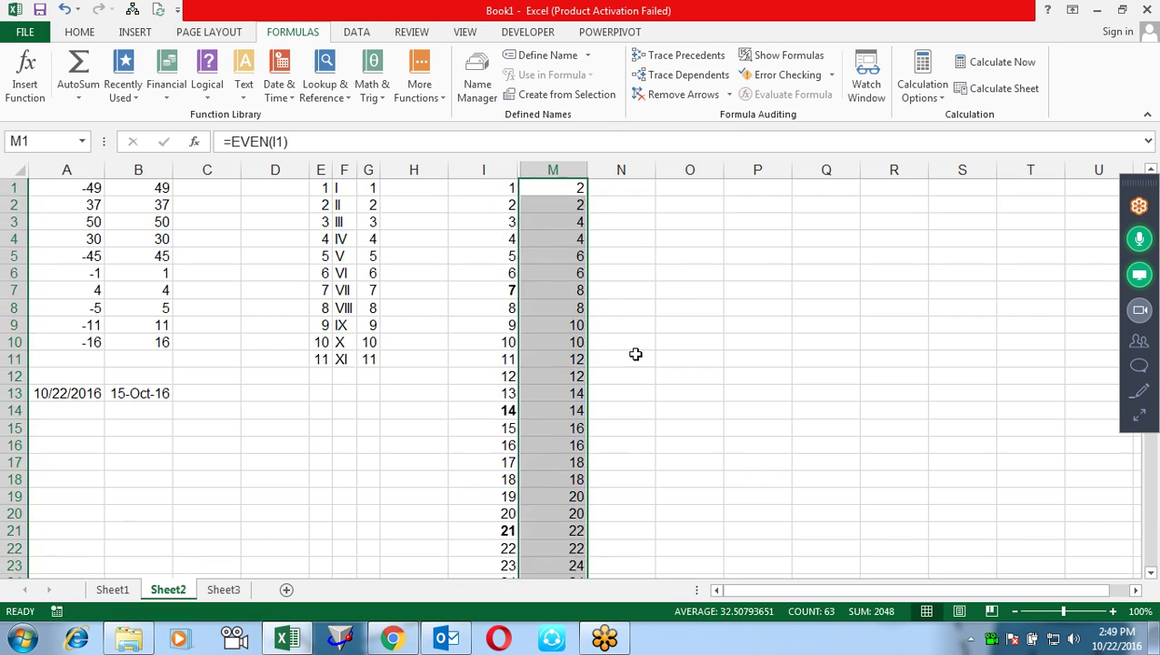
Step: Enter =ODD(I1) in N1 and fill it down column N
click(619, 193)
text(=of)
key(BackSpace)
text(d)
key(Tab)
key(Left)
key(Left)
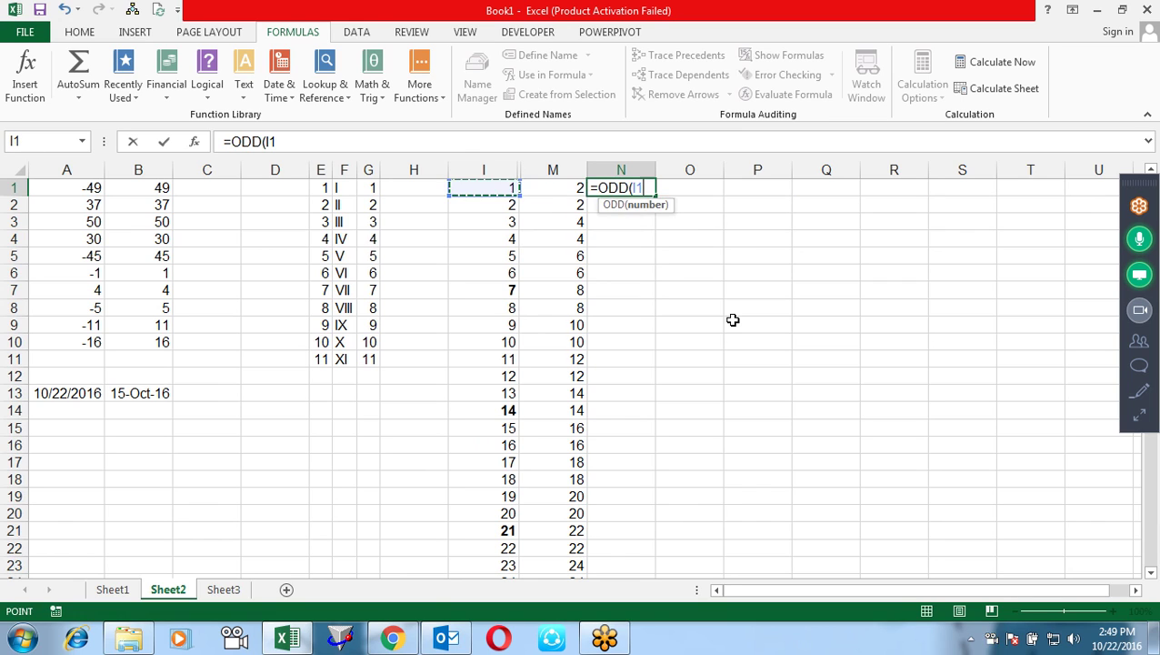
key(Return)
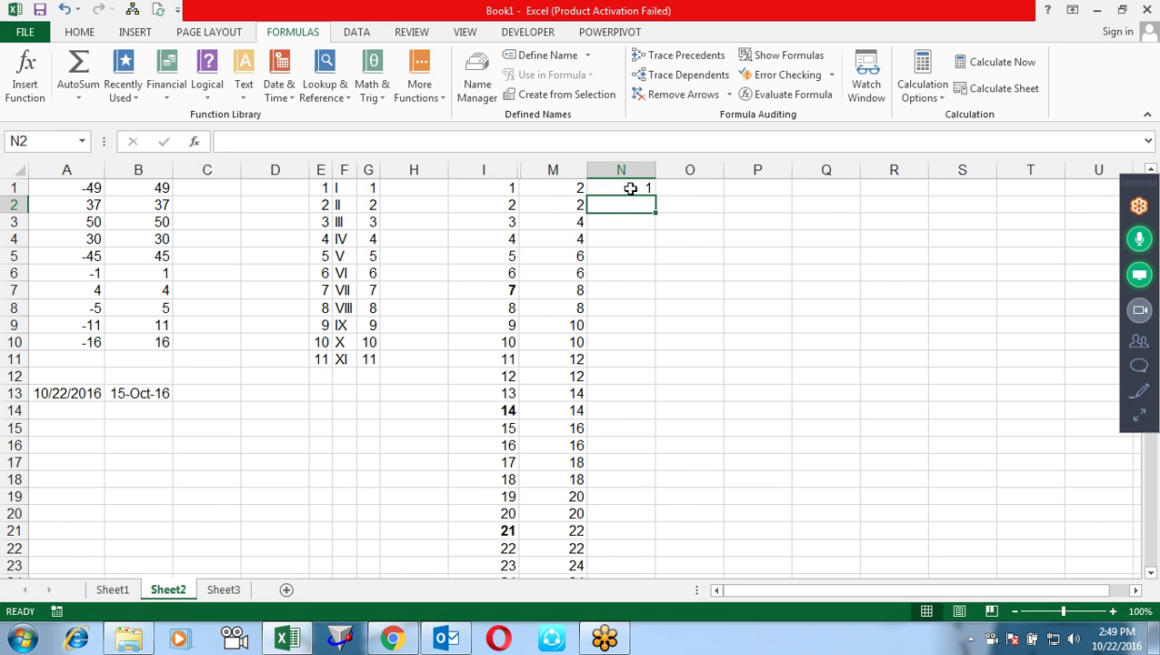
click(630, 188)
double_click(654, 196)
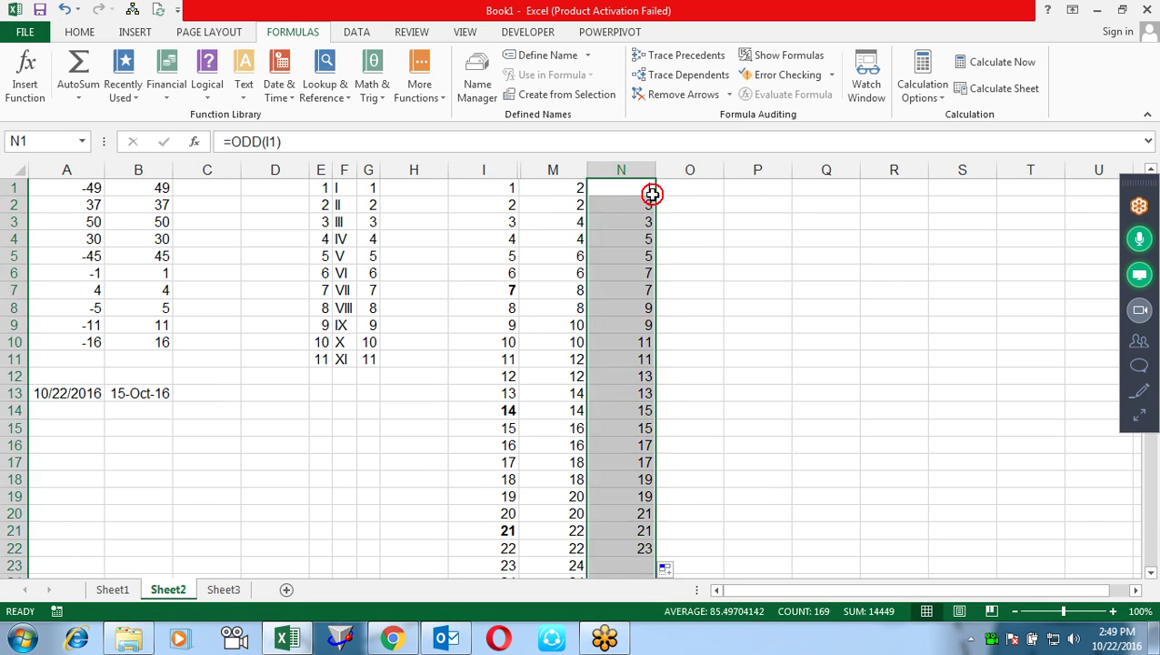
click(718, 225)
Step: Enter =ISEVEN(I1) in O1 and fill it down column O
click(684, 186)
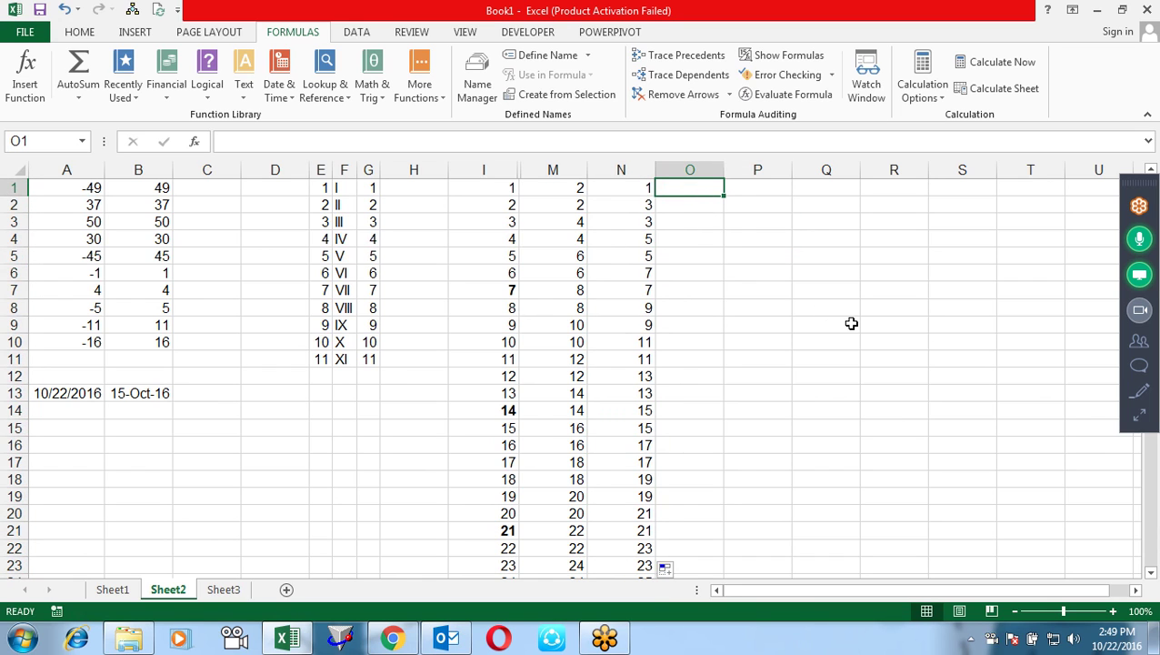
text(=)
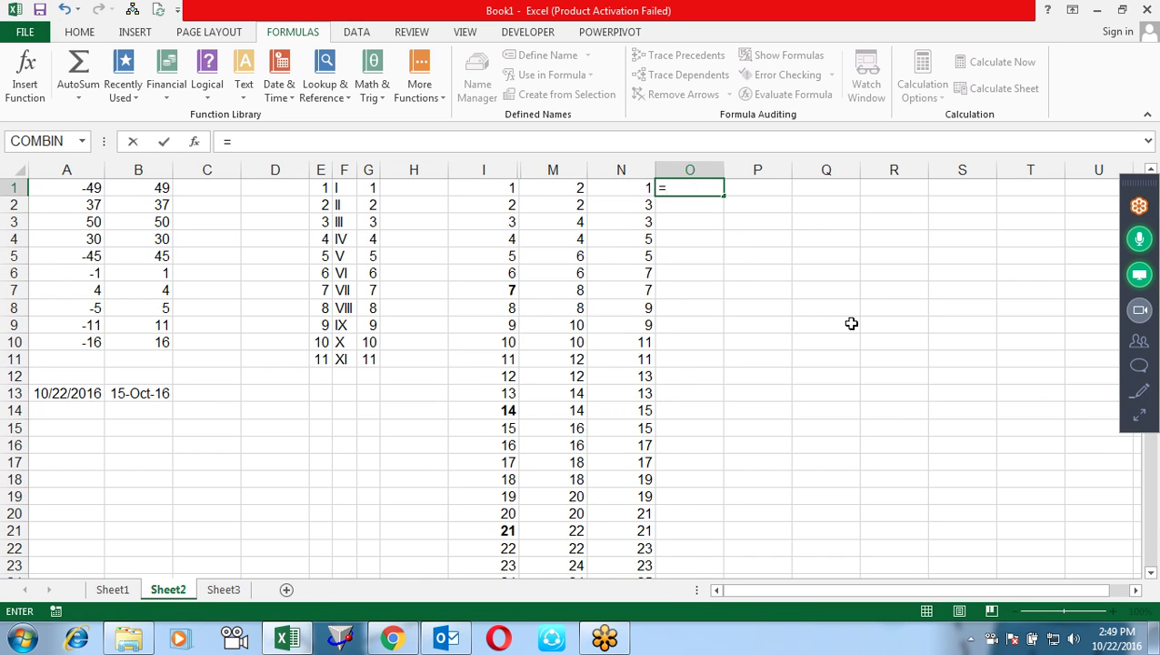
text(isev)
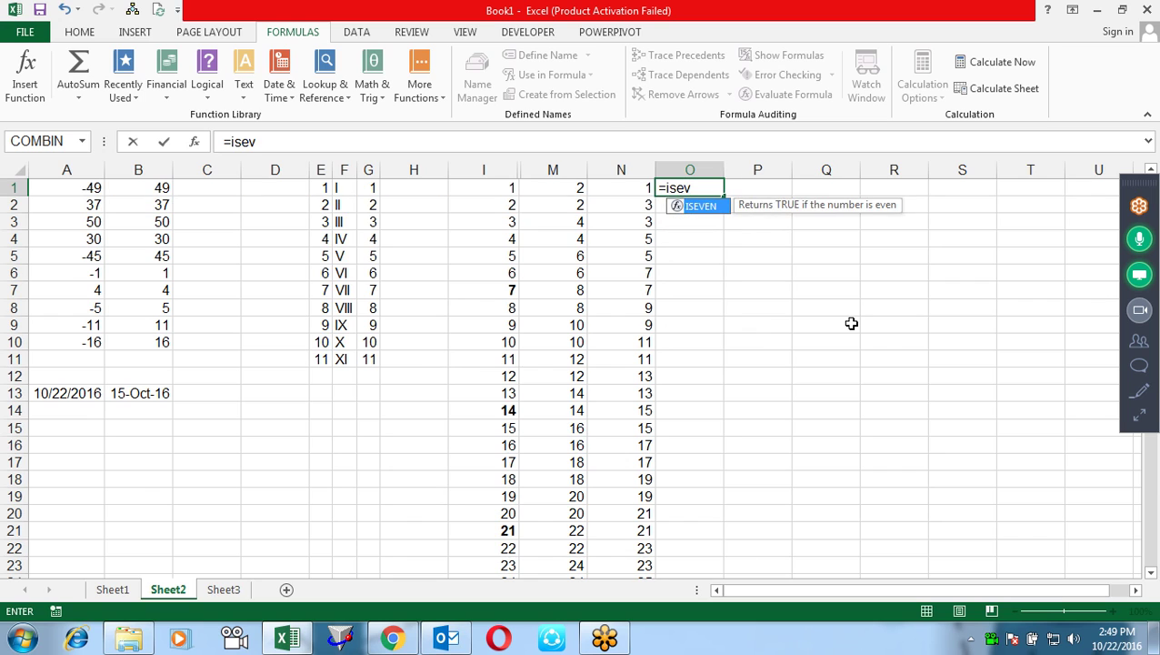
key(Tab)
key(Left)
key(Left)
key(Left)
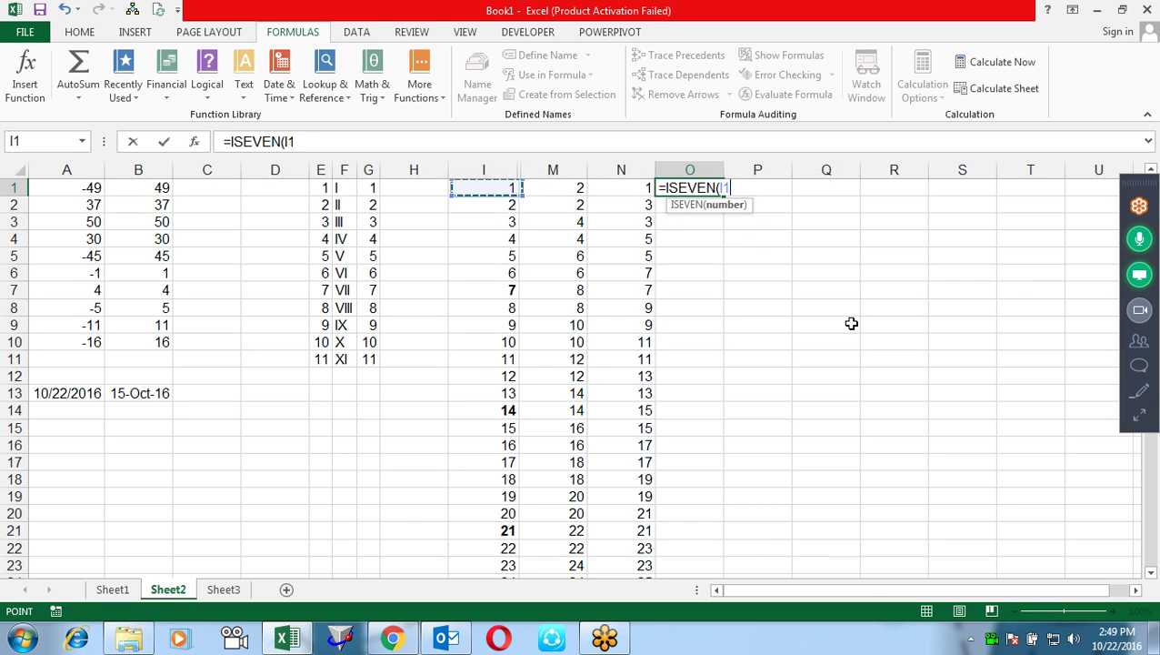
key(Return)
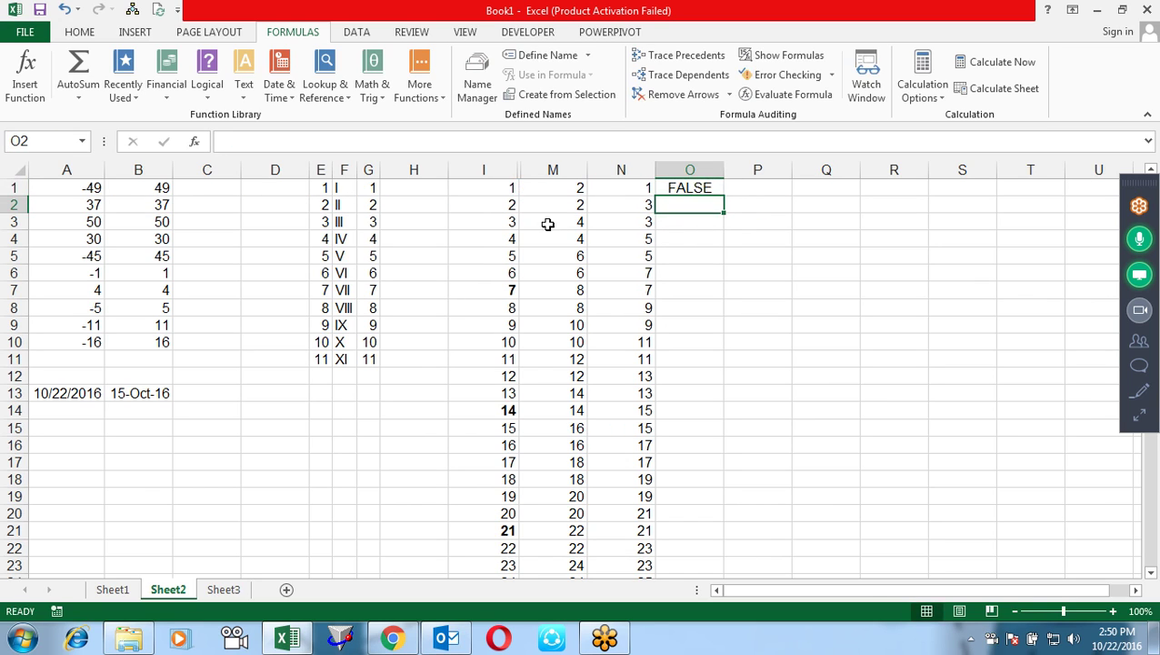
click(706, 189)
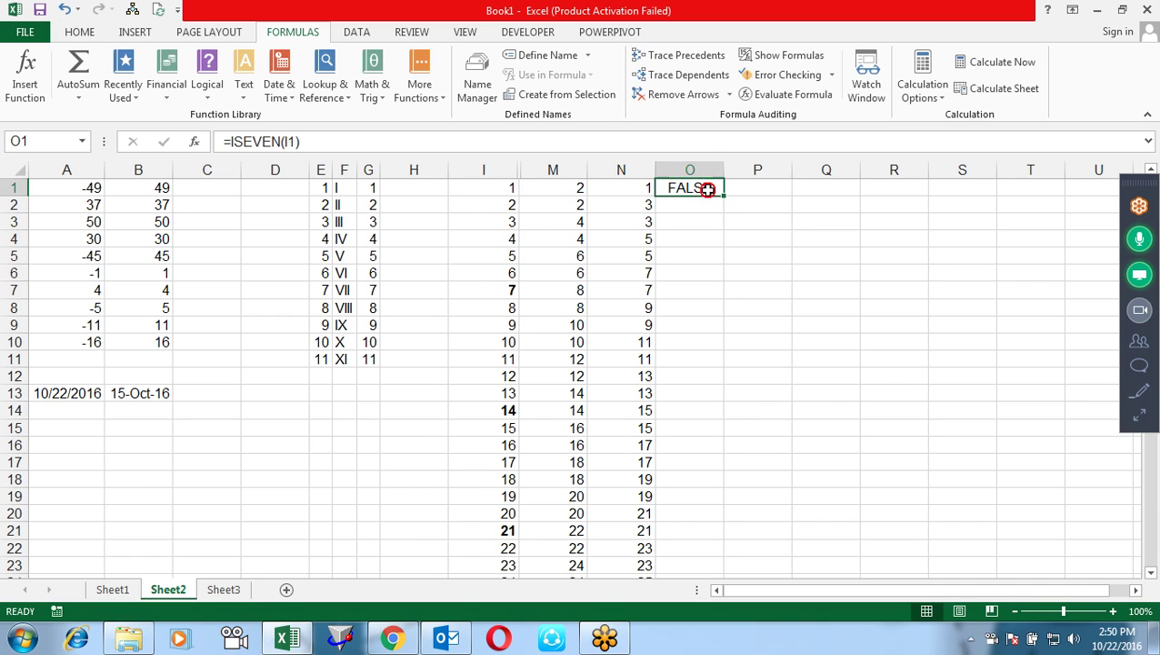
double_click(723, 195)
Step: Enter =ISODD(I1) in P1 and fill it down column P
click(748, 187)
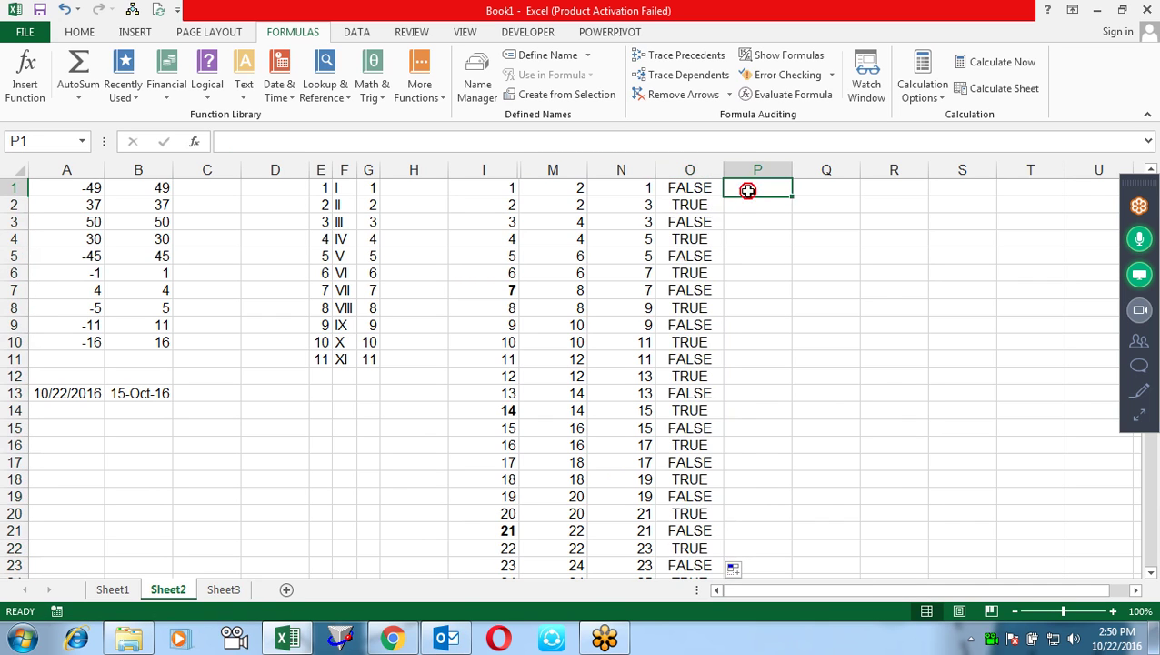
text(=is)
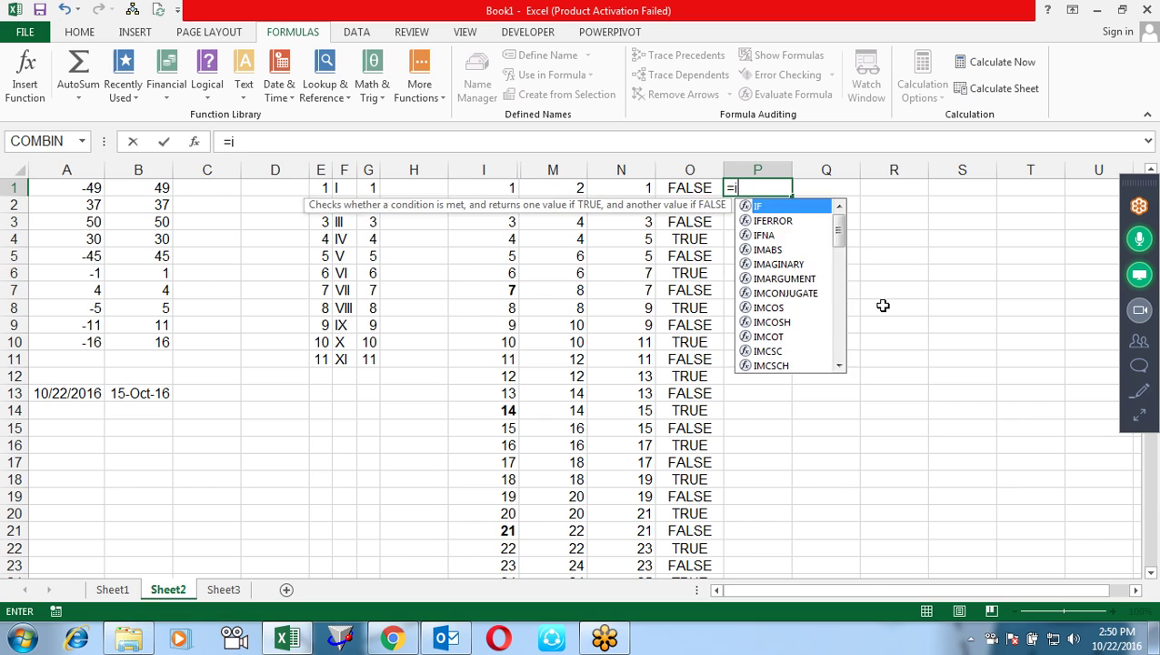
text(odd)
key(Tab)
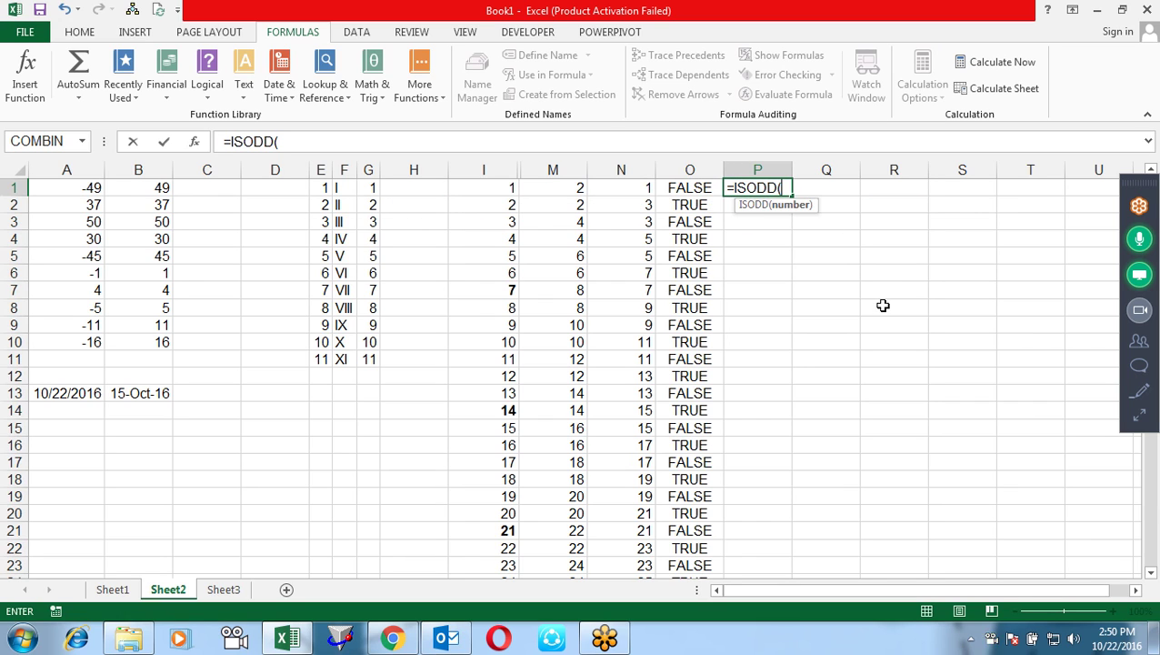
key(Left)
key(Left)
key(Left)
key(Left)
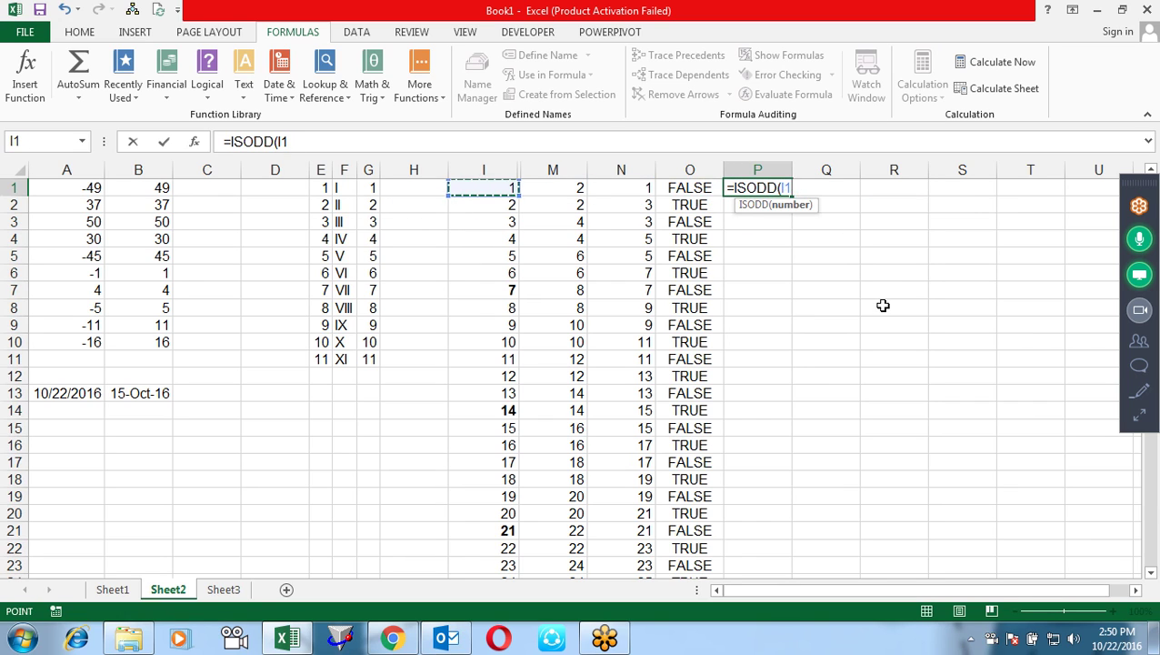
key(Return)
click(773, 187)
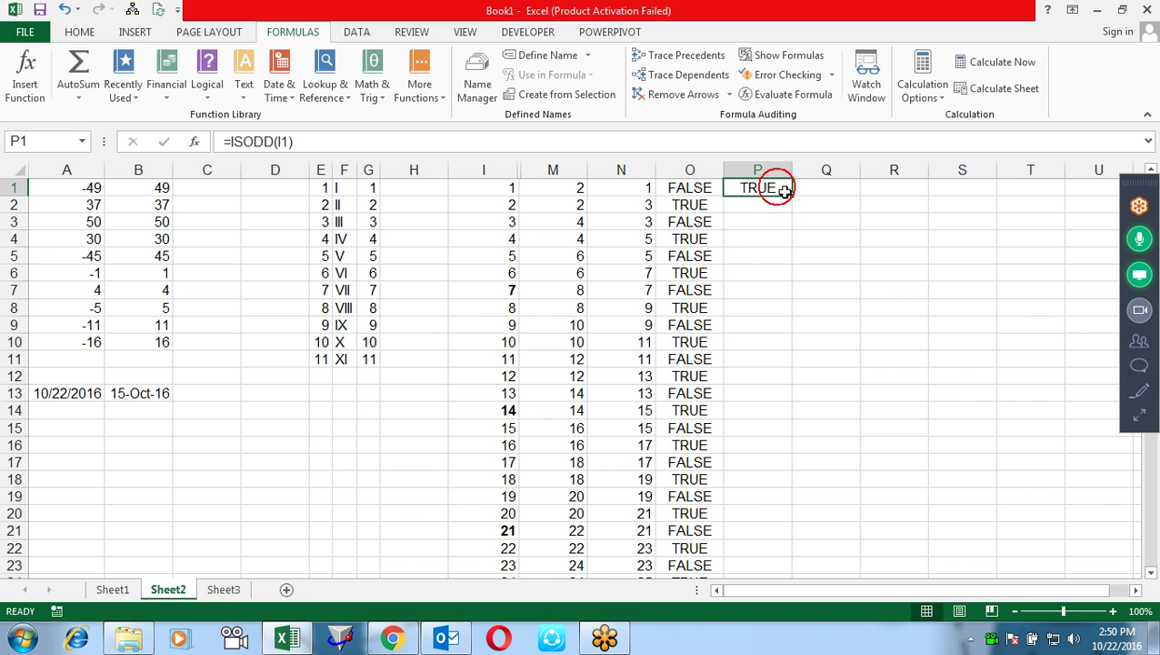
double_click(790, 197)
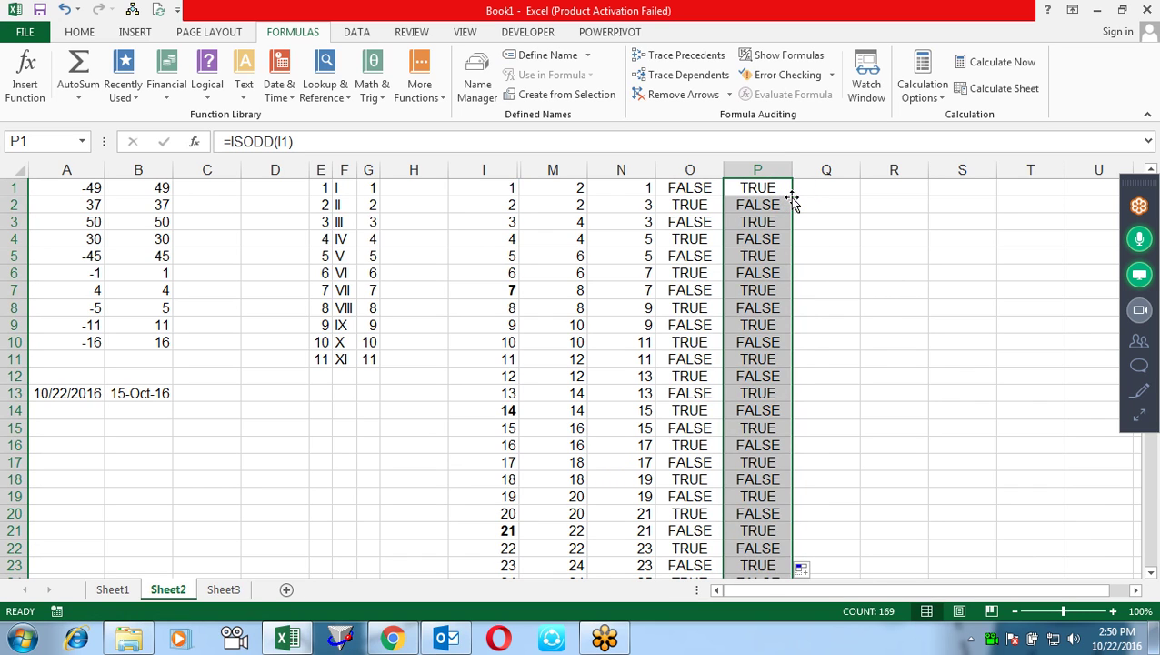
click(840, 298)
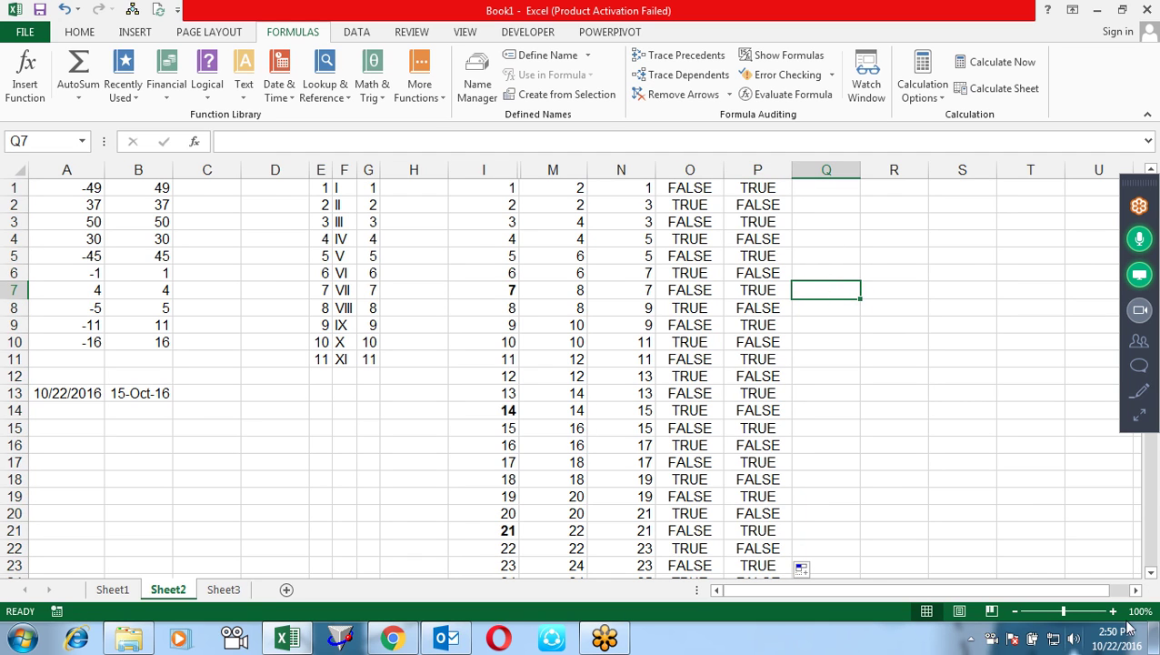
click(1134, 589)
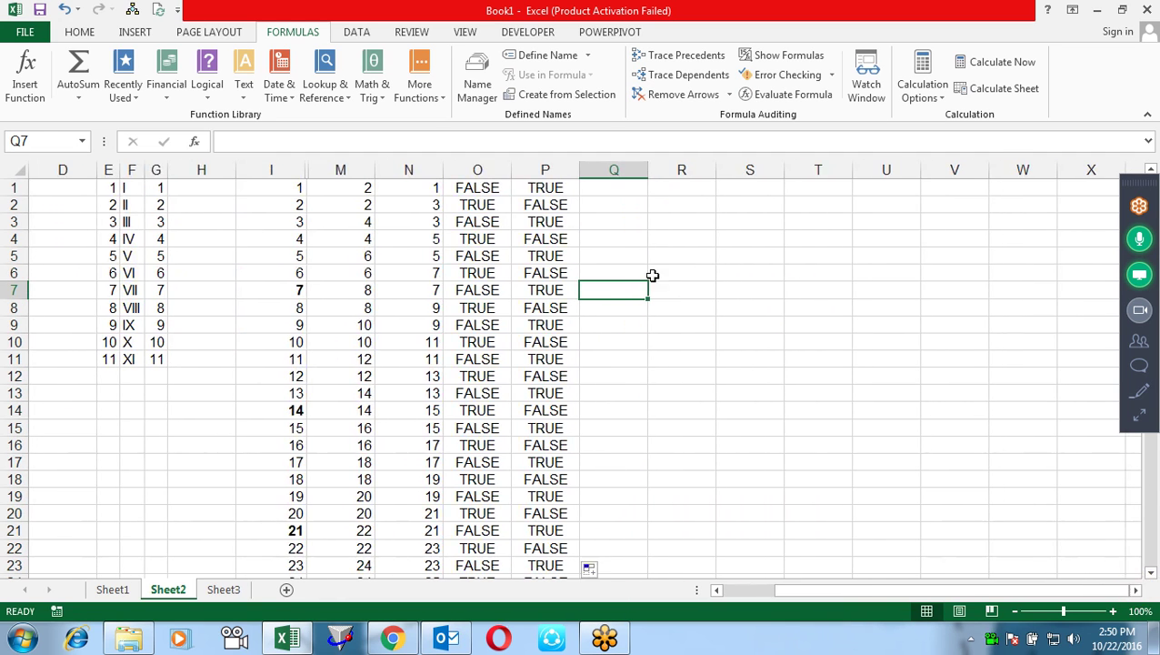
Step: Enter 5 in R3 and 3 in S3 on Sheet2
click(682, 221)
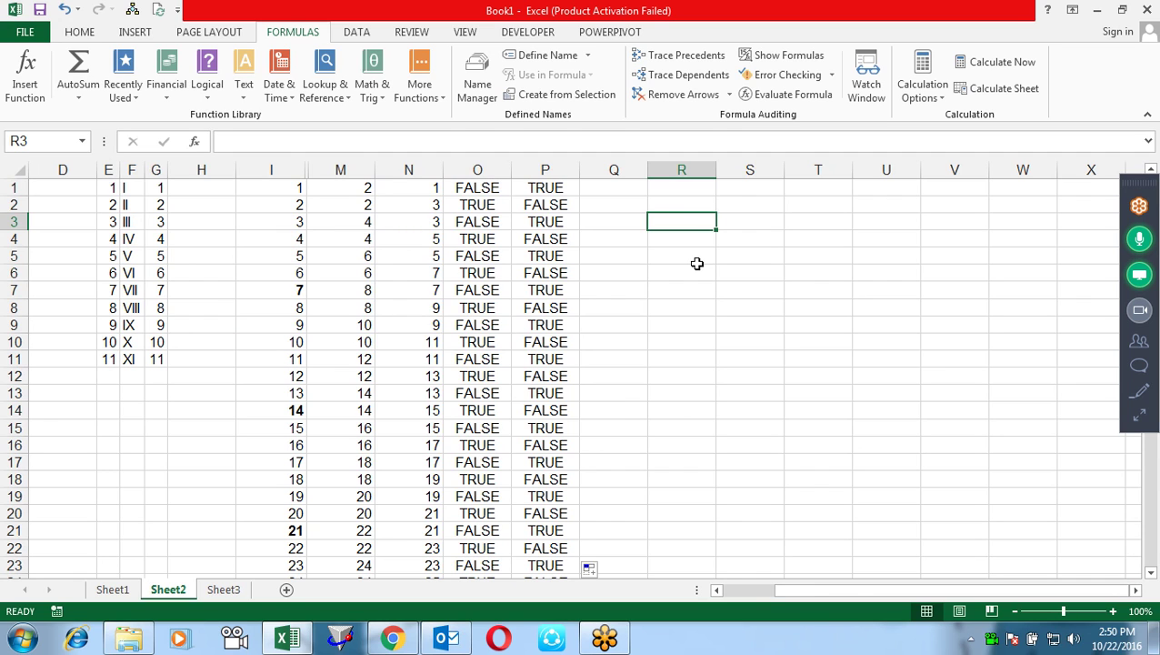
text(5)
key(Tab)
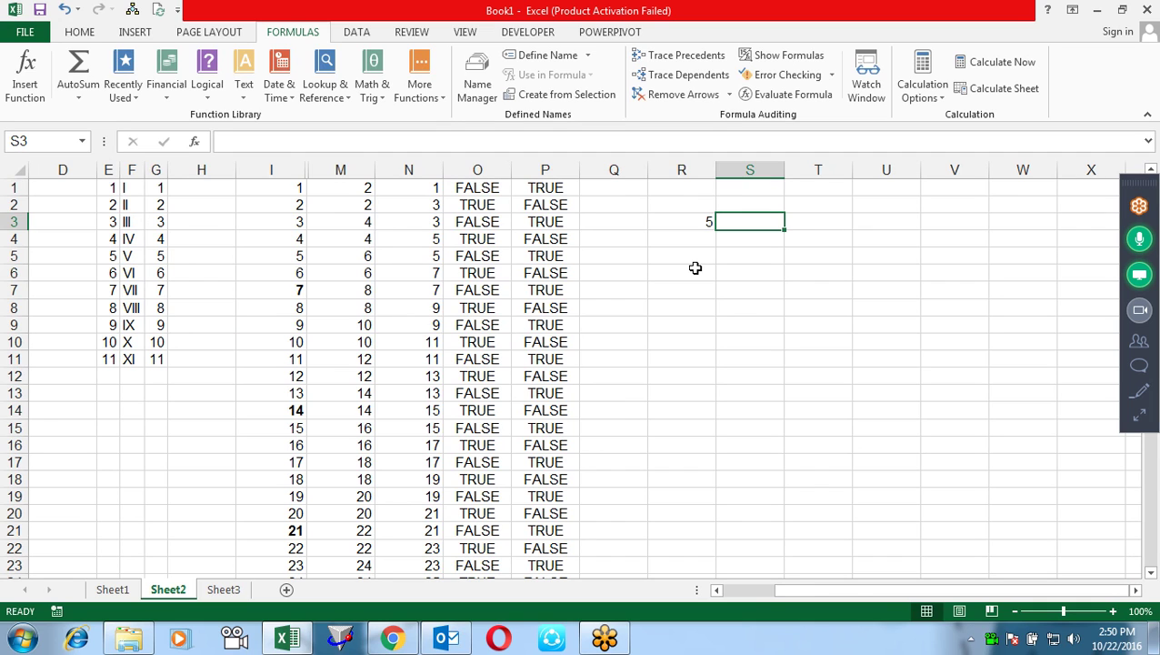
text(3)
key(Return)
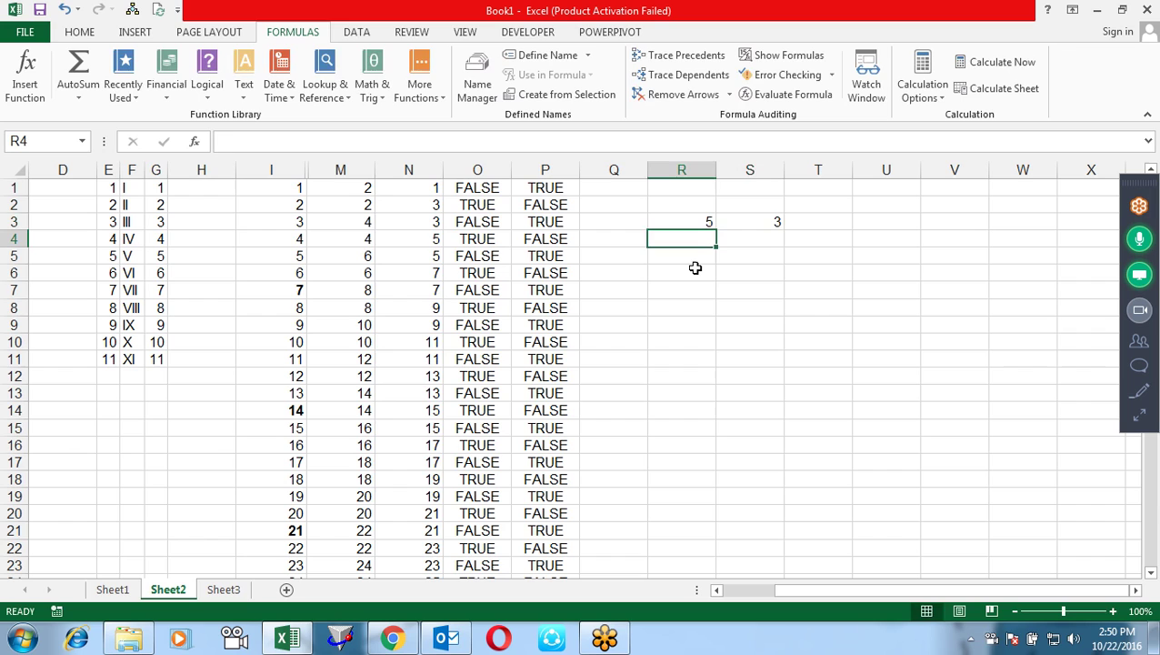
Step: Enter =COMBIN(R3,S3) in R4, returning 10 combinations
key(Tab)
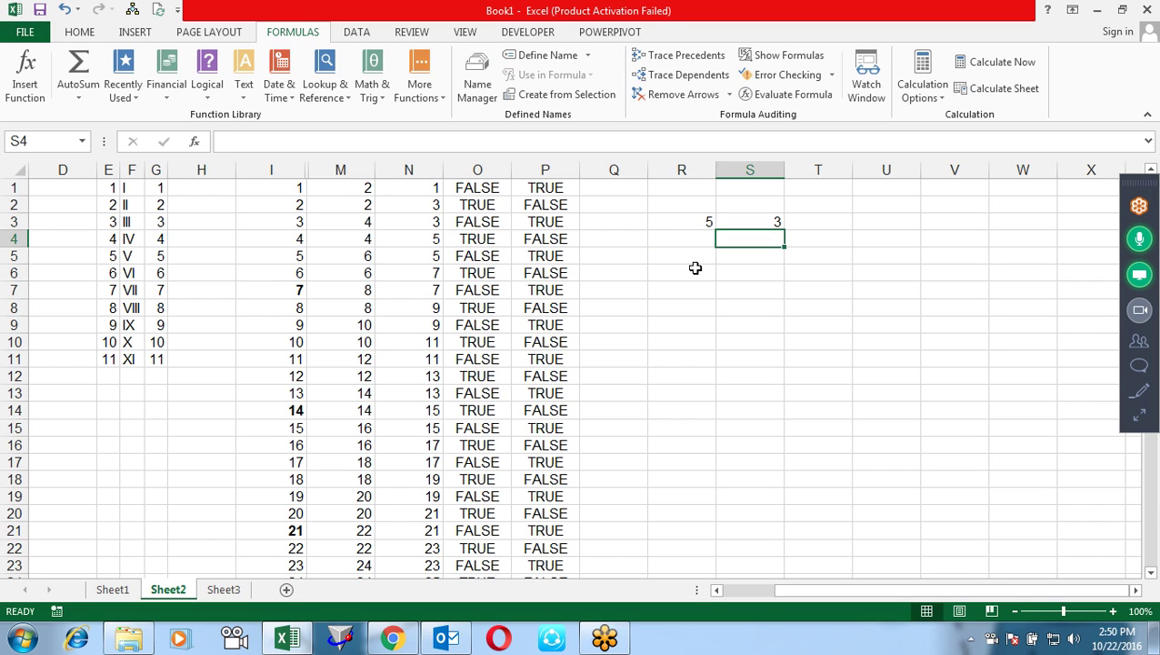
key(Left)
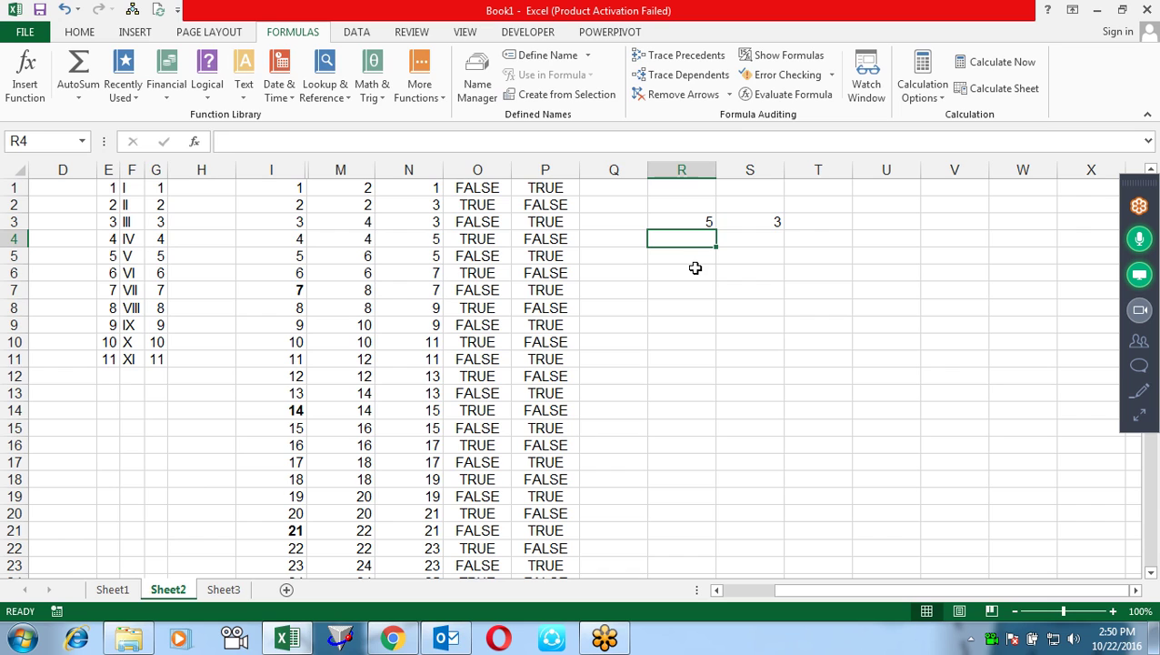
text(=com)
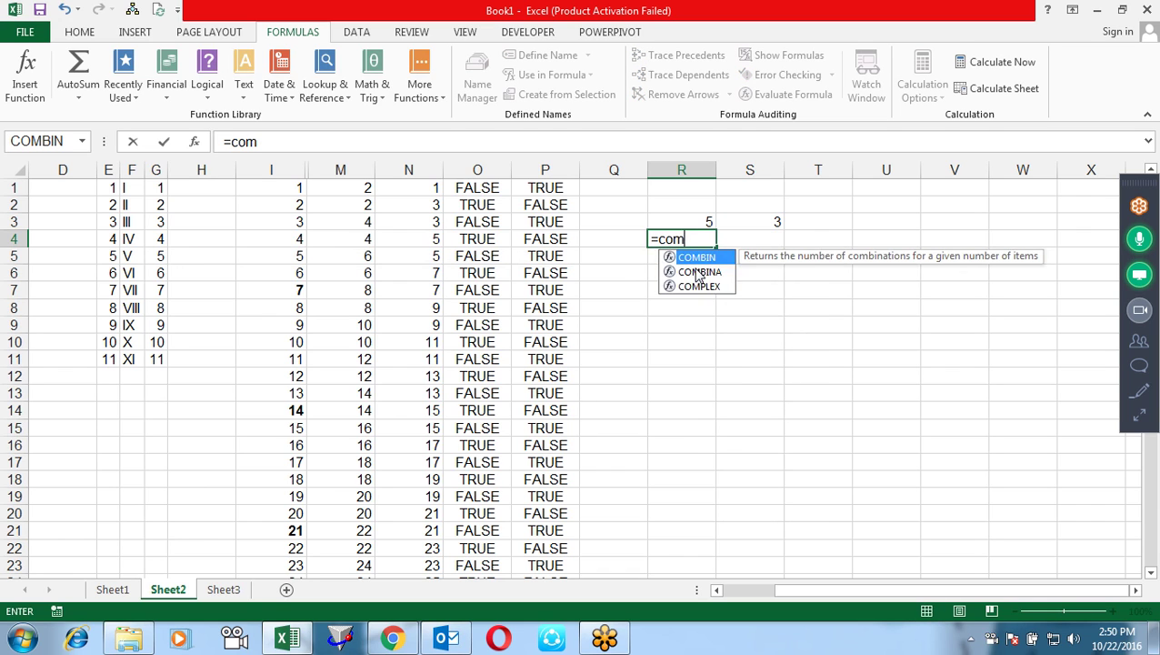
key(Tab)
key(Up)
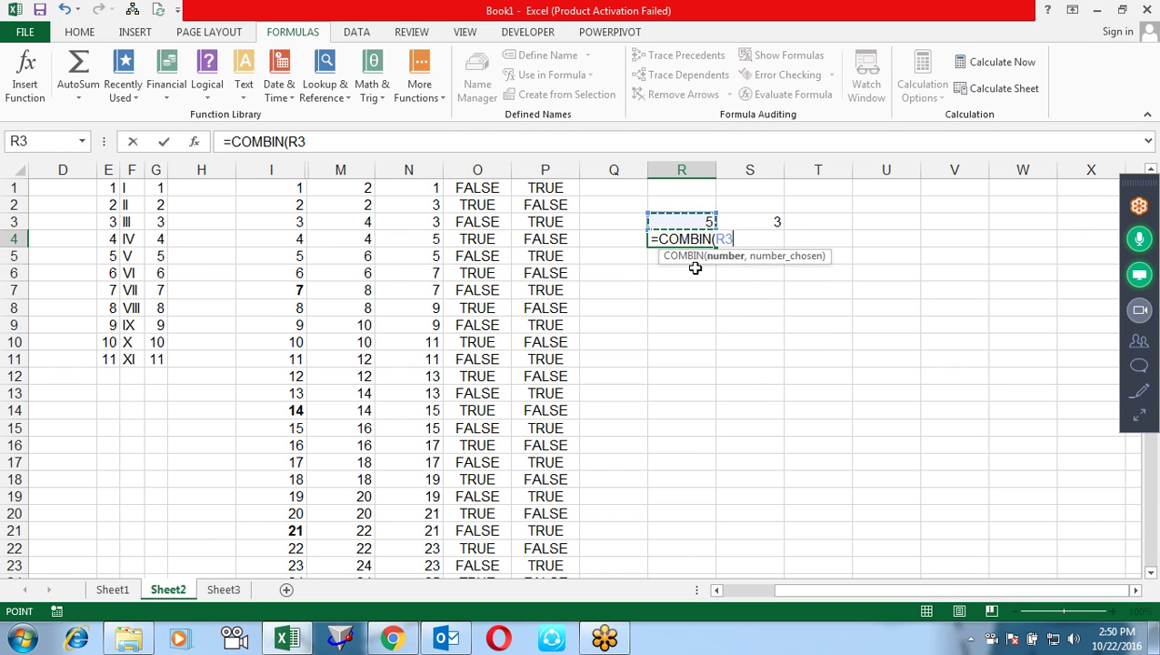
text(,)
key(Up)
key(Right)
key(Return)
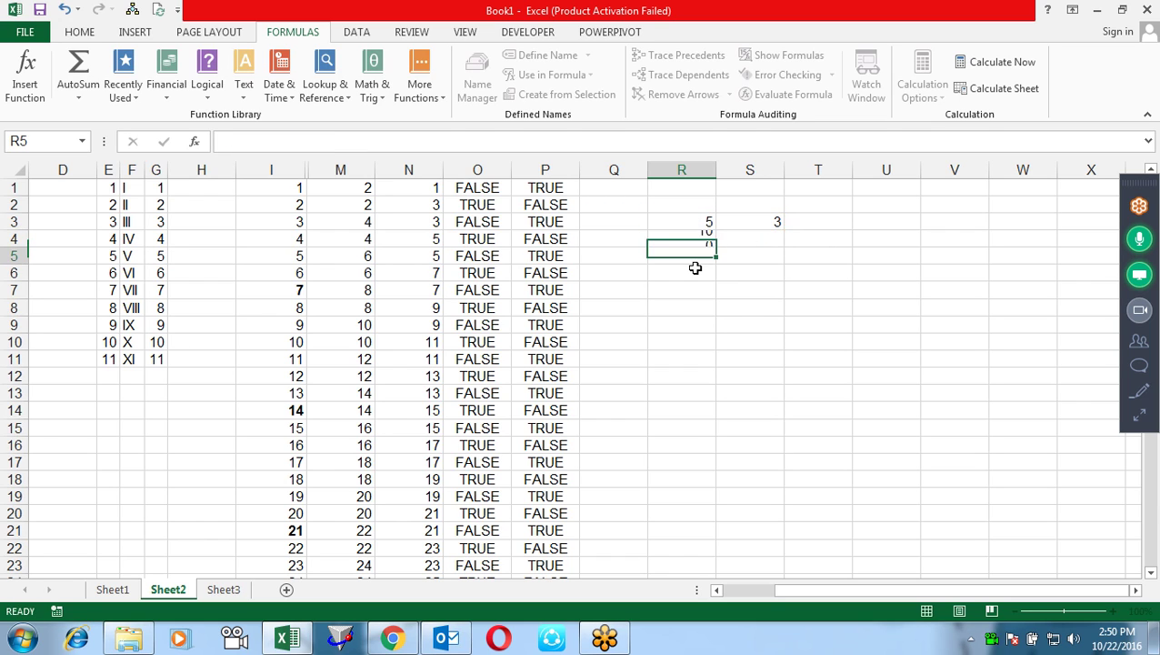
key(Up)
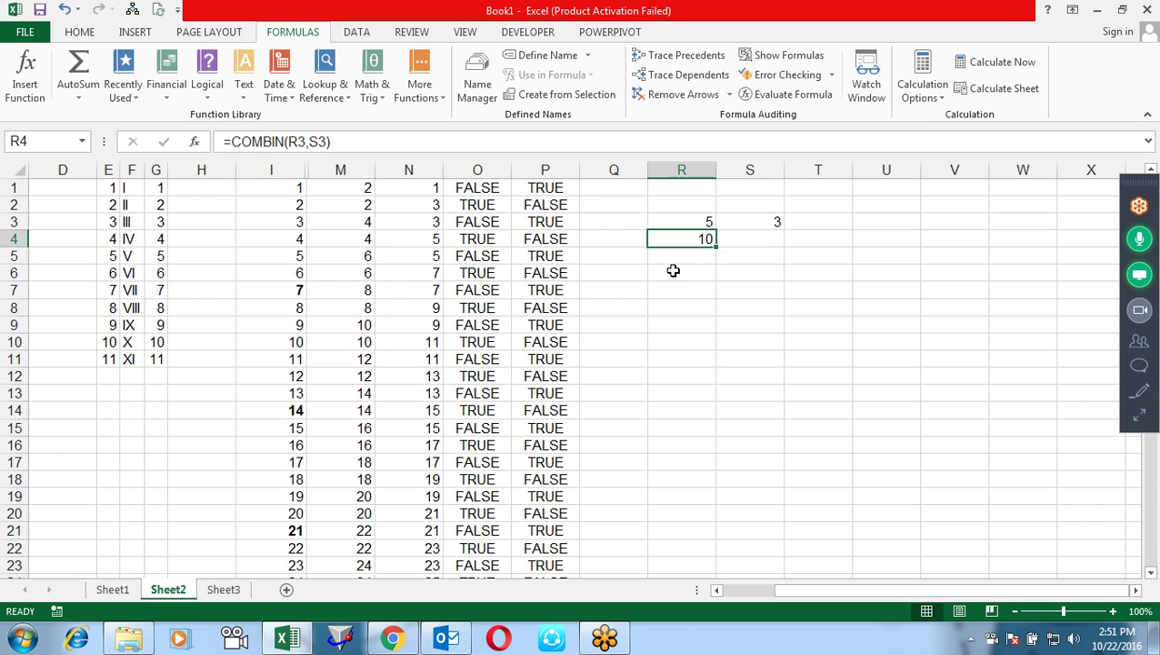
click(672, 271)
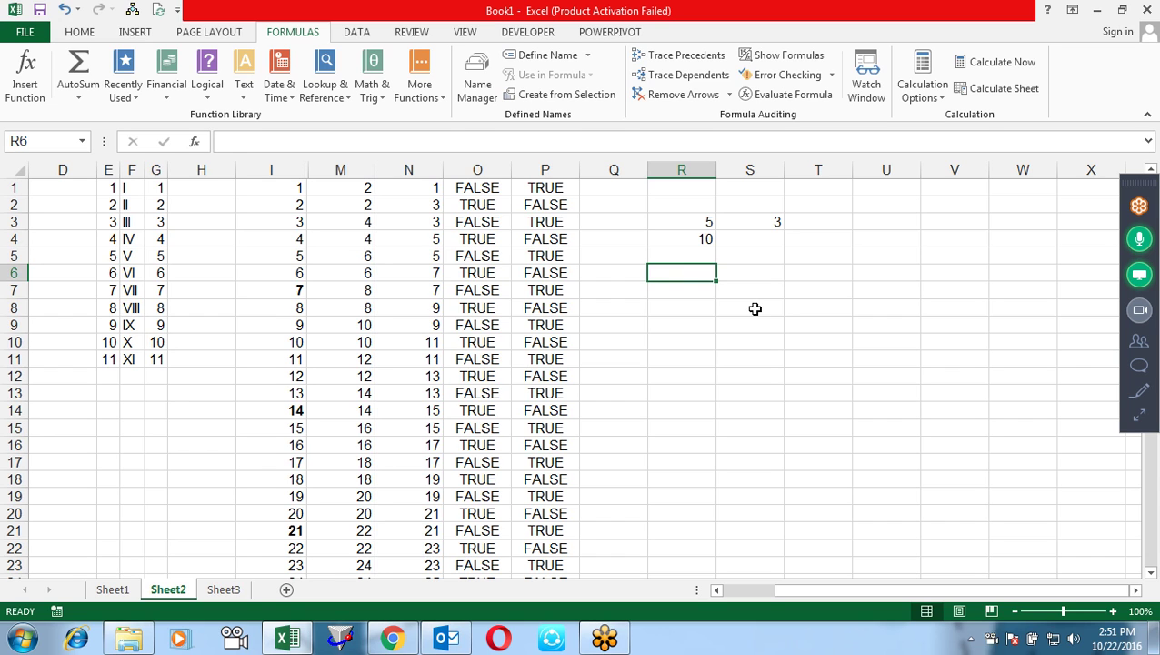
Step: Enter 5 in R6 and =FACT(R6) in R7, giving 120
text(5)
key(Return)
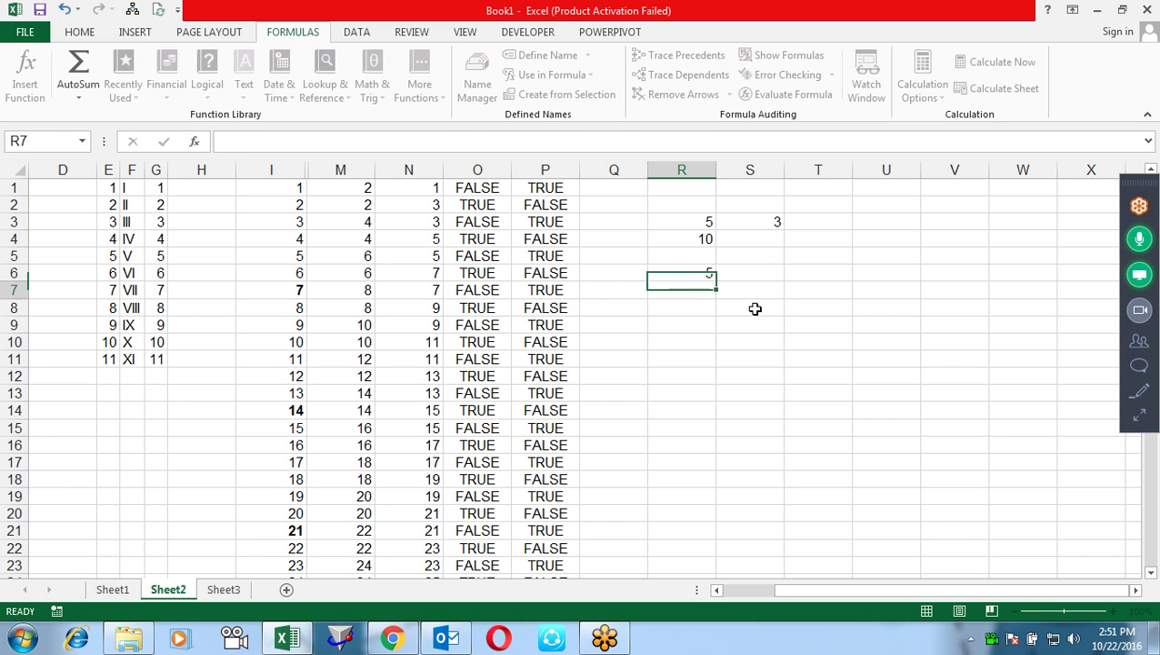
text(=fa)
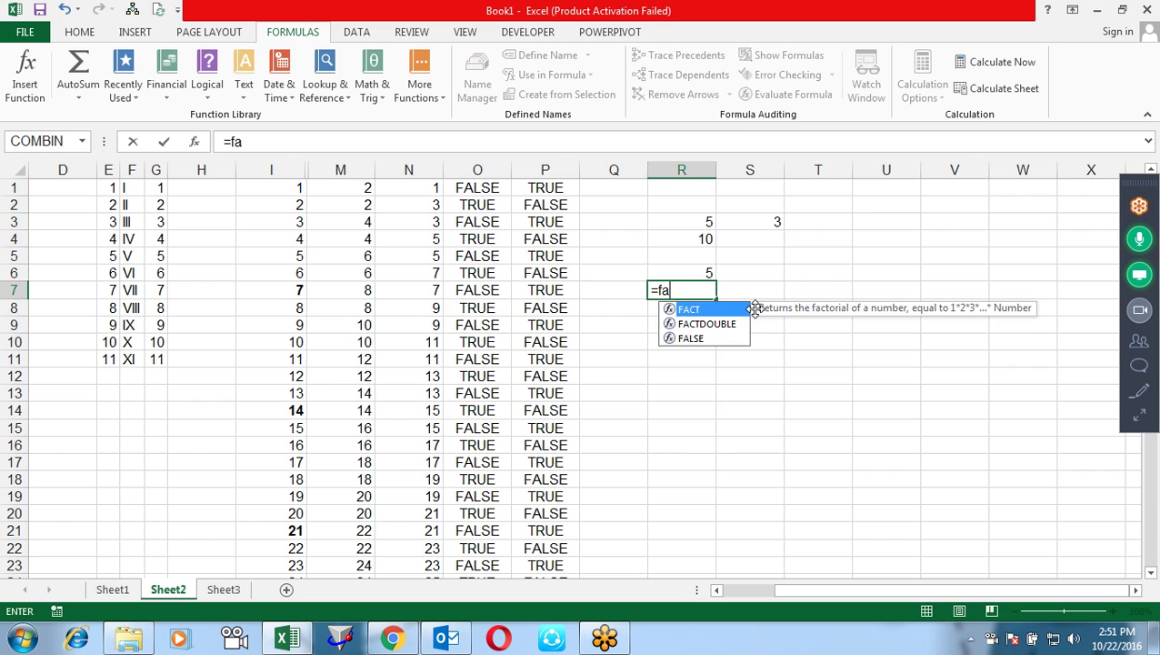
key(Tab)
key(Up)
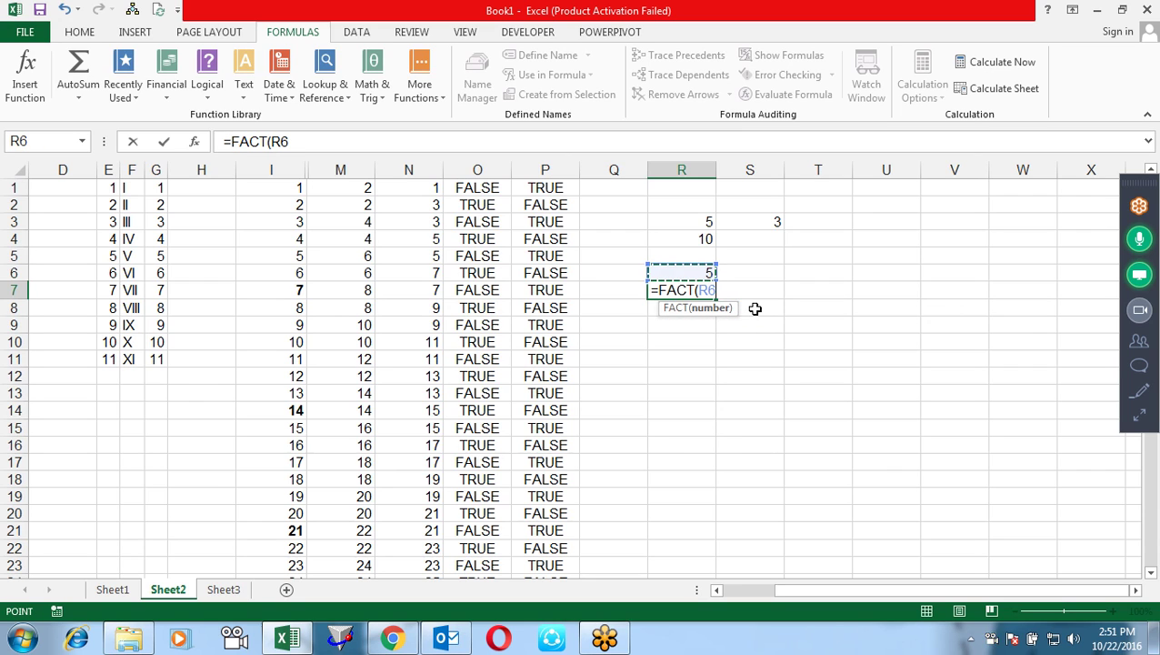
key(Return)
Step: Fill S6:V6 with 4, 3, 2 and 1
key(Up)
Step: Enter =FACTDOUBLE(R6) in R8, returning 15
key(Up)
key(Right)
text(4)
key(Tab)
text(3)
key(Tab)
text(2)
key(Tab)
text(1)
key(Return)
key(Up)
key(Left)
key(Left)
key(Left)
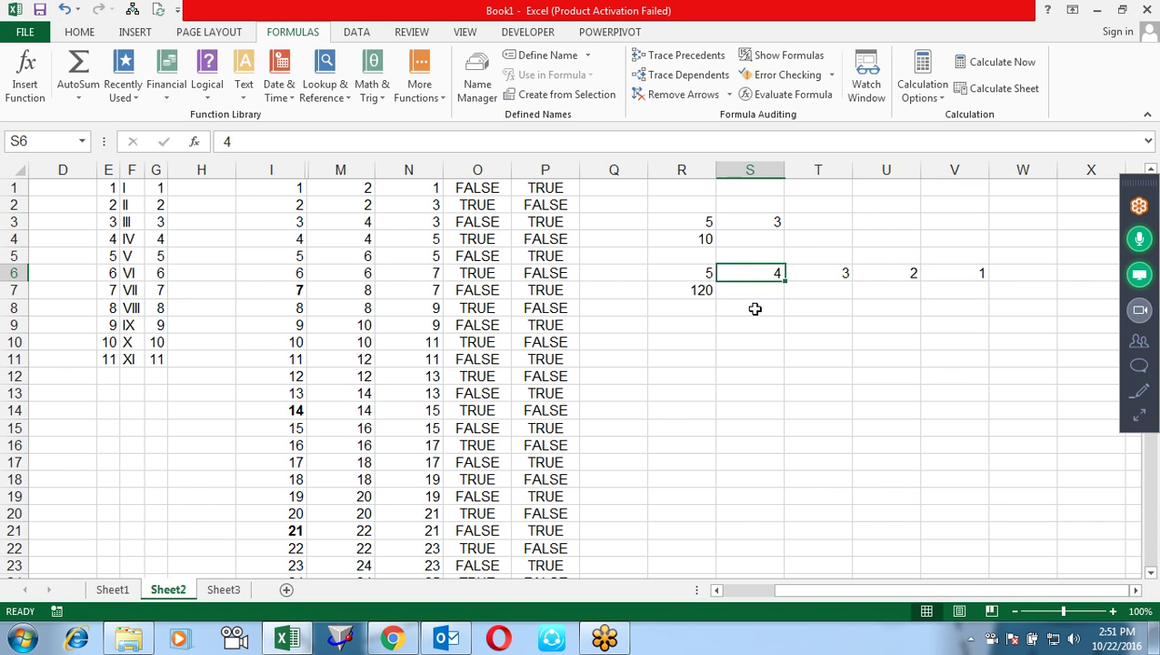
key(Left)
key(Down)
key(Down)
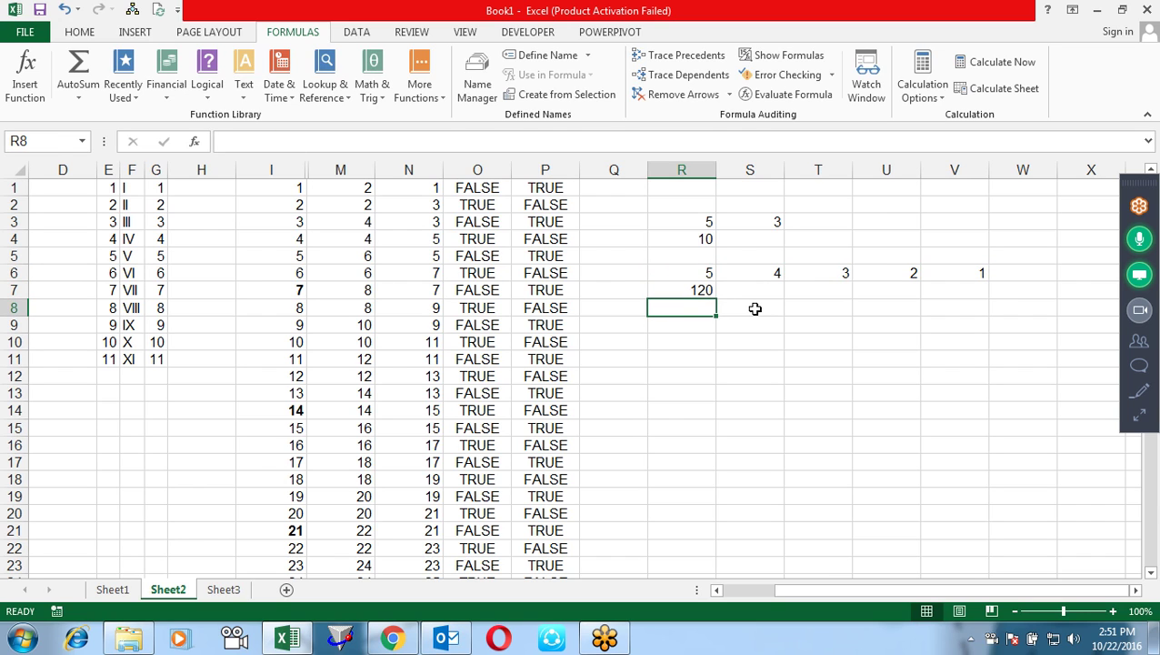
text(=f)
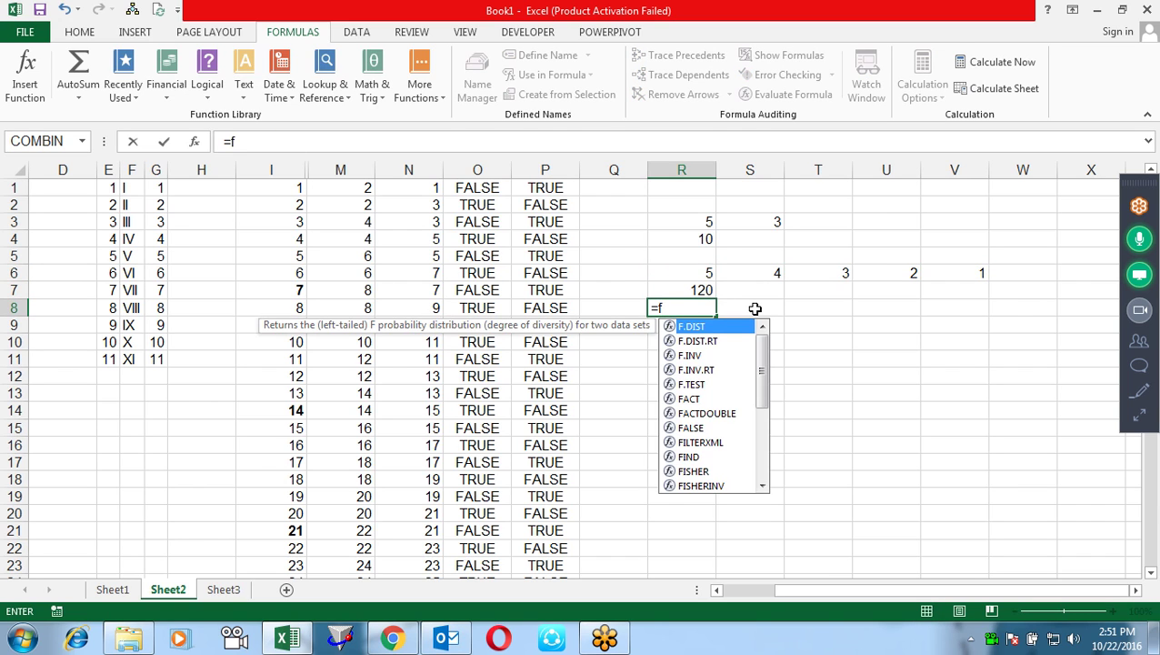
text(ac)
key(Down)
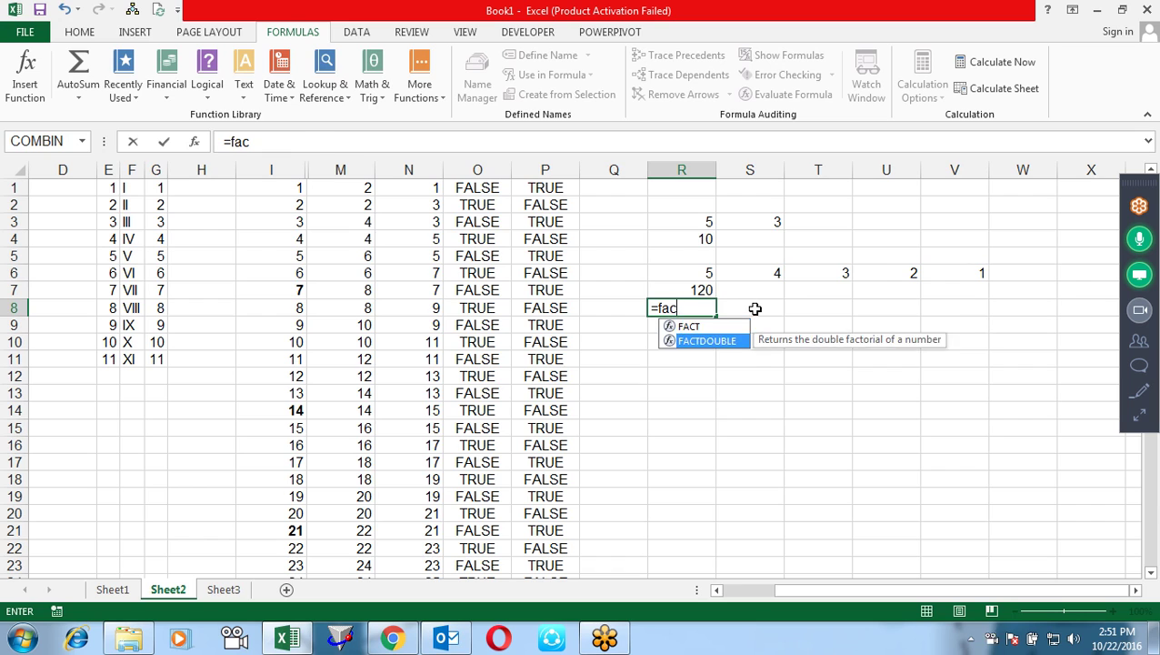
key(Tab)
key(Up)
key(Up)
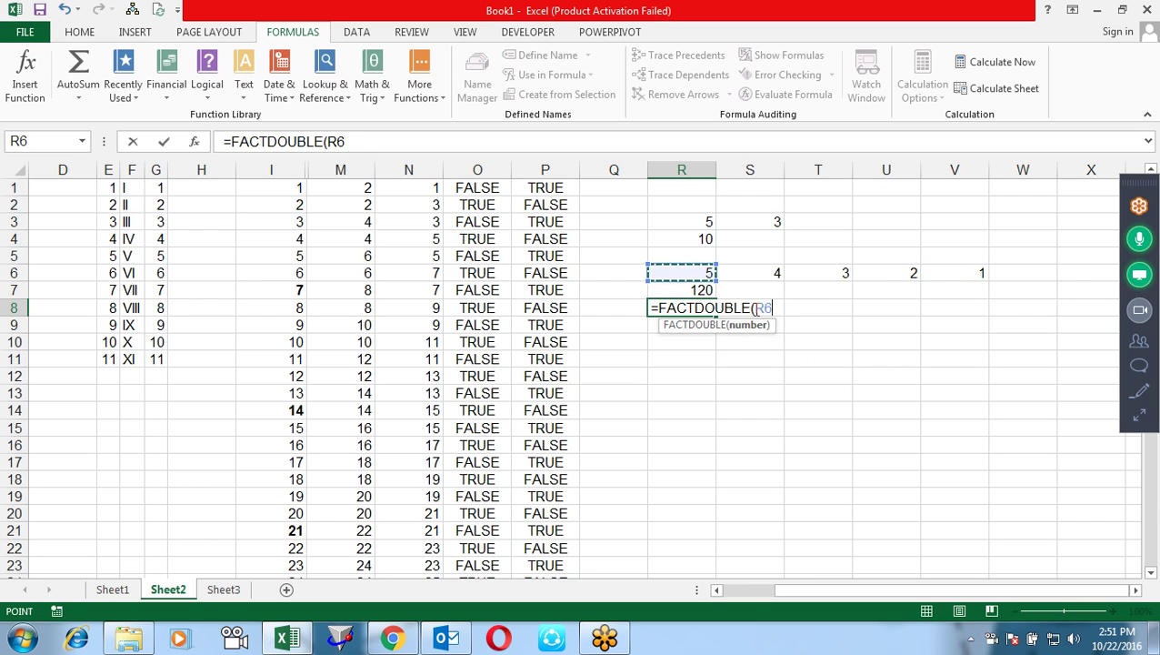
key(Return)
key(Up)
key(Up)
key(Up)
key(Right)
key(Right)
key(Right)
key(Right)
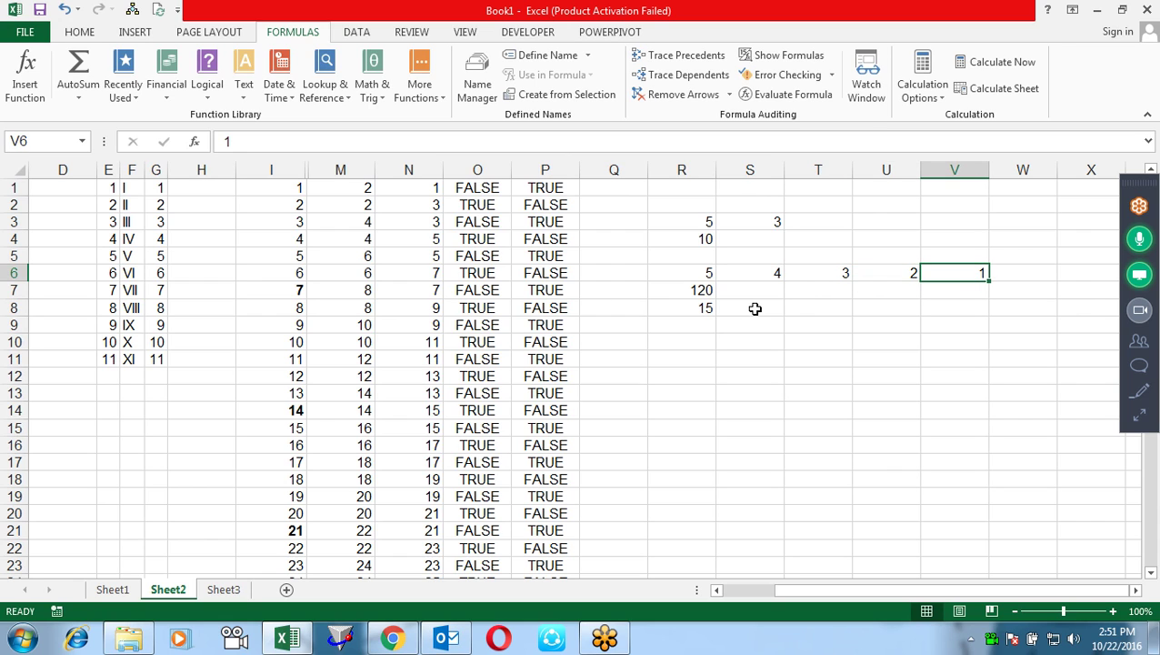
key(Left)
key(Left)
key(Left)
key(Left)
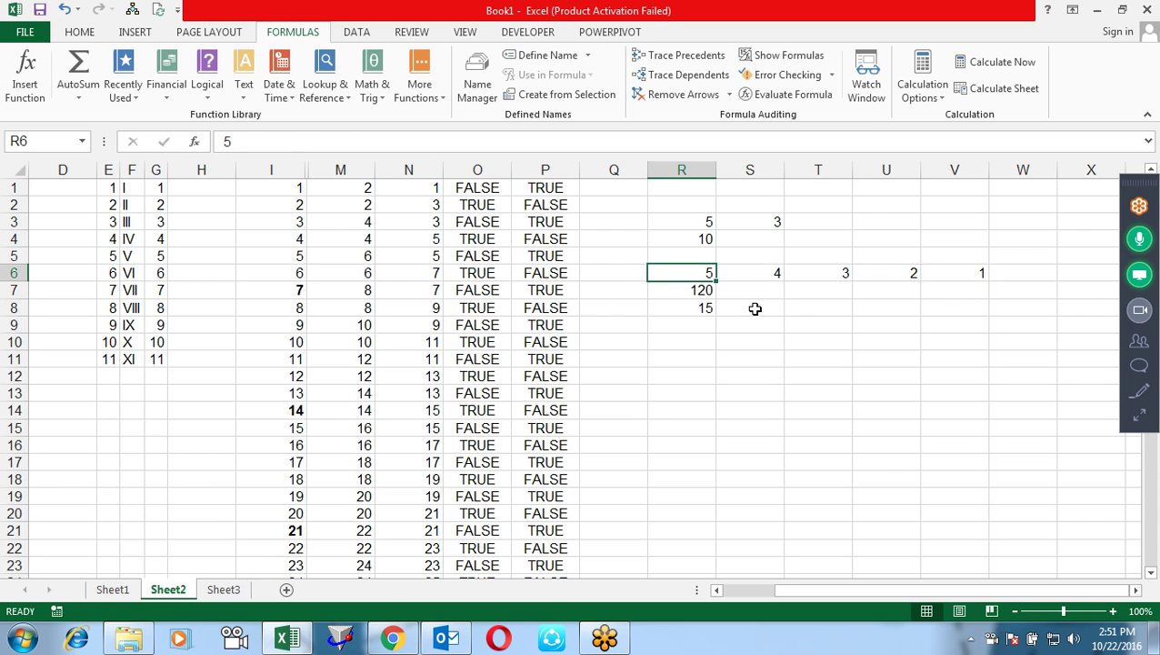
key(Down)
key(Down)
key(Down)
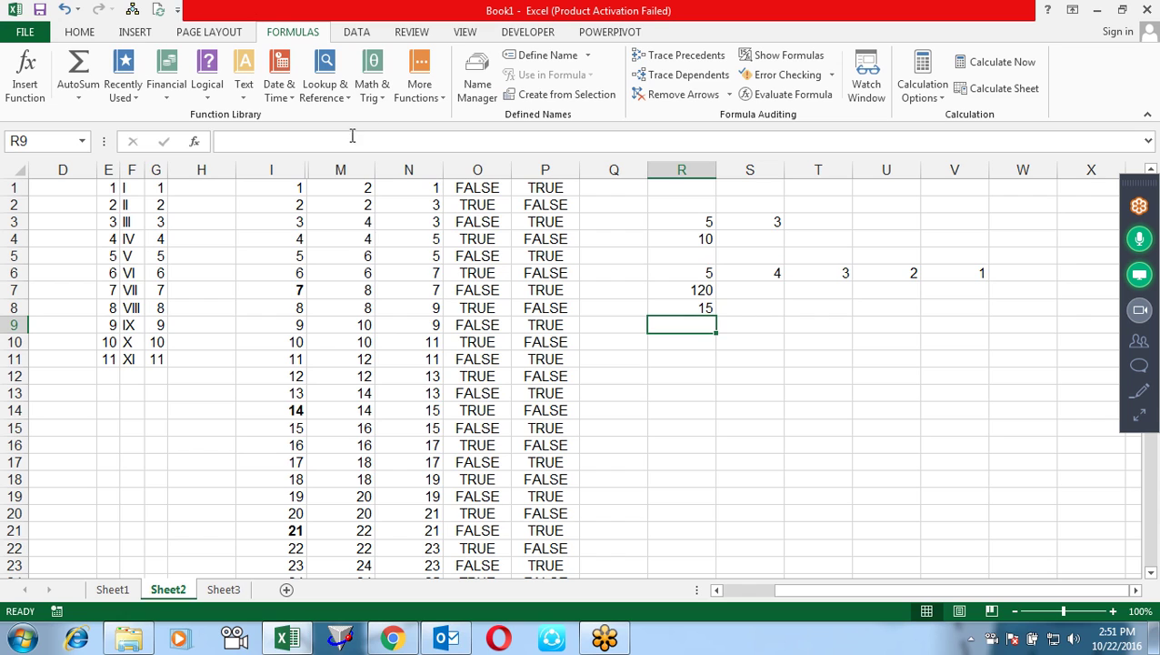
click(371, 89)
drag(487, 177, 488, 205)
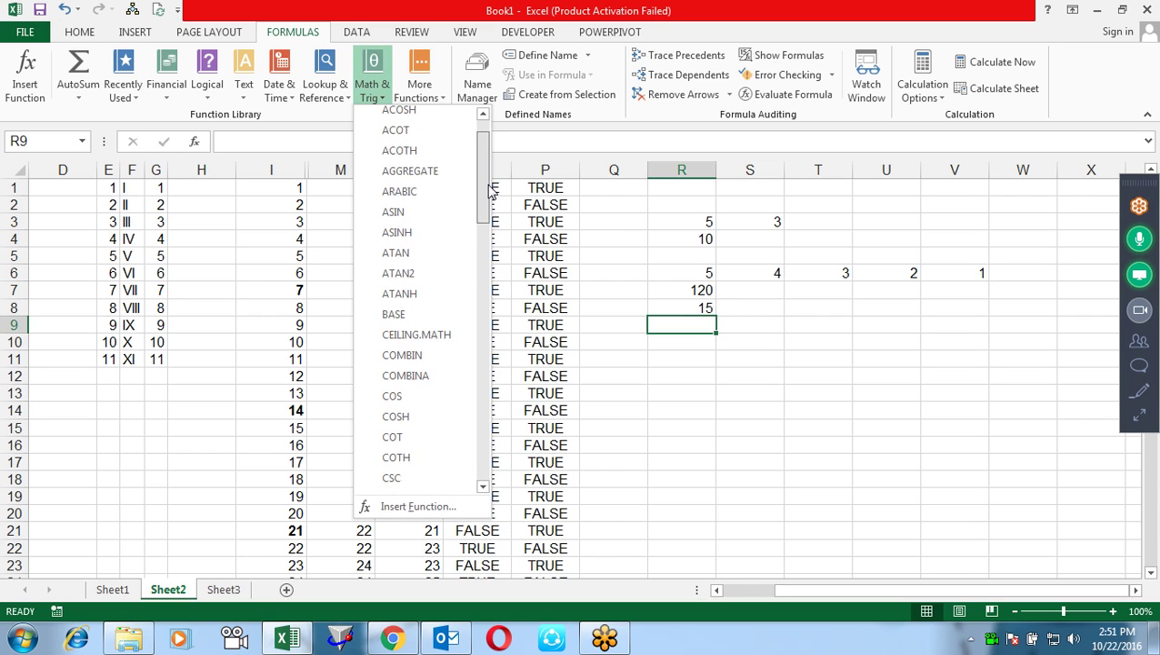
scroll(488, 205, down, 1)
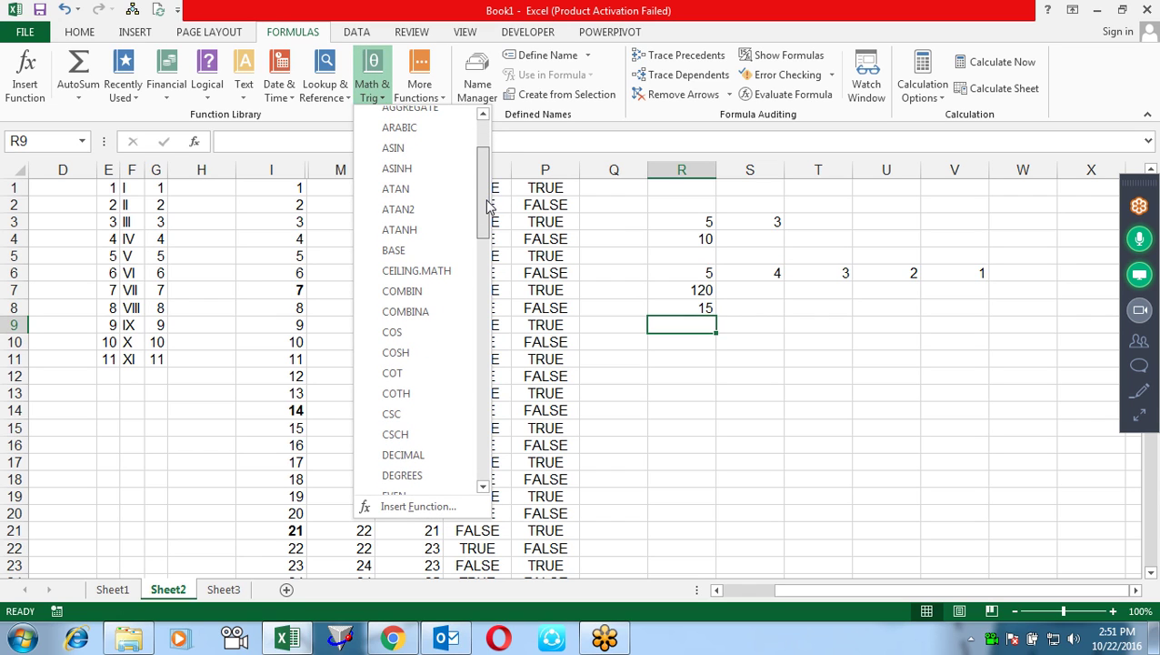
scroll(487, 207, down, 1)
drag(486, 209, 482, 290)
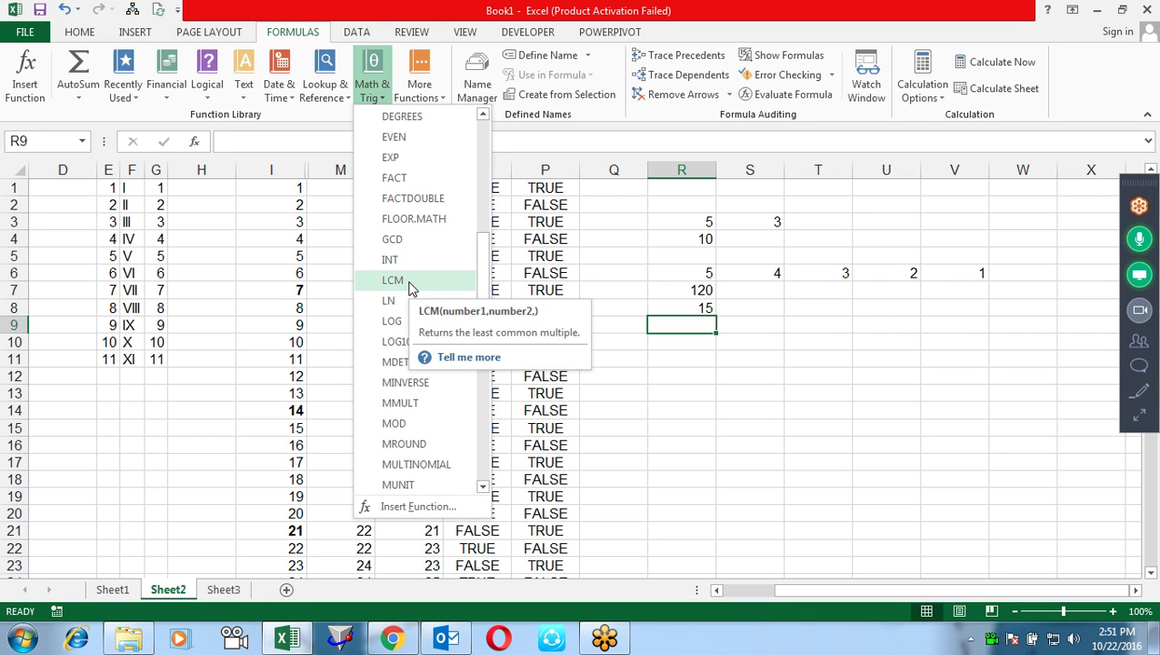
click(590, 414)
click(684, 342)
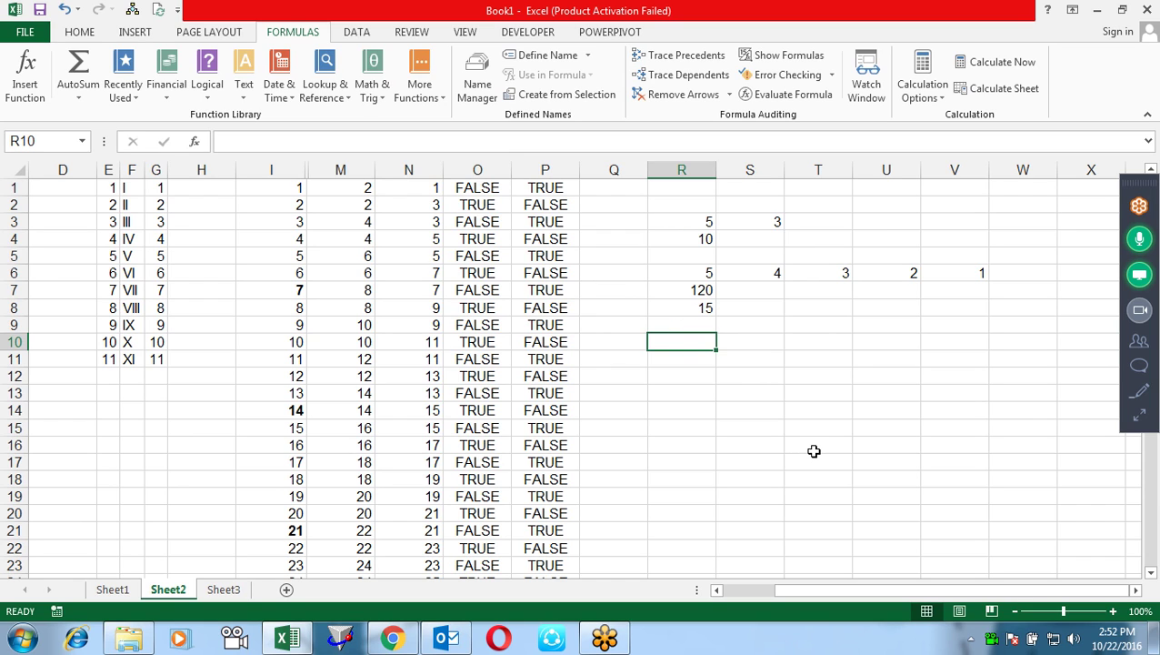
Step: Enter 15 in R10 and 18 in S10
text(15)
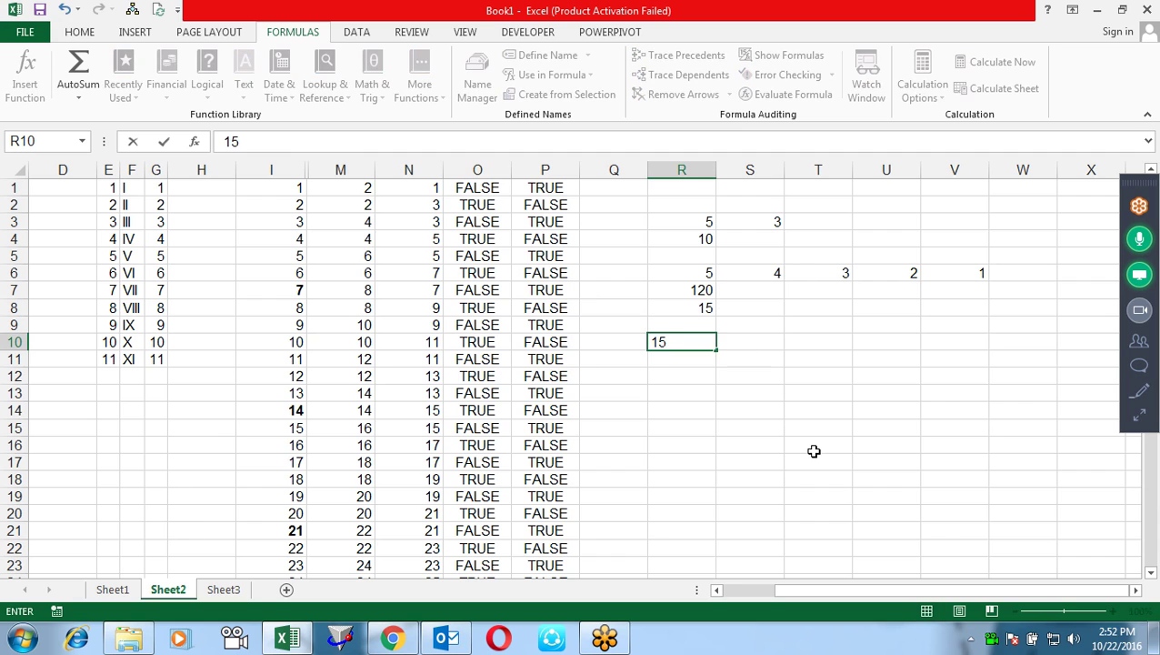
key(Tab)
text(30)
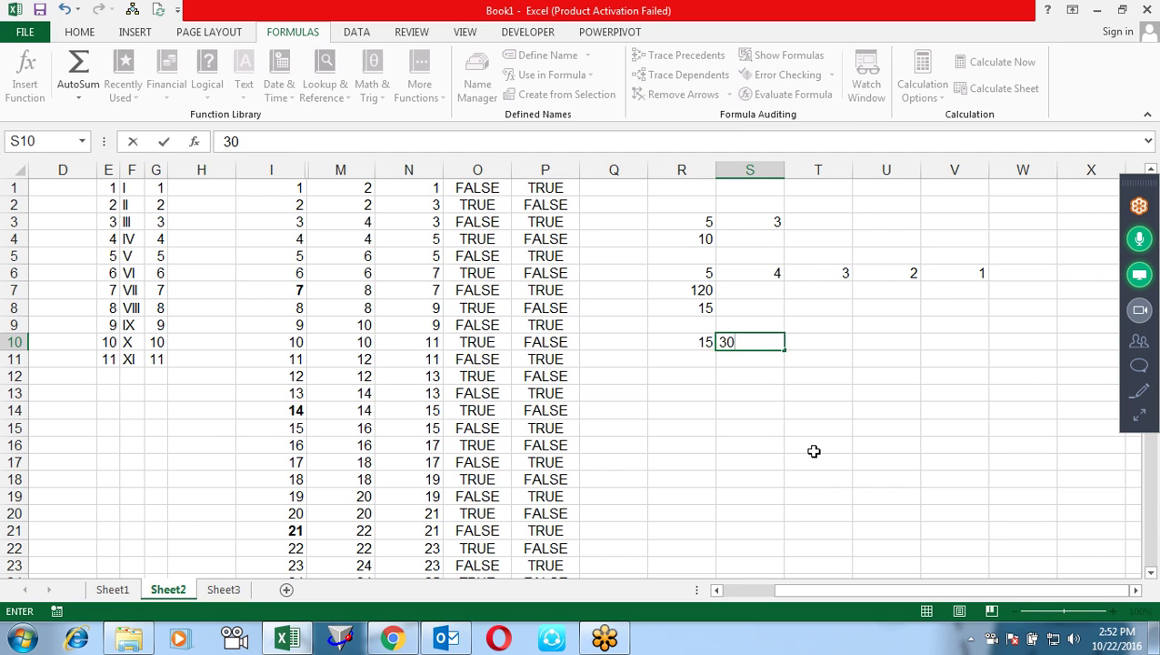
key(Escape)
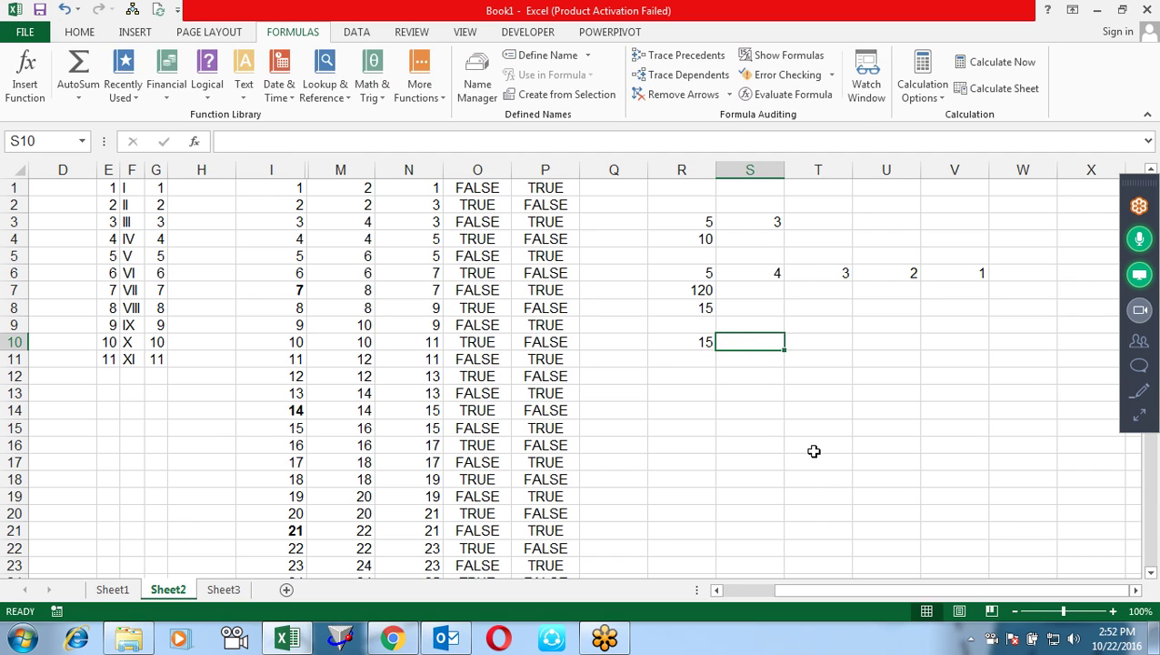
text(24)
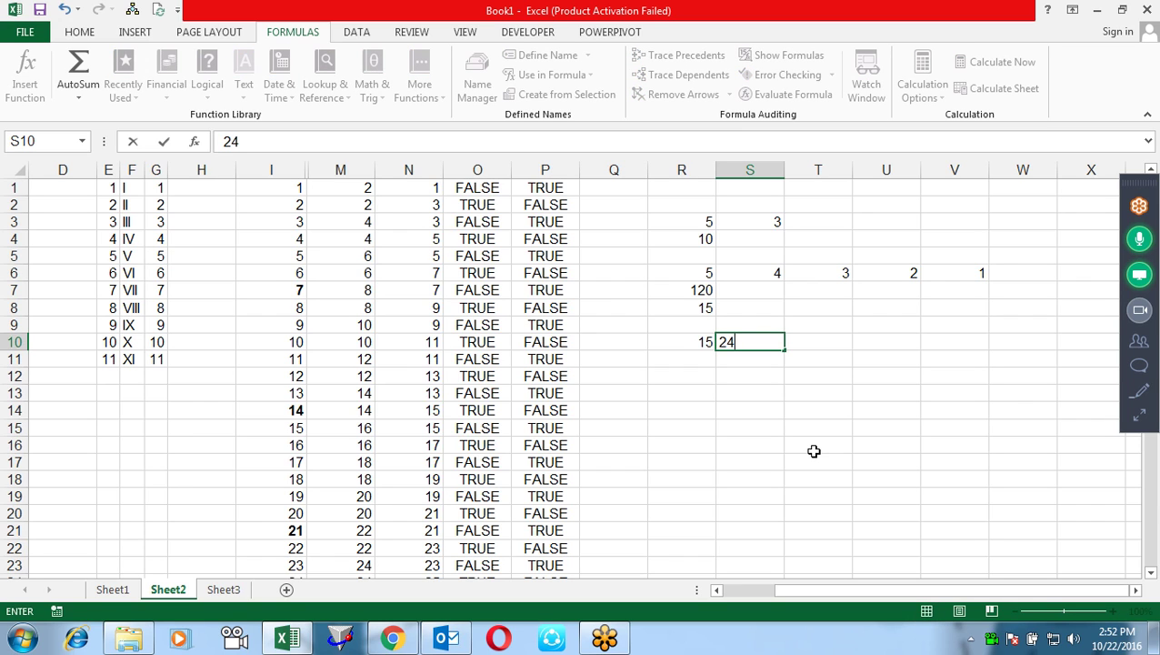
key(Escape)
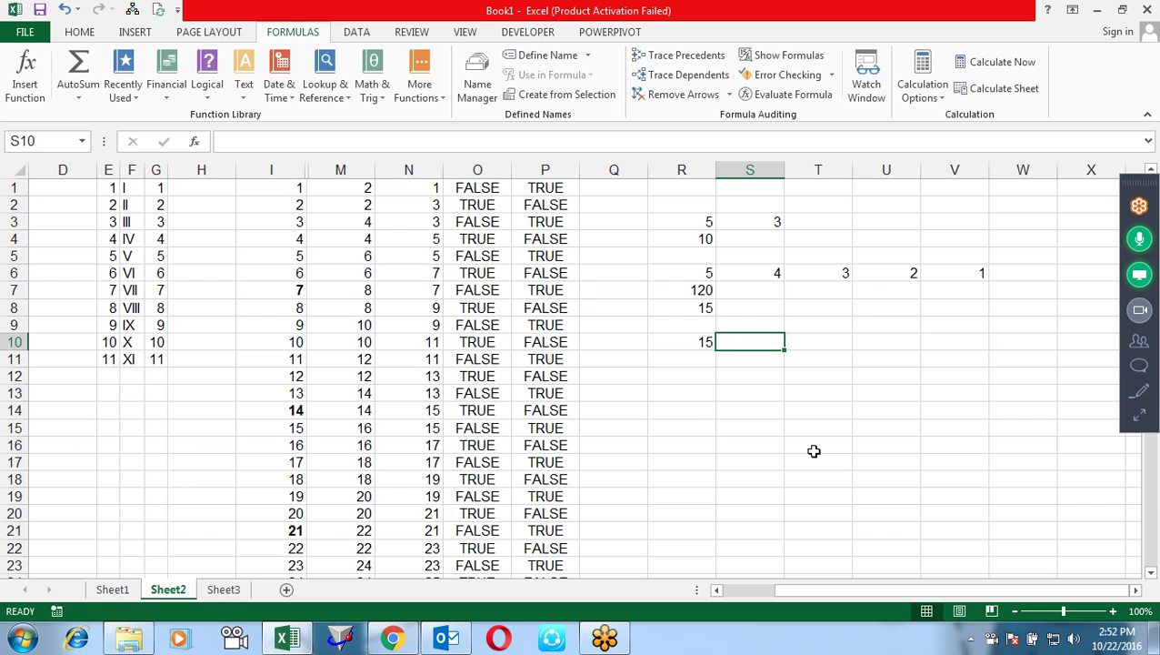
key(Left)
key(Right)
text(18)
key(Return)
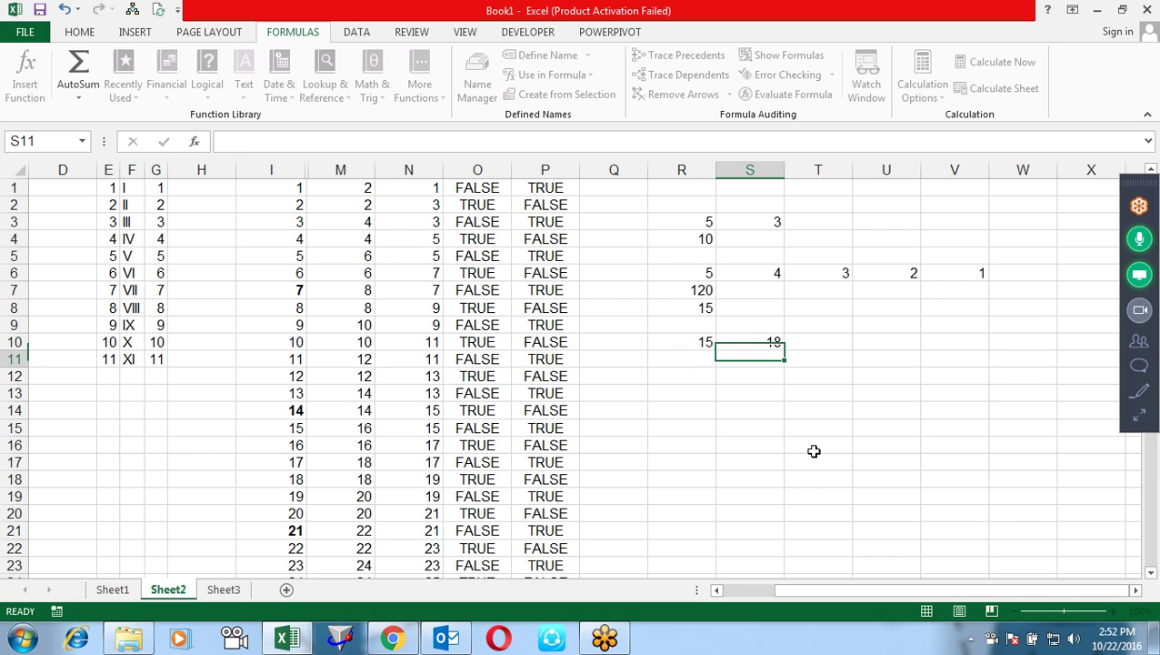
Step: Enter =GCD(R10,S10) in R11, returning 3
key(Left)
text(=gcd)
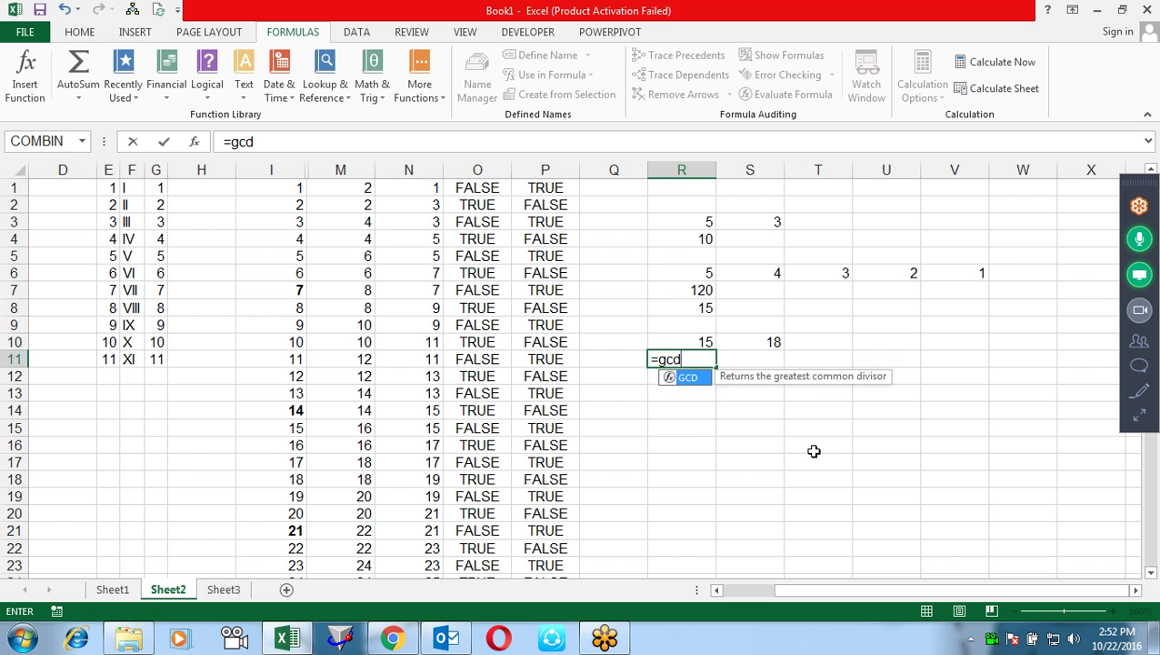
key(Tab)
key(Up)
text(,)
key(Up)
key(Up)
key(Right)
key(Right)
key(Down)
key(Left)
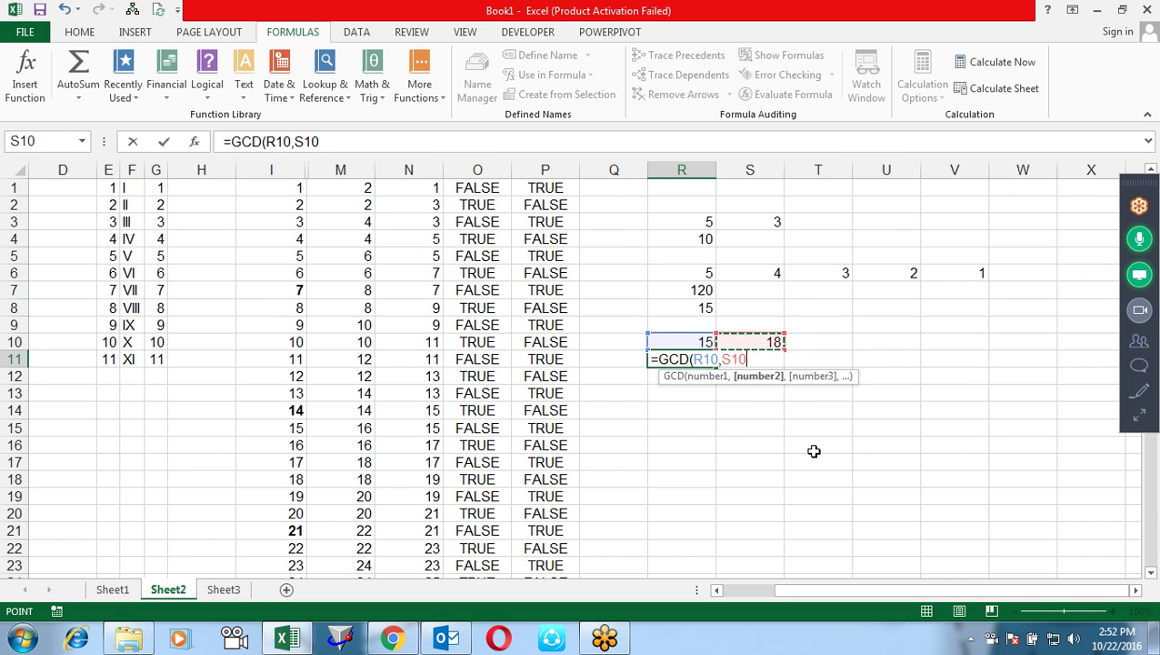
key(Return)
key(Up)
key(Up)
key(Right)
key(Left)
key(Down)
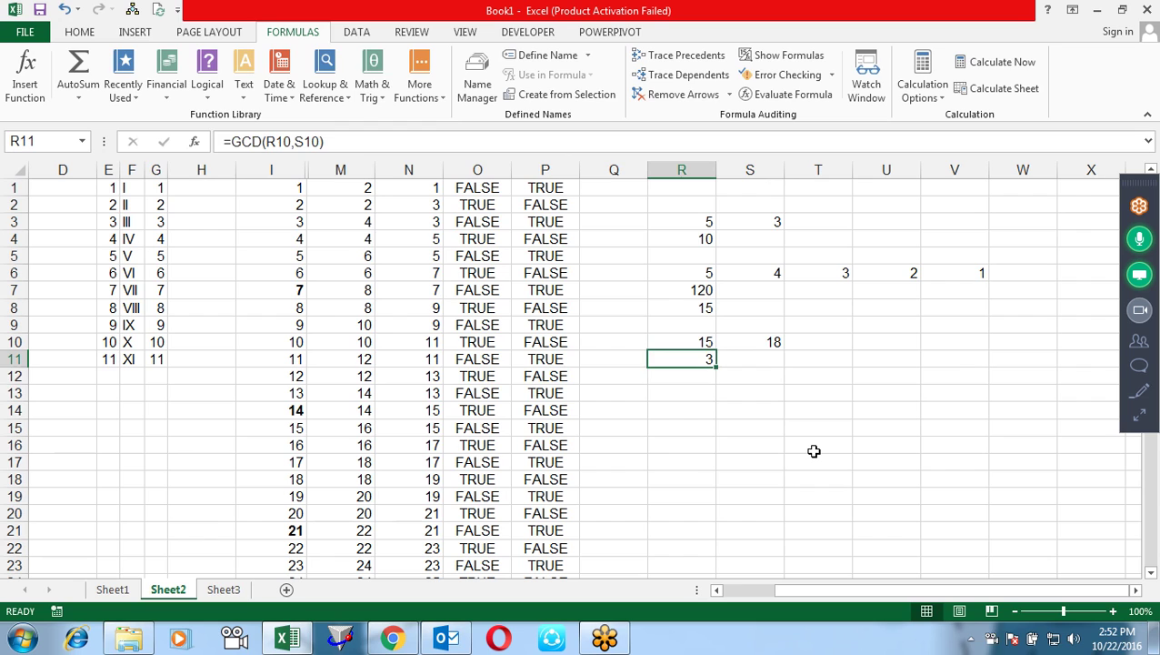
key(Down)
Step: Enter =LCM(R10,S10) in R12, returning 90
text(=lcm)
key(Tab)
key(Up)
key(Up)
text(,)
key(Up)
key(Up)
key(Right)
key(Right)
key(Left)
key(Return)
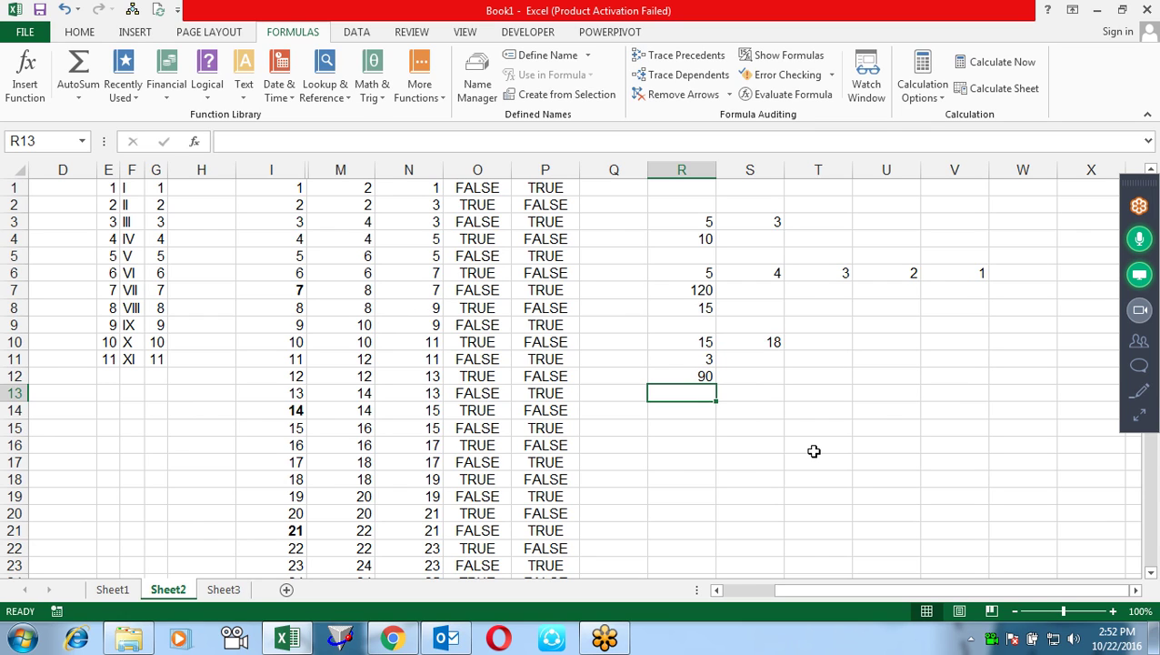
key(Up)
key(Up)
key(Up)
key(Right)
key(Right)
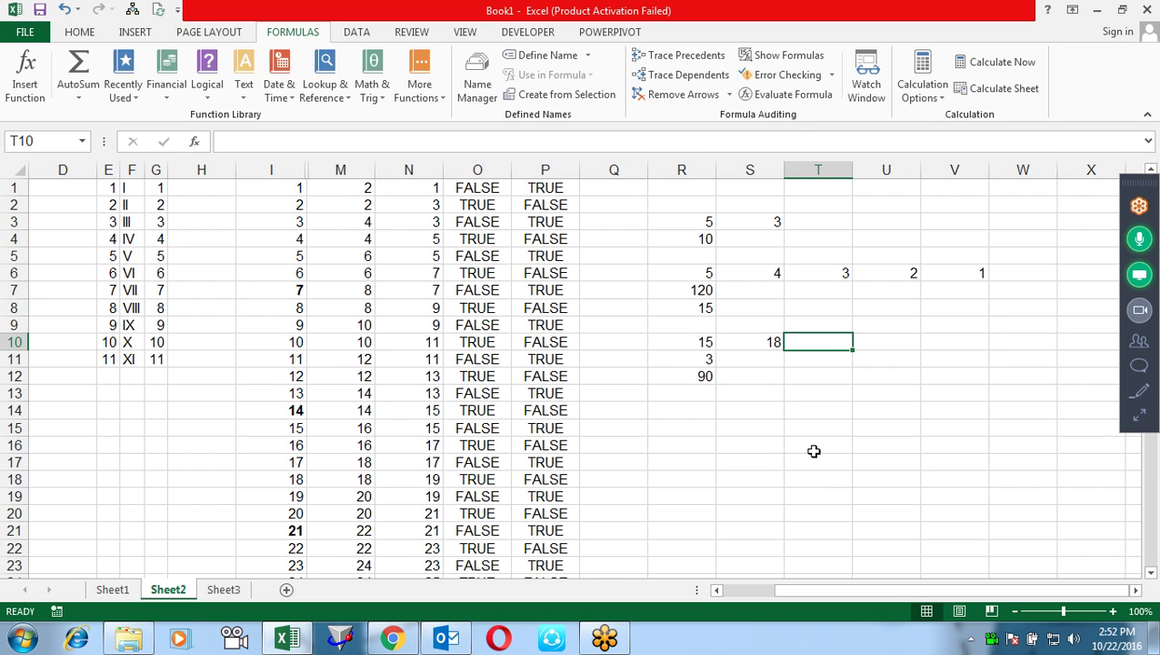
key(Left)
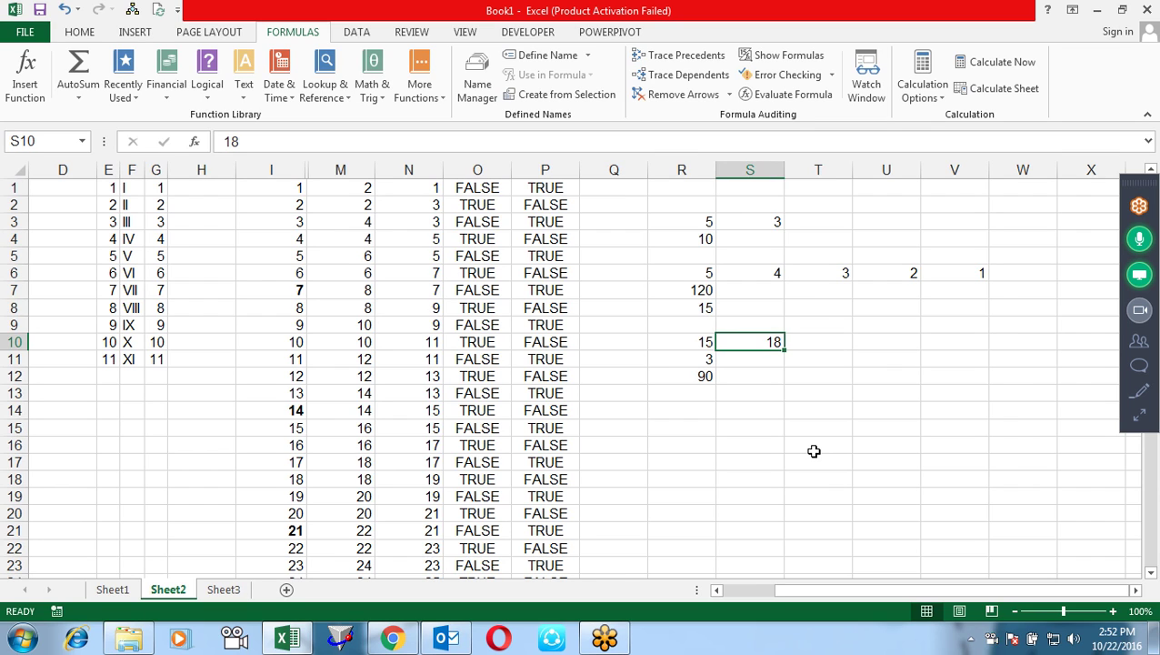
key(Left)
key(Down)
key(Down)
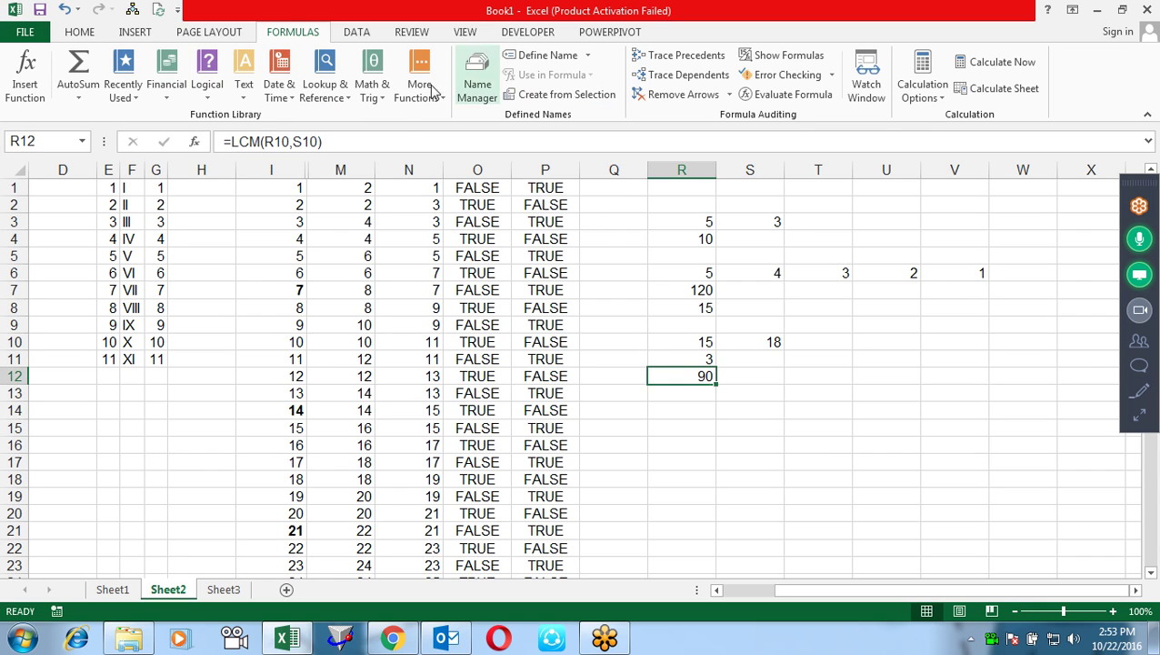
Step: Browse the Math & Trig function list, then switch to the empty Sheet3
click(363, 98)
drag(482, 172, 499, 276)
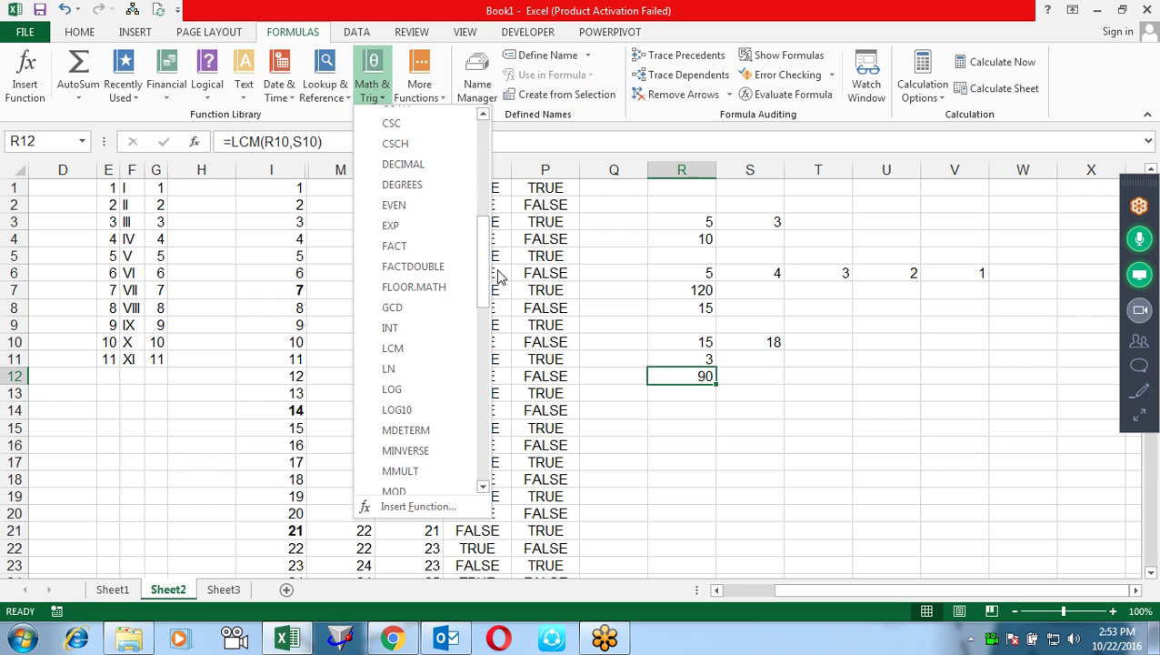
click(643, 467)
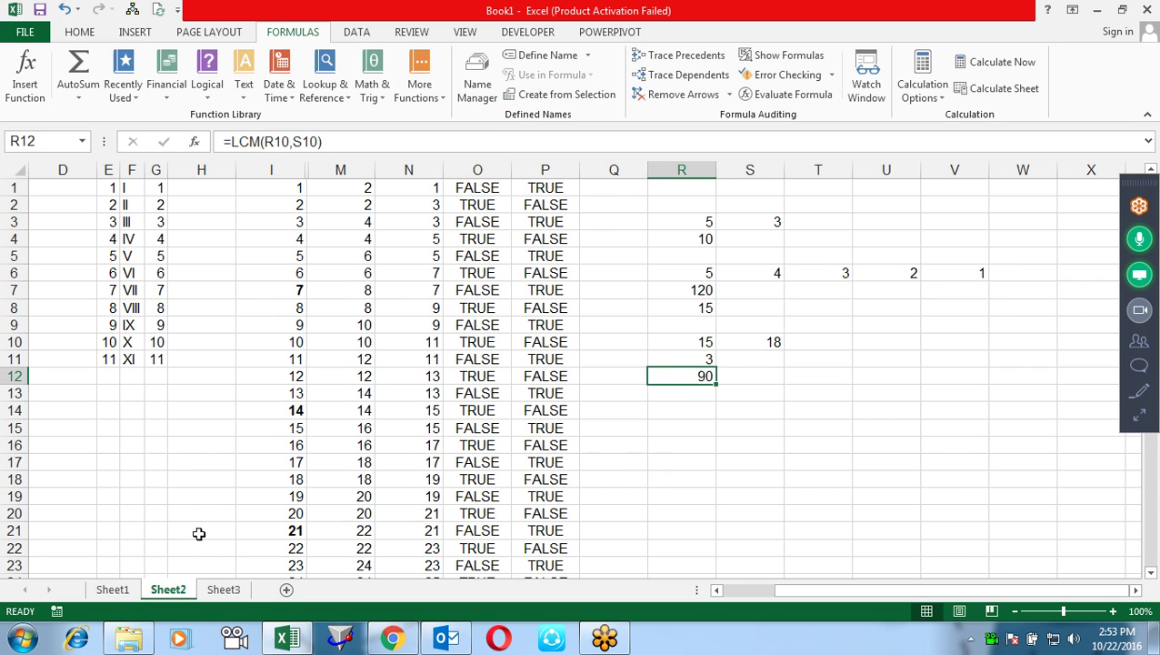
click(229, 591)
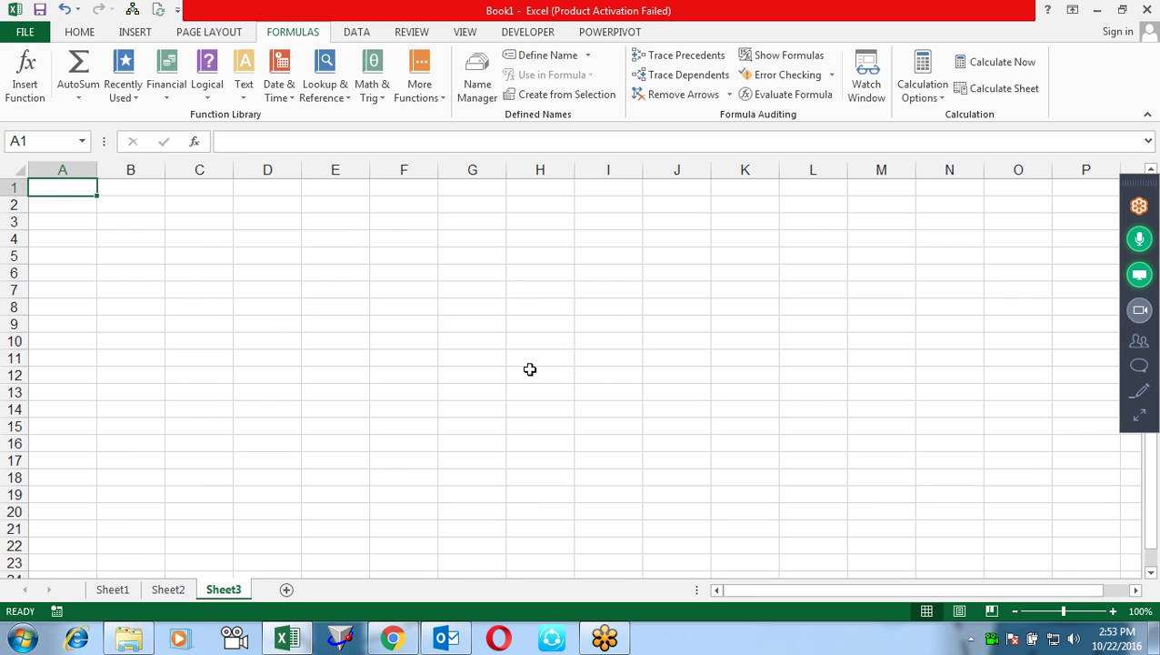
Step: Enter 12.03, 12.9 and 12.454 in A1:A3, then insert a blank row above them
text(12.03)
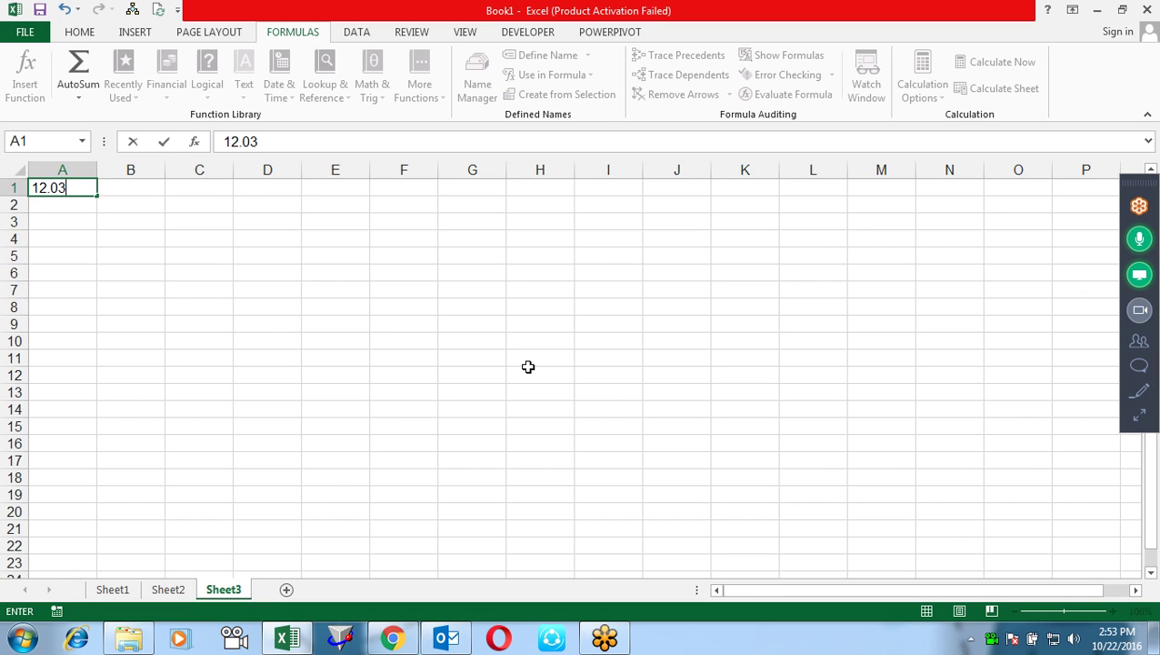
key(Return)
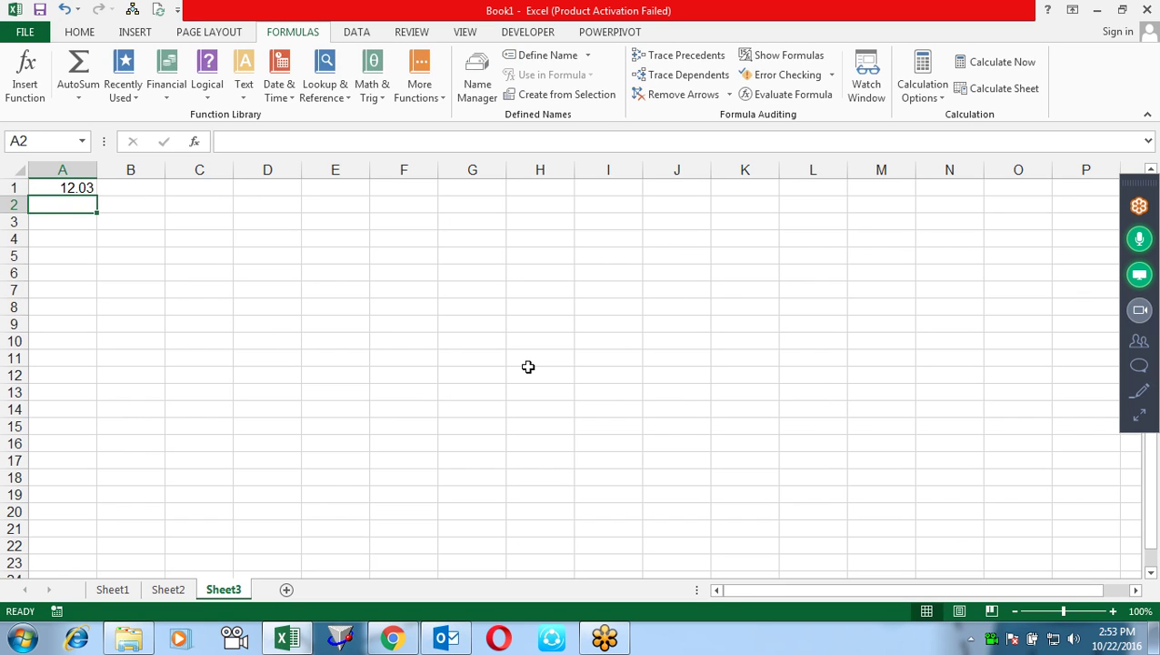
text(12)
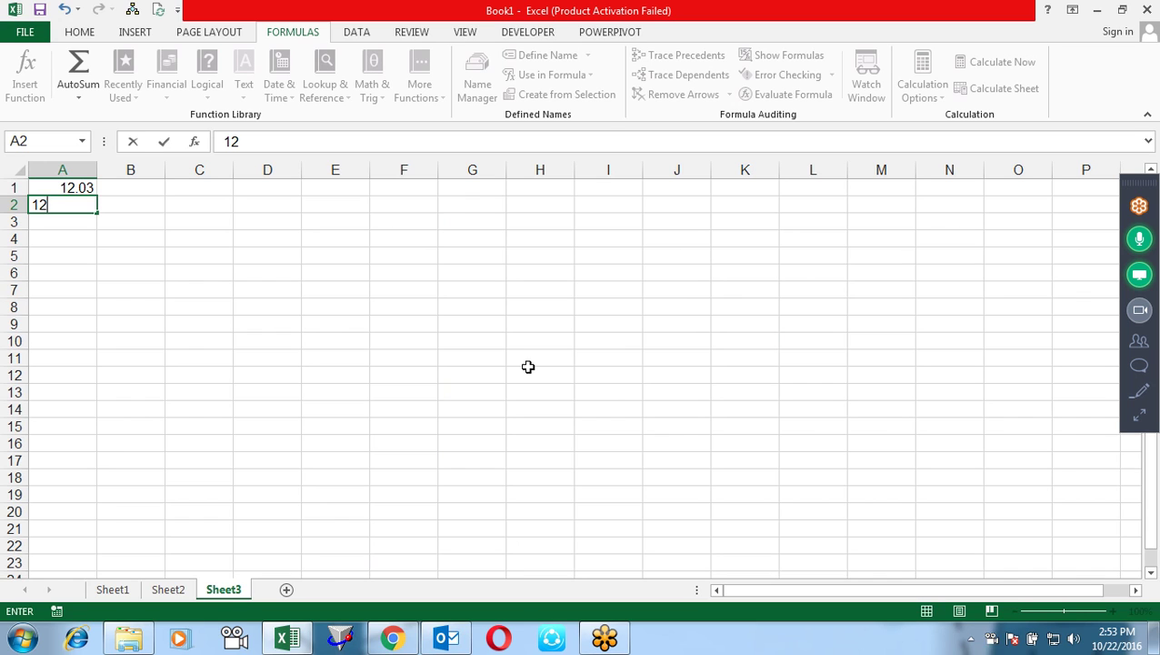
text(.9)
key(Return)
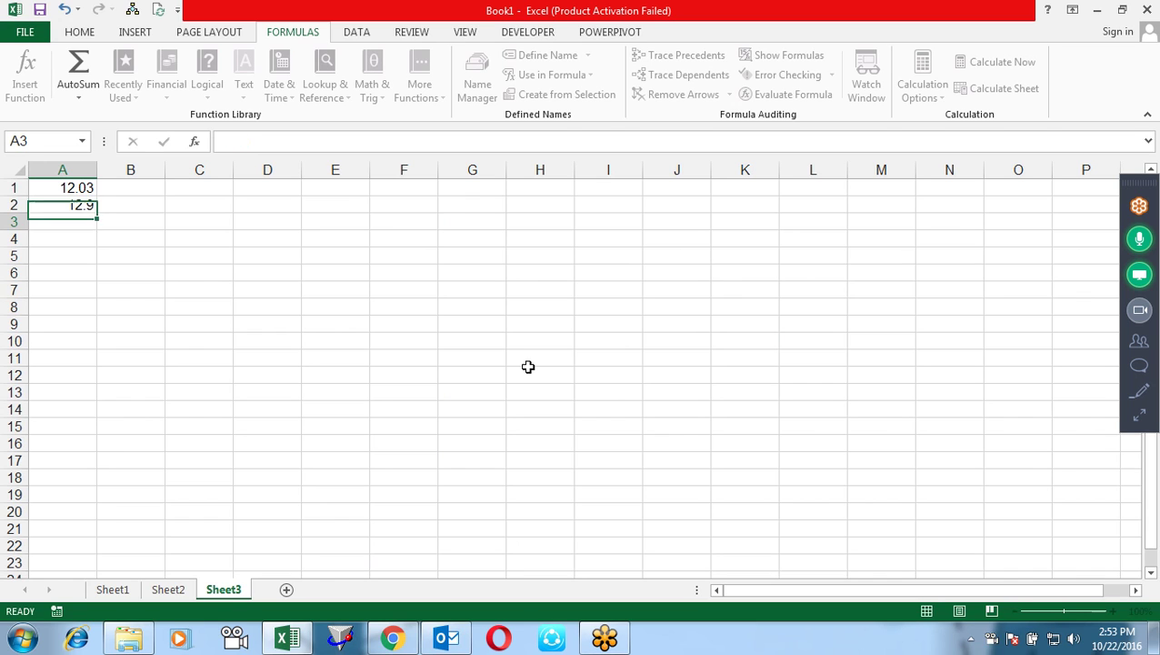
text(12)
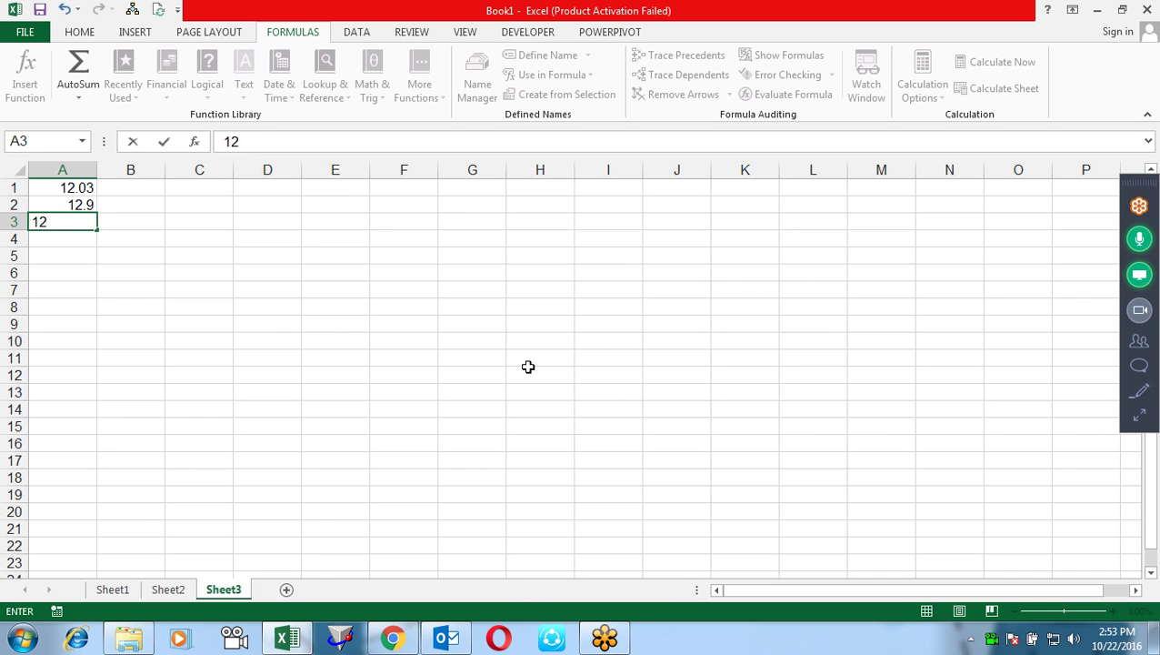
text(.)
text(454)
key(Return)
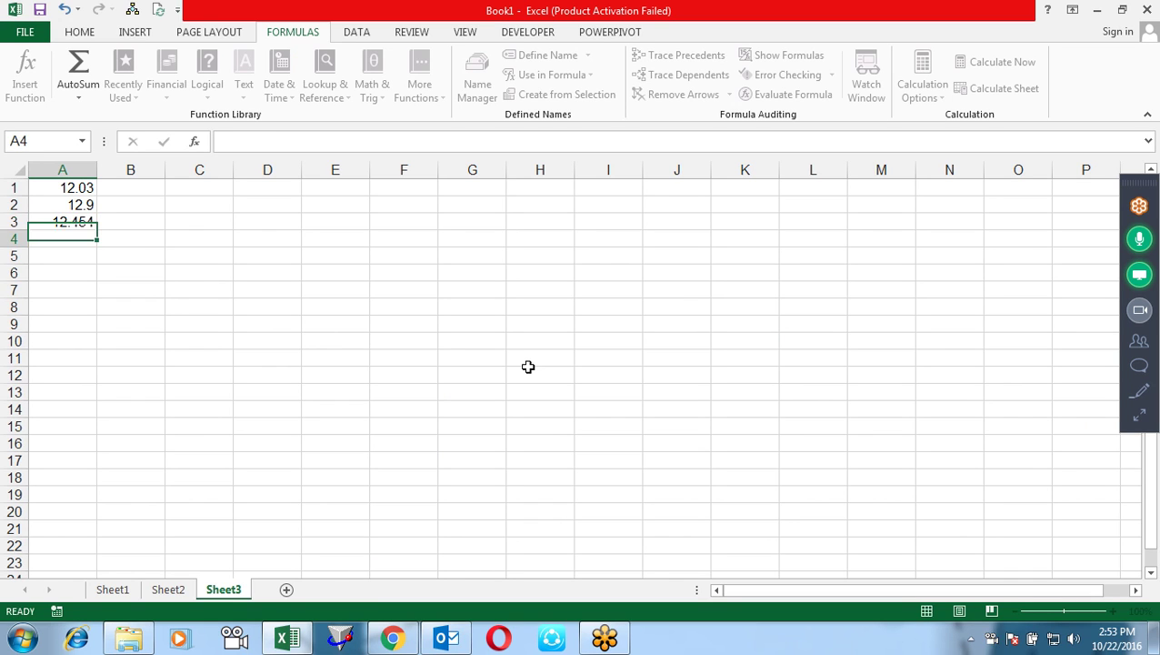
key(Up)
key(Up)
key(Up)
key(shift+Down)
key(shift+Up)
key(Right)
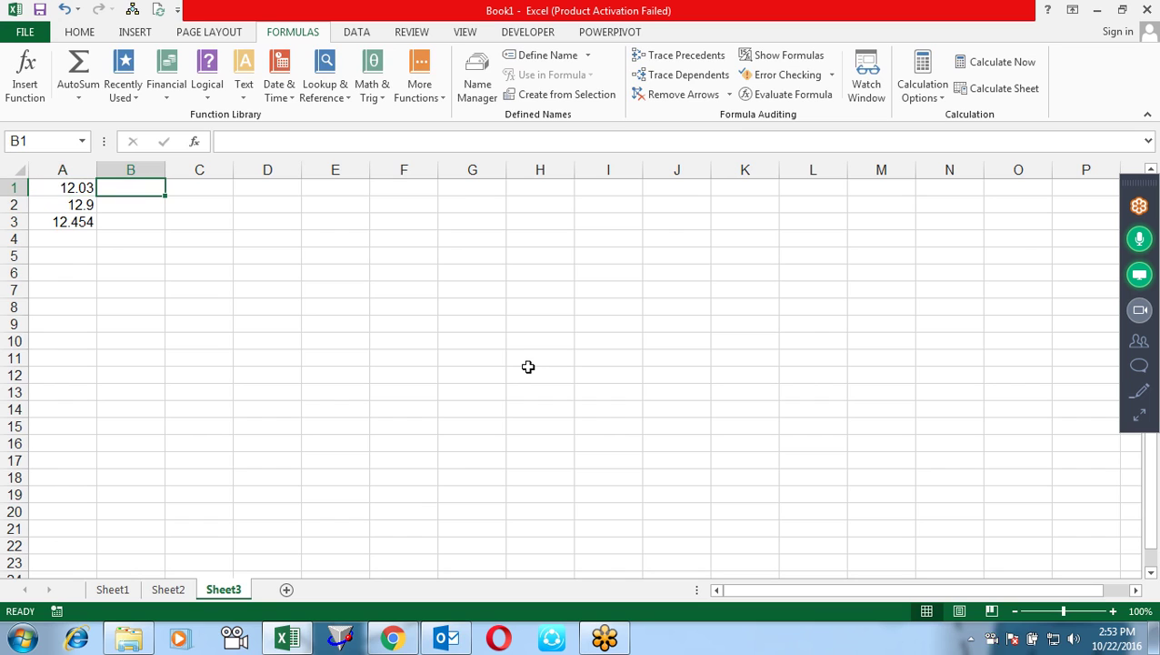
right_click(12, 187)
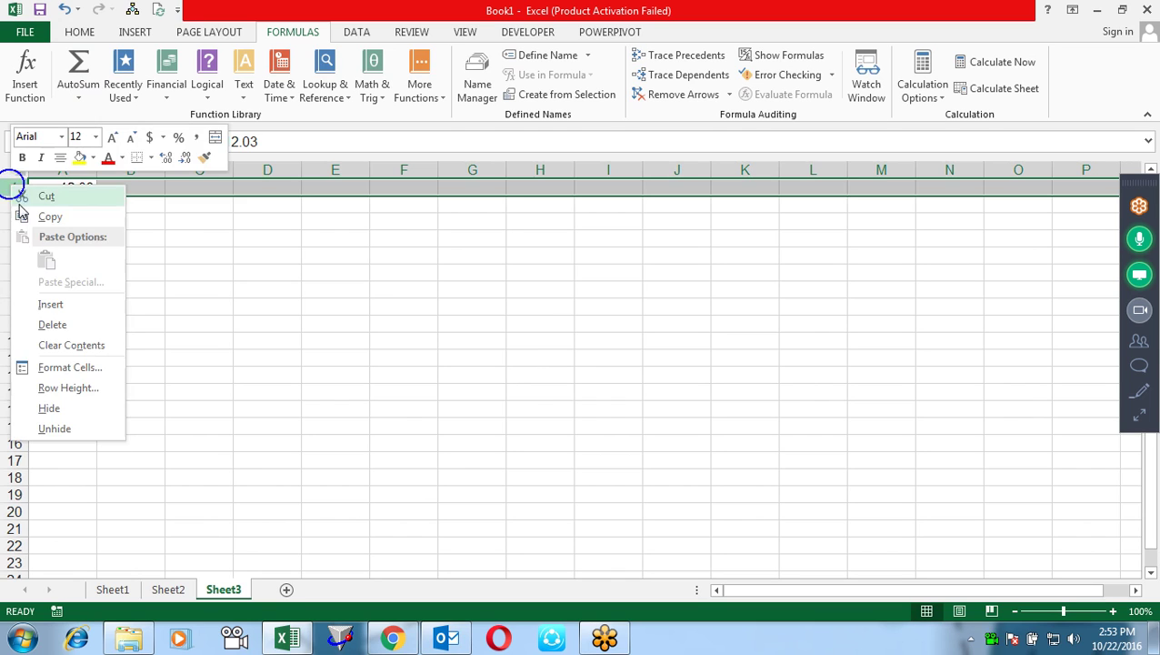
click(61, 303)
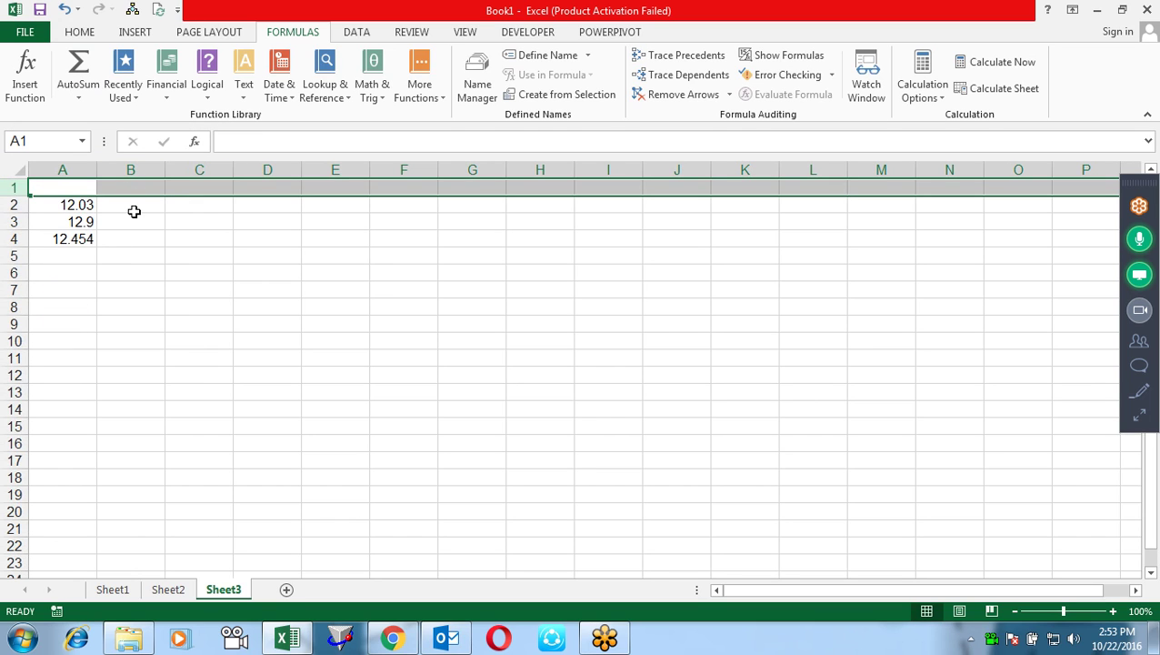
Step: Change the value in A3 from 12.9 to 12.546
click(136, 209)
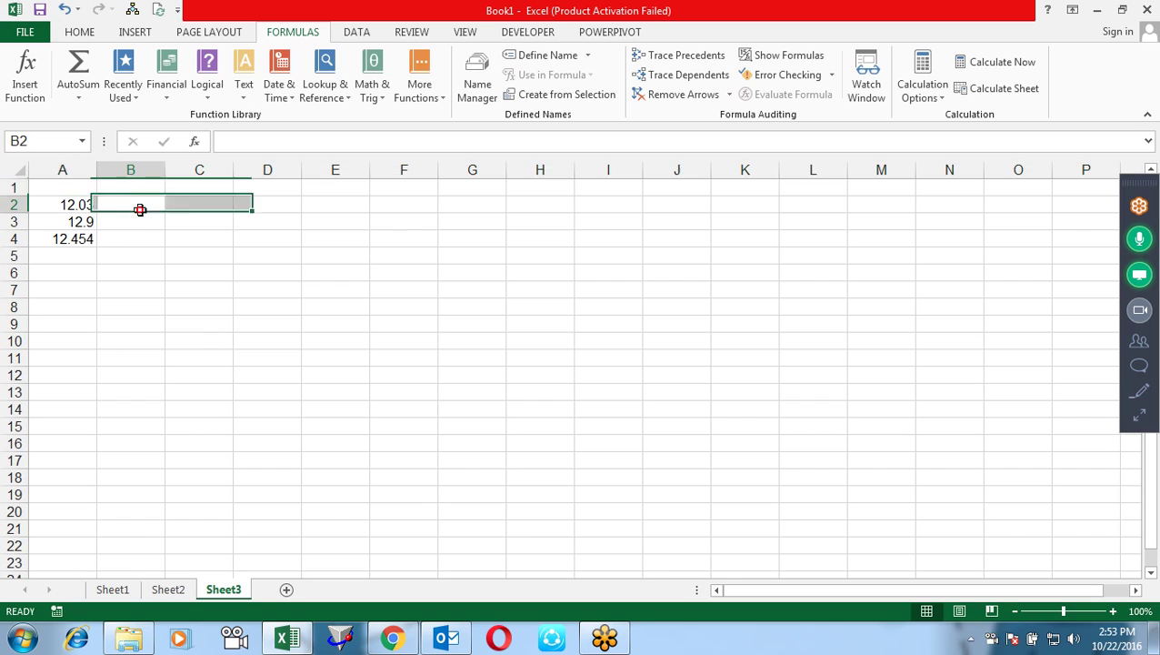
click(91, 220)
key(F2)
key(BackSpace)
key(BackSpace)
text(.546)
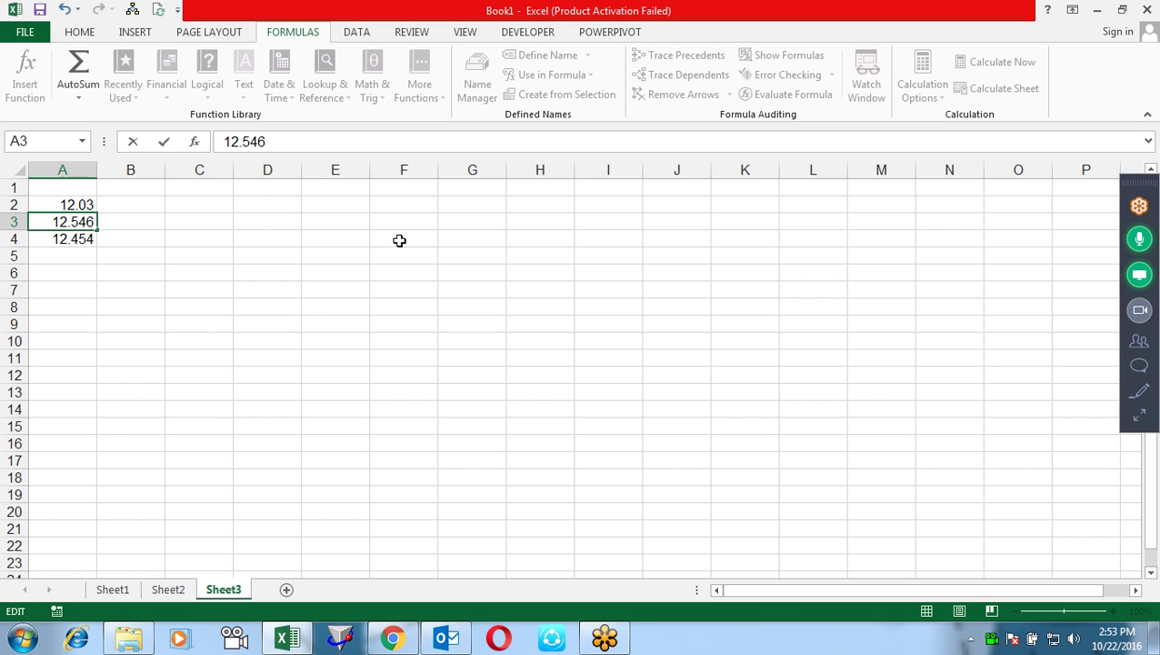
key(Return)
Step: Enter =ROUND(A2,0) in B2 and fill it down to B4, giving 12, 13, 12
key(Up)
key(Up)
key(Right)
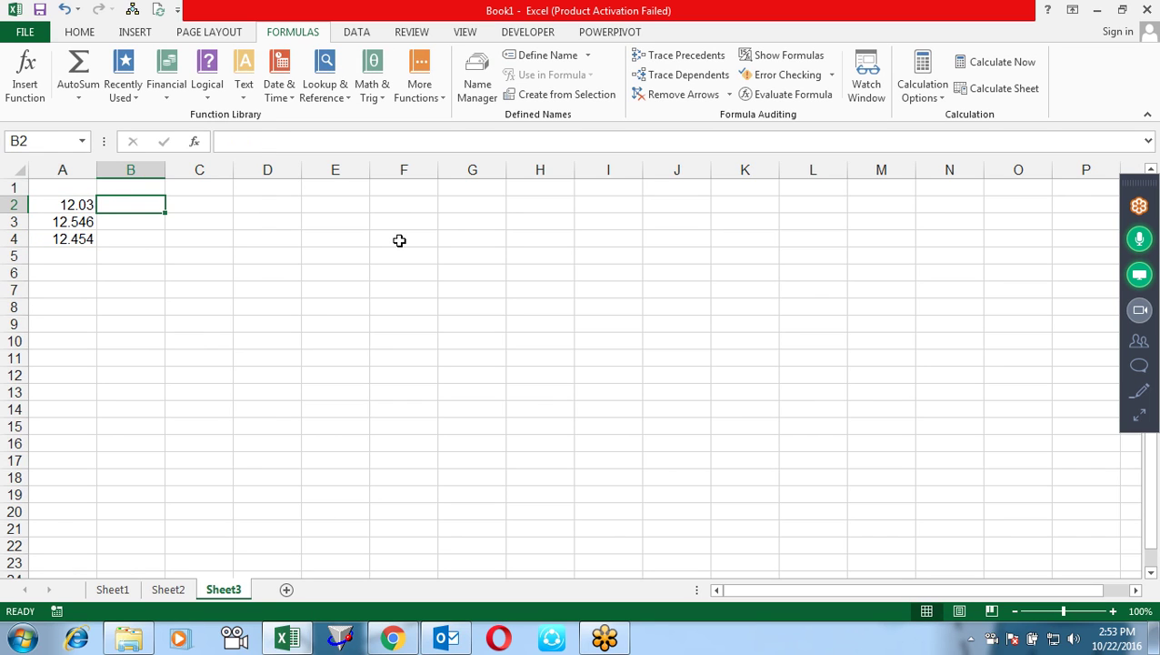
text(=roun)
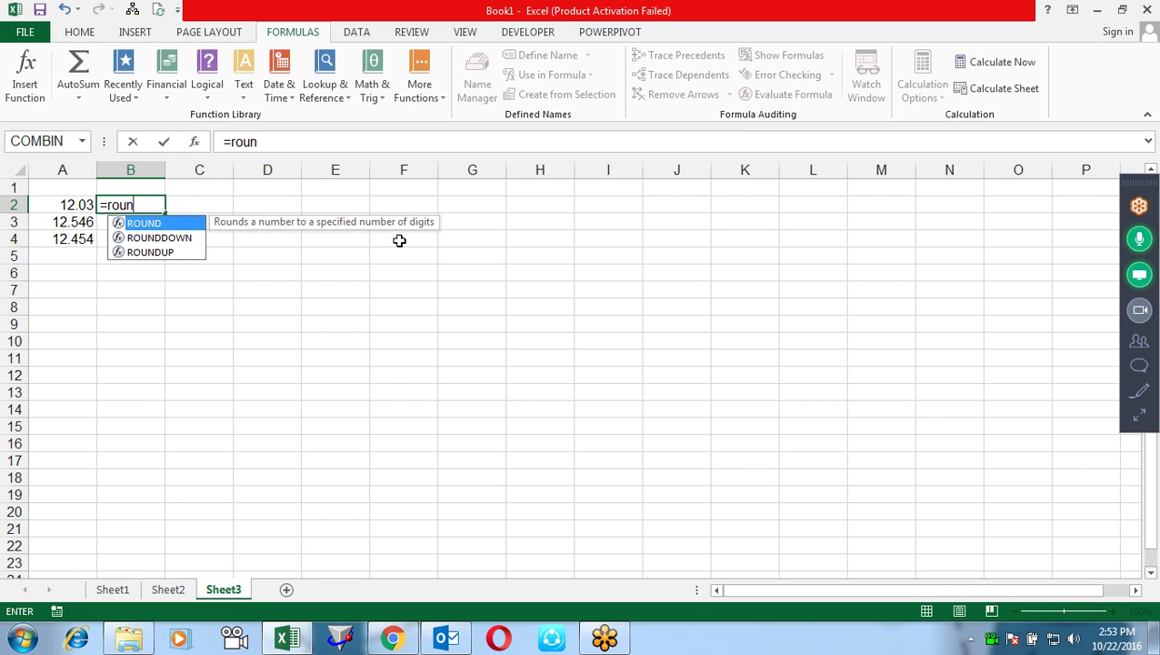
key(Tab)
key(Left)
text(,)
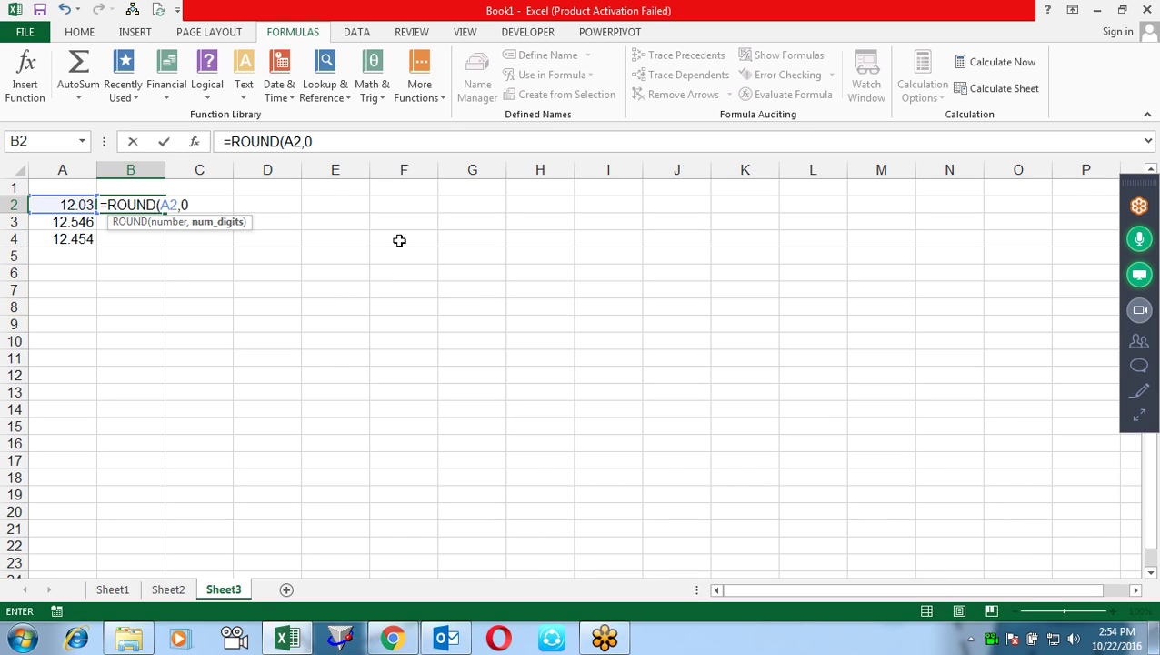
key(Return)
key(Up)
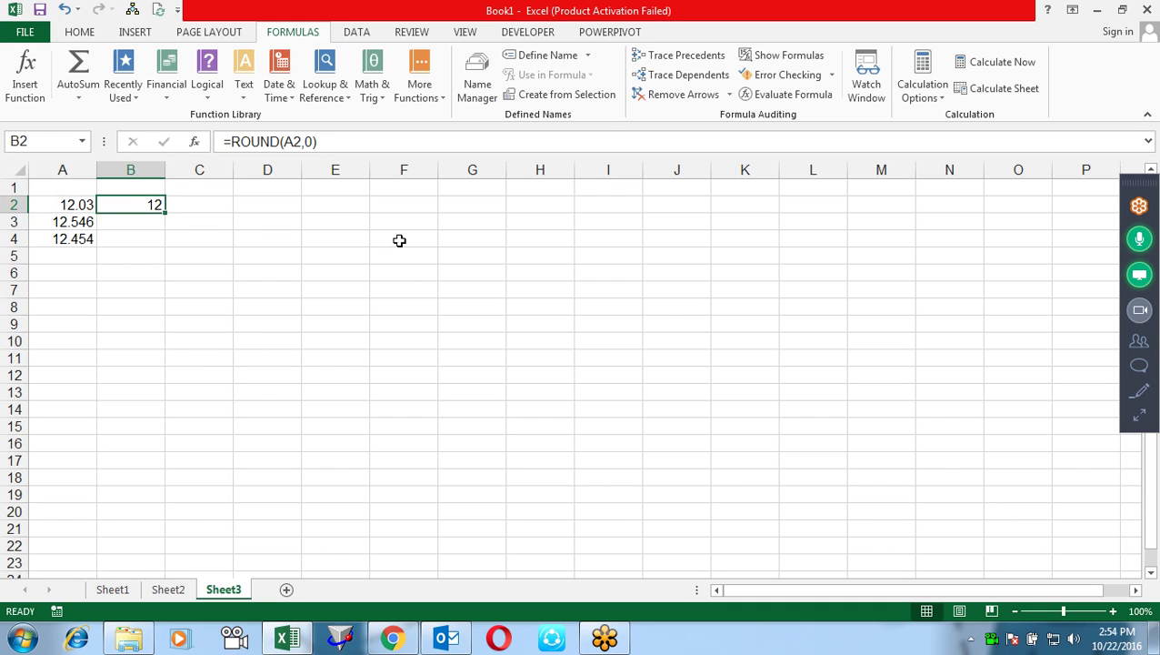
double_click(165, 212)
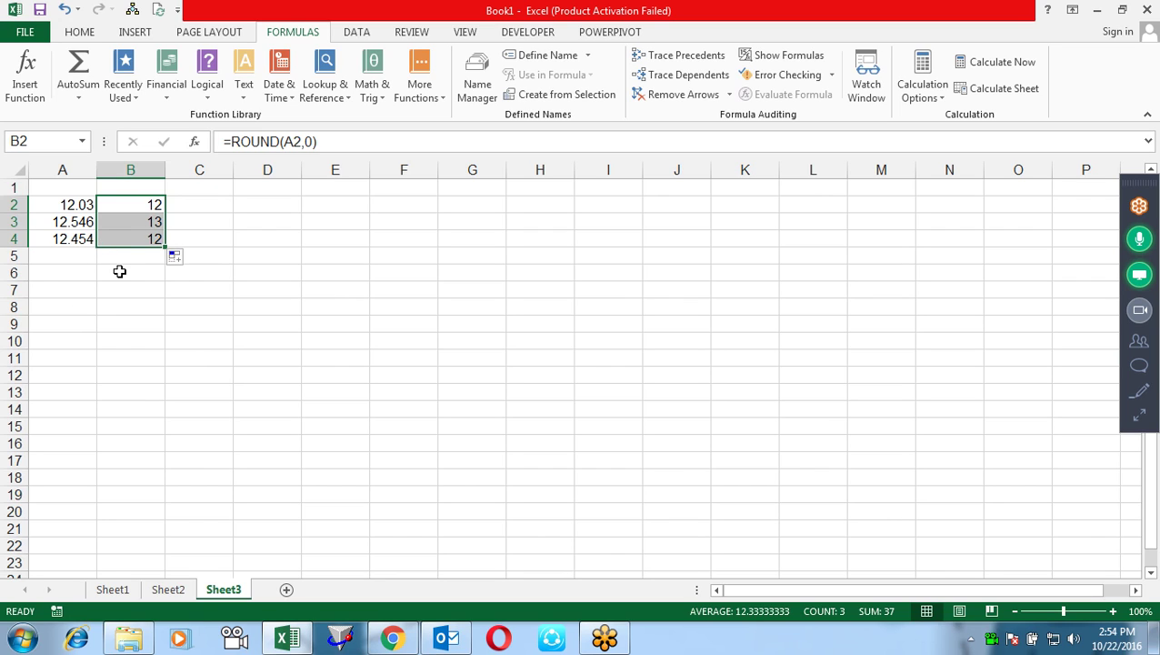
click(192, 204)
Step: Enter =ROUNDUP(A2,0) in C2 and fill it down to C4
text(round)
key(BackSpace)
key(BackSpace)
key(BackSpace)
key(BackSpace)
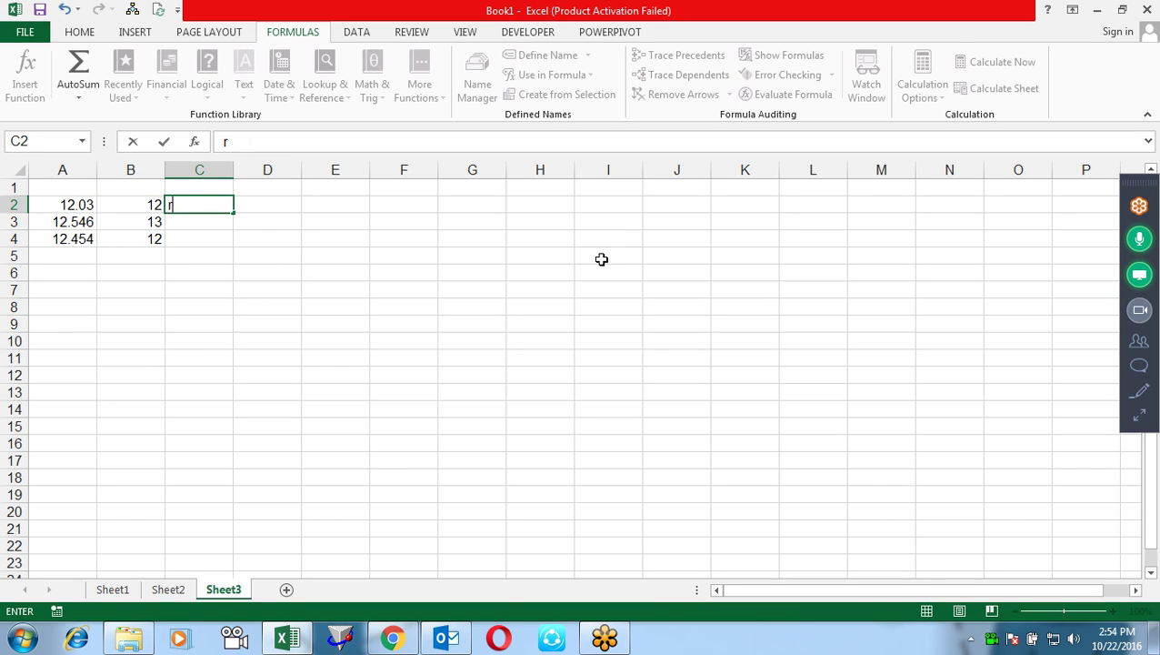
key(BackSpace)
text(=)
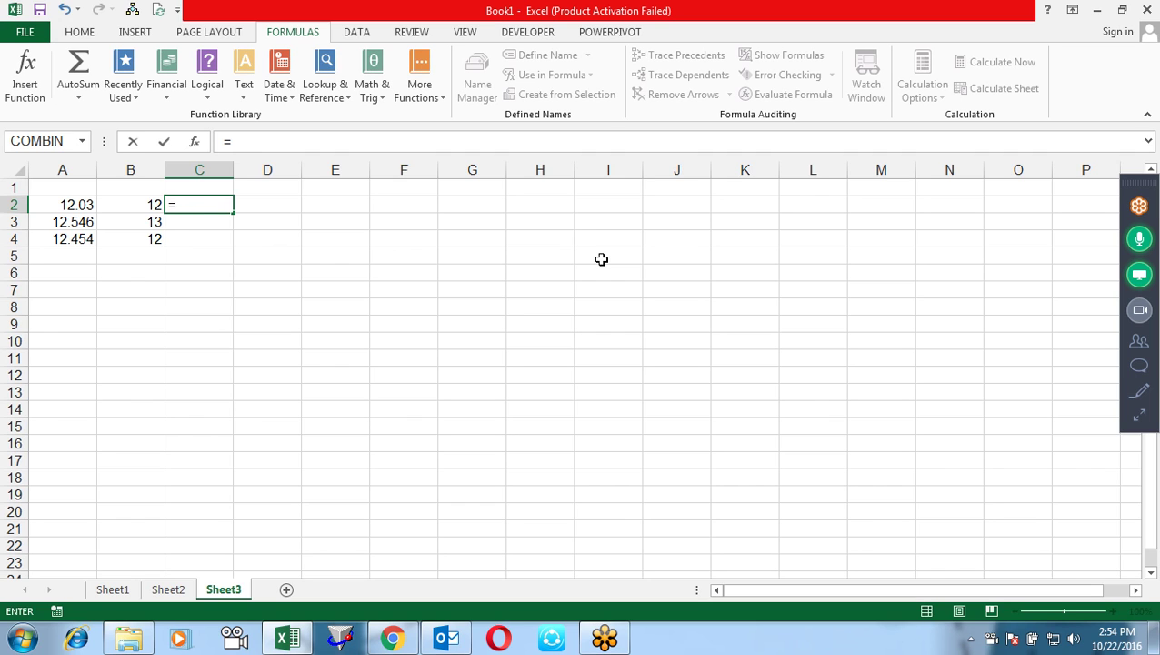
text(roun)
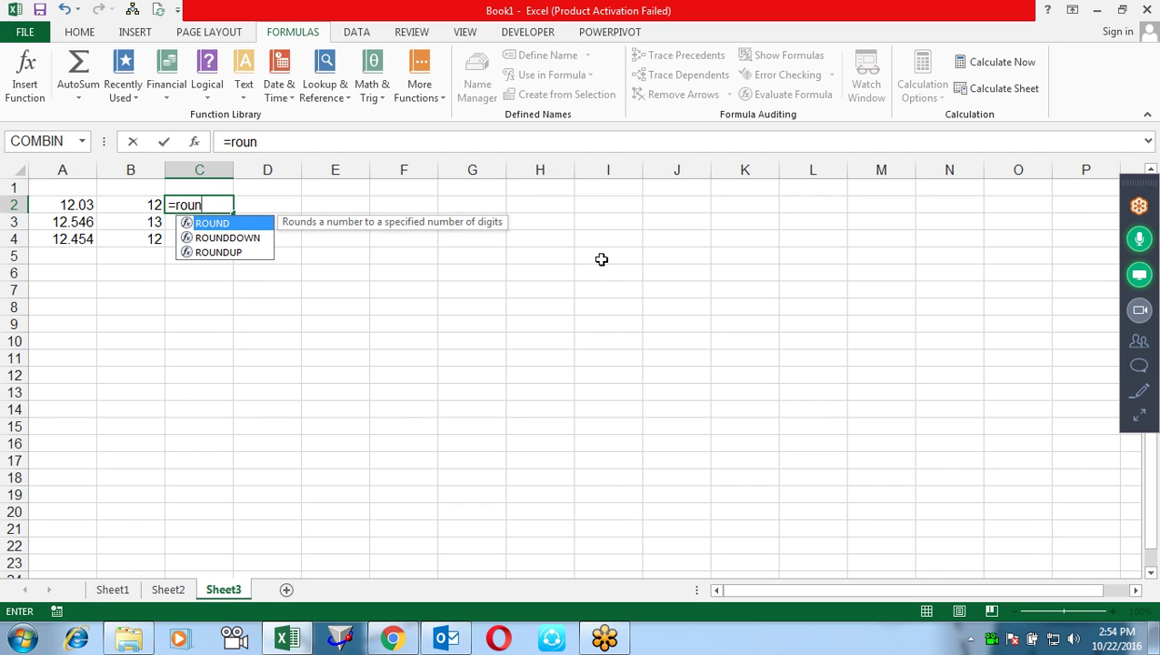
key(Down)
key(Down)
key(Up)
key(Down)
key(Tab)
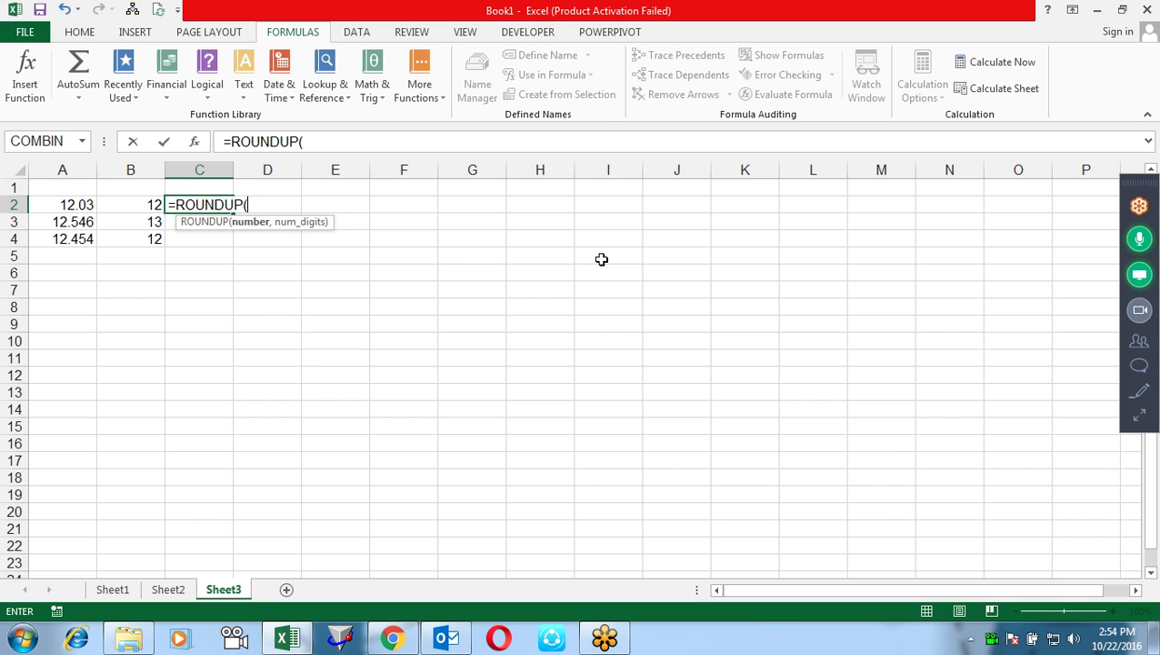
key(Left)
key(Left)
text(,0)
key(Return)
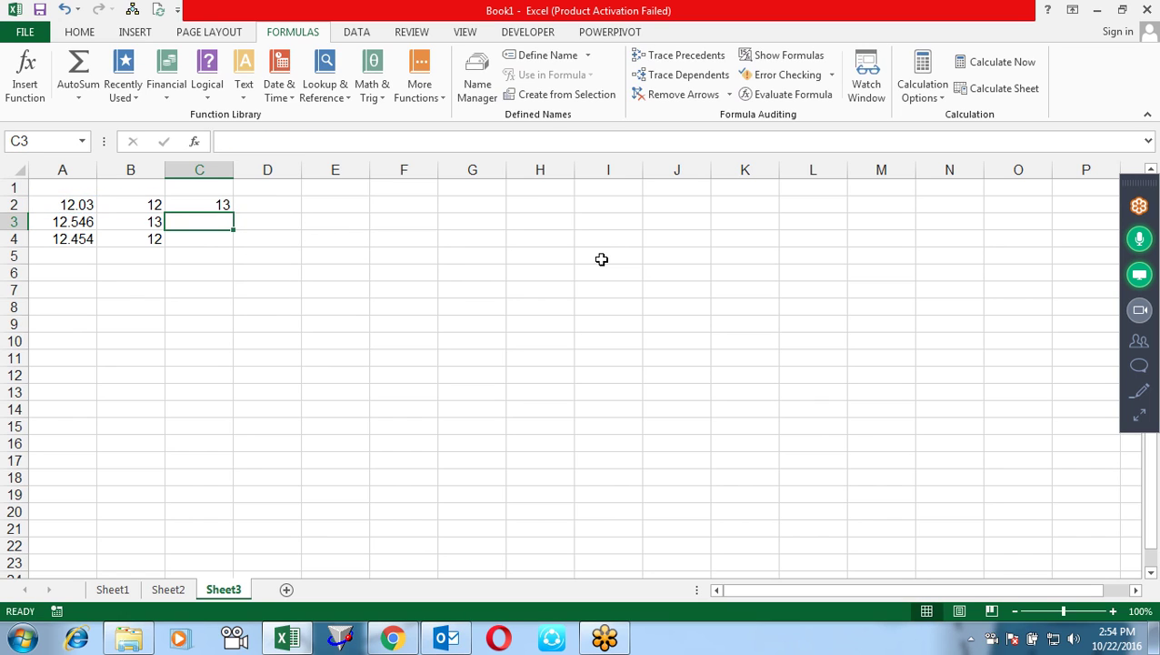
key(ctrl+d)
key(Down)
key(ctrl+d)
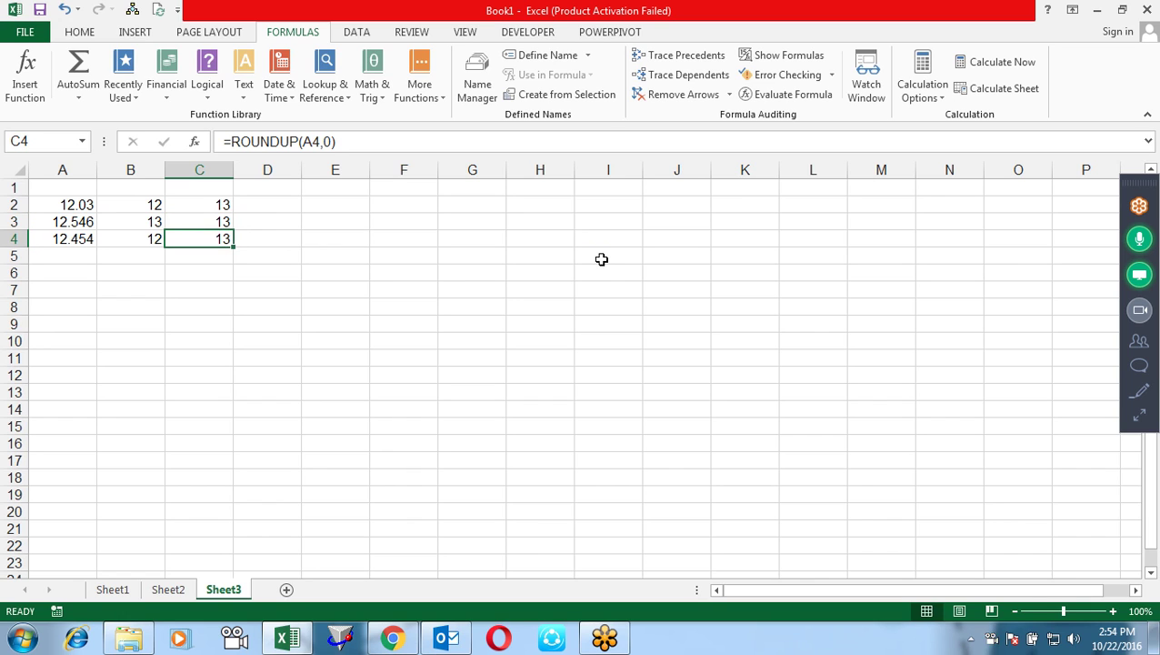
key(Up)
key(Up)
Step: Enter =ROUNDDOWN(A2,0) in D2 and fill it down to D4
key(Right)
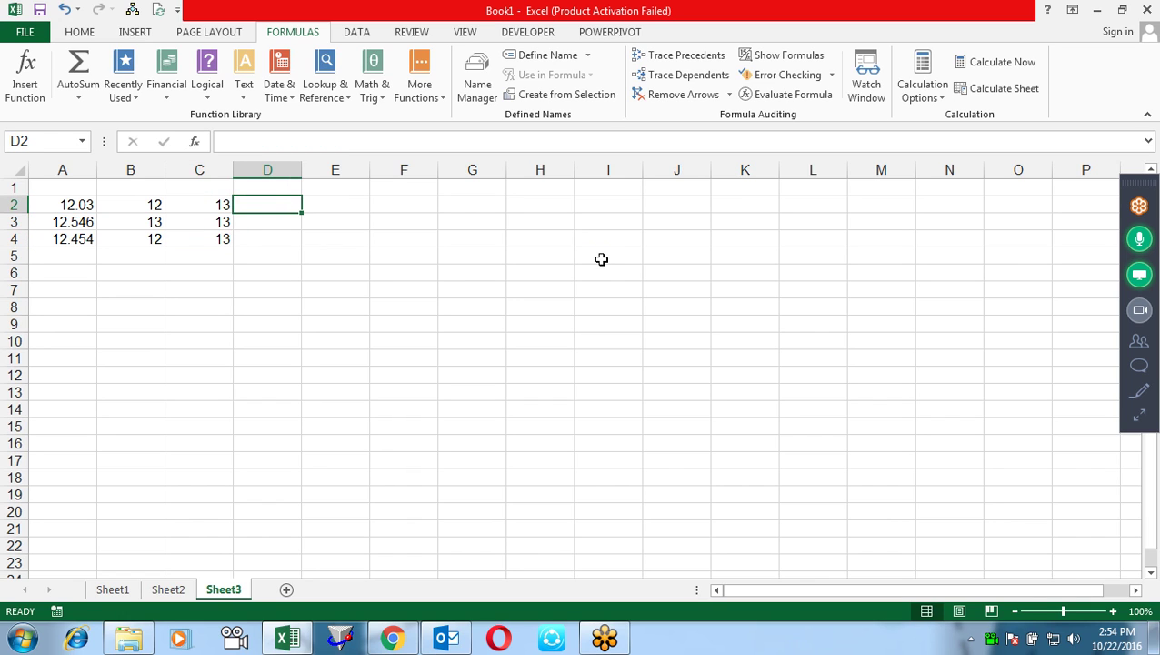
text(=dou)
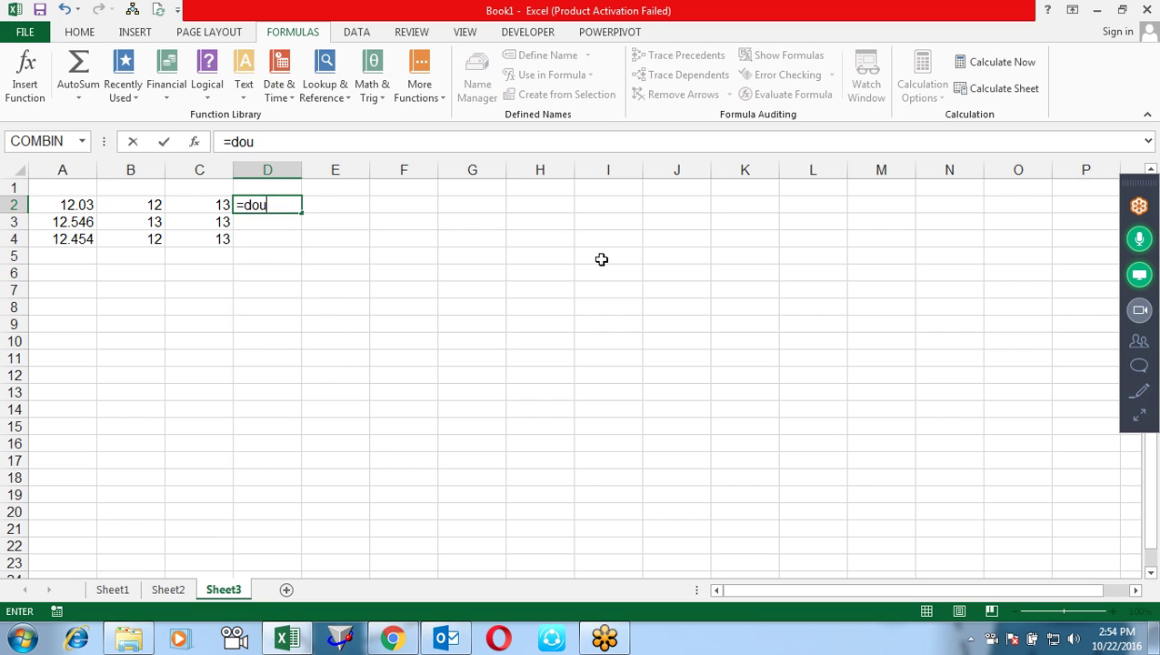
key(BackSpace)
key(BackSpace)
key(BackSpace)
text(roun)
key(Down)
key(Tab)
key(Left)
key(Left)
key(Left)
text(,0)
key(Return)
key(ctrl+d)
key(Down)
key(ctrl+d)
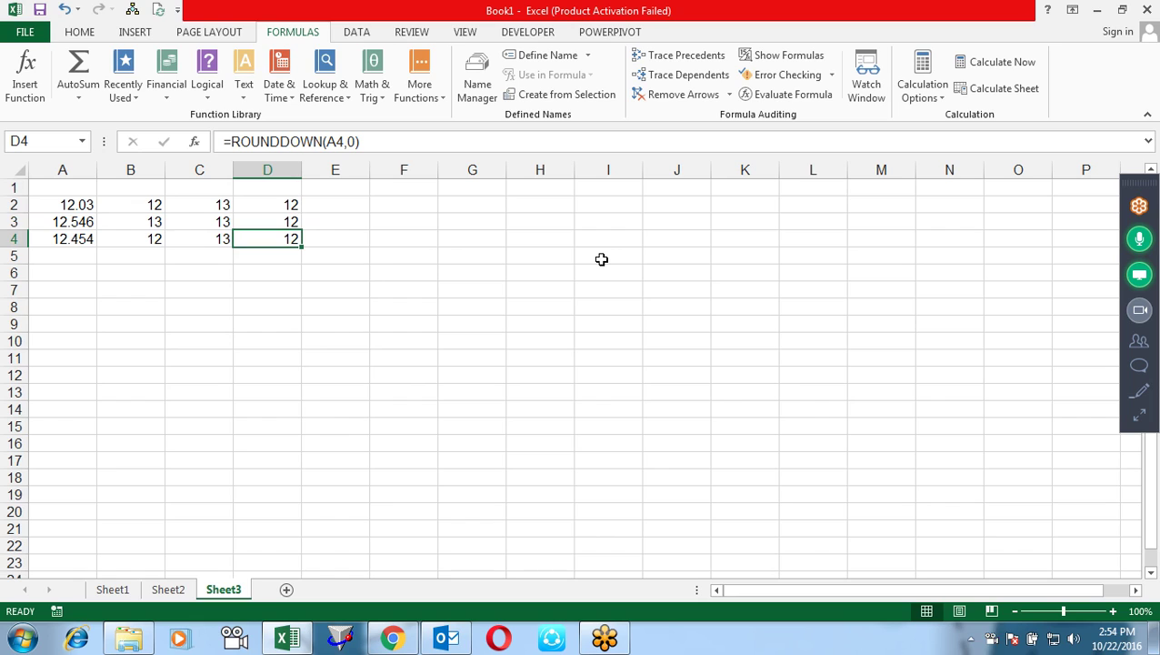
key(Up)
key(Up)
key(Right)
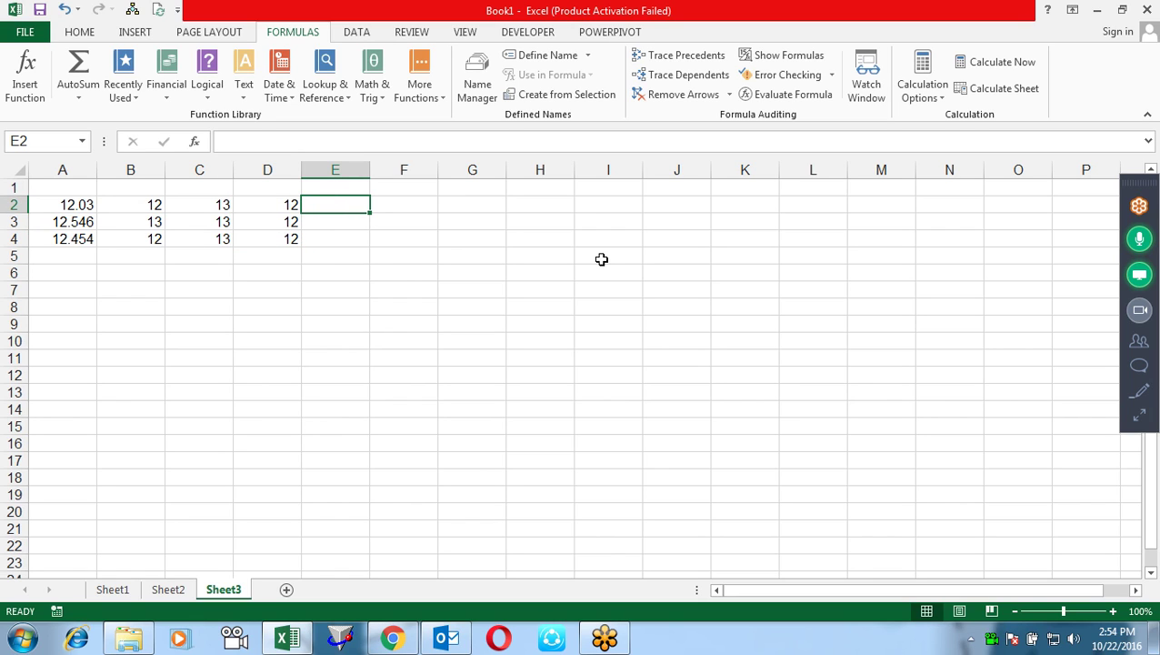
Step: Enter =INT(A2) in E2 and fill it down to E4
text(int)
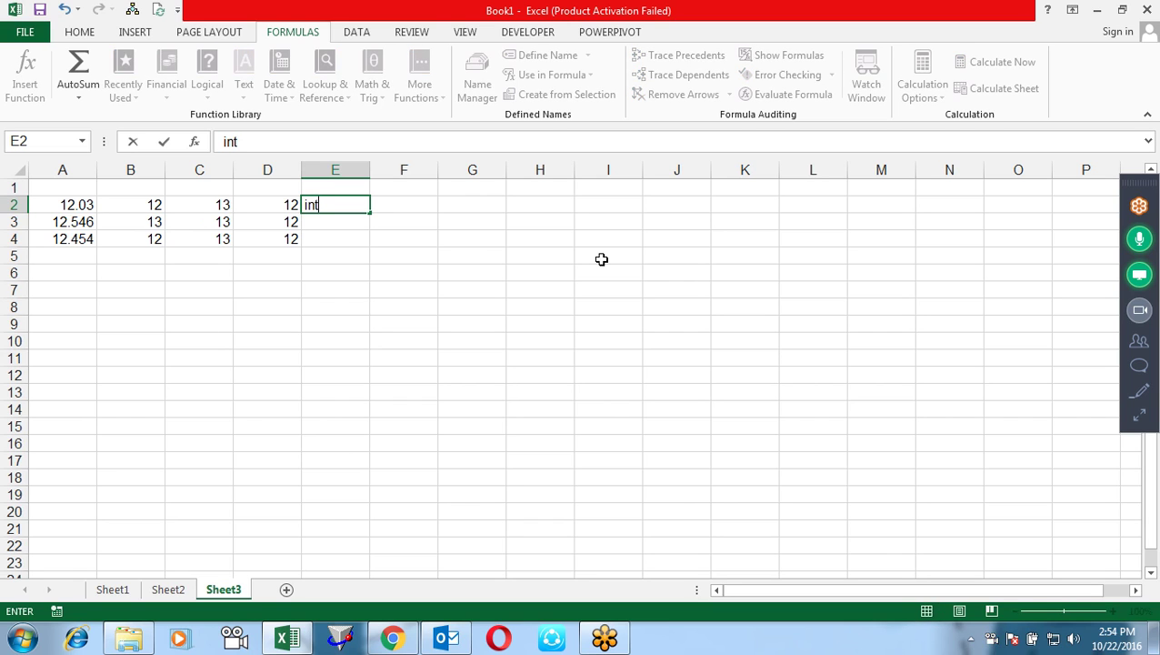
key(BackSpace)
key(BackSpace)
key(BackSpace)
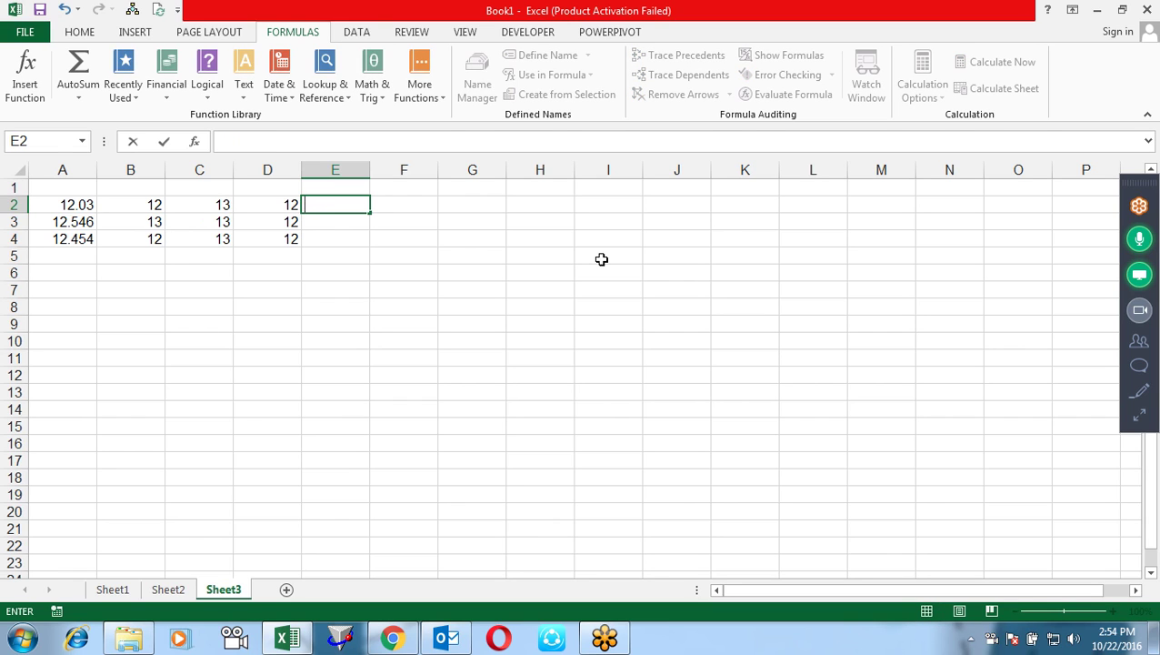
text(=int)
key(Tab)
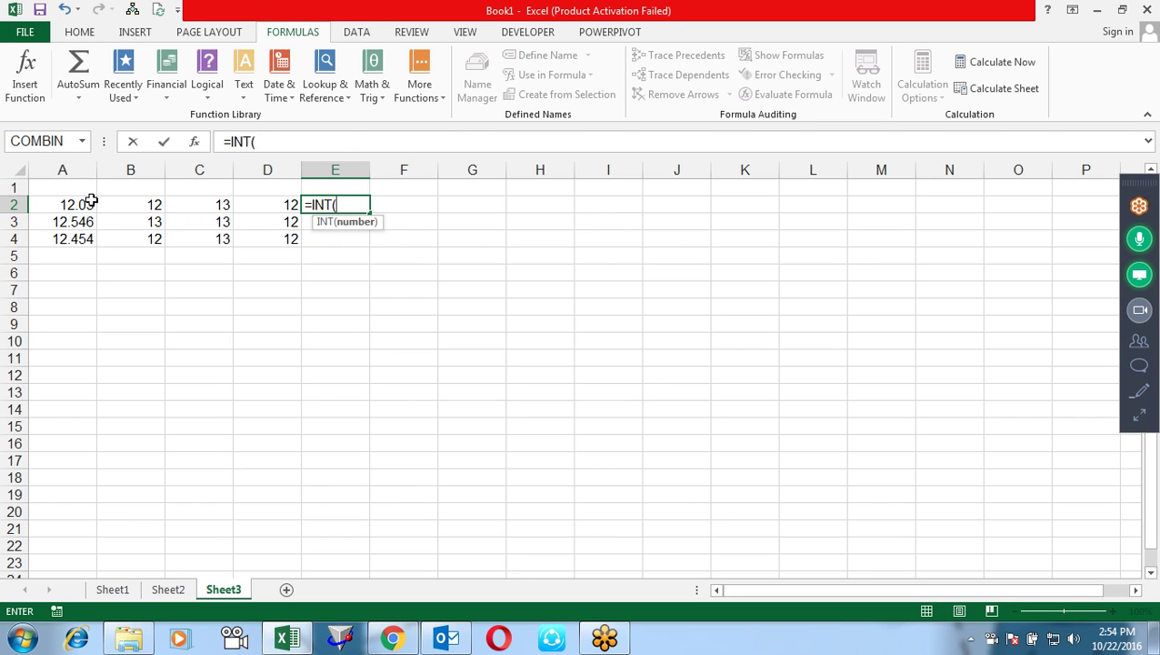
click(91, 201)
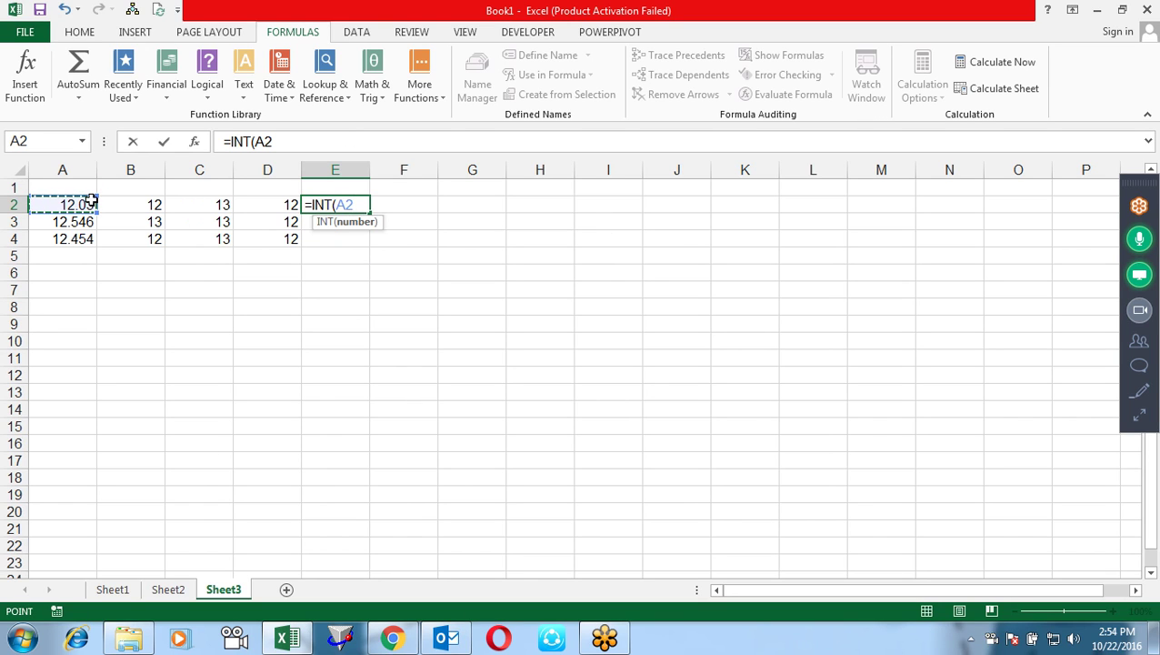
key(Return)
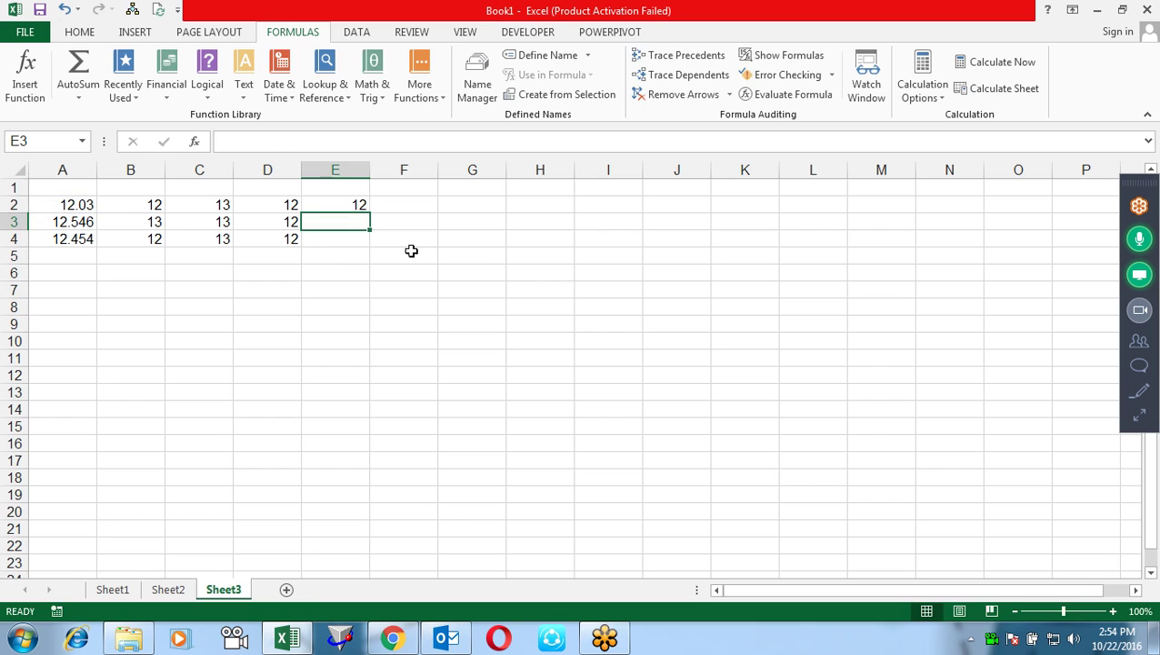
click(359, 204)
double_click(369, 212)
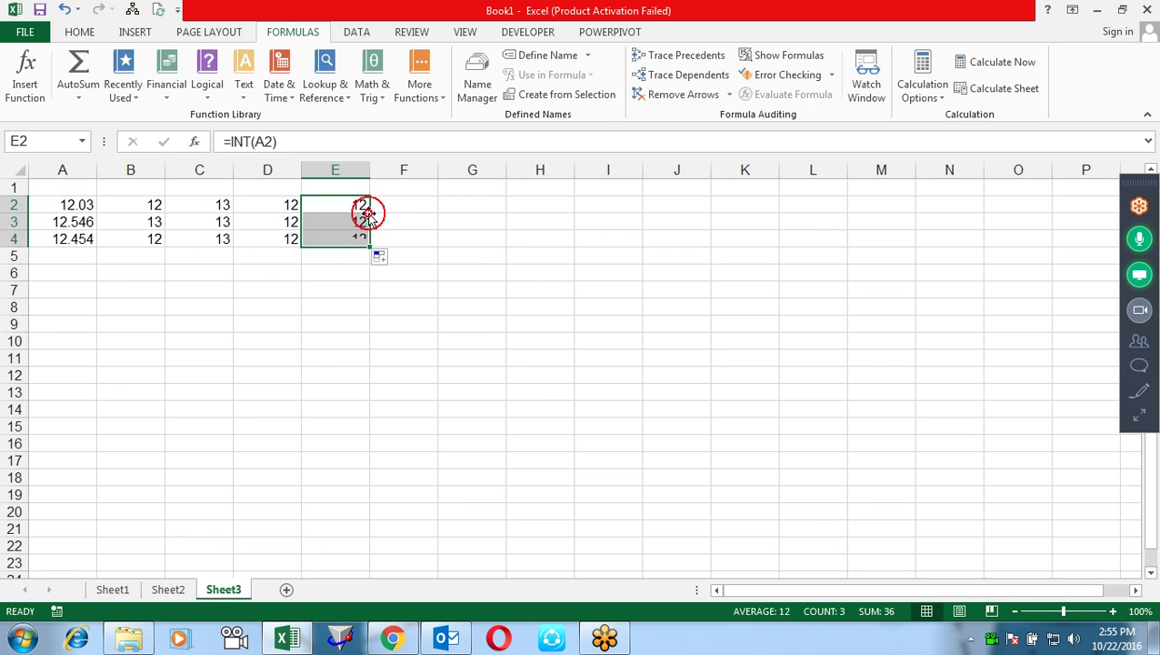
click(387, 204)
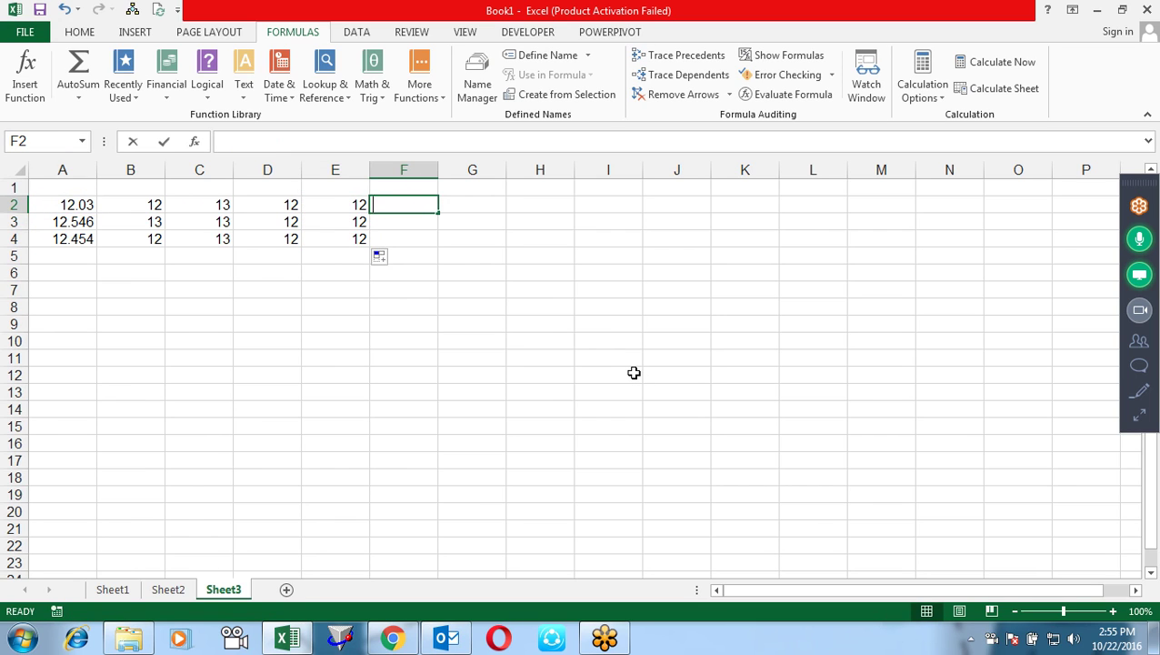
Step: Enter =TRUNC(A2,0) in F2 and fill it down to F4
text(=trun)
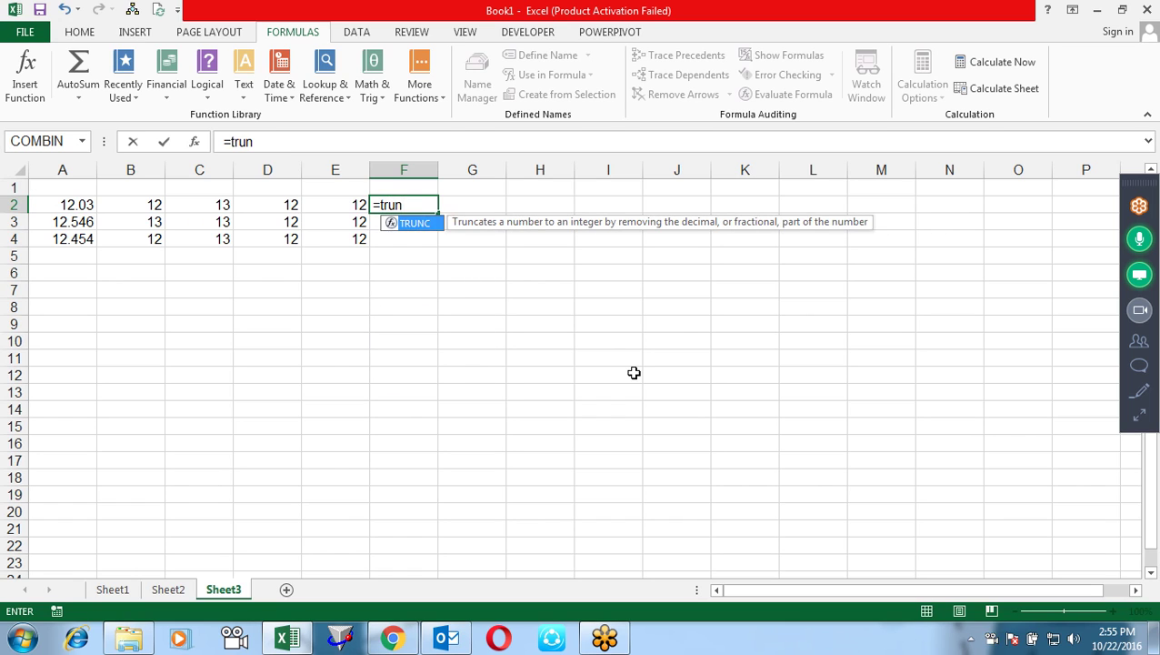
key(Tab)
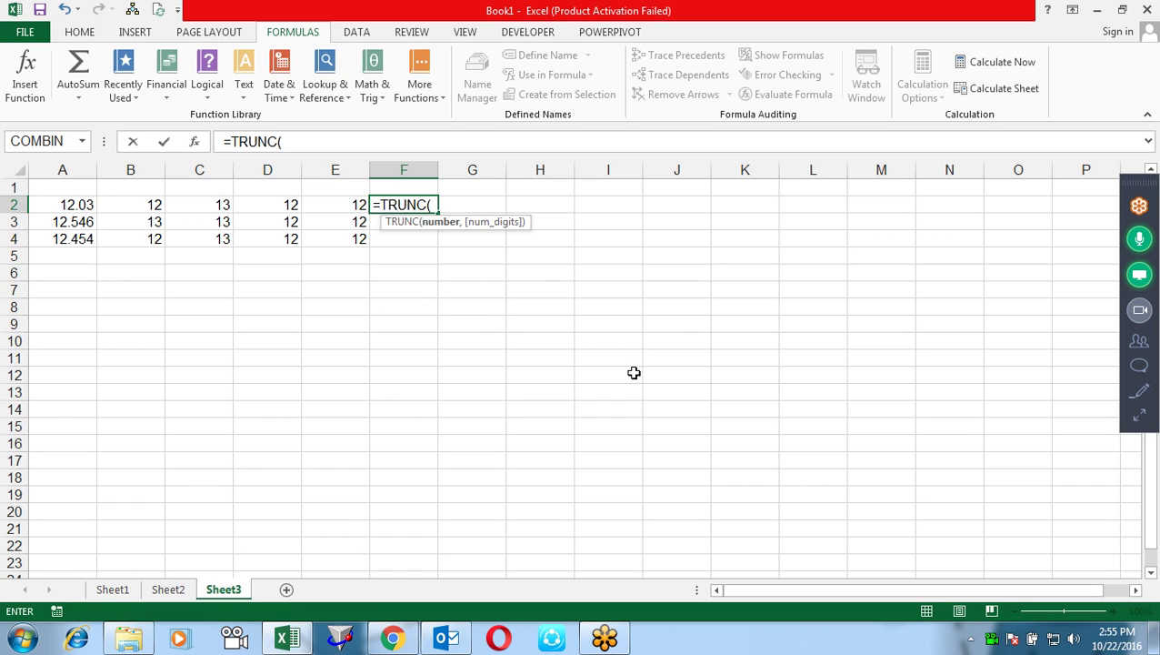
click(83, 202)
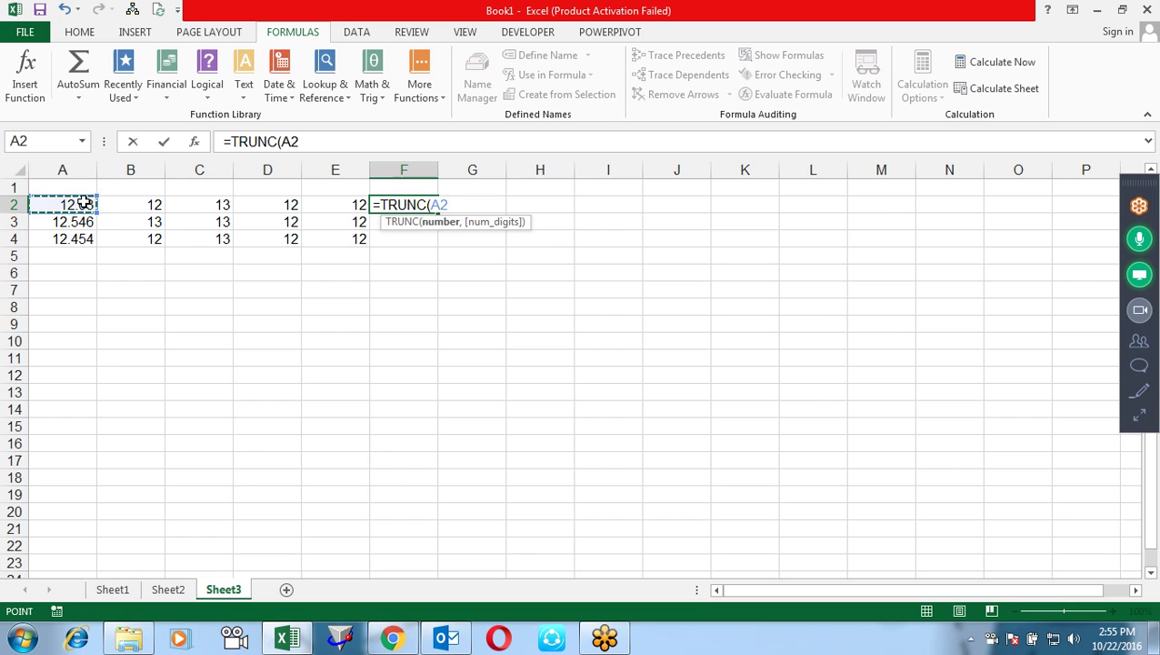
text(,)
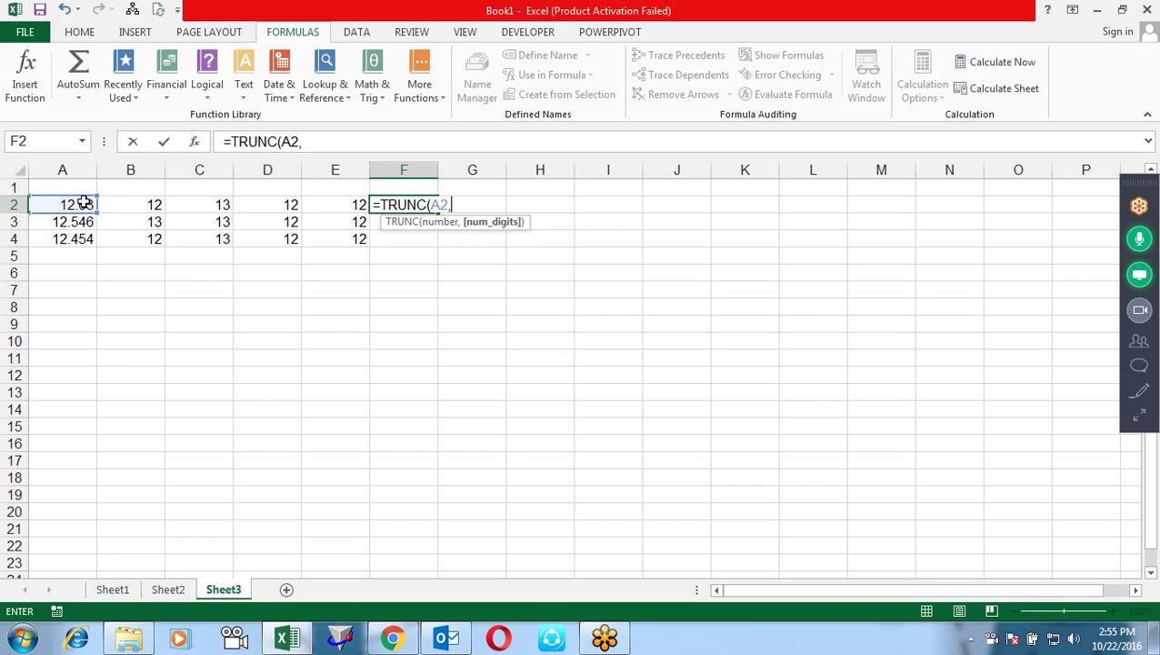
text(0)
key(Return)
key(ctrl+d)
key(Down)
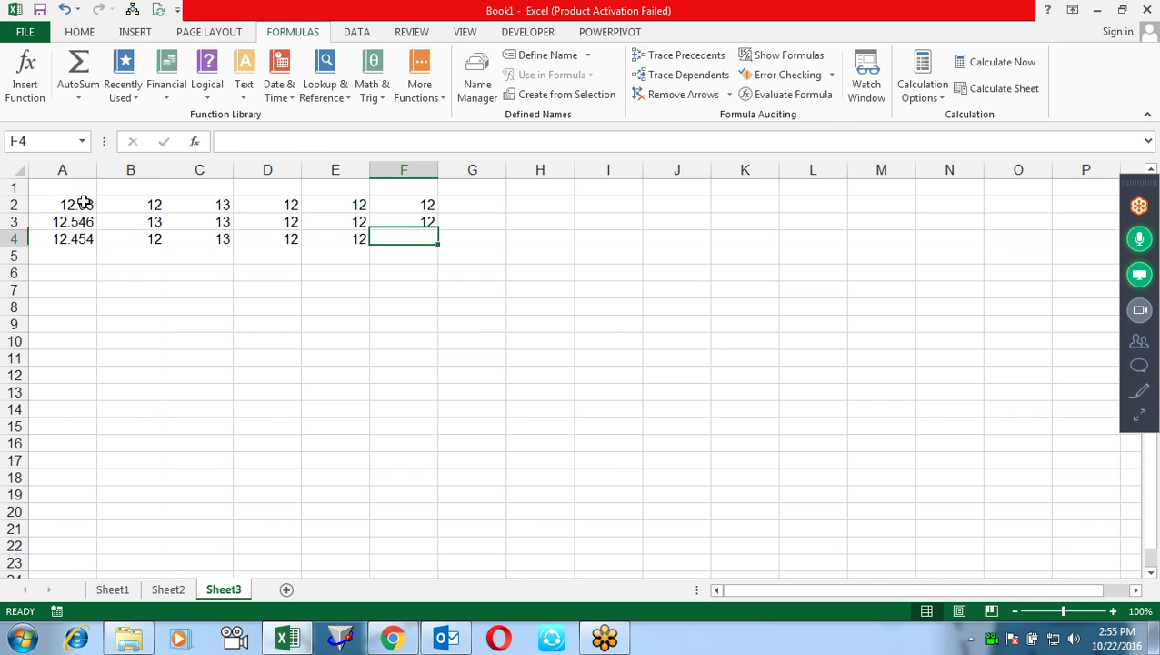
key(ctrl+d)
key(Up)
key(Up)
key(Left)
key(Left)
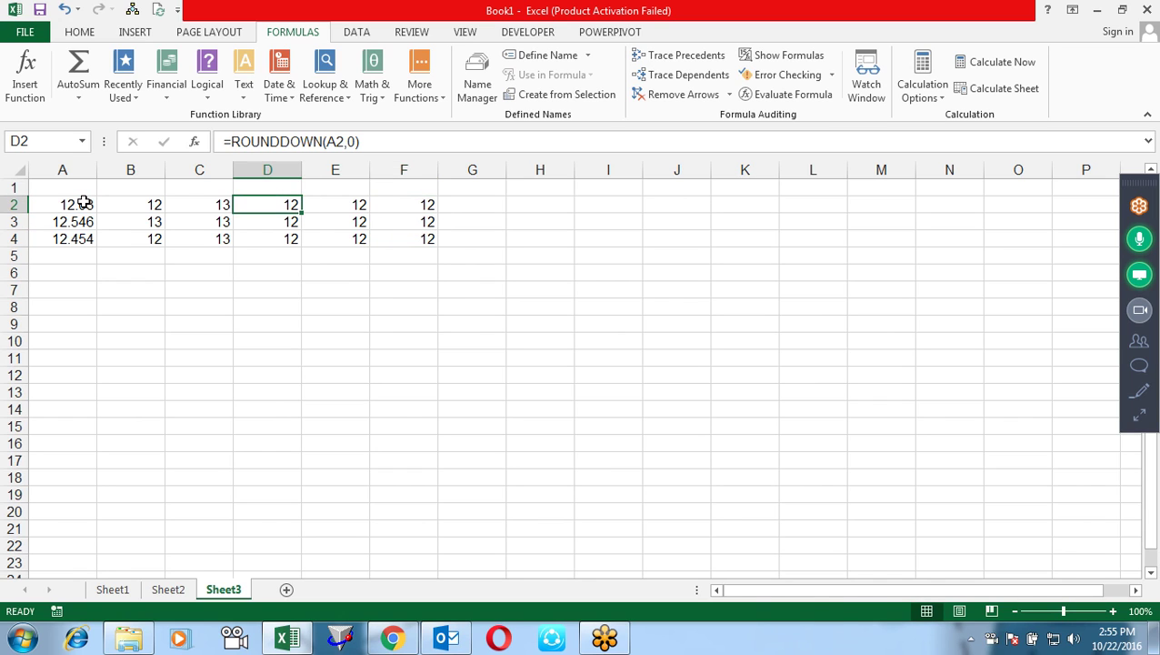
Step: Make the results in D2:F4 bold
key(shift+Right)
key(shift+Right)
key(shift+Down)
key(shift+Down)
key(ctrl+b)
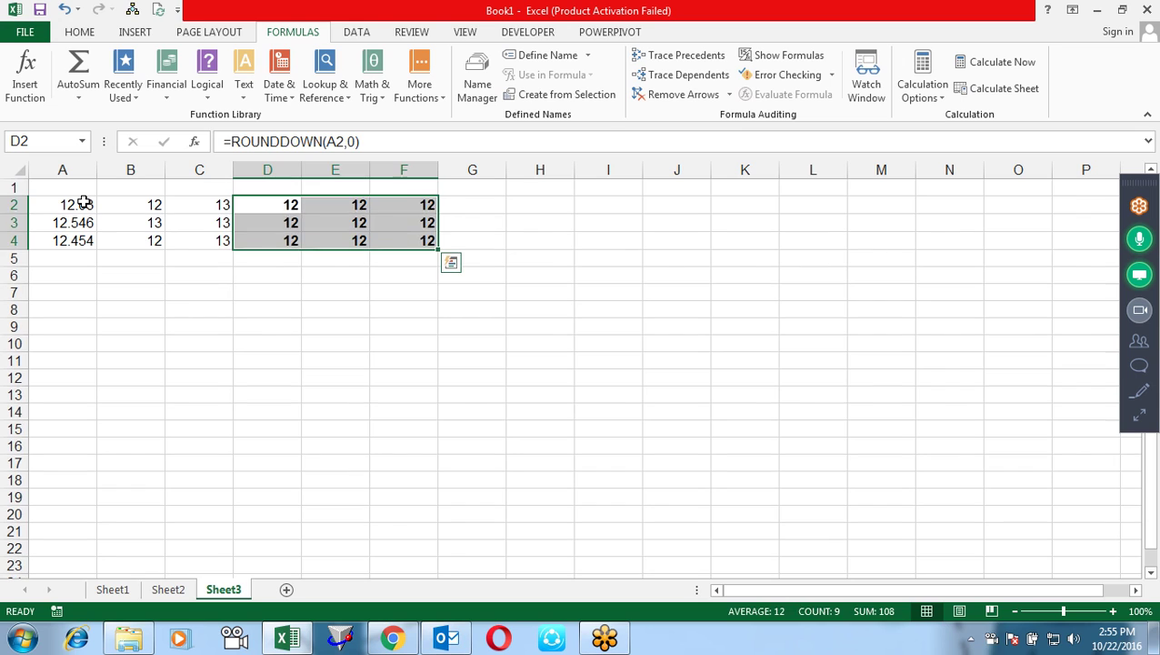
Step: Label B1:F1 as round, roundup, rounddown, int and trunc
key(Up)
key(Left)
key(Left)
text(round)
key(Tab)
text(roundup)
key(Tab)
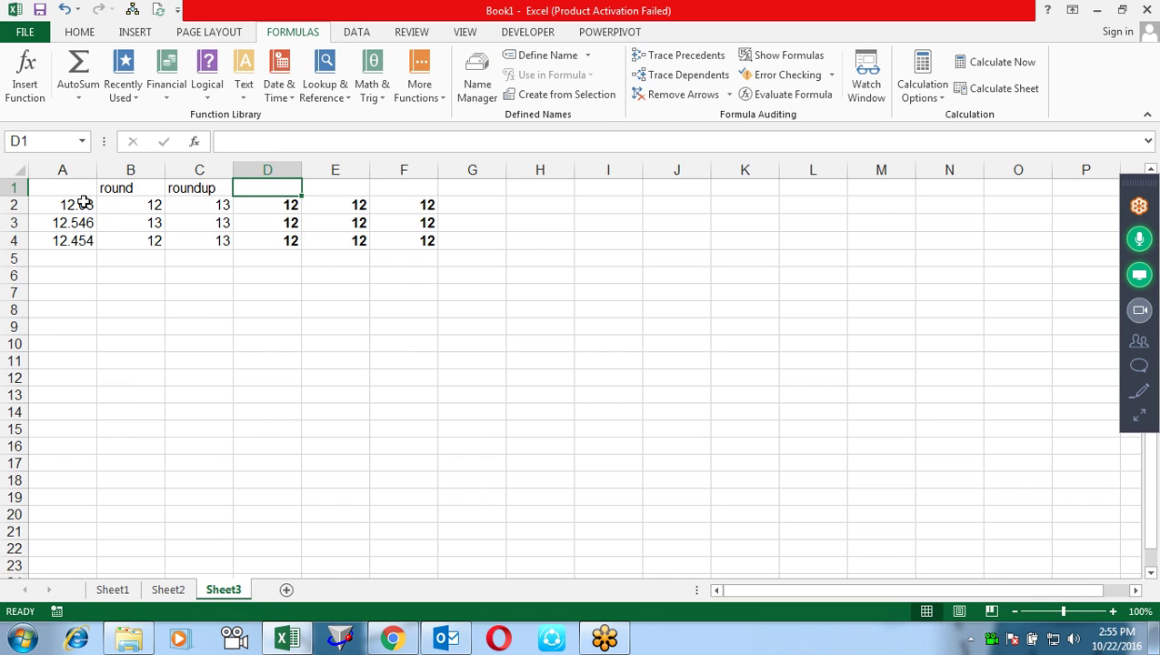
text(rounddown)
key(Tab)
text(int)
key(Tab)
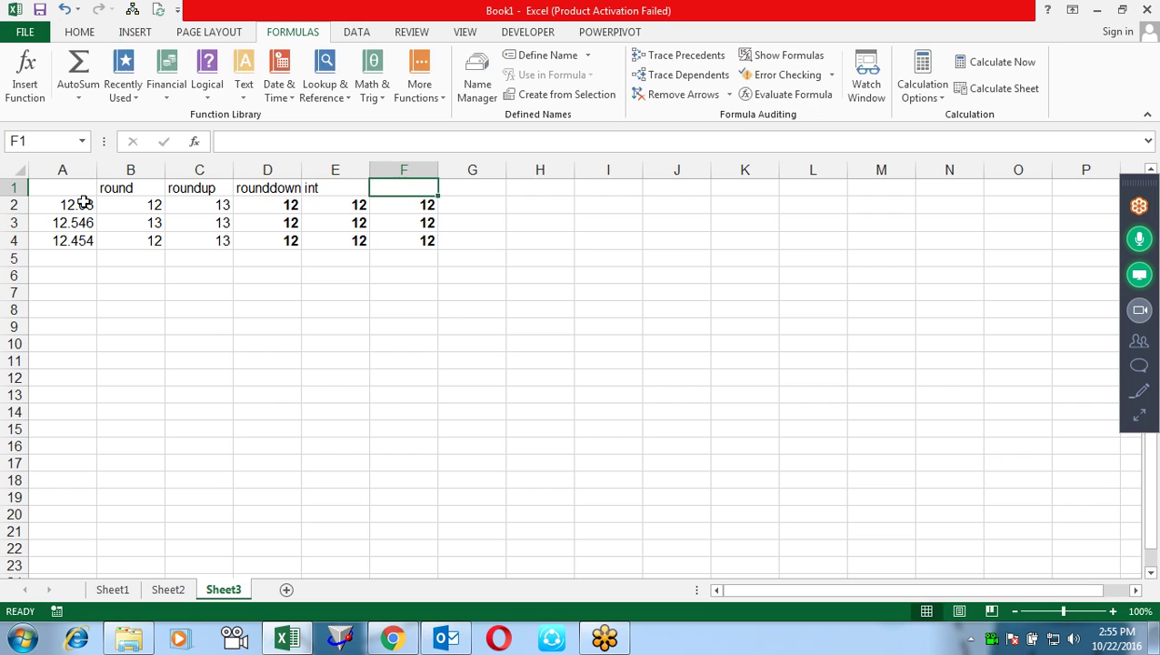
text(trunc)
key(Return)
key(Return)
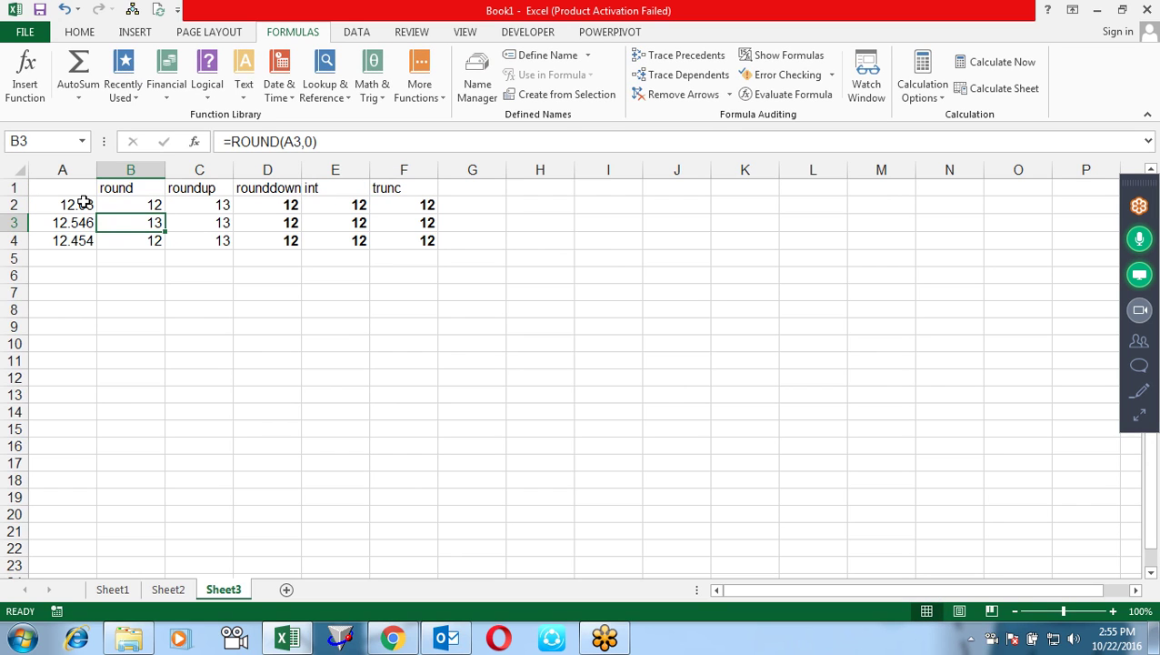
Step: Check the ROUND formula in B4 without changing it, then go to B6
key(Down)
key(F2)
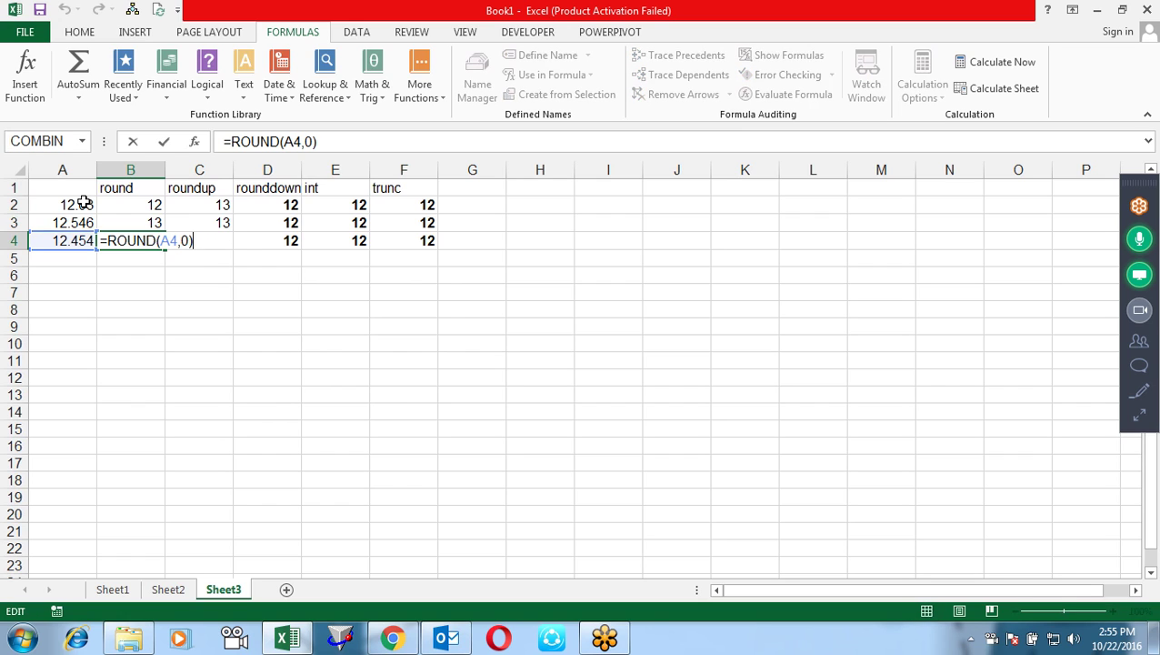
key(Escape)
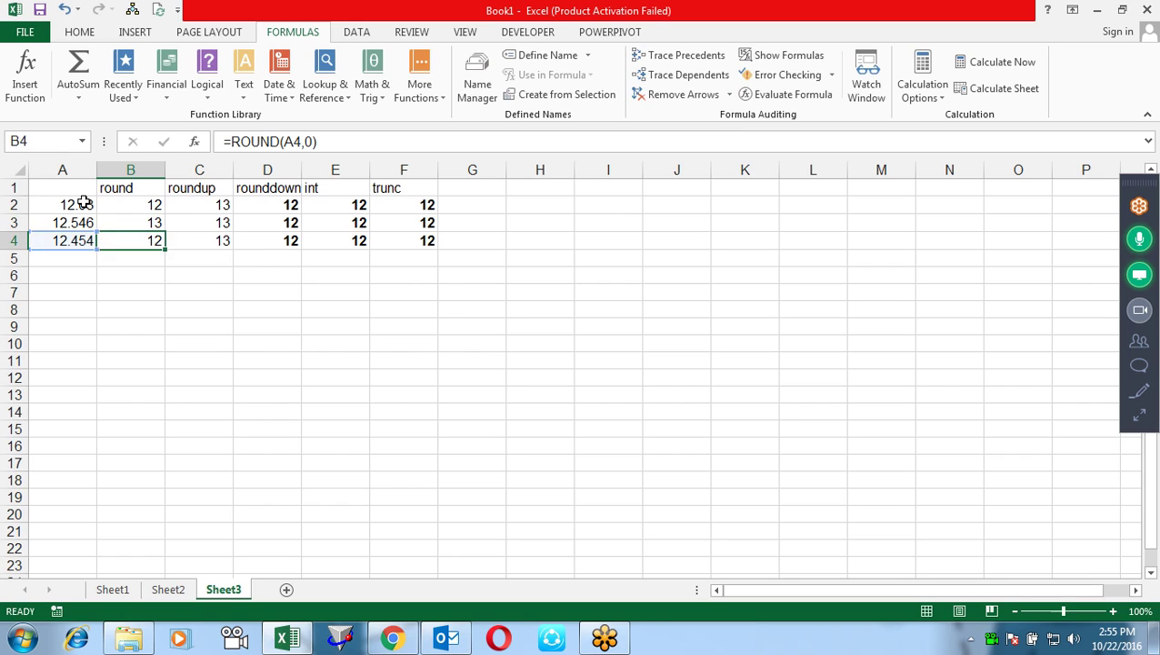
key(Down)
key(Down)
key(Down)
key(Up)
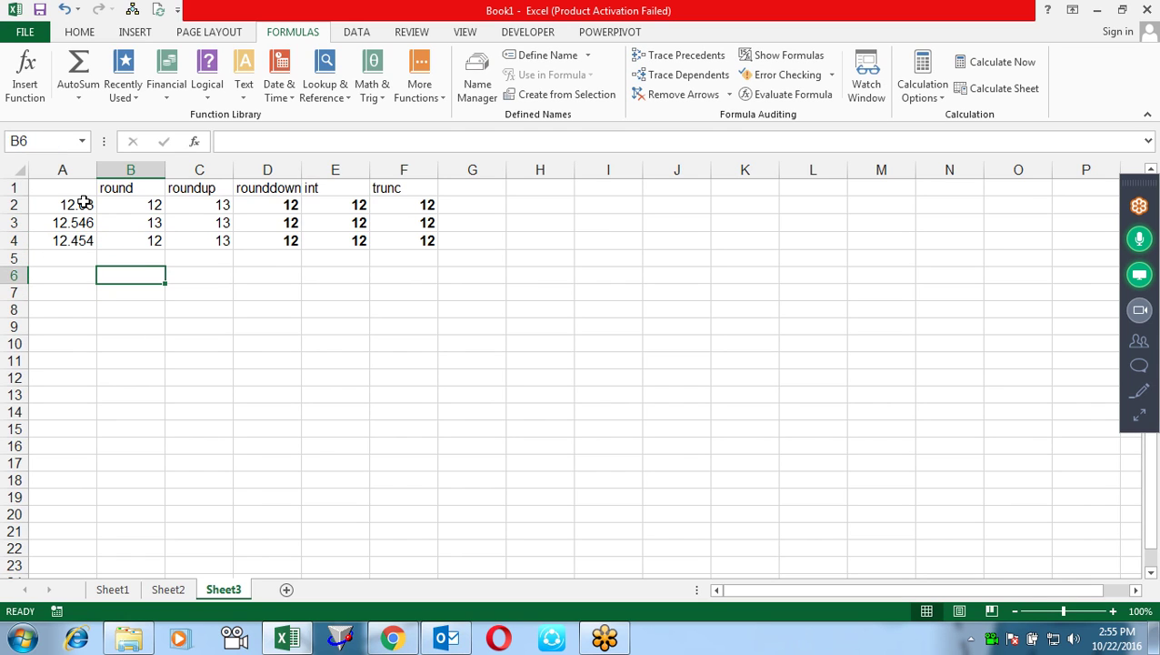
Step: Enter 12456 in B6 and =ROUND(B6,-2) in C6 to round to hundreds
text(12456)
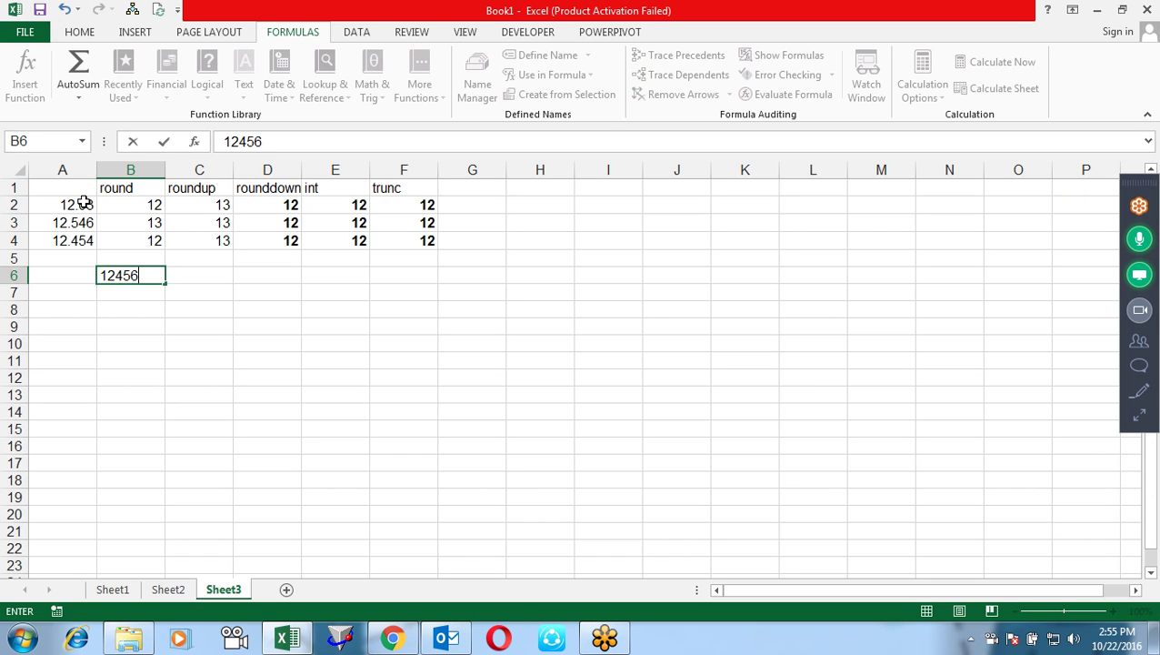
key(Return)
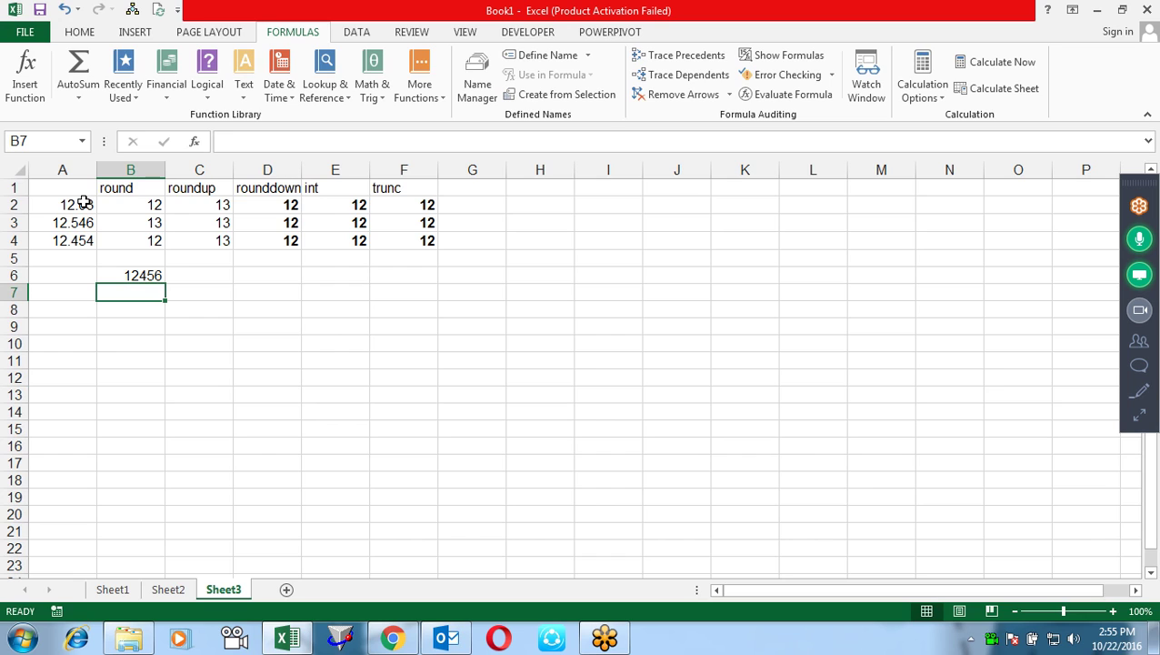
key(Up)
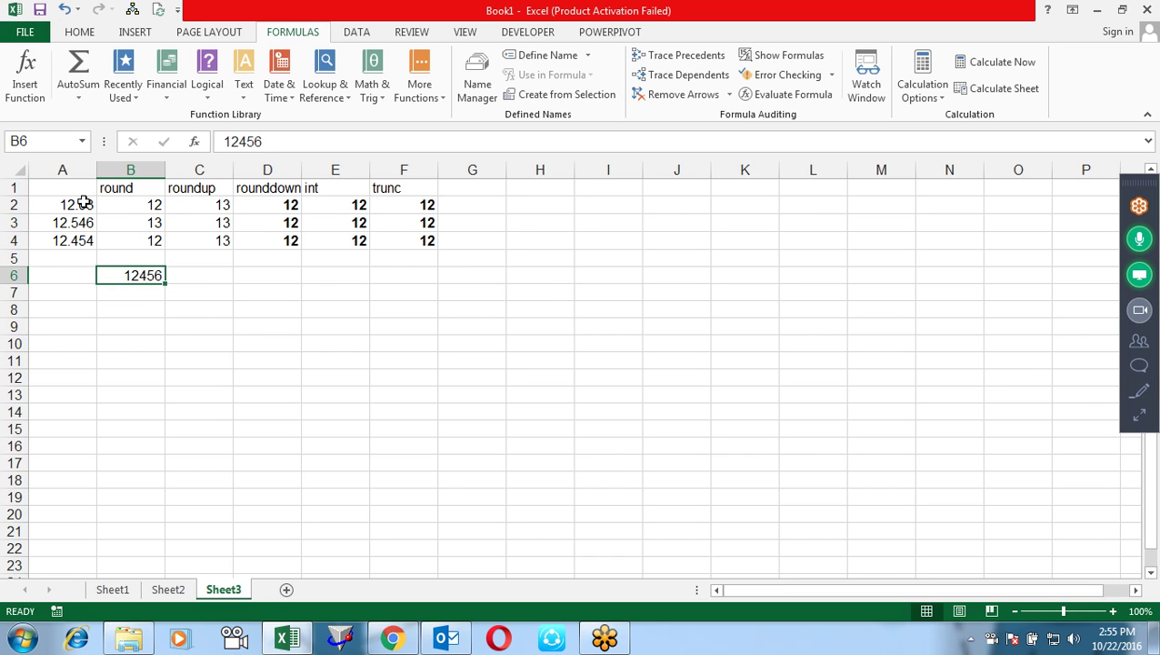
key(Right)
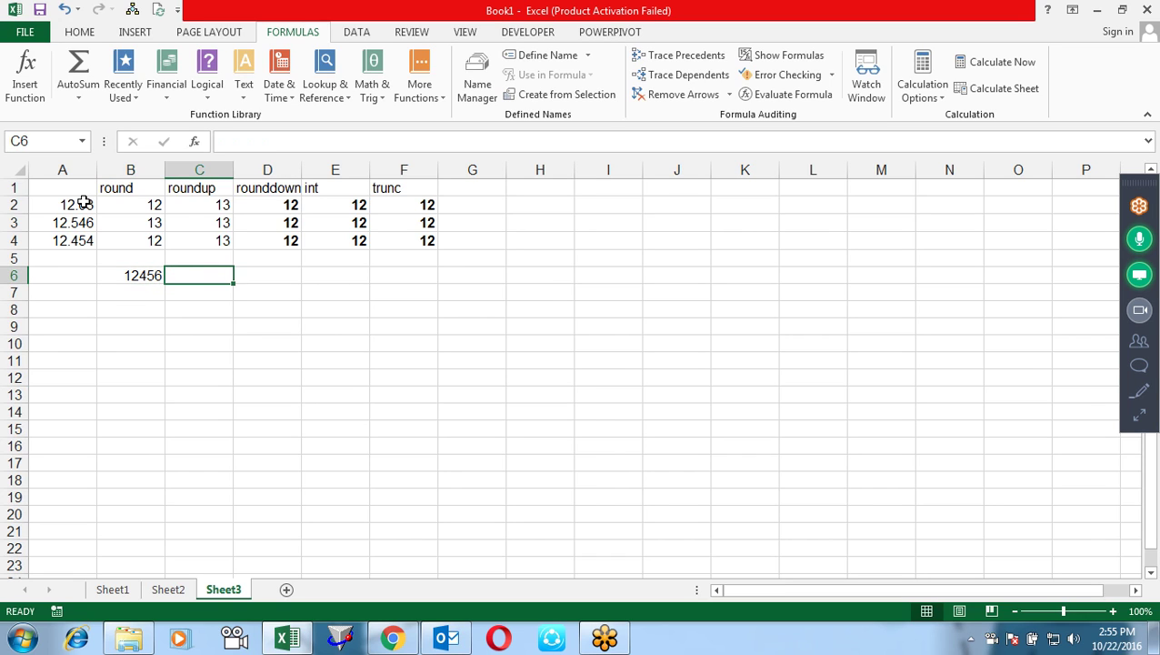
text(=)
text(ro)
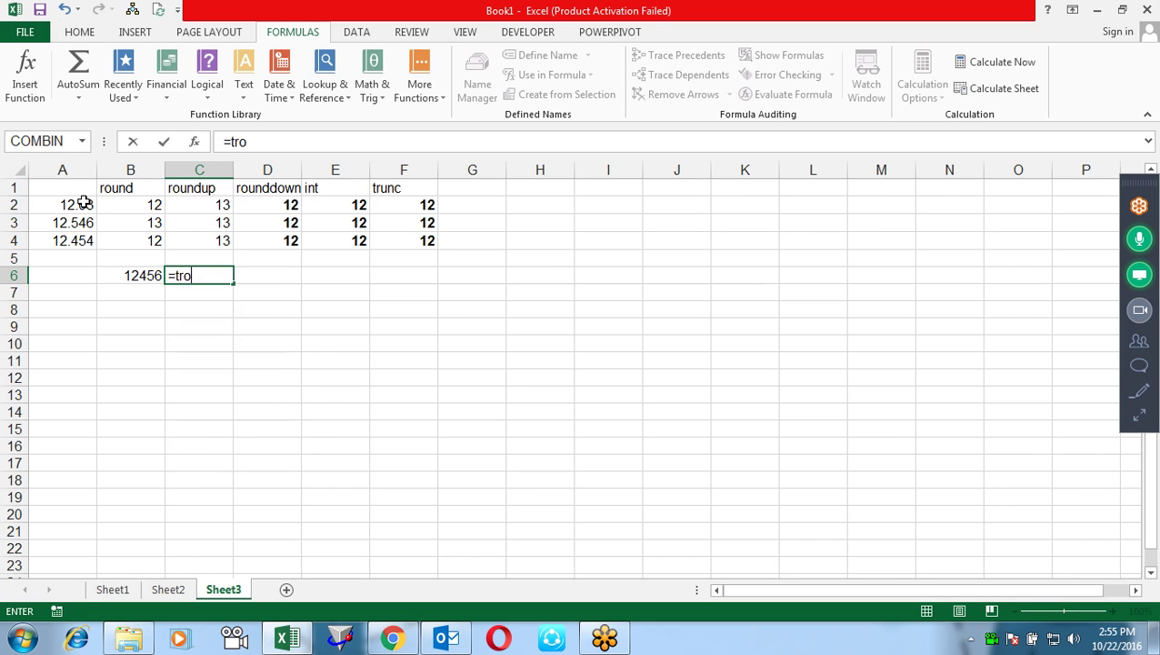
key(BackSpace)
key(BackSpace)
text(t)
key(BackSpace)
text(roun)
key(Tab)
key(Left)
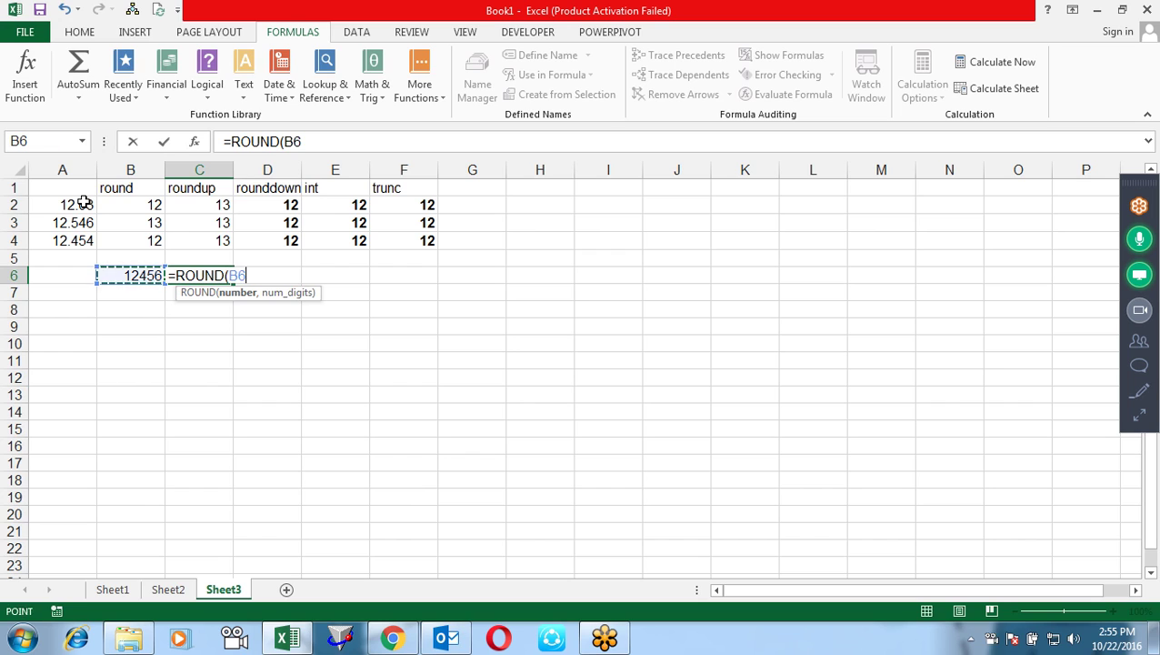
text(,)
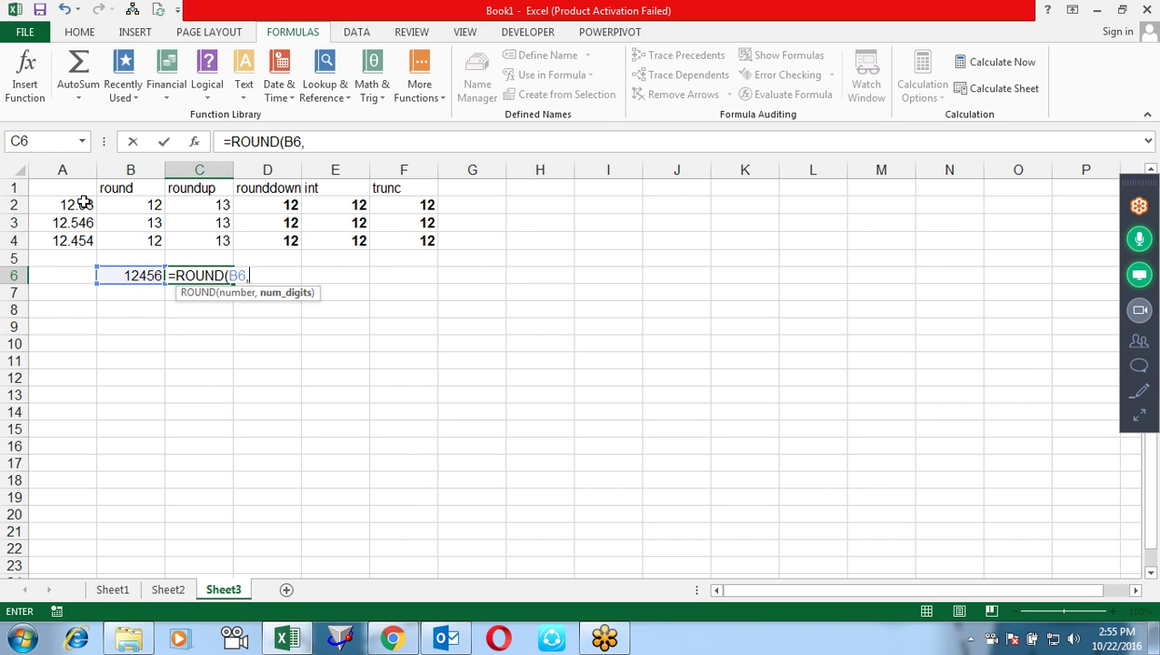
text(-2)
key(Return)
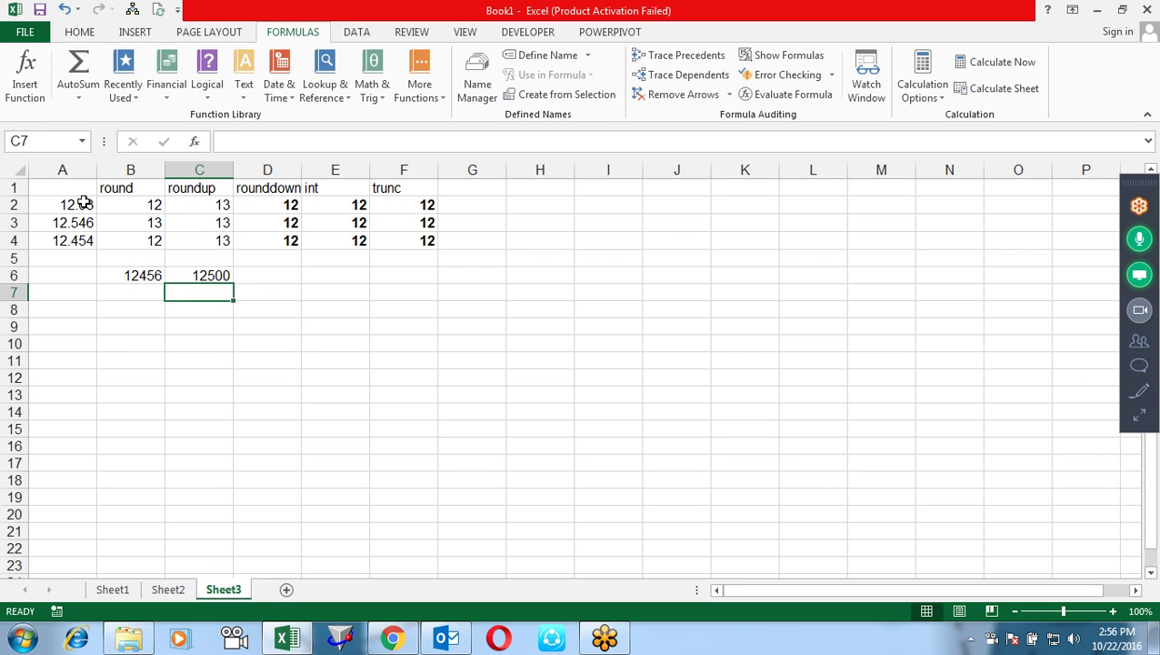
Step: Change B6 to 12446 and edit C6 to =ROUND(B6,-3), rounding to thousands
key(Up)
key(Left)
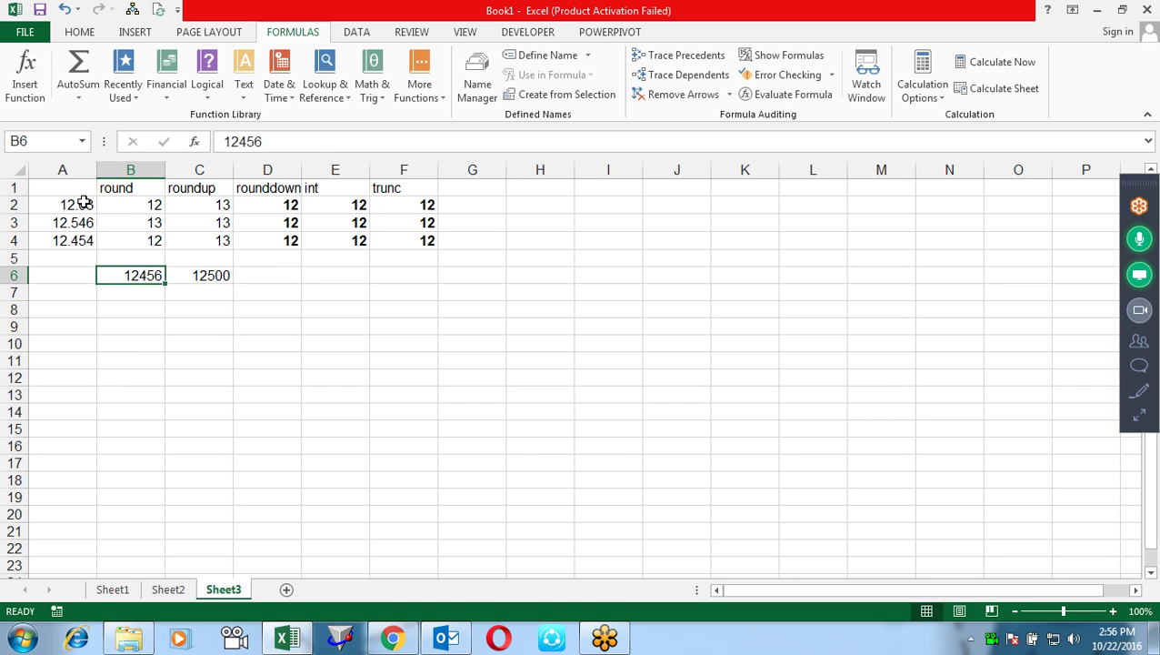
key(F2)
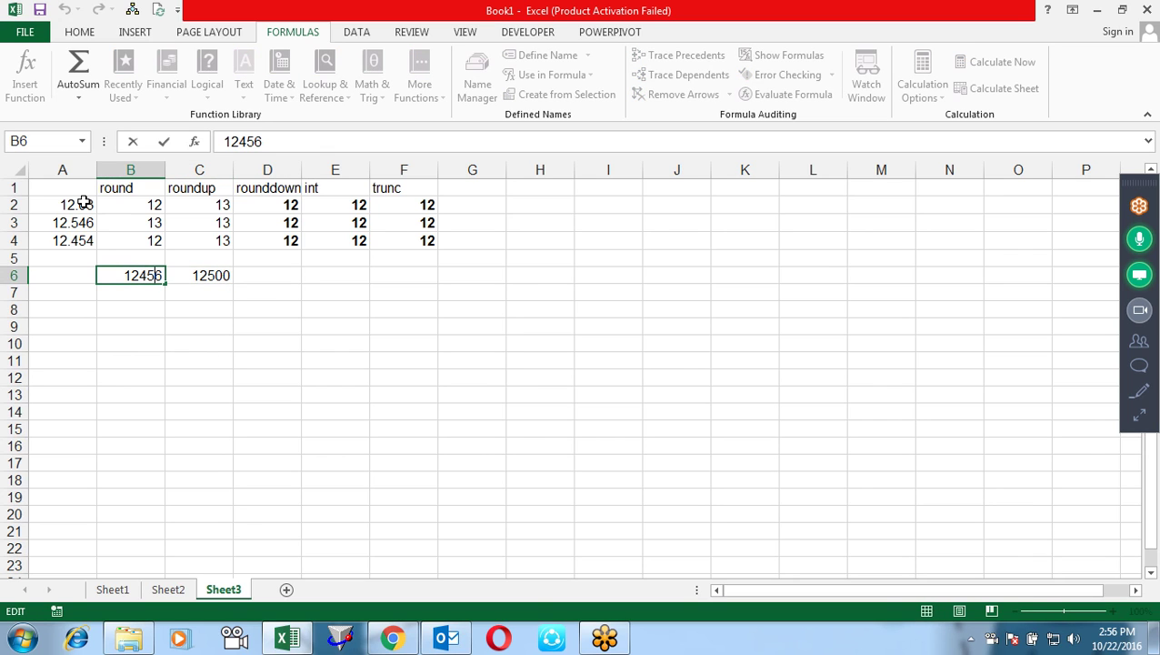
key(BackSpace)
key(BackSpace)
text(46)
key(Return)
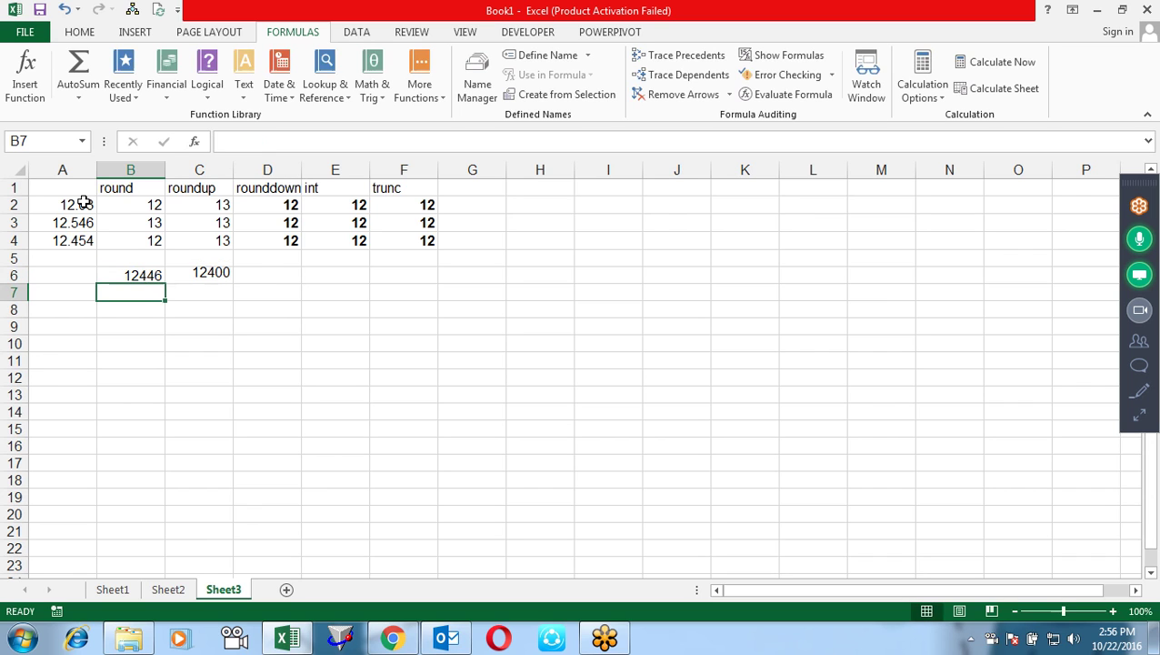
key(Up)
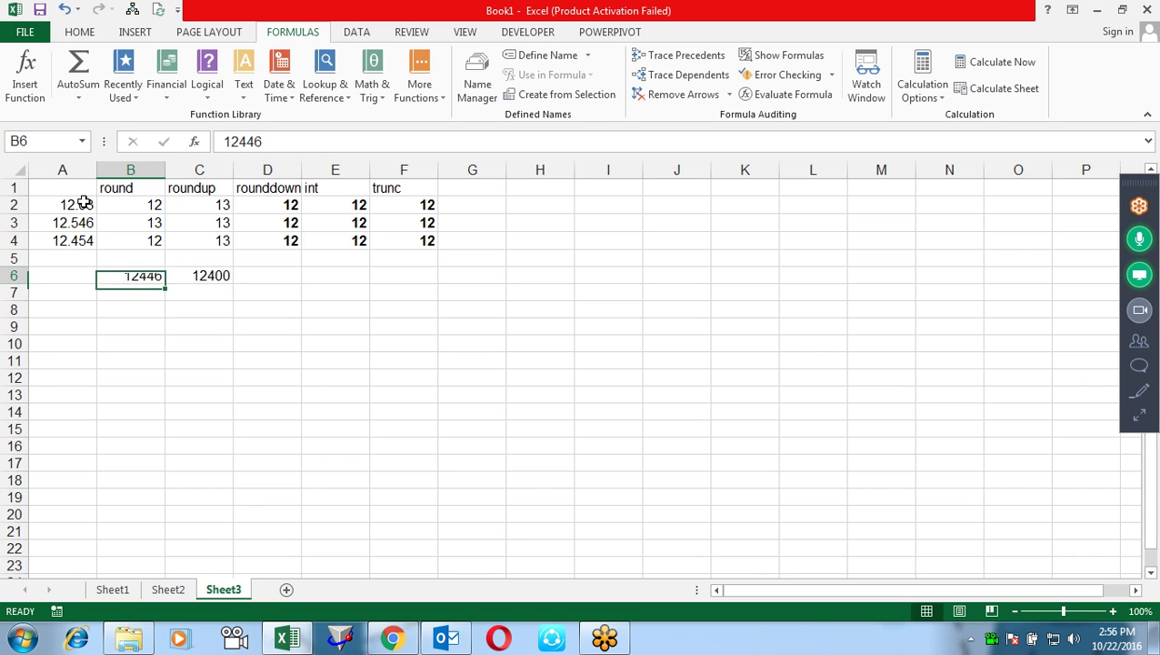
key(Right)
key(F2)
key(Left)
key(BackSpace)
text(3)
key(Return)
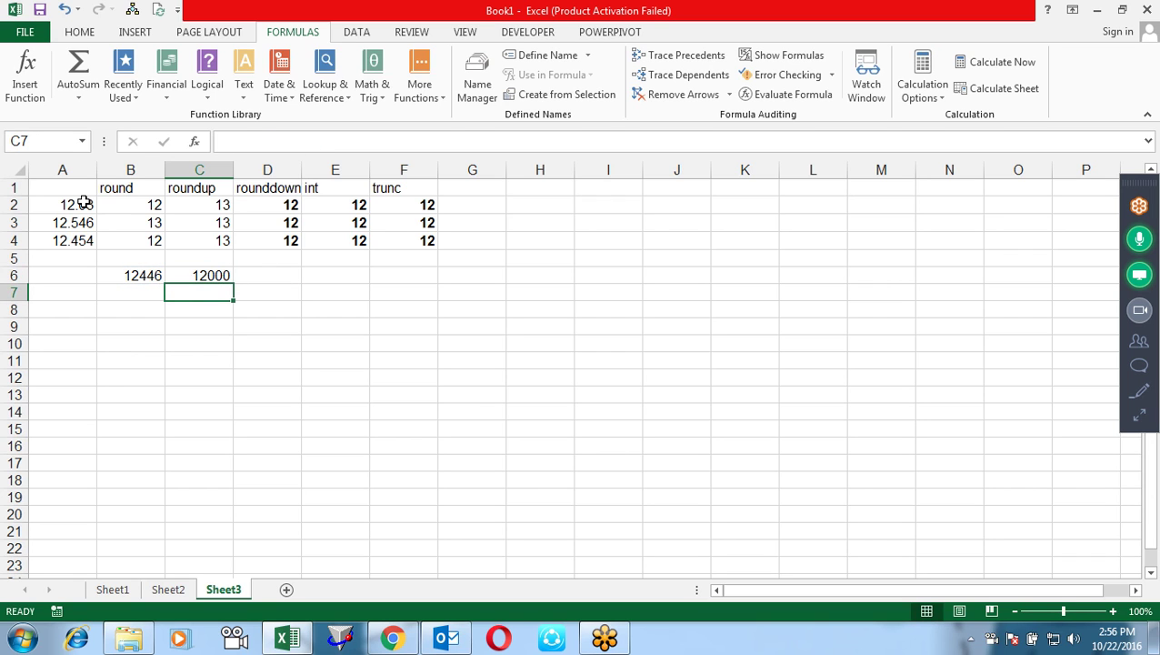
Step: Change B6 to 12546 so C6 shows 13000, then review C6's formula
key(Up)
key(Left)
key(F2)
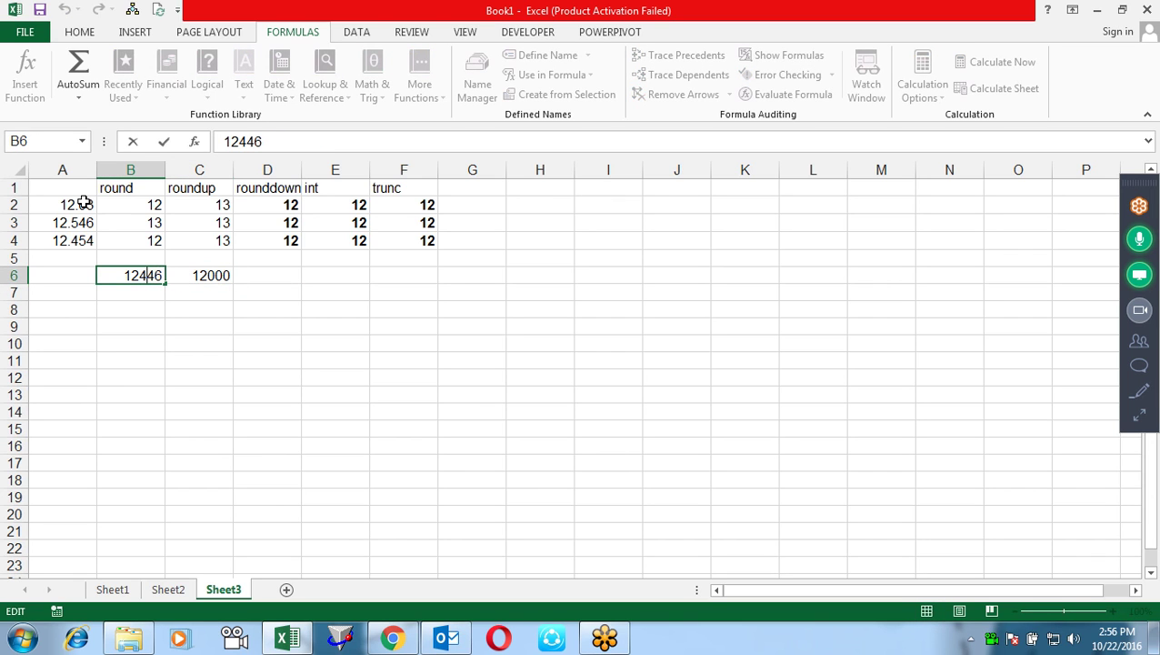
key(Left)
key(Left)
key(BackSpace)
text(5)
key(Return)
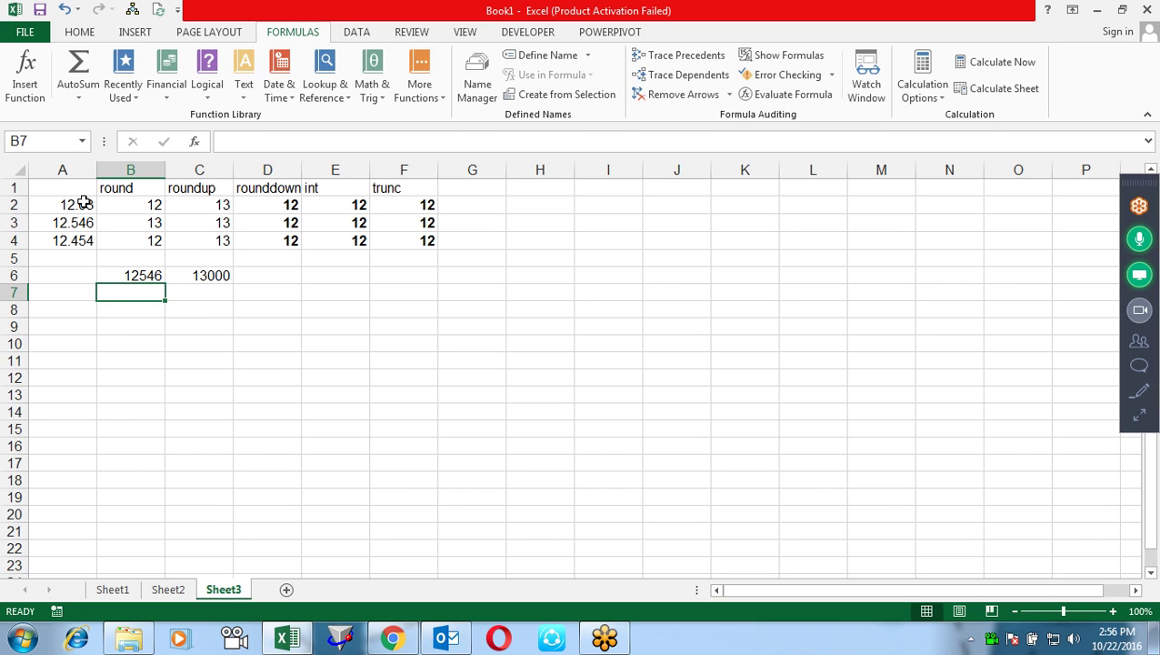
key(Up)
key(Right)
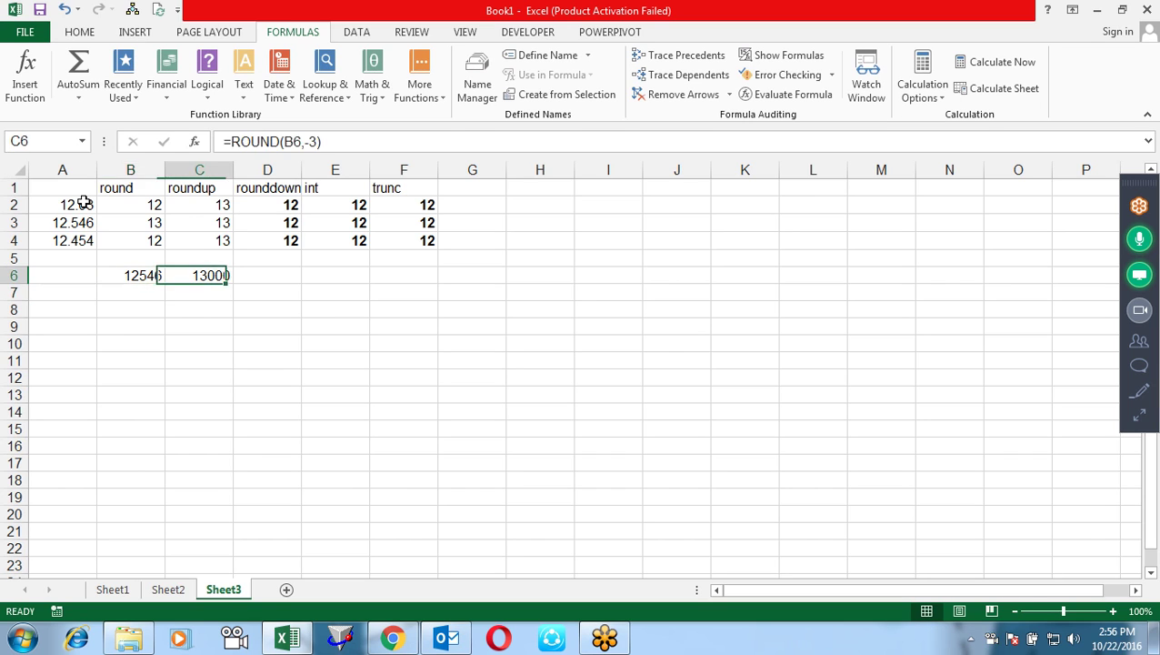
key(F2)
key(Escape)
key(F2)
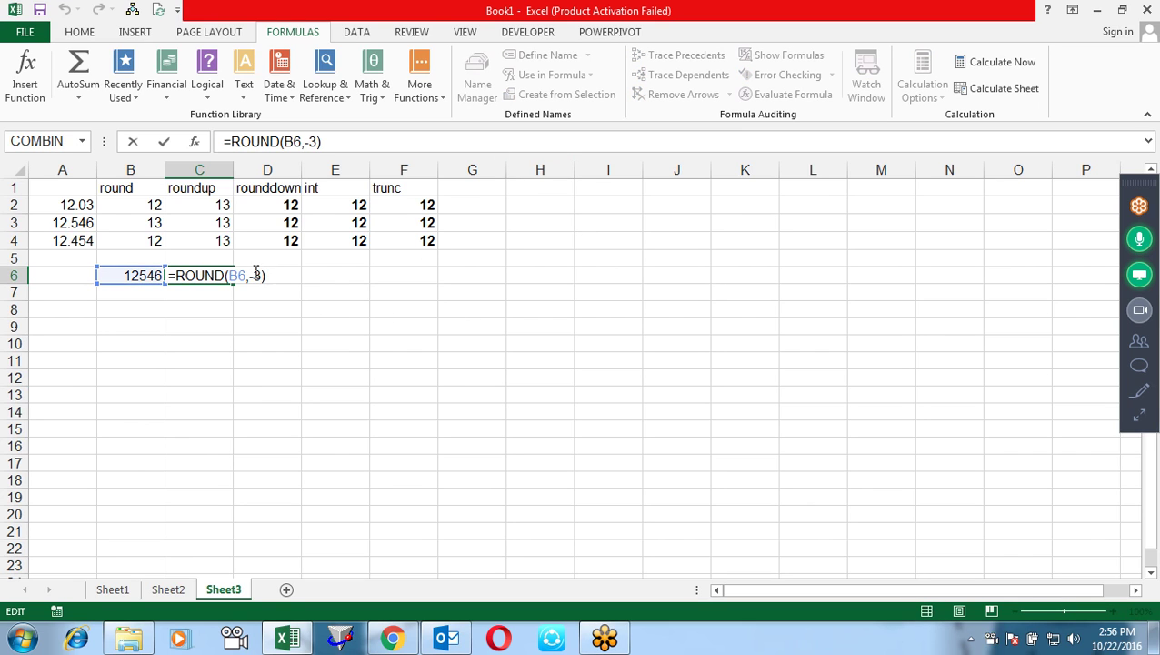
key(Escape)
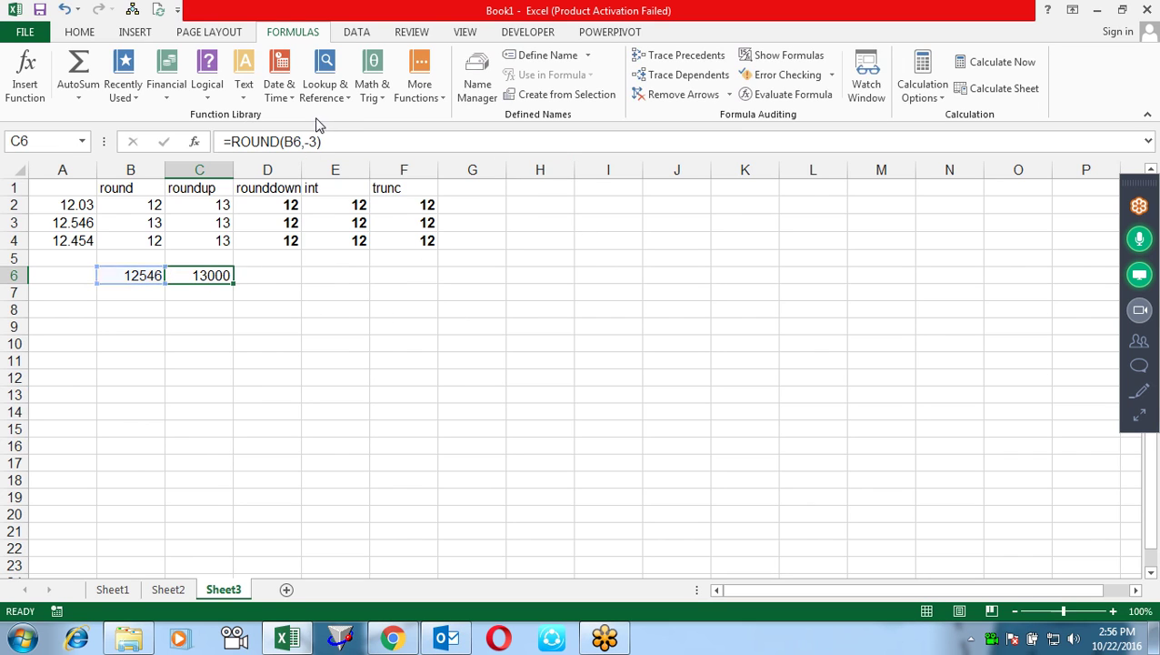
Step: Scroll the Math & Trig function list past MOD, POWER and PRODUCT, then close it
click(371, 91)
drag(486, 186, 463, 262)
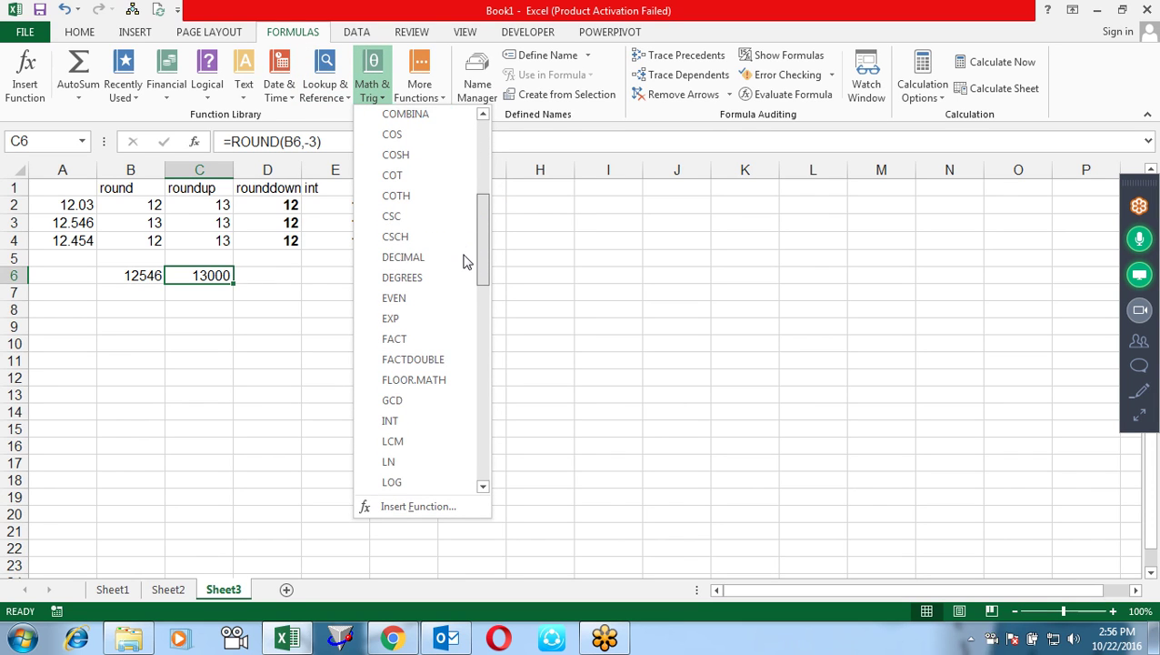
drag(463, 261, 479, 276)
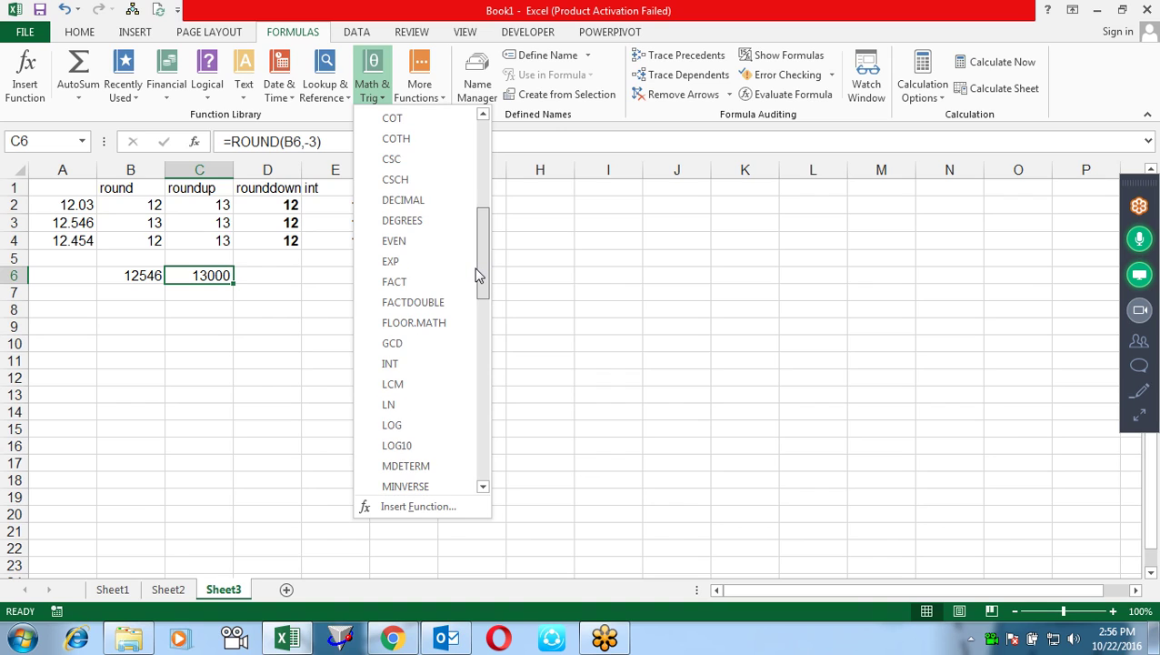
drag(479, 275, 482, 323)
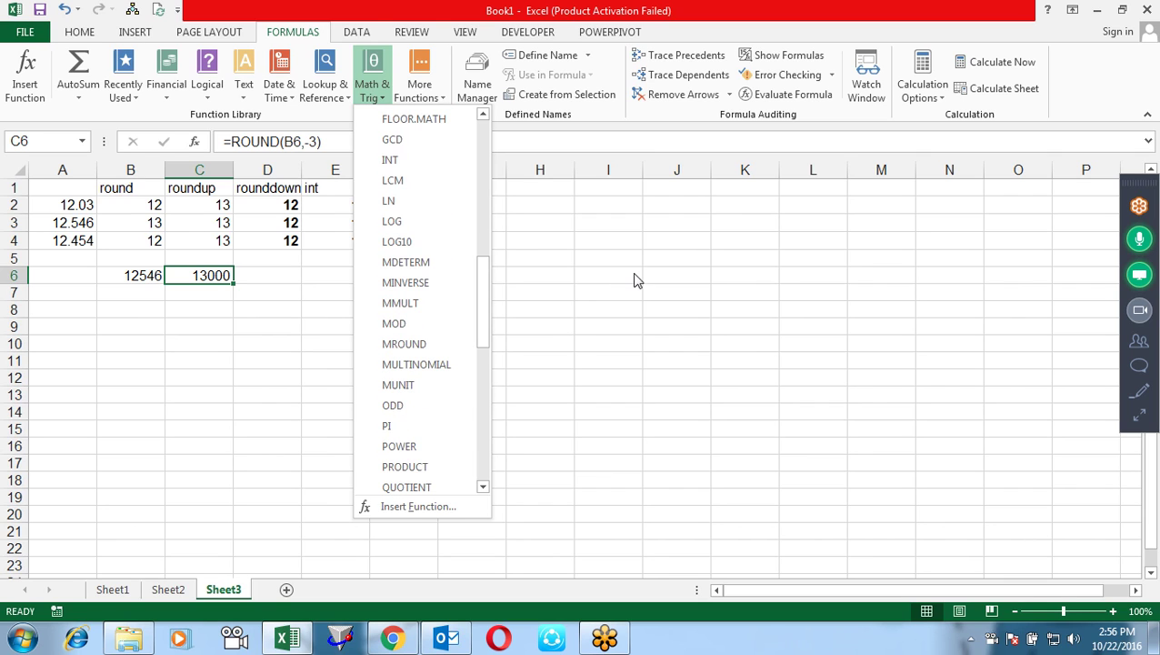
click(440, 261)
Step: Enter 5 in E7 and 2 in F7, with their remainder =MOD(E7,F7) in G7
click(312, 288)
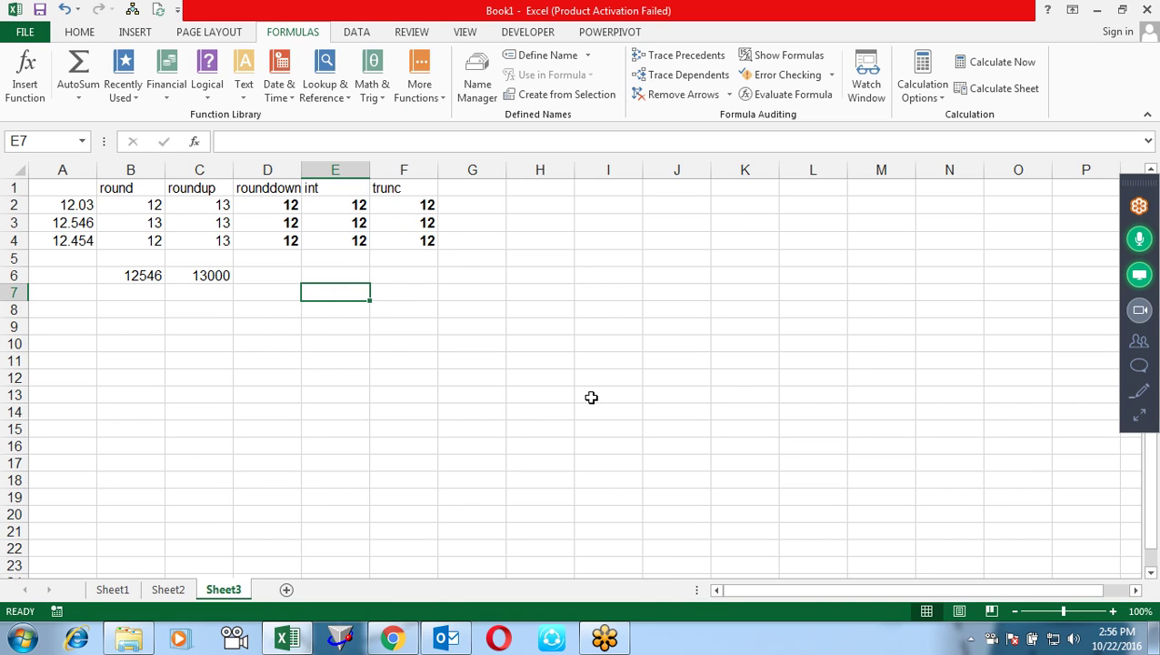
text(5)
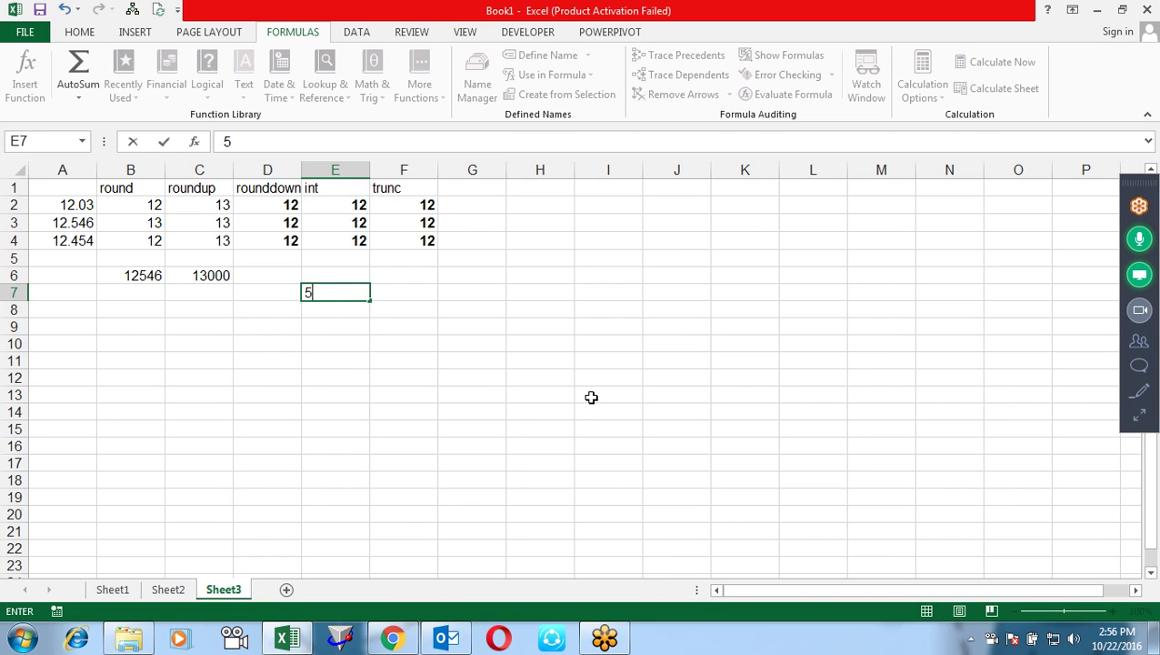
key(Tab)
text(2)
key(Tab)
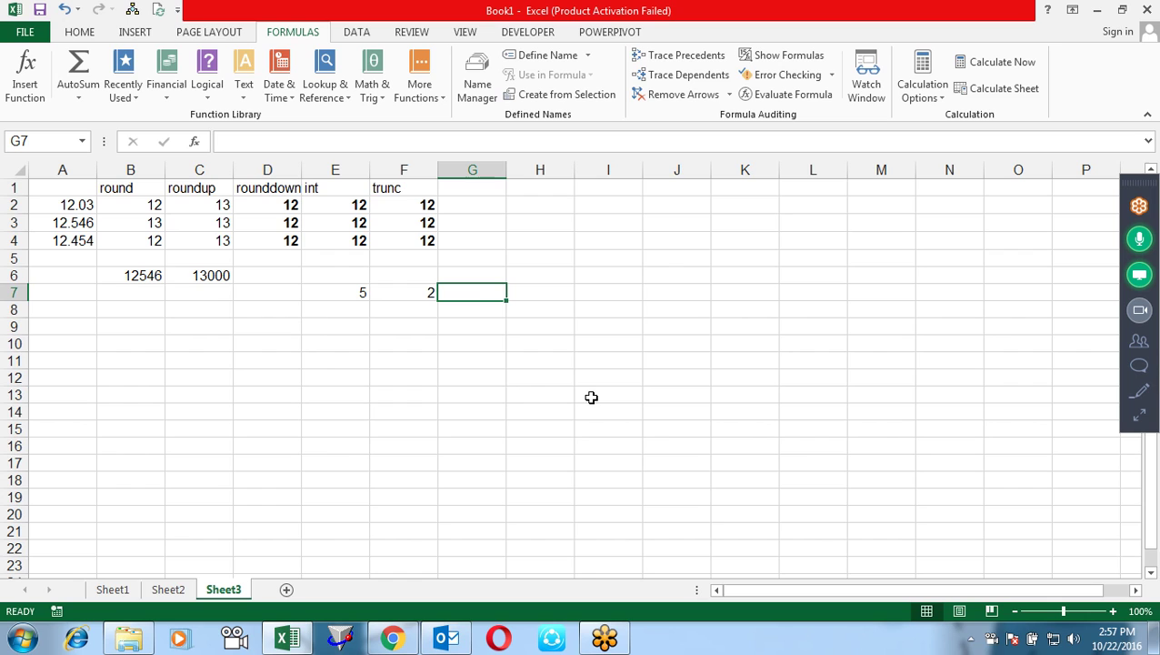
text(=mod)
key(Tab)
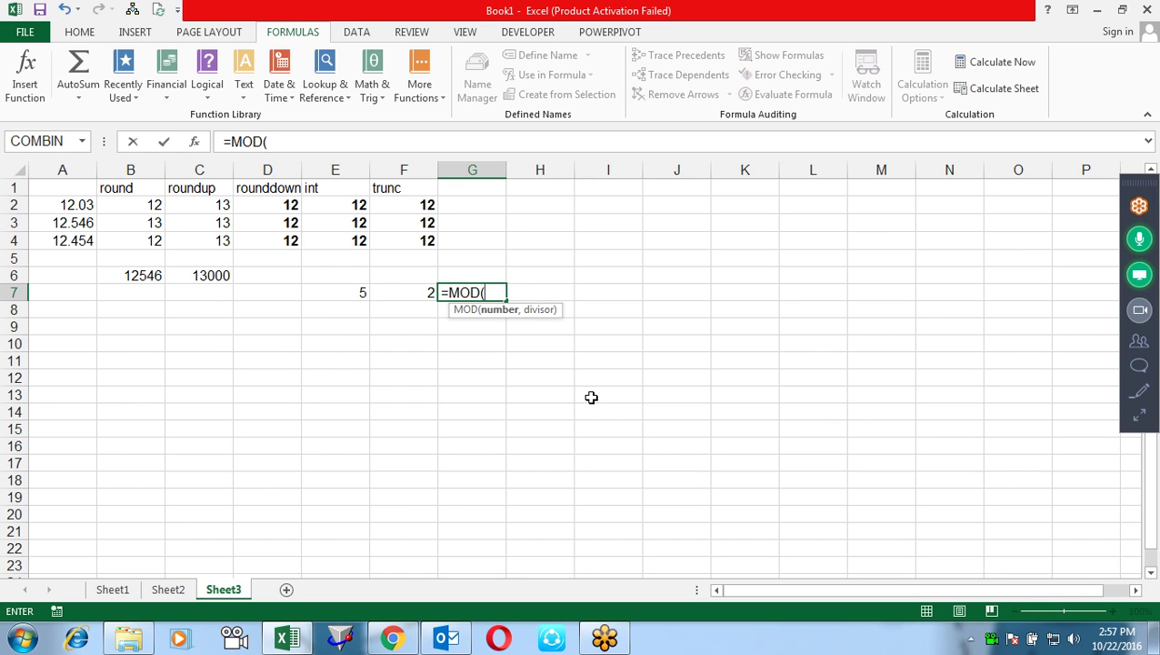
key(Left)
key(Left)
text(,)
key(Left)
key(Return)
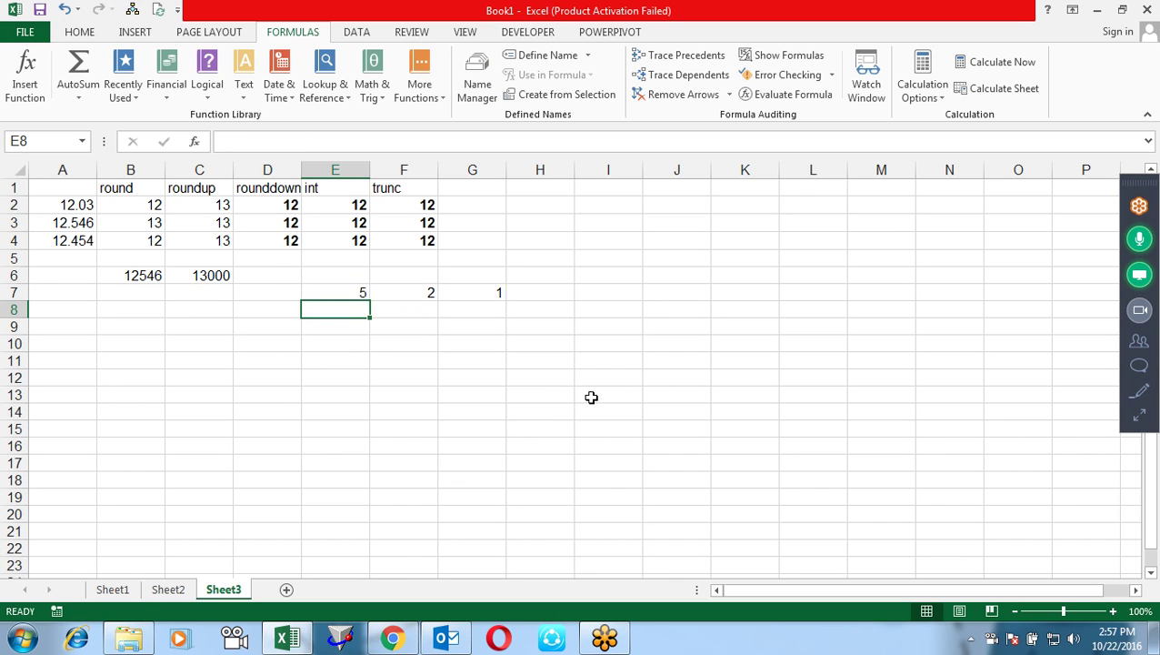
Step: Enter =PI() in E8 and =POWER(3,2) in E9
text(=pi)
key(Tab)
text())
key(Return)
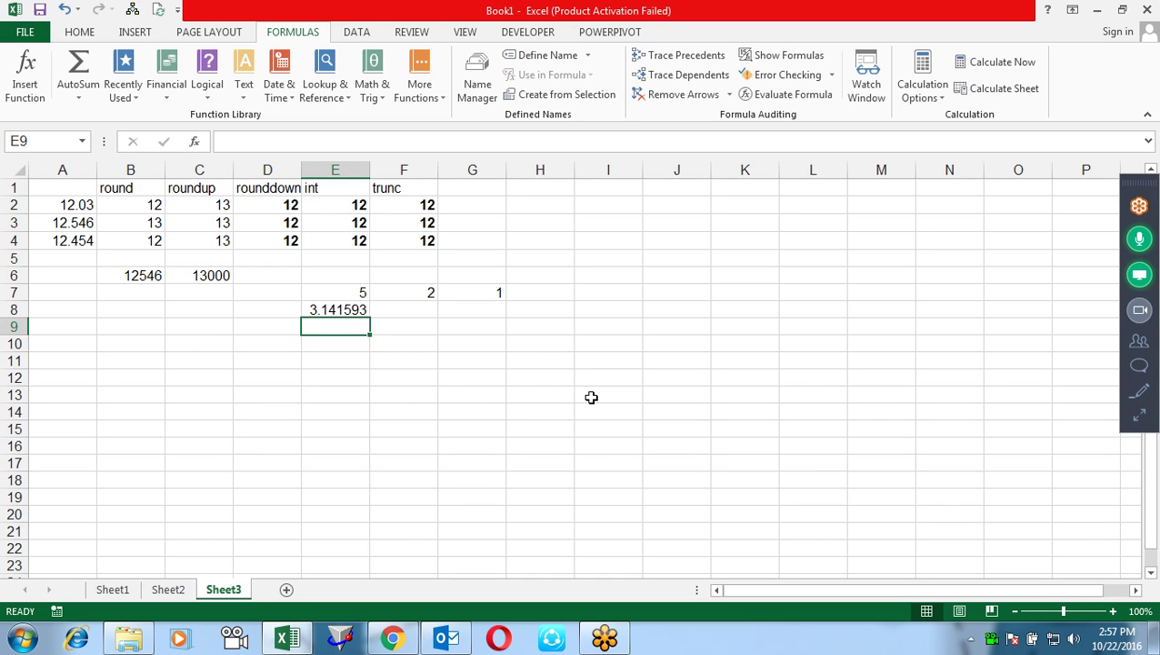
text(=)
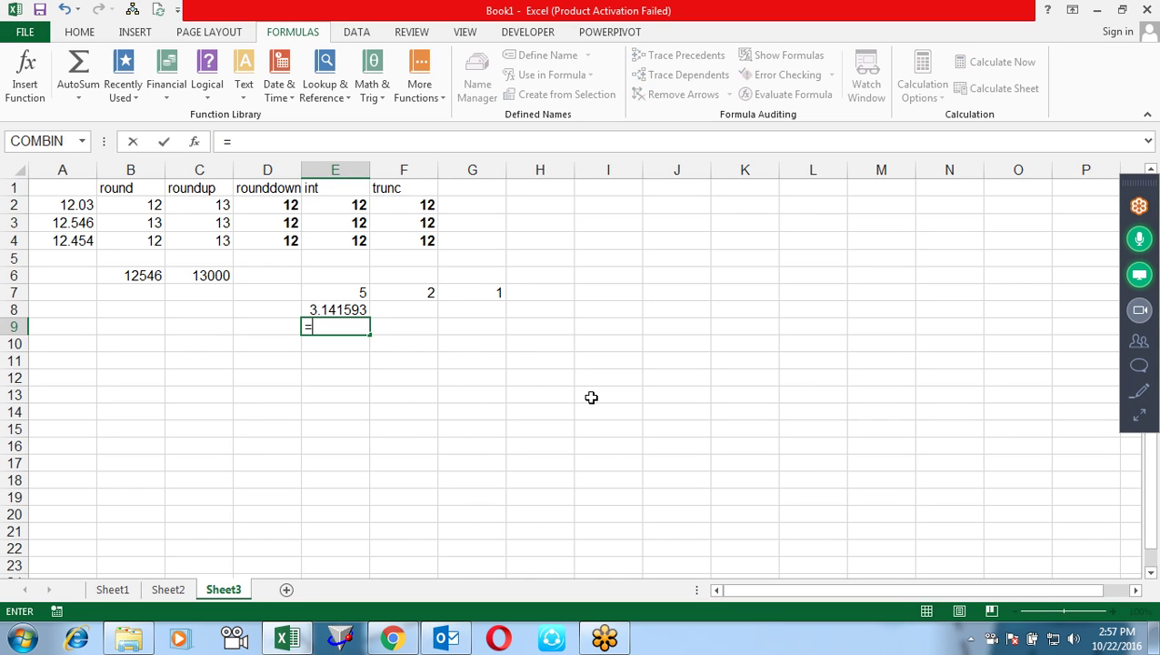
text(pow)
key(Tab)
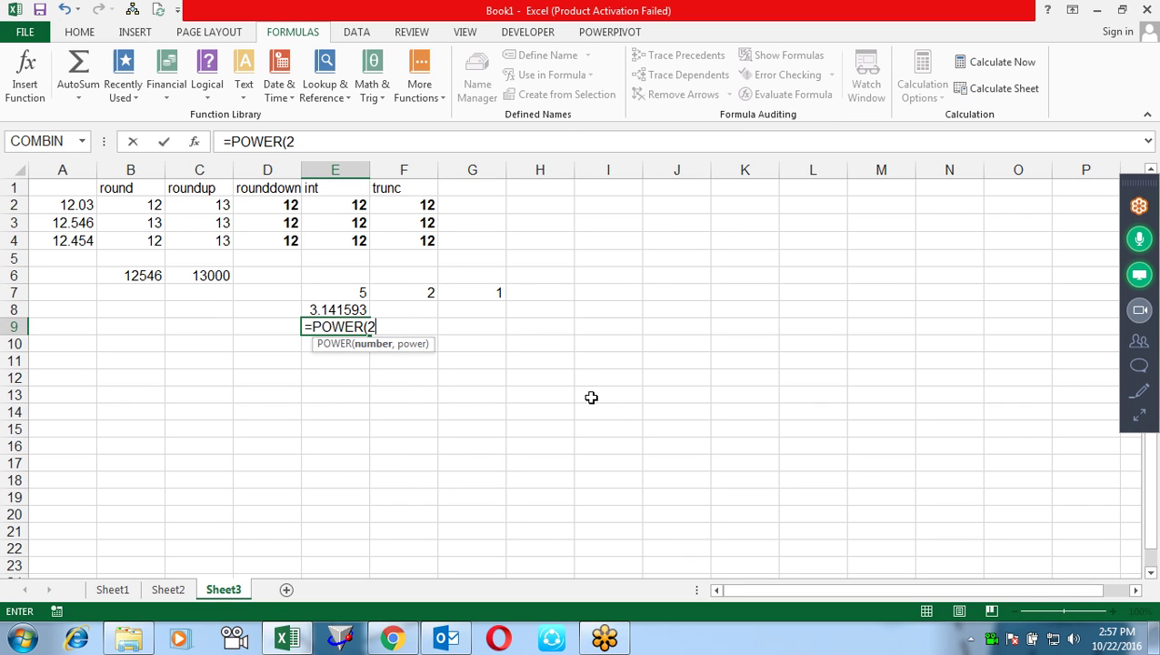
text(,)
key(Return)
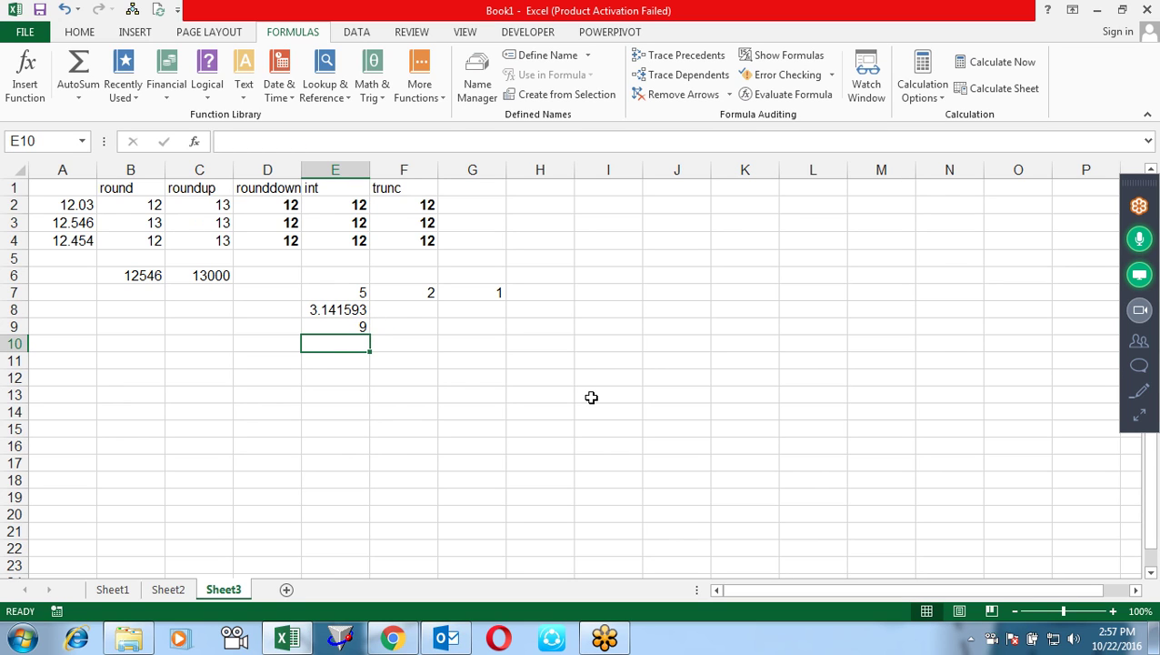
click(380, 95)
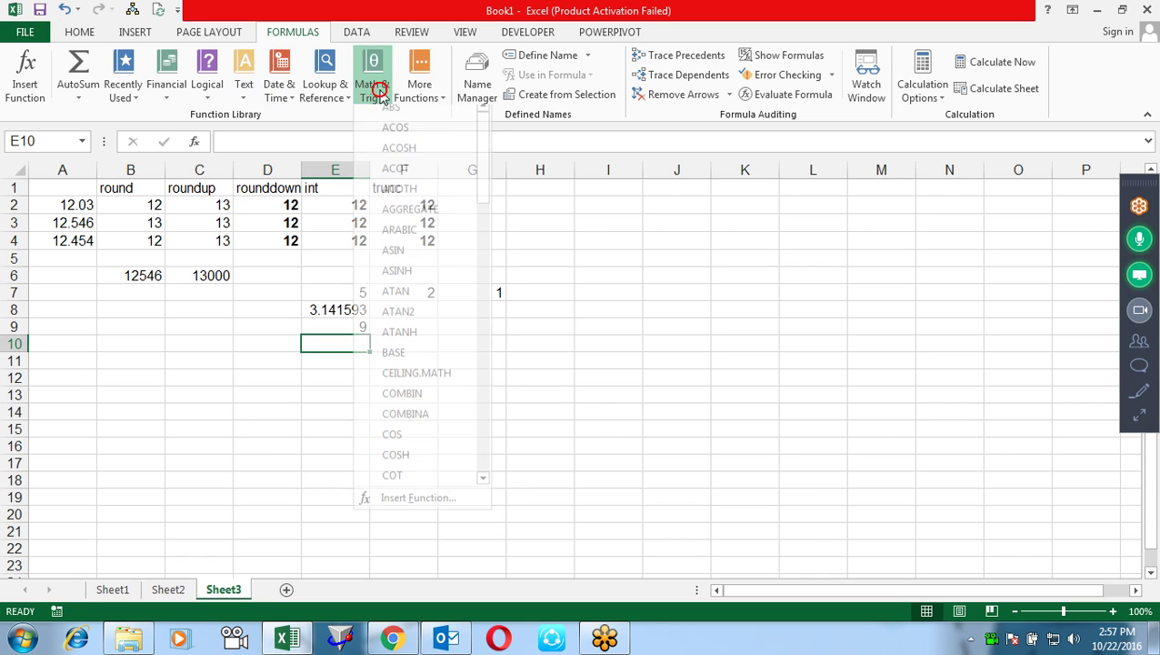
mouse_move(482, 156)
mouse_down()
mouse_move(491, 313)
mouse_move(511, 388)
mouse_up()
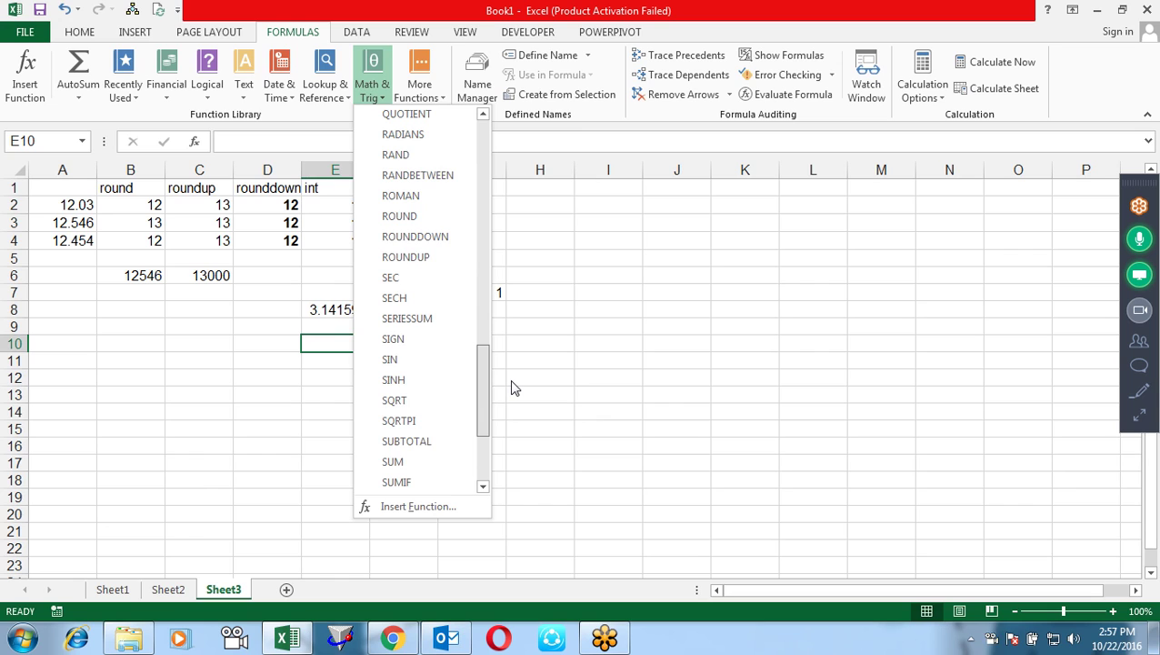
drag(511, 388, 503, 380)
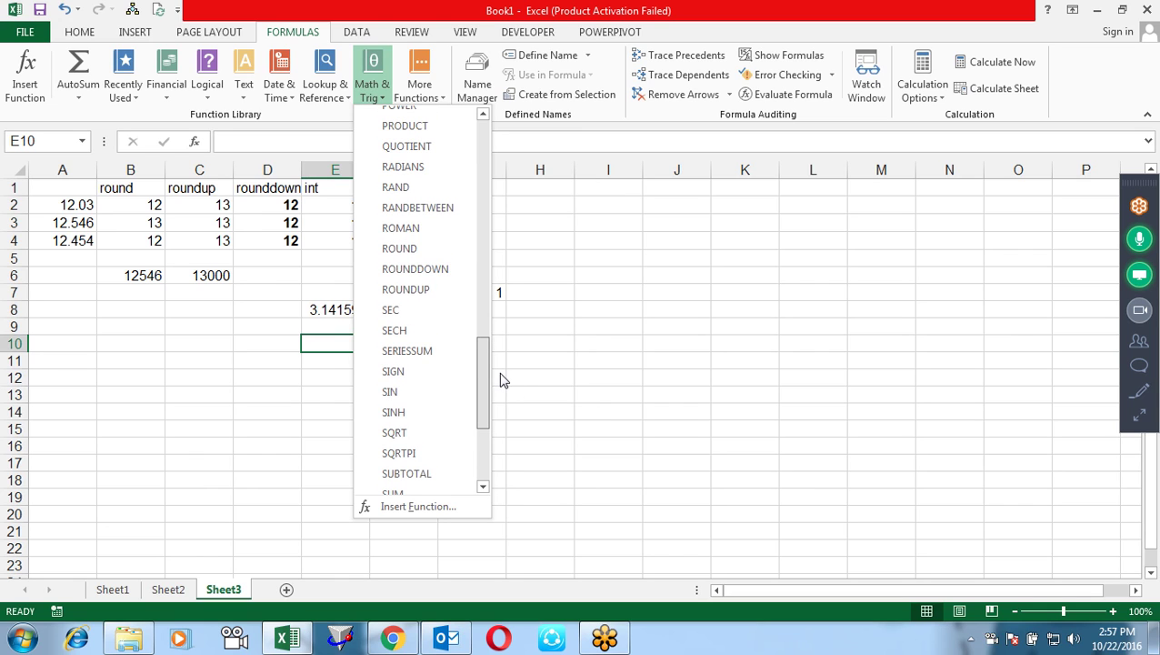
mouse_move(503, 380)
mouse_down()
mouse_move(515, 454)
mouse_move(544, 468)
mouse_up()
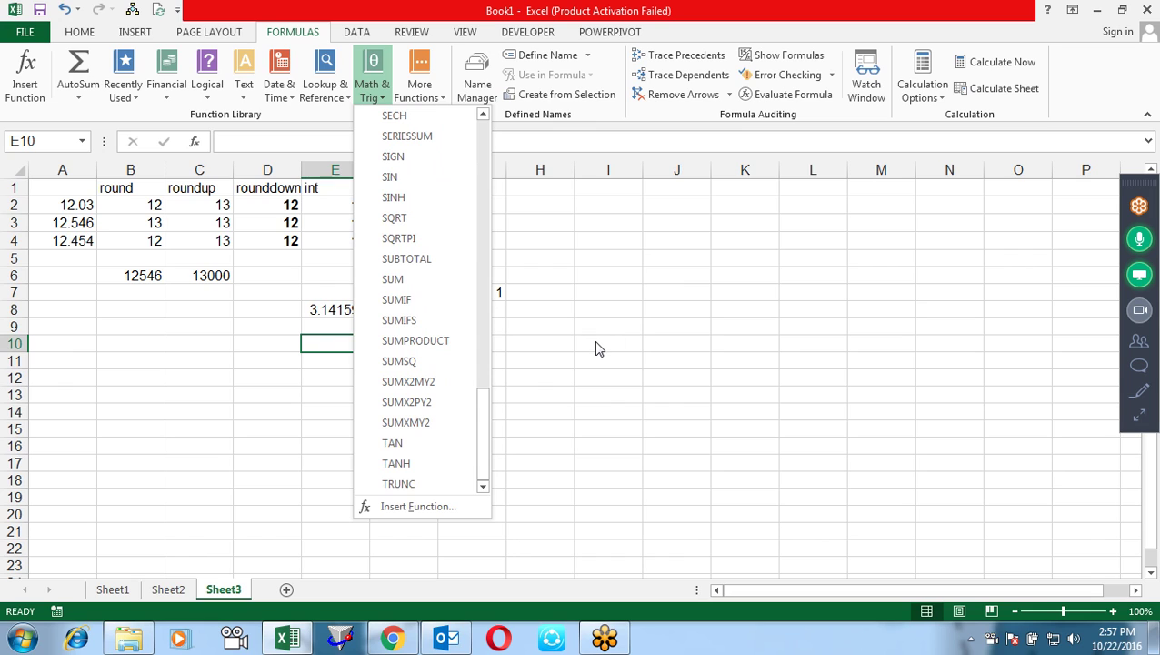
click(596, 344)
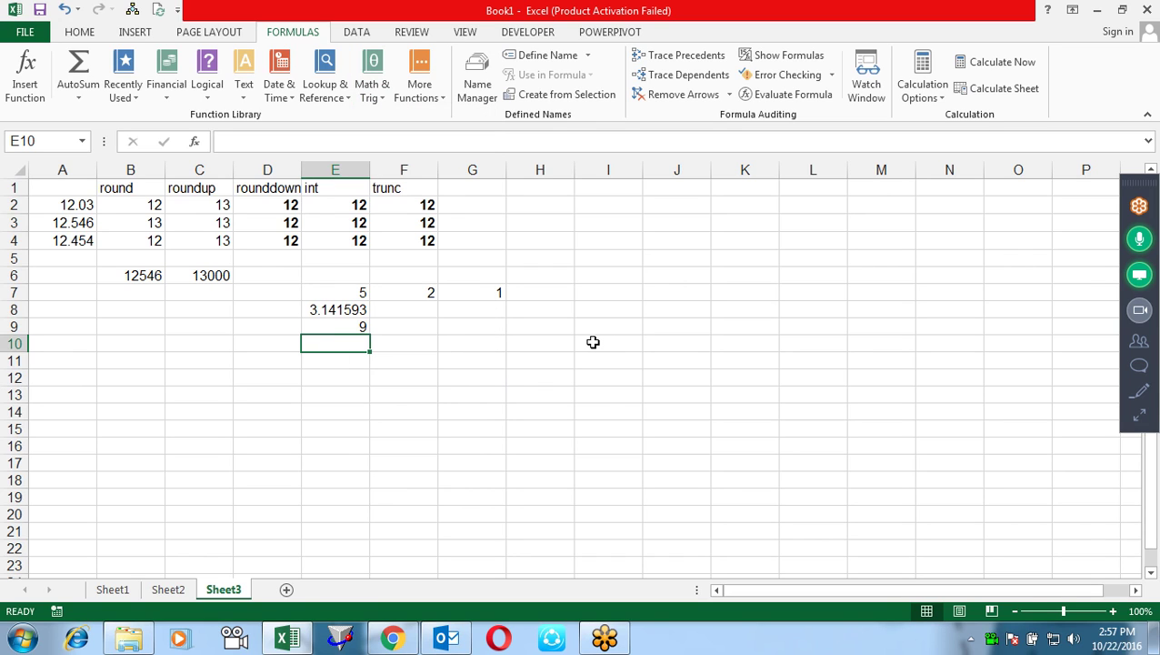
click(515, 327)
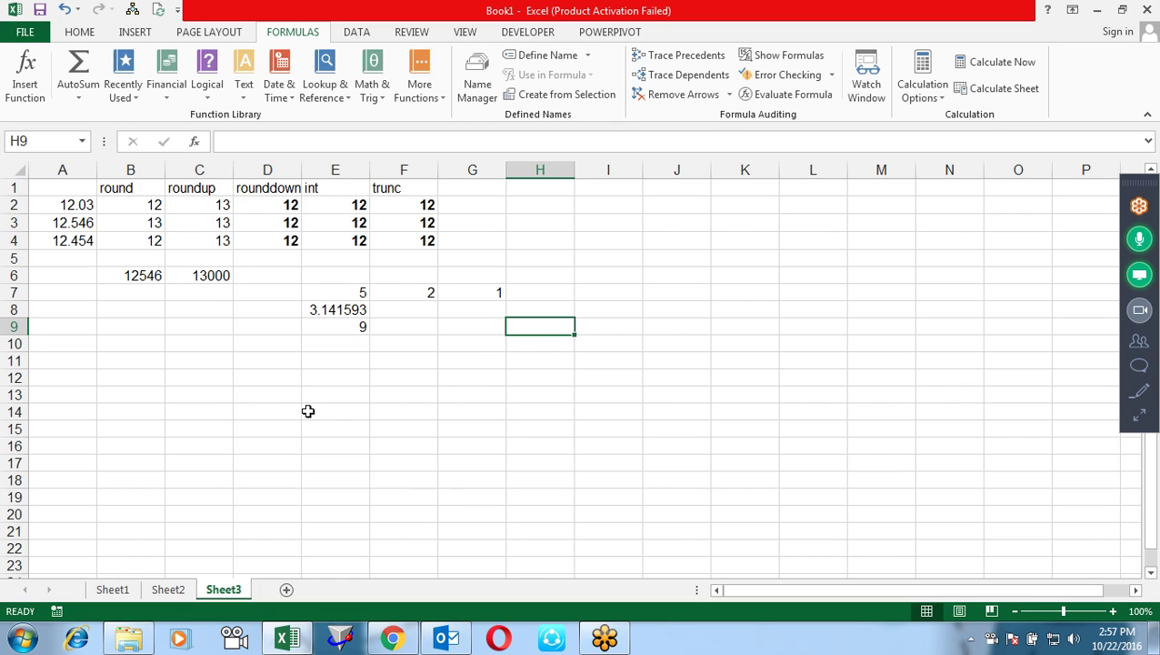
Step: Type the headers Rate in C12 and Qty in D12
click(201, 377)
text(Rate)
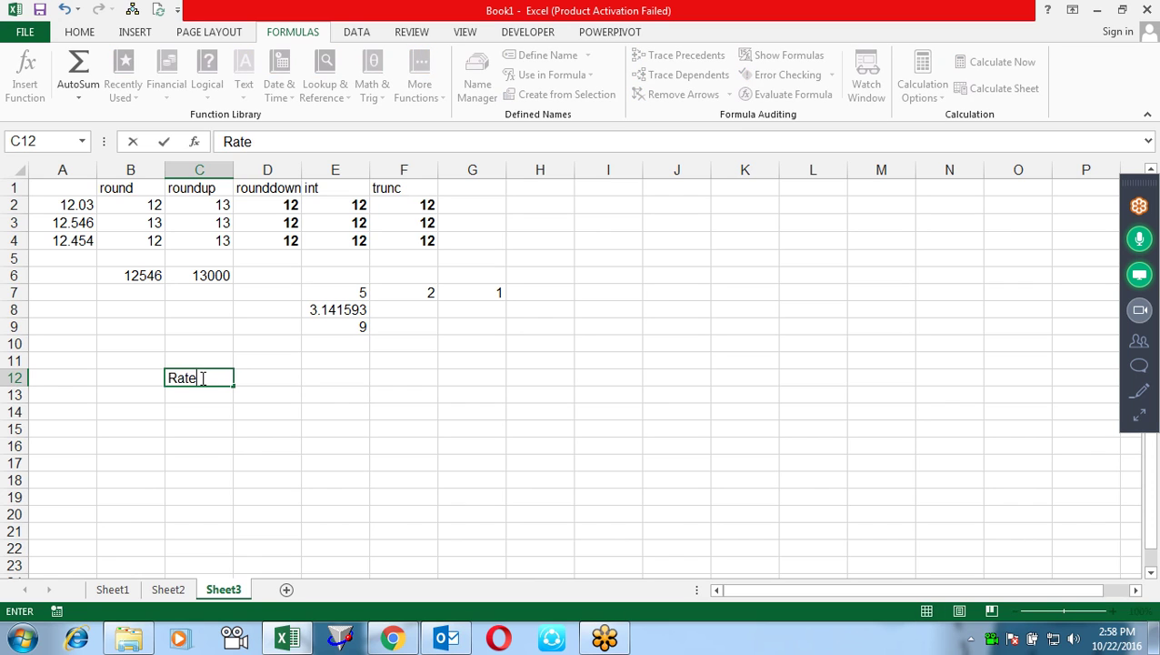
key(Tab)
text(QT)
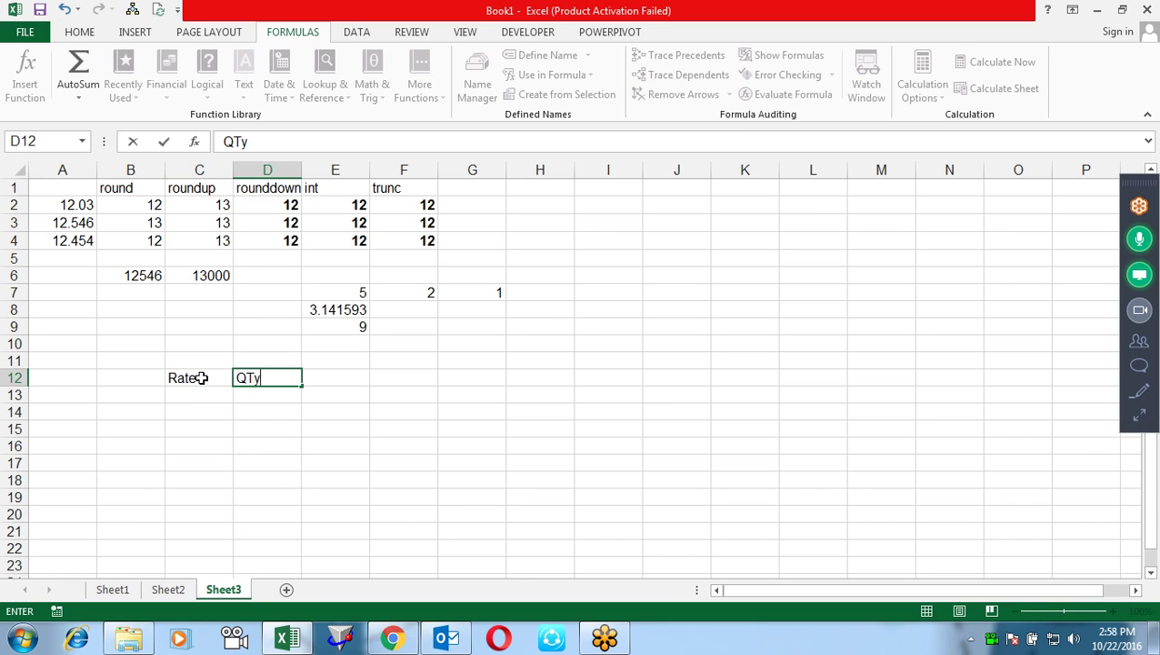
key(Return)
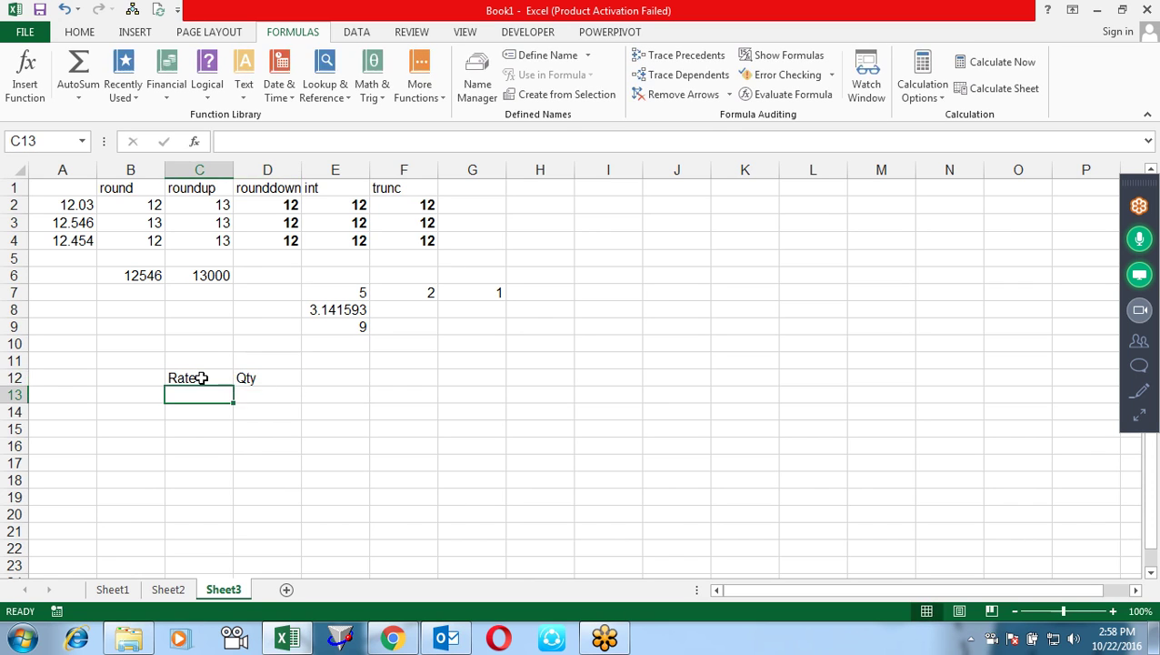
Step: Fill C13:D18 with =RANDBETWEEN(10,90) using Ctrl+Enter
key(shift+Right)
key(shift+Down)
key(shift+Down)
key(shift+Down)
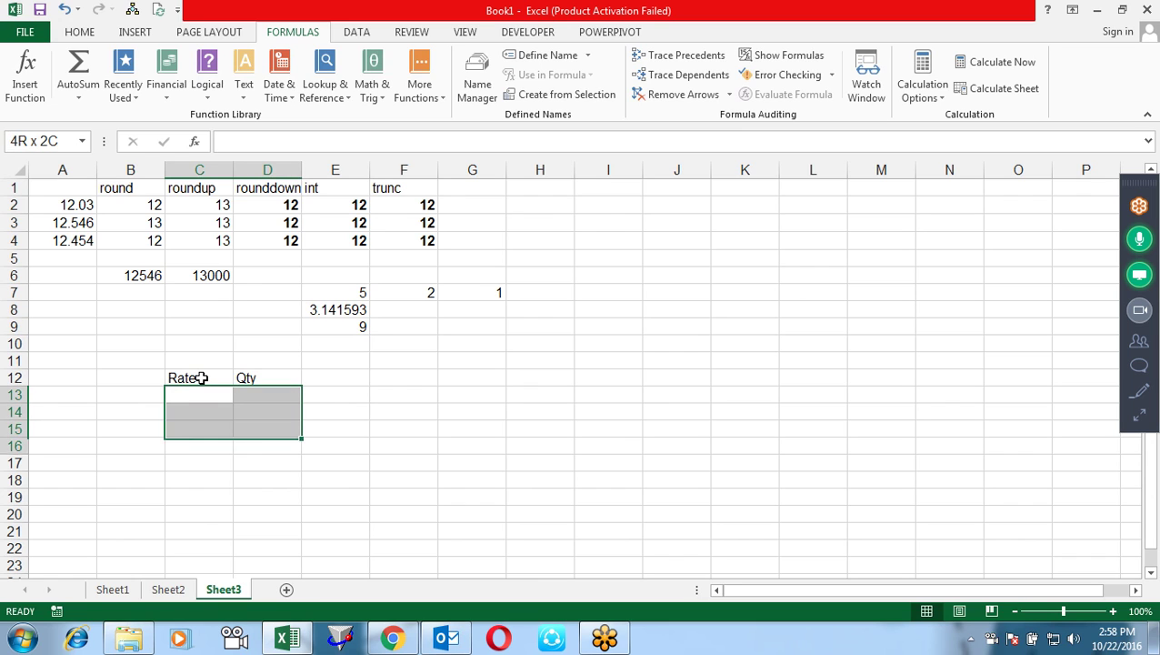
key(shift+Down)
key(shift+Down)
text(=ra)
key(Down)
key(Down)
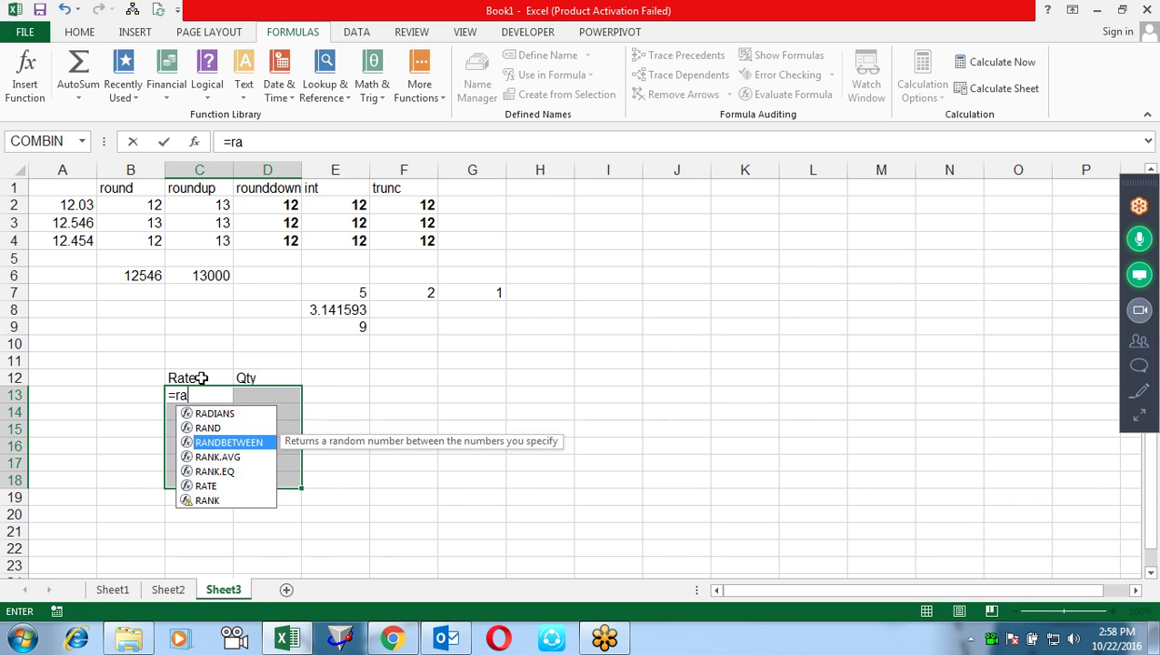
key(Tab)
text(10,)
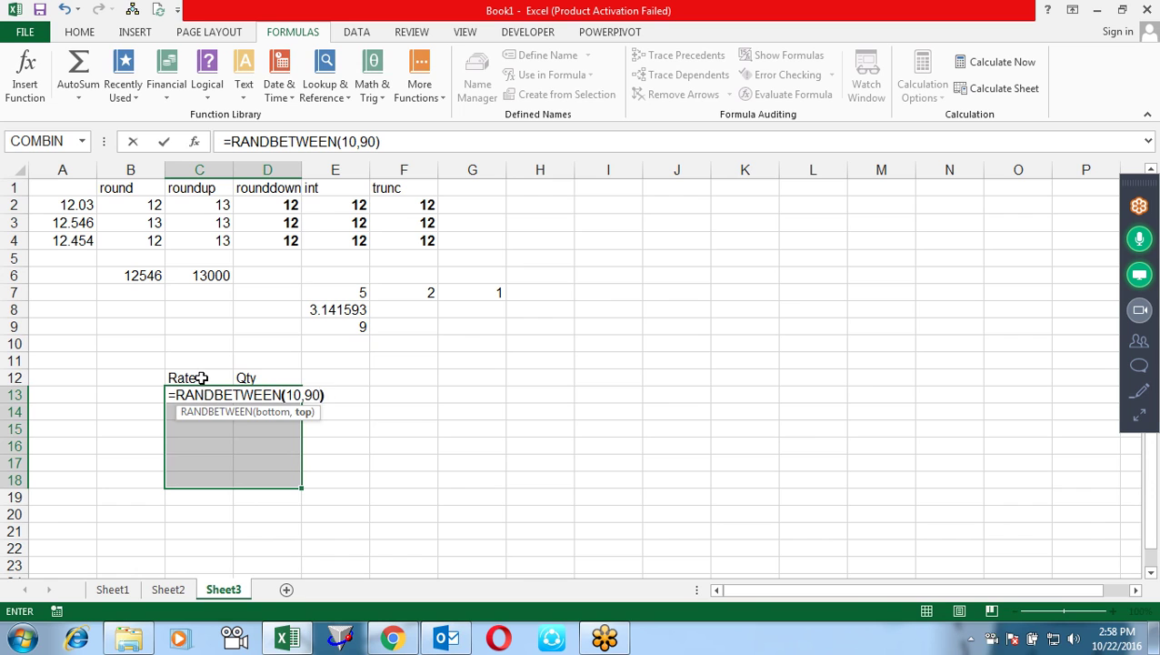
key(ctrl+Return)
Step: Copy C13:D18 and paste it back as fixed values
key(ctrl+c)
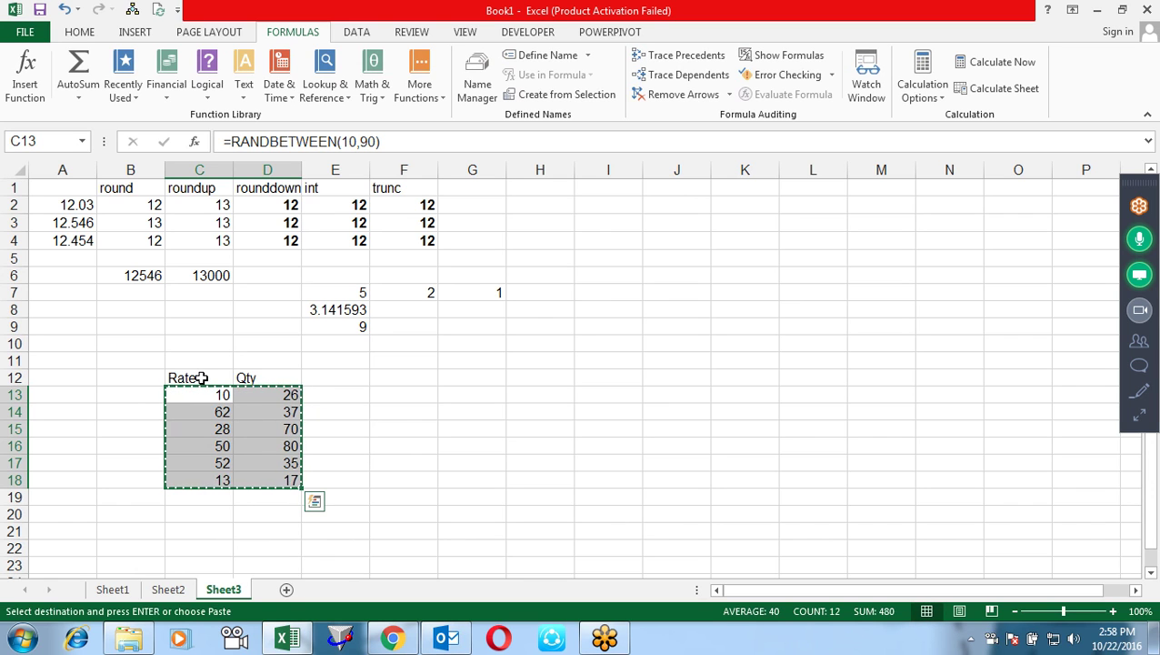
key(ctrl+alt+v)
key(v)
key(Return)
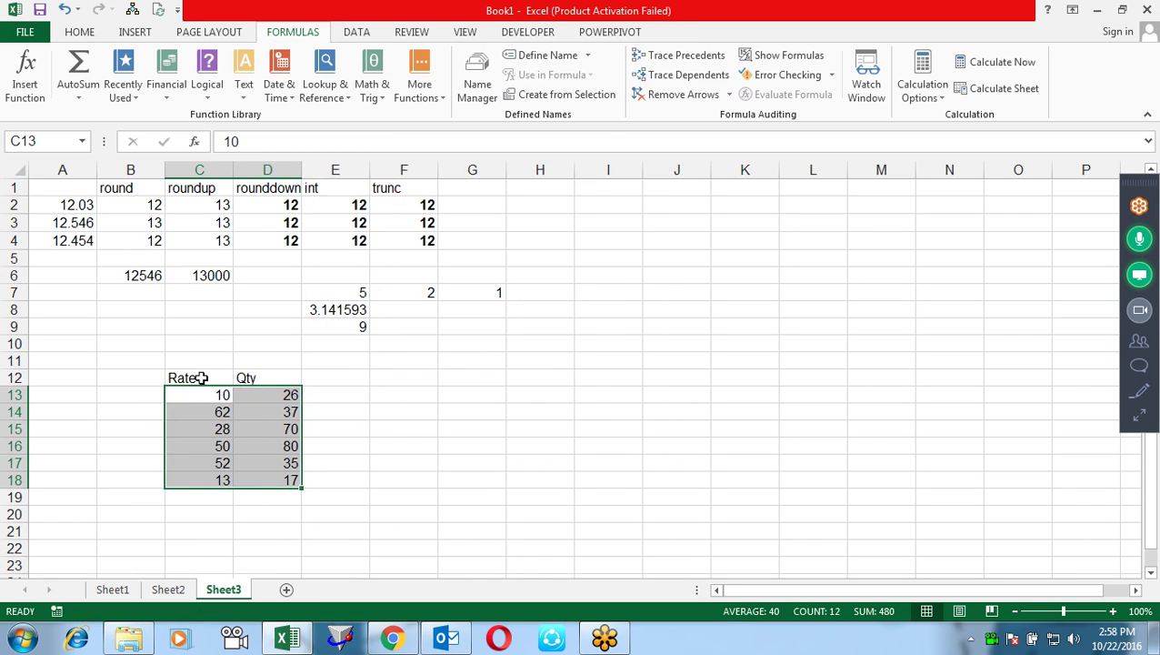
key(Right)
key(Right)
key(Up)
Step: Add an Amount header in E12 and a PRODUCT formula of Rate and Qty in E13
text(Amo)
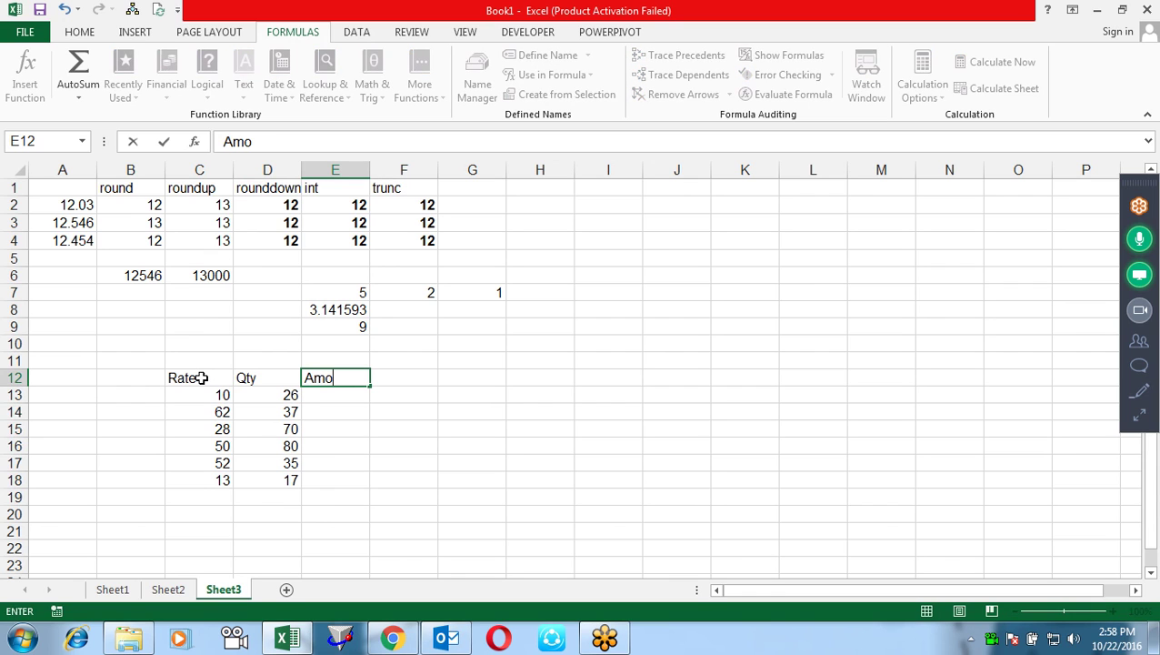
key(Return)
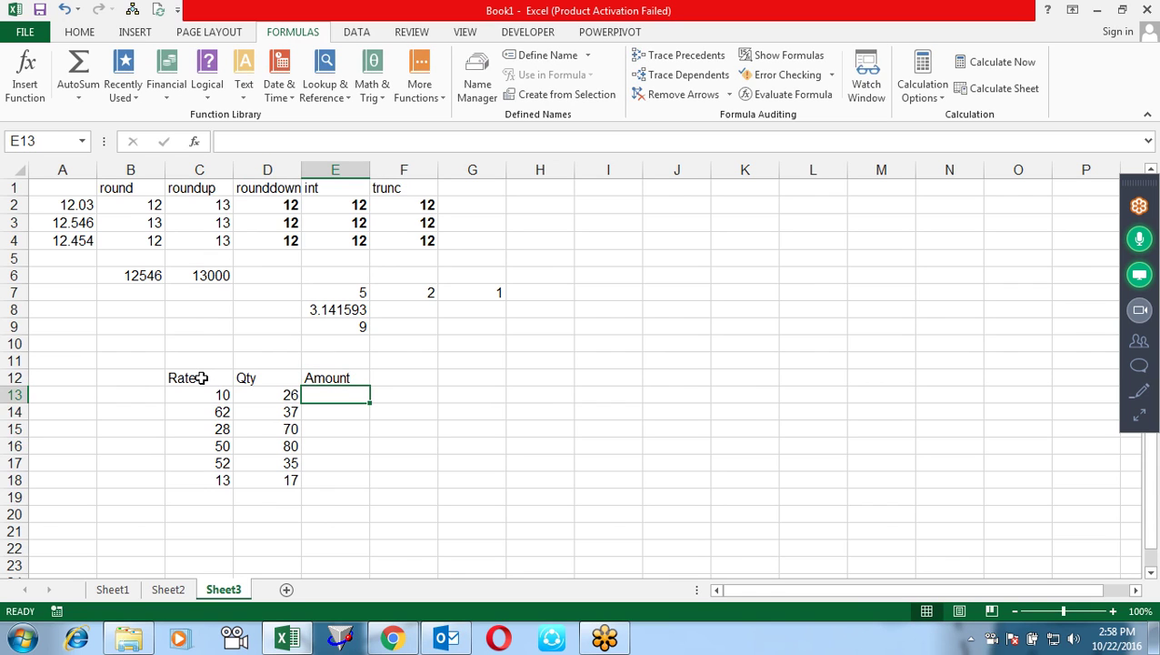
text(=)
key(Left)
key(Left)
text(*)
key(BackSpace)
key(BackSpace)
key(BackSpace)
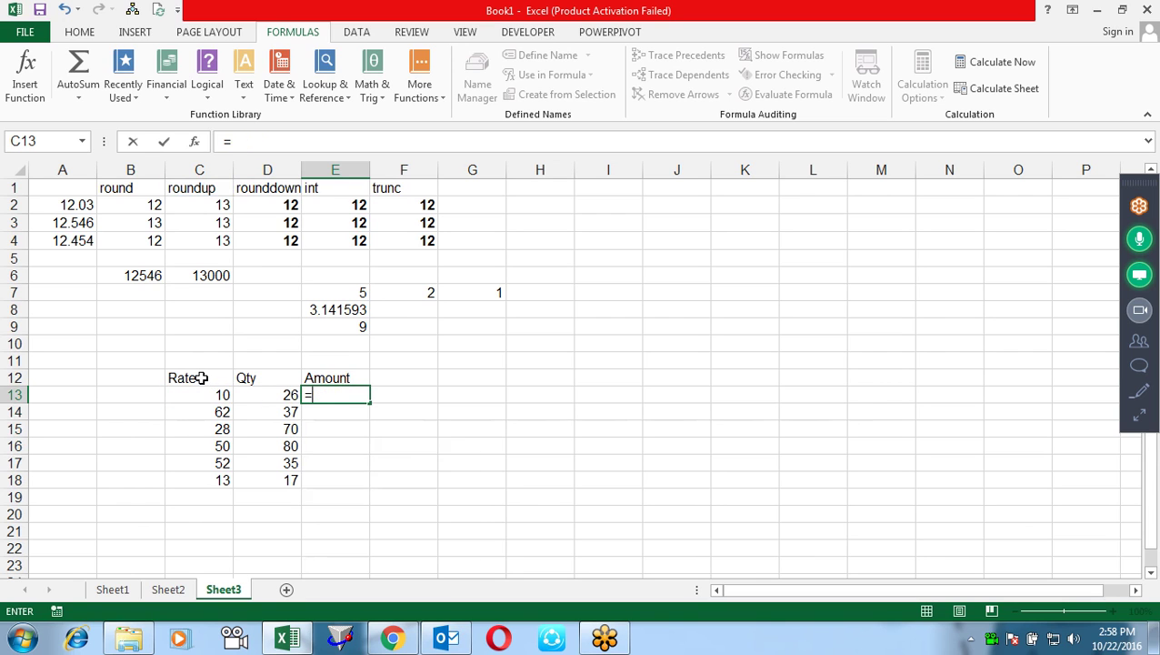
text(por)
key(BackSpace)
key(BackSpace)
text(ro)
key(Down)
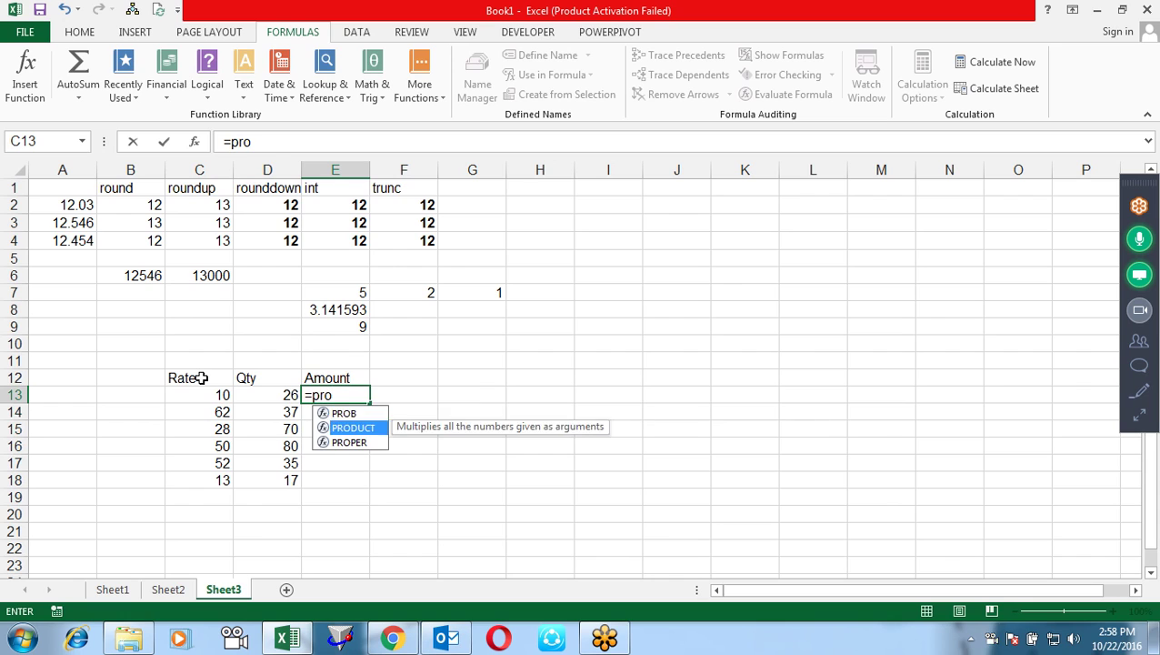
key(Tab)
key(Left)
key(Left)
text(,)
key(Left)
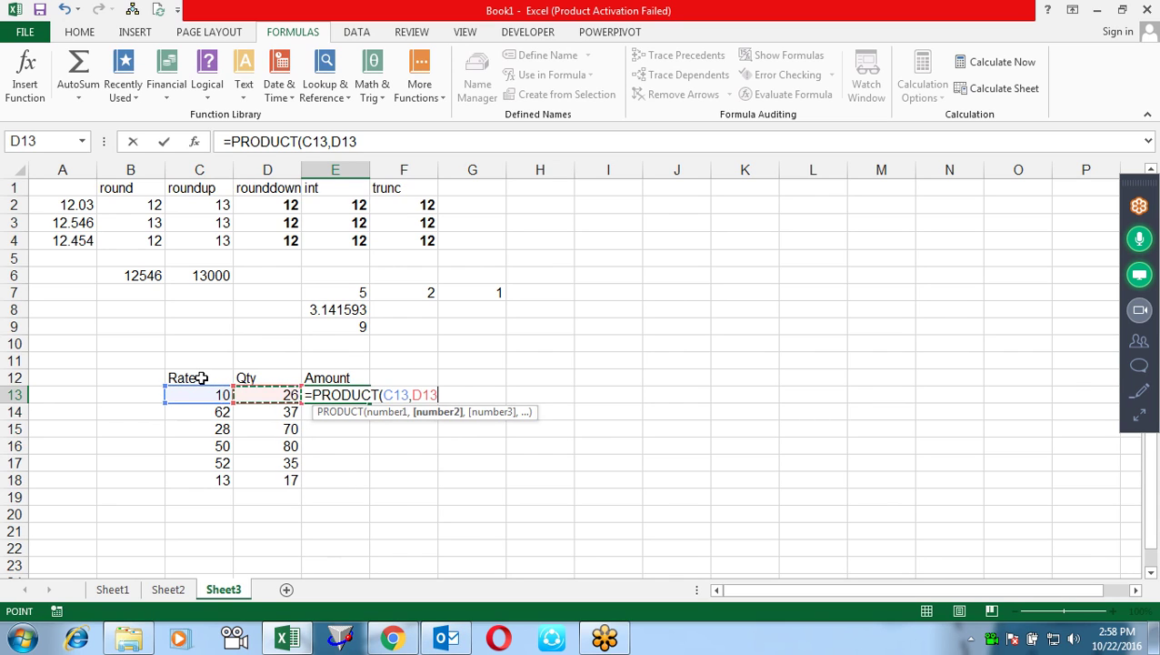
key(Return)
Step: Copy the PRODUCT formula down column E through row 18
key(ctrl+d)
key(Down)
key(ctrl+d)
key(ctrl+Down)
key(ctrl+Up)
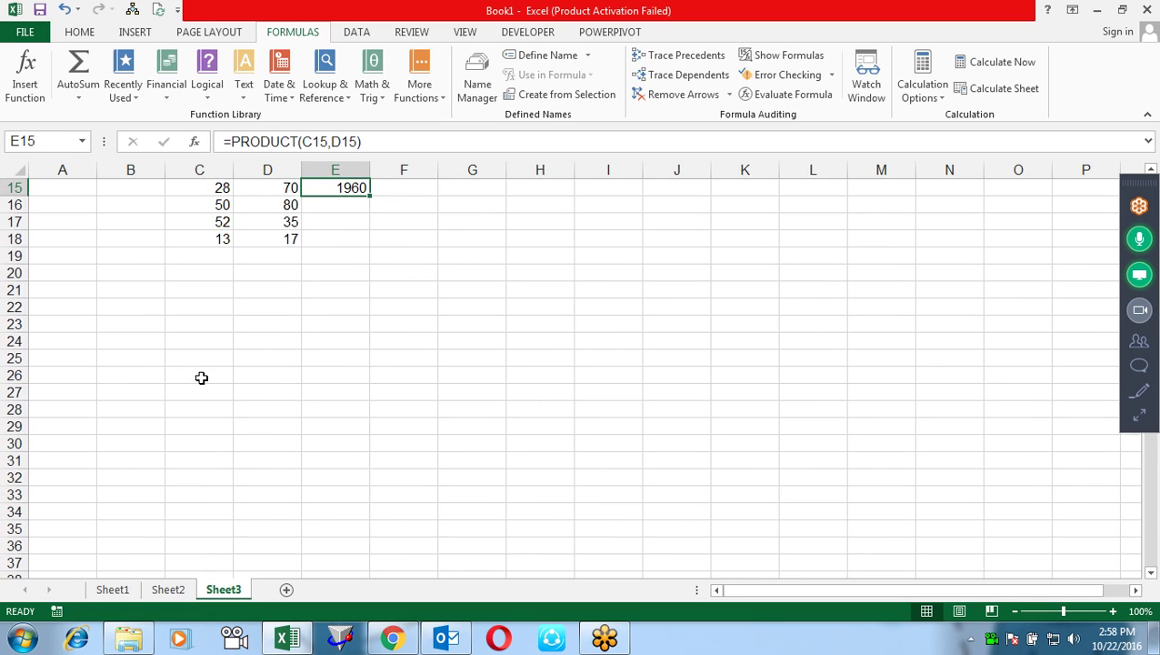
scroll(210, 370, up, 5)
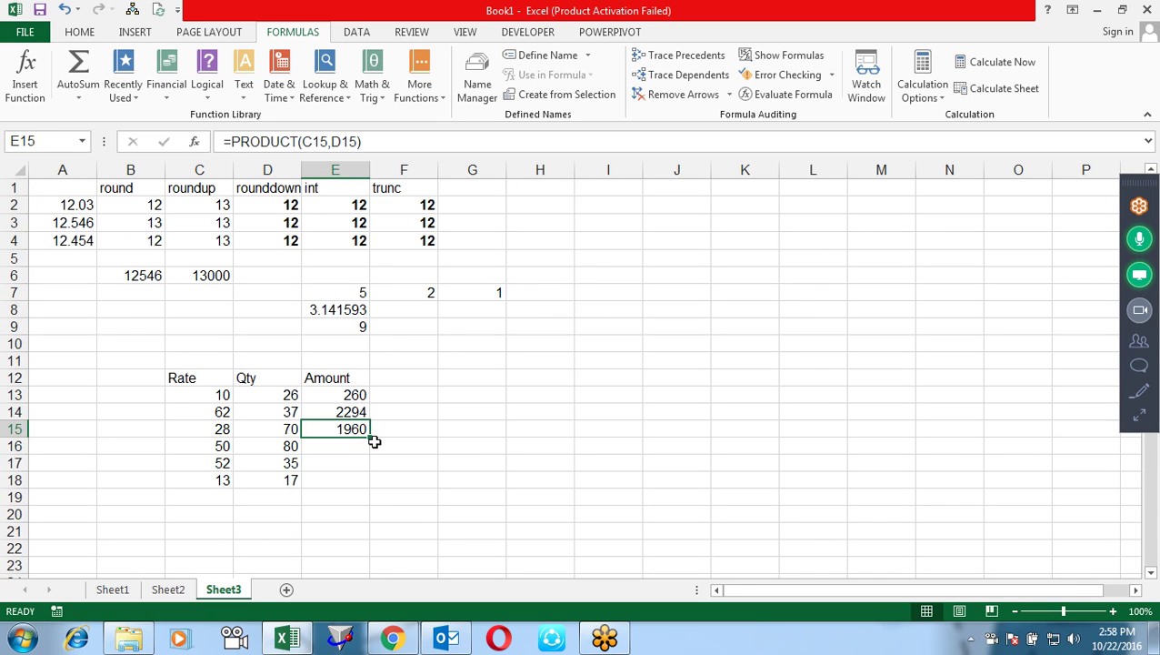
drag(376, 435, 365, 481)
Step: AutoSum the Amount column in E19 to 10555 and make it bold
click(356, 500)
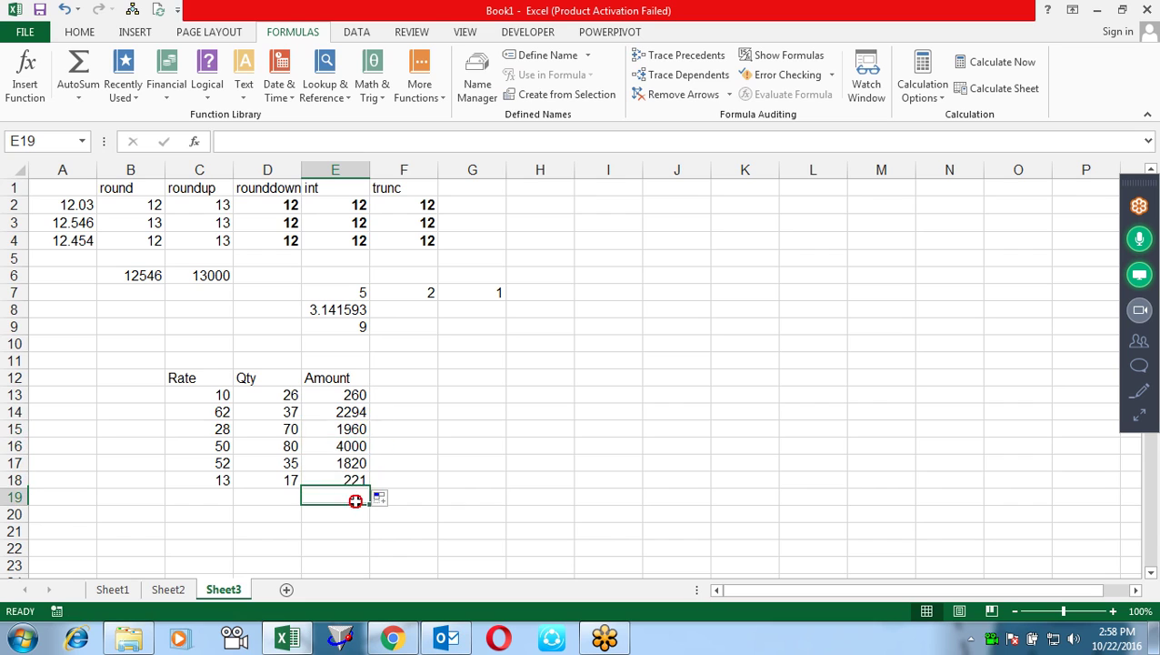
key(alt+equal)
key(Return)
click(356, 499)
key(ctrl+b)
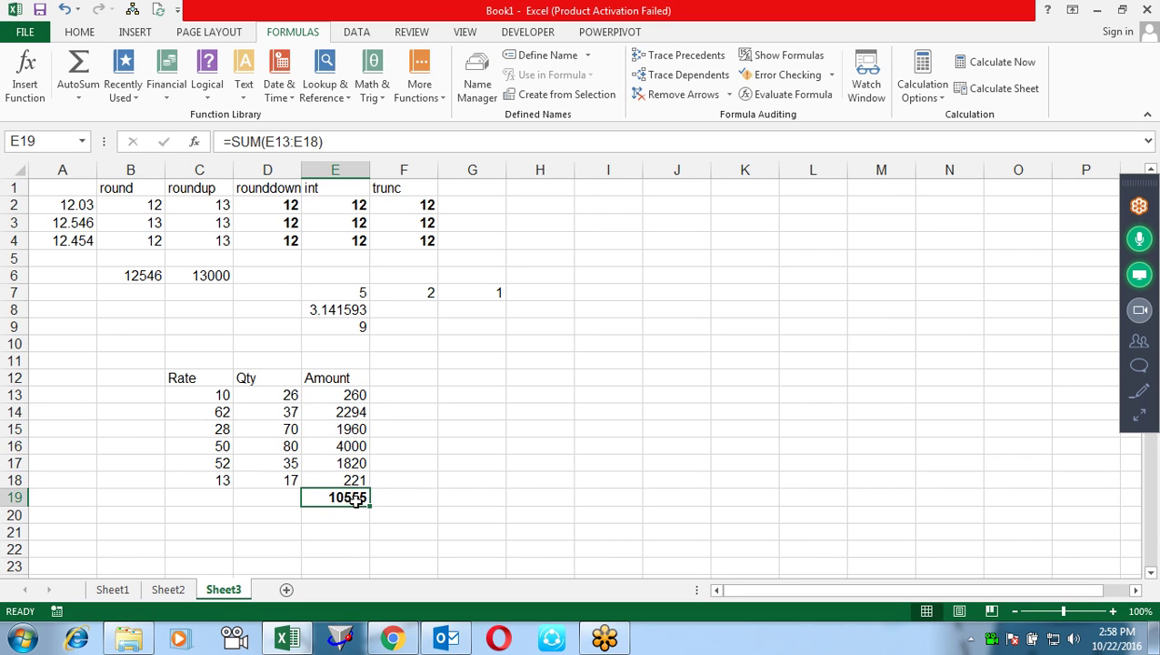
Step: Enter a bold =SUMPRODUCT(C13:C18,D13:D18) in D20
scroll(296, 368, down, 3)
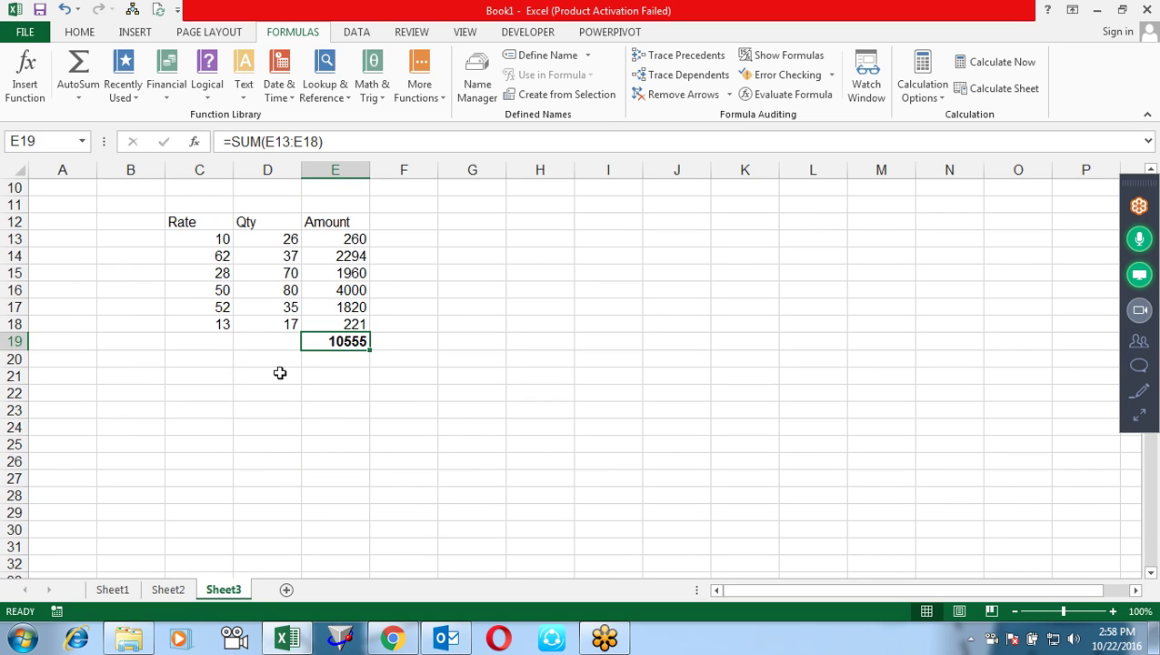
click(263, 366)
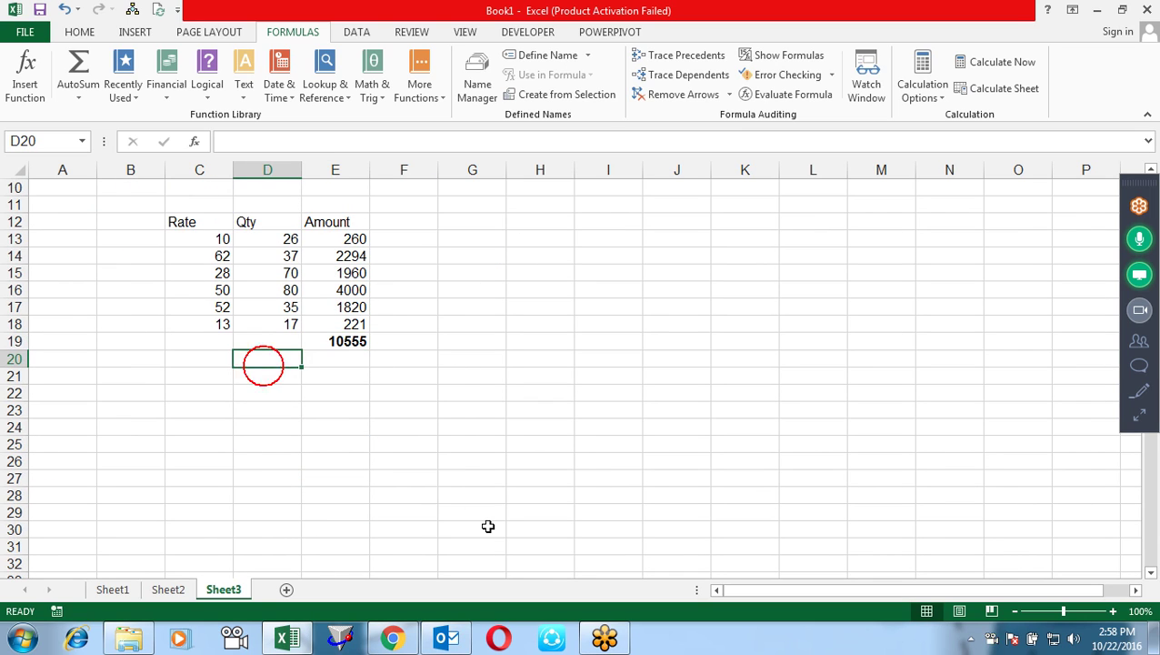
text(=sum)
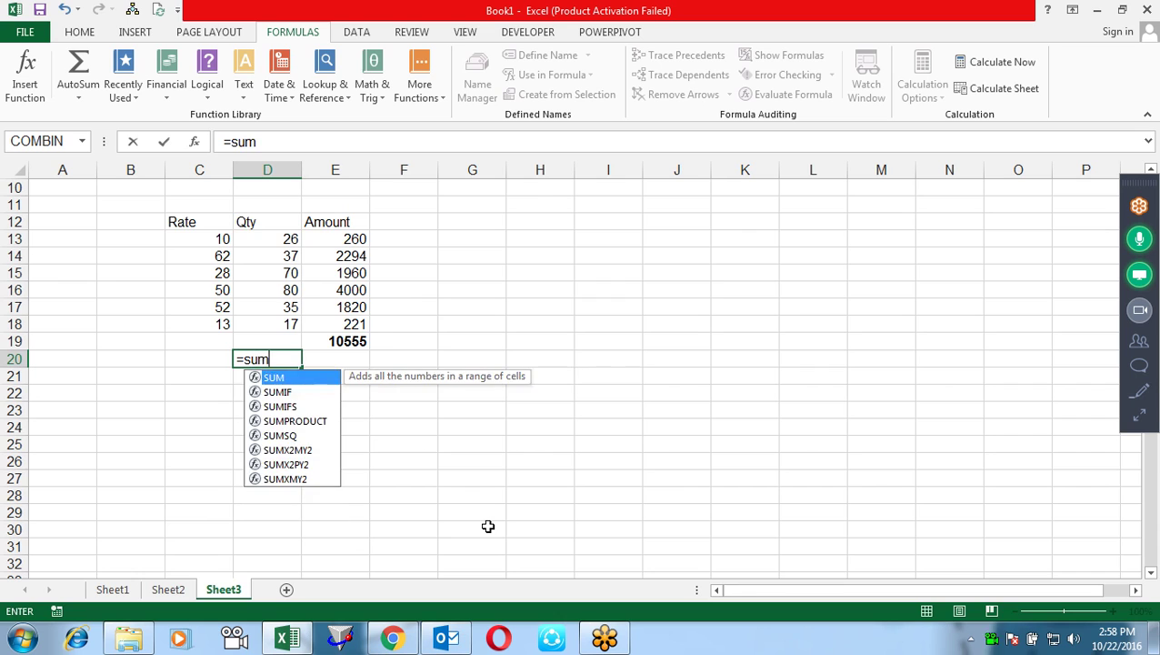
text(p)
key(Tab)
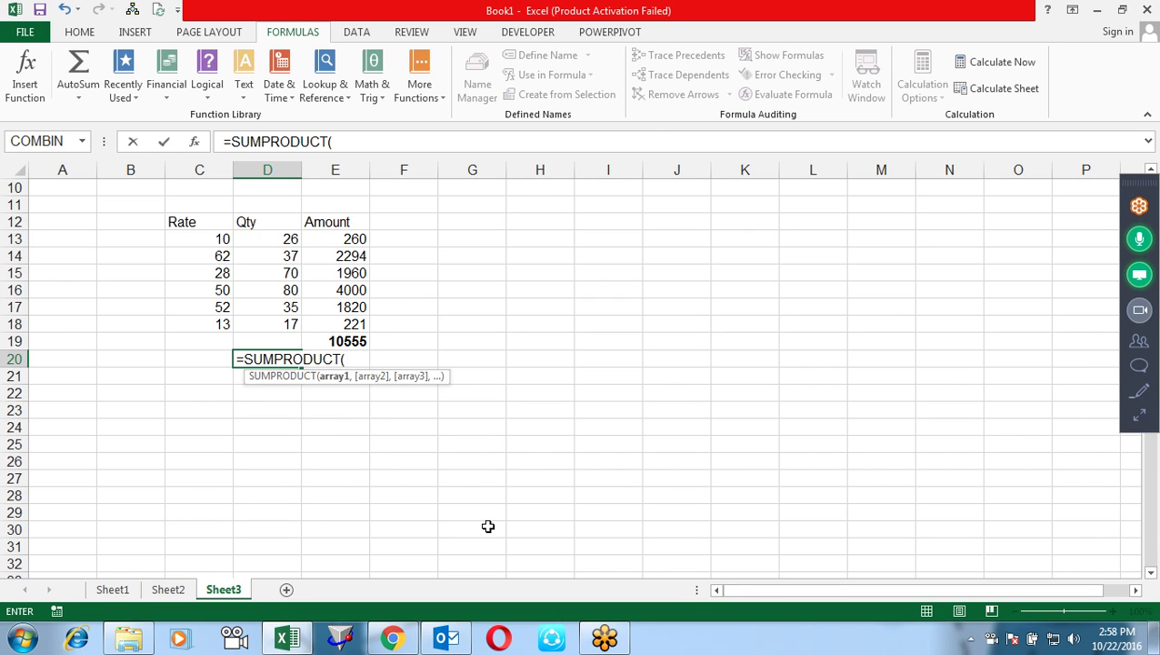
drag(188, 238, 196, 321)
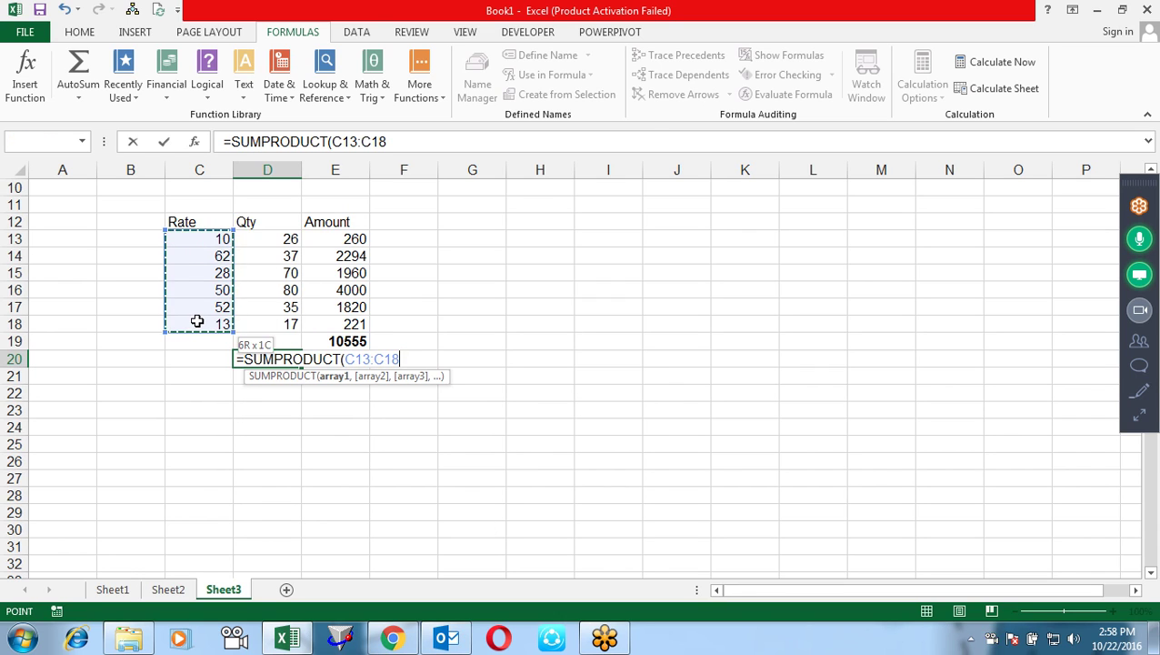
text(,)
drag(268, 236, 267, 327)
text())
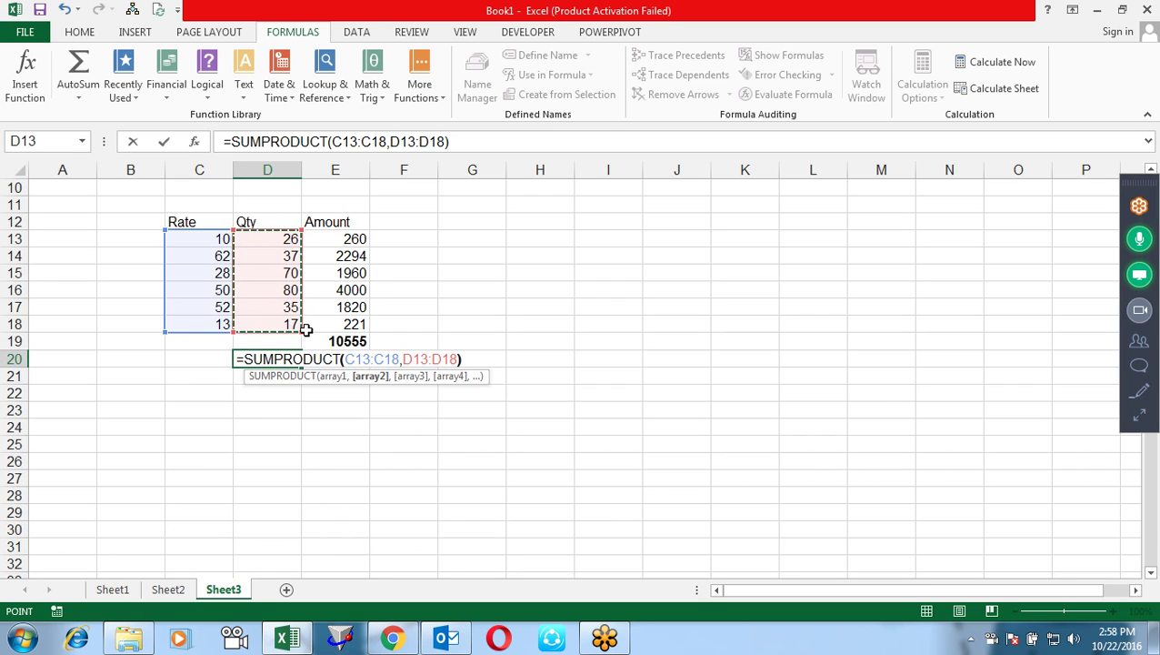
key(Return)
key(Up)
key(ctrl+b)
Step: Check the sum of E13:E18 against the SUMPRODUCT formula in D20
drag(342, 239, 350, 326)
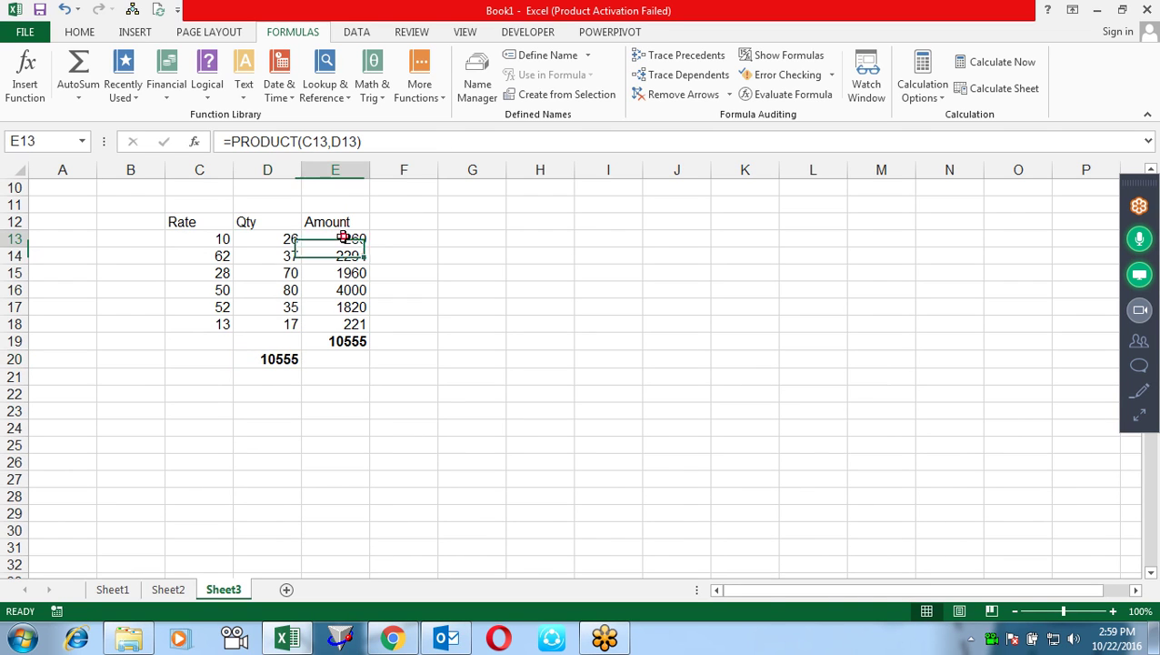
click(421, 424)
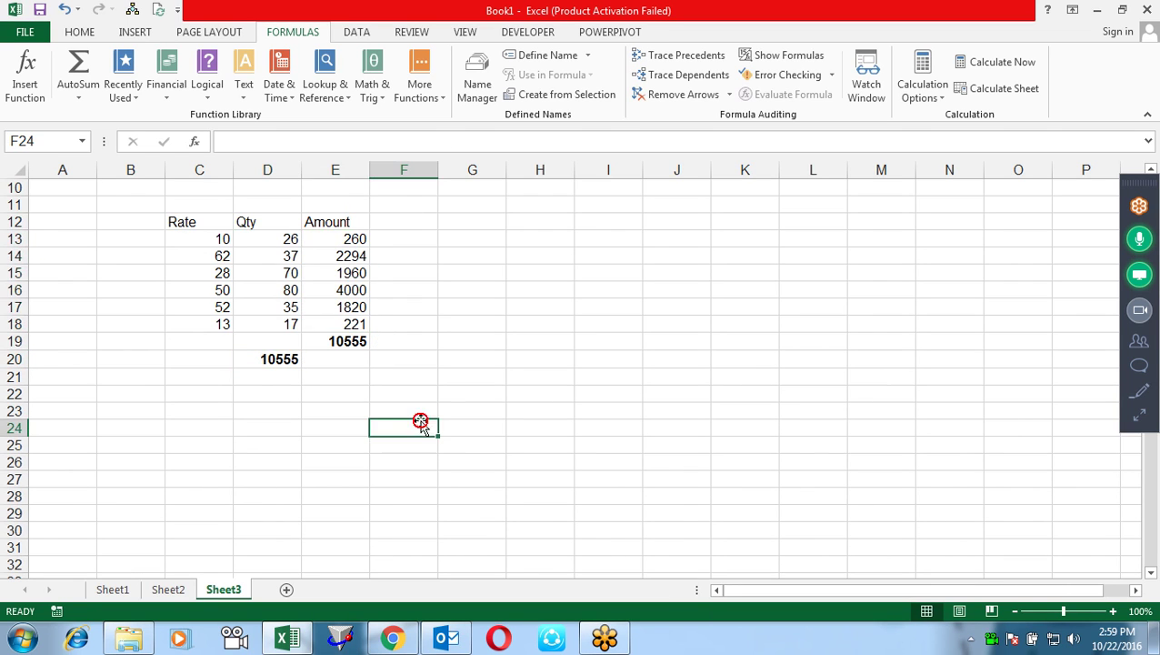
click(278, 364)
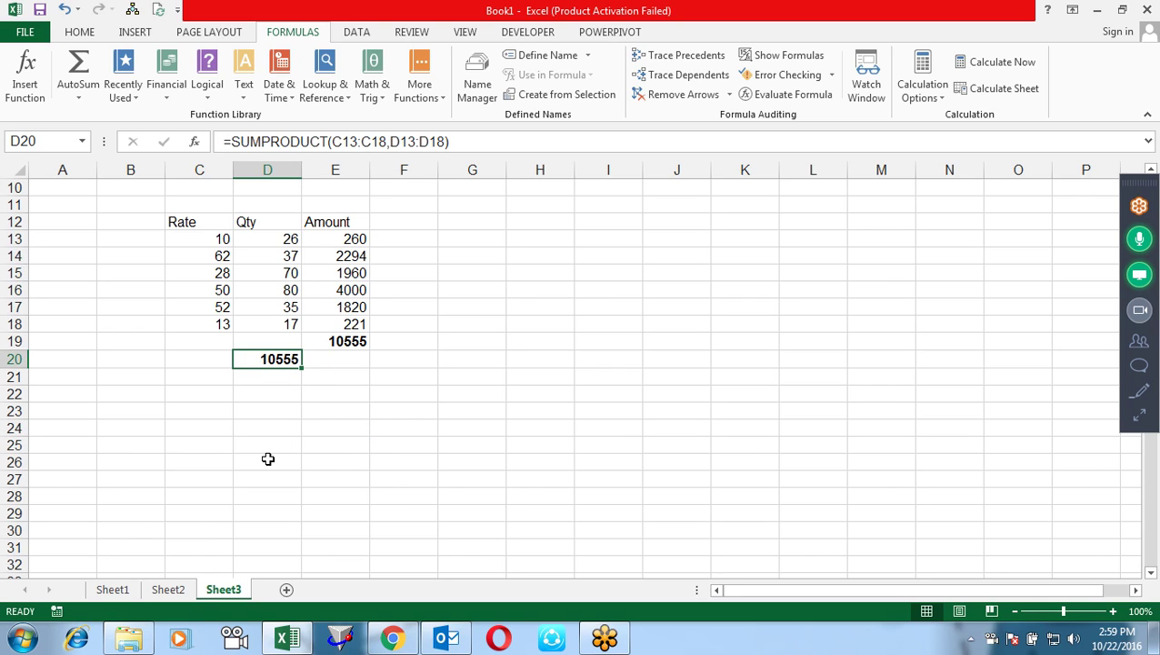
Step: Add Sheet4 with the headers Name, City and Sales in row 1
click(285, 589)
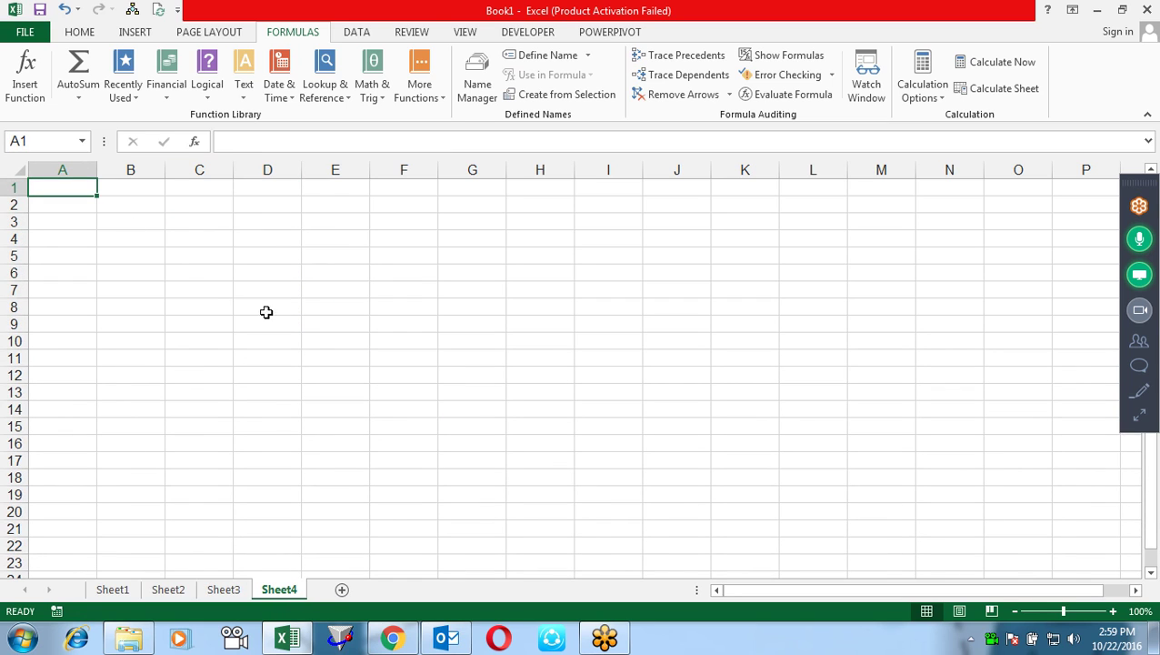
text(Name)
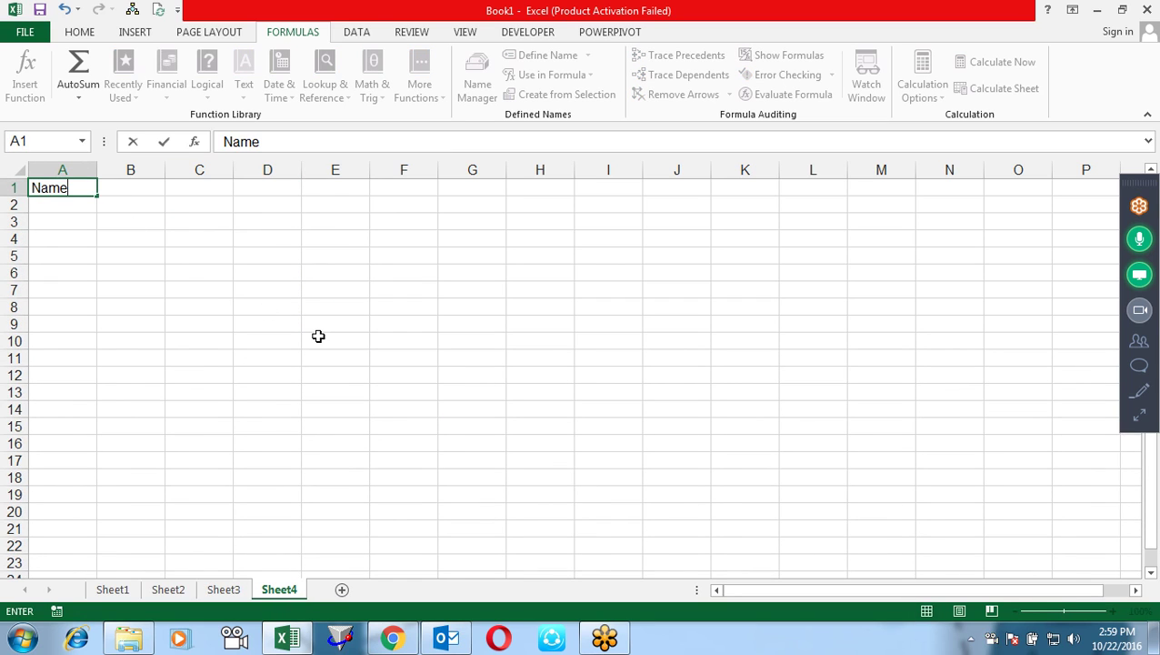
key(Tab)
text(City)
key(Tab)
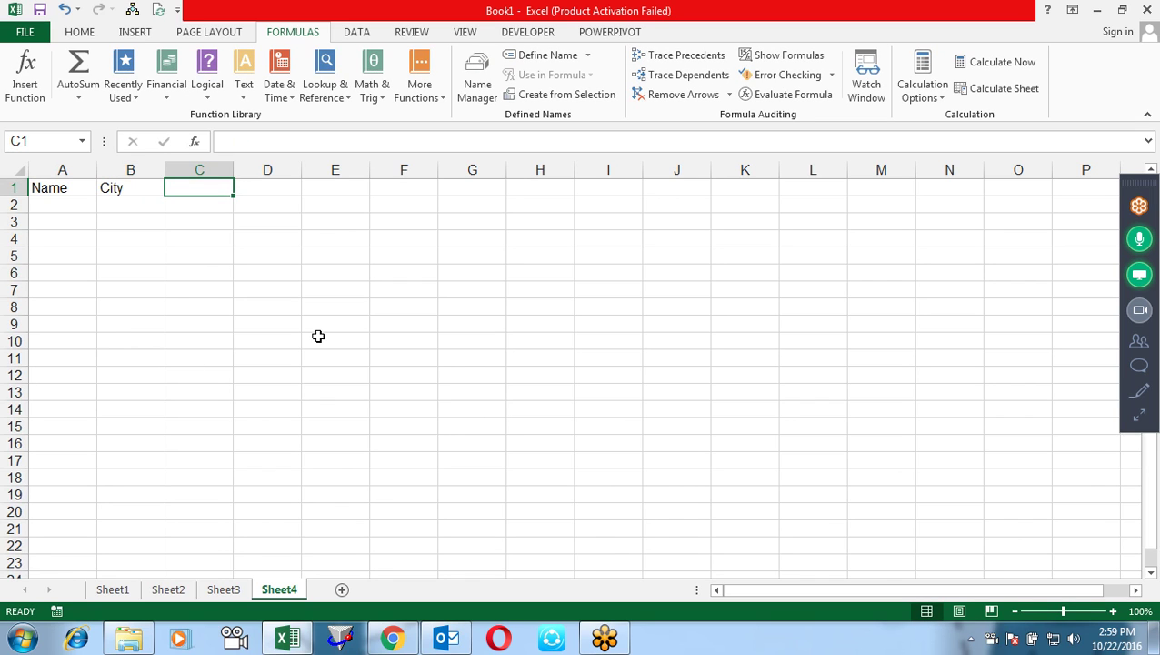
text(Sales)
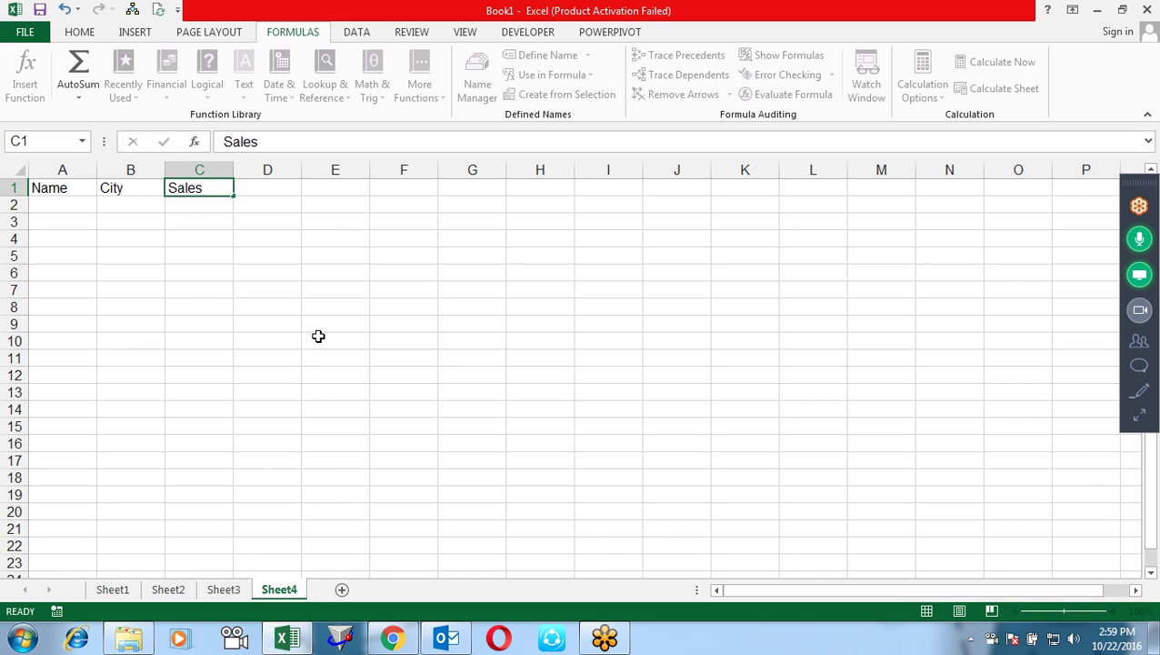
key(Return)
Step: Enter a first row with a name, Delhi, and =RANDBETWEEN(10,90) for Sales
text(sande)
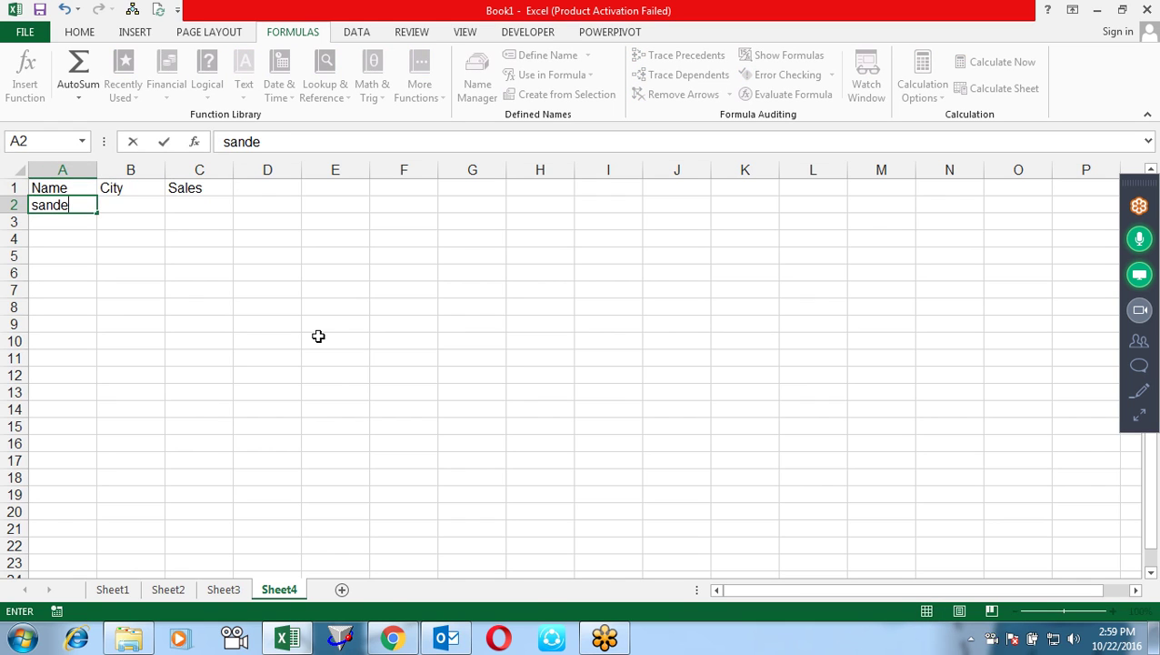
text(ep)
key(Tab)
text(Delhi)
key(Tab)
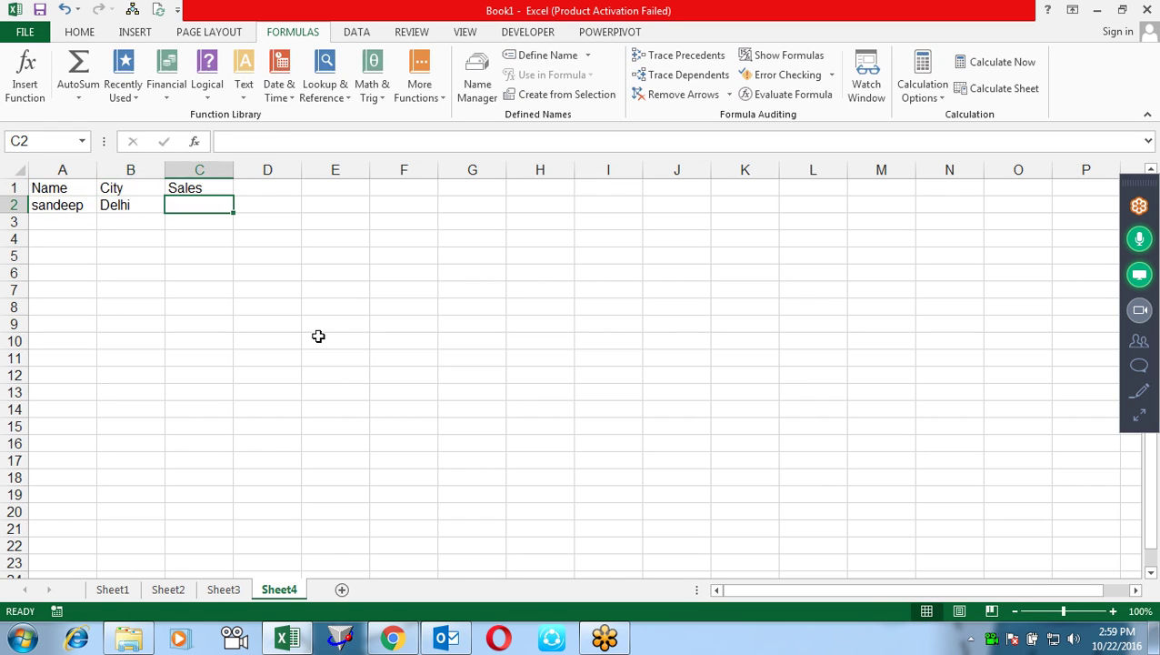
text(=ra)
key(Down)
key(Down)
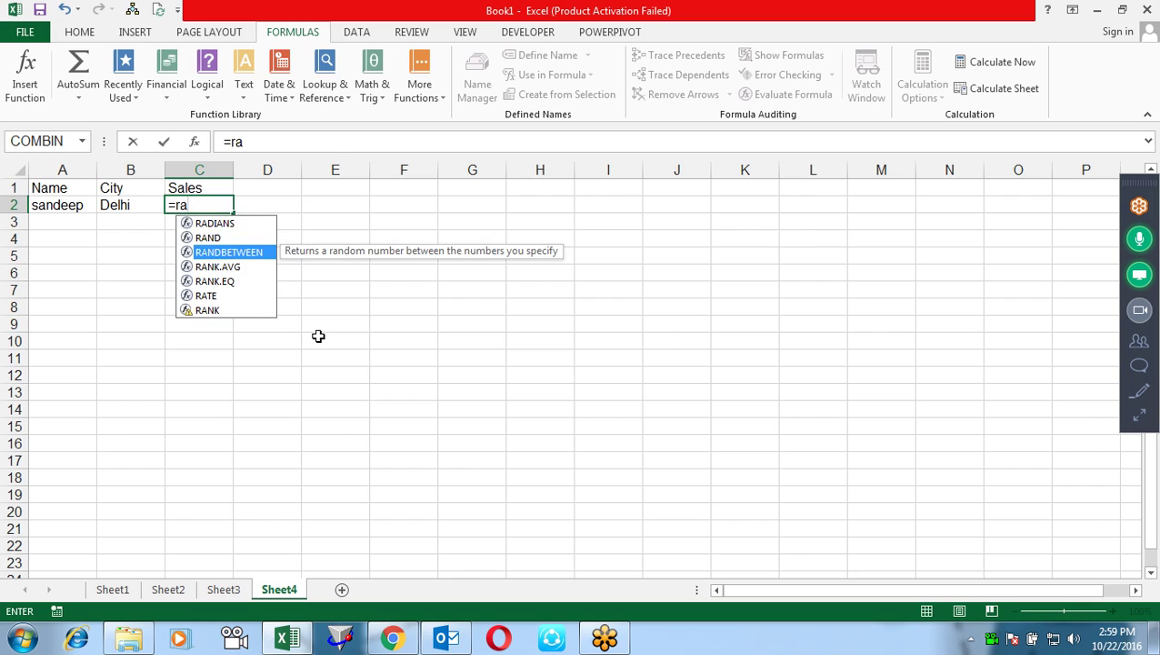
key(Tab)
text(10,)
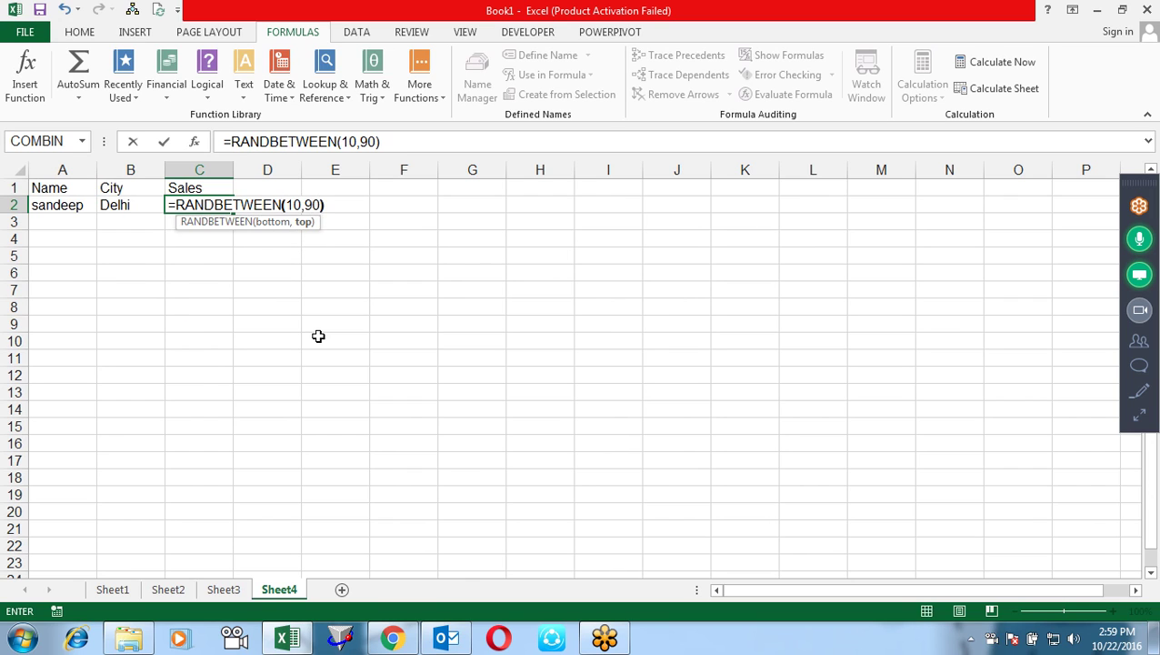
key(Return)
Step: Fill the list down to row 123 and paste it back as fixed values
mouse_move(74, 202)
mouse_down()
mouse_move(204, 209)
mouse_move(277, 648)
mouse_move(273, 545)
mouse_up()
key(ctrl+c)
key(alt)
key(e)
key(s)
key(v)
key(Return)
key(Escape)
click(329, 256)
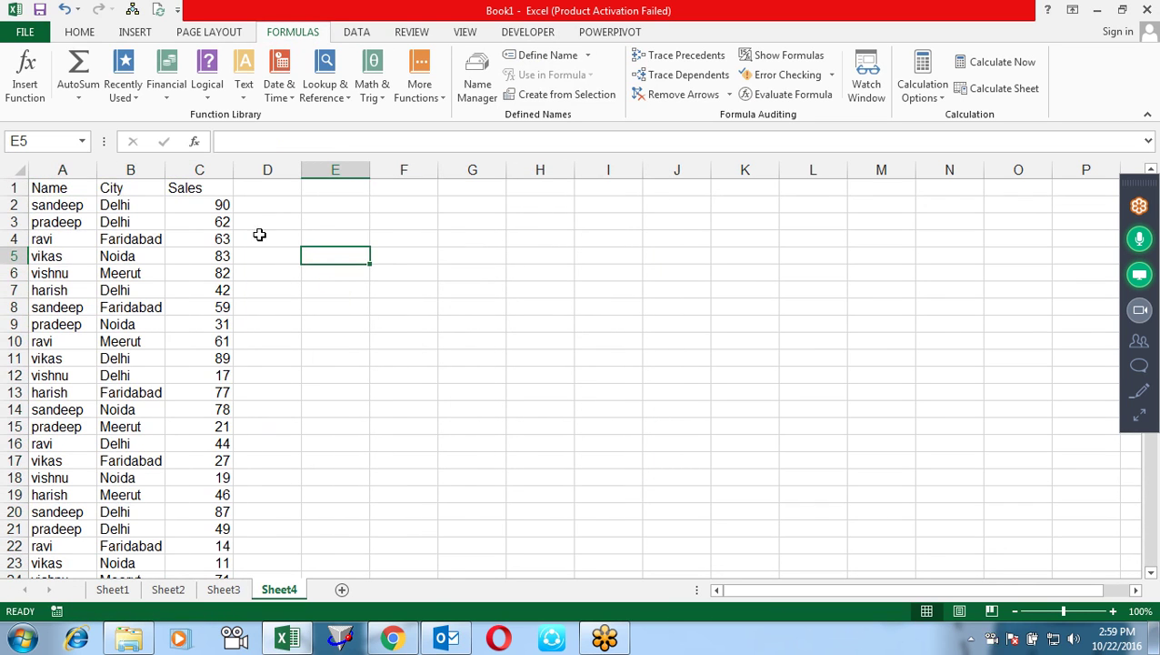
click(80, 186)
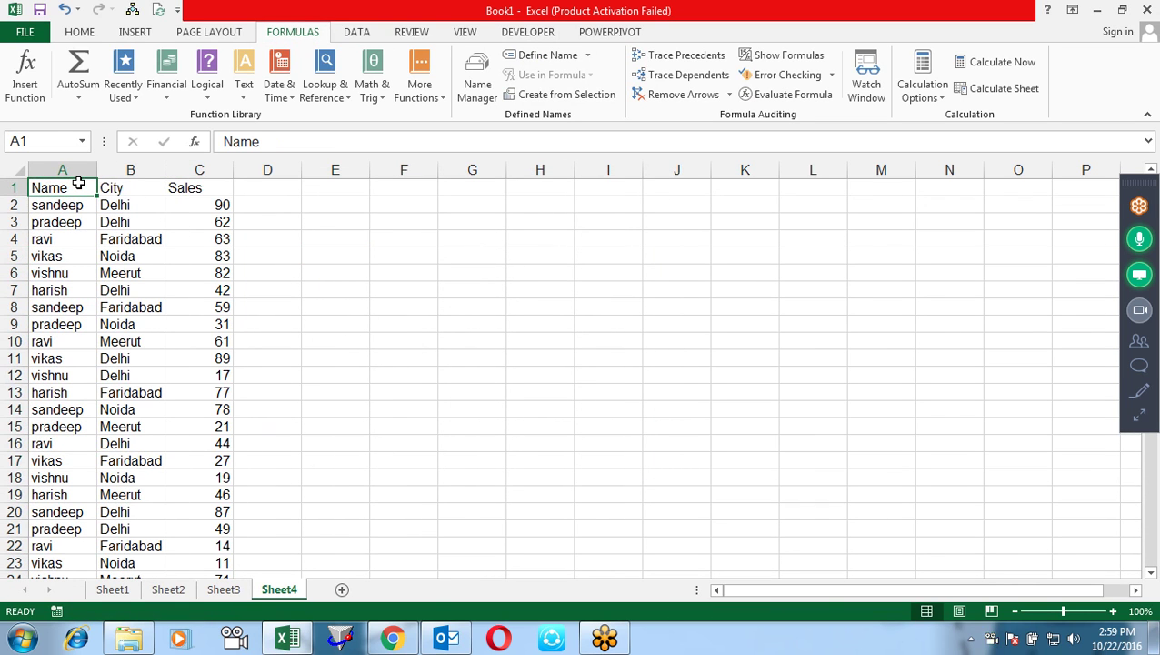
Step: Apply All Borders to the list A1:C123
key(ctrl+shift+End)
key(alt+h)
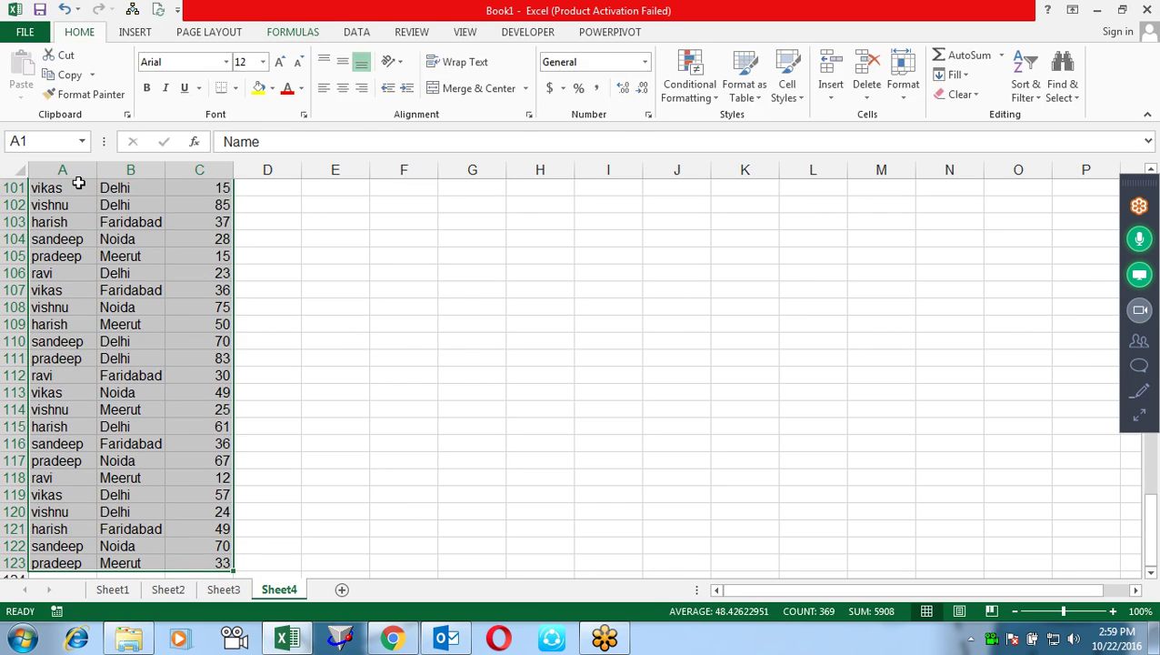
key(ctrl+BackSpace)
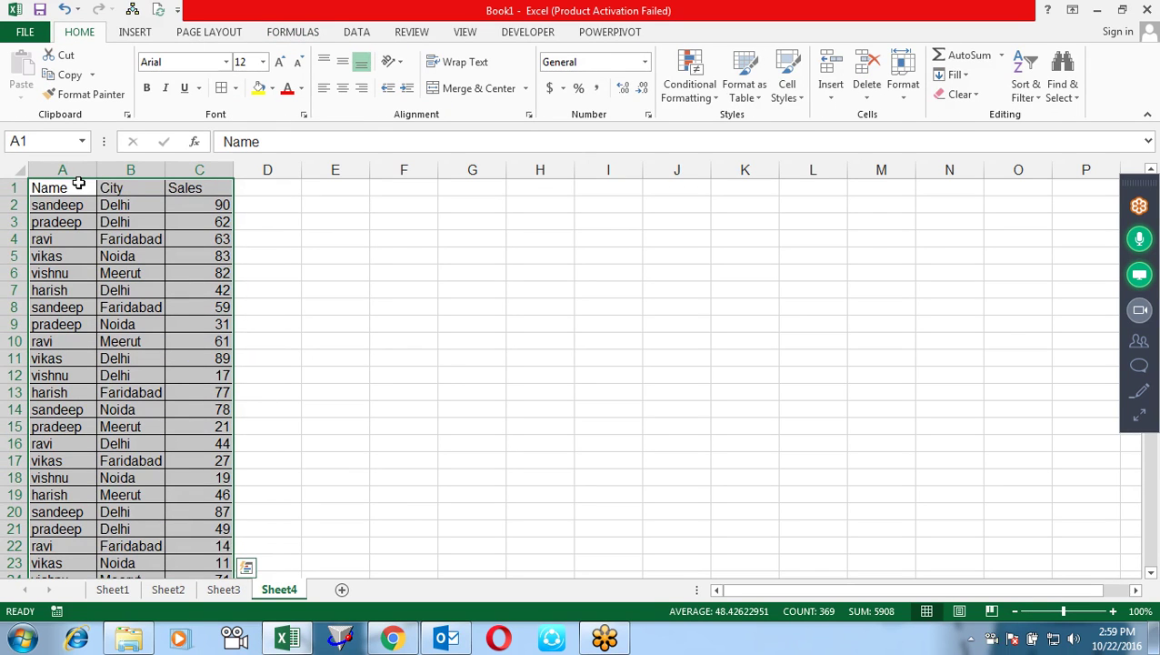
key(Down)
key(Down)
key(ctrl+Down)
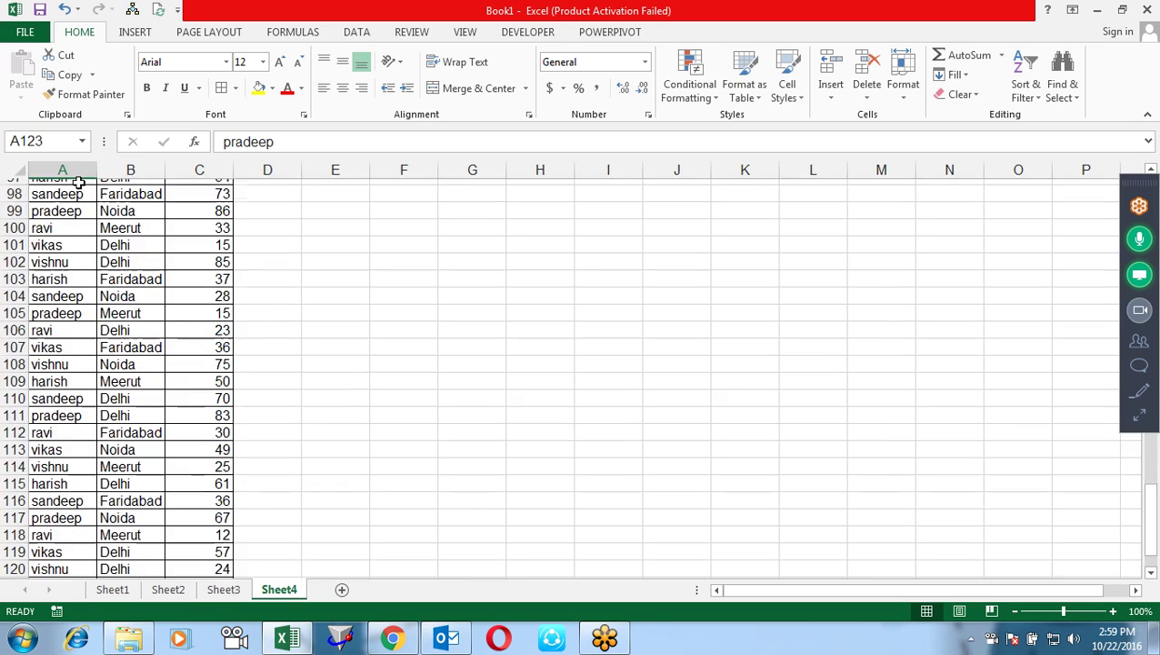
Step: Type the label Total in B125 below the list
key(Down)
key(Down)
key(Up)
key(Up)
key(Down)
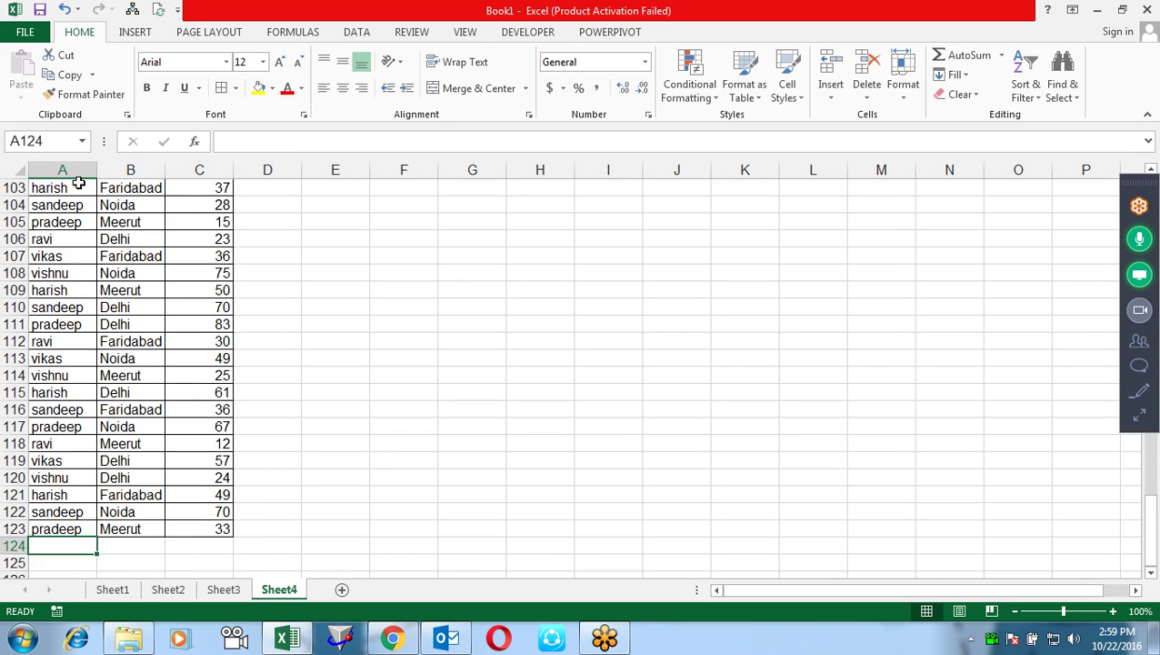
key(Right)
key(Right)
key(Left)
key(Down)
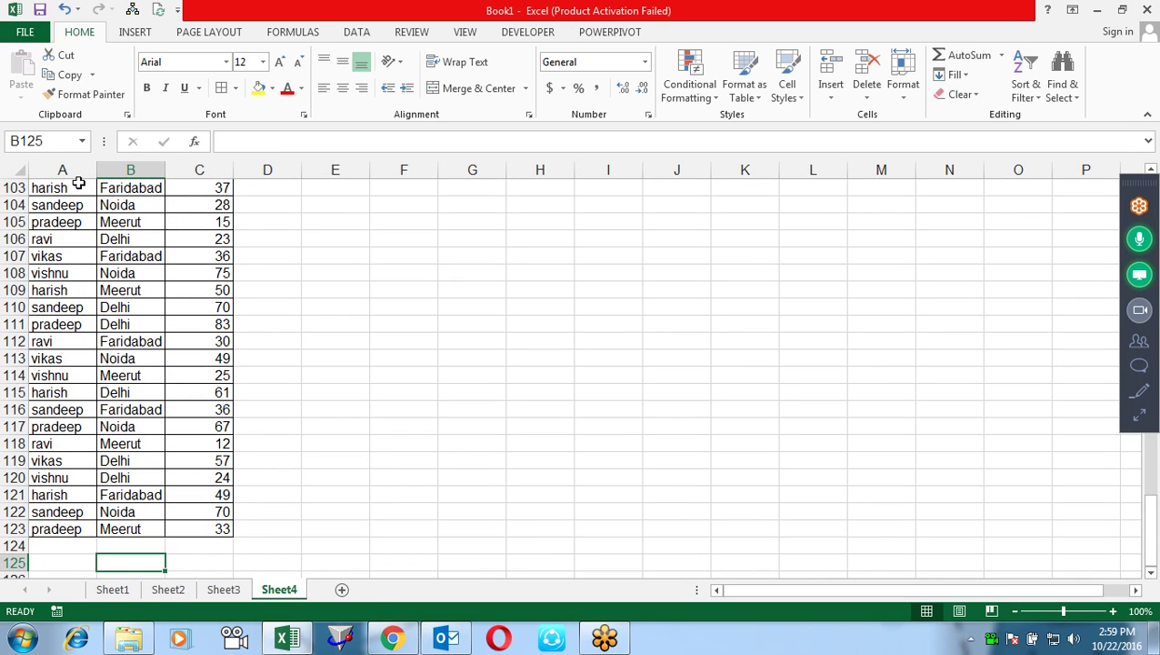
text(Total)
key(Return)
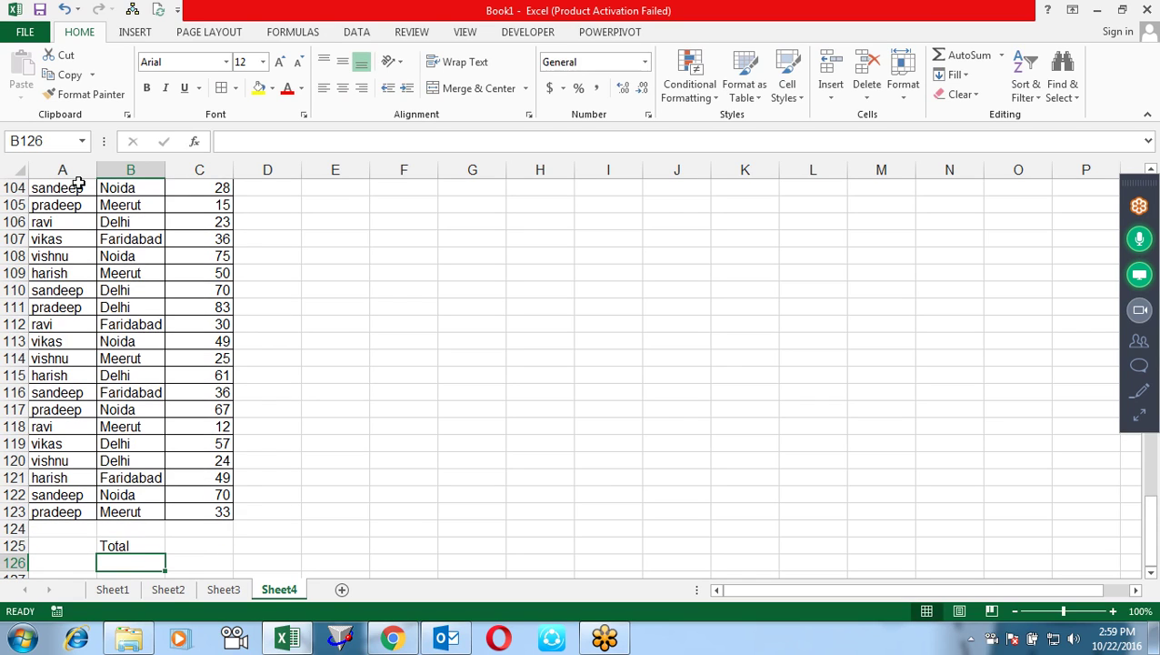
Step: Sum Sales C2:C123 in C125 with AutoSum, giving 5908
key(Up)
key(Right)
key(Left)
key(Right)
key(alt+equal)
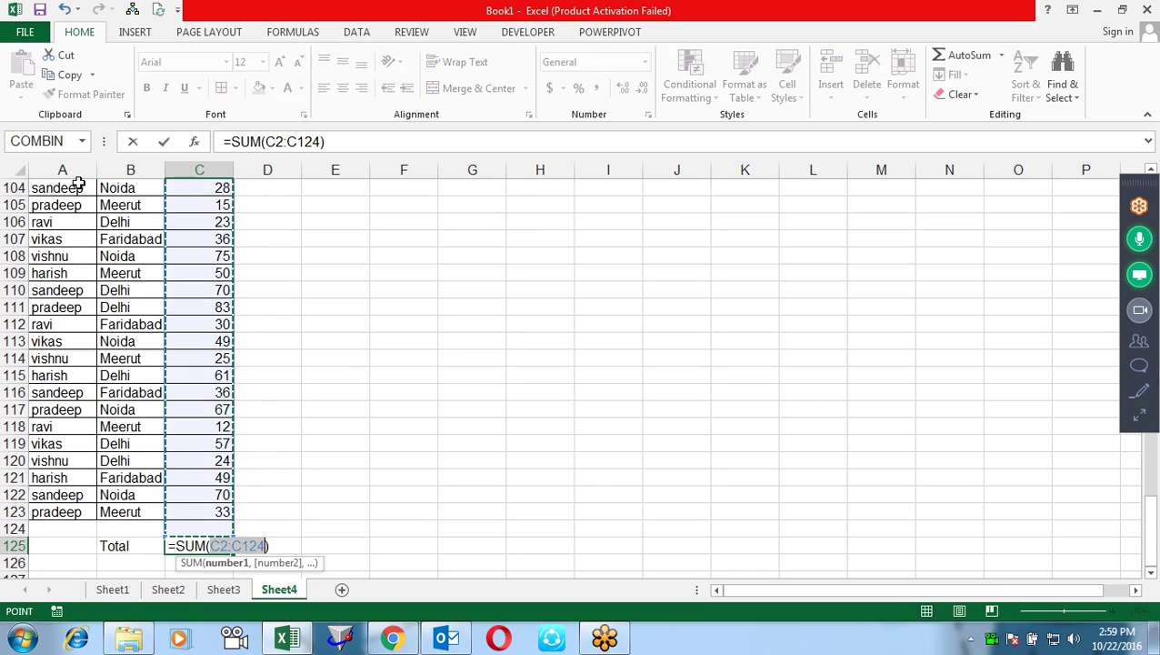
key(ctrl+Up)
key(Down)
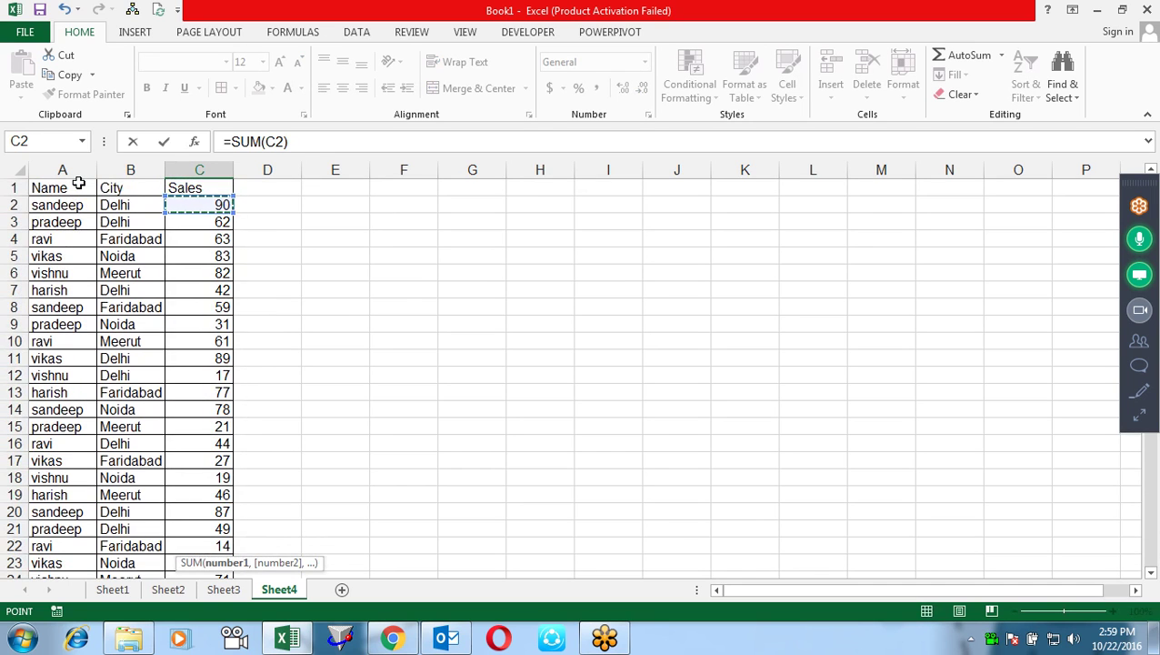
key(ctrl+shift+Down)
key(Return)
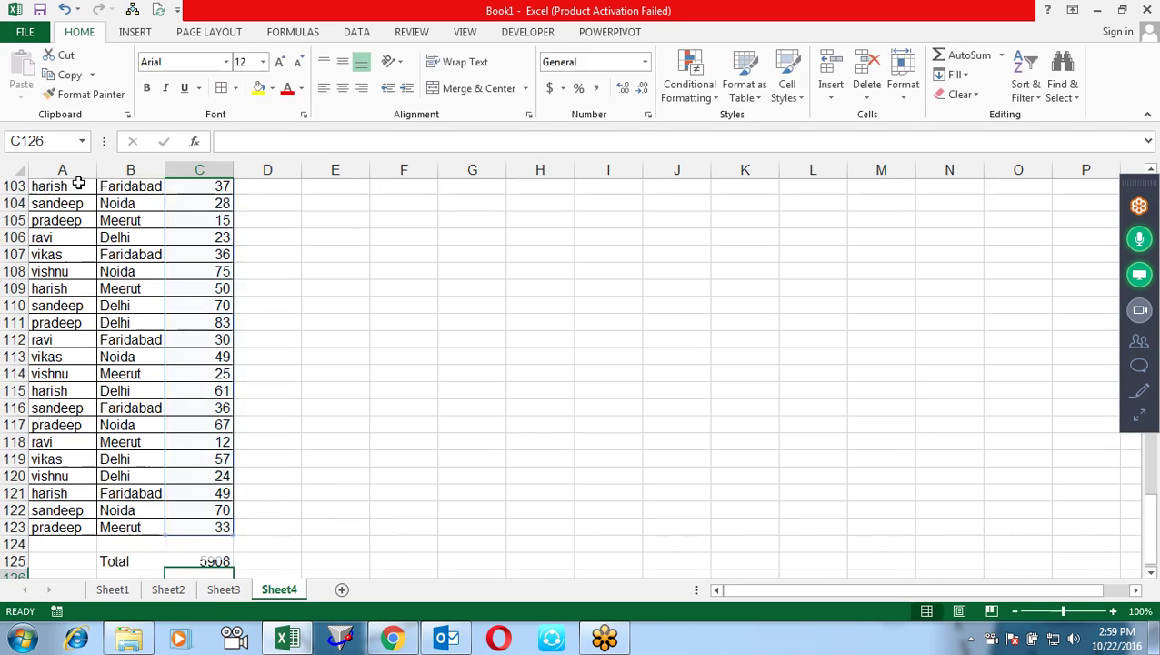
Step: Type a second Total label in B126
key(Left)
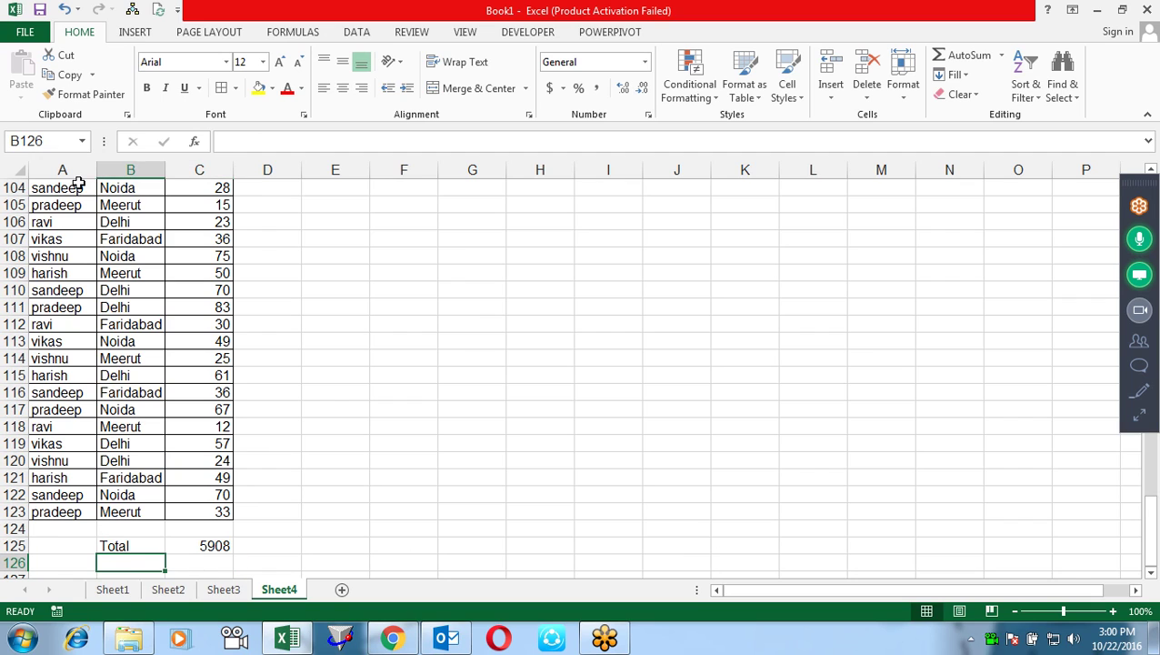
text(Total)
key(Tab)
Step: Enter =SUBTOTAL(9,C2:C123) in C126 to total the Sales column (5908)
text(=su)
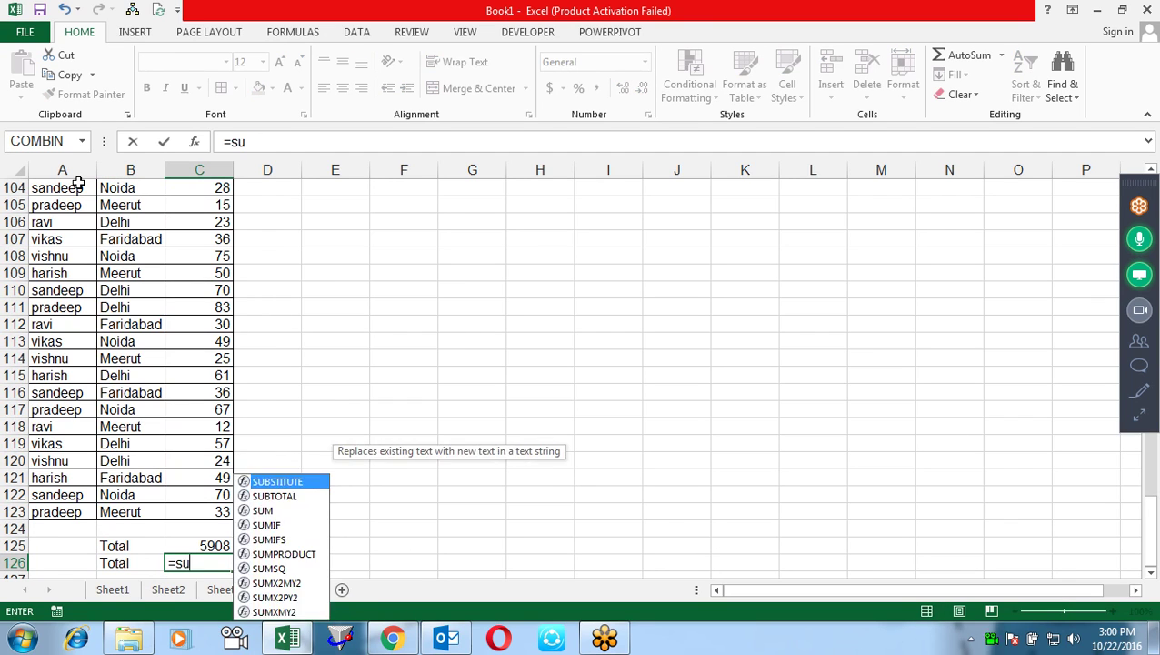
key(Tab)
key(BackSpace)
key(BackSpace)
key(BackSpace)
key(BackSpace)
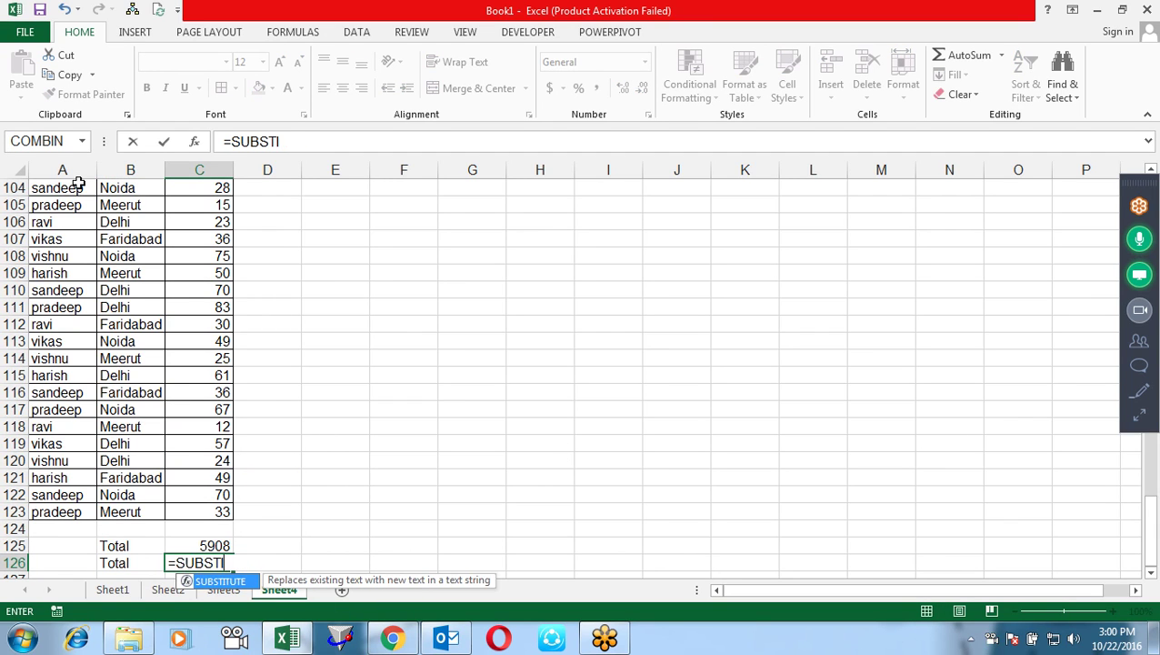
key(BackSpace)
key(BackSpace)
text(bt)
key(Tab)
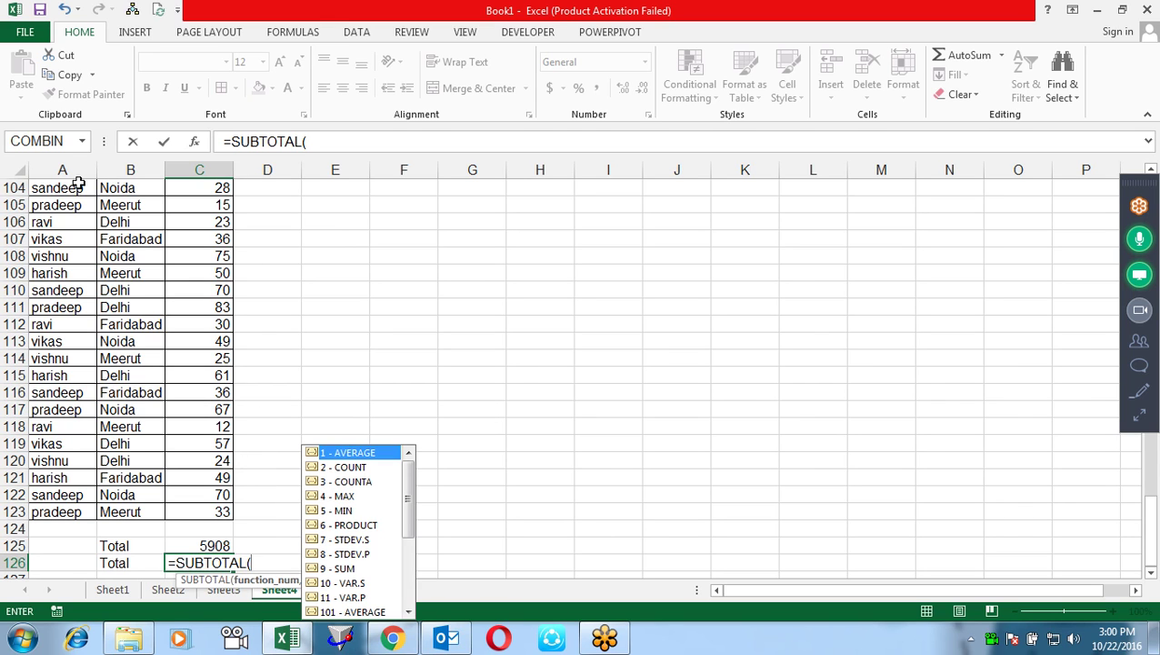
key(Down)
key(Down)
key(Down)
key(Down)
key(Down)
key(Down)
key(Down)
key(Down)
key(Tab)
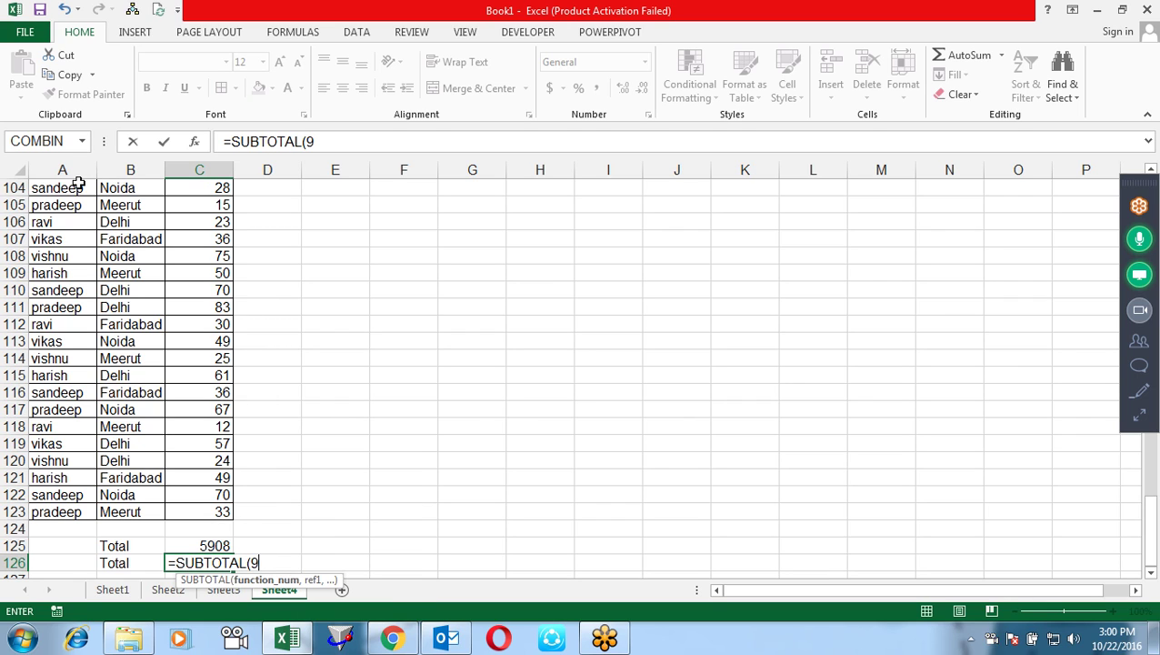
text(,)
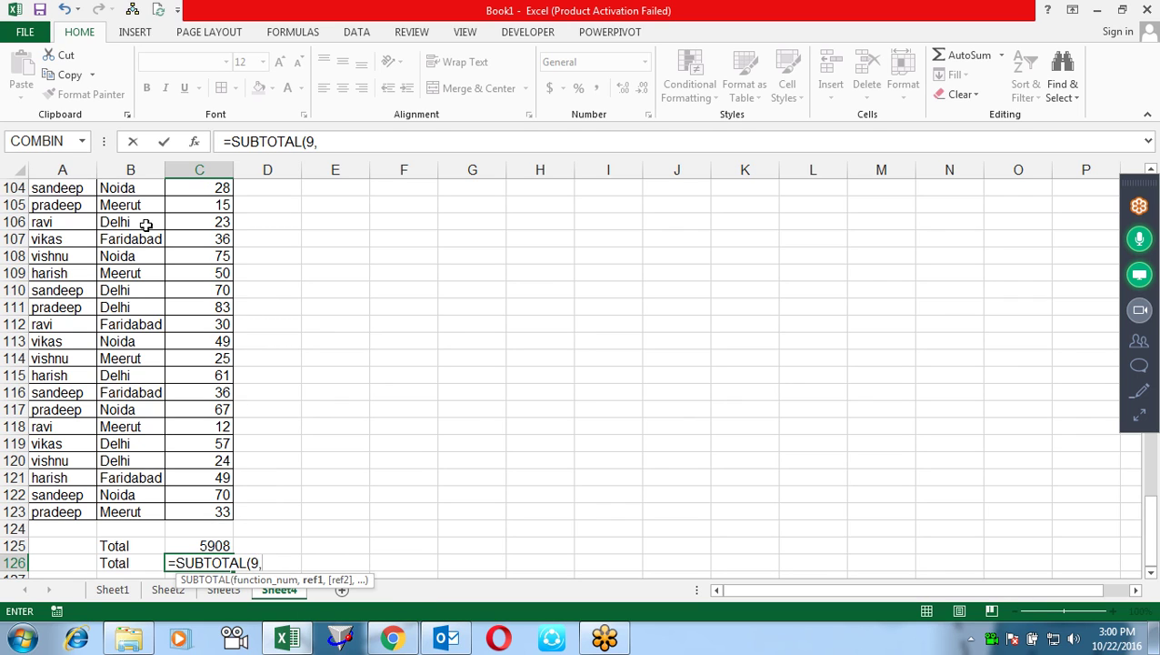
click(223, 506)
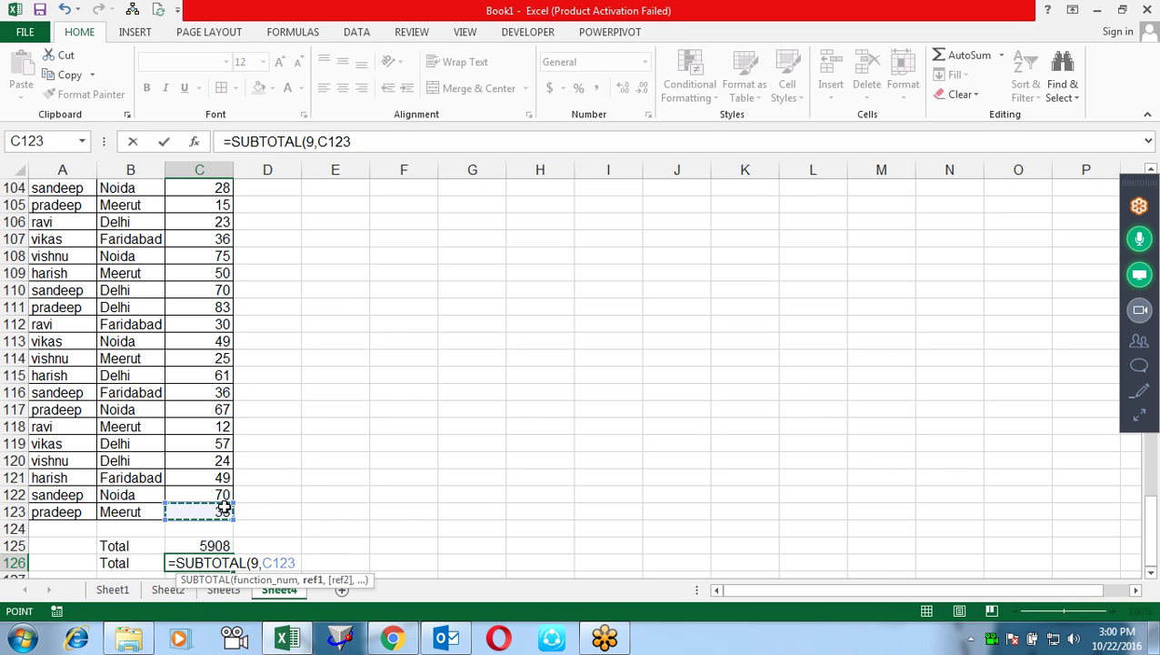
key(ctrl+shift+Up)
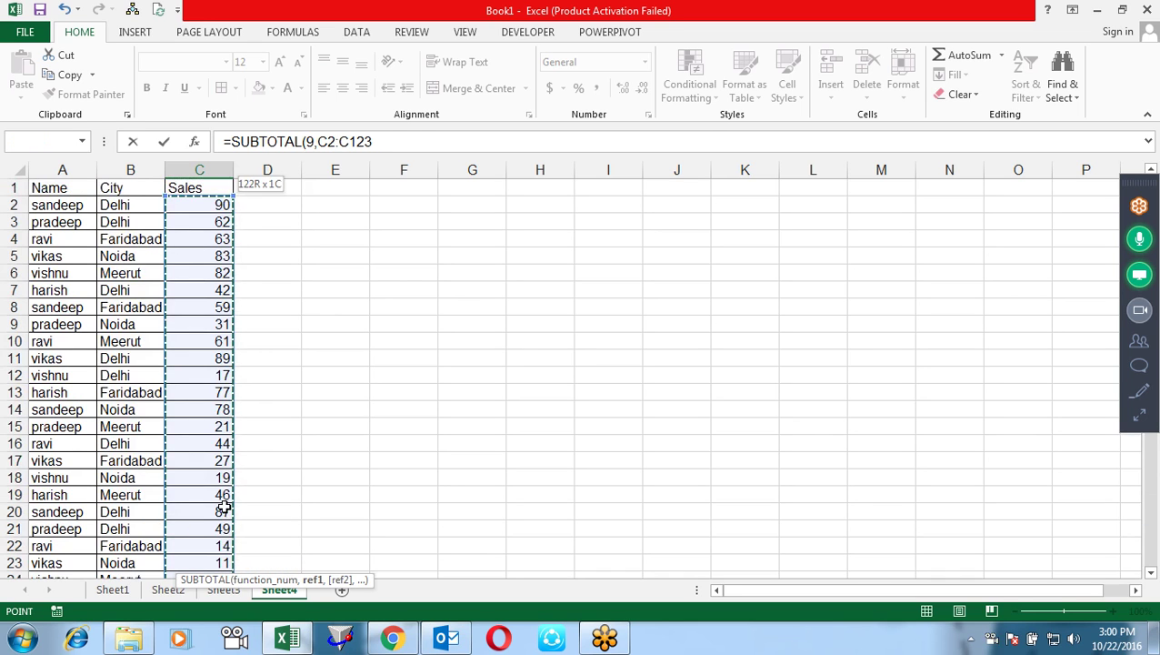
key(Return)
Step: Bold the 5908 total and add AutoFilter to the Name, City and Sales headers
key(Up)
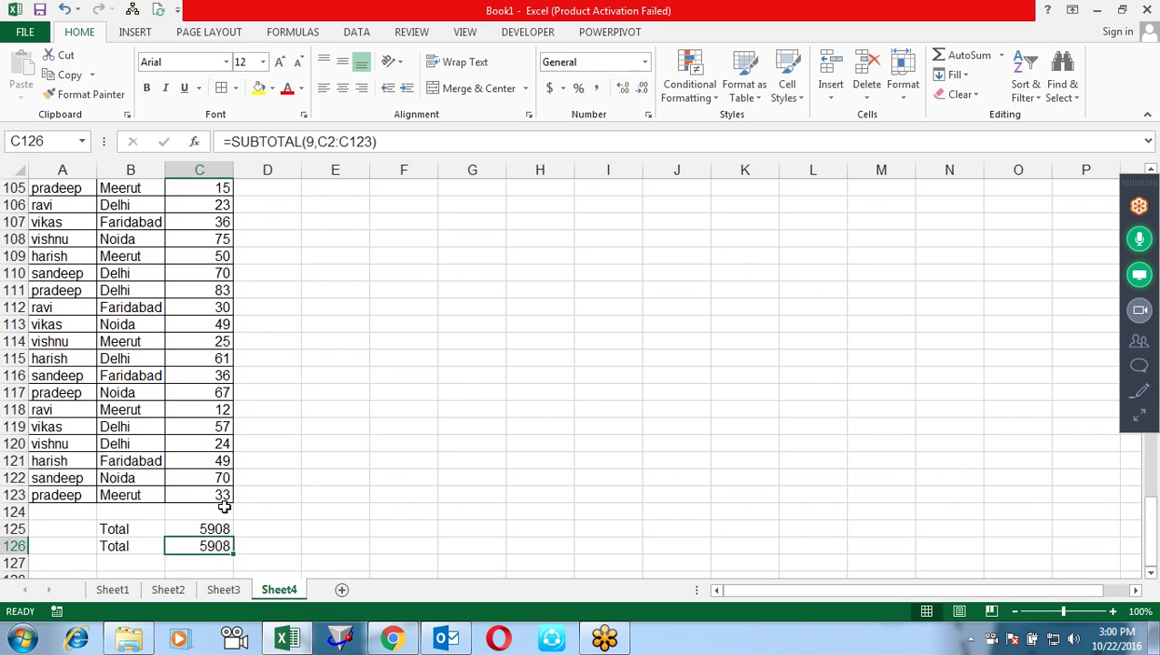
key(ctrl+b)
key(Up)
key(Up)
key(Up)
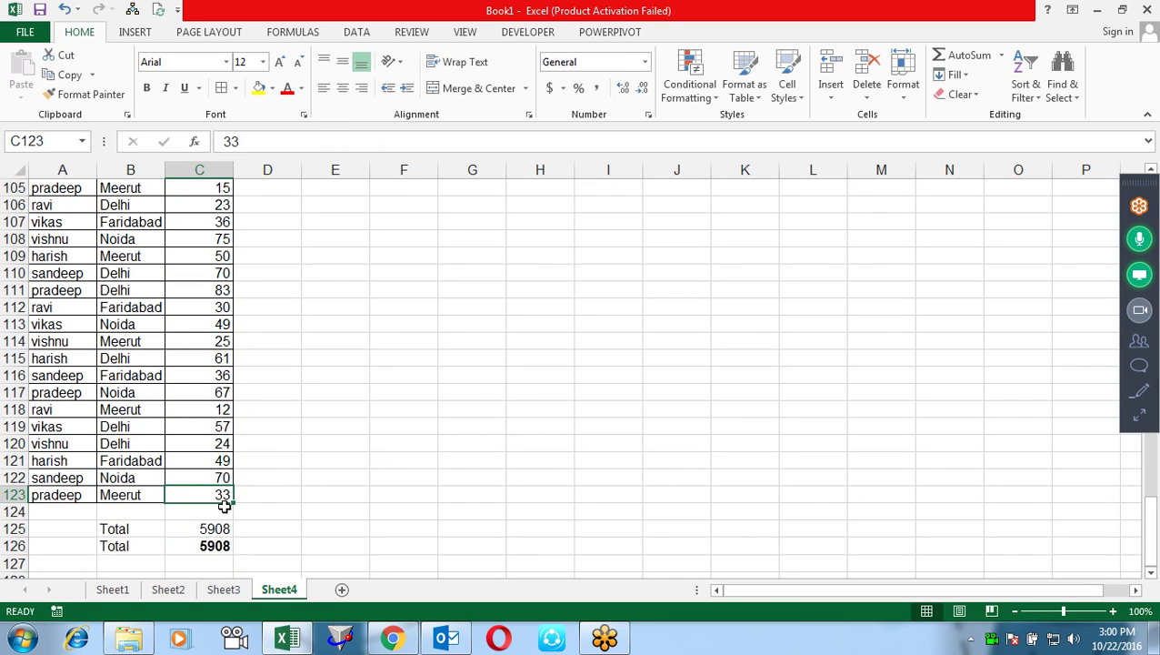
key(Left)
key(ctrl+Up)
key(ctrl+shift+l)
click(475, 230)
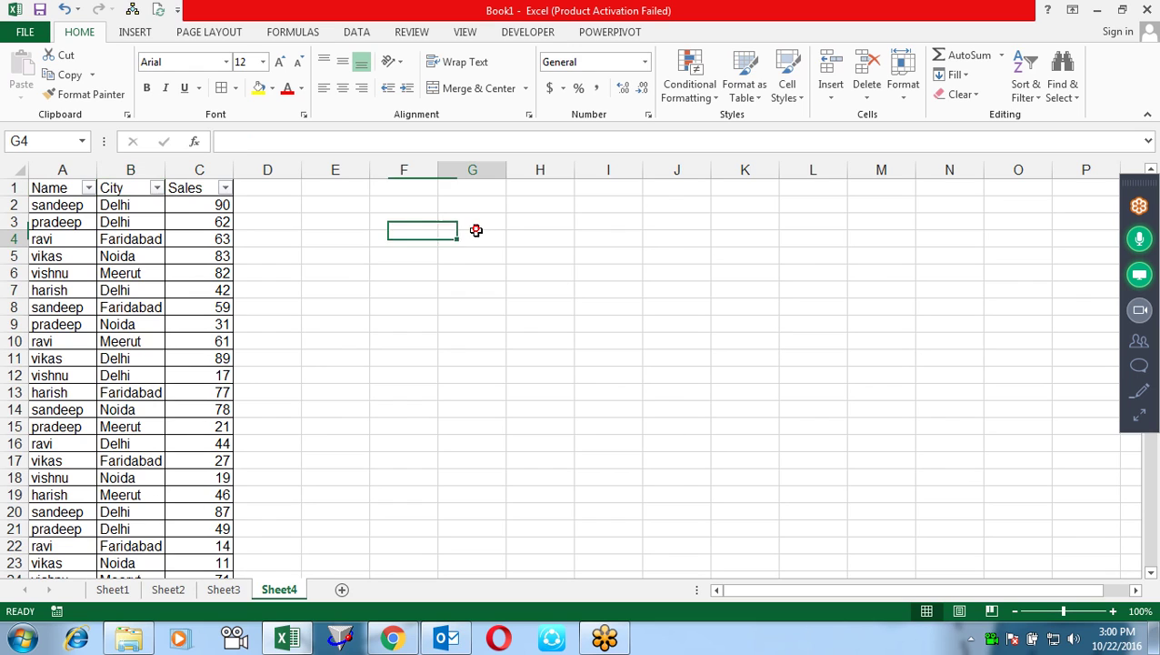
click(160, 190)
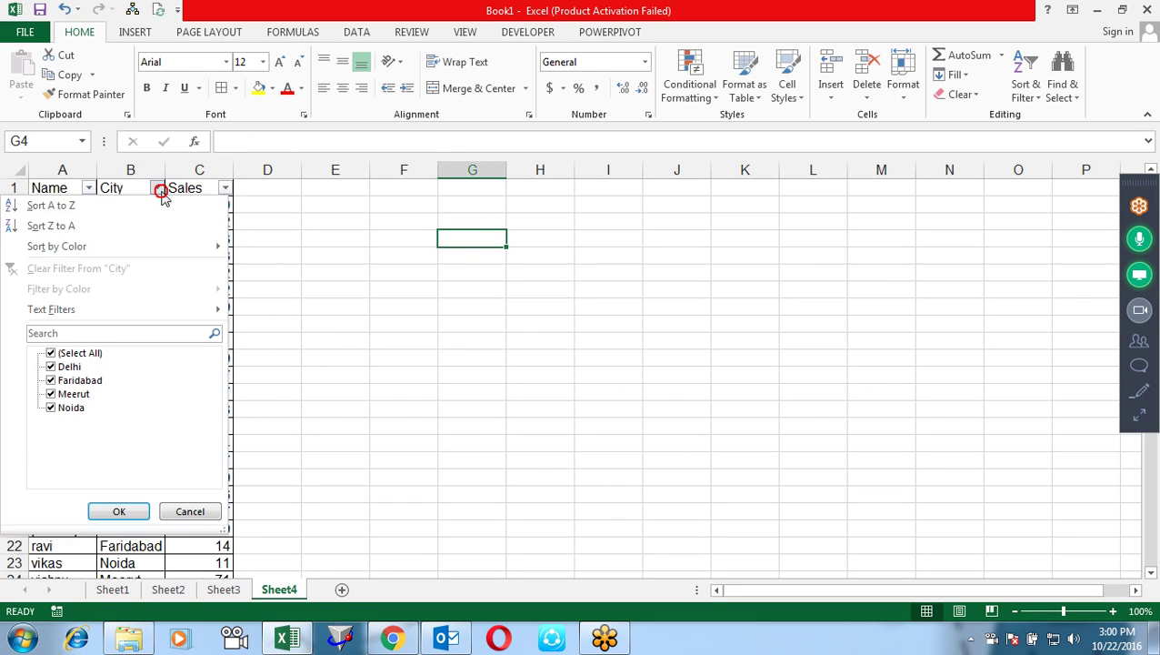
click(91, 353)
click(71, 366)
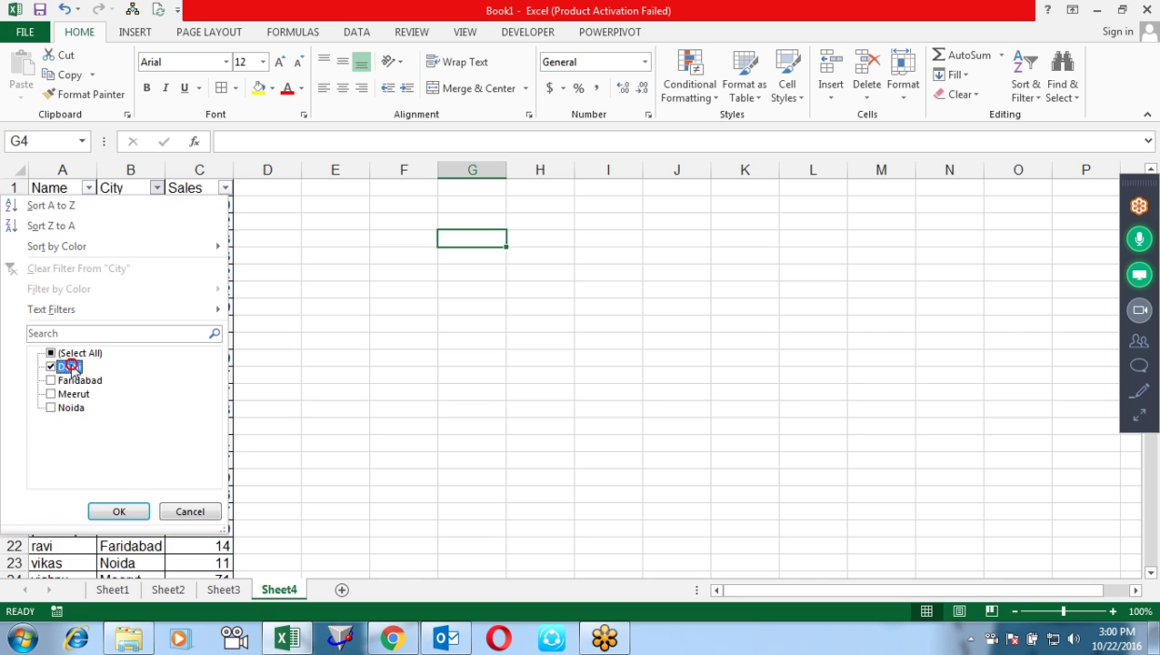
click(118, 510)
scroll(298, 297, down, 3)
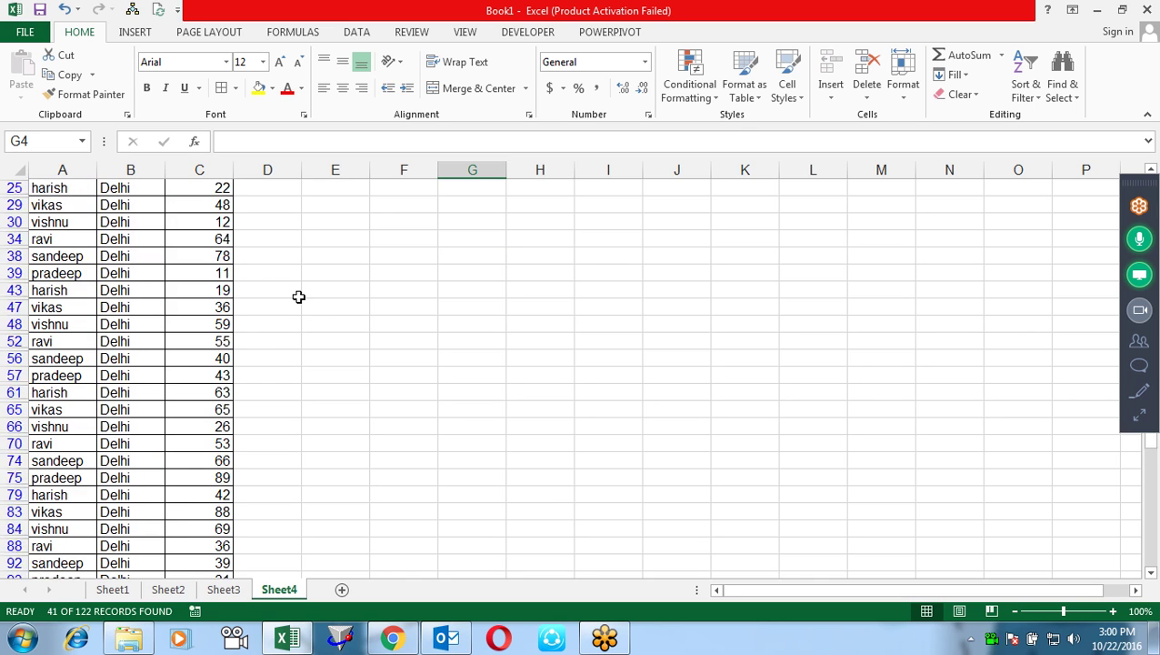
scroll(298, 296, down, 3)
scroll(298, 296, down, 4)
click(202, 408)
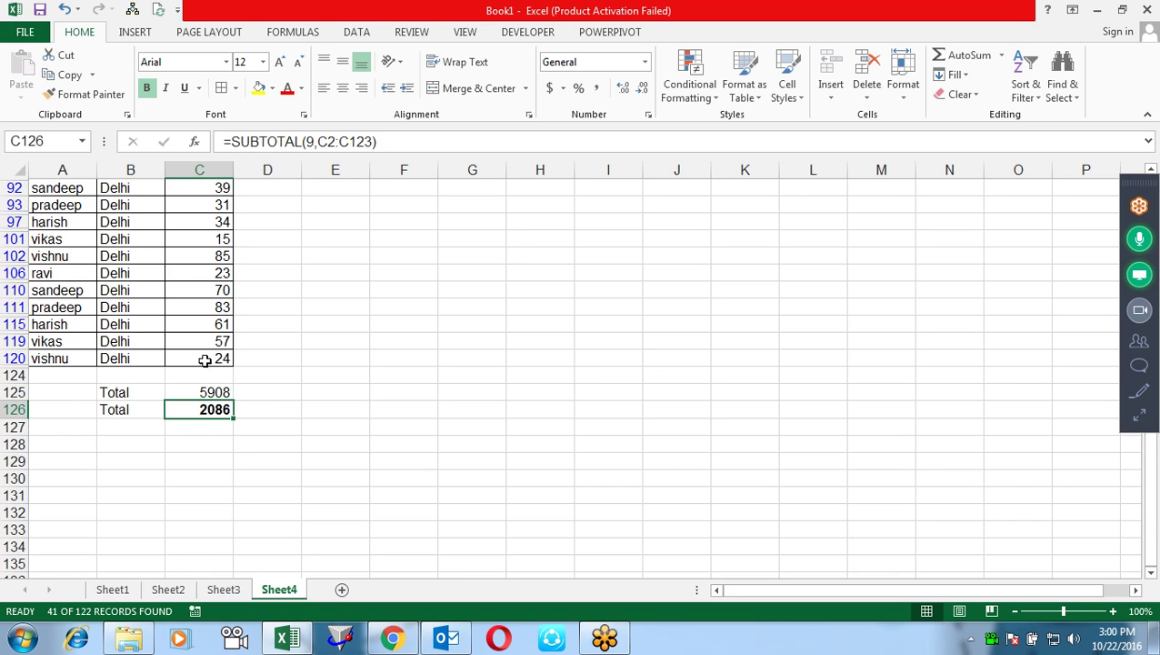
scroll(228, 357, up, 4)
scroll(143, 337, up, 4)
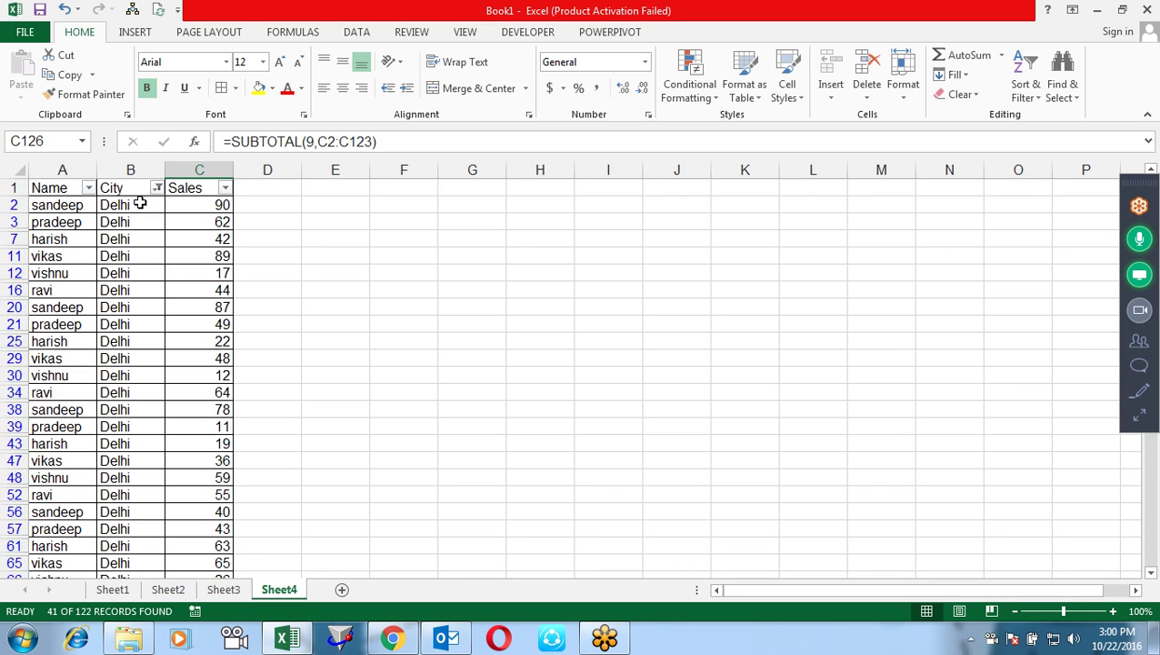
click(88, 187)
click(70, 353)
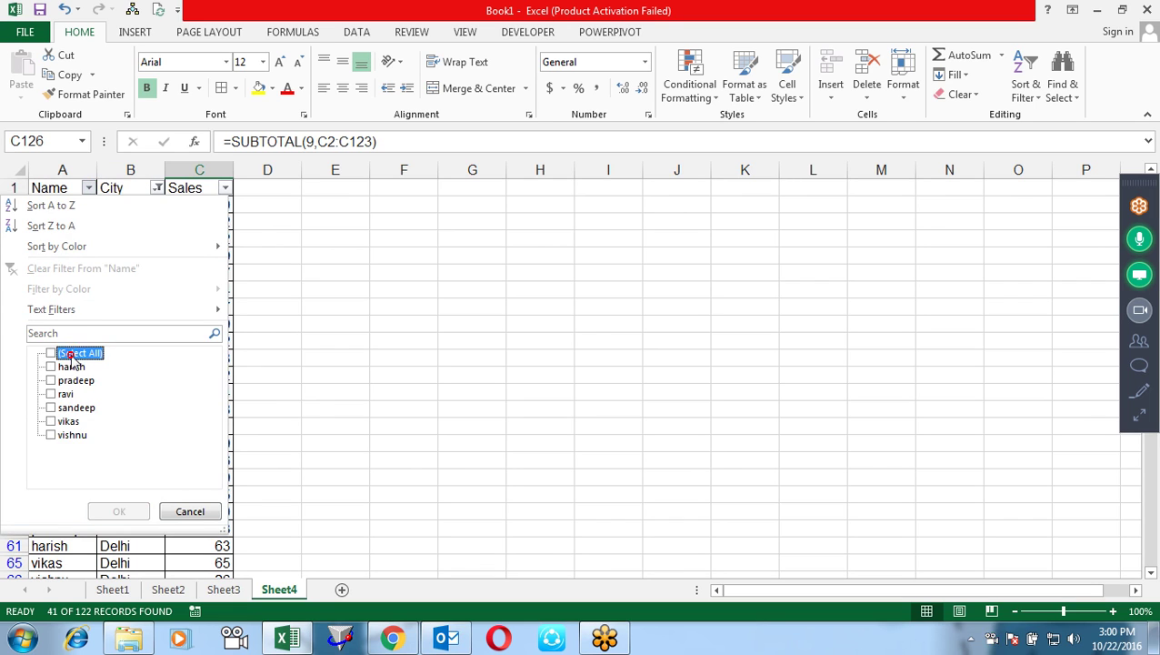
click(71, 367)
click(119, 511)
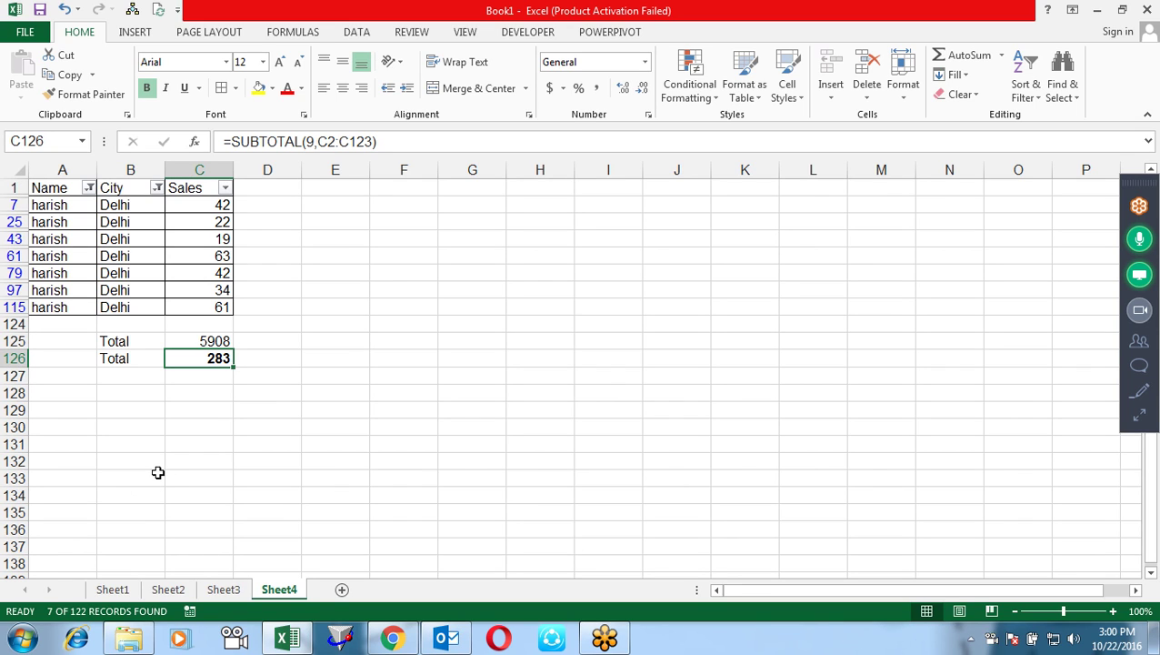
drag(208, 204, 223, 308)
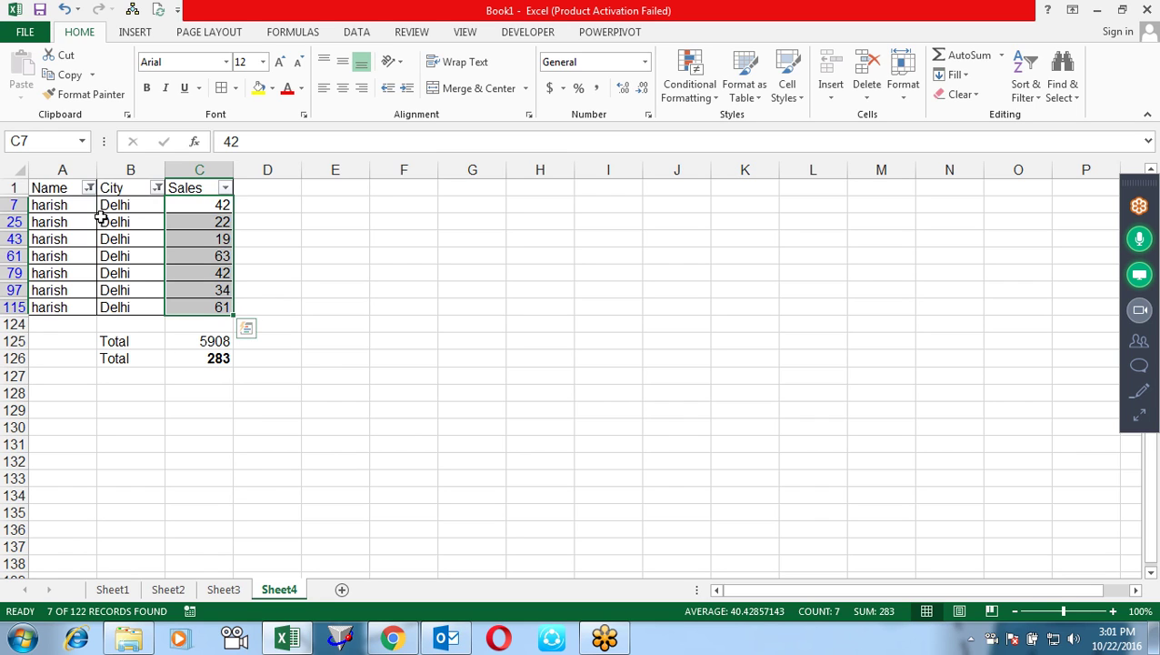
click(157, 187)
click(79, 354)
click(118, 511)
click(89, 188)
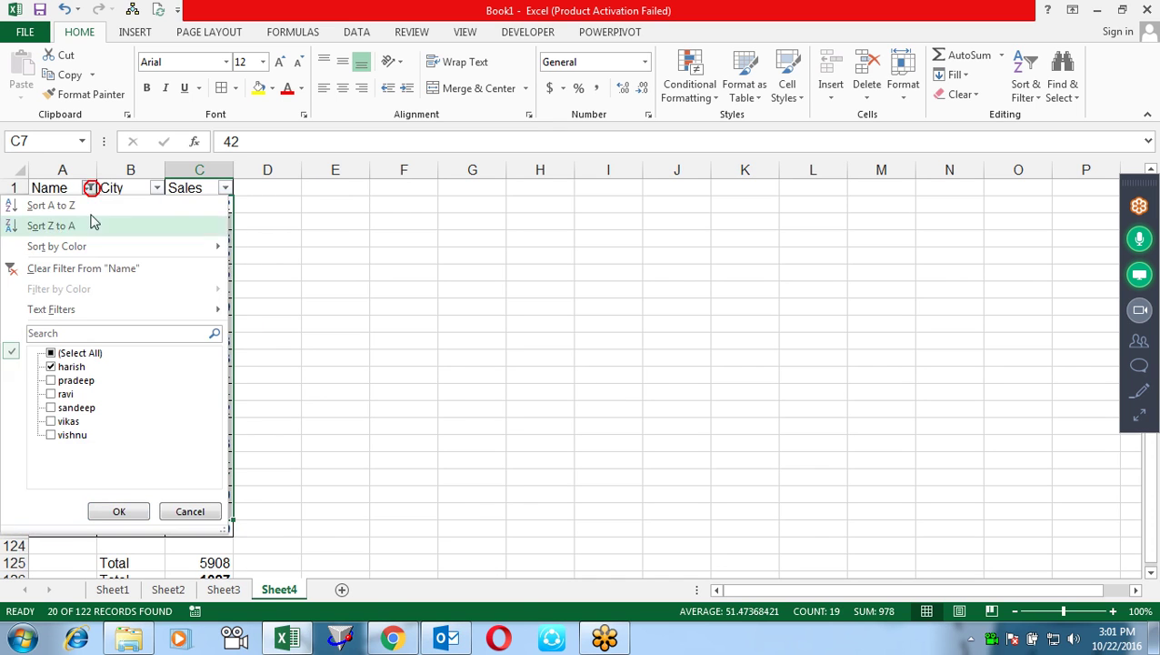
click(73, 354)
click(118, 512)
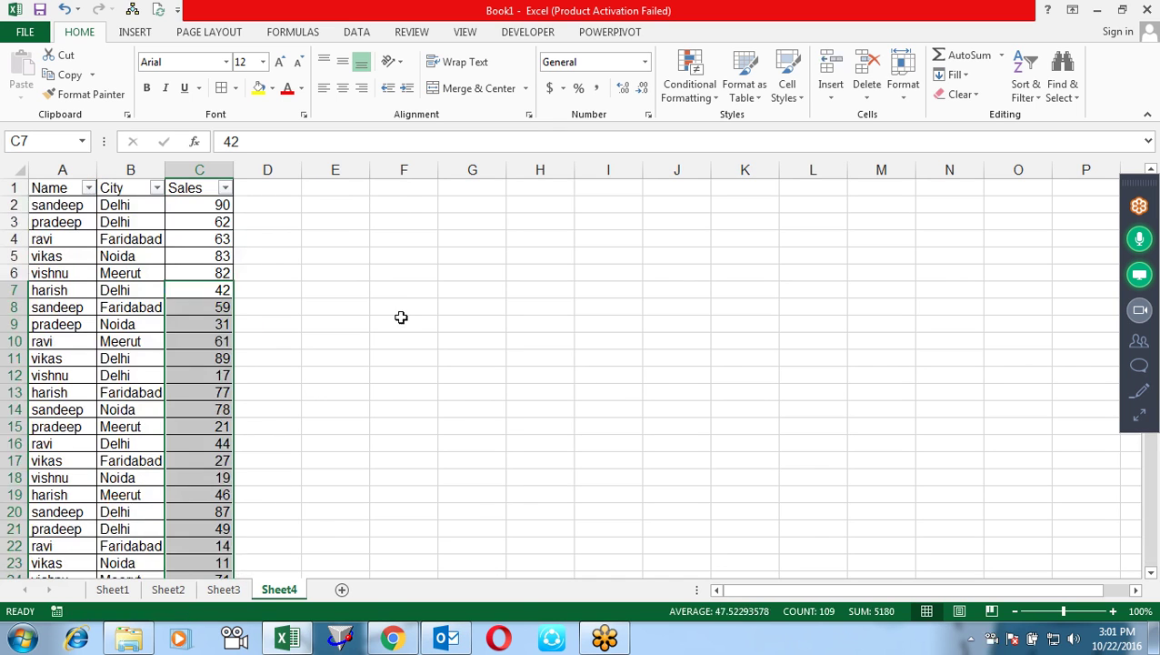
click(402, 320)
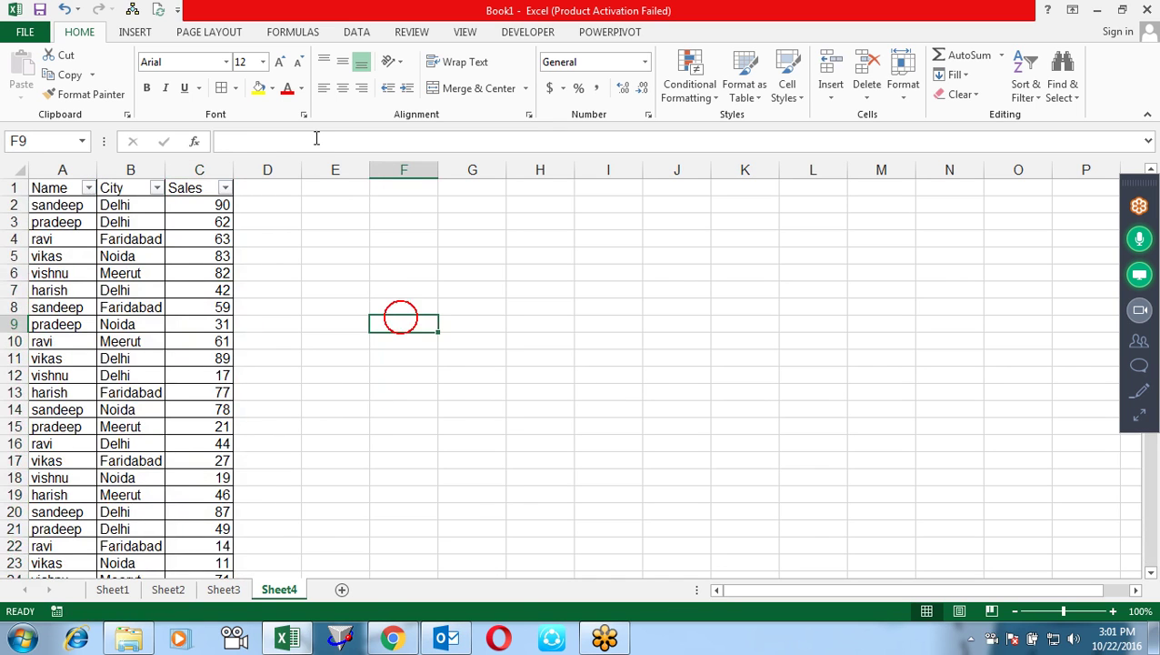
Step: Browse the Math & Trig function list on the Formulas ribbon, then dismiss it
click(293, 32)
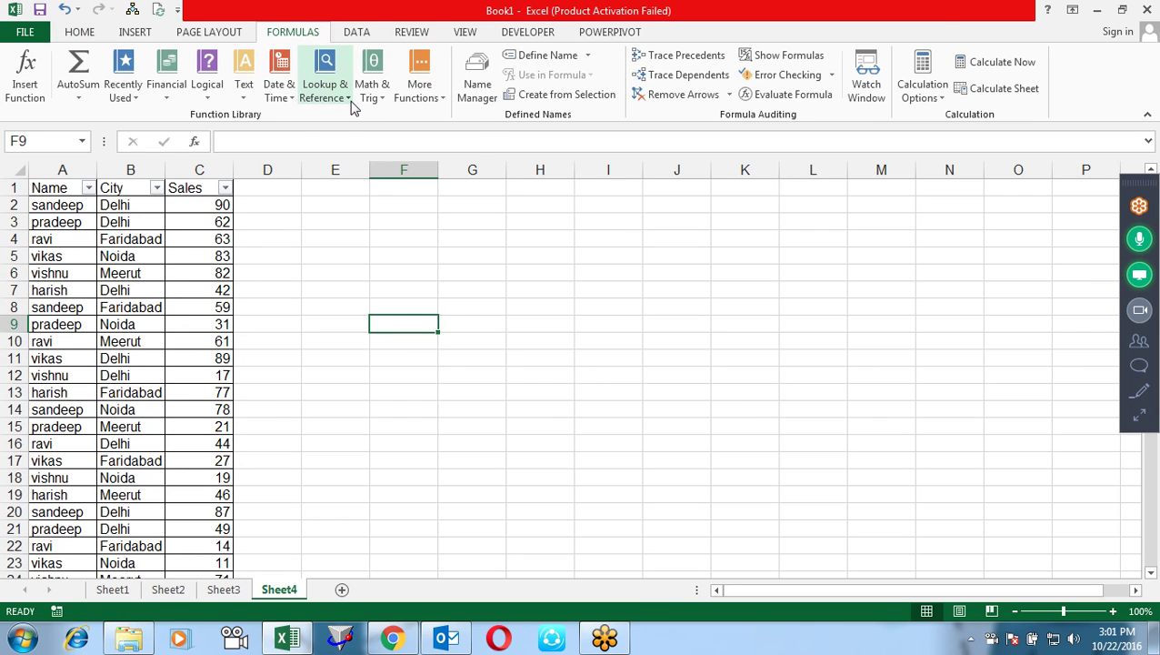
click(372, 91)
drag(486, 180, 487, 468)
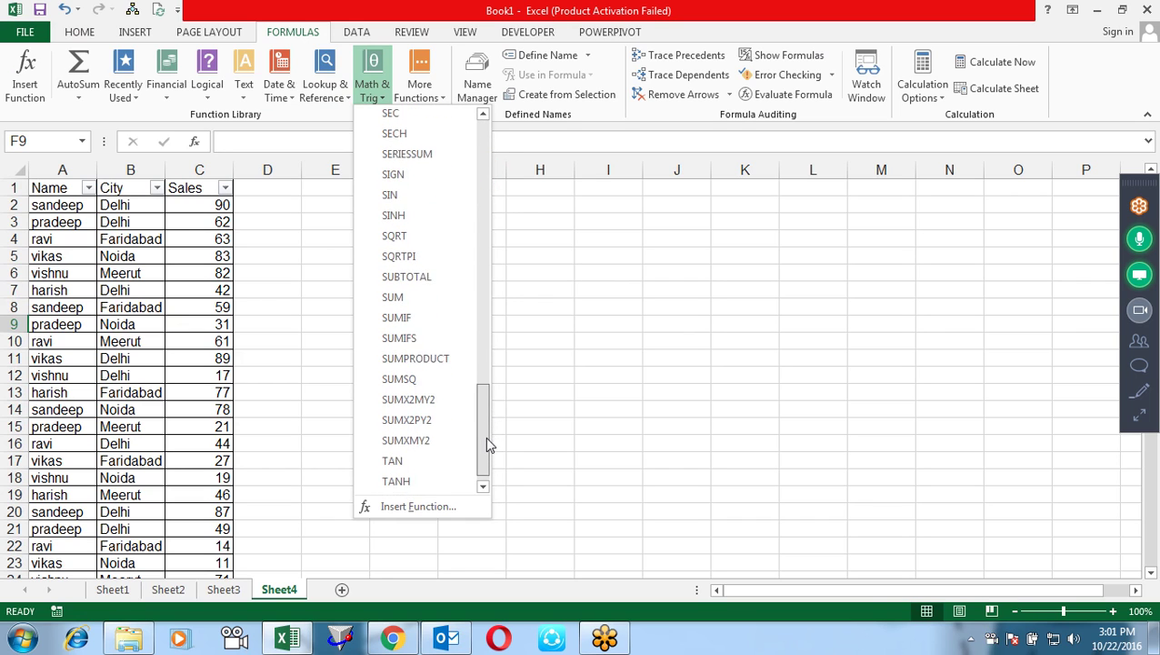
click(633, 434)
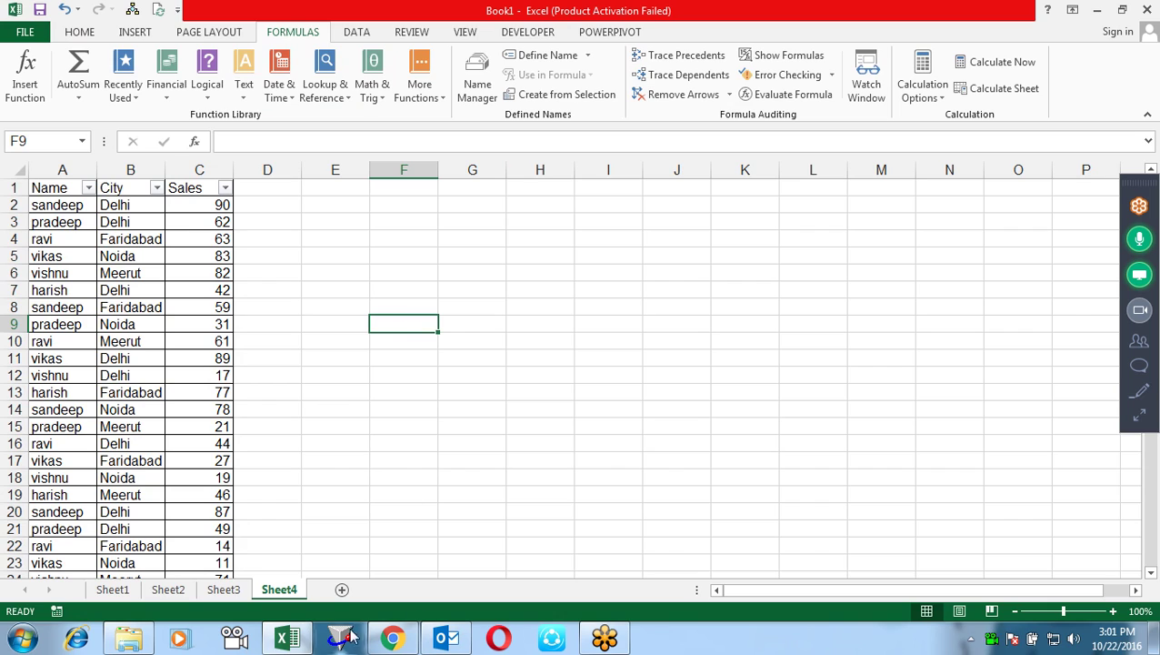